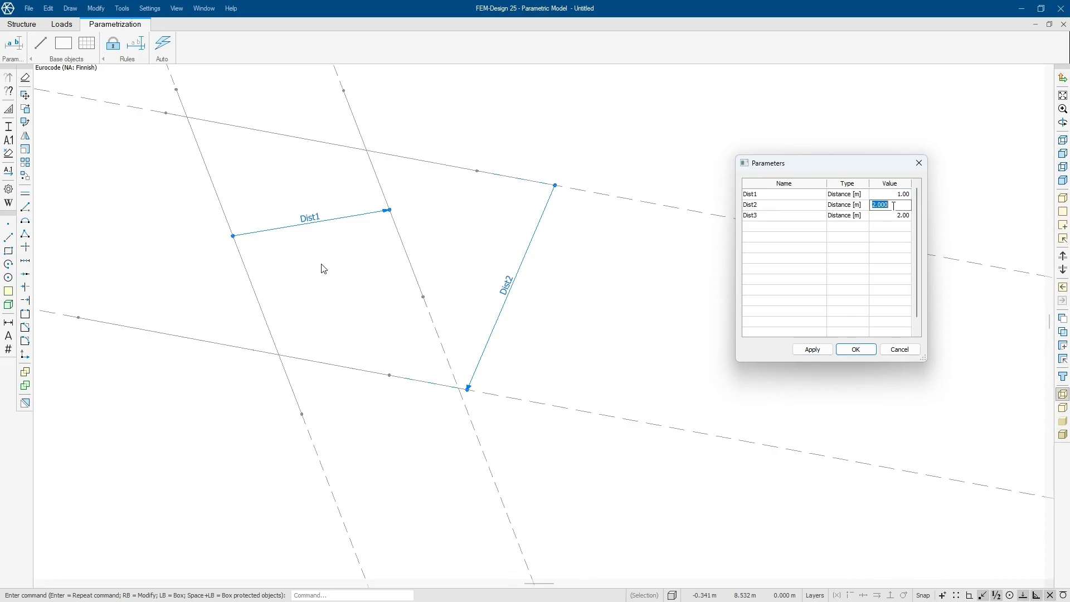
# Step: Apply a value of 1.00 m to the distance parameter Dist2 and accept the parameter table
pyautogui.click(820, 351)
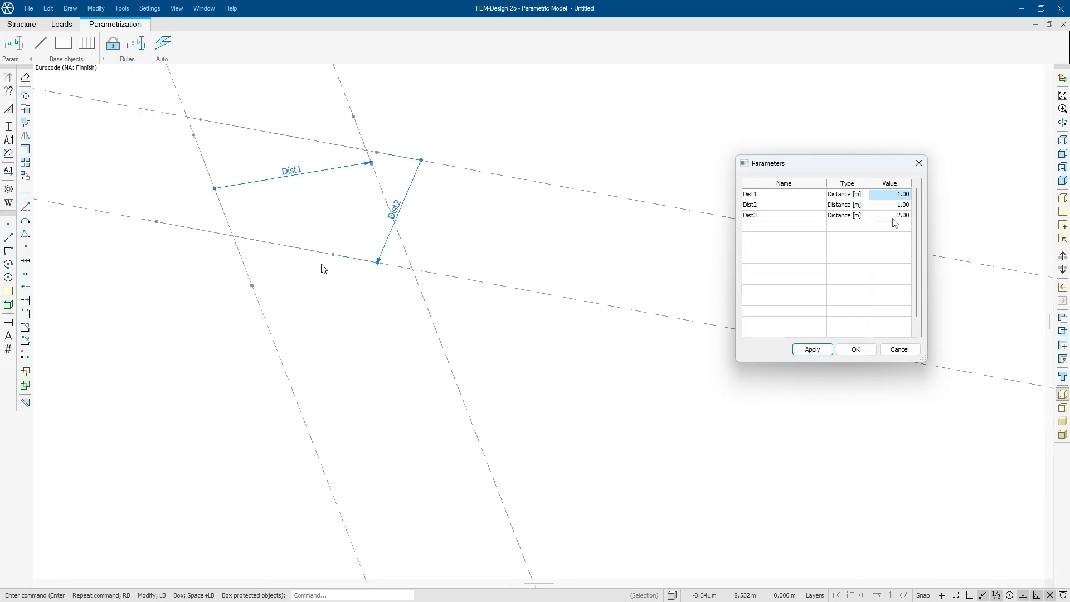
pyautogui.click(856, 350)
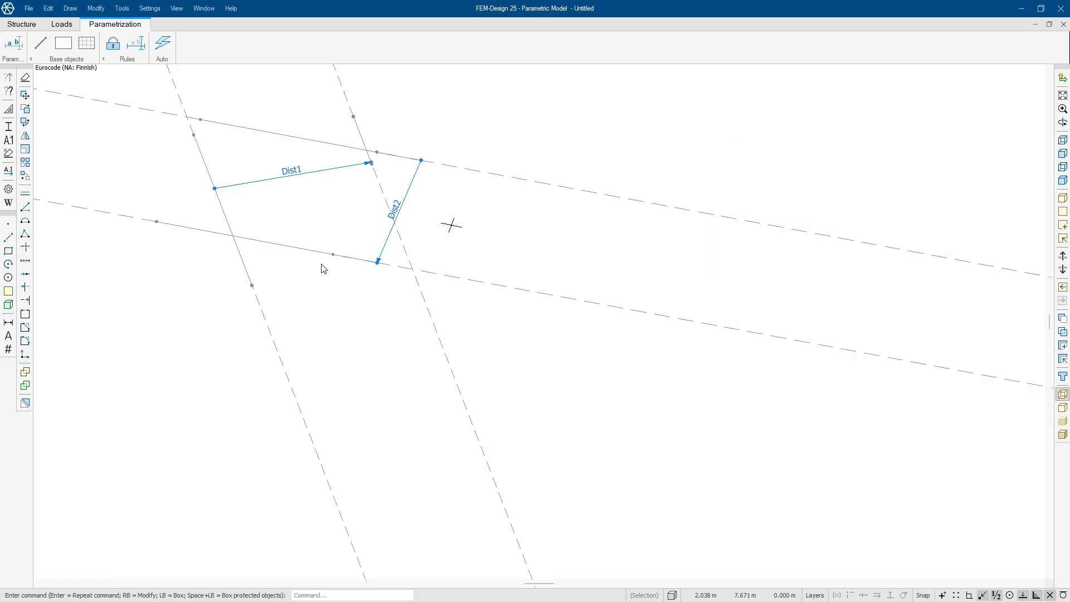
# Step: Try to define a single distance constraint with parameter Dist3 between the right-hand steep base ray and the upper crossing base ray
pyautogui.click(136, 44)
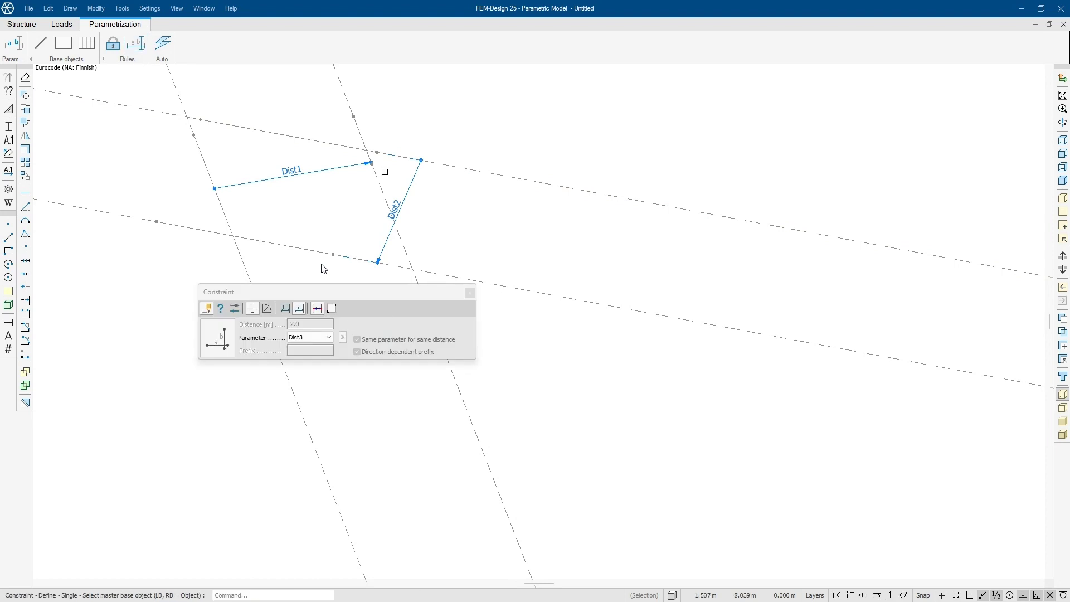
pyautogui.click(360, 124)
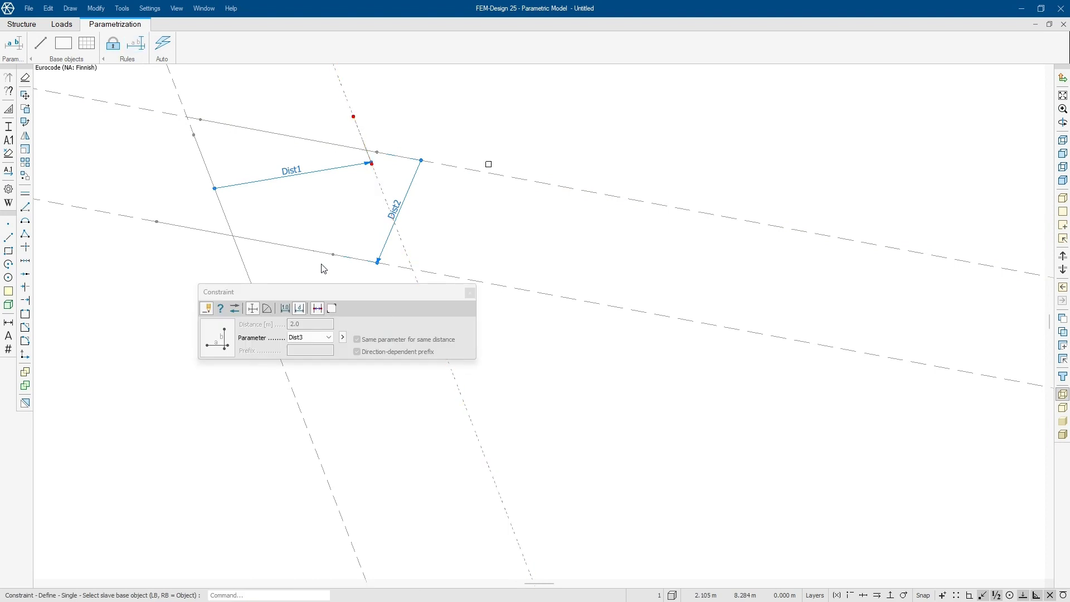
pyautogui.click(492, 174)
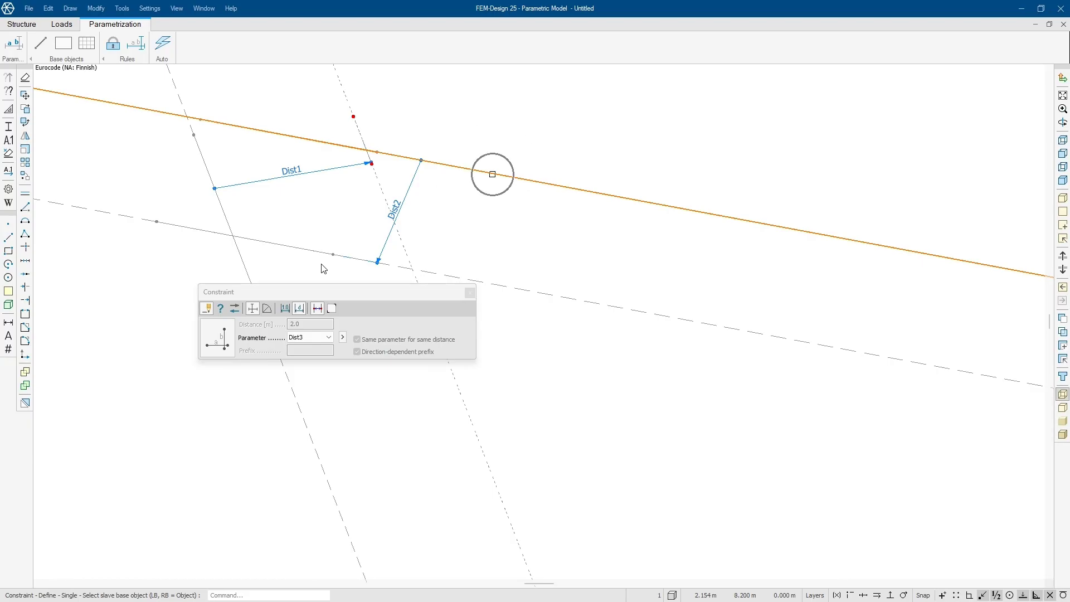
pyautogui.moveTo(482, 181); pyautogui.dragTo(690, 233)
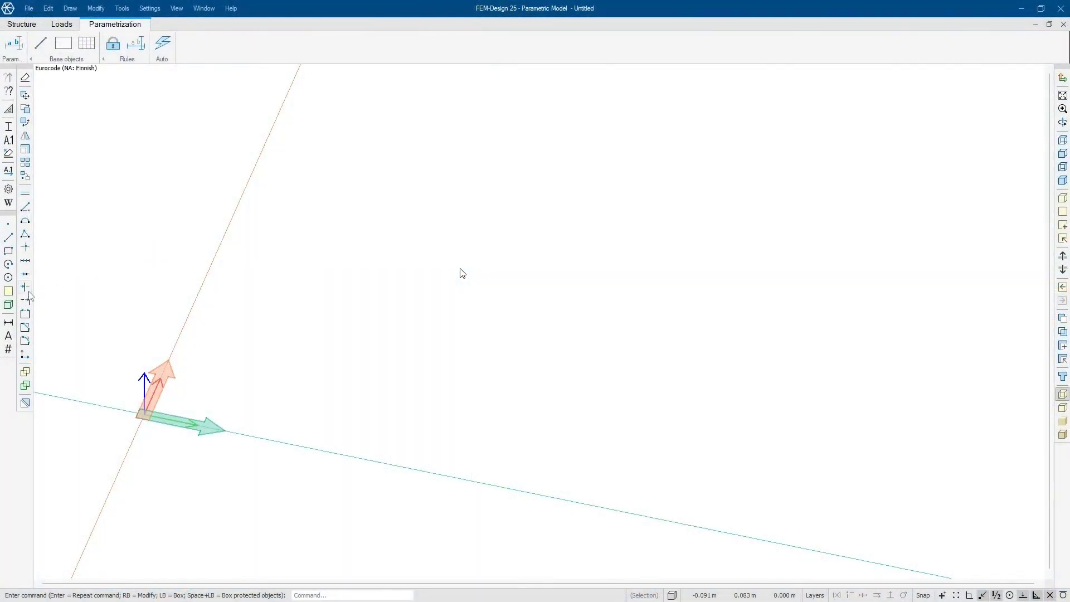
# Step: Draw a narrow rectangular region starting next to the origin, 0.02 m along X and about 0.2 m along Y
pyautogui.click(8, 291)
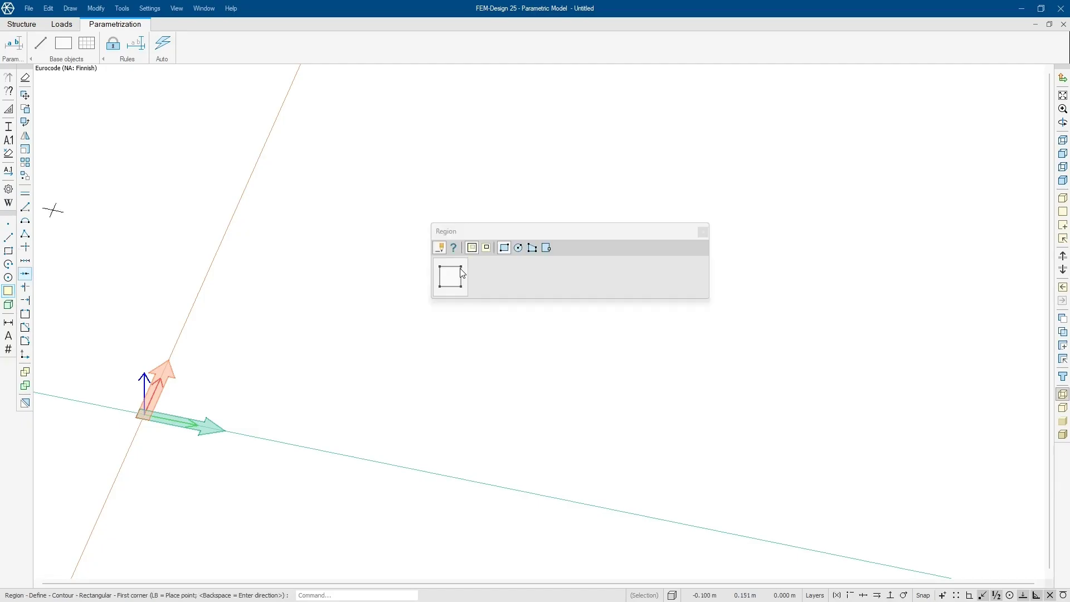
pyautogui.click(80, 10)
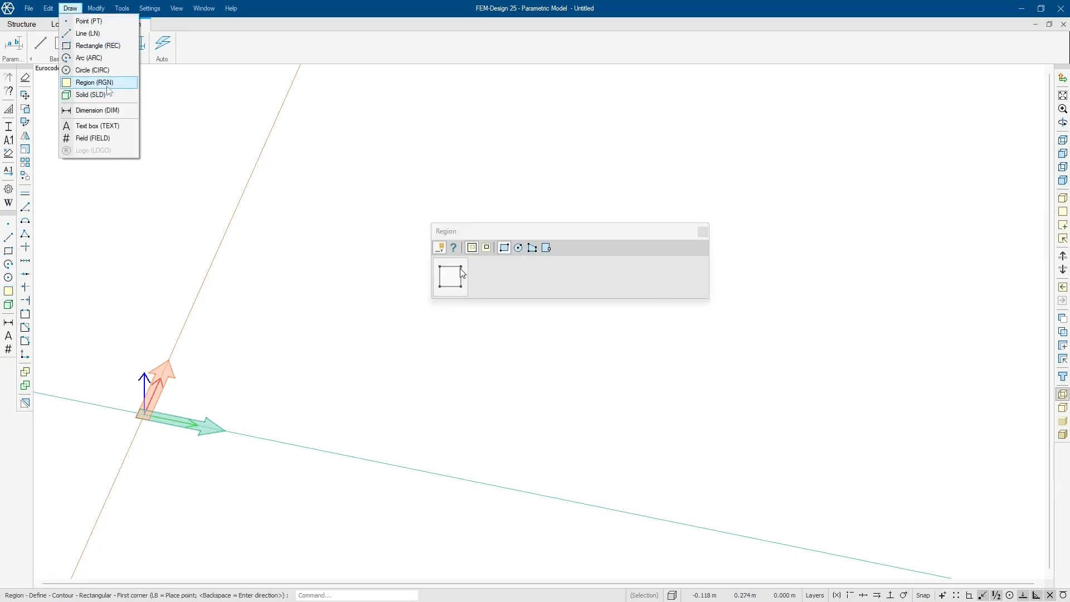
pyautogui.click(109, 91)
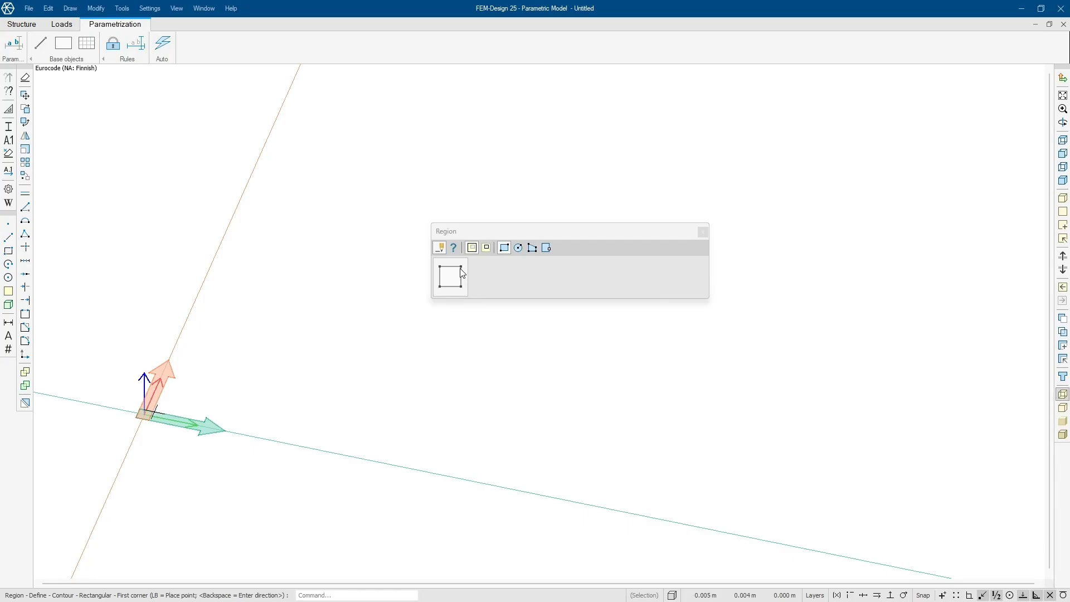
pyautogui.click(146, 412)
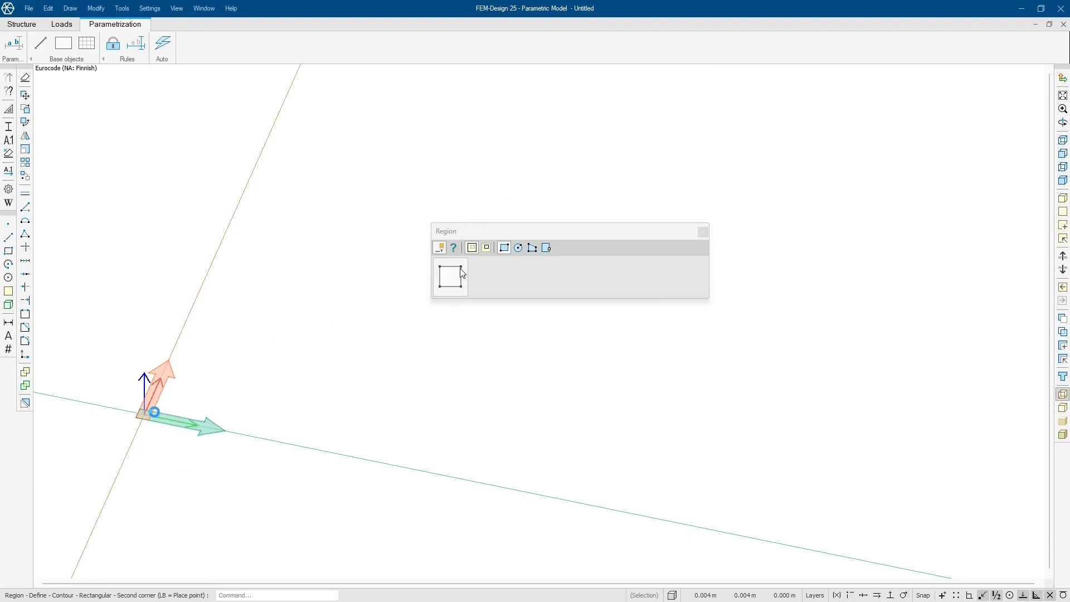
pyautogui.middleClick(154, 412)
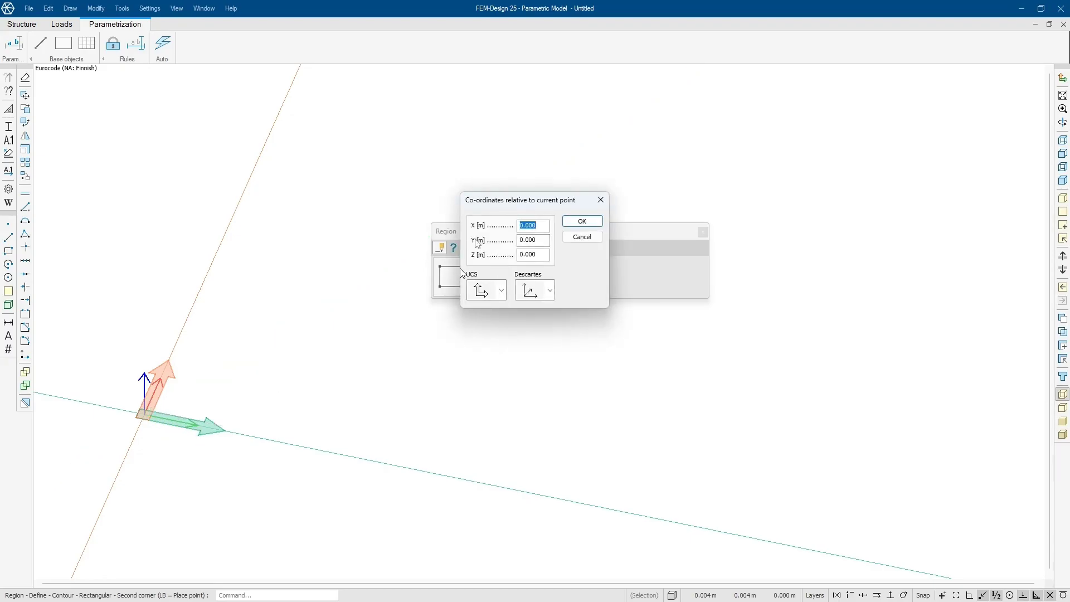
pyautogui.write('0.02')
pyautogui.press('Tab')
pyautogui.write('0.3')
pyautogui.click(561, 221)
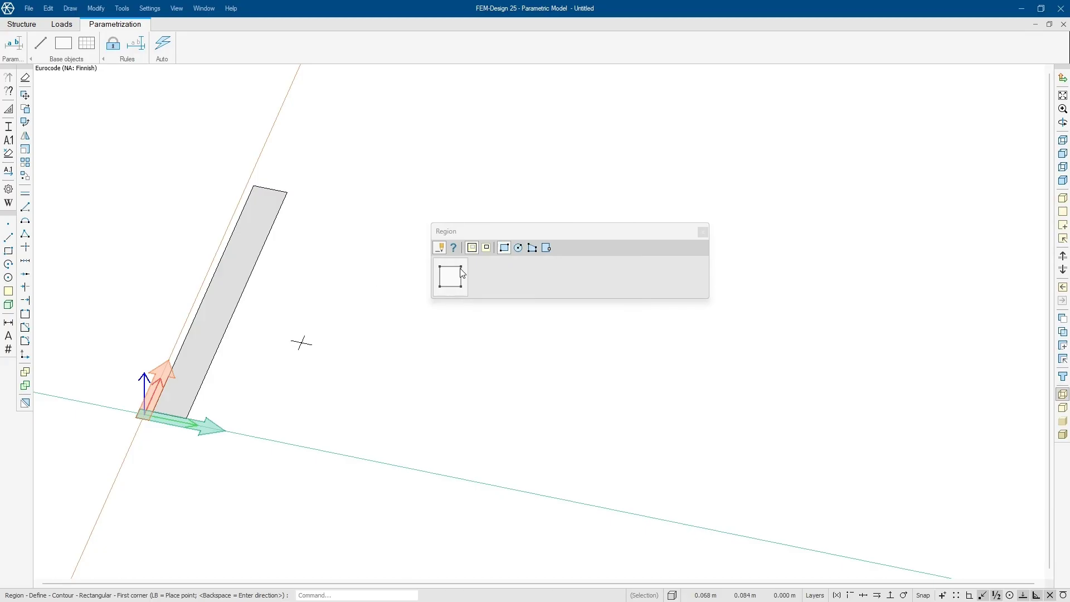
pyautogui.press('Escape')
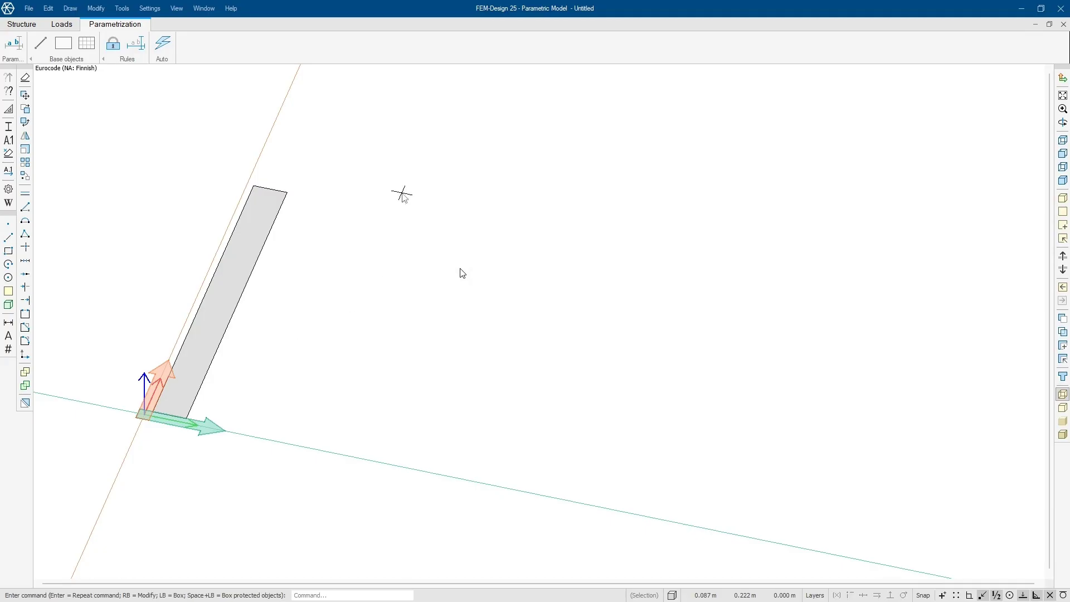
# Step: Union the region with a rectangle of about 0.14 by 0.03 m from its lower right corner to form an L-shape
pyautogui.rightClick(402, 194)
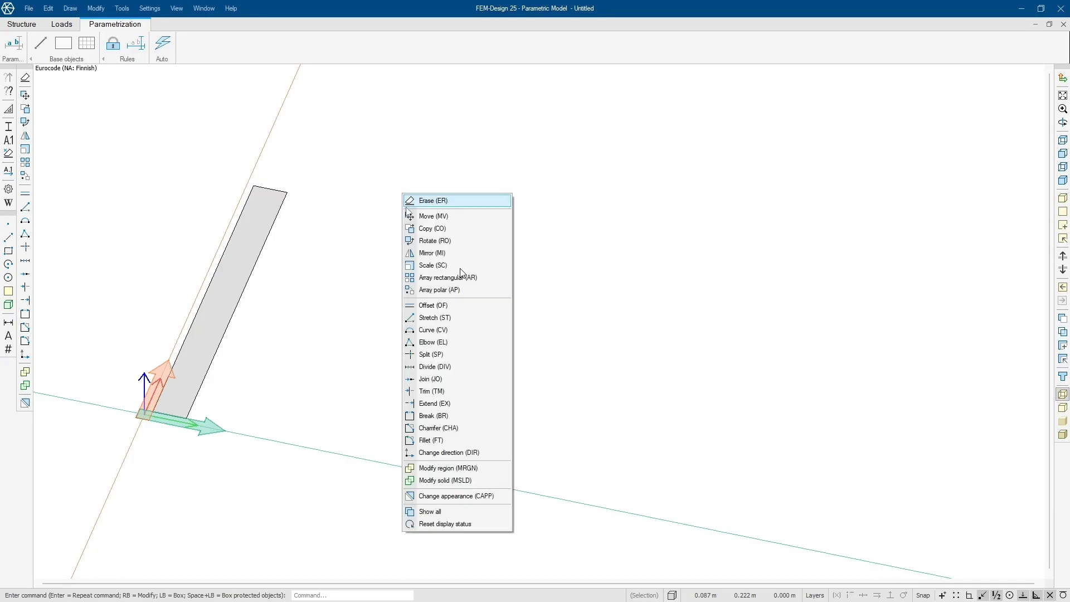
pyautogui.click(448, 468)
pyautogui.click(440, 247)
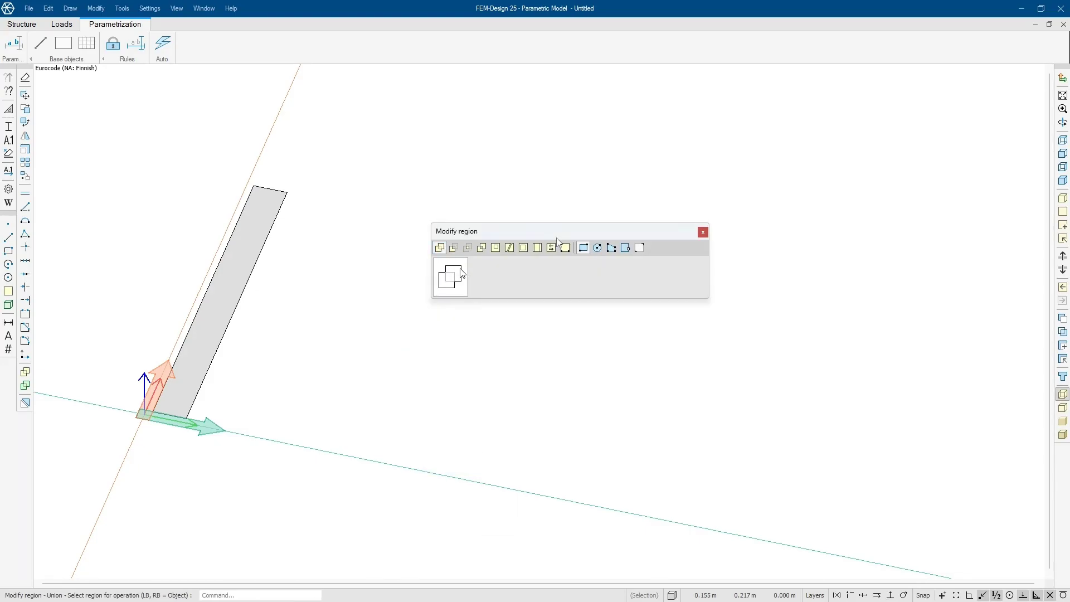
pyautogui.click(582, 248)
pyautogui.click(204, 375)
pyautogui.click(188, 416)
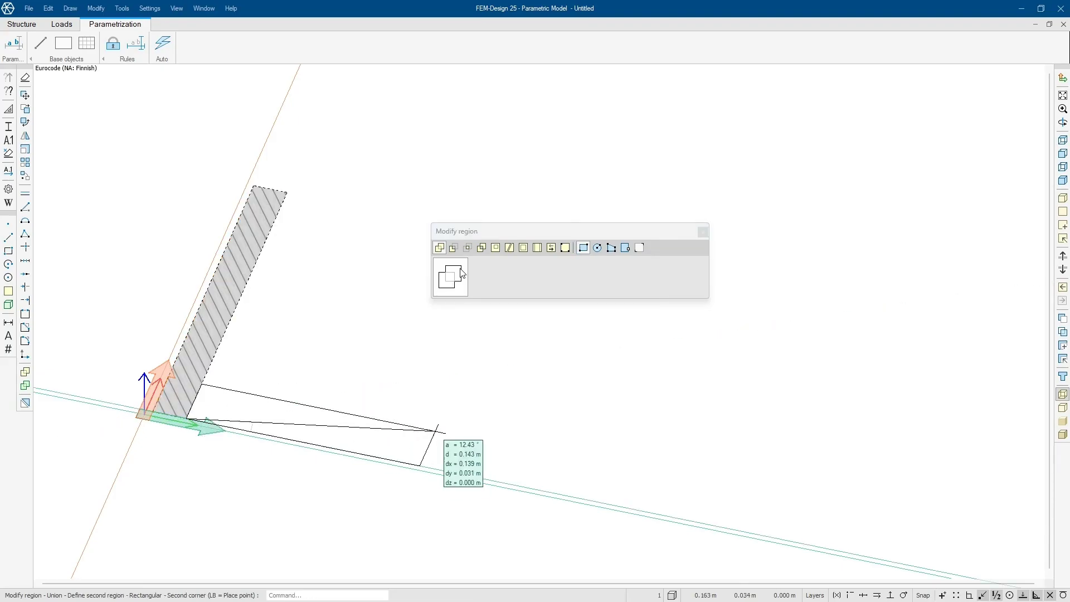
pyautogui.click(434, 431)
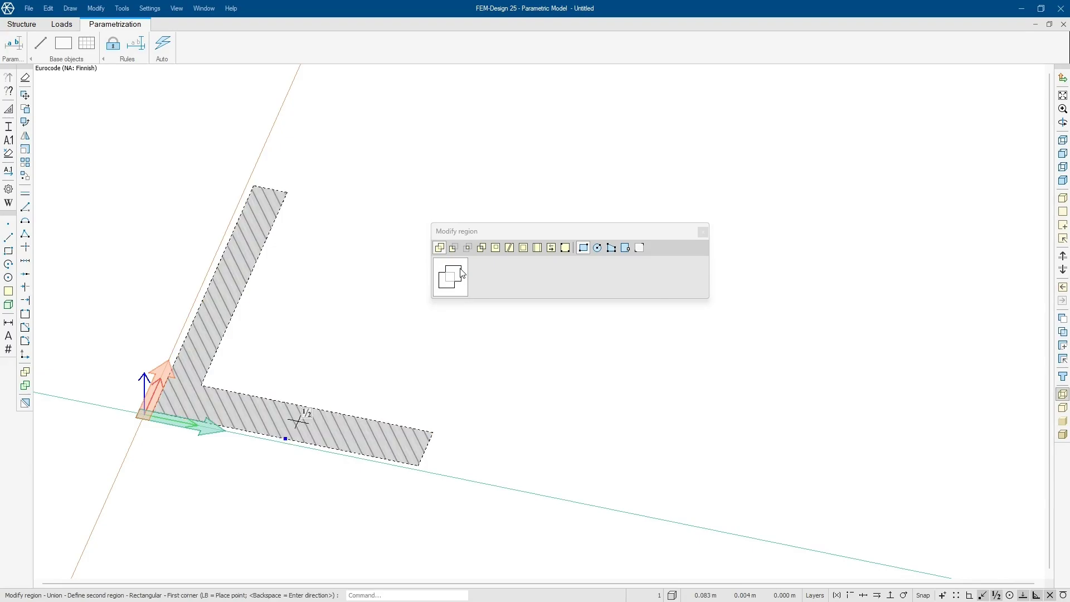
# Step: Union two small rectangular blocks onto the L-shape, one midway along the X leg and one at the Y leg's tip
pyautogui.click(311, 382)
pyautogui.click(358, 426)
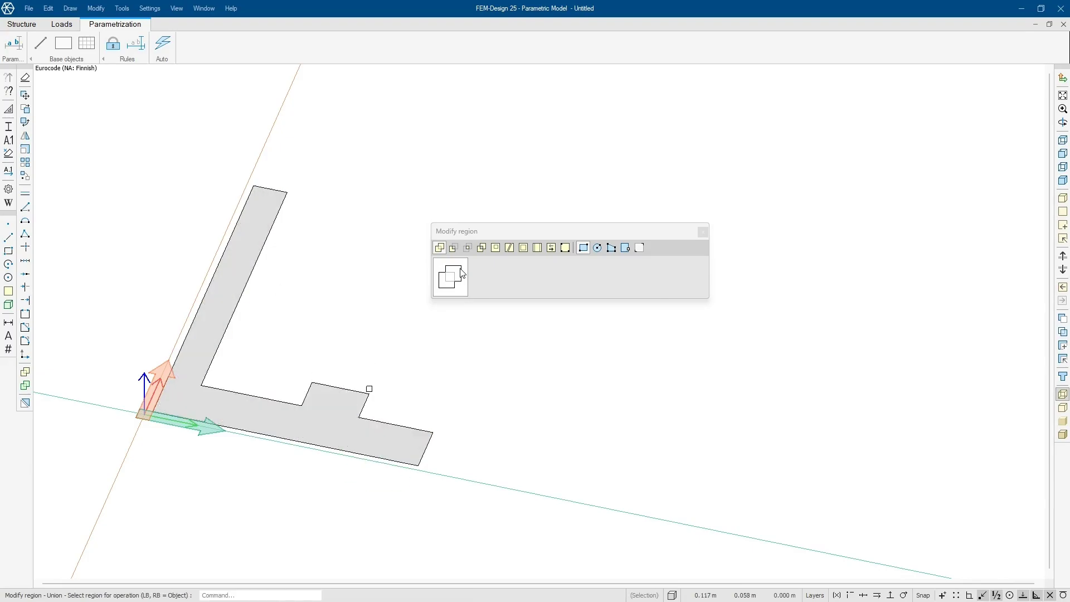
pyautogui.click(240, 260)
pyautogui.click(283, 159)
pyautogui.click(305, 221)
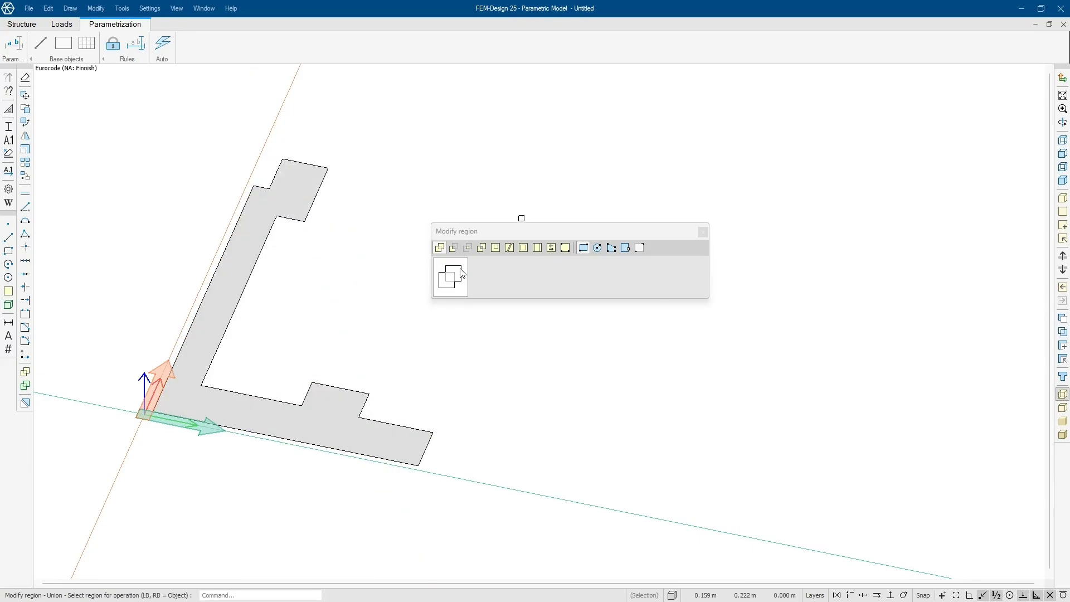
# Step: Union a small circle onto the block on the L-shape's X leg
pyautogui.click(597, 247)
pyautogui.click(329, 390)
pyautogui.click(333, 355)
pyautogui.click(347, 389)
# Step: Undo the circle and both rectangular additions to return to the plain L-shape
pyautogui.hotkey('ctrl', 'z')
pyautogui.hotkey('ctrl', 'z')
pyautogui.hotkey('ctrl', 'z')
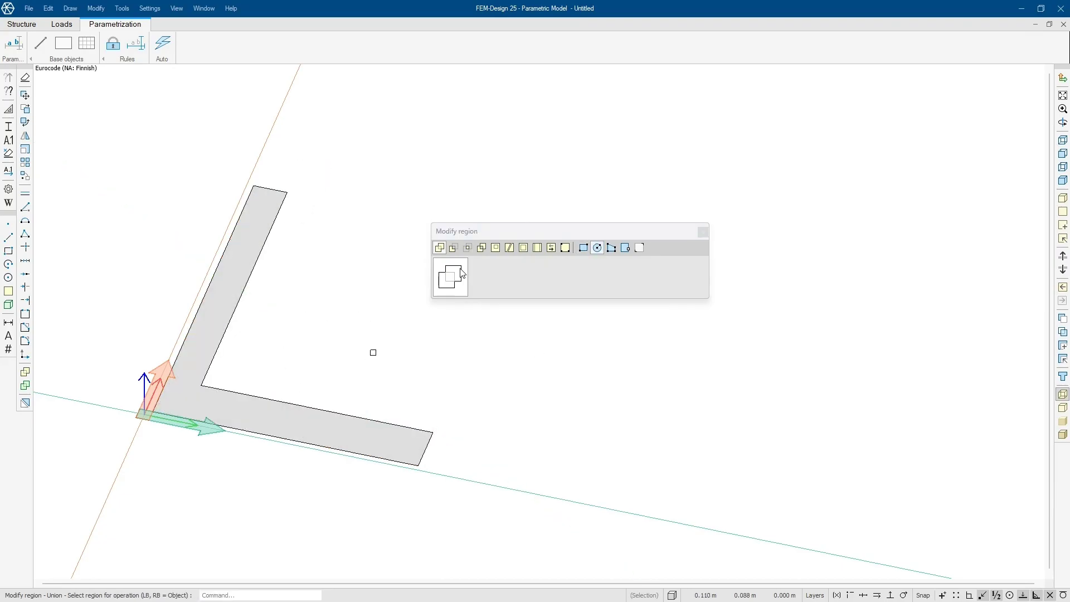
pyautogui.press('Escape')
pyautogui.rightClick(392, 240)
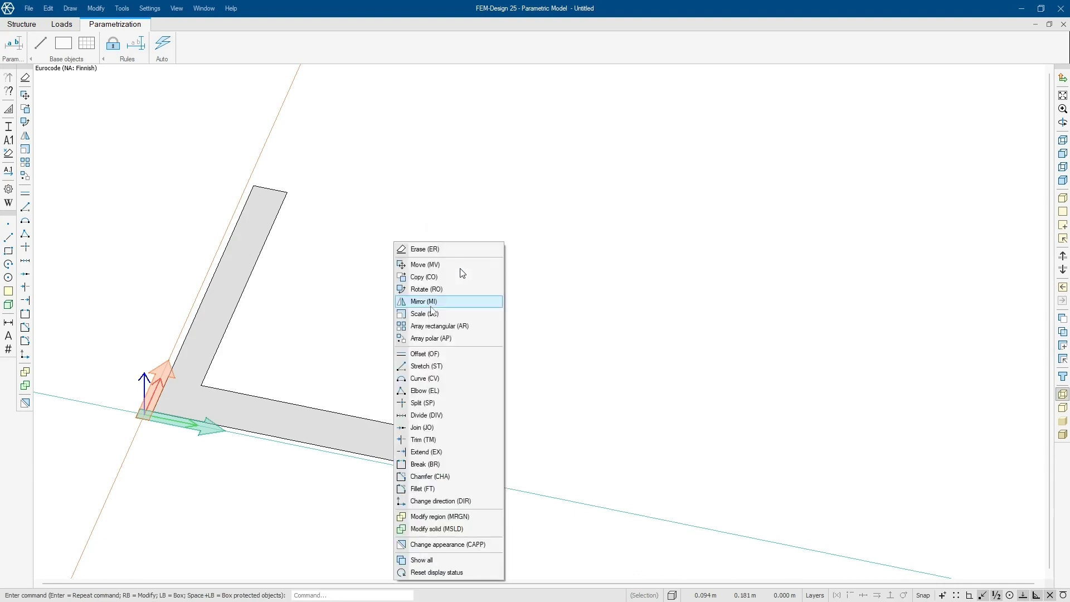
pyautogui.click(413, 364)
pyautogui.click(277, 185)
pyautogui.click(307, 208)
pyautogui.press('Escape')
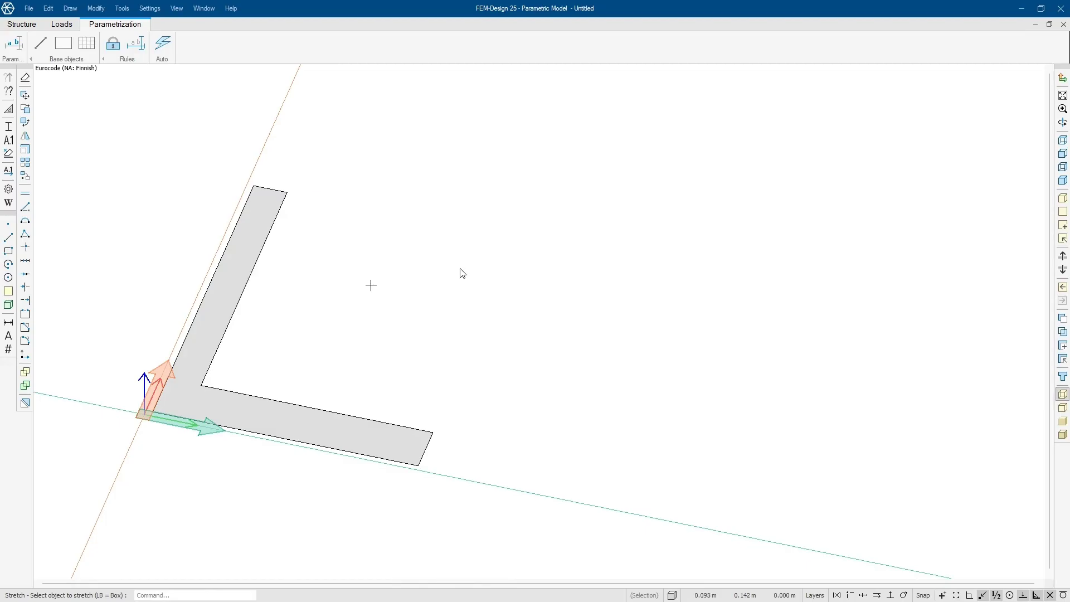
pyautogui.press('Escape')
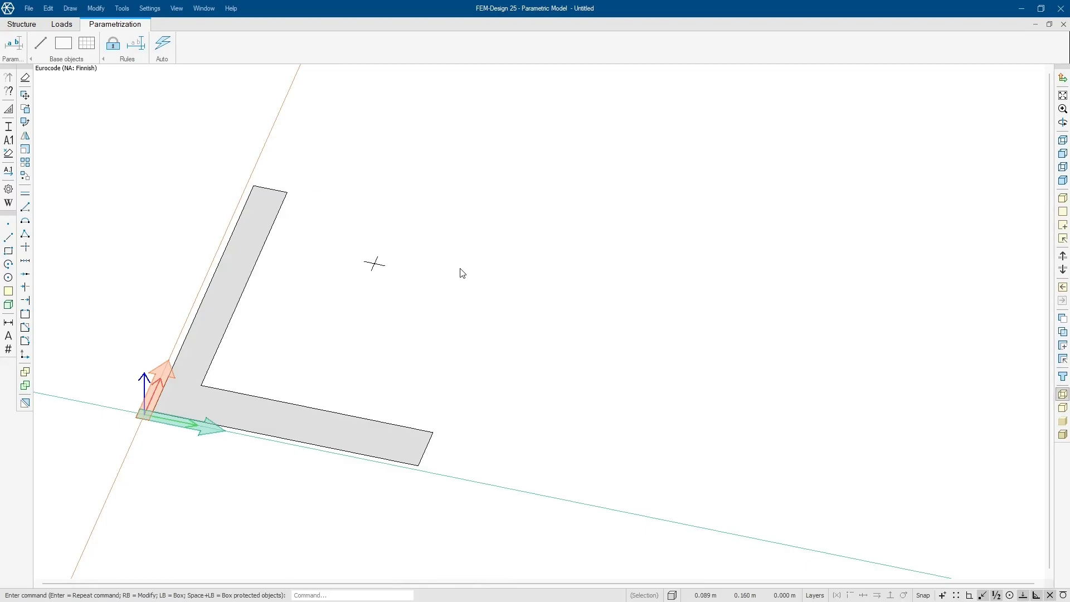
# Step: Fillet the inner corner between the two legs of the L-shape with a 0.03 m radius
pyautogui.rightClick(461, 272)
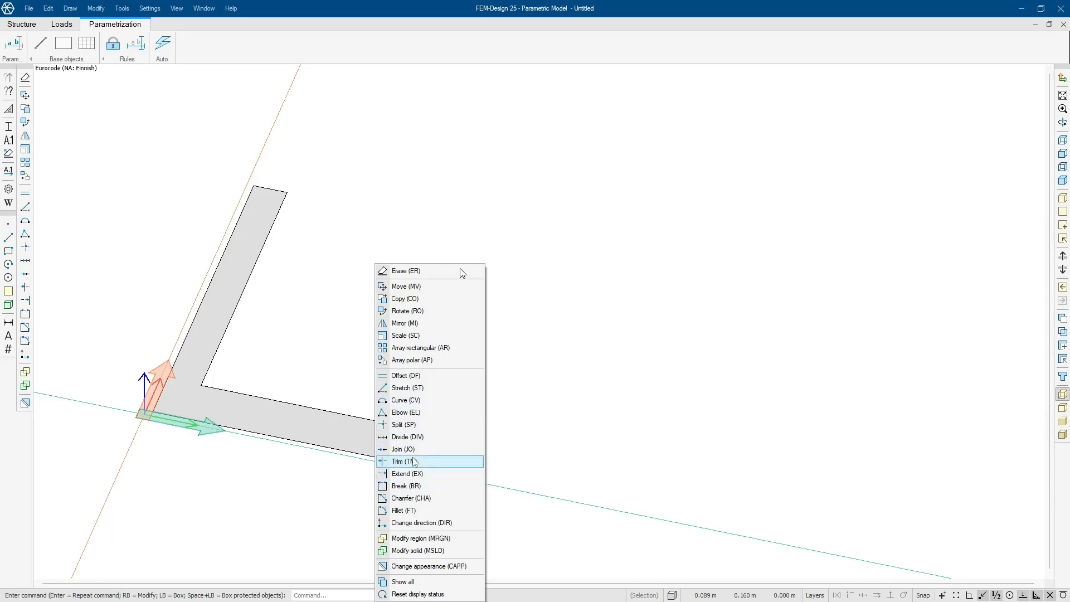
pyautogui.click(397, 509)
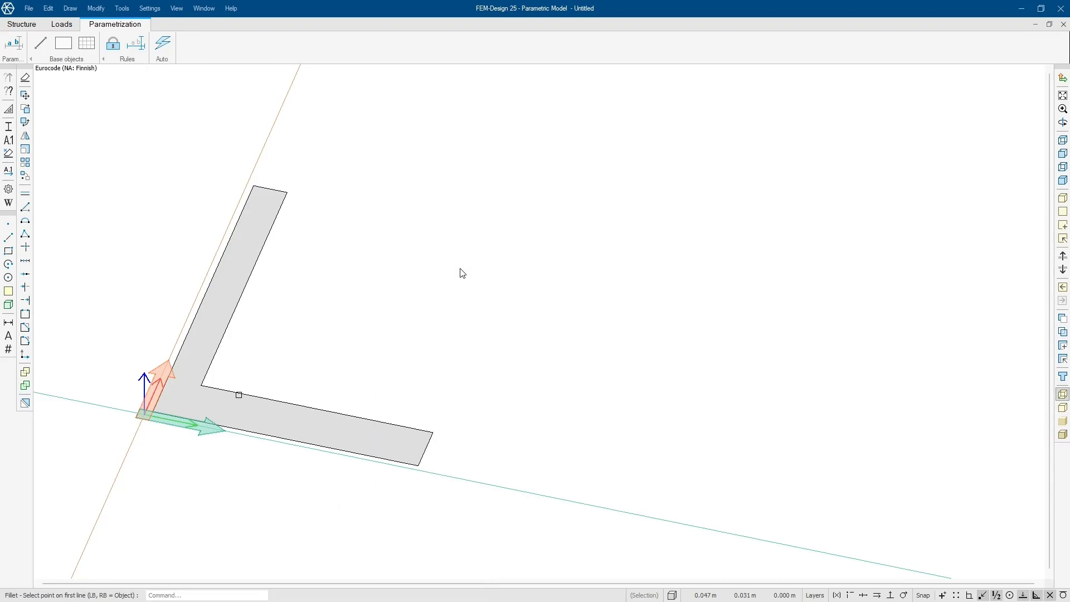
pyautogui.click(239, 392)
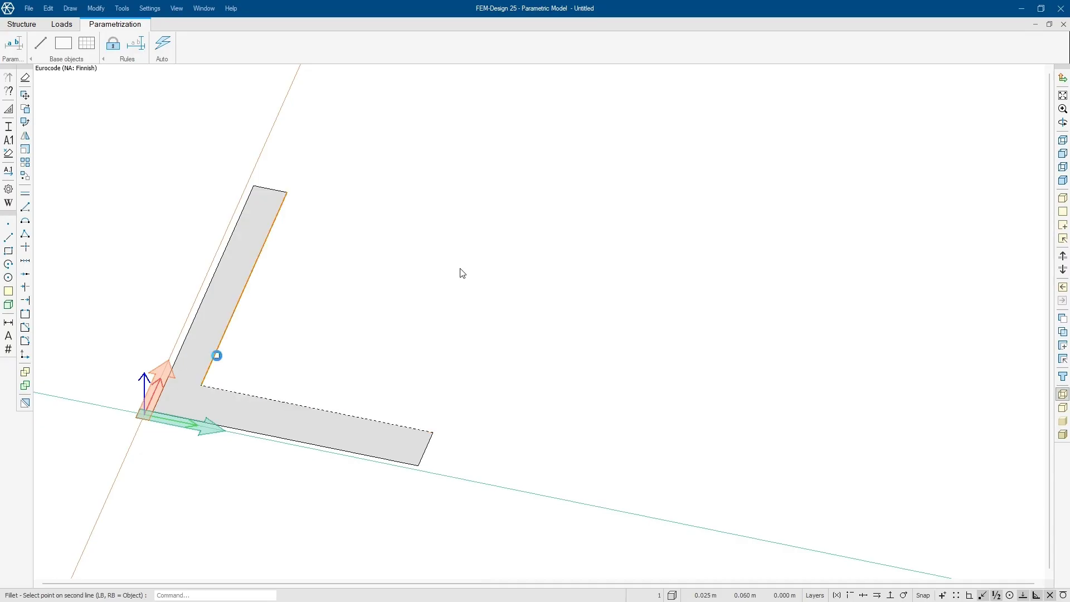
pyautogui.click(214, 357)
pyautogui.write('0,03')
pyautogui.press('Return')
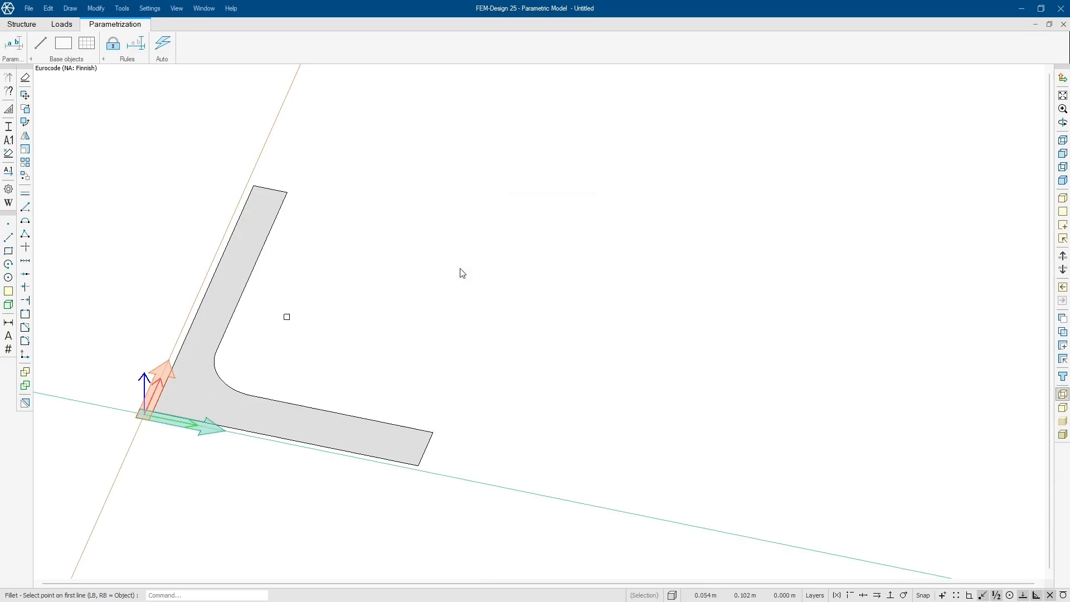
# Step: Fillet the inner-side corner at the tip of the L-shape's Y leg with a small radius
pyautogui.click(275, 190)
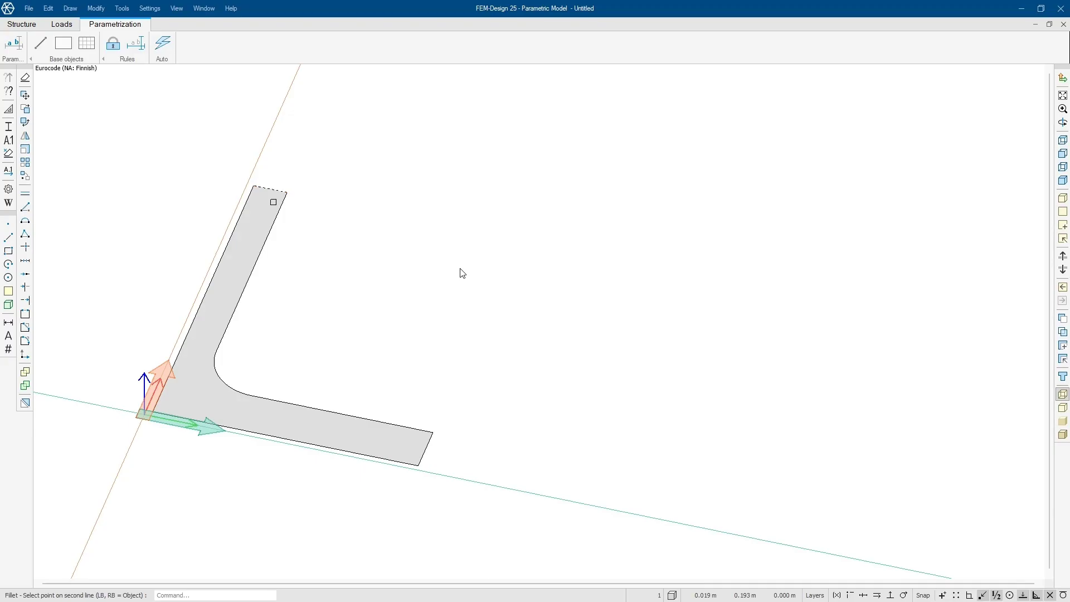
pyautogui.click(459, 268)
pyautogui.write('0,')
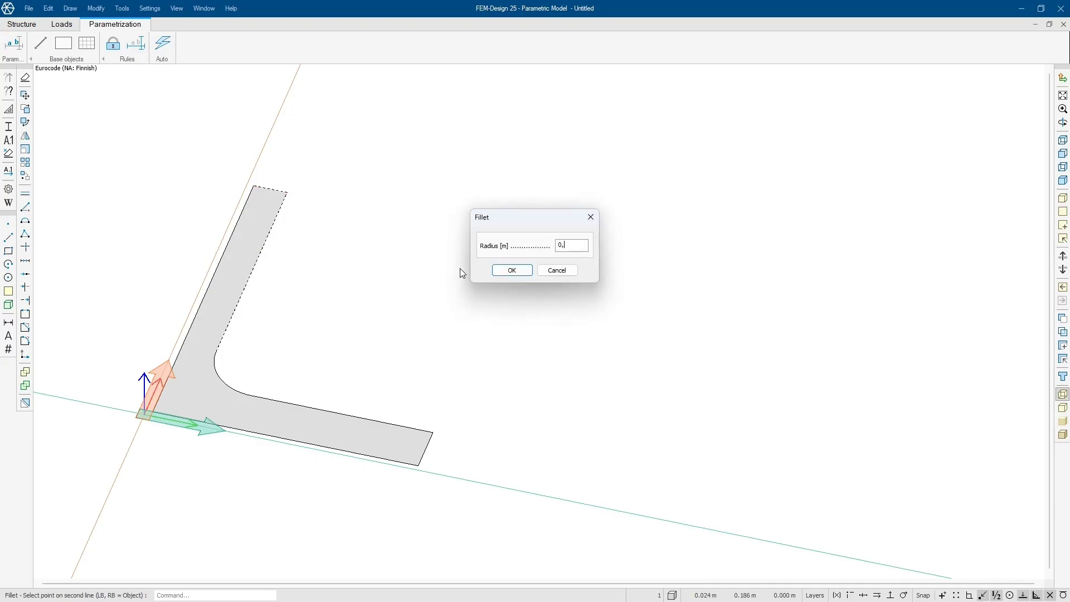
pyautogui.write('05')
pyautogui.press('Return')
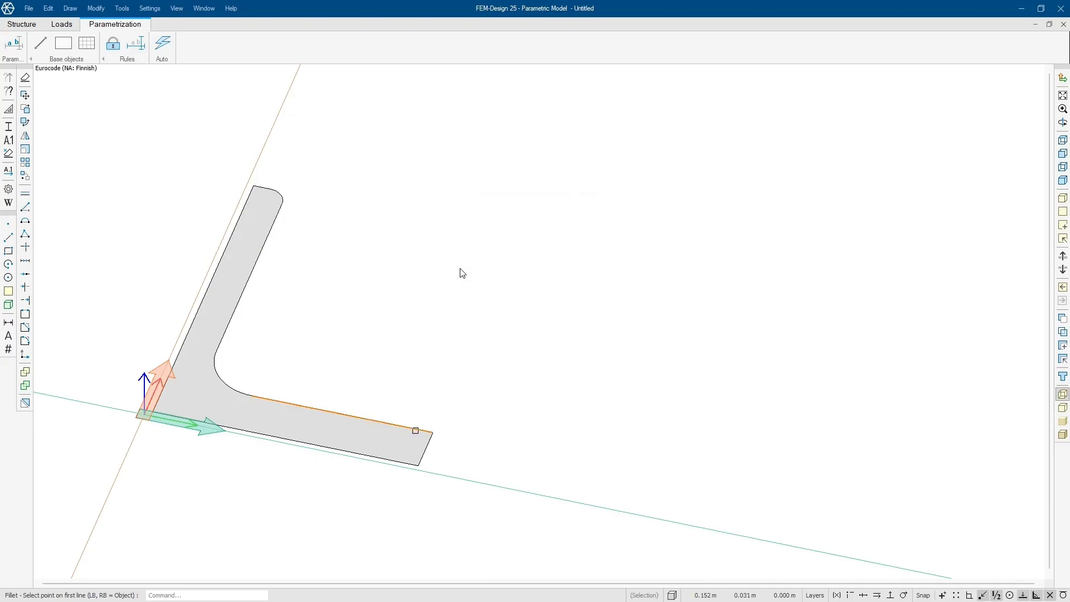
# Step: Fillet the inner-side corner at the tip of the X leg with a matching small radius
pyautogui.click(461, 272)
pyautogui.click(461, 272)
pyautogui.write('0,05')
pyautogui.press('Return')
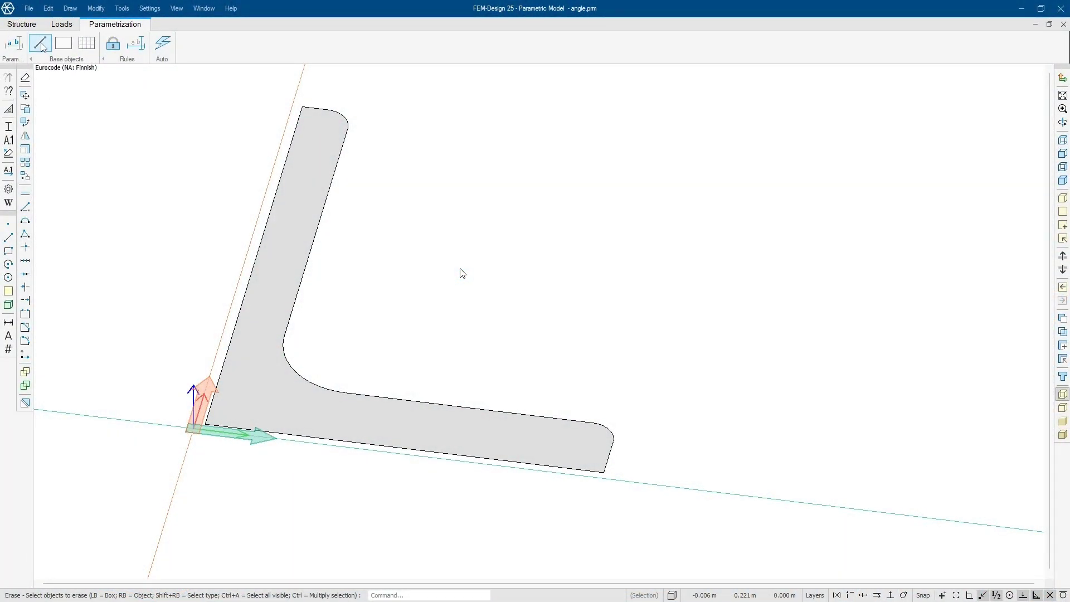
# Step: Draw two straight base rays along the L-profile's outer edges, one along the Y leg and one along the X leg
pyautogui.click(40, 43)
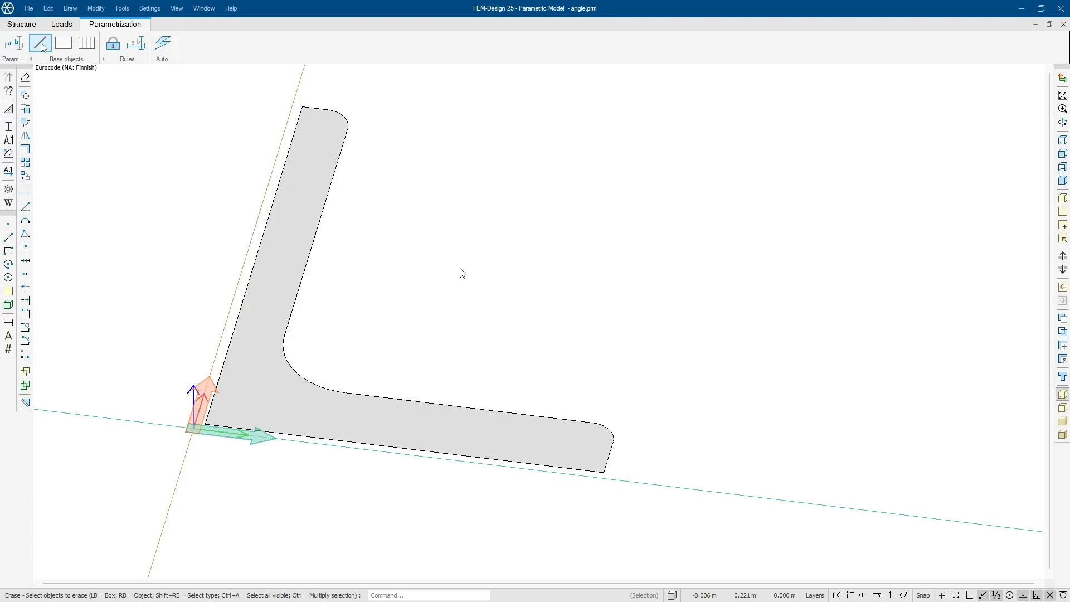
pyautogui.click(311, 77)
pyautogui.click(174, 527)
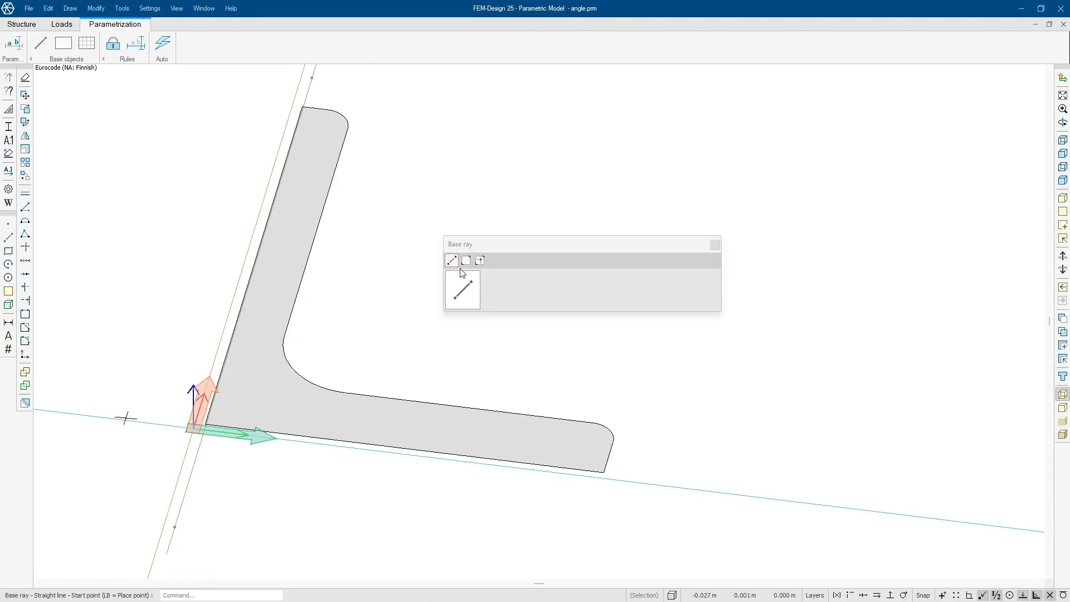
pyautogui.click(116, 414)
pyautogui.click(704, 485)
pyautogui.rightClick(396, 179)
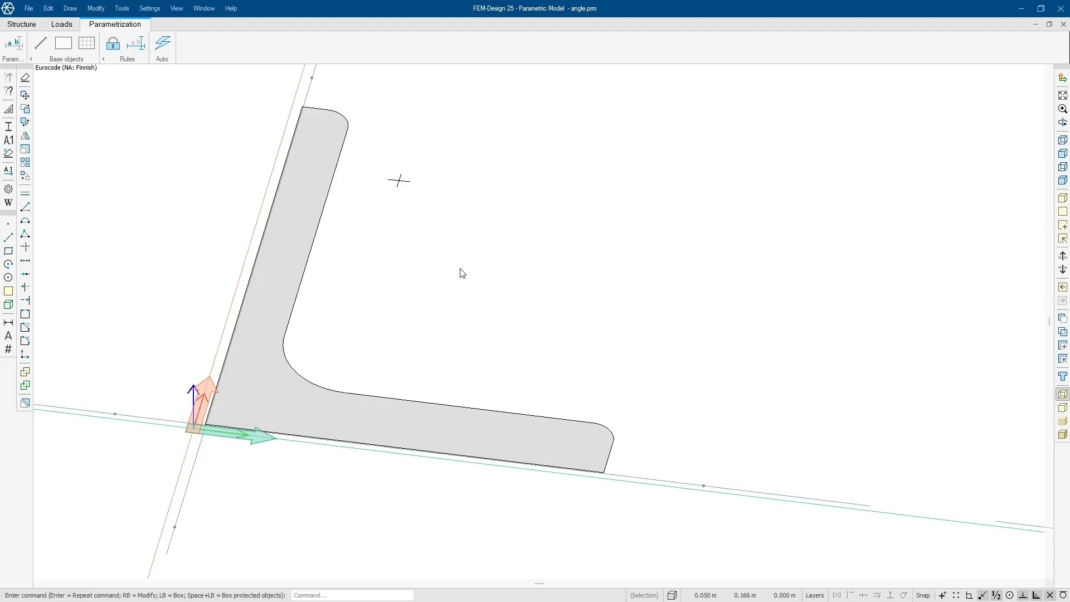
# Step: Copy the Y leg's base ray five times along the X direction, near the leg's inner face, the fillet ends and the X leg's tip
pyautogui.rightClick(399, 182)
pyautogui.press('Down')
pyautogui.press('Down')
pyautogui.press('Down')
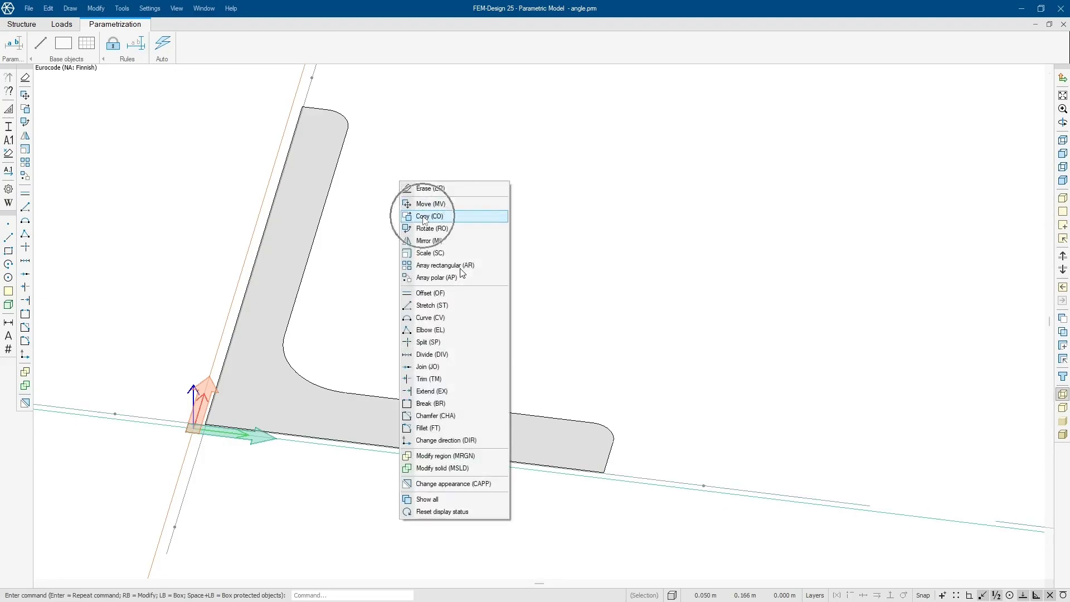
pyautogui.press('Return')
pyautogui.rightClick(311, 68)
pyautogui.click(604, 206)
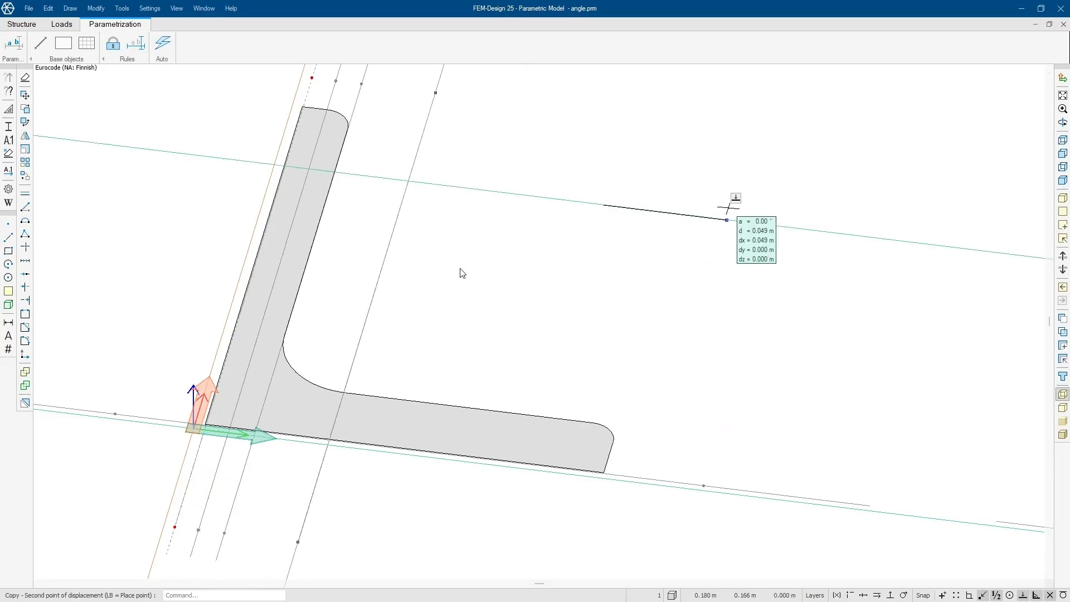
pyautogui.moveTo(853, 212); pyautogui.dragTo(788, 157, button='middle')
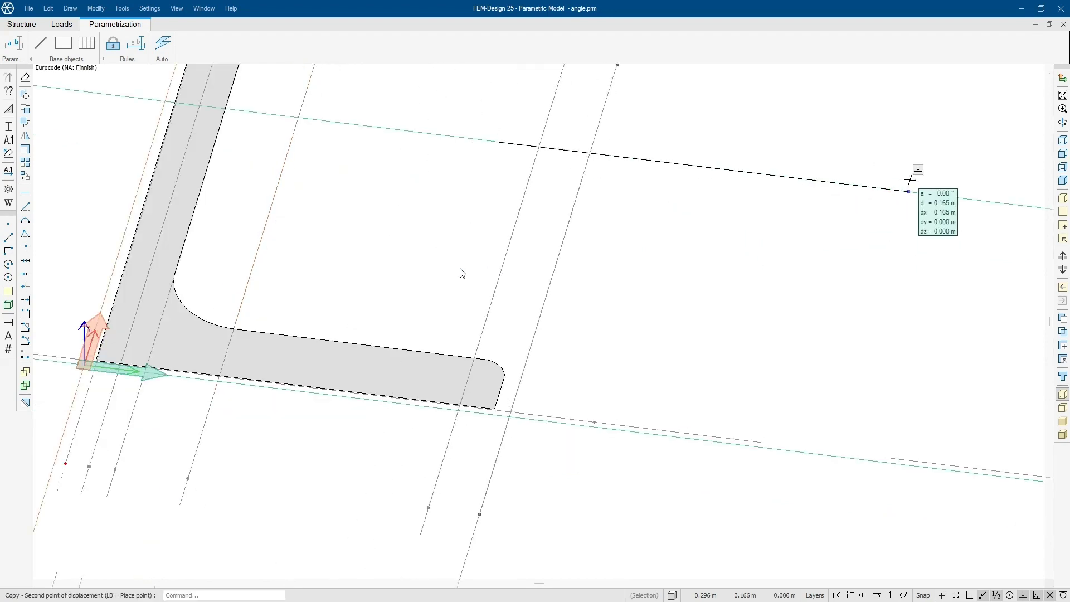
pyautogui.click(586, 296)
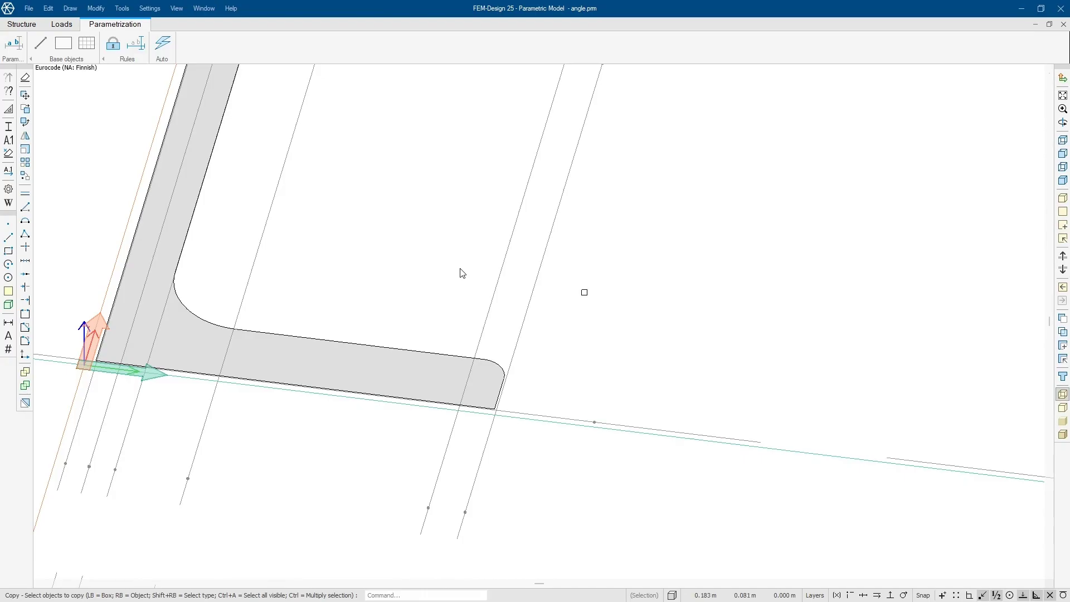
# Step: Copy the X leg's base ray five times along the Y direction, near the leg's inner face, the fillet ends and the Y leg's tip
pyautogui.rightClick(596, 293)
pyautogui.click(621, 301)
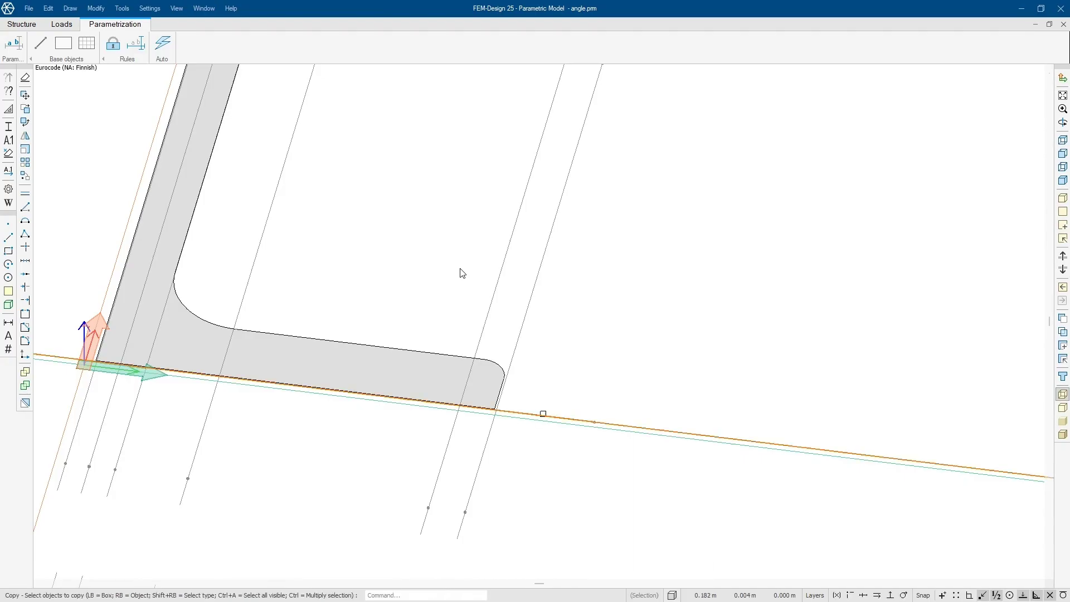
pyautogui.rightClick(543, 414)
pyautogui.click(629, 333)
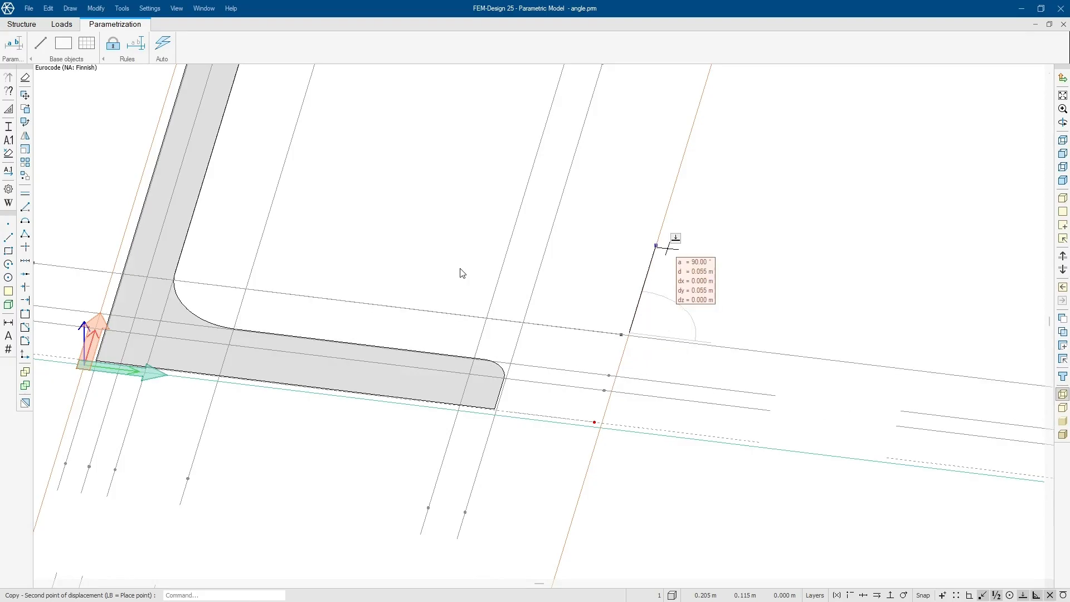
pyautogui.moveTo(700, 217); pyautogui.dragTo(705, 388, button='middle')
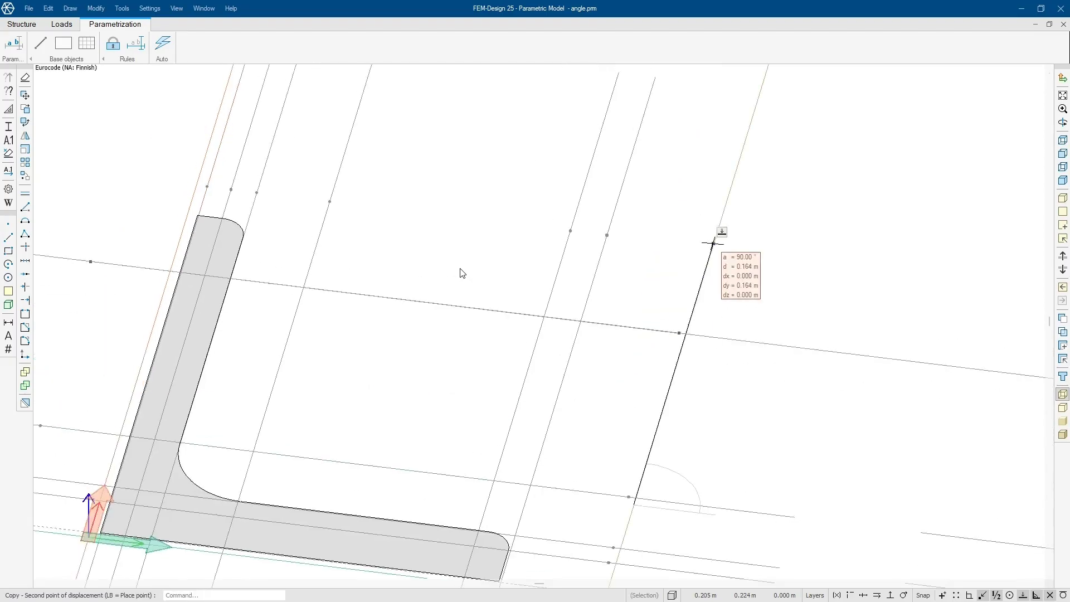
pyautogui.click(724, 204)
pyautogui.click(731, 186)
# Step: Create a lock tying the outer corner at the X leg's tip to the two base rays crossing there
pyautogui.moveTo(566, 290); pyautogui.dragTo(685, 193, button='middle')
pyautogui.keyDown('alt'); pyautogui.moveTo(576, 315); pyautogui.dragTo(547, 305, button='middle'); pyautogui.keyUp('alt')
pyautogui.moveTo(605, 600)
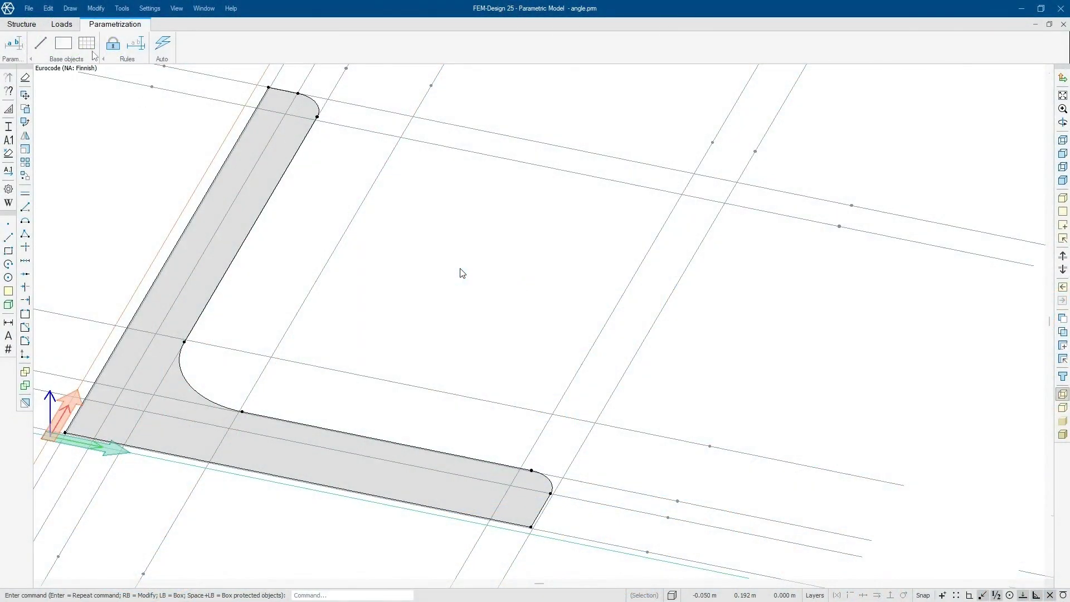
pyautogui.click(113, 45)
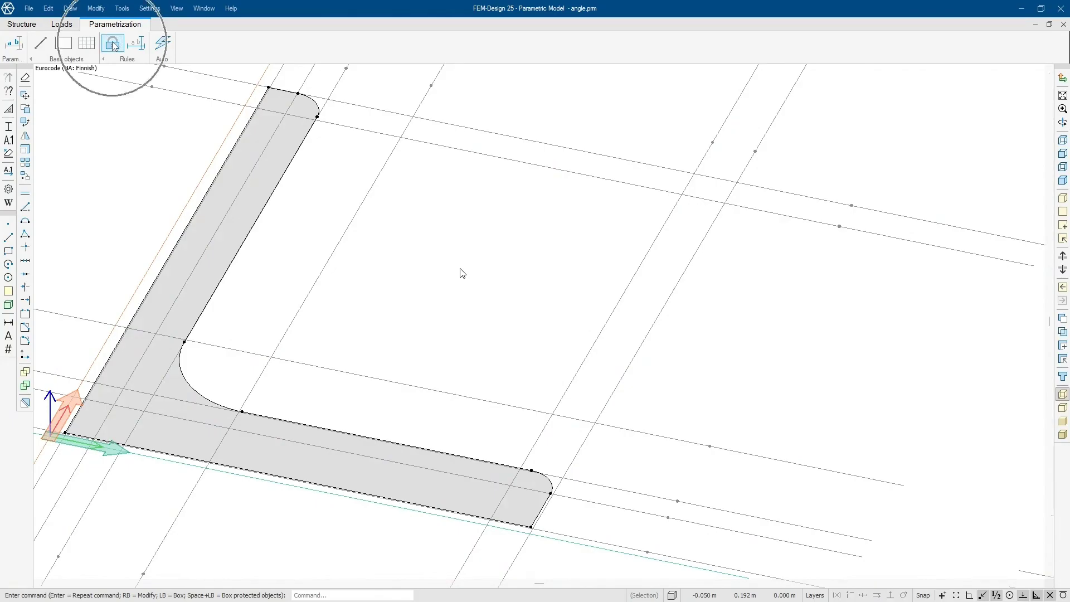
pyautogui.moveTo(457, 359); pyautogui.dragTo(439, 336, button='middle')
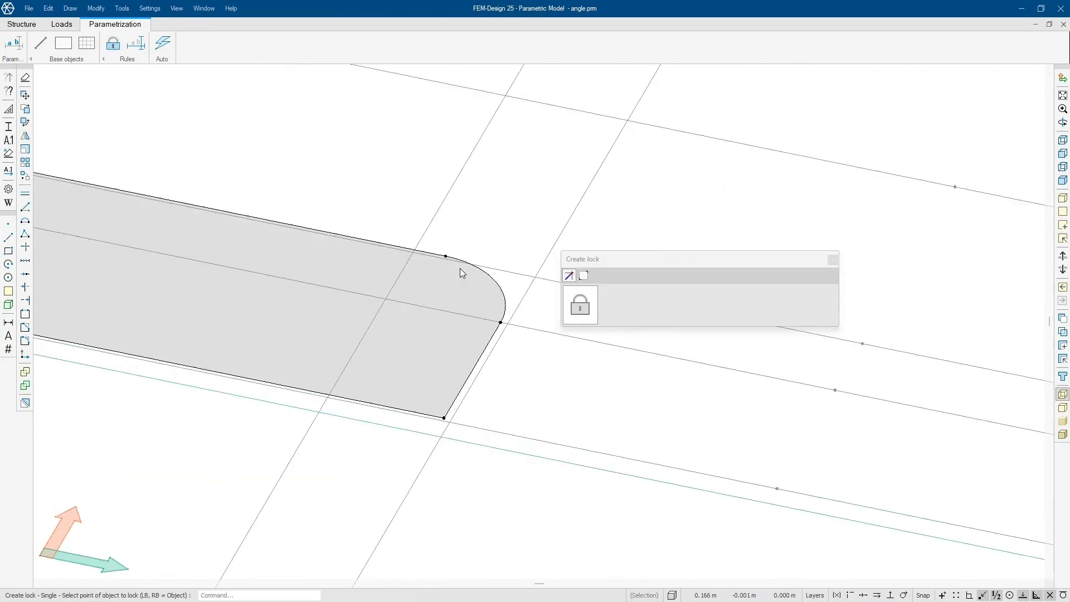
pyautogui.click(443, 410)
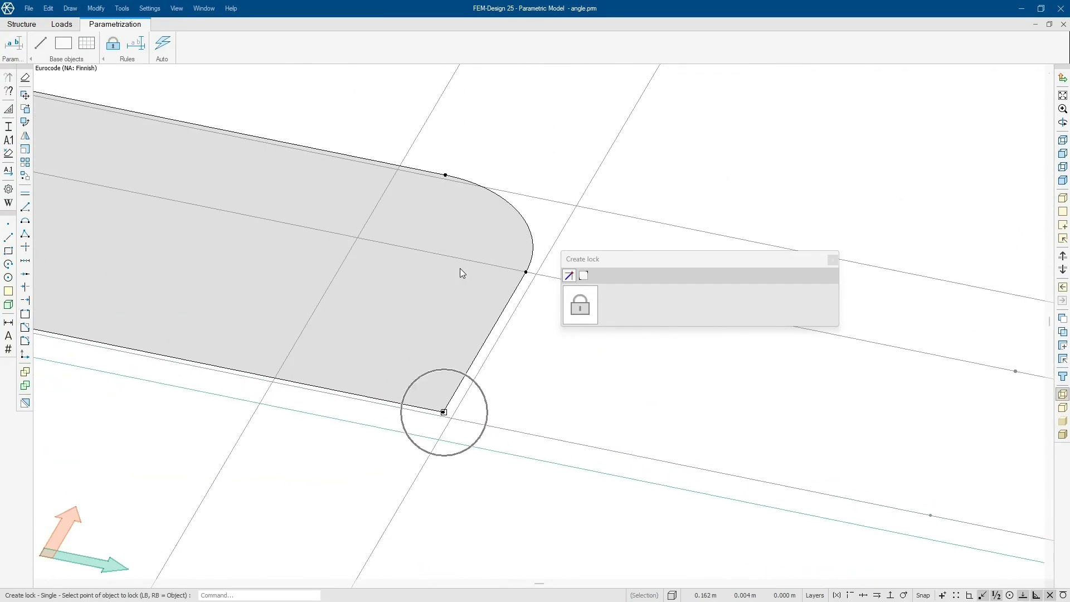
pyautogui.click(456, 427)
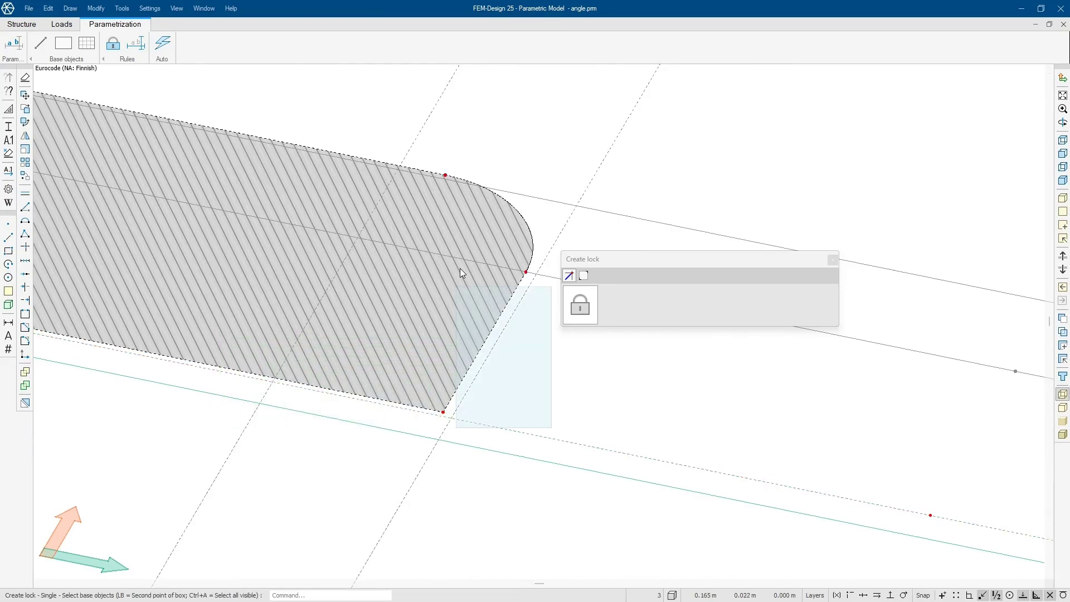
pyautogui.click(461, 273)
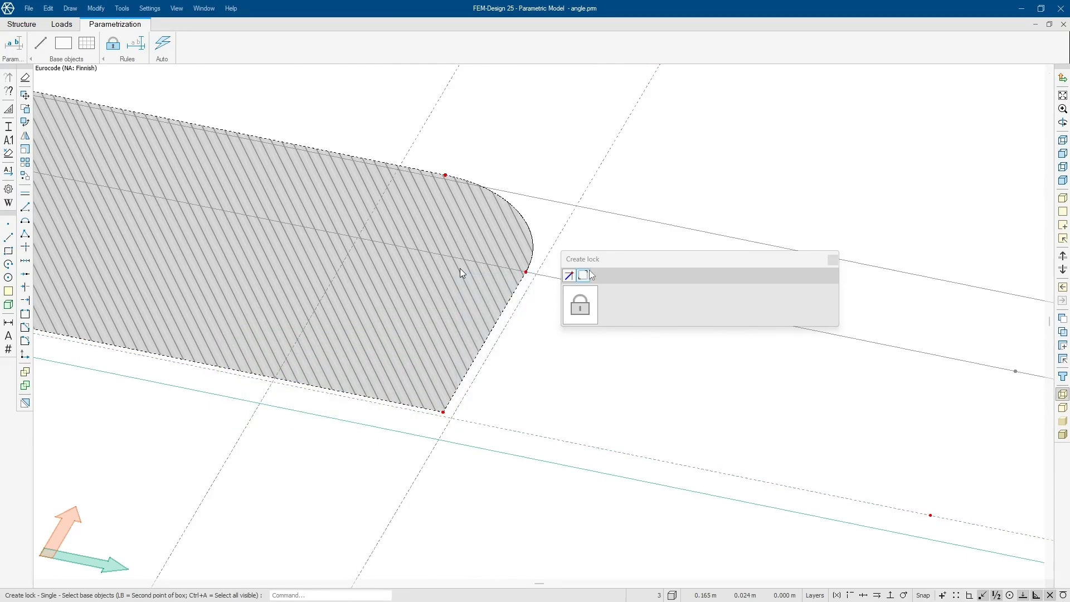
pyautogui.click(444, 411)
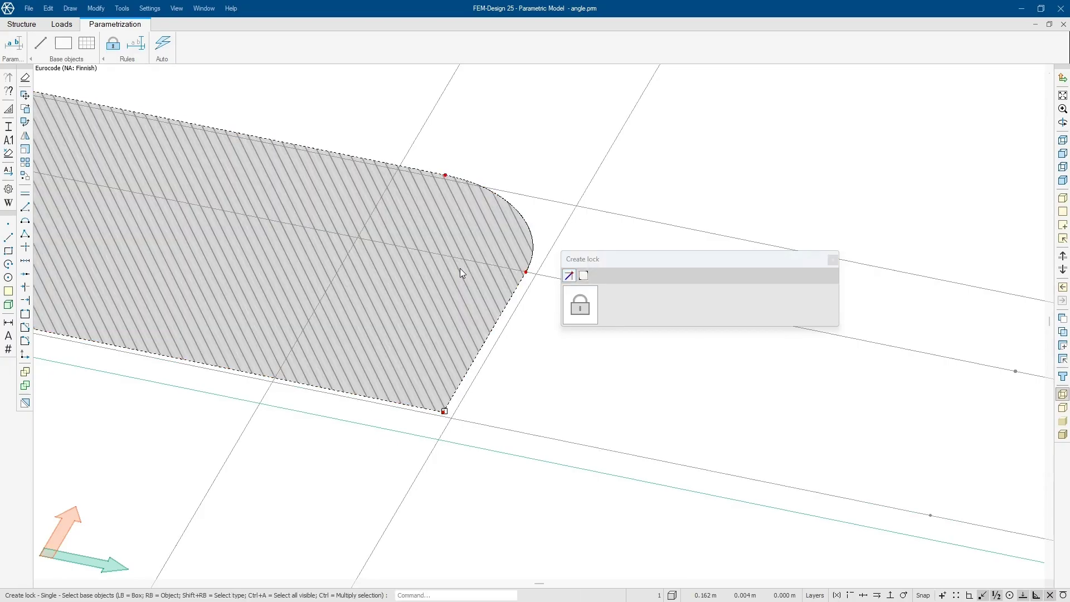
pyautogui.click(462, 425)
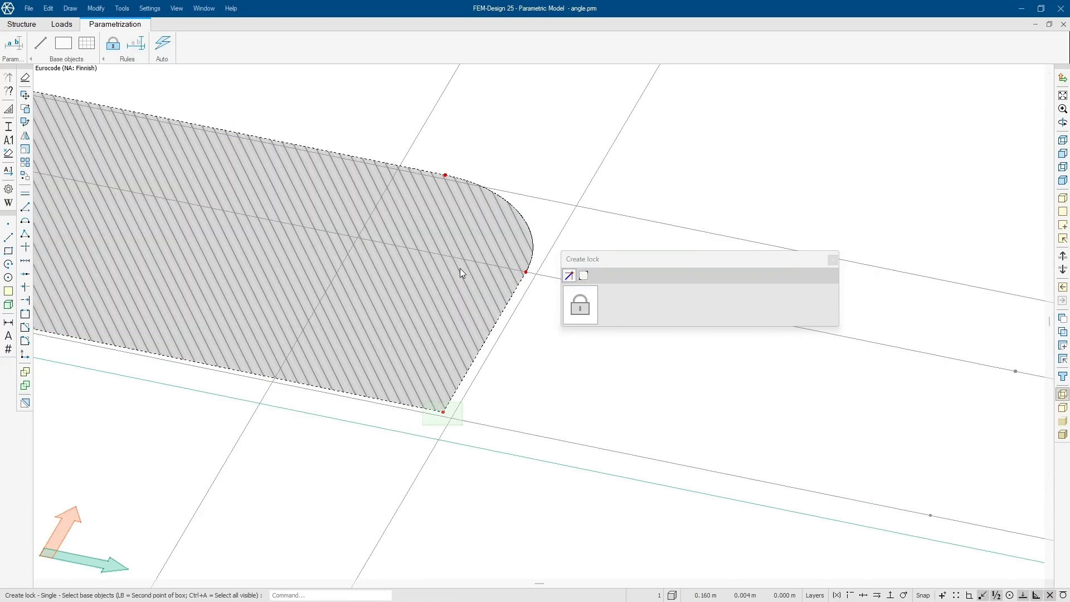
pyautogui.click(460, 272)
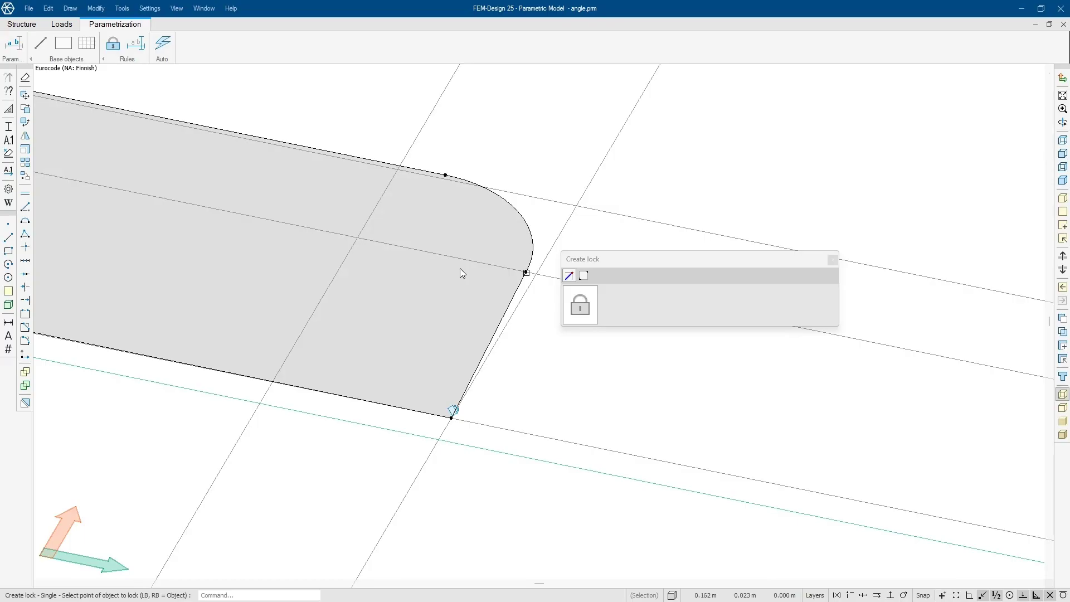
# Step: Lock both end points of the X leg's tip fillet to the base rays crossing beside each point
pyautogui.click(460, 273)
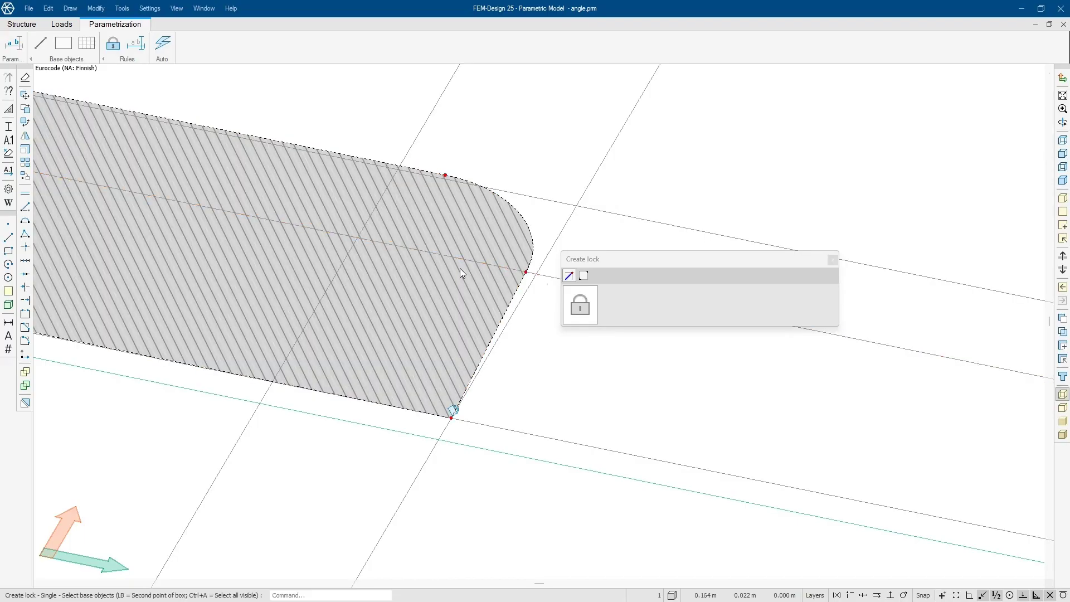
pyautogui.click(461, 273)
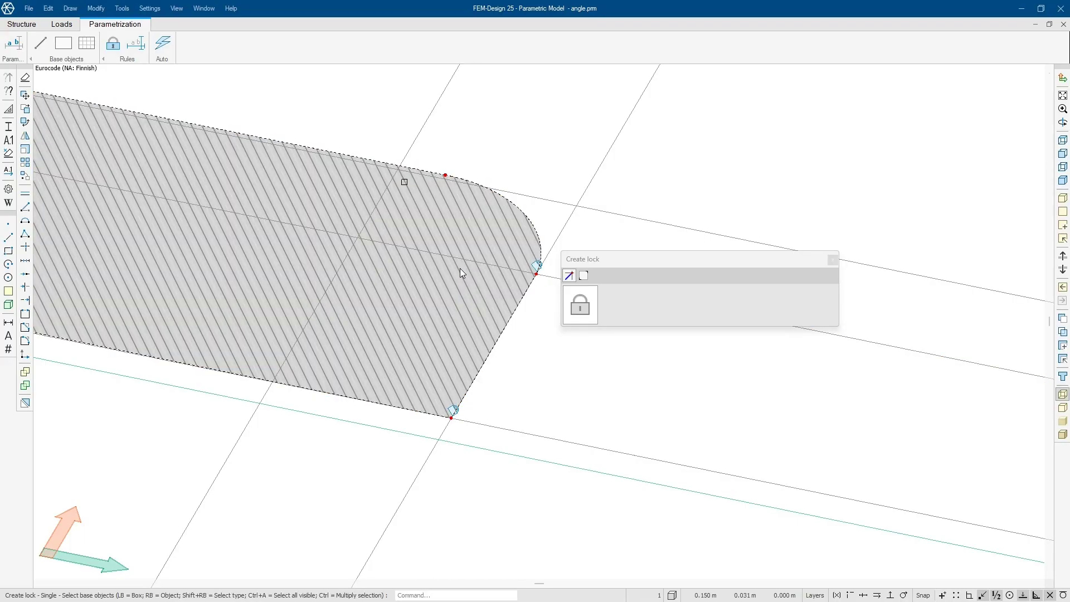
pyautogui.click(404, 182)
pyautogui.click(384, 151)
# Step: Lock both end points of the large inner fillet between the legs to their nearest crossing base rays
pyautogui.scroll(-5, 405, 142)
pyautogui.moveTo(241, 120); pyautogui.dragTo(355, 323, button='middle')
pyautogui.scroll(-1, 355, 323)
pyautogui.click(317, 366)
pyautogui.click(325, 369)
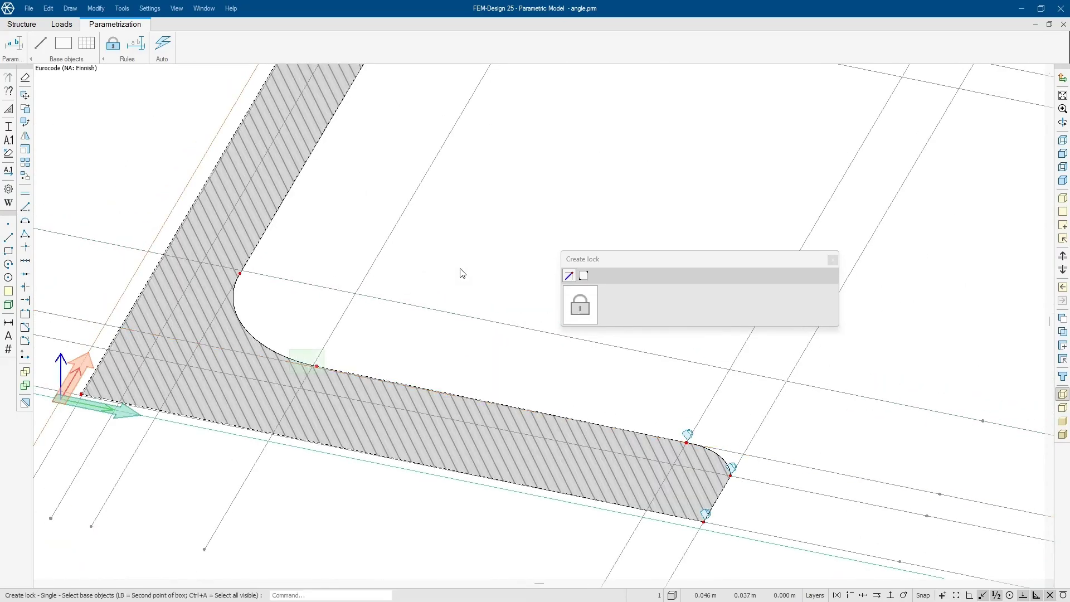
pyautogui.click(290, 350)
pyautogui.click(240, 273)
pyautogui.click(255, 281)
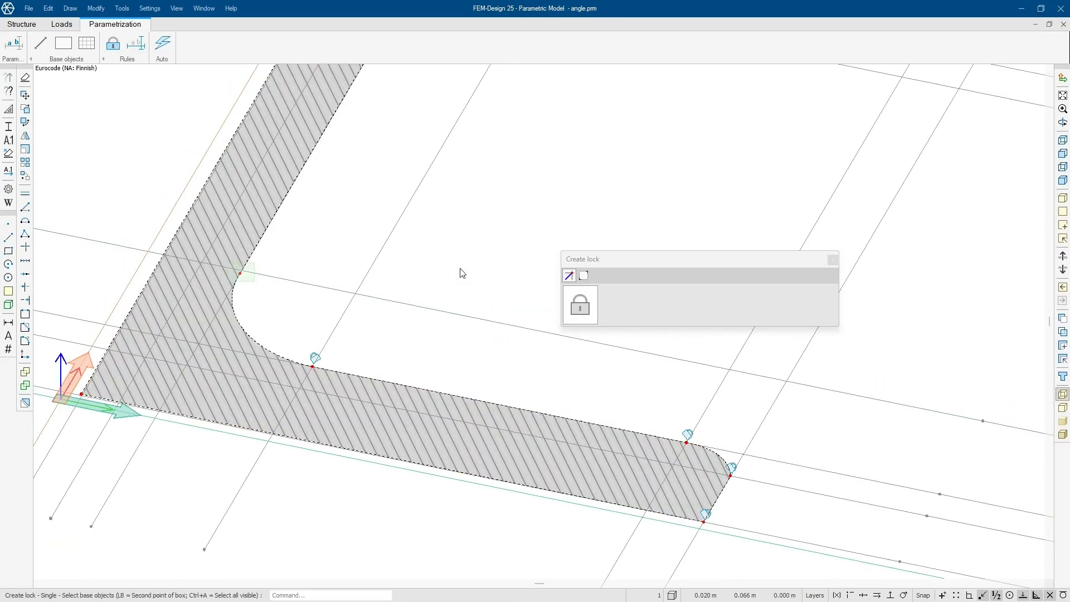
# Step: Lock the L-shape's outer corner and the points at the Y leg's tip to their crossing base rays
pyautogui.click(81, 395)
pyautogui.click(89, 397)
pyautogui.click(77, 389)
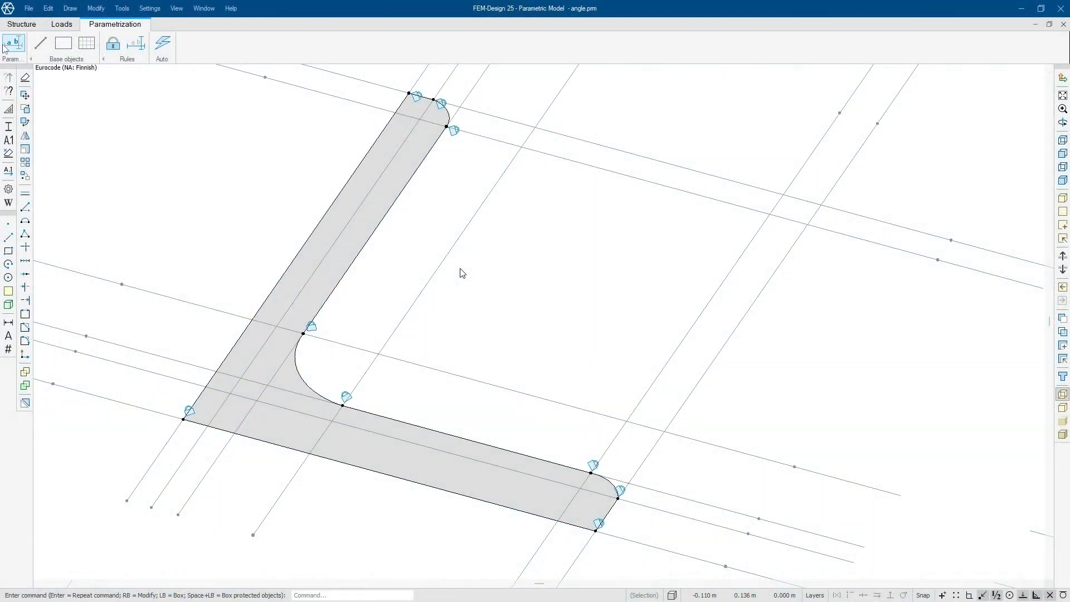
# Step: Review the defined parameters, and constrain the outer-edge base rays to the rays at the opposite leg tips with the Width parameter
pyautogui.click(13, 44)
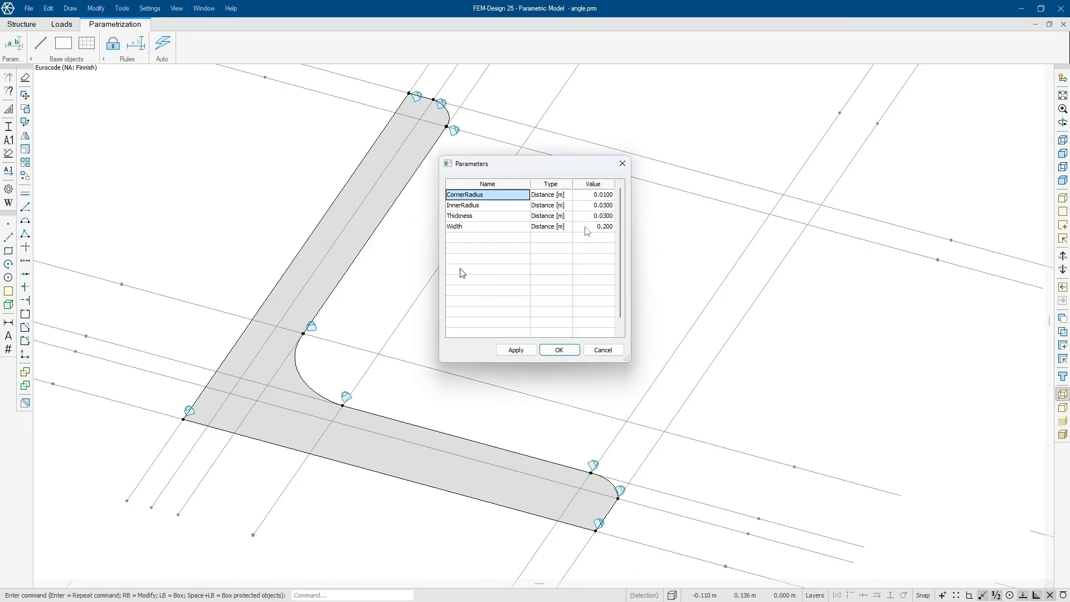
pyautogui.click(573, 350)
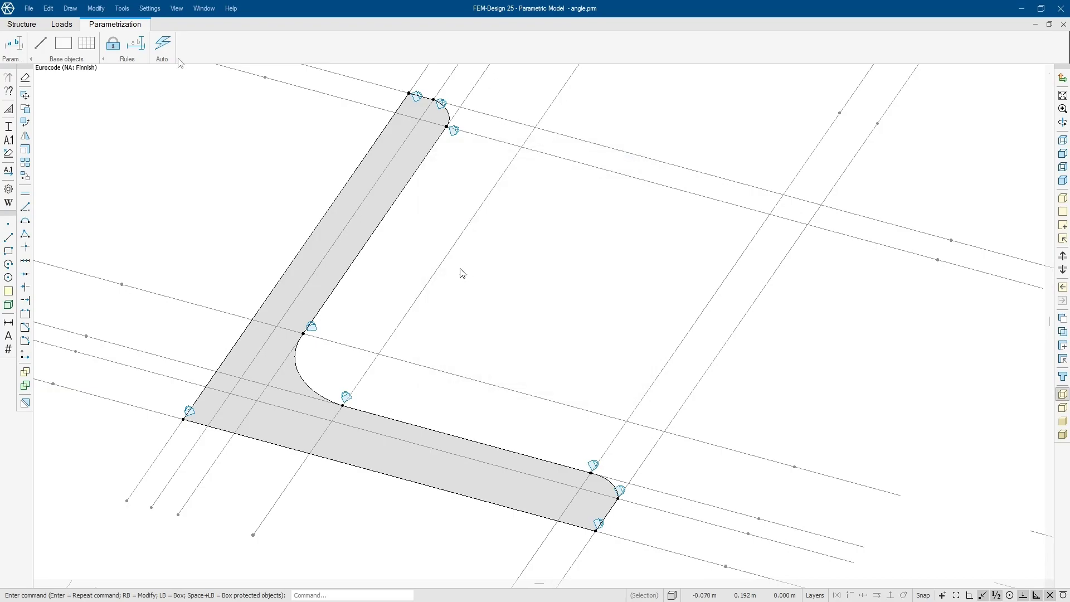
pyautogui.click(137, 45)
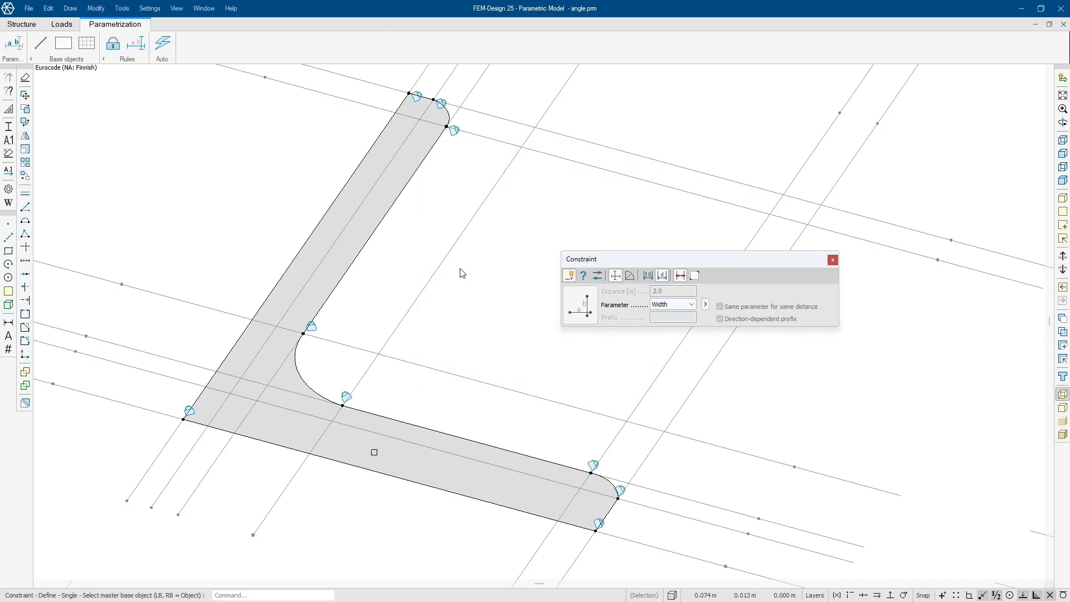
pyautogui.click(158, 455)
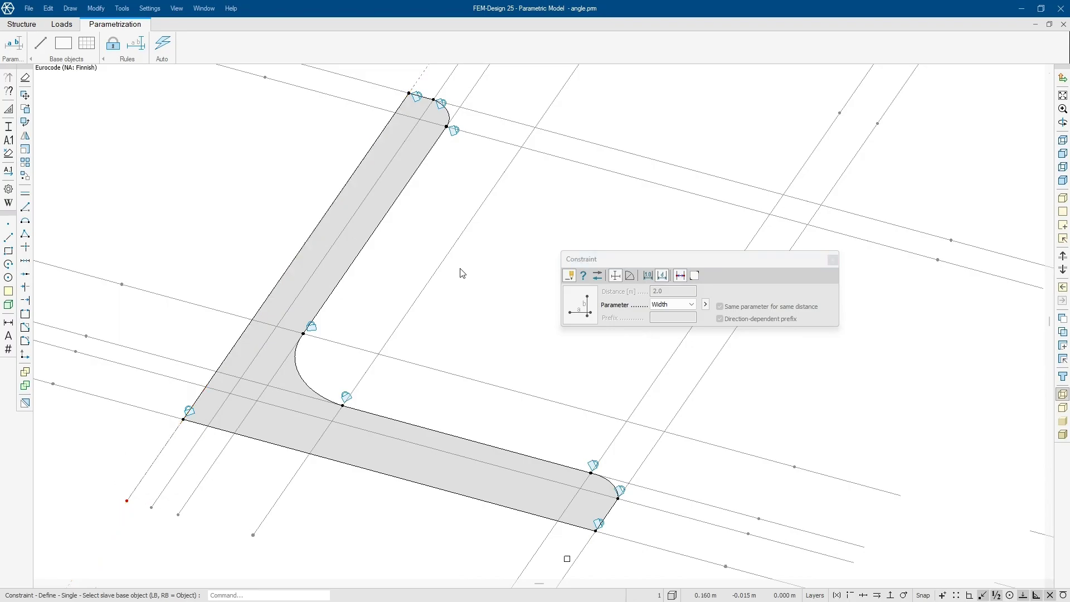
pyautogui.click(575, 556)
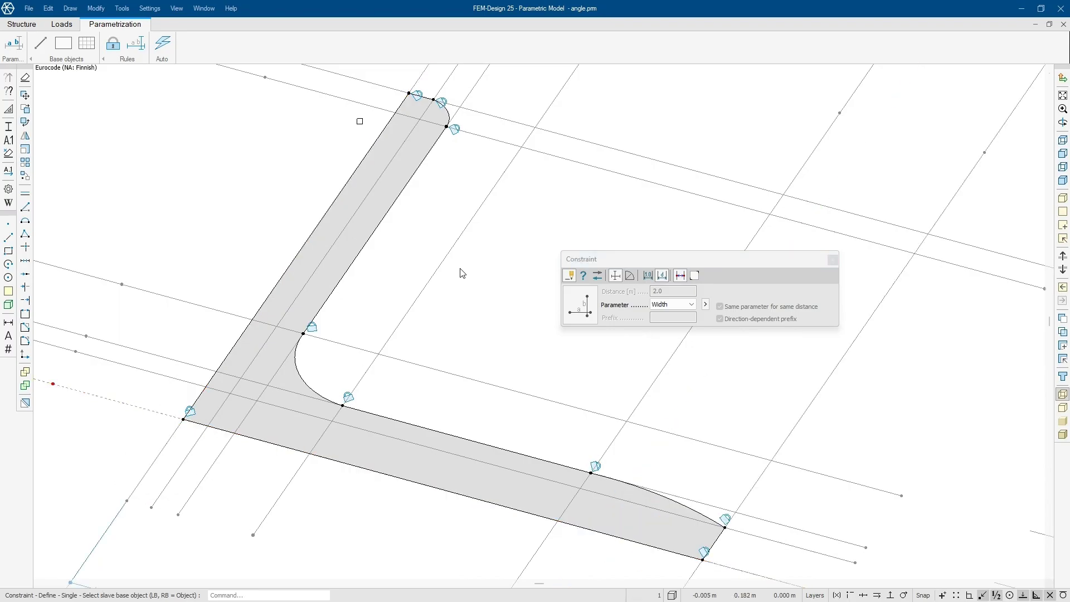
# Step: Constrain each leg's outer-edge base ray to the ray near its inner face with the Thickness parameter
pyautogui.click(673, 305)
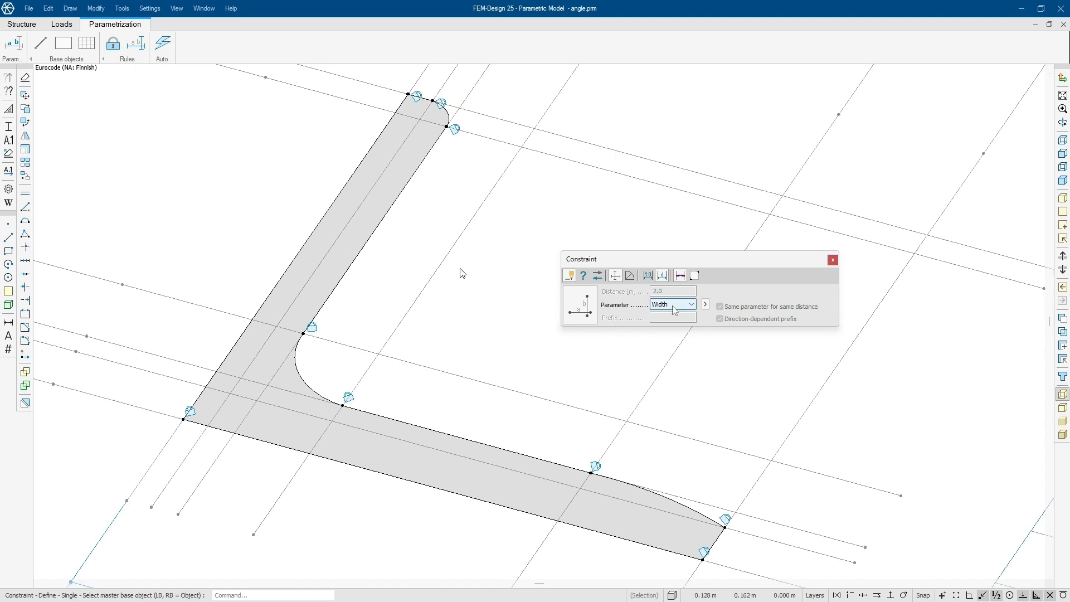
pyautogui.click(669, 329)
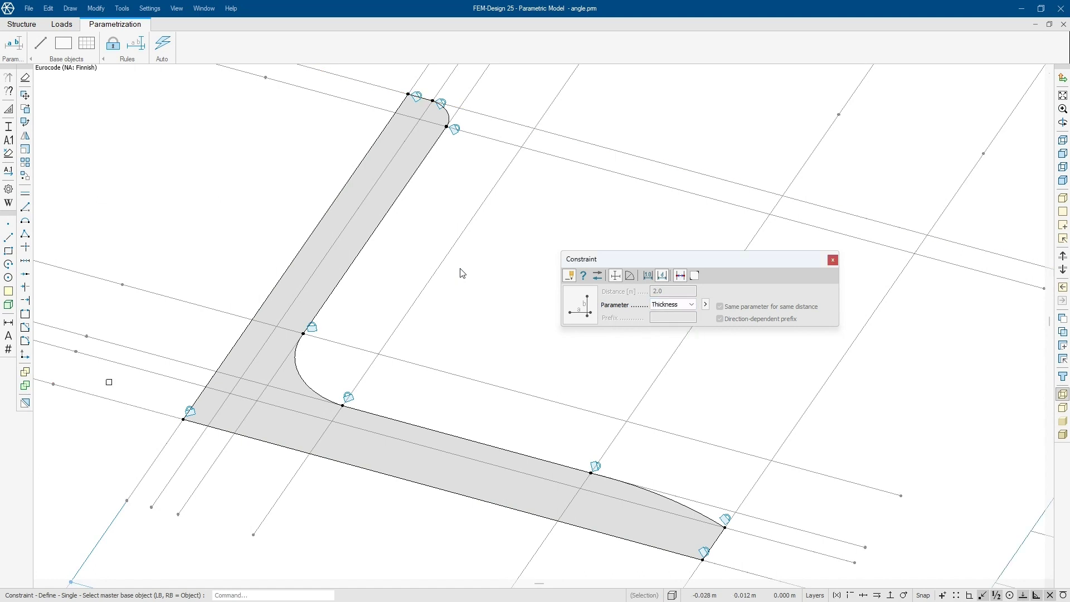
pyautogui.click(103, 393)
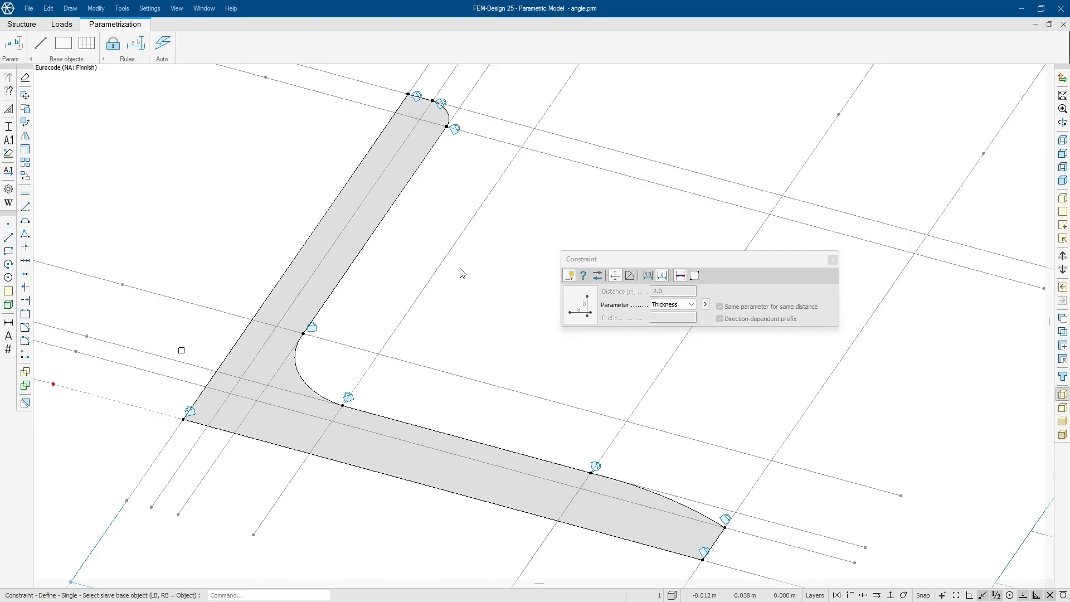
pyautogui.click(176, 361)
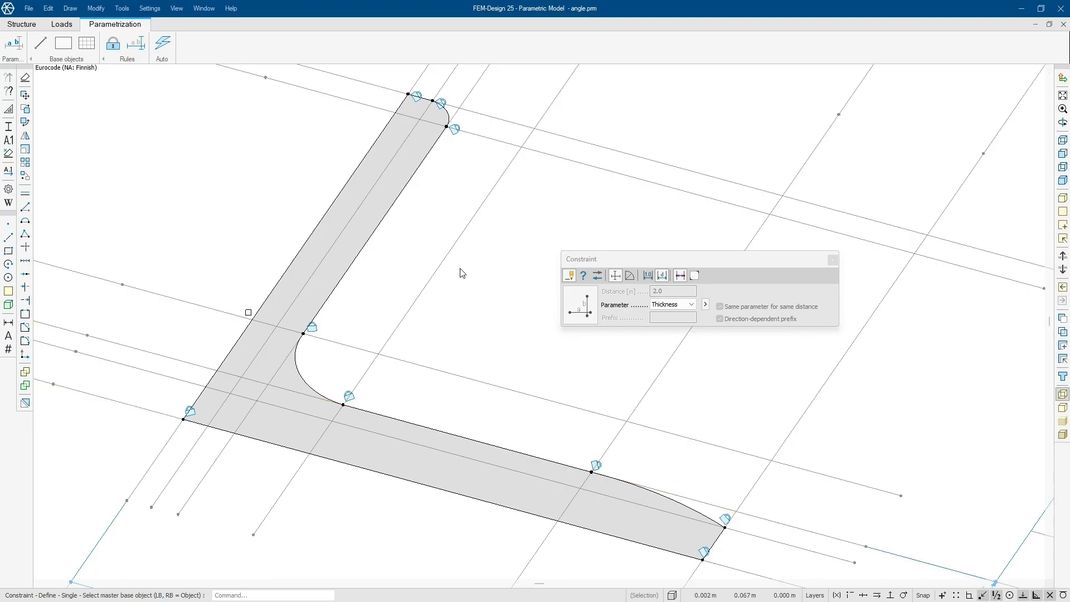
pyautogui.click(155, 456)
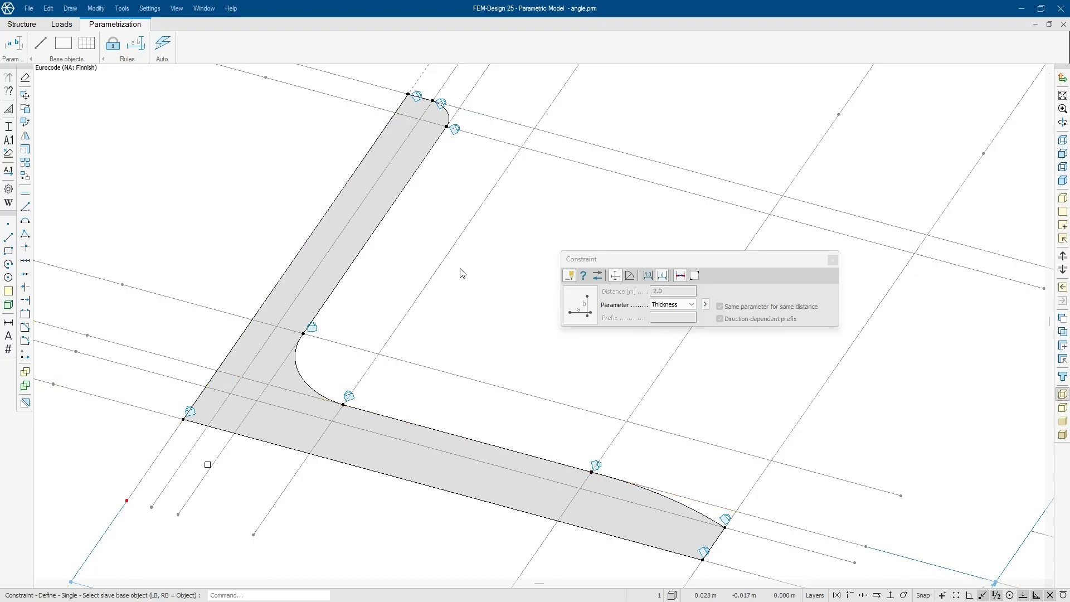
pyautogui.click(210, 468)
# Step: Constrain each leg's inner-face base ray to the ray at the large fillet's end with the InnerRadius parameter
pyautogui.click(672, 304)
pyautogui.click(671, 326)
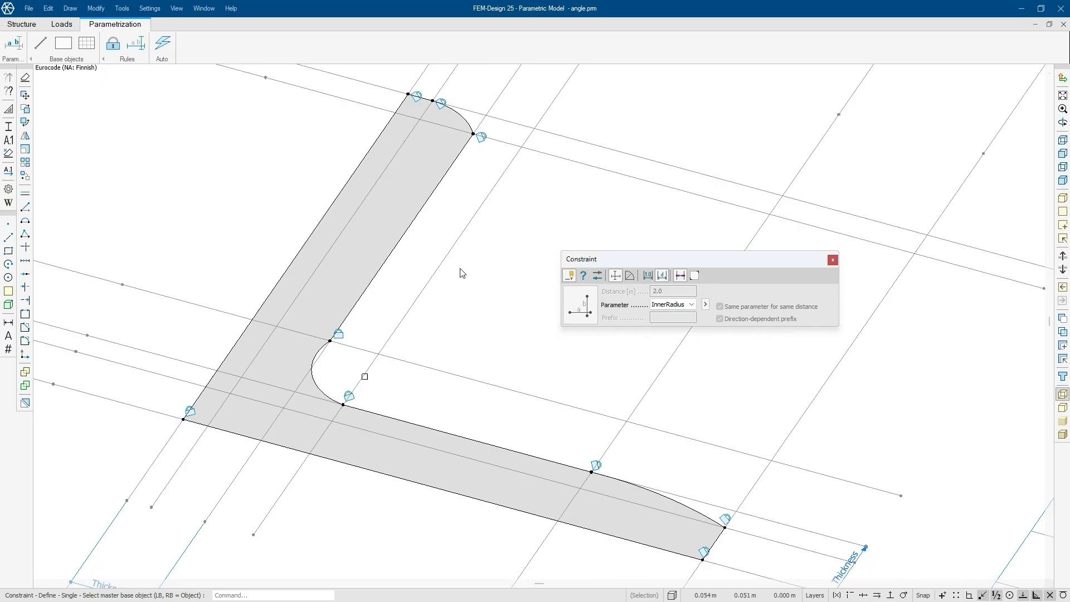
pyautogui.click(319, 357)
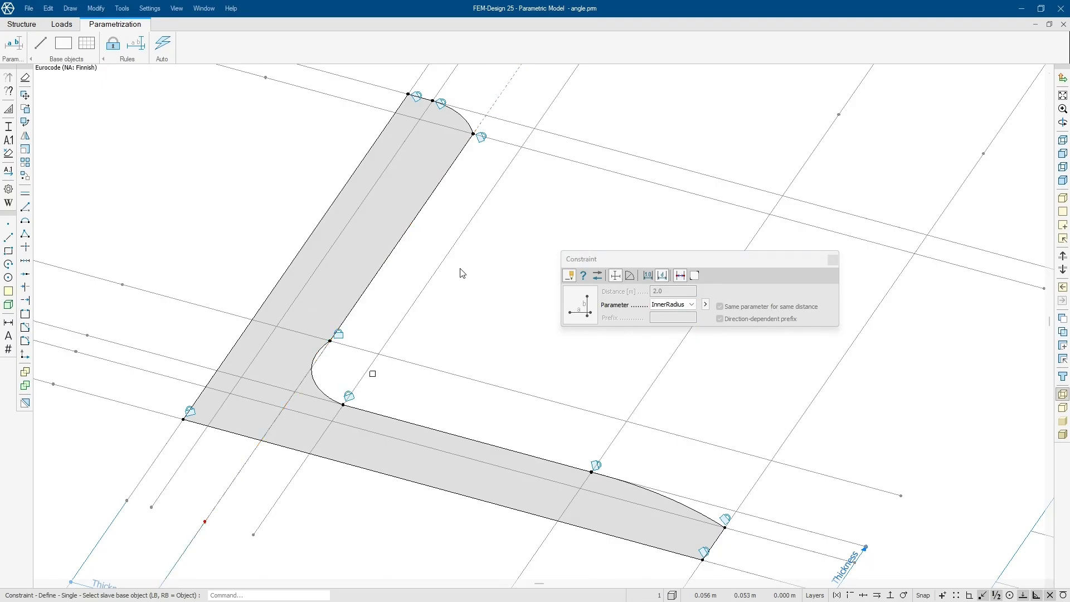
pyautogui.click(363, 372)
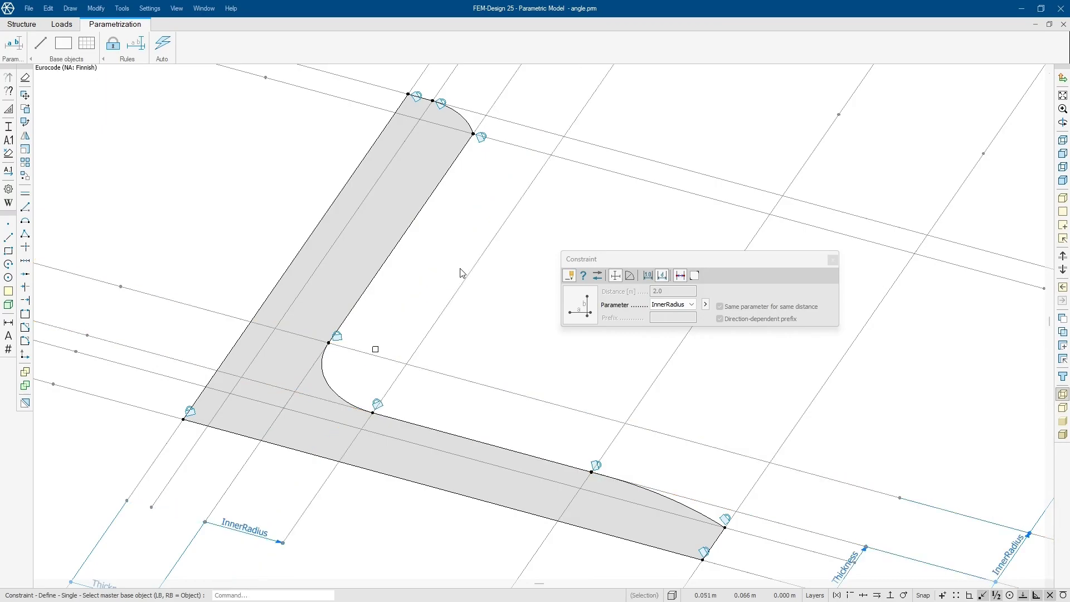
# Step: Constrain the base rays around the X leg's tip fillet to each other with the CornerRadius parameter
pyautogui.click(670, 304)
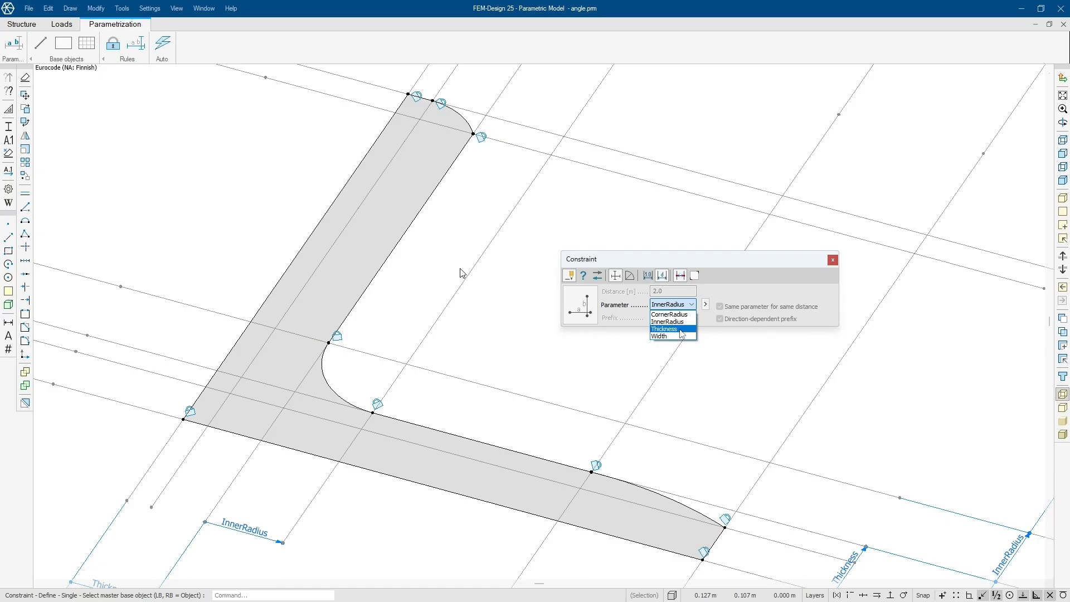
pyautogui.click(675, 315)
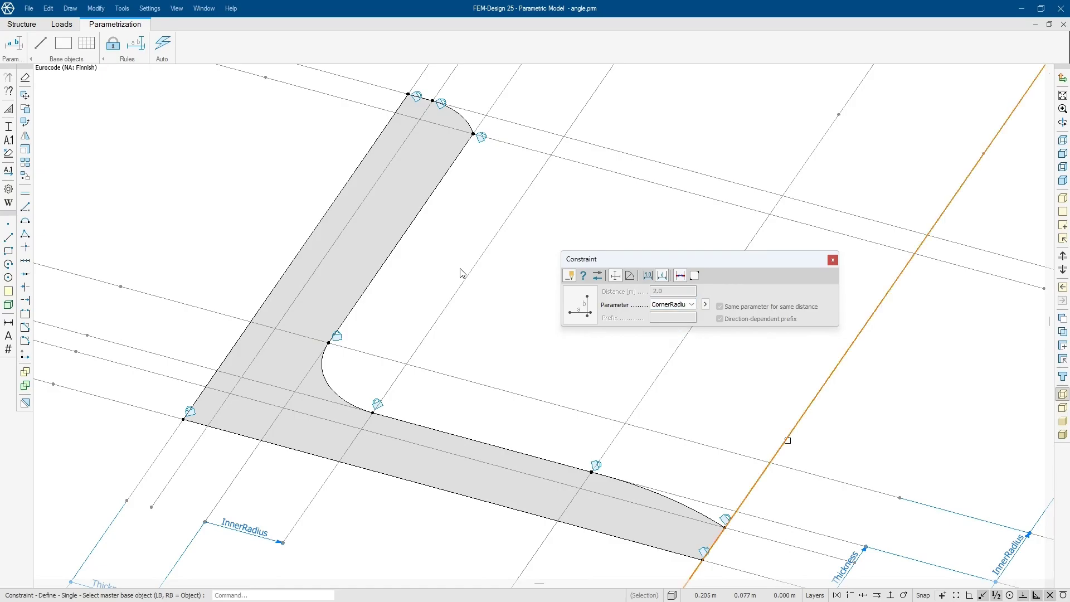
pyautogui.click(788, 441)
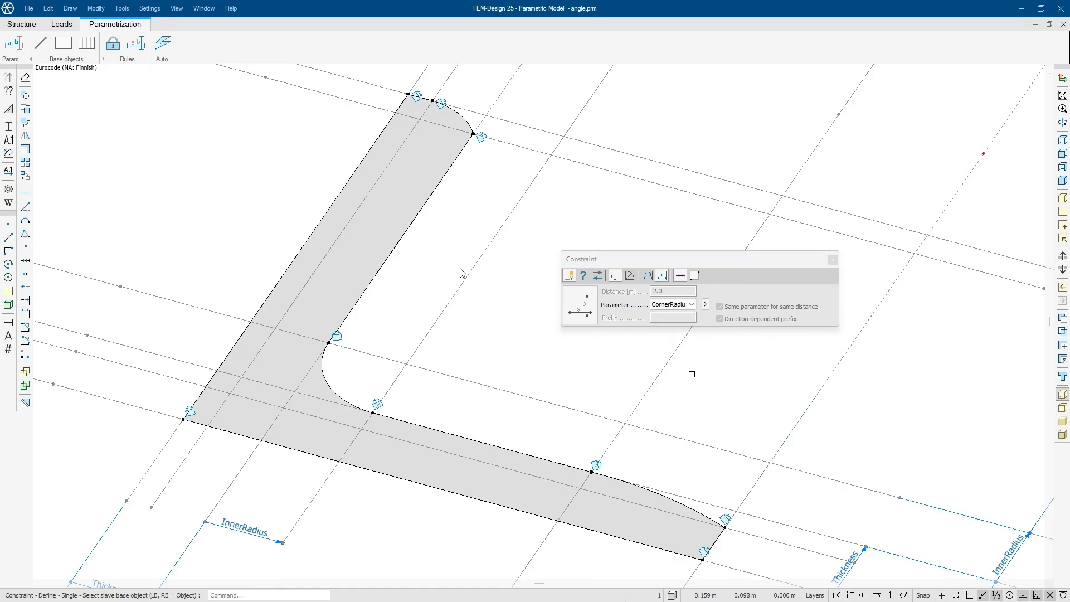
pyautogui.click(652, 385)
pyautogui.click(770, 525)
# Step: Constrain the base rays around the Y leg's tip fillet with the CornerRadius parameter and end the constraint command
pyautogui.moveTo(562, 374)
pyautogui.mouseDown(button='middle')
pyautogui.moveTo(547, 354)
pyautogui.moveTo(485, 345)
pyautogui.mouseUp(button='middle')
pyautogui.moveTo(470, 137); pyautogui.dragTo(446, 256, button='middle')
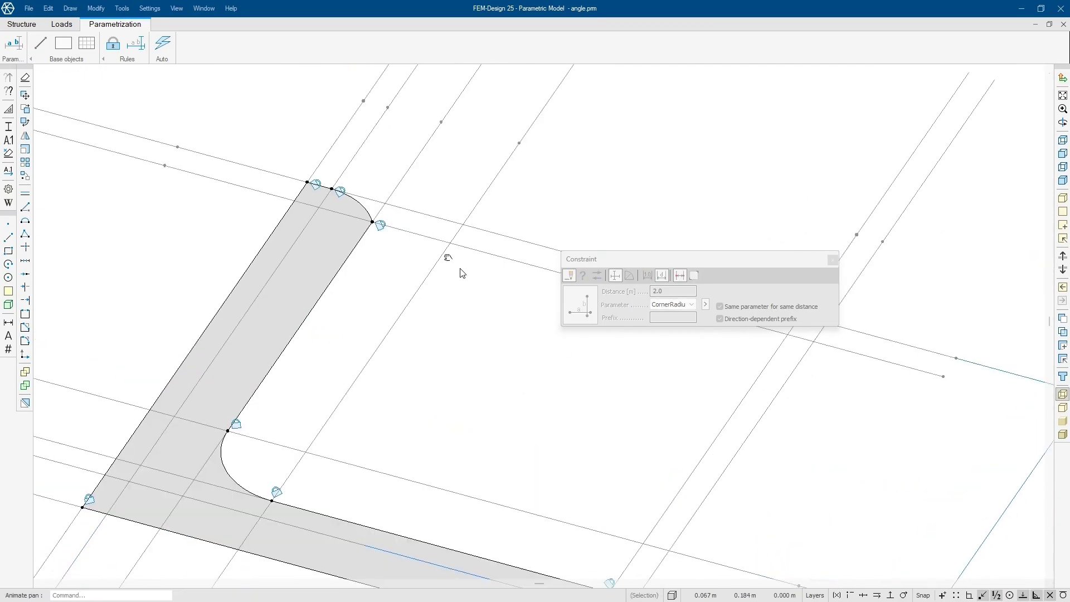
pyautogui.click(349, 160)
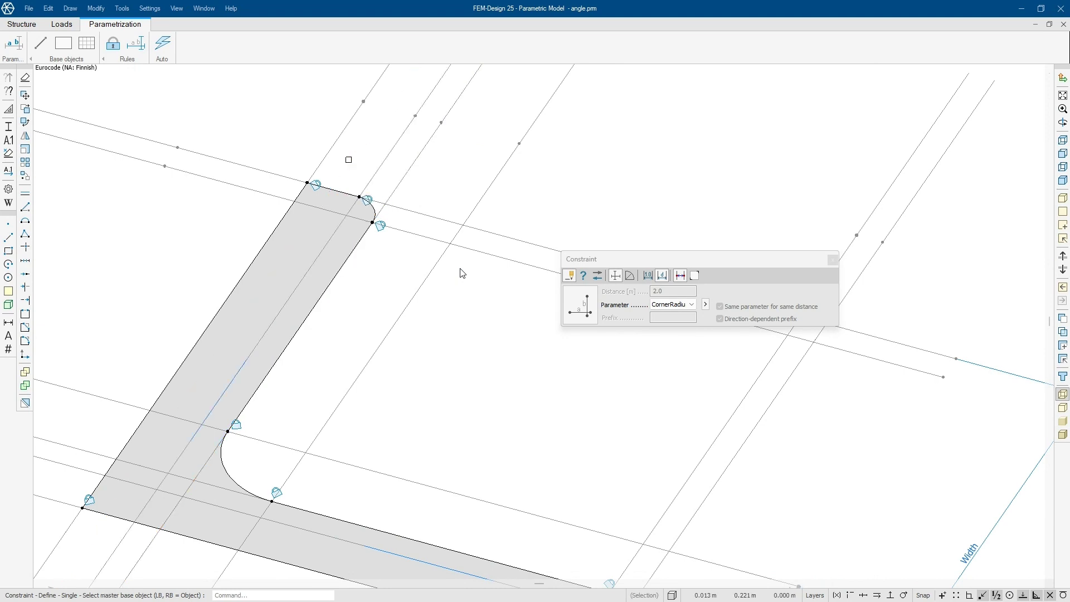
pyautogui.click(425, 238)
pyautogui.click(831, 260)
# Step: Set the Width parameter to 0.15 m and apply it to the profile
pyautogui.moveTo(395, 423); pyautogui.dragTo(407, 336, button='middle')
pyautogui.scroll(-1, 407, 336)
pyautogui.keyDown('shift'); pyautogui.moveTo(460, 269); pyautogui.dragTo(447, 366, button='middle'); pyautogui.keyUp('shift')
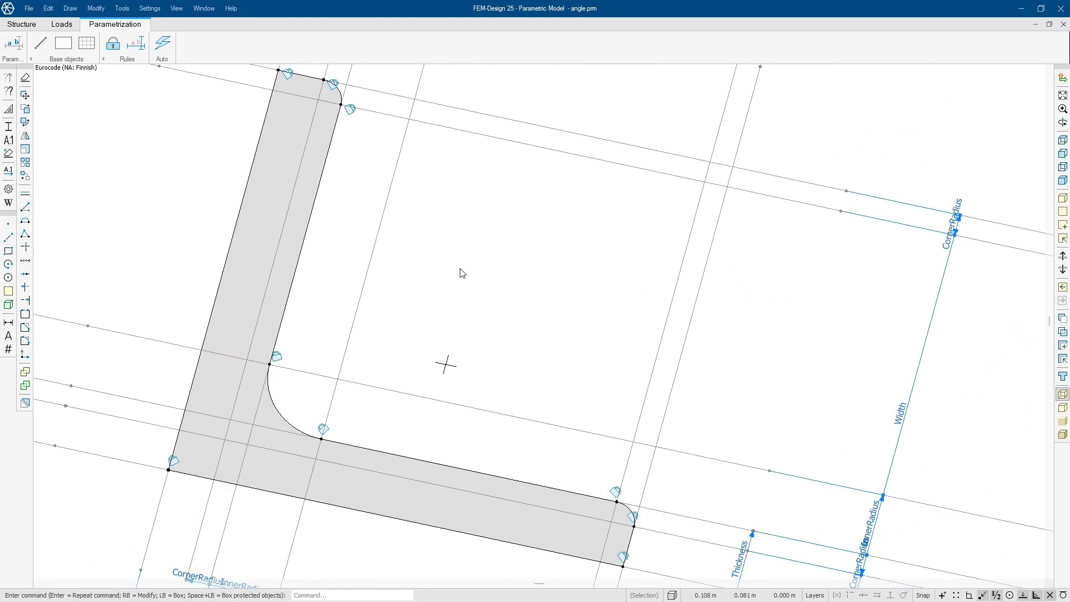
pyautogui.click(13, 44)
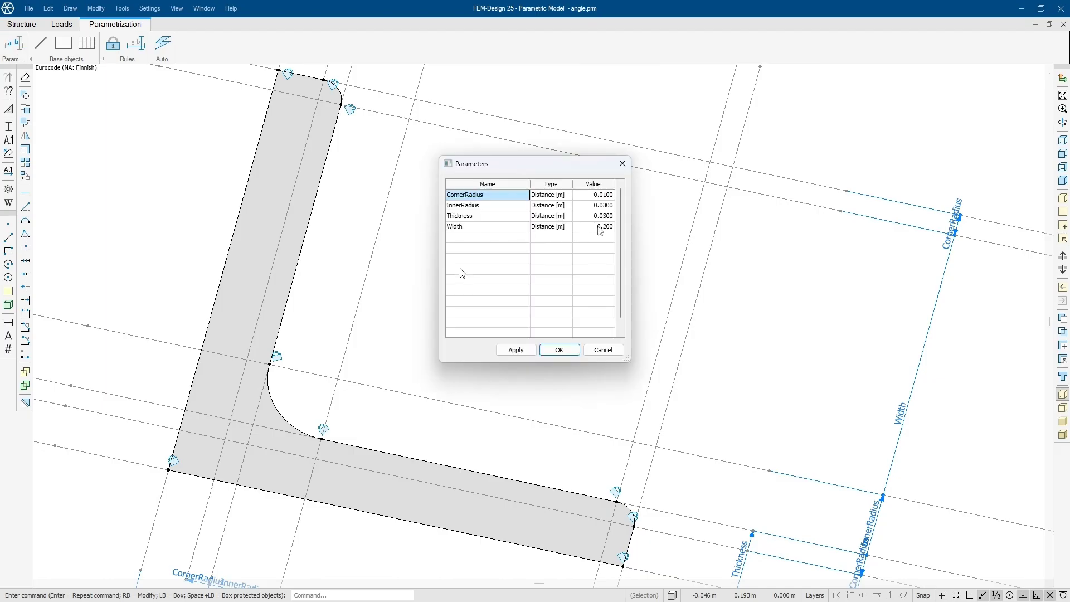
pyautogui.doubleClick(600, 231)
pyautogui.click(587, 228)
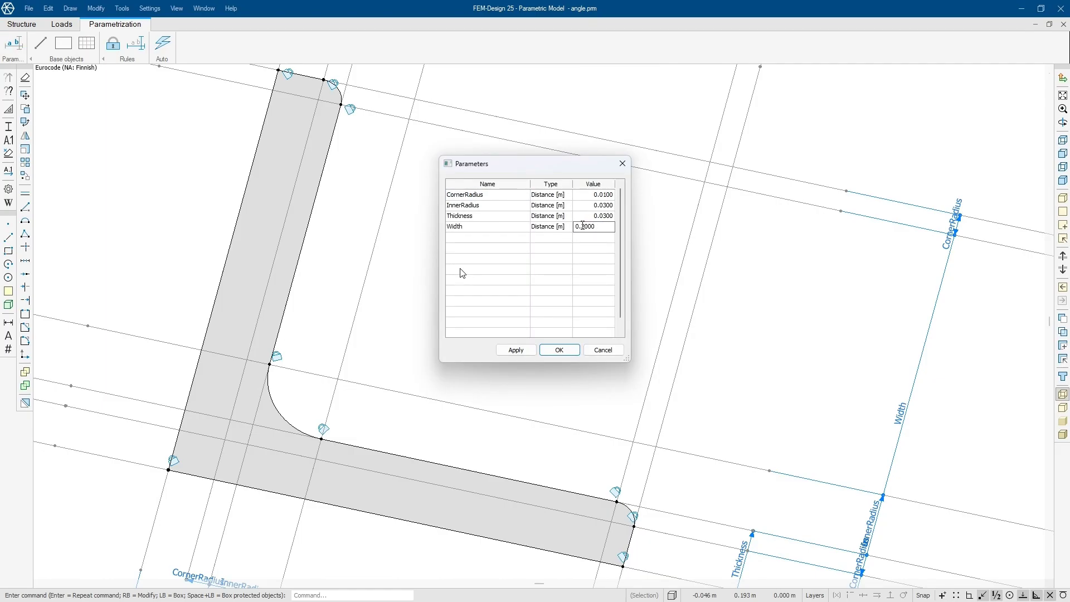
pyautogui.press('BackSpace')
pyautogui.press('Return')
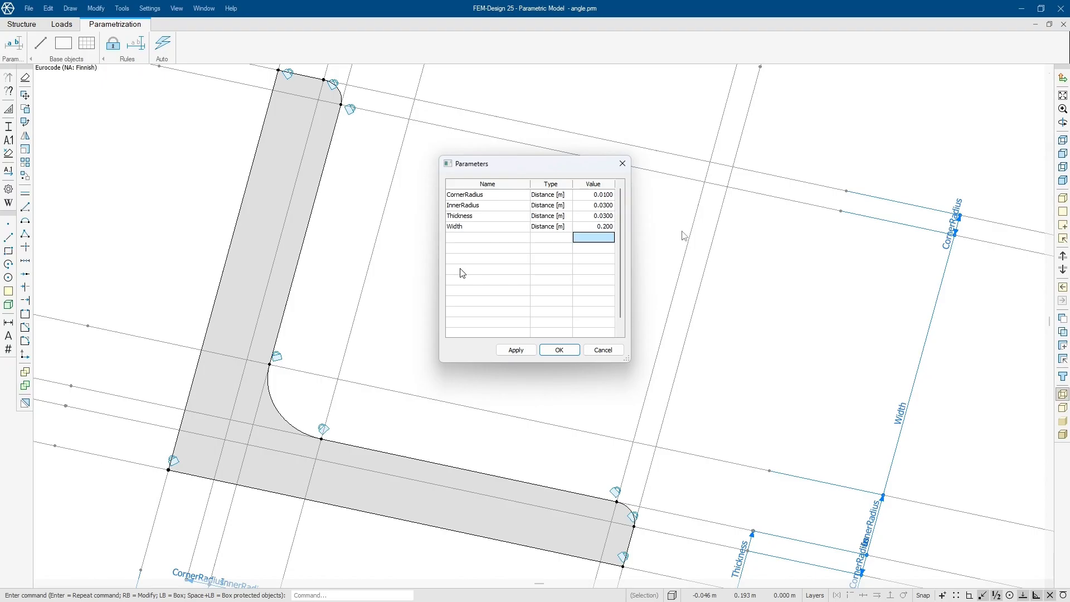
pyautogui.press('Up')
pyautogui.write('0.15')
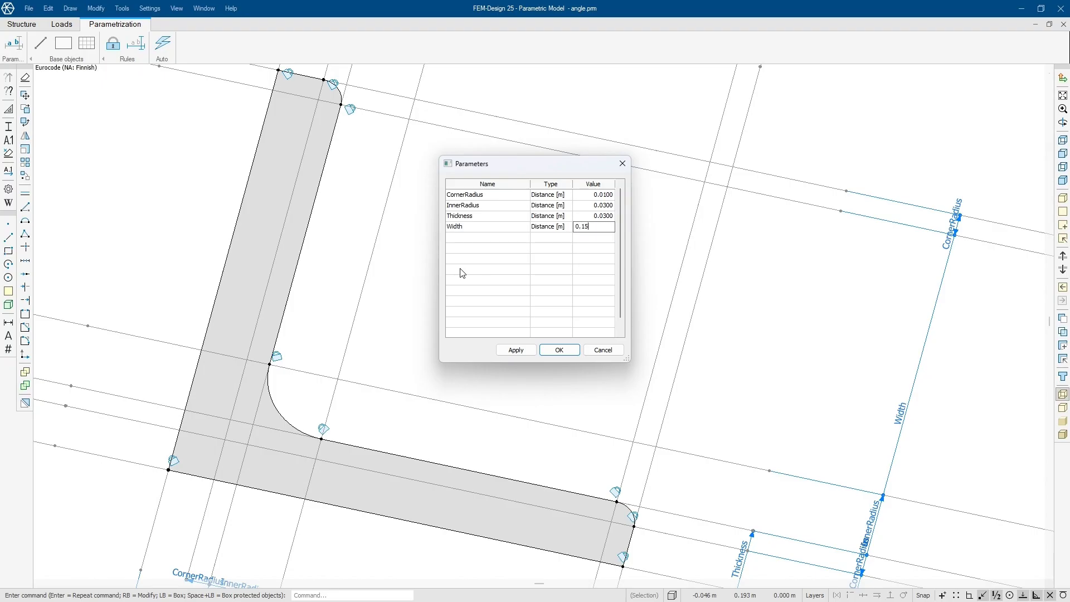
pyautogui.click(528, 354)
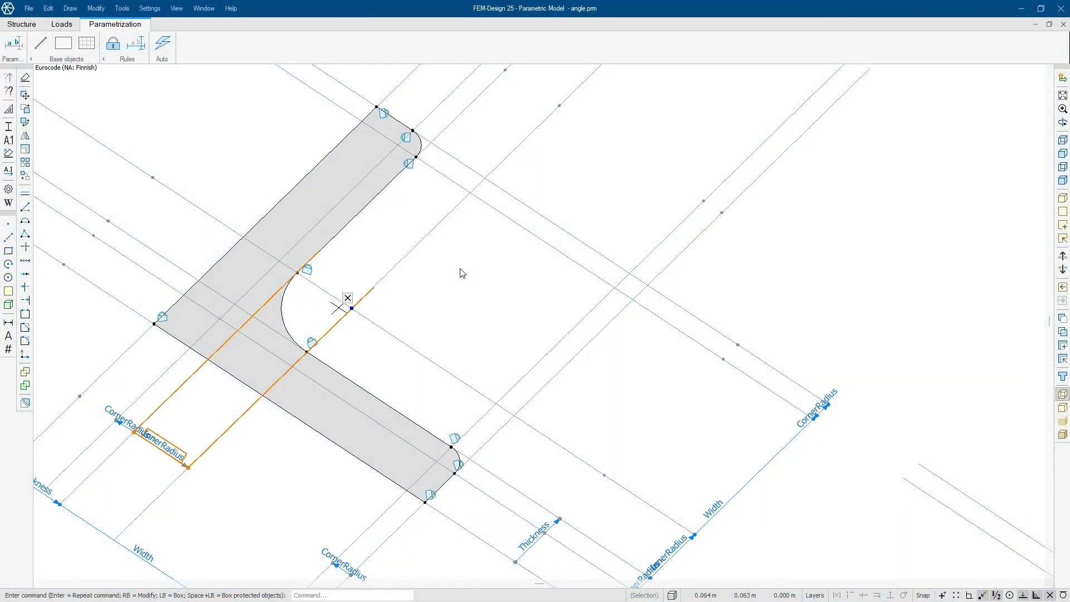
# Step: Set the InnerRadius parameter to 0.05 m and apply it to the profile
pyautogui.scroll(5, 336, 311)
pyautogui.moveTo(427, 376); pyautogui.dragTo(590, 341, button='middle')
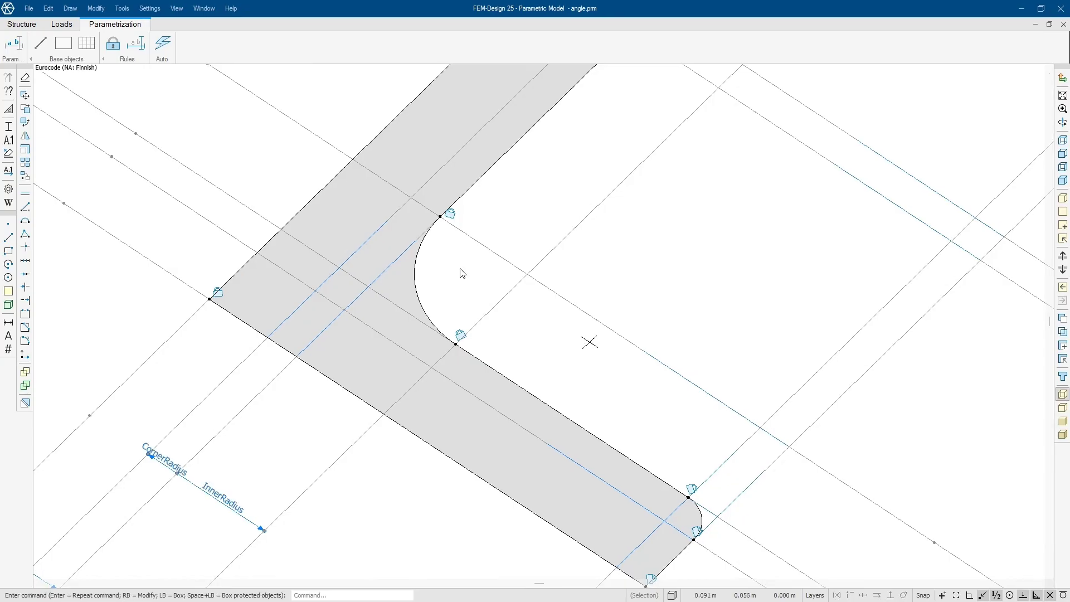
pyautogui.click(12, 40)
pyautogui.moveTo(482, 162); pyautogui.dragTo(672, 192)
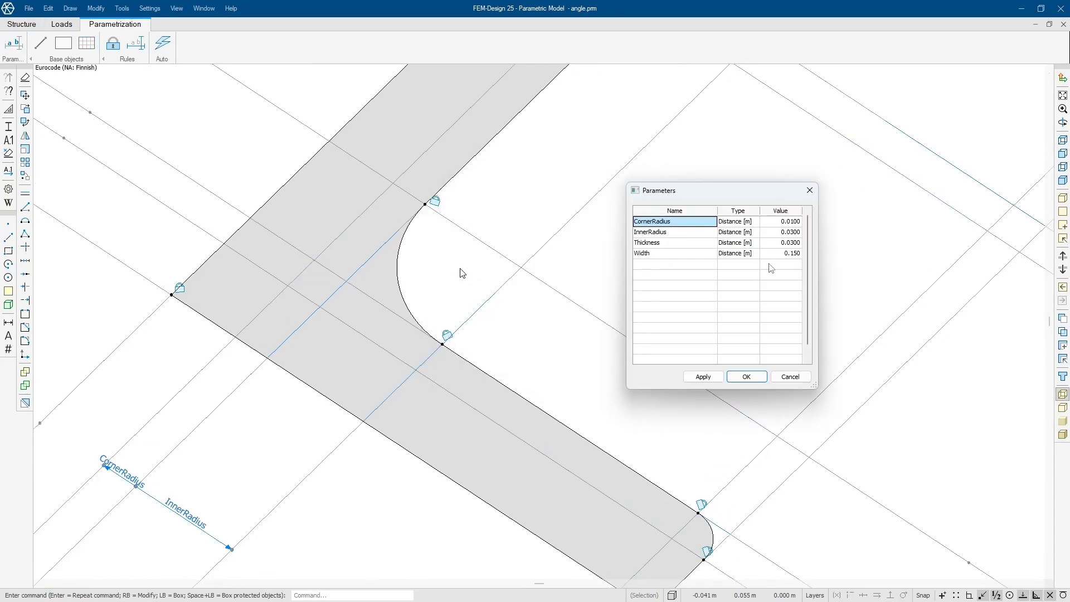
pyautogui.click(780, 231)
pyautogui.click(780, 232)
pyautogui.click(775, 231)
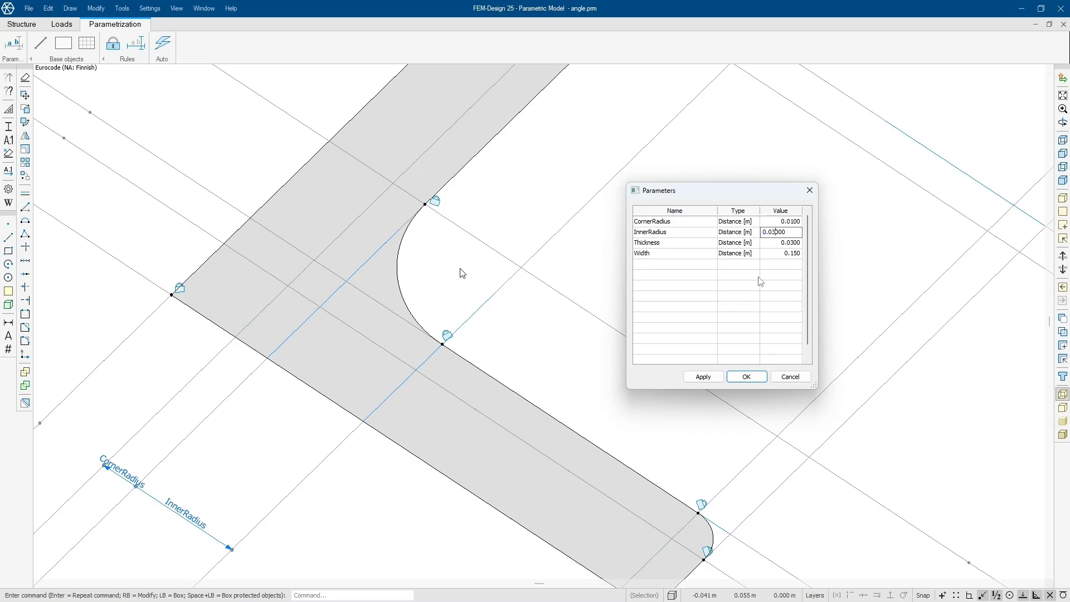
pyautogui.click(699, 376)
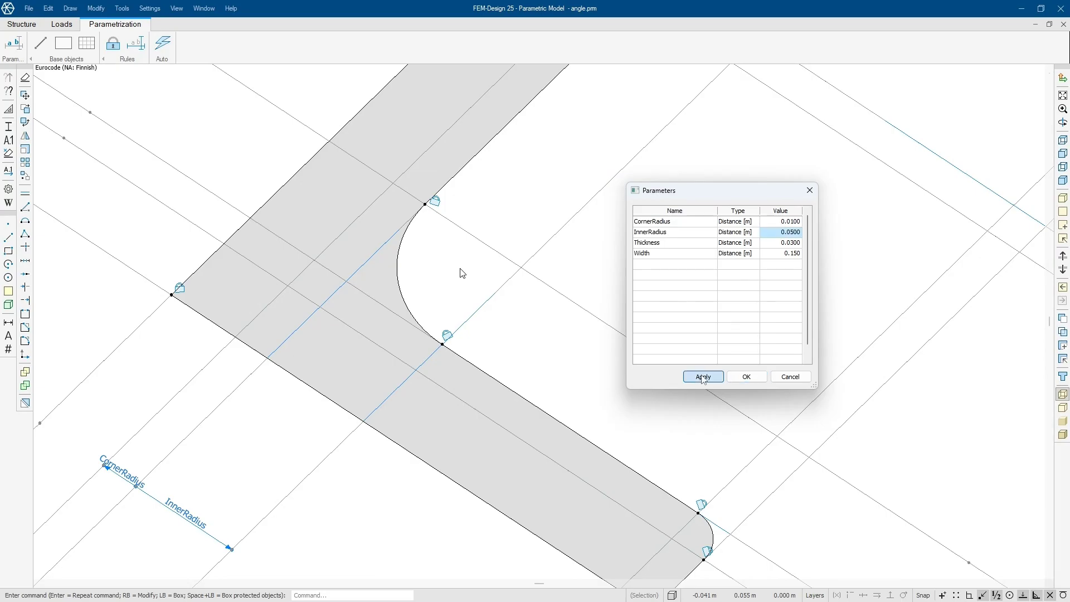
# Step: Change the InnerRadius parameter to 0.04 m, apply it and close the parameter list
pyautogui.doubleClick(792, 234)
pyautogui.click(773, 232)
pyautogui.press('Return')
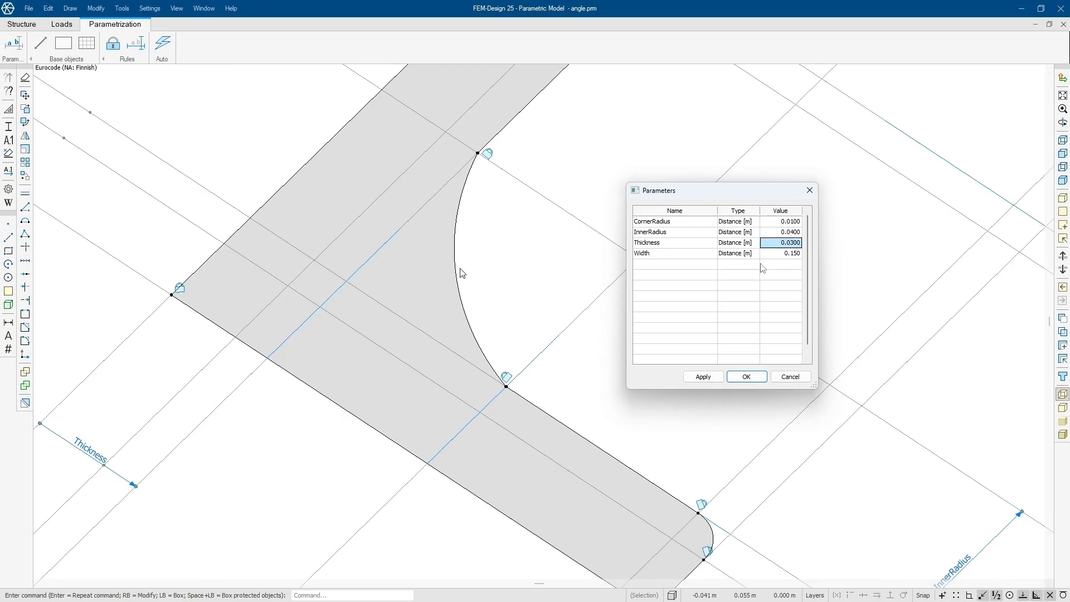
pyautogui.click(703, 377)
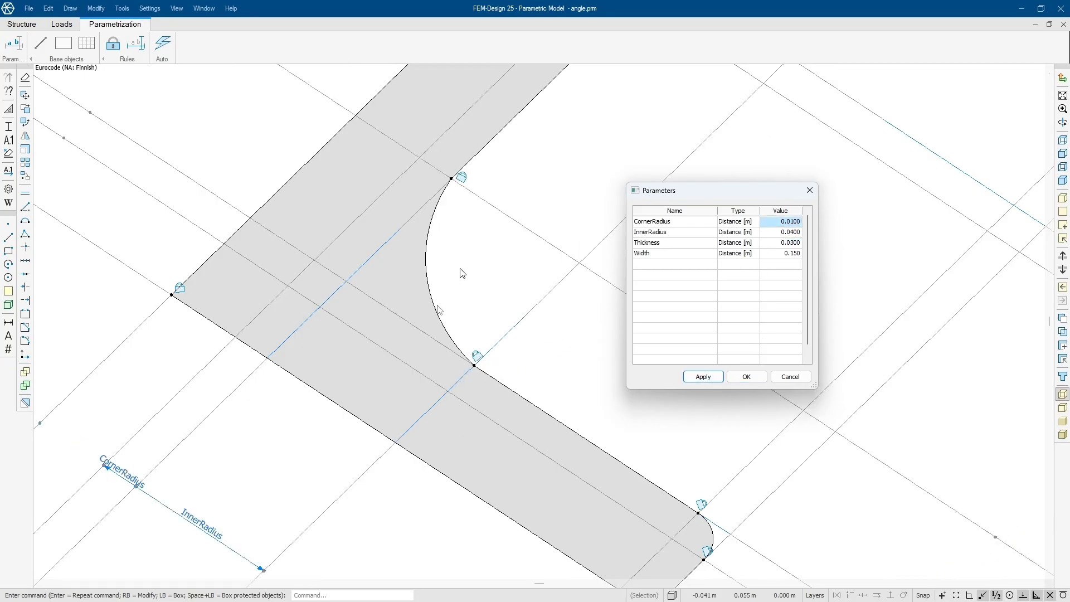
pyautogui.click(809, 190)
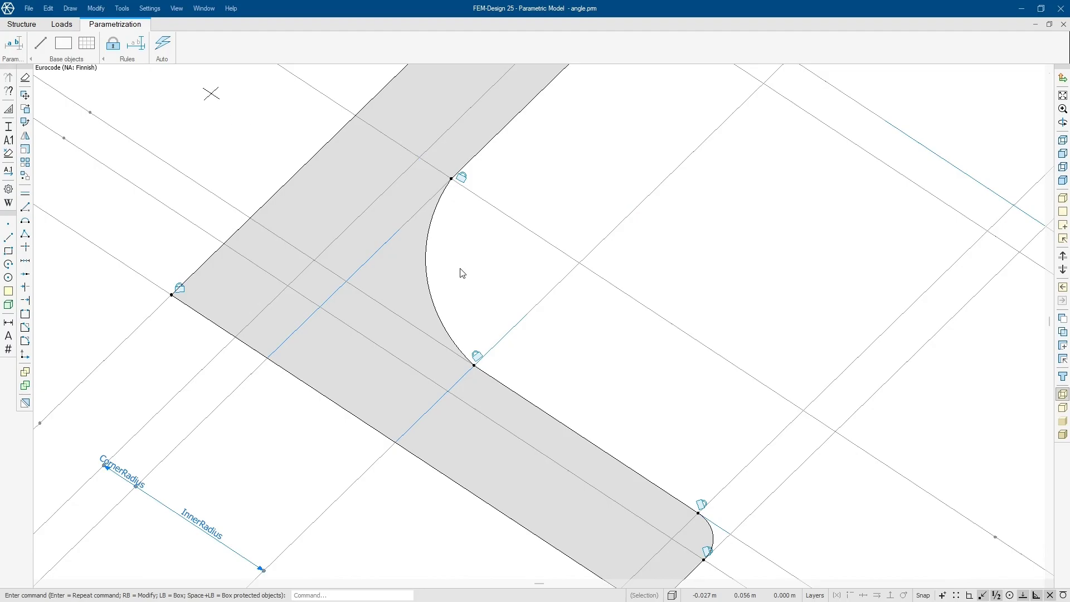
# Step: Add a radius constraint with the InnerRadius parameter to the large fillet arc at the profile's inner corner
pyautogui.click(136, 44)
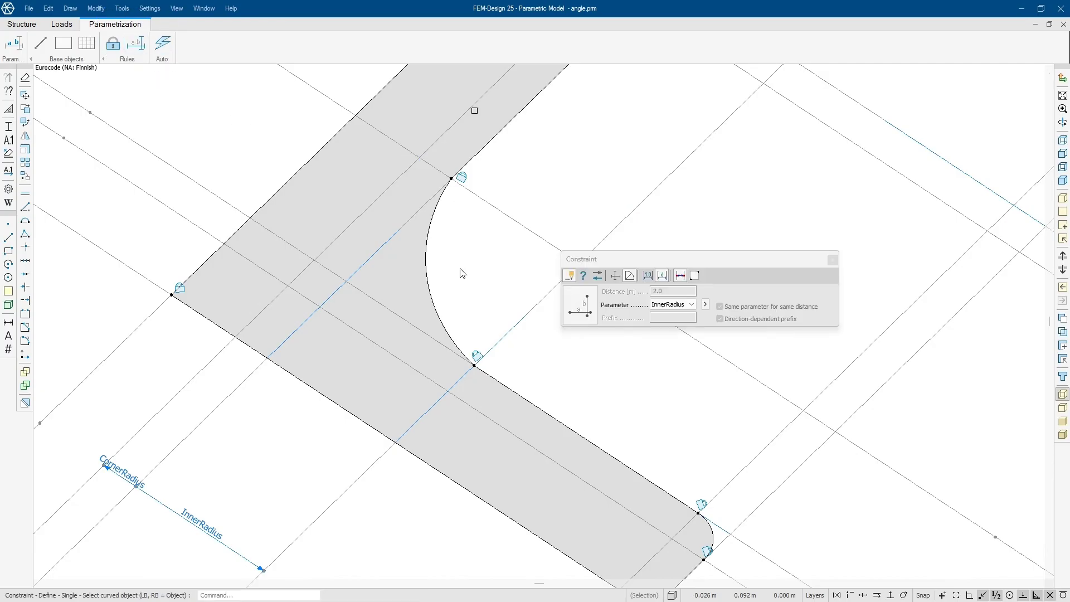
pyautogui.click(630, 276)
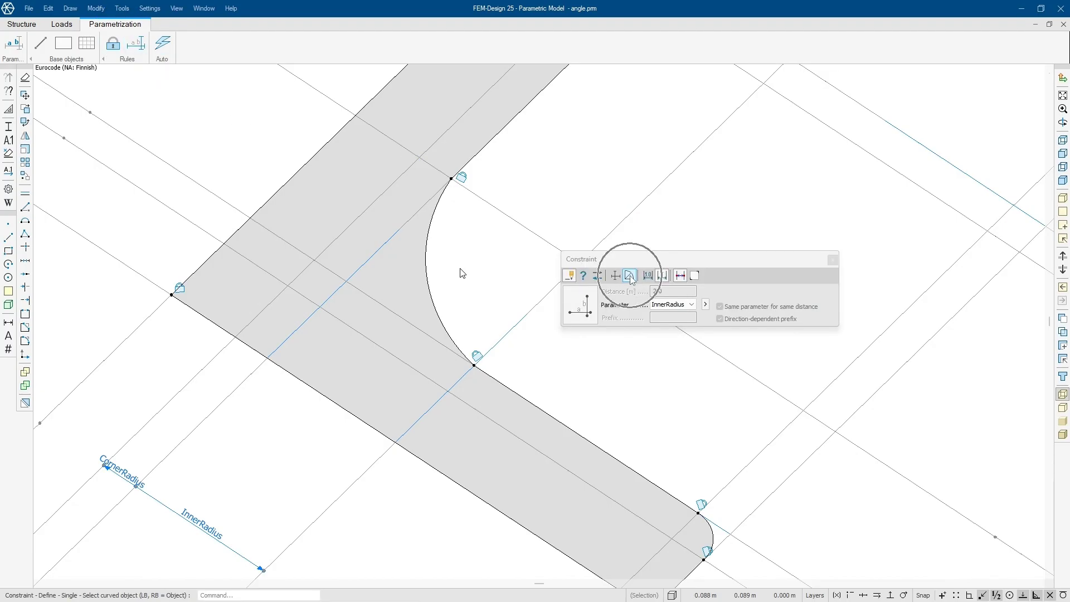
pyautogui.click(683, 304)
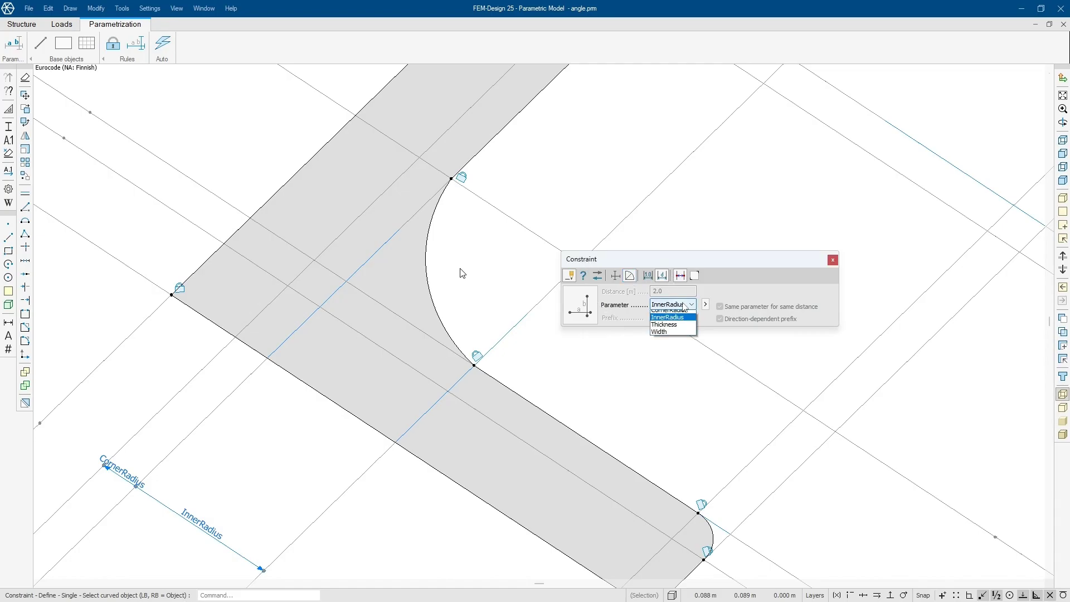
pyautogui.click(684, 324)
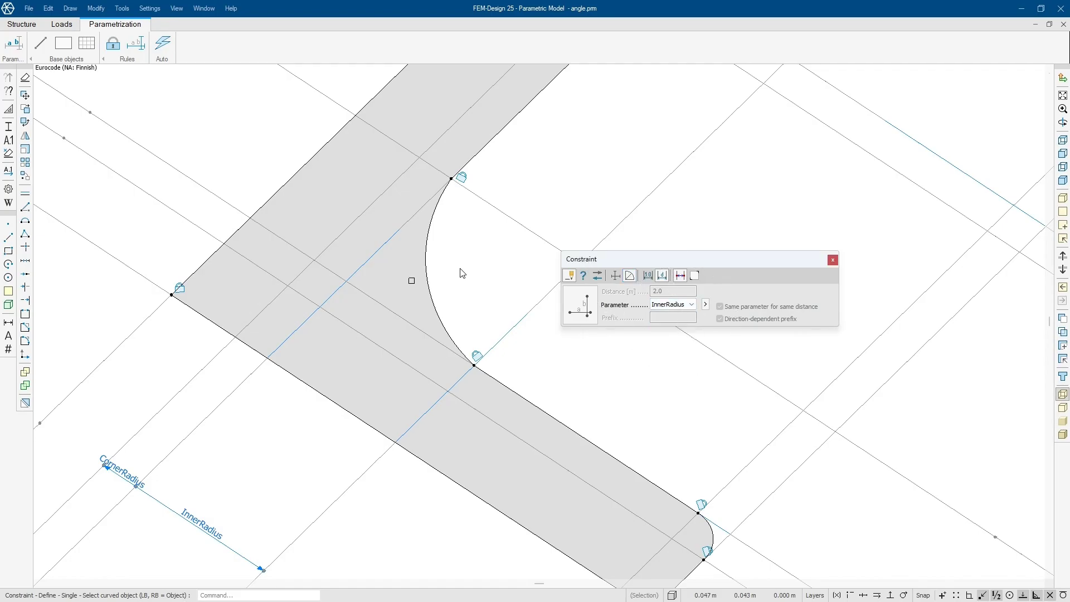
pyautogui.click(431, 276)
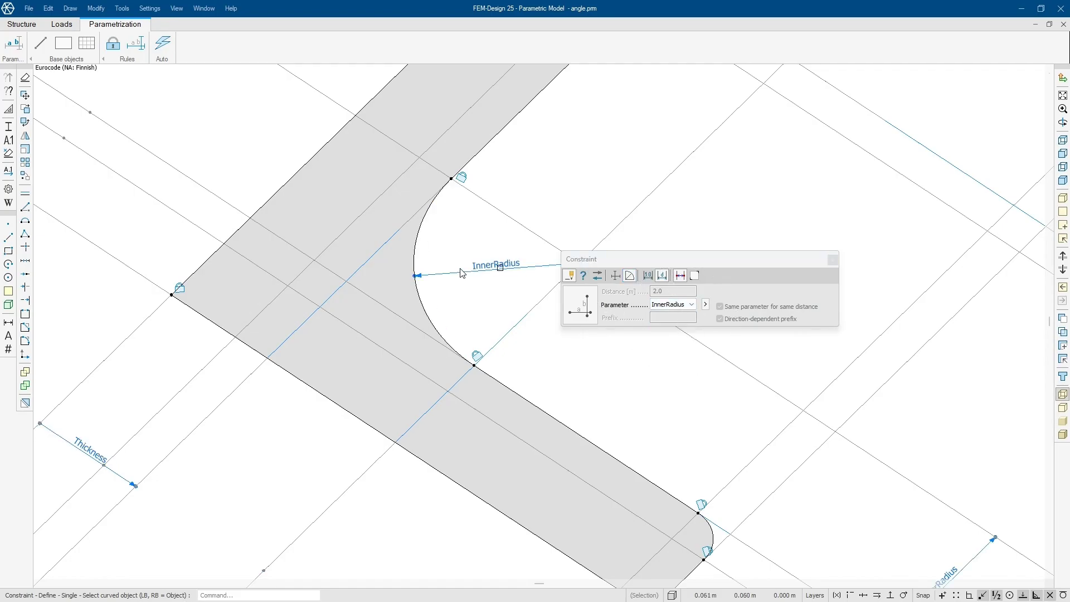
pyautogui.press('Escape')
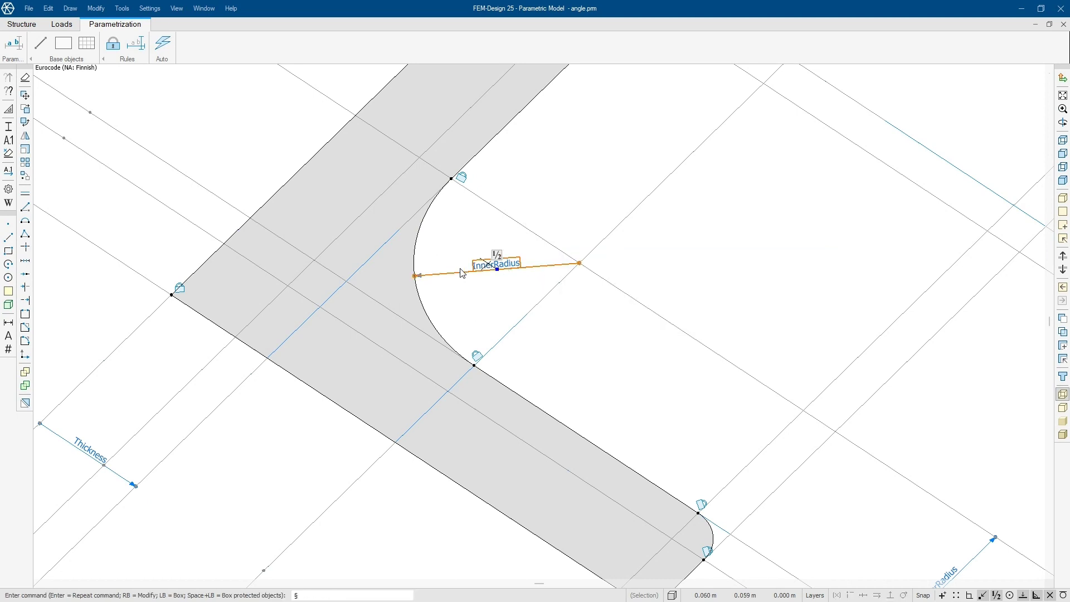
# Step: Test the arc constraint by setting the InnerRadius parameter to 0.03 m and applying it
pyautogui.click(14, 43)
pyautogui.moveTo(546, 160); pyautogui.dragTo(758, 195)
pyautogui.click(803, 236)
pyautogui.click(804, 234)
pyautogui.click(805, 234)
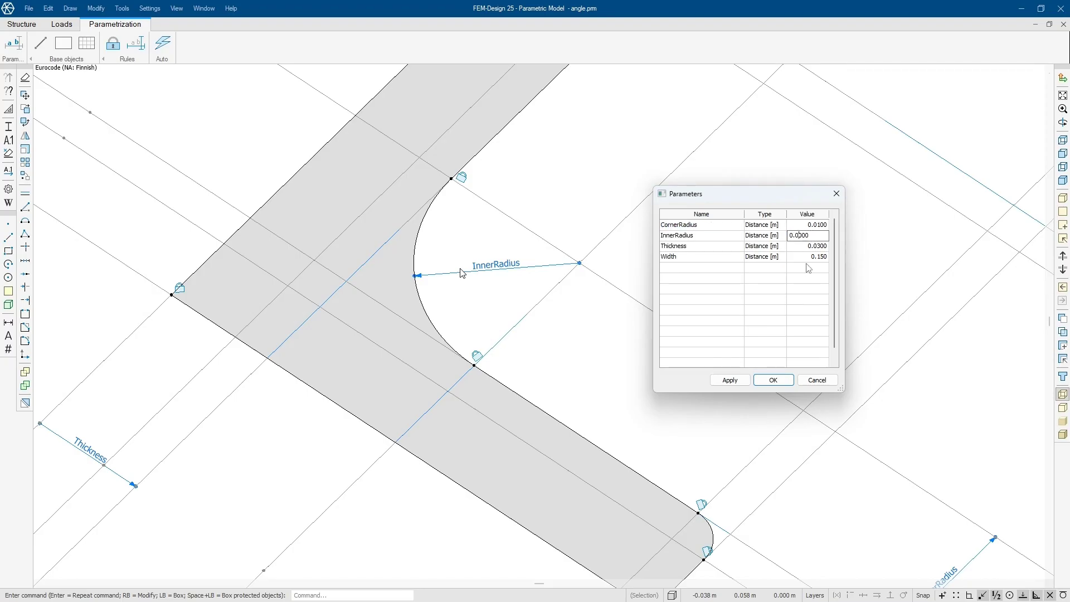
pyautogui.click(721, 380)
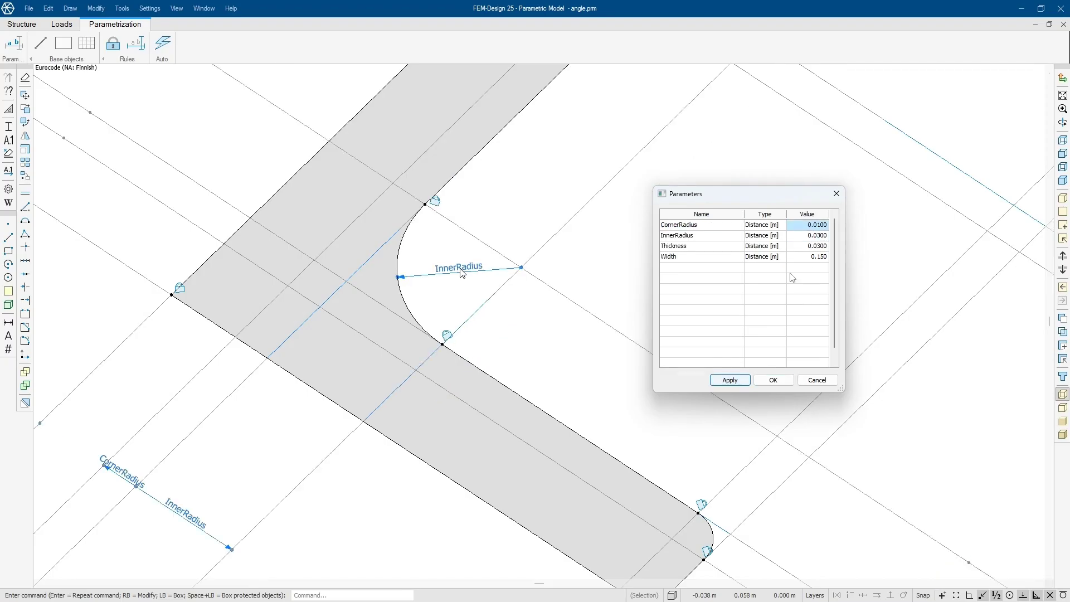
# Step: Set the InnerRadius parameter to 0.05 m, apply it and close the parameter list
pyautogui.click(810, 236)
pyautogui.click(804, 236)
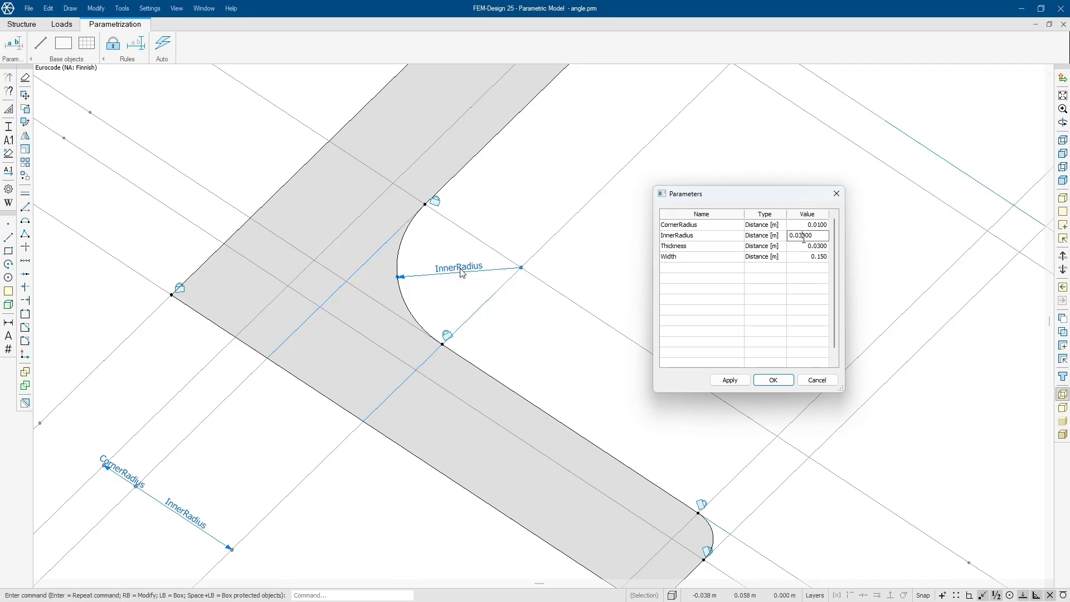
pyautogui.press('BackSpace')
pyautogui.write('5')
pyautogui.click(804, 246)
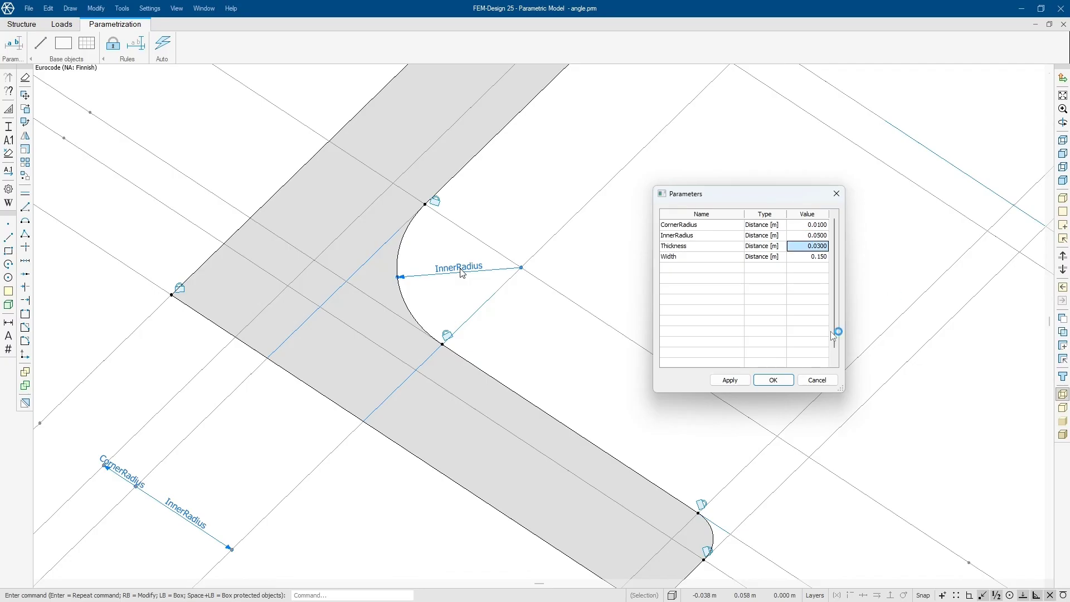
pyautogui.click(739, 375)
pyautogui.press('Escape')
# Step: Add a radius constraint with the CornerRadius parameter to the small fillet arc at the X leg's tip
pyautogui.moveTo(764, 410); pyautogui.dragTo(680, 278, button='middle')
pyautogui.scroll(2, 640, 397)
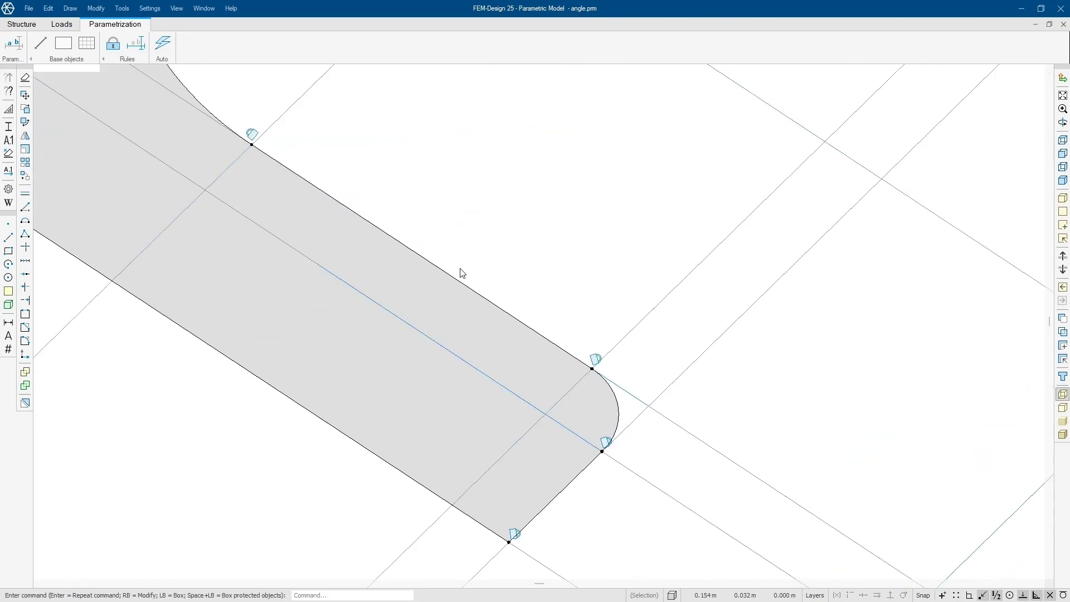
pyautogui.click(137, 43)
pyautogui.click(672, 304)
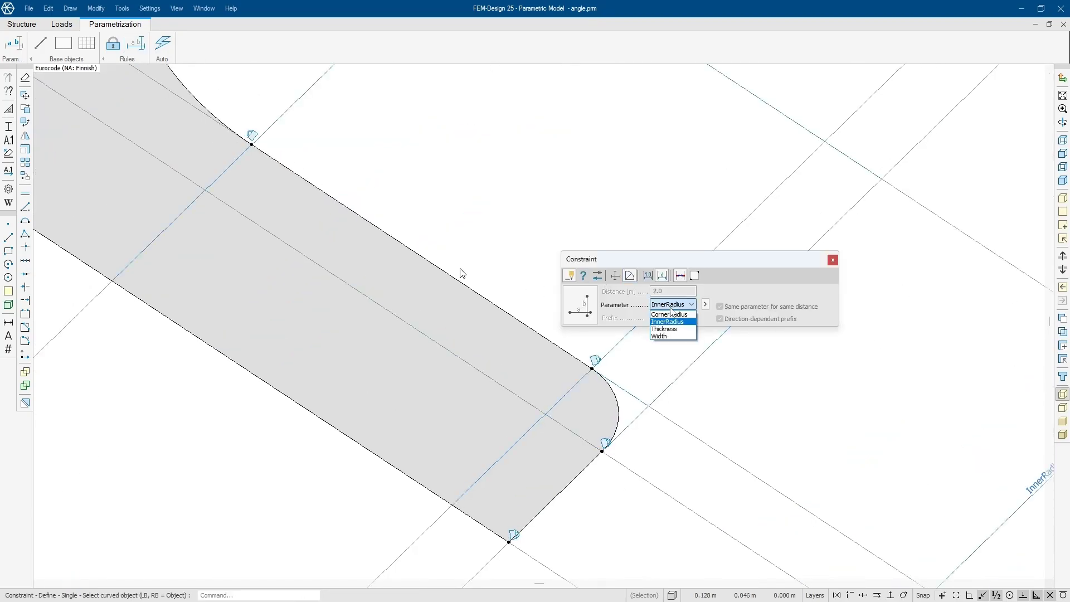
pyautogui.click(670, 314)
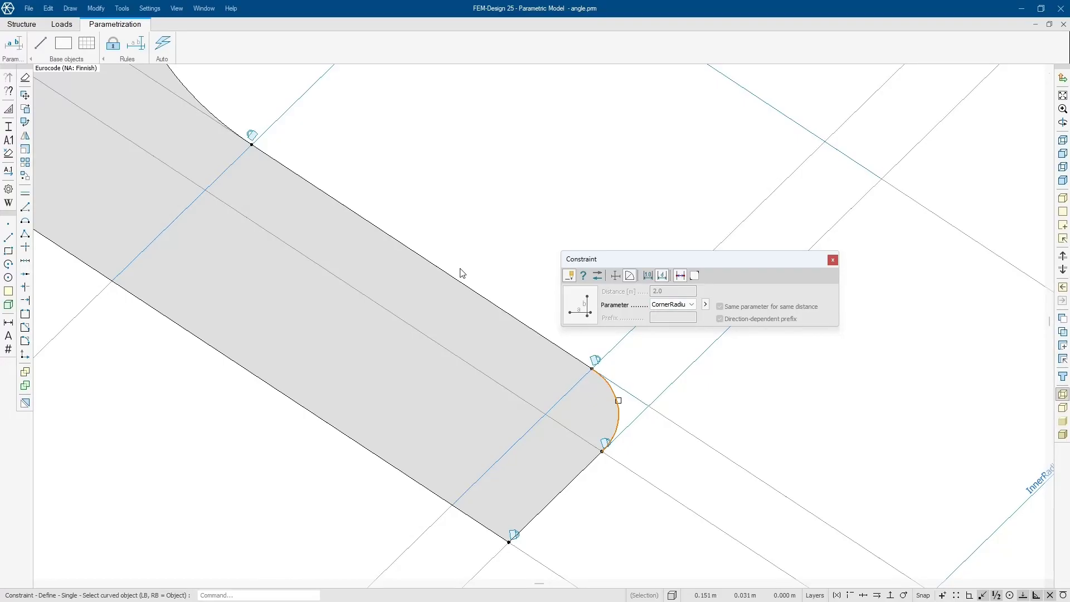
pyautogui.click(613, 416)
pyautogui.scroll(-2, 460, 273)
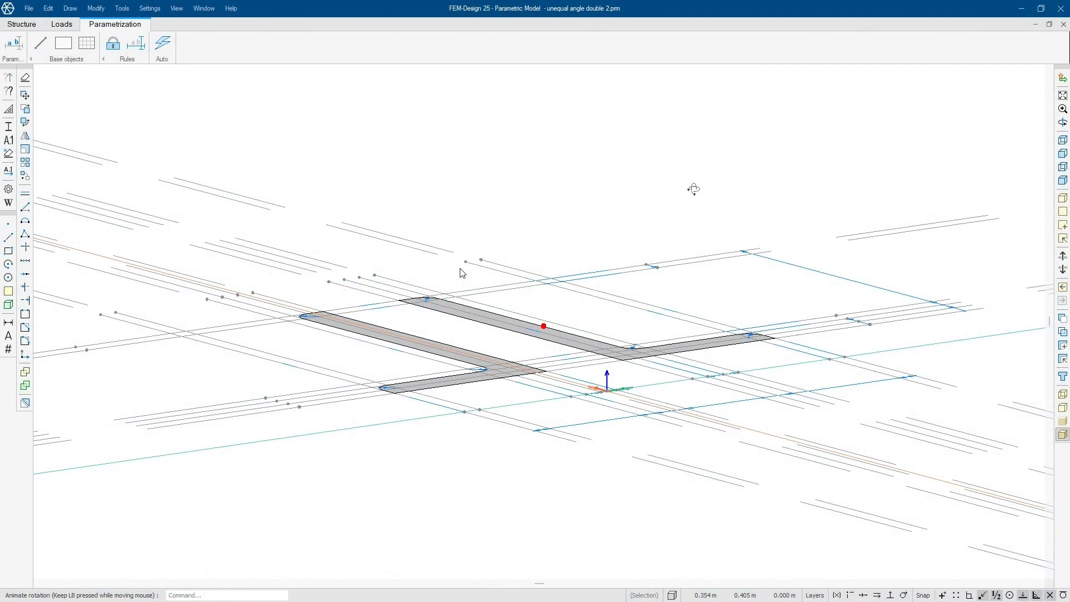
# Step: Hide the base rays of the double unequal angle profile, keeping its constraints shown
pyautogui.moveTo(693, 189); pyautogui.dragTo(573, 433)
pyautogui.scroll(2, 564, 436)
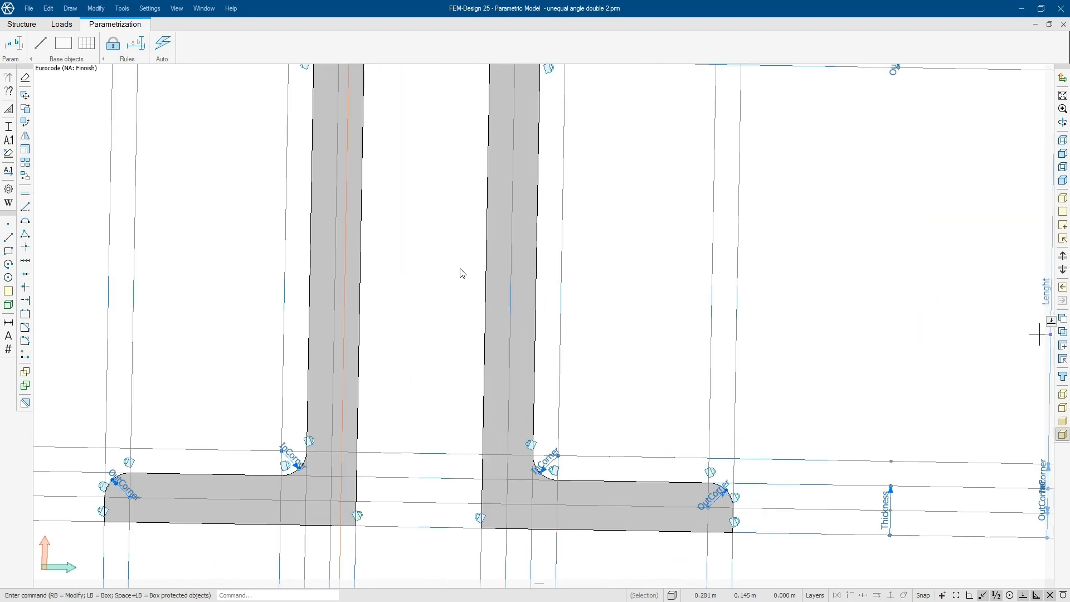
pyautogui.click(1062, 318)
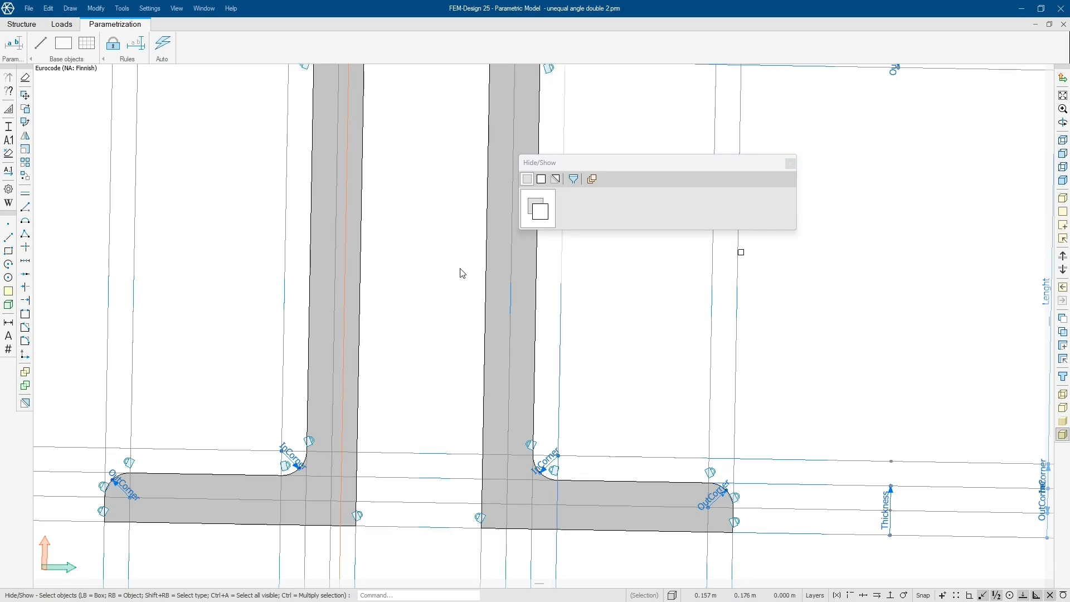
pyautogui.click(790, 163)
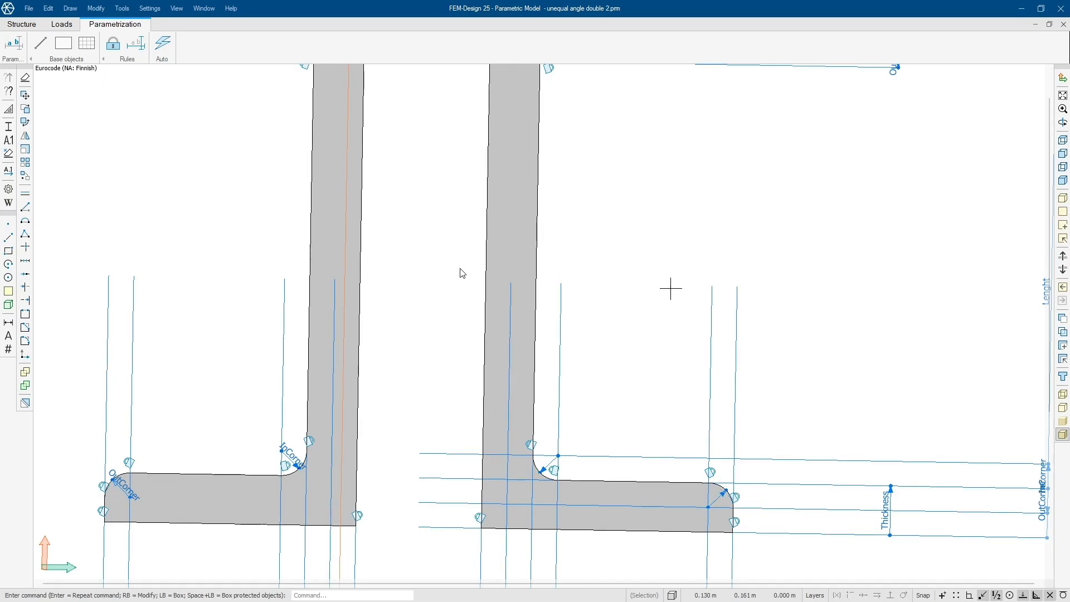
# Step: Hide the OutCorner radius constraint on the corner arc at the right angle's short-leg tip
pyautogui.scroll(-5, 670, 288)
pyautogui.click(1062, 316)
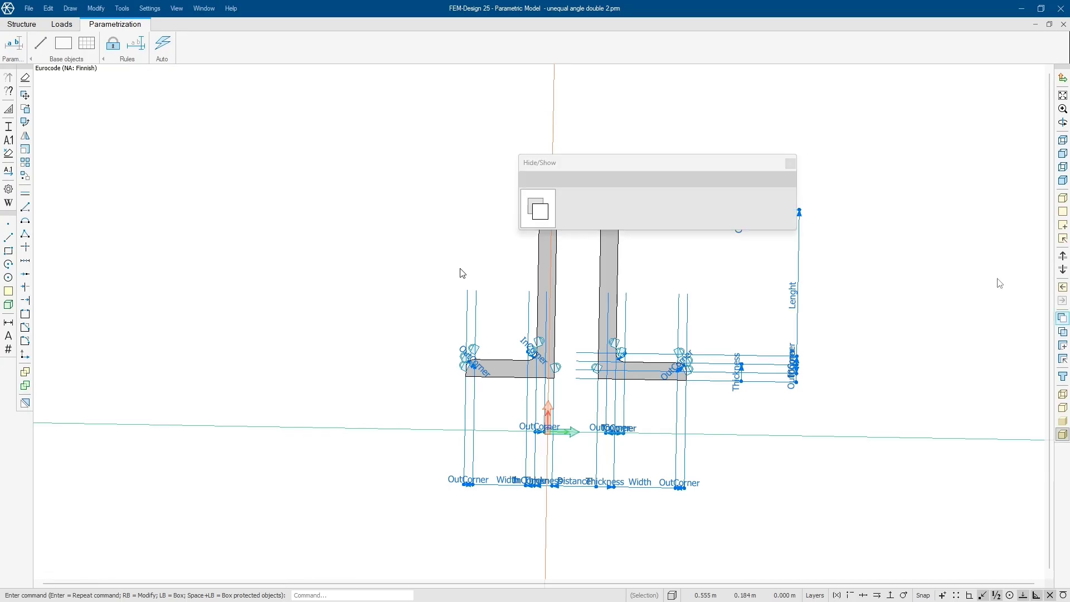
pyautogui.scroll(5, 677, 412)
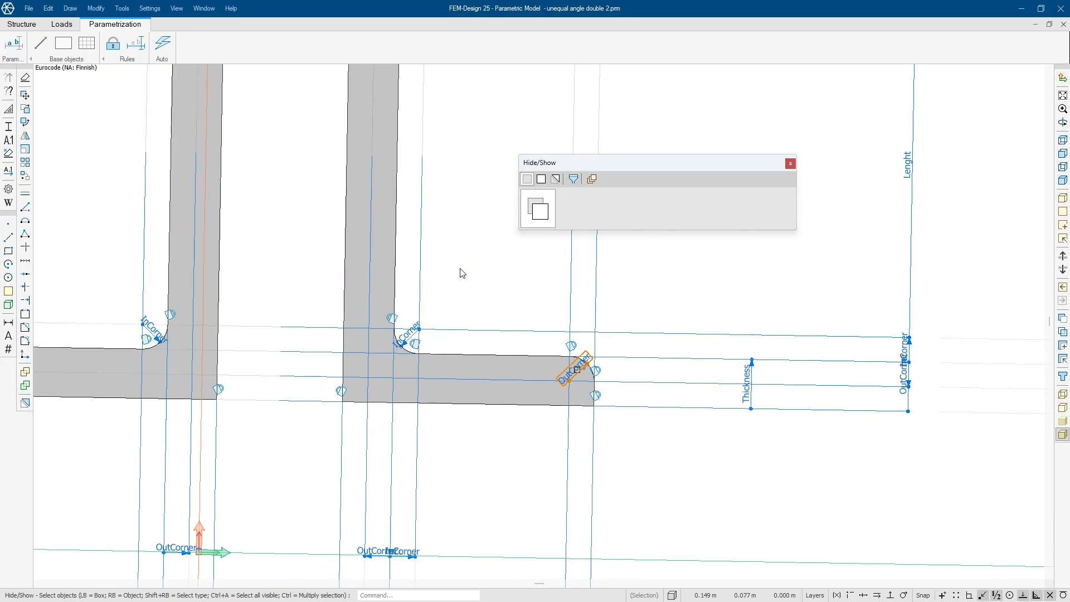
pyautogui.click(461, 273)
pyautogui.click(581, 368)
pyautogui.click(541, 179)
pyautogui.click(462, 272)
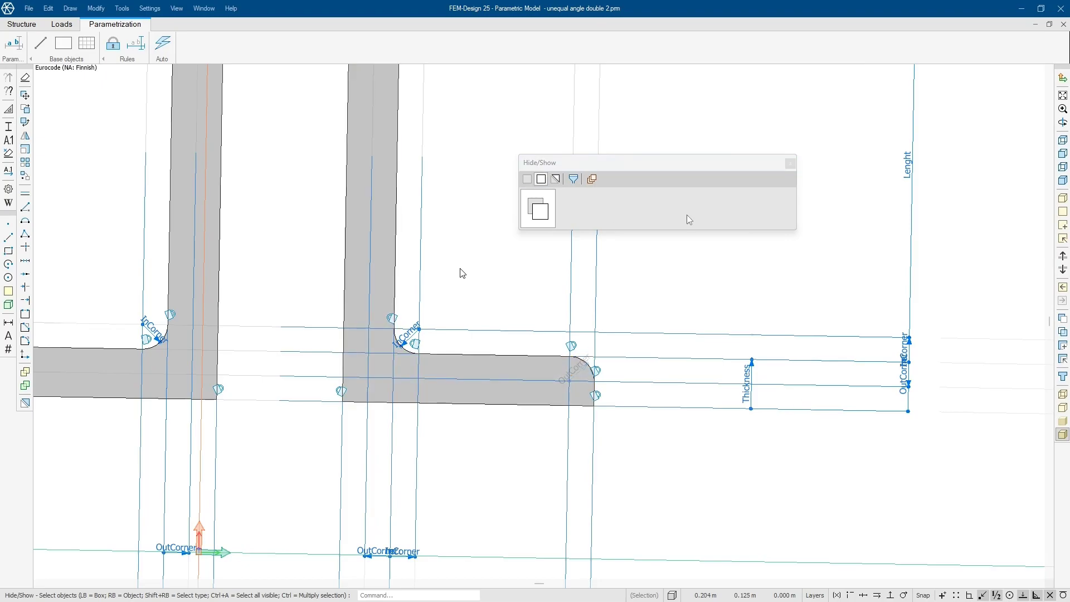
# Step: Hide the lower OutCorner distance constraint beside the profile and the OutCorner radius constraint at the right angle's upper end
pyautogui.click(527, 179)
pyautogui.click(903, 386)
pyautogui.moveTo(451, 272); pyautogui.dragTo(541, 572, button='middle')
pyautogui.click(461, 273)
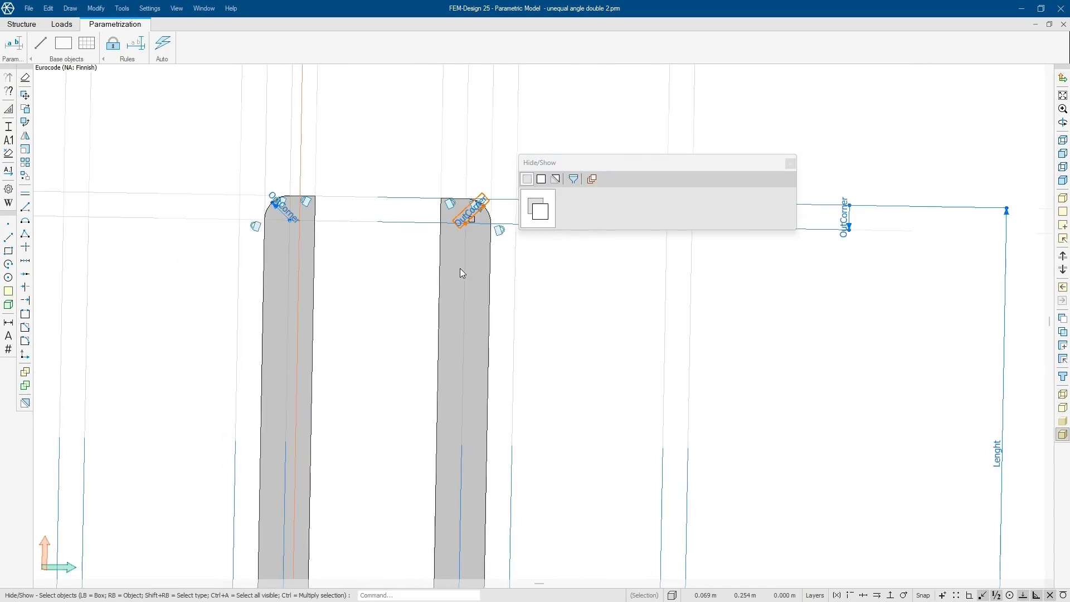
pyautogui.click(790, 163)
pyautogui.scroll(-3, 603, 453)
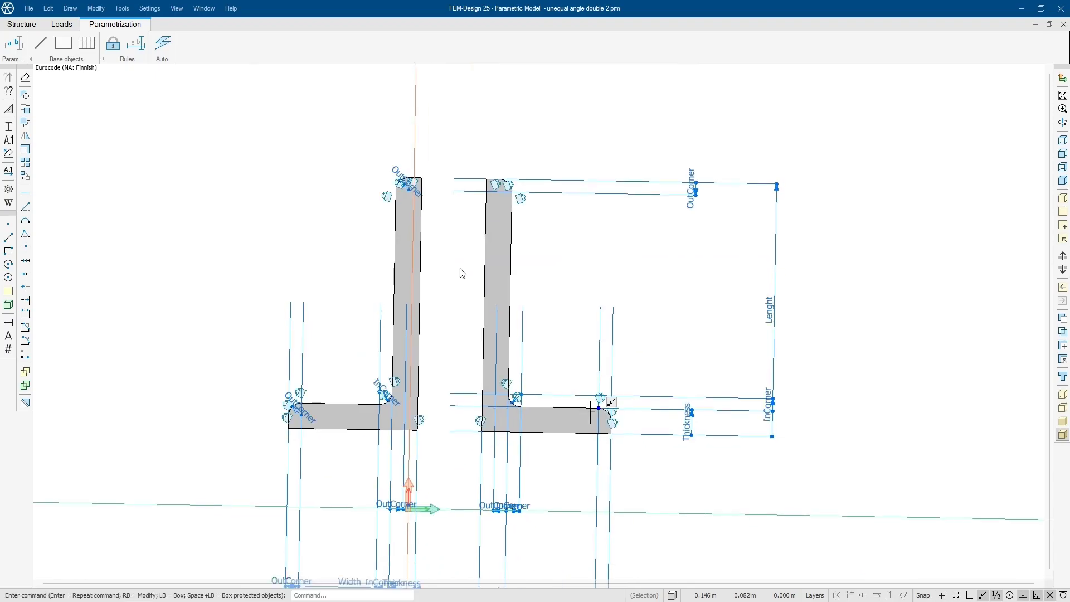
pyautogui.scroll(2, 590, 413)
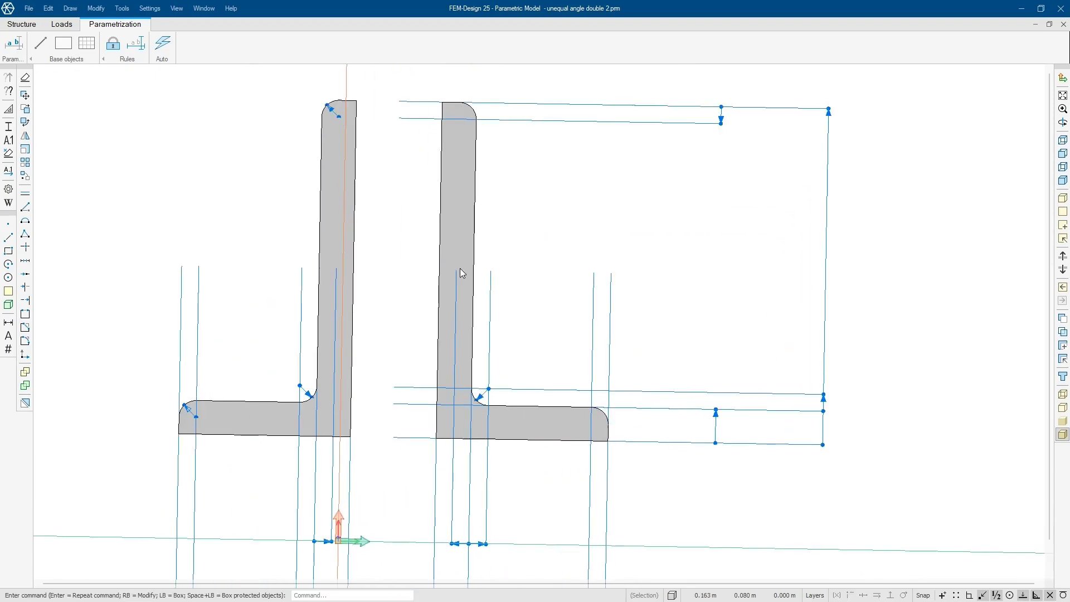
# Step: Save the double unequal angle model for the Input Wizard
pyautogui.click(29, 10)
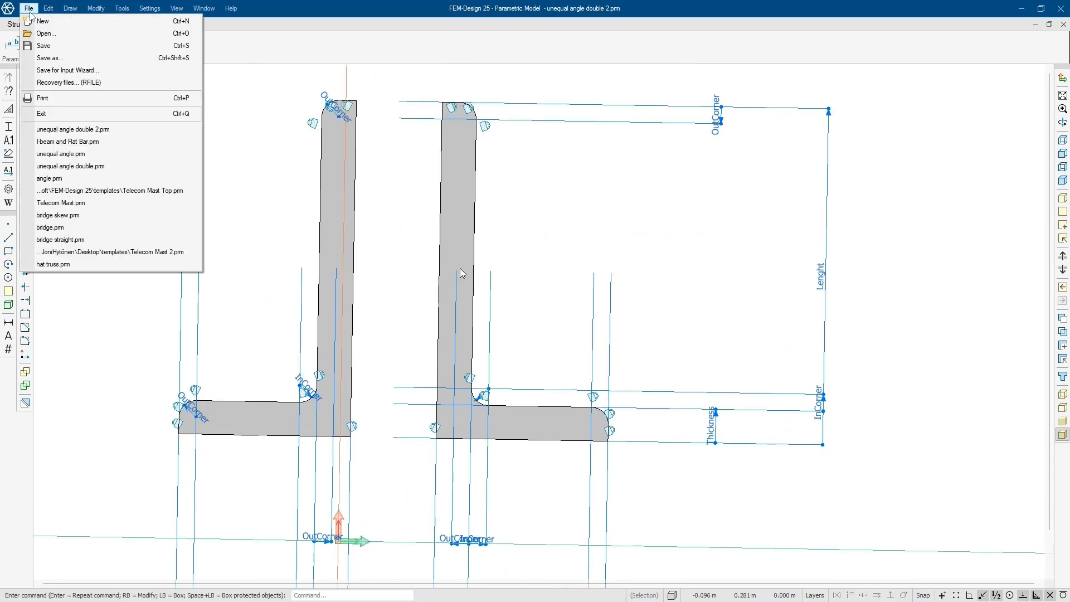
pyautogui.click(89, 71)
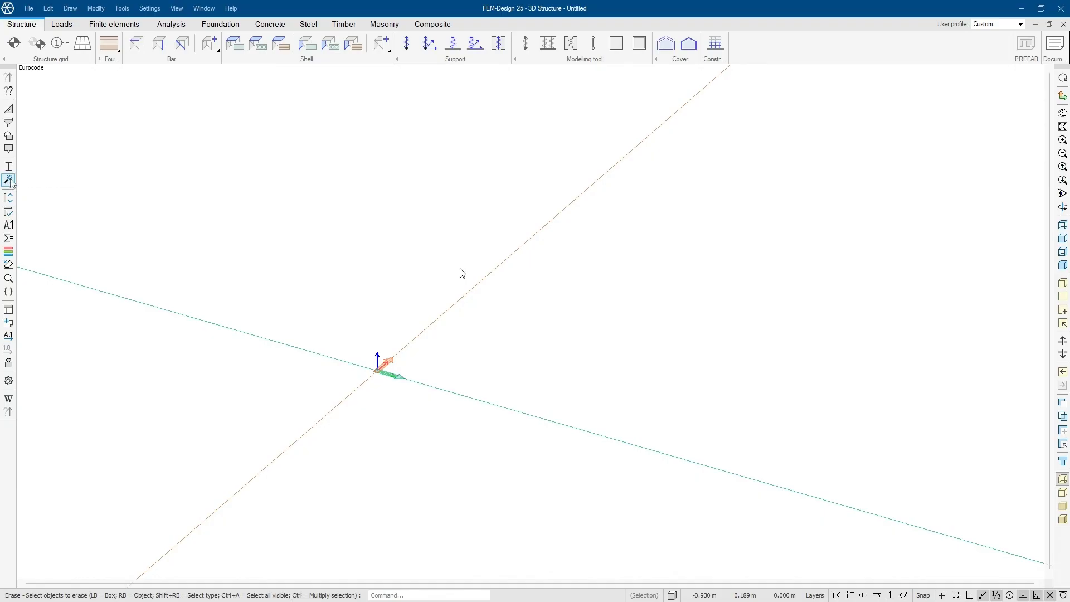
# Step: Insert the "I-beam and Flat Bar" parametric template with its default parameters near the origin of the 3D Structure model and orient it
pyautogui.click(9, 180)
pyautogui.scroll(-1, 693, 348)
pyautogui.scroll(-4, 696, 354)
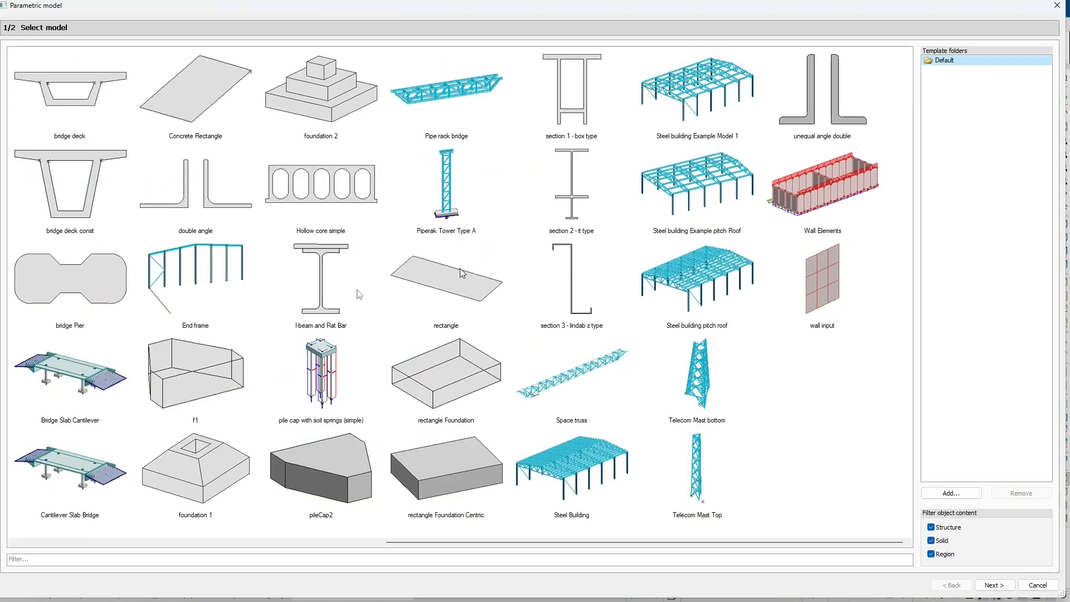
pyautogui.click(327, 290)
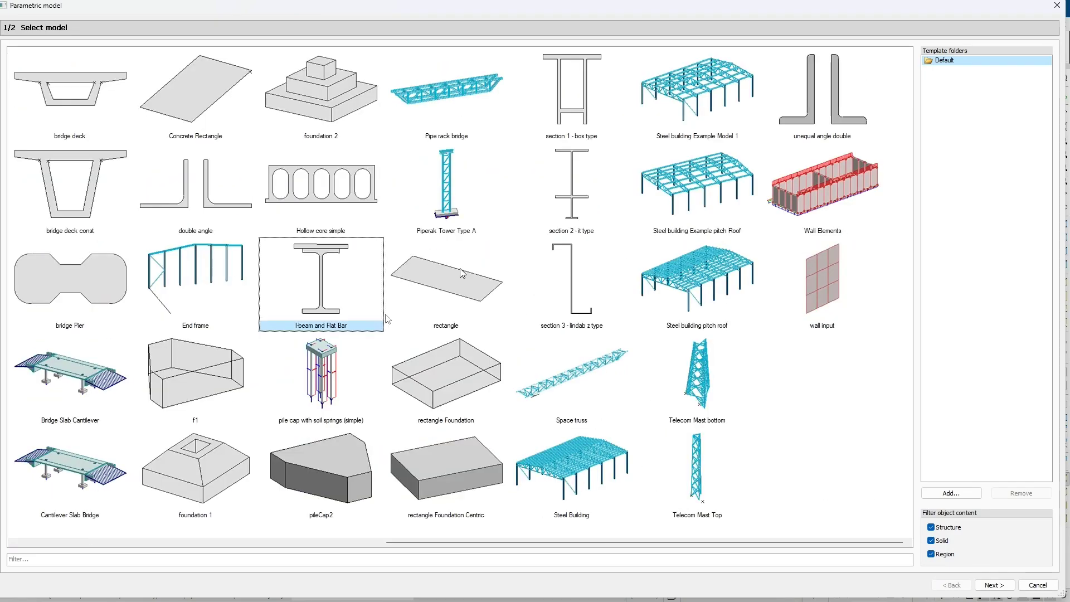
pyautogui.click(993, 586)
pyautogui.click(996, 586)
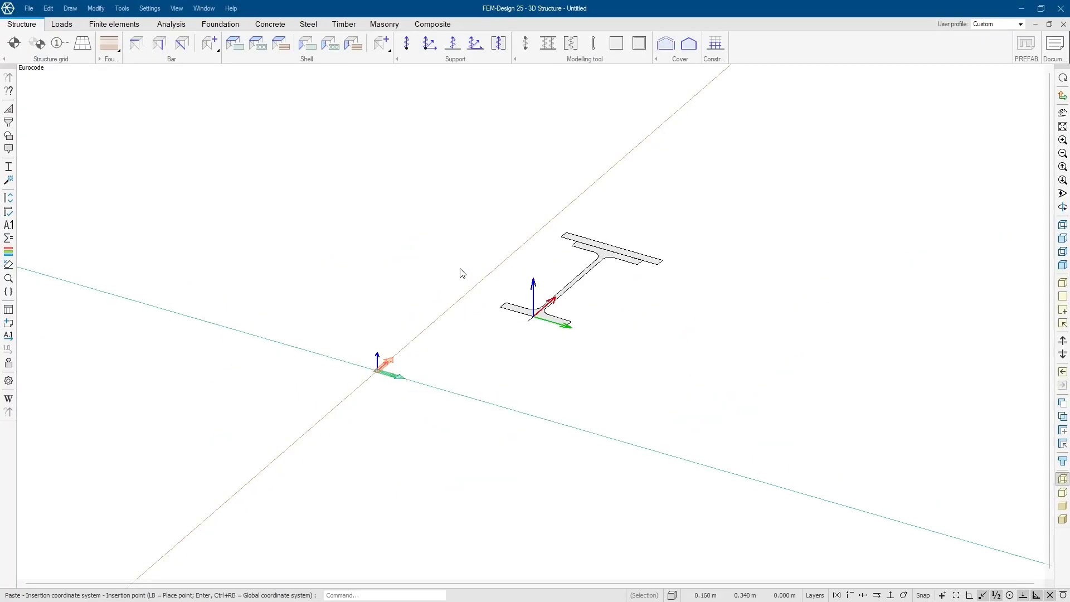
pyautogui.click(468, 368)
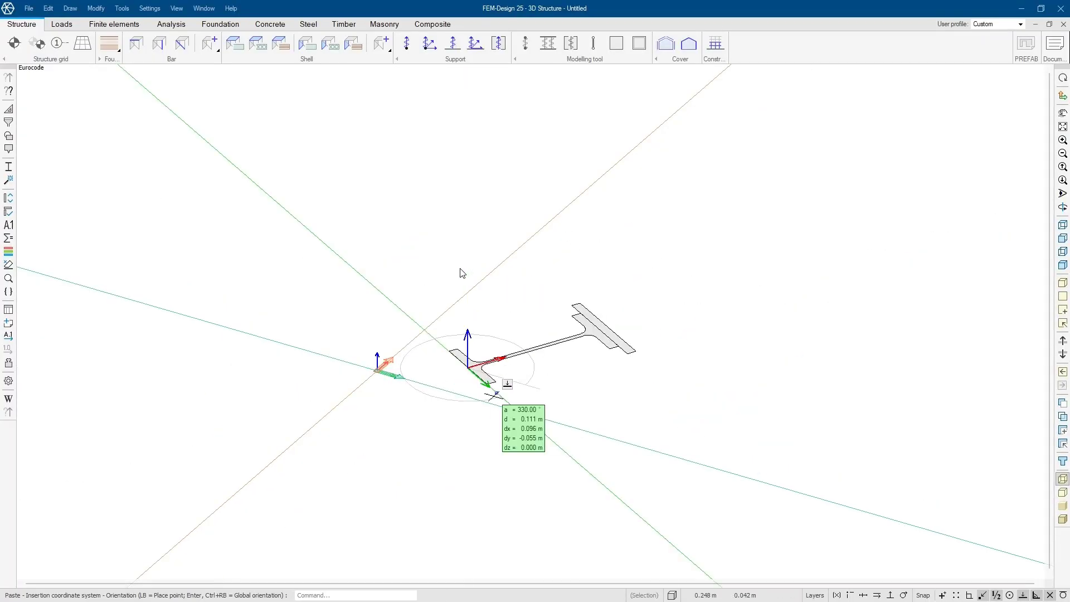
pyautogui.click(559, 381)
pyautogui.scroll(5, 534, 331)
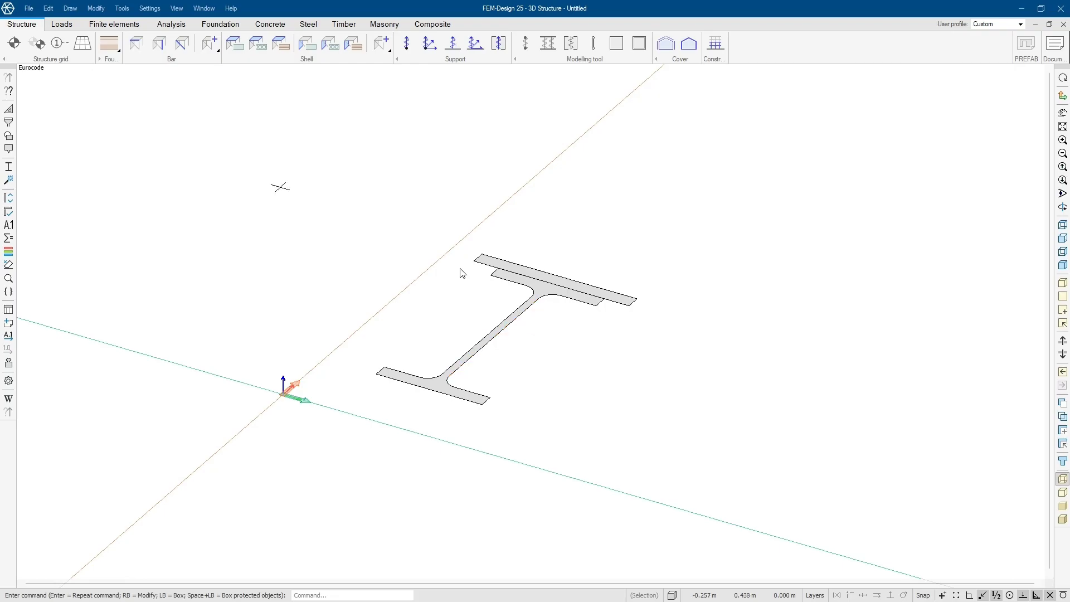
# Step: Start a new size in the beam's section library, using the "I-beam and Flat Bar" parametric template as its shape
pyautogui.click(140, 42)
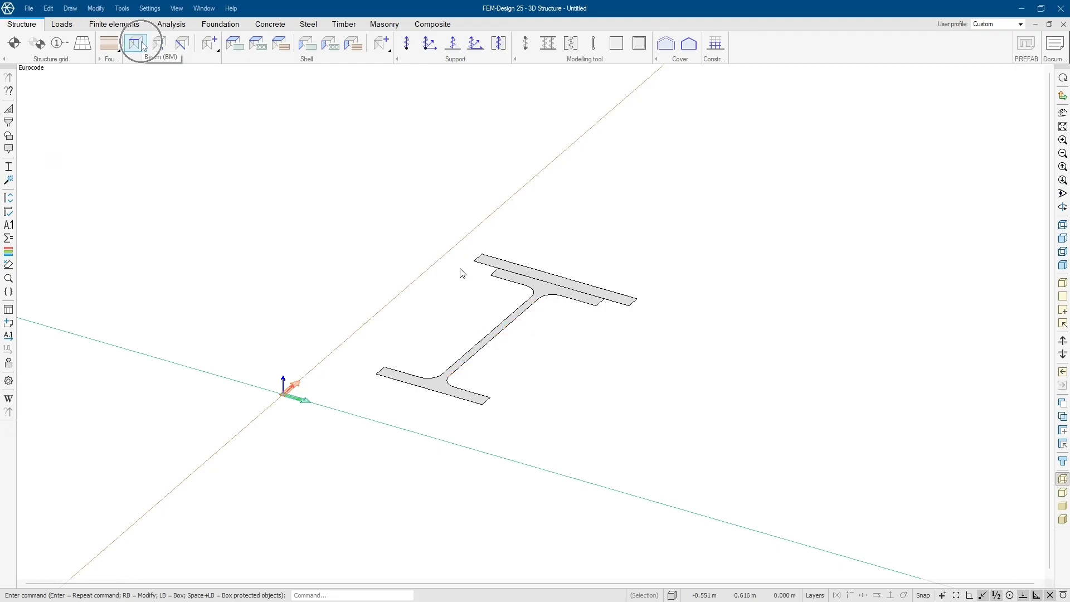
pyautogui.moveTo(823, 215); pyautogui.dragTo(555, 160)
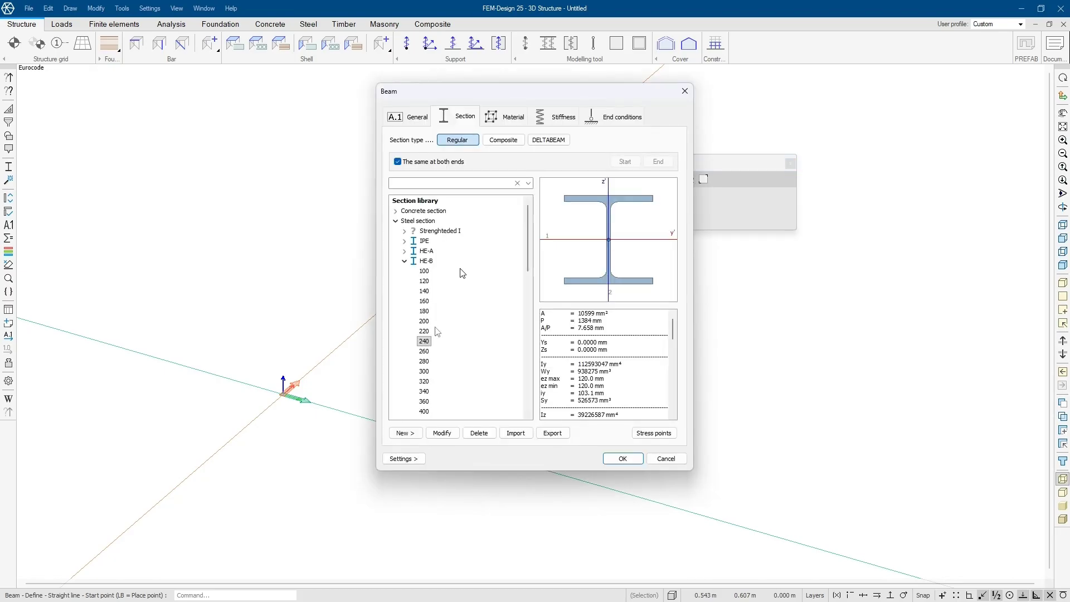
pyautogui.click(404, 433)
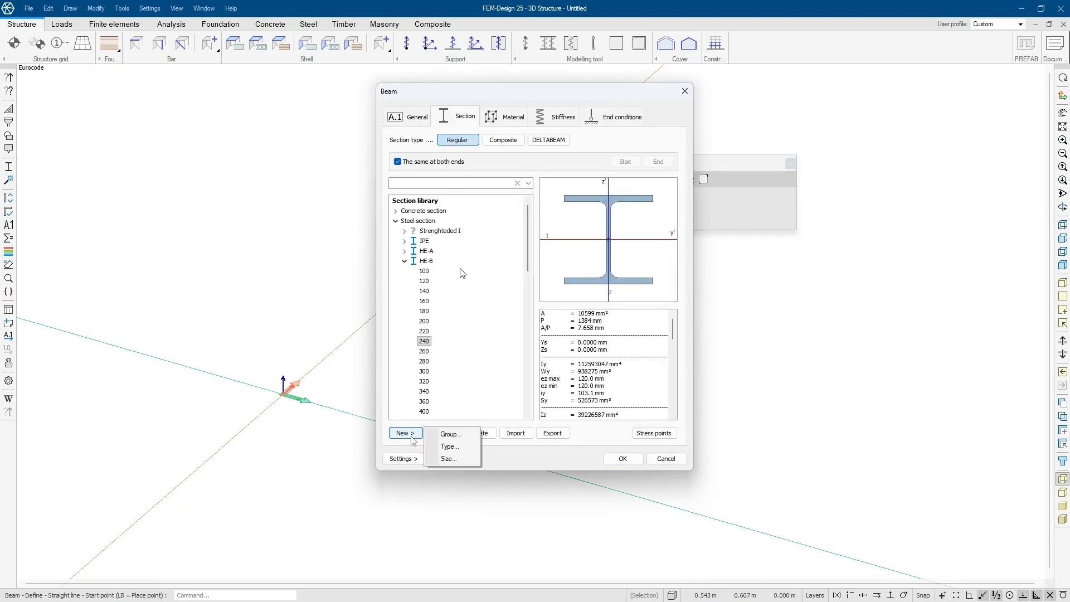
pyautogui.click(450, 458)
pyautogui.click(478, 225)
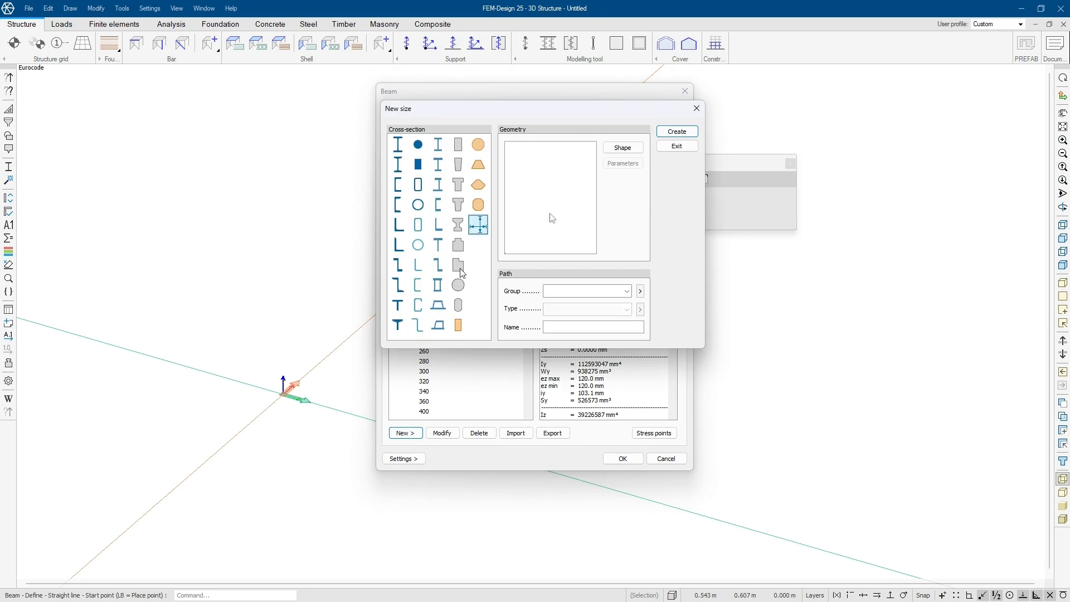
pyautogui.click(622, 146)
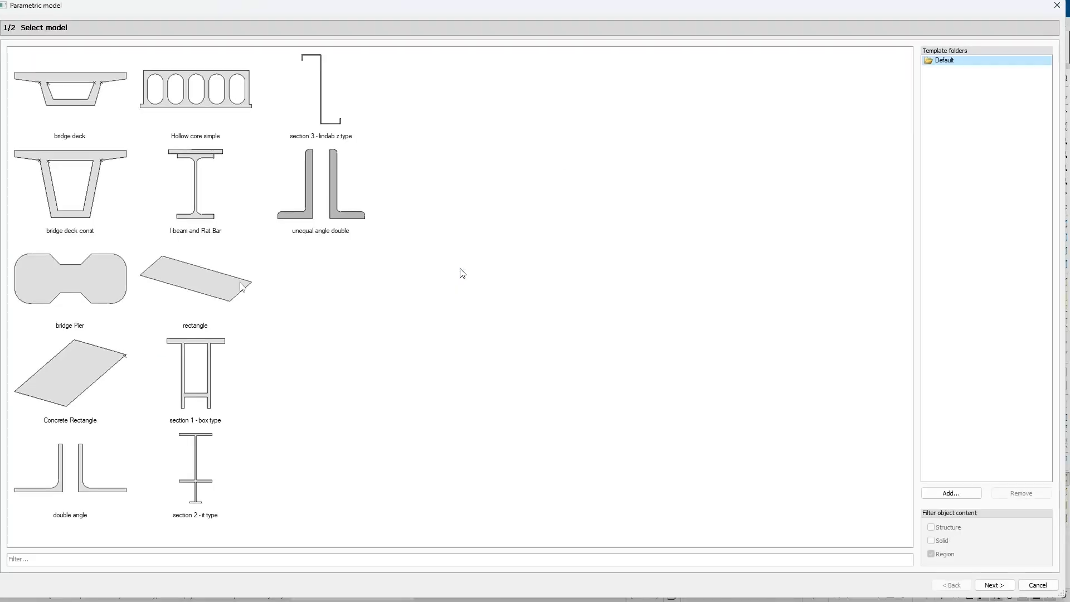
pyautogui.click(205, 199)
pyautogui.click(991, 584)
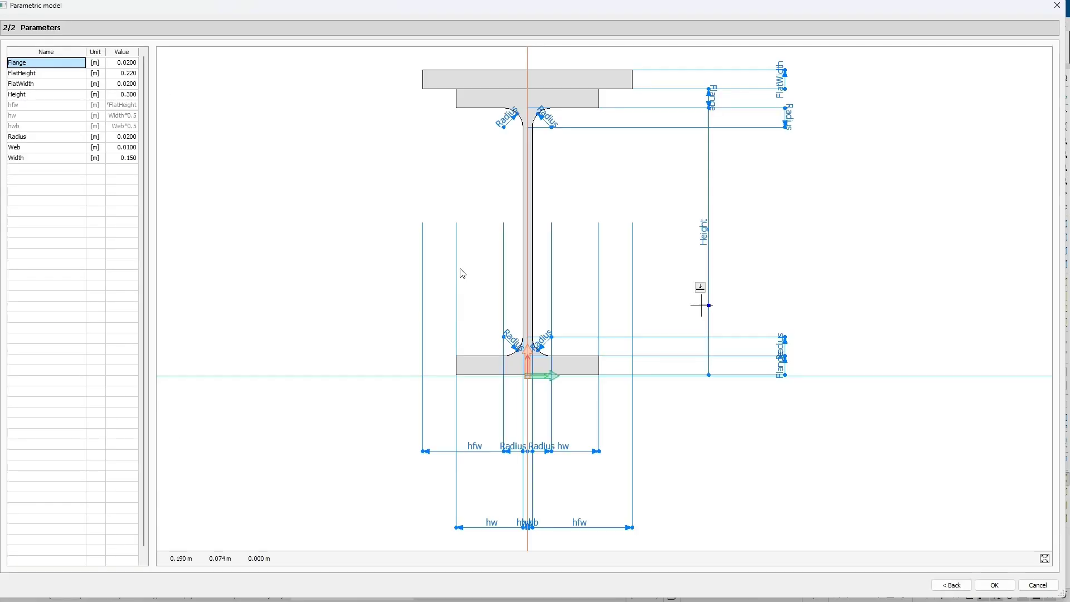
# Step: Set the section's Flange parameter to 0.03 m and its Web parameter to 0.012 m
pyautogui.click(124, 63)
pyautogui.click(125, 62)
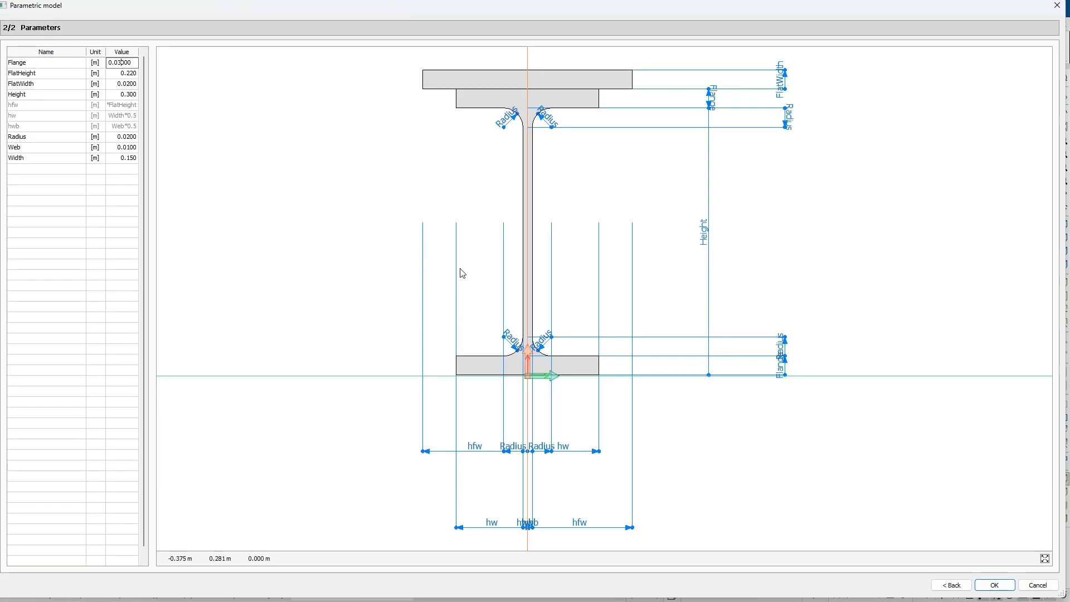
pyautogui.write('3')
pyautogui.press('Return')
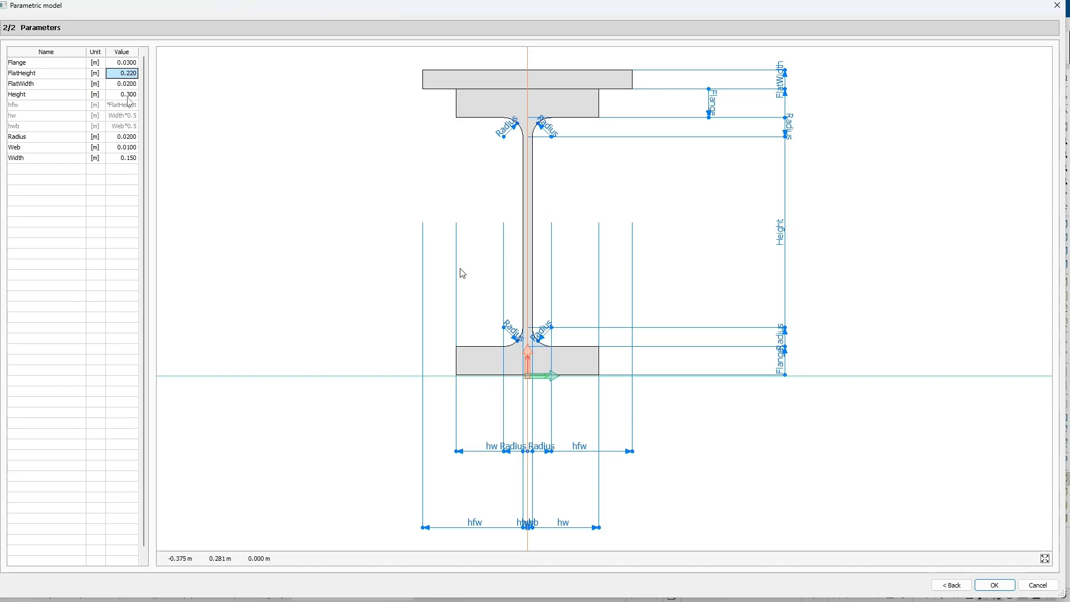
pyautogui.doubleClick(125, 146)
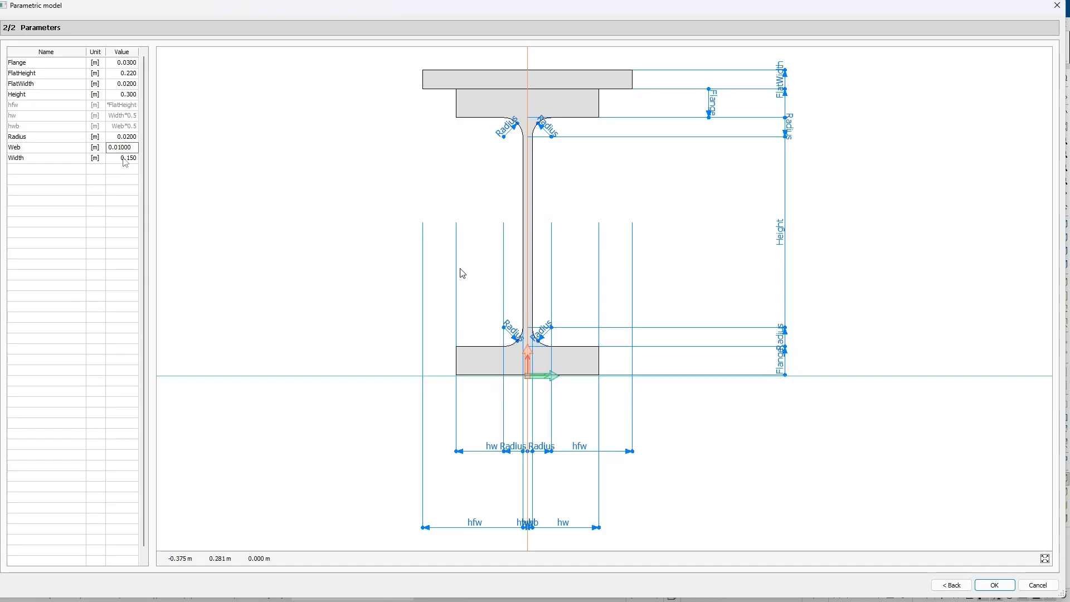
pyautogui.write('2')
pyautogui.press('Return')
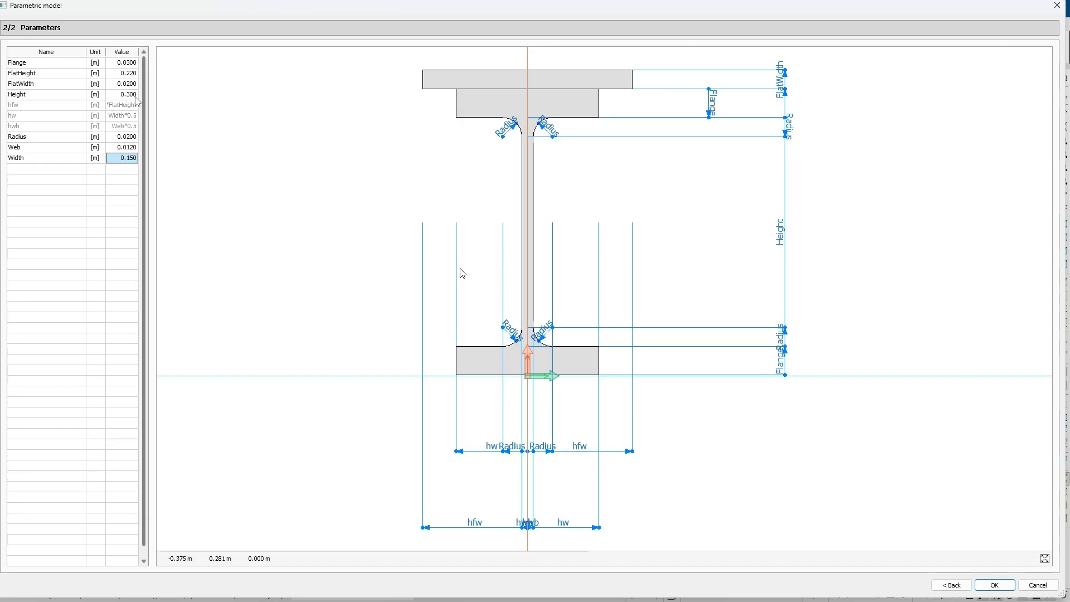
# Step: Set the FlatHeight parameter to 0.25 m and the Width parameter to 0.13 m, and accept the shape
pyautogui.doubleClick(132, 73)
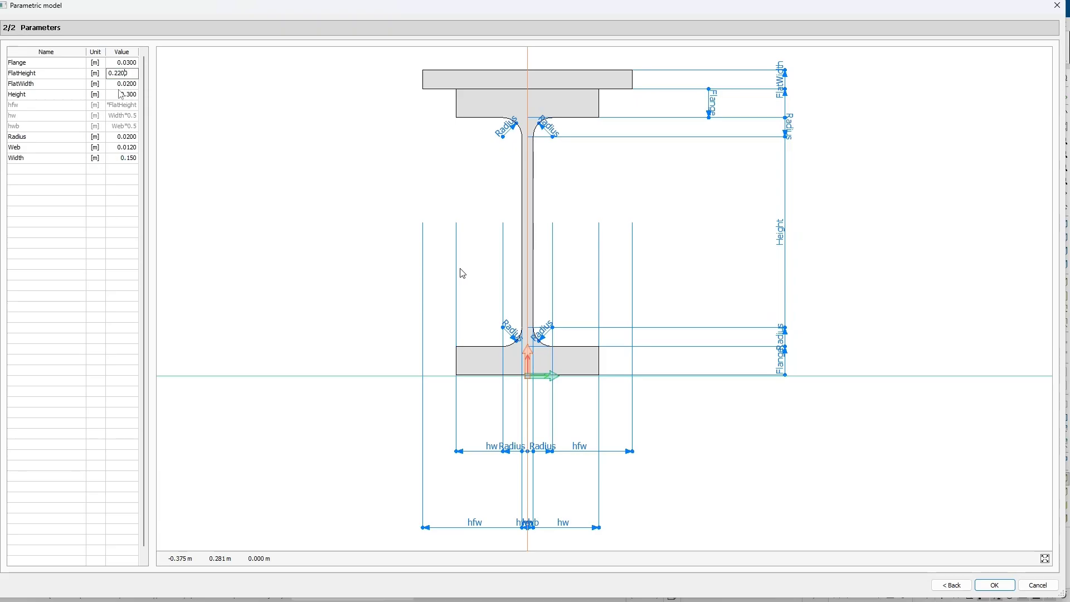
pyautogui.write('0.25')
pyautogui.press('Return')
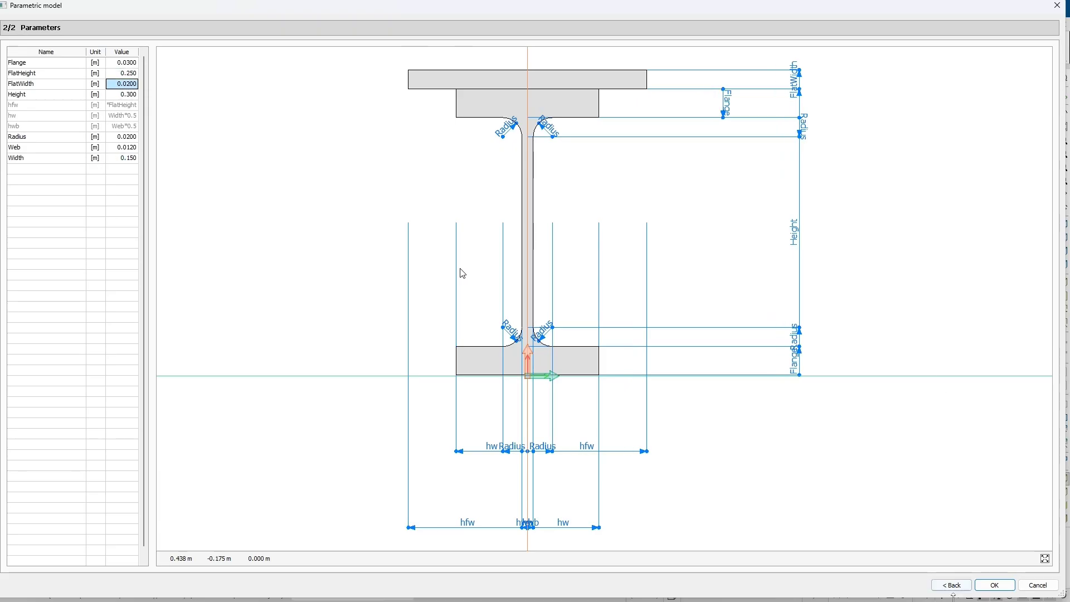
pyautogui.doubleClick(131, 147)
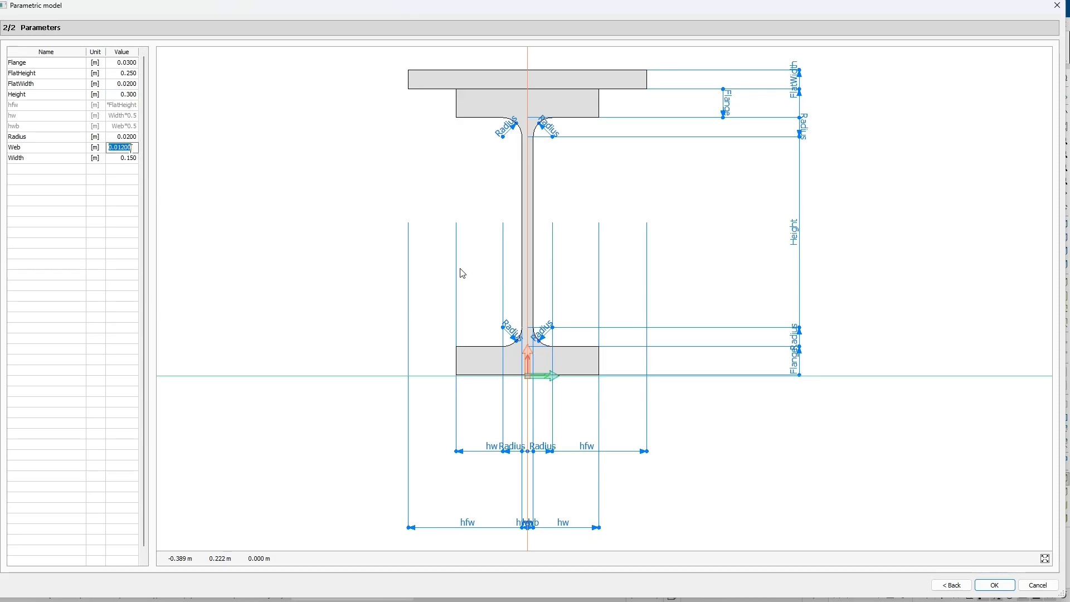
pyautogui.doubleClick(127, 158)
pyautogui.write('0.13')
pyautogui.press('Return')
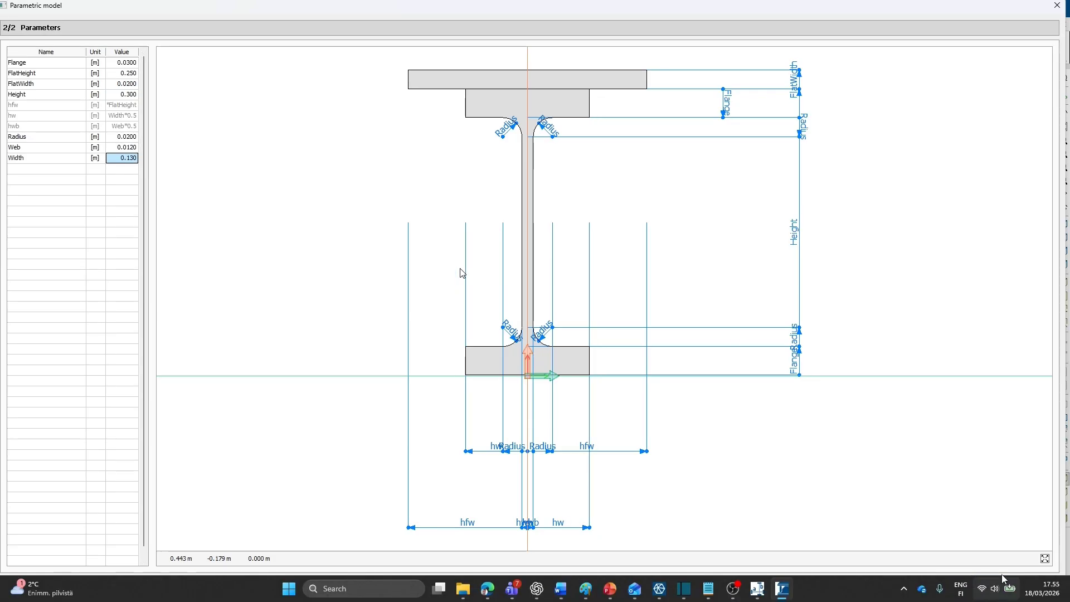
pyautogui.click(995, 584)
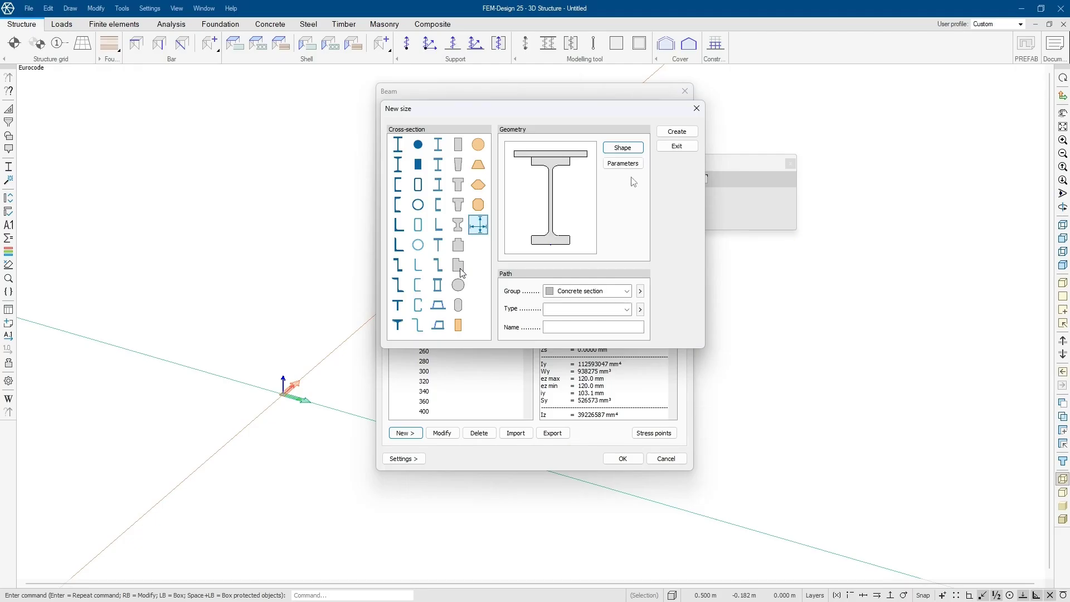
# Step: Create the section as B1 in the Steel section group under a new type "Own shape", and assign it to the beam
pyautogui.click(605, 291)
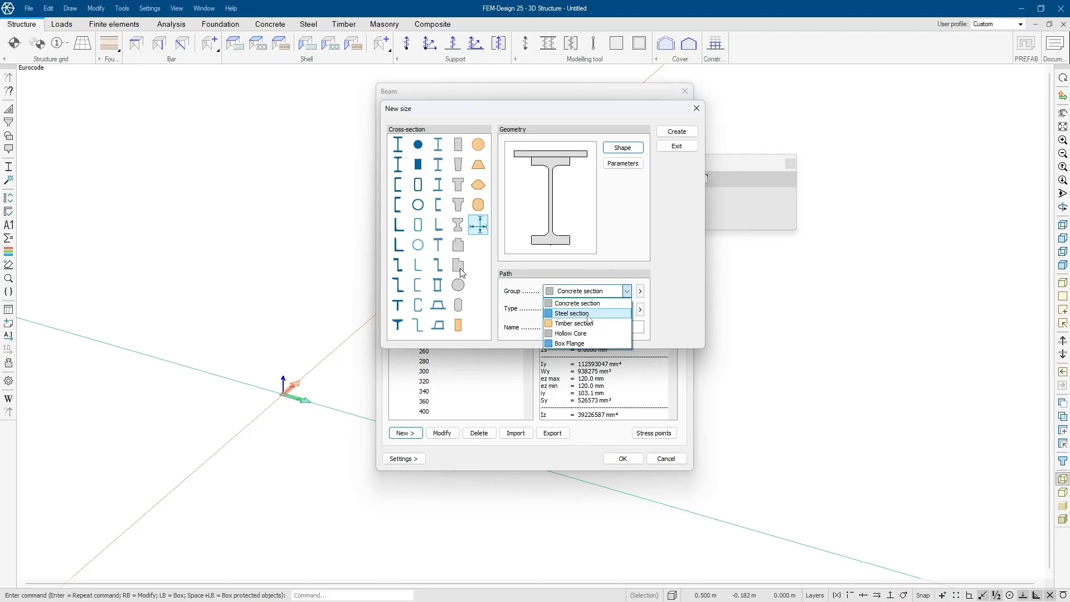
pyautogui.click(582, 316)
pyautogui.click(641, 308)
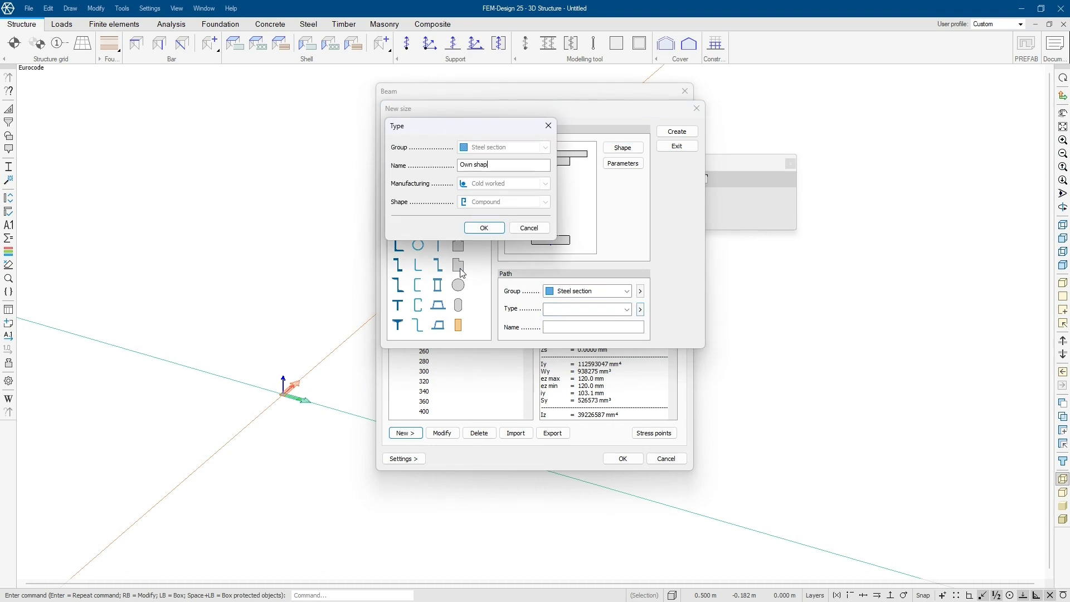
pyautogui.click(483, 228)
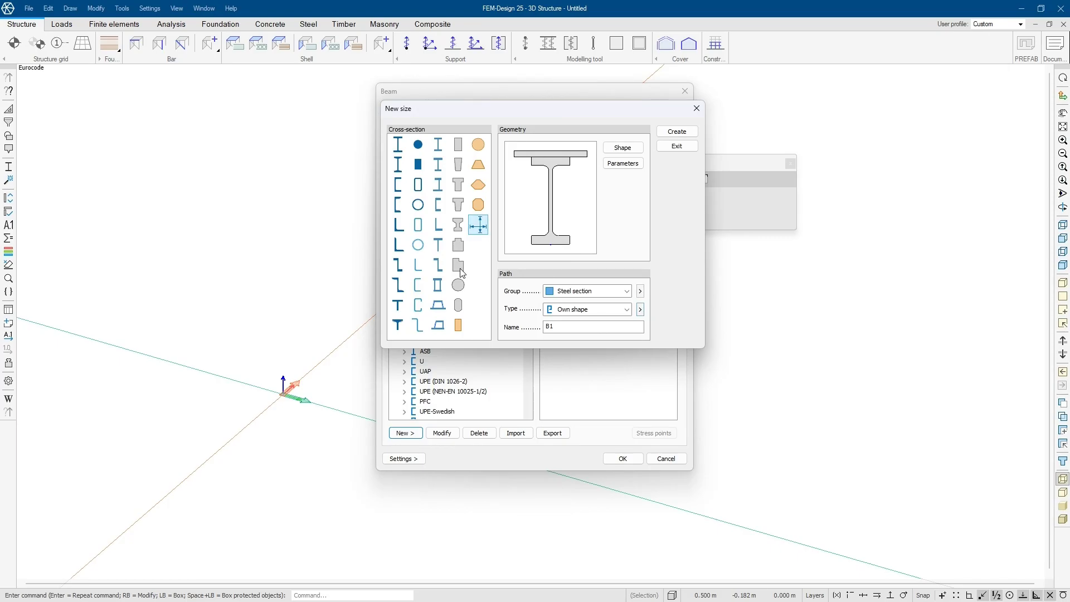
pyautogui.click(677, 131)
pyautogui.click(677, 145)
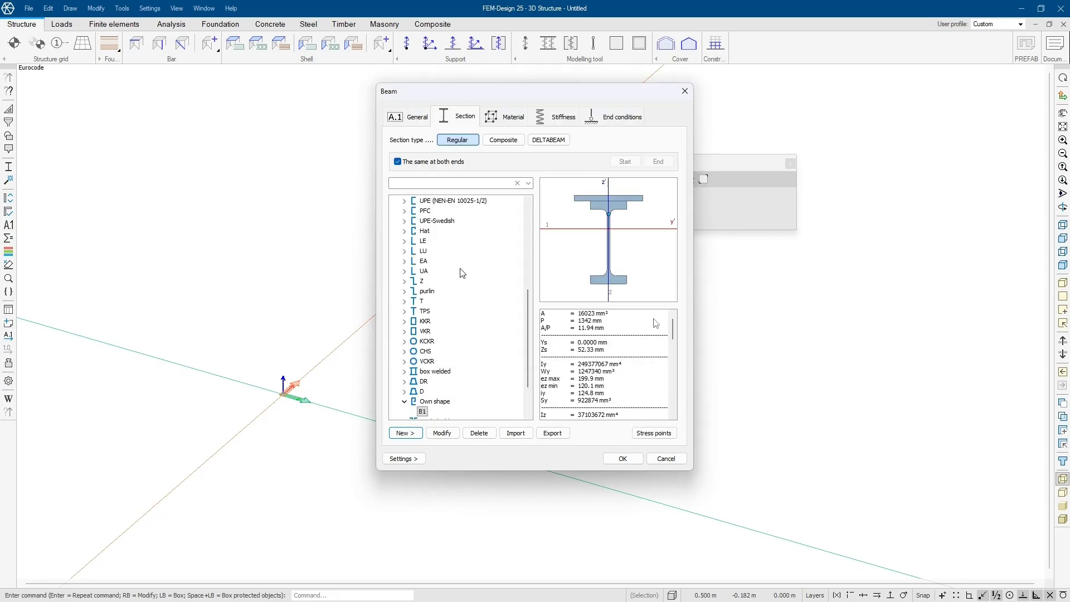
pyautogui.press('Return')
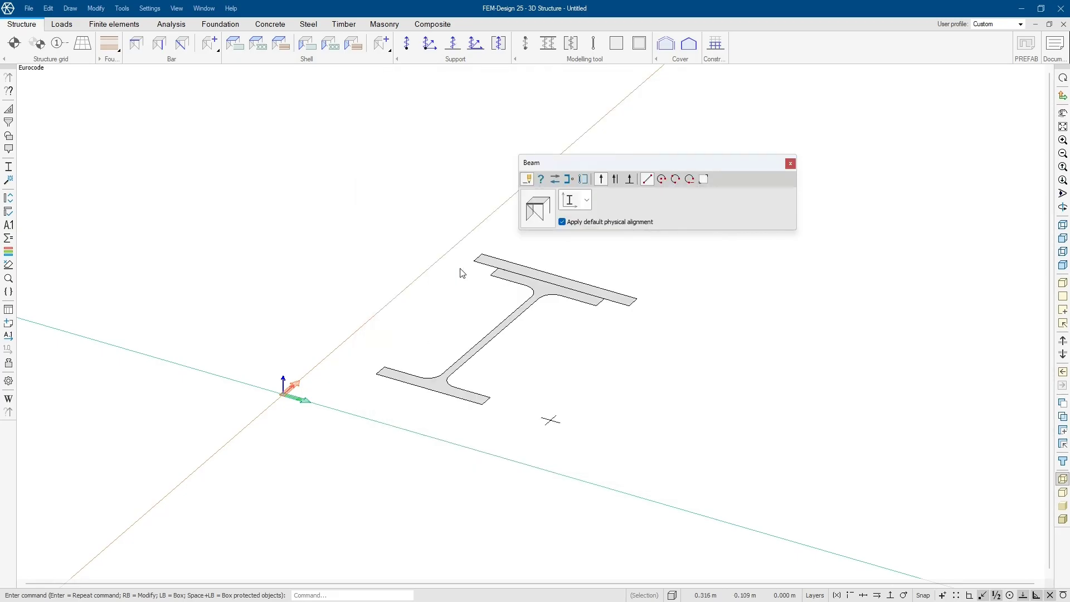
# Step: Draw a straight beam with section B1 starting beside the placed profile, and display it as a shaded solid
pyautogui.click(539, 375)
pyautogui.scroll(-2, 560, 369)
pyautogui.moveTo(831, 221); pyautogui.dragTo(647, 350, button='middle')
pyautogui.scroll(-2, 650, 347)
pyautogui.click(1063, 461)
pyautogui.click(1063, 519)
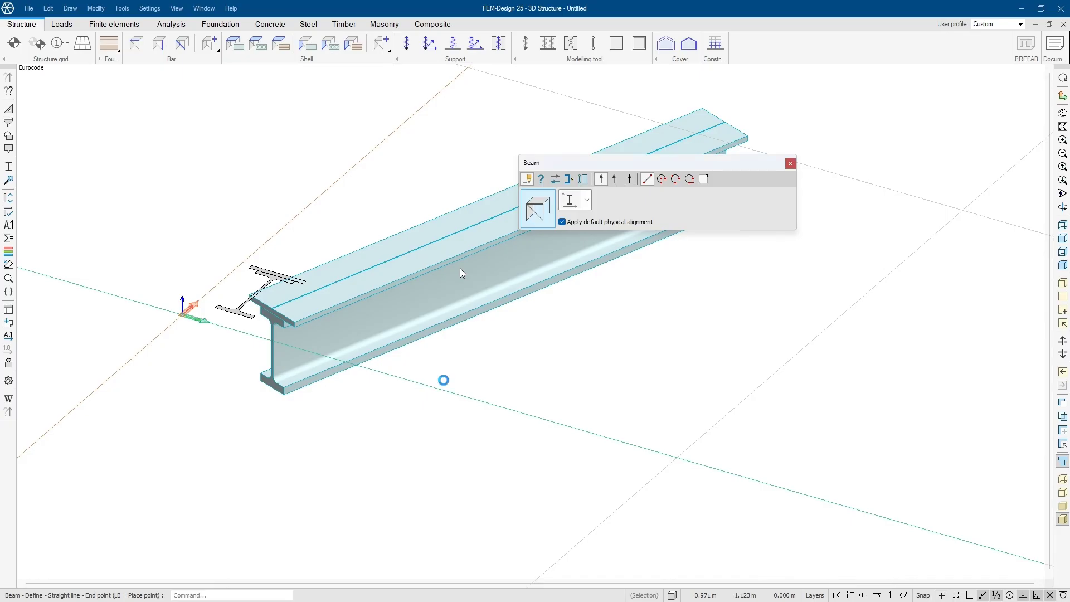
# Step: Start a new section size with a parametric cross-section and load the "unequal angle double" template
pyautogui.click(405, 433)
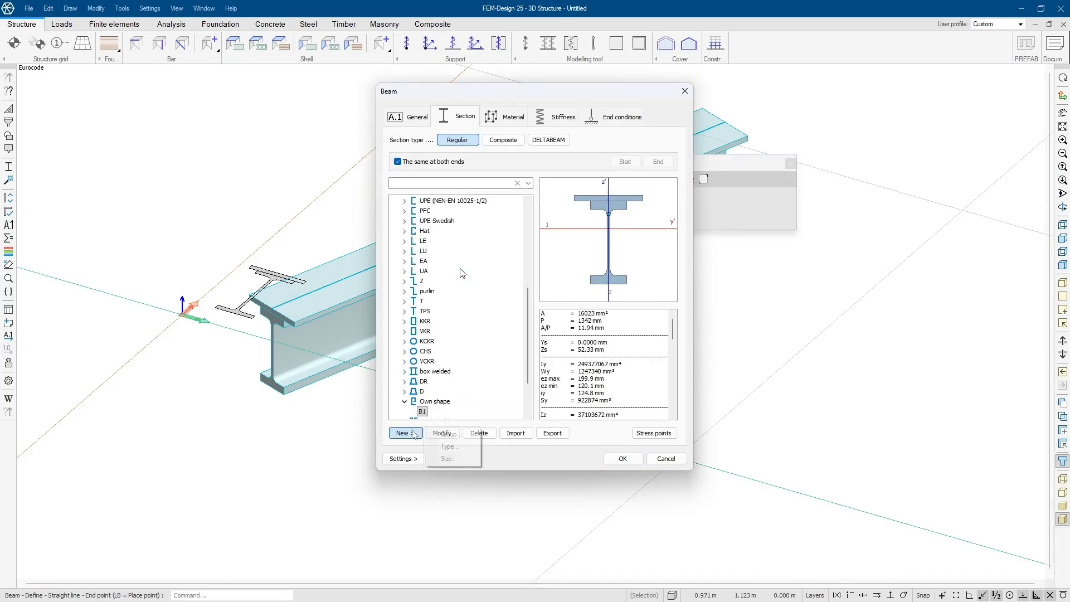
pyautogui.click(448, 460)
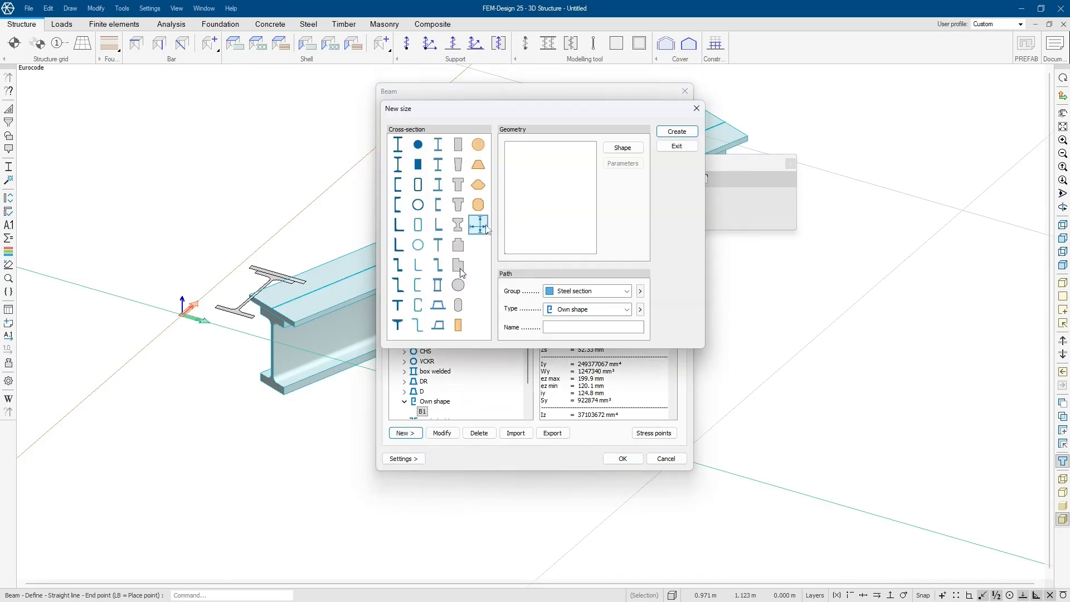
pyautogui.click(634, 147)
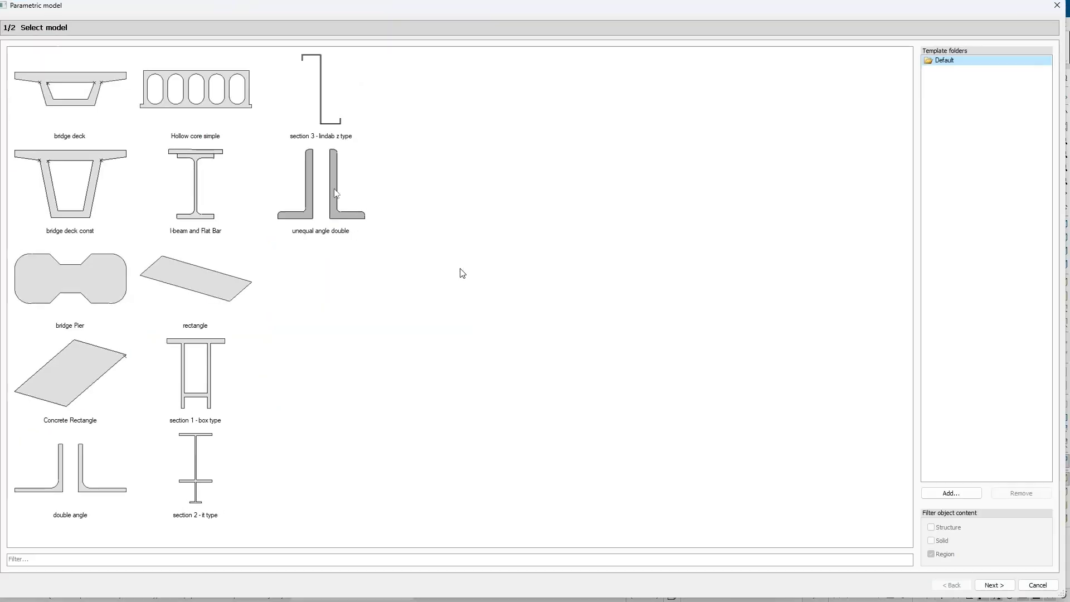
pyautogui.click(336, 193)
pyautogui.click(993, 585)
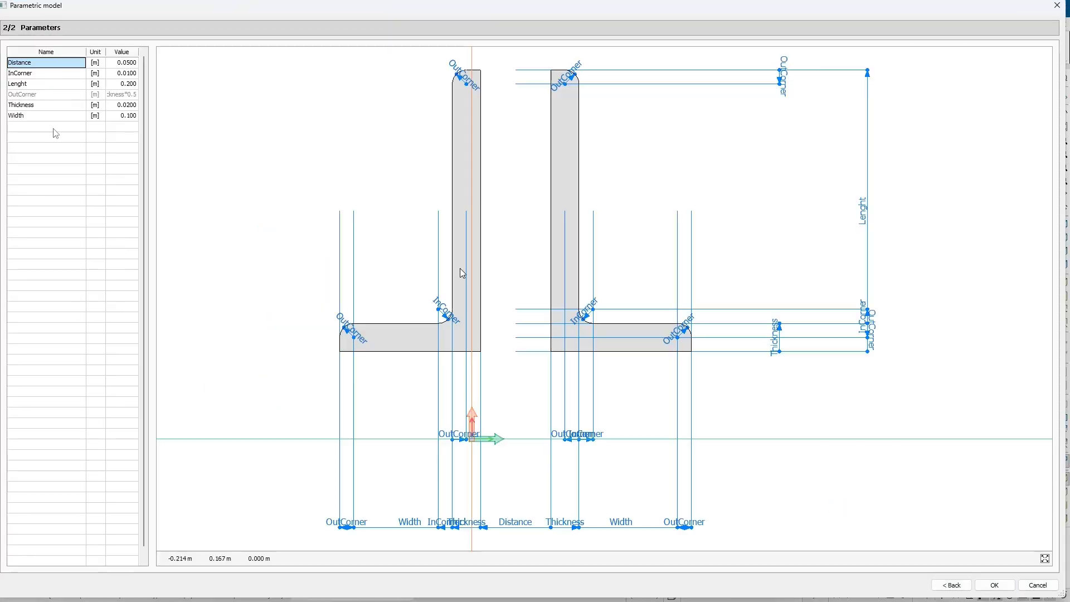
# Step: Set the double angle's Distance parameter to 0.01 m and its Thickness to 0.03 m, and accept the shape
pyautogui.doubleClick(120, 63)
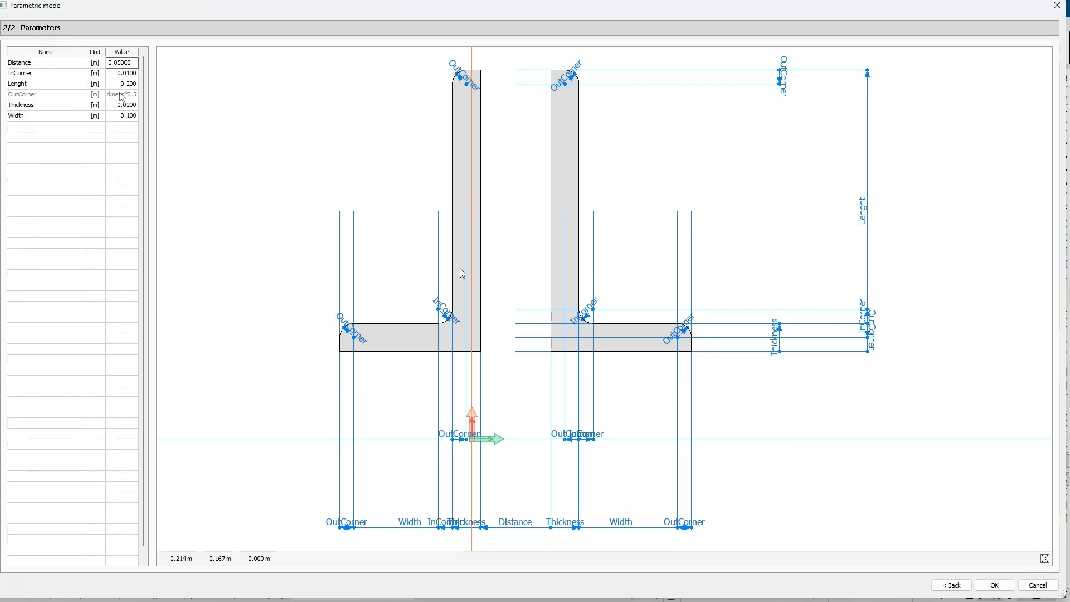
pyautogui.press('Return')
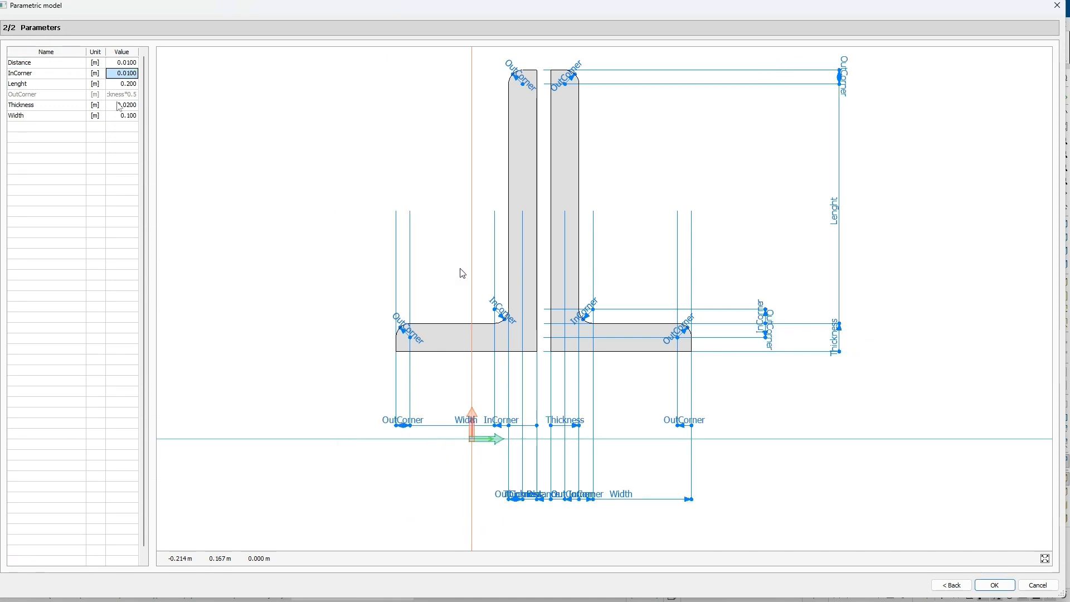
pyautogui.doubleClick(122, 104)
pyautogui.write('3000')
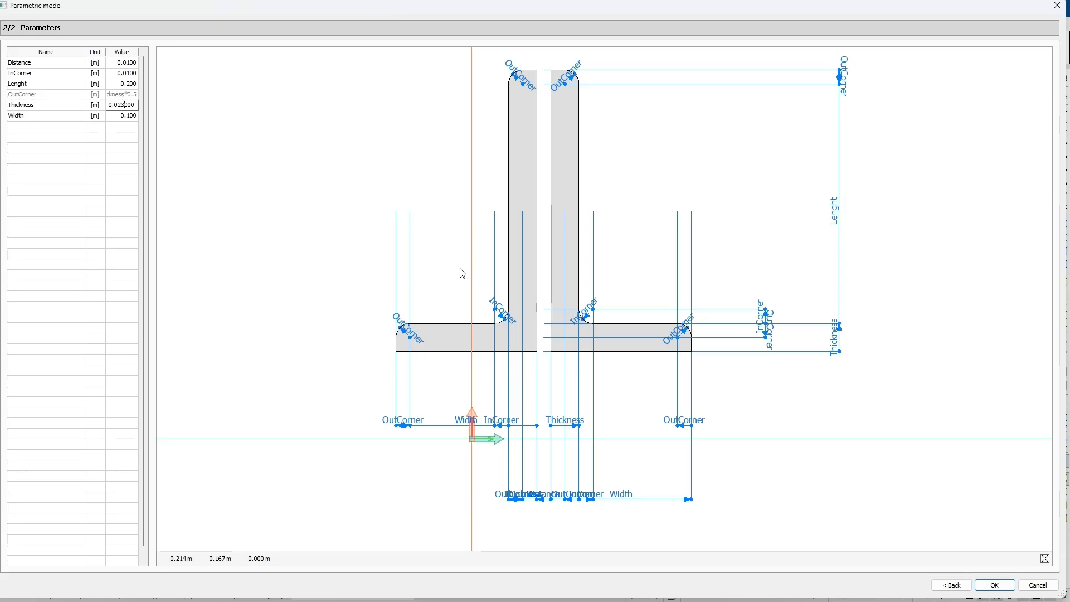
pyautogui.press('Return')
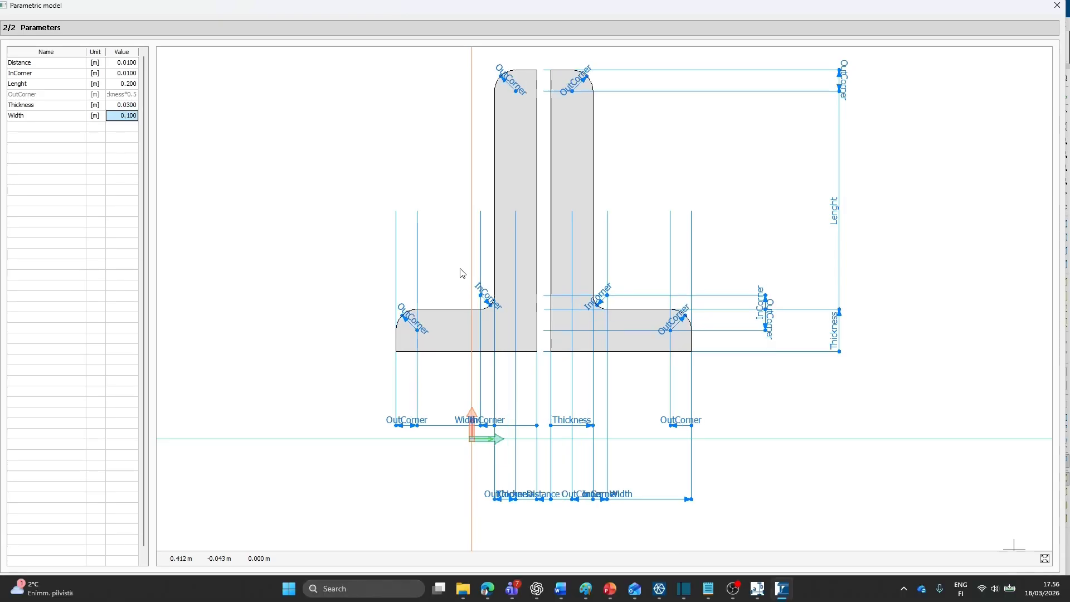
pyautogui.click(993, 586)
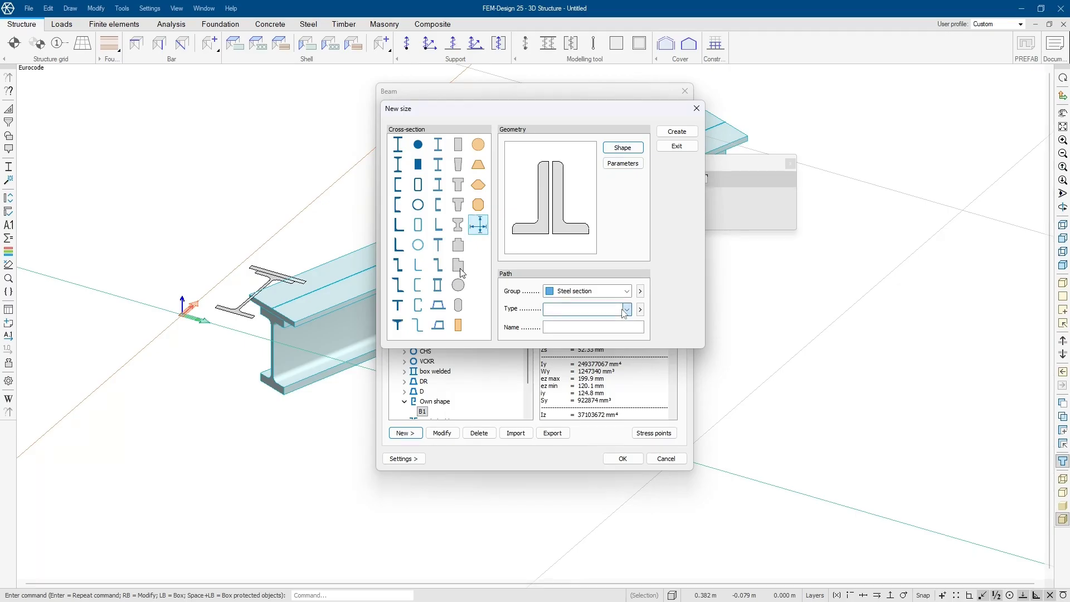
# Step: Create the double-angle section as B2 under a new type "own" in the Steel section group, and draw a beam with it
pyautogui.click(641, 310)
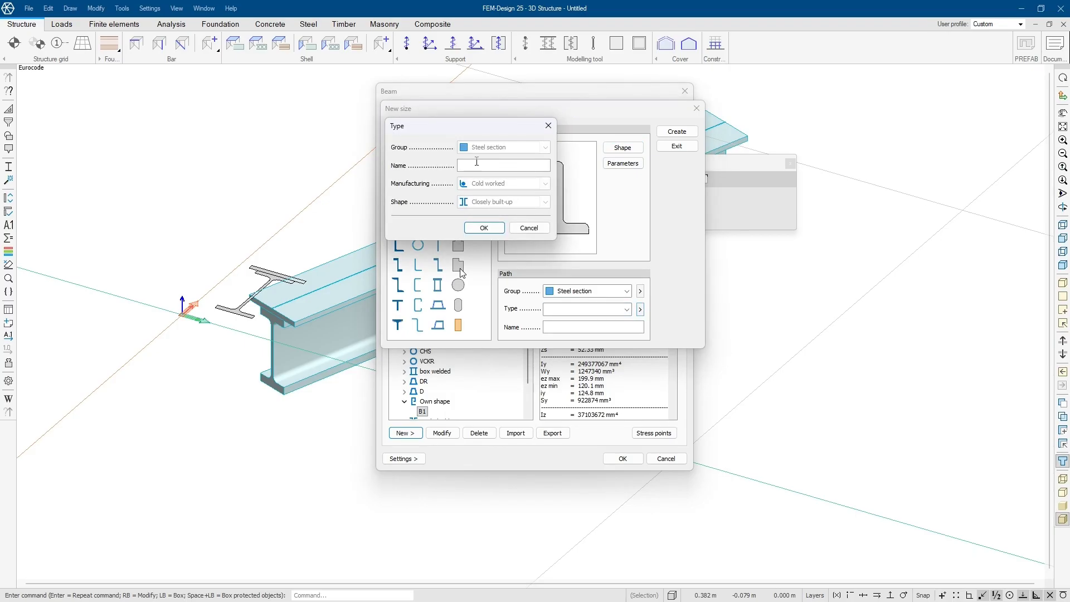
pyautogui.click(484, 227)
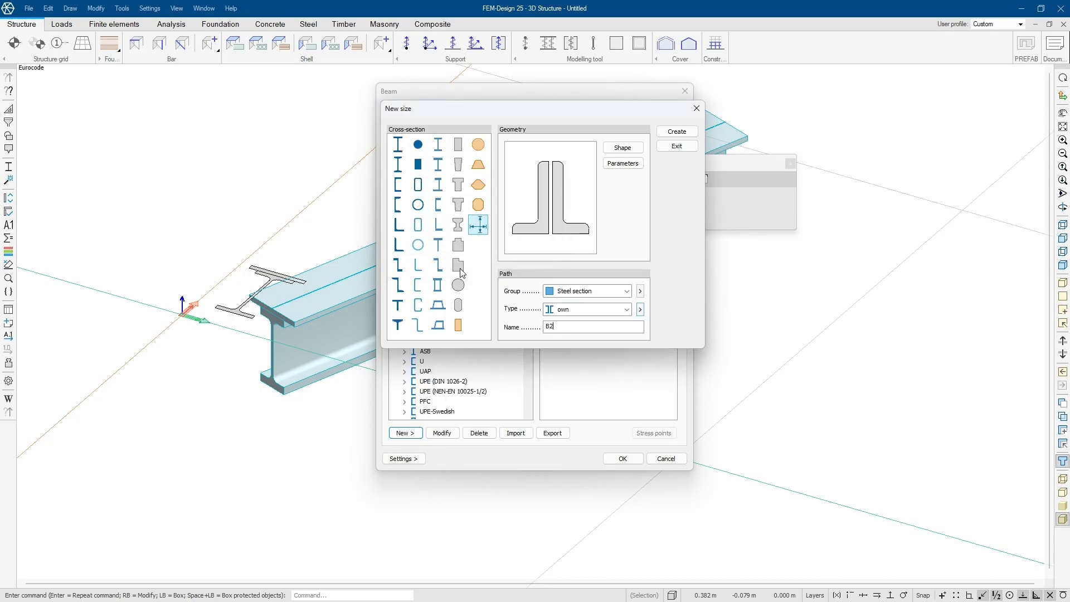
pyautogui.click(677, 131)
pyautogui.click(677, 146)
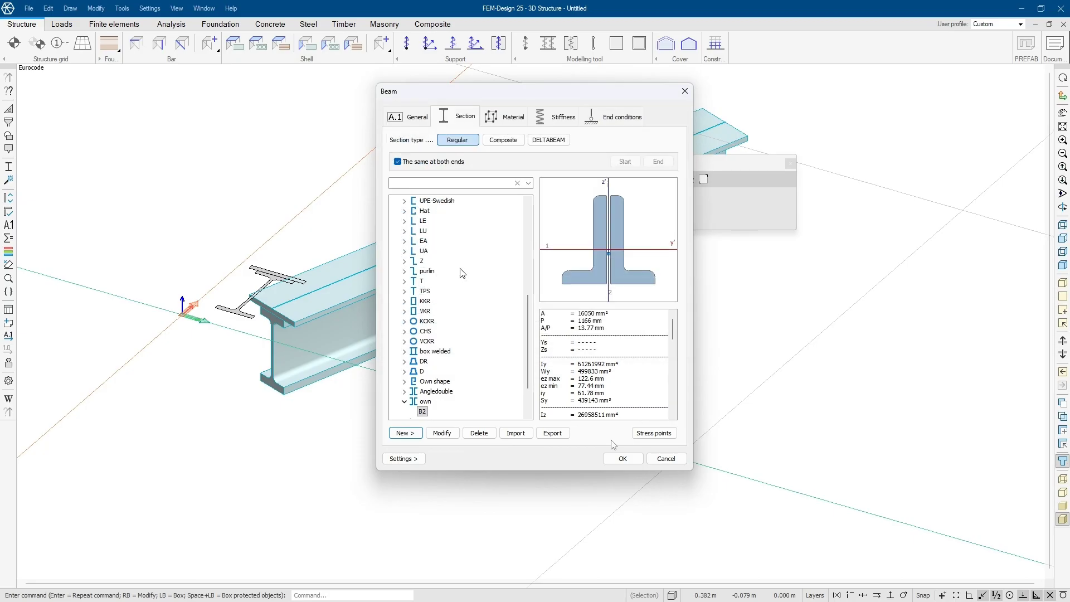
pyautogui.click(618, 459)
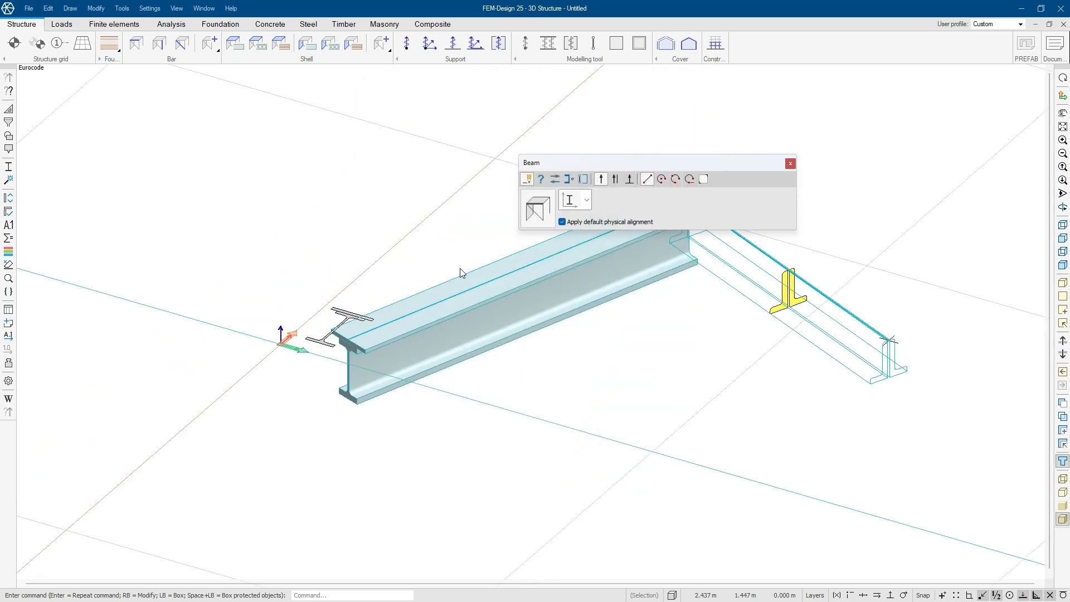
pyautogui.click(582, 474)
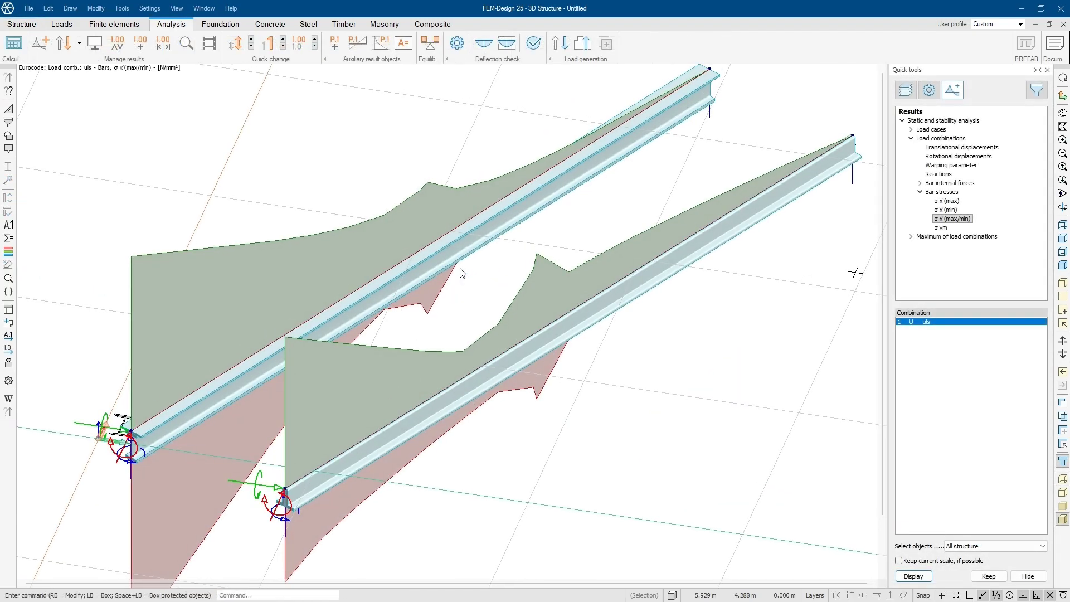
# Step: Examine the detailed σx'(max/min) stress result of the Own shape B1 beam, with internal force B excluded from the stress visualization
pyautogui.click(953, 219)
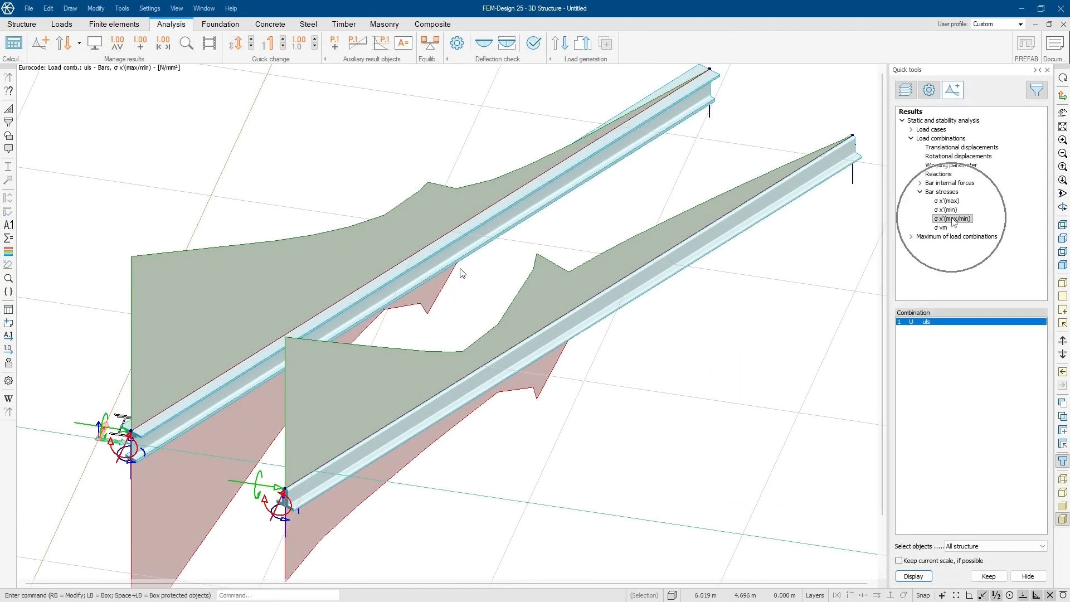
pyautogui.click(189, 47)
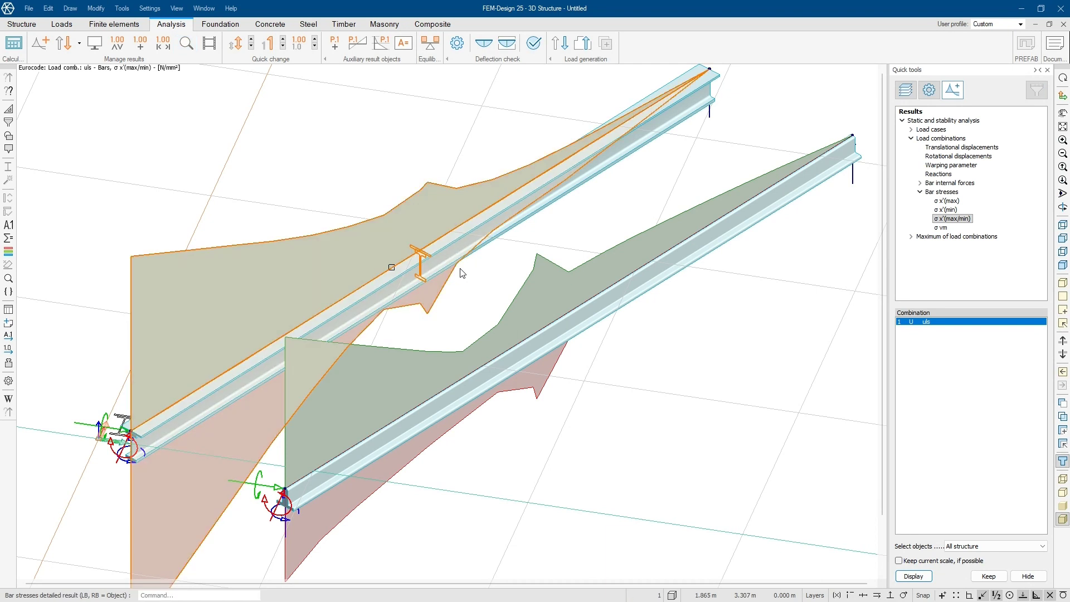
pyautogui.click(460, 273)
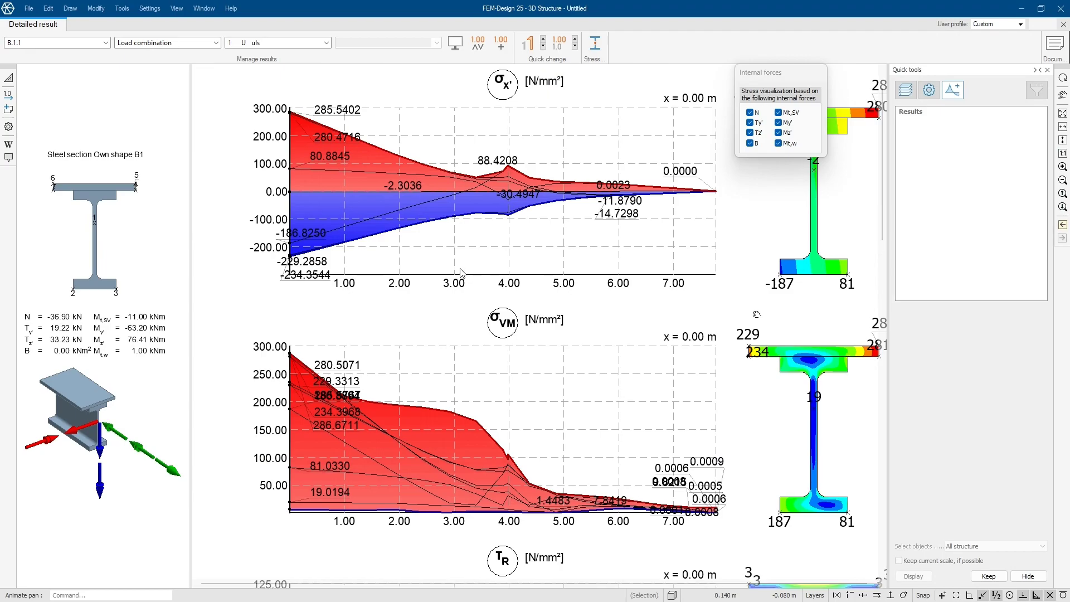
pyautogui.click(752, 145)
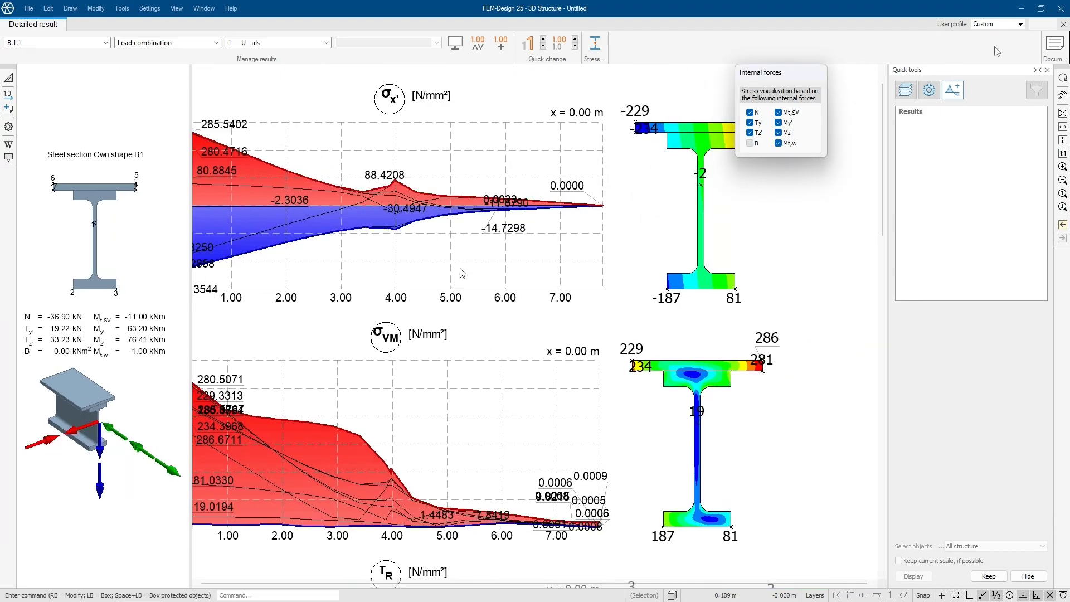
pyautogui.click(1063, 24)
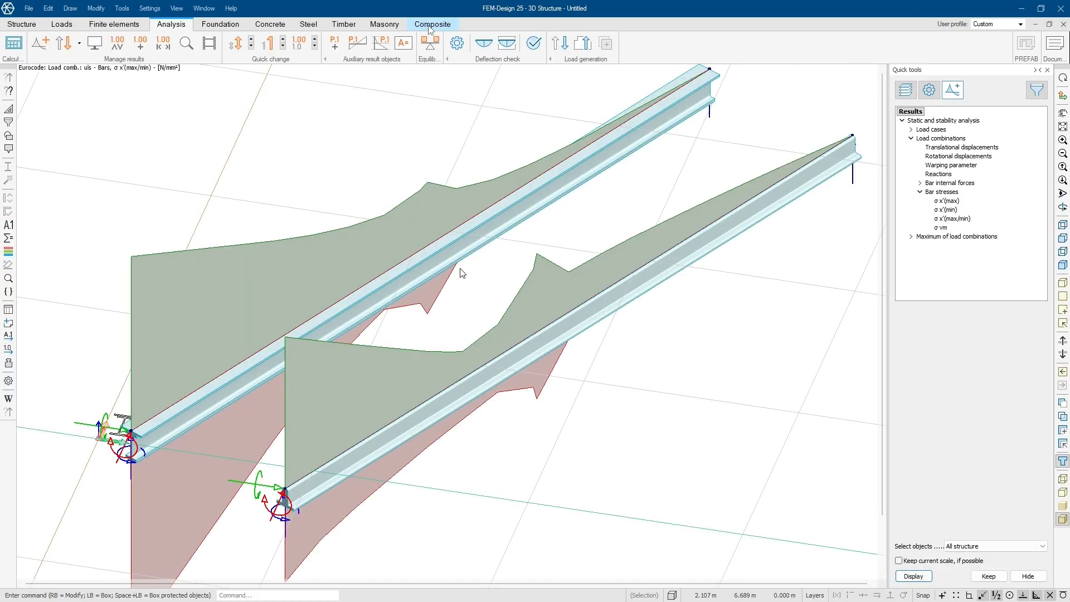
# Step: Review the steel bar utilization and open the detailed design of the Own shape B1 beam
pyautogui.click(307, 25)
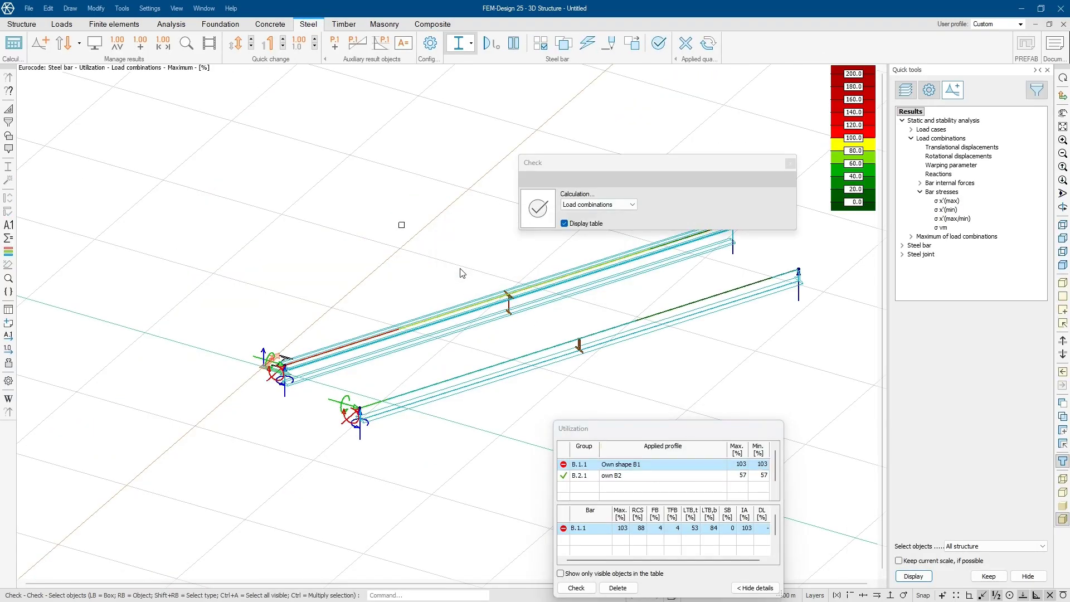
pyautogui.click(187, 44)
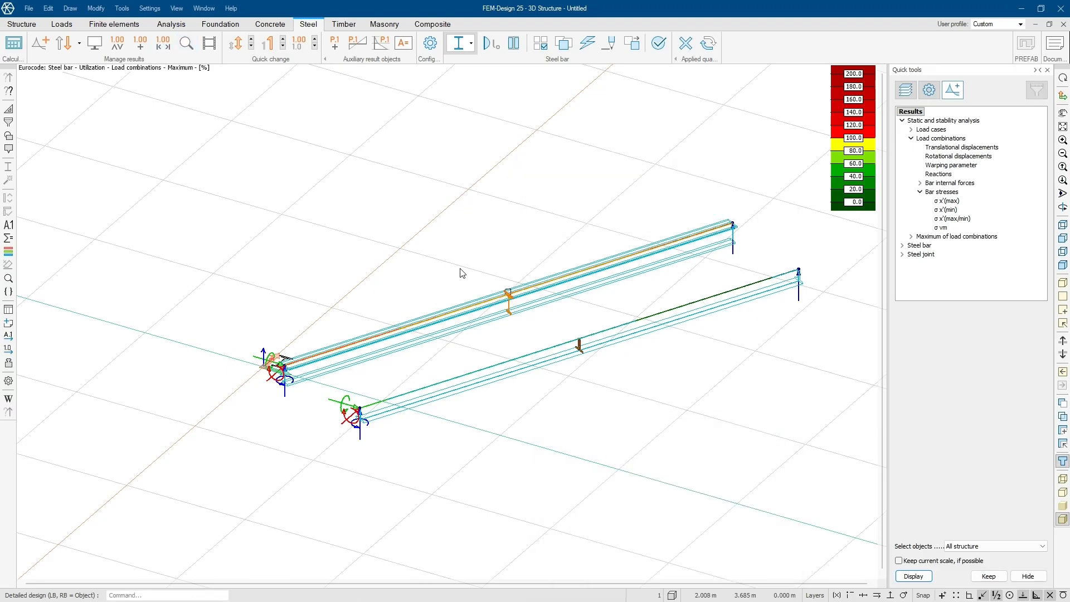
pyautogui.click(461, 272)
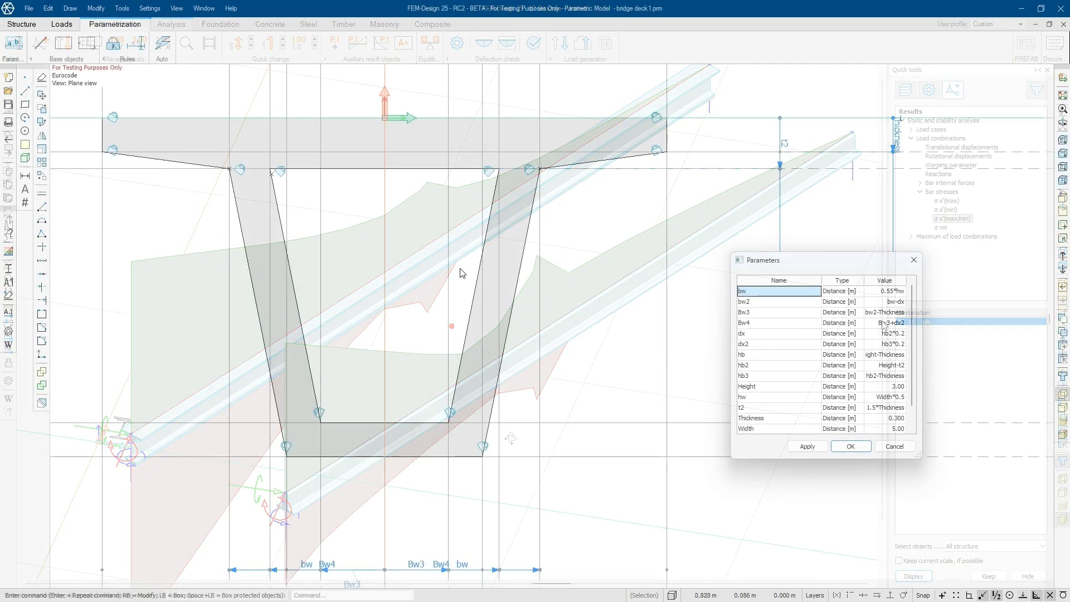
# Step: Test the bridge deck model by applying Height values of 4, 2, 1 and again 2 m in turn
pyautogui.click(883, 386)
pyautogui.write('4')
pyautogui.press('Return')
pyautogui.click(814, 445)
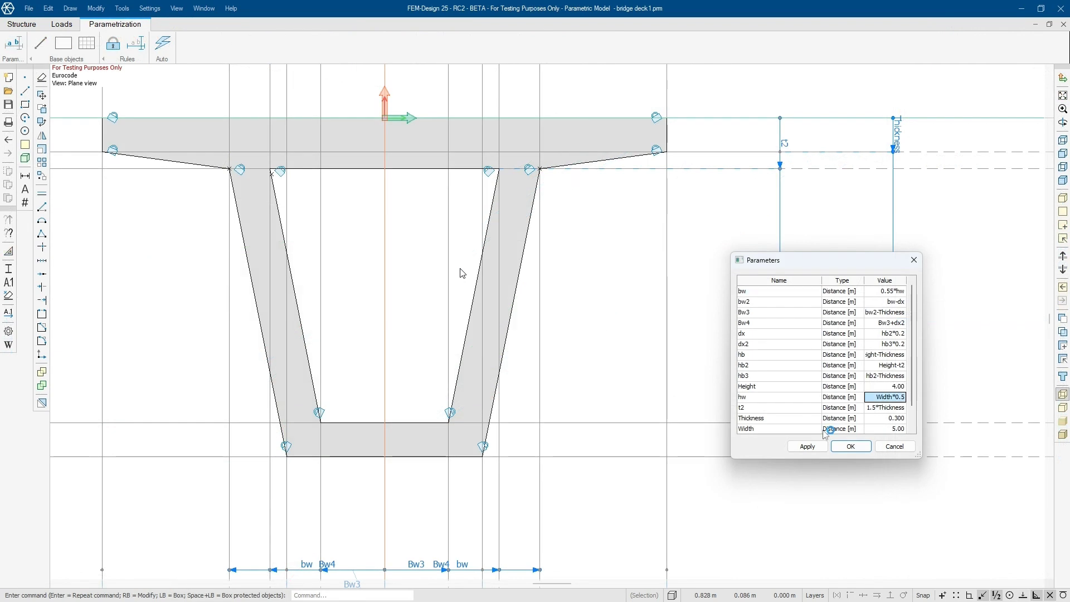
pyautogui.click(892, 386)
pyautogui.write('2')
pyautogui.click(808, 448)
pyautogui.click(890, 387)
pyautogui.write('1')
pyautogui.click(807, 448)
pyautogui.click(890, 388)
pyautogui.write('2')
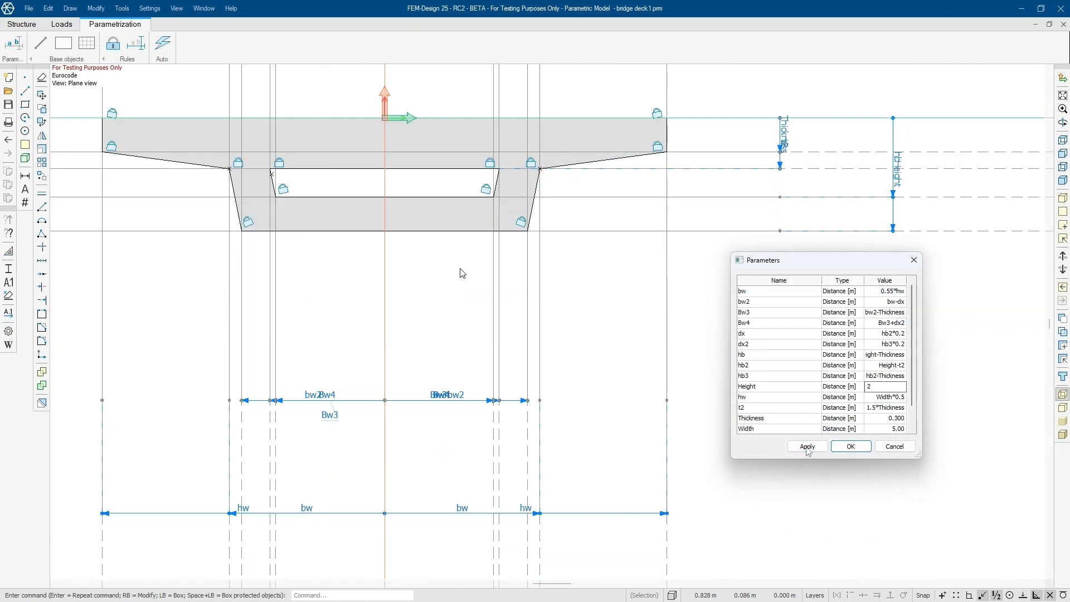
pyautogui.click(806, 448)
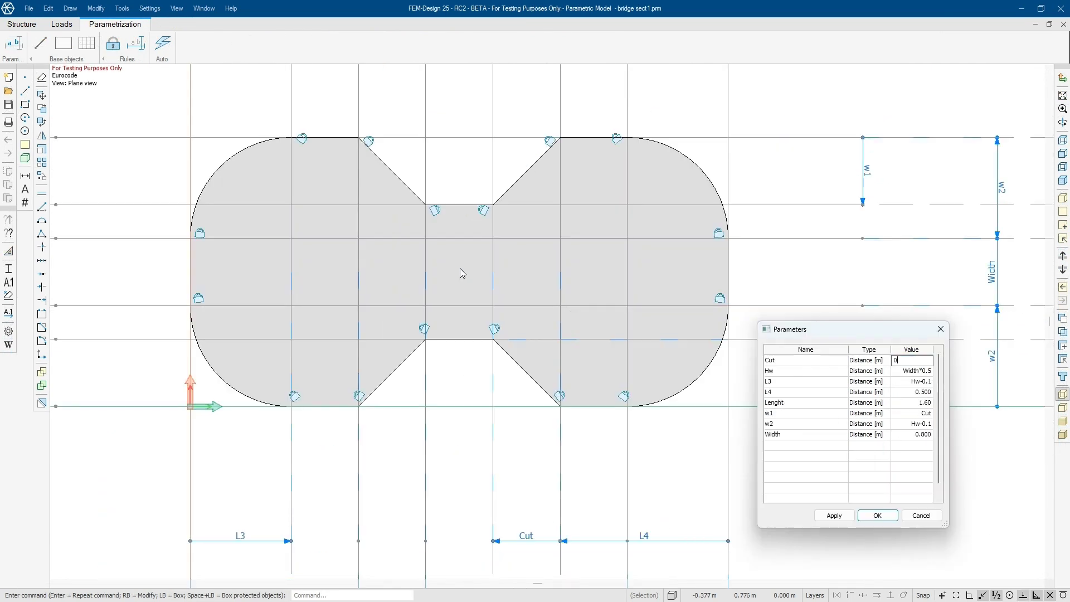
# Step: Set the rounded bridge section's Cut parameter to 0.1 m and its Width to 0.7 m, applying each change
pyautogui.click(834, 515)
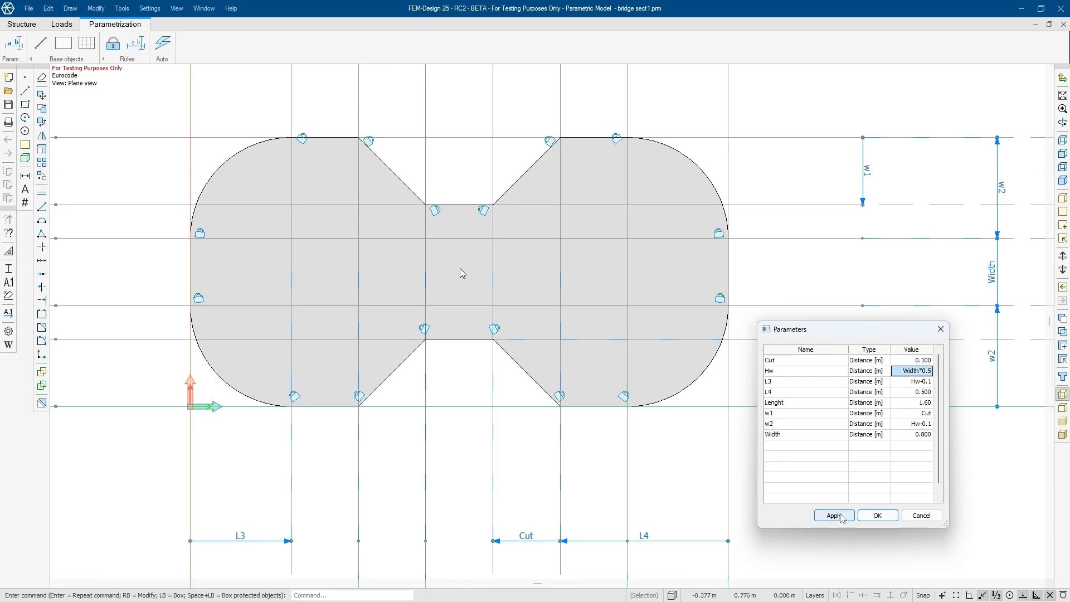
pyautogui.doubleClick(904, 436)
pyautogui.write('0.7')
pyautogui.press('Return')
pyautogui.click(834, 516)
# Step: Apply Lenght values of 1.9 m and 2 m in turn to the rounded bridge section
pyautogui.doubleClick(910, 403)
pyautogui.write('1.9')
pyautogui.click(835, 515)
pyautogui.doubleClick(918, 402)
pyautogui.write('2')
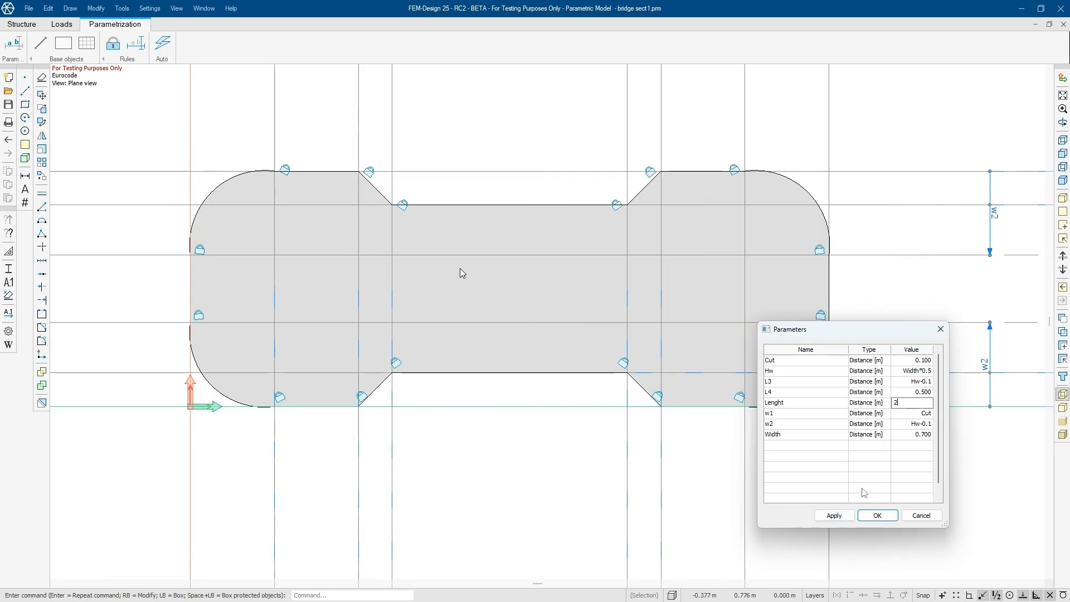
pyautogui.click(835, 515)
pyautogui.write('0.2')
pyautogui.click(834, 516)
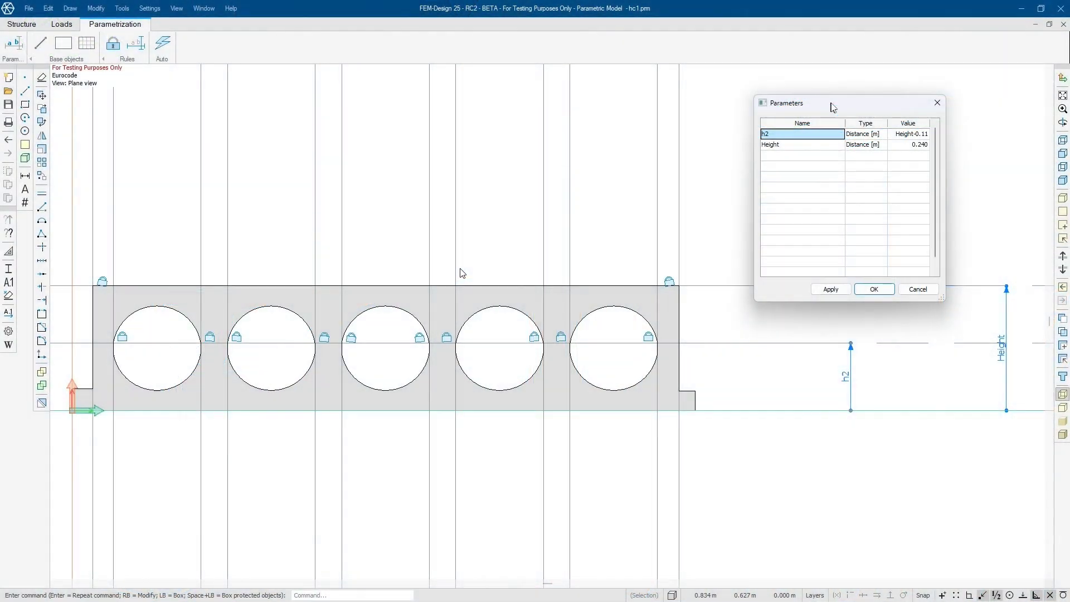
# Step: Test the hollow core section by applying Height values of 0.27, 0.32 and 0.4 m in turn
pyautogui.moveTo(831, 104); pyautogui.dragTo(823, 92)
pyautogui.click(899, 133)
pyautogui.write('0.27')
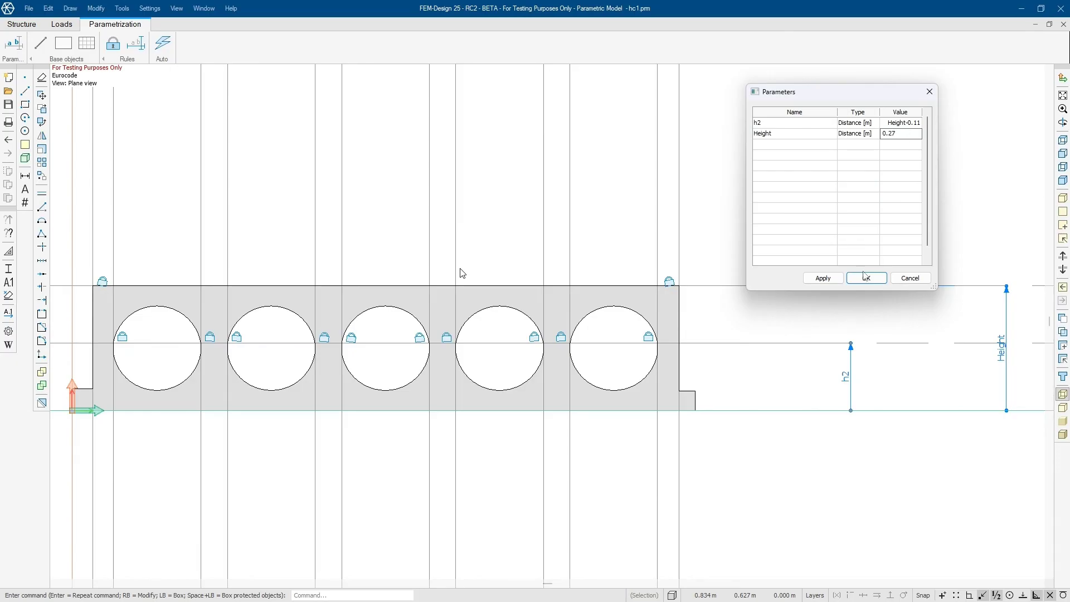
pyautogui.click(825, 279)
pyautogui.click(900, 134)
pyautogui.write('0.32')
pyautogui.click(835, 277)
pyautogui.click(899, 133)
pyautogui.write('0.4')
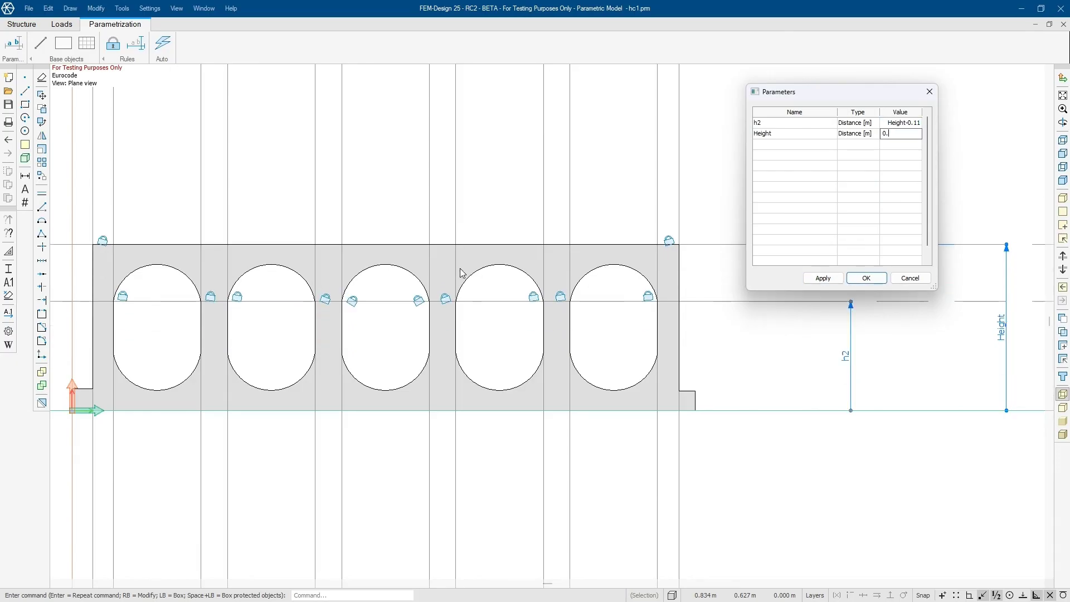
pyautogui.click(823, 280)
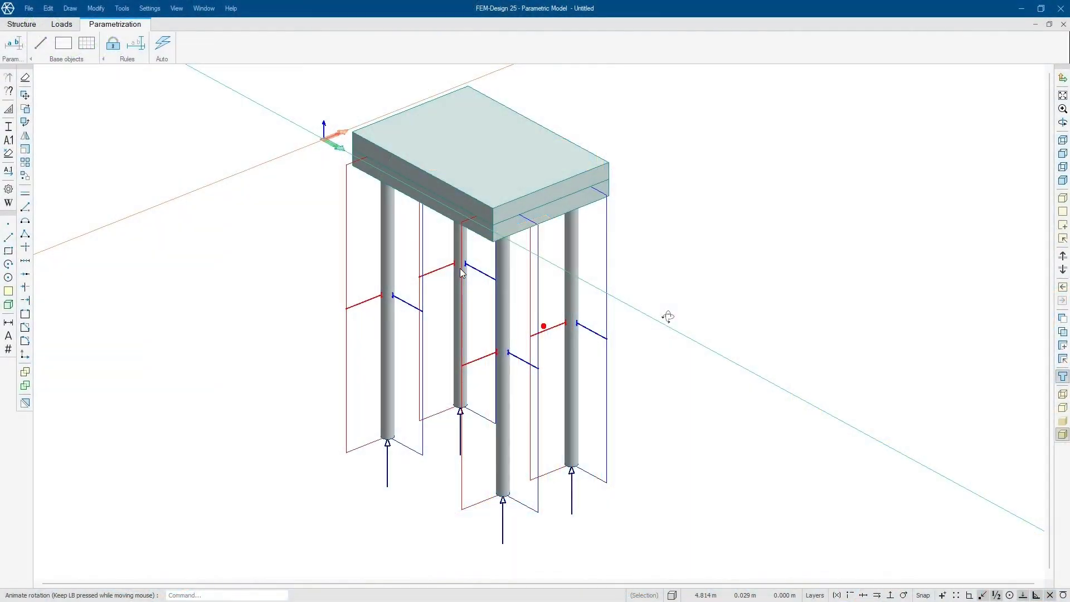
# Step: Move the whole slab-and-column structure so that the slab's centre lies on the coordinate origin
pyautogui.moveTo(667, 317); pyautogui.dragTo(643, 313)
pyautogui.rightClick(719, 145)
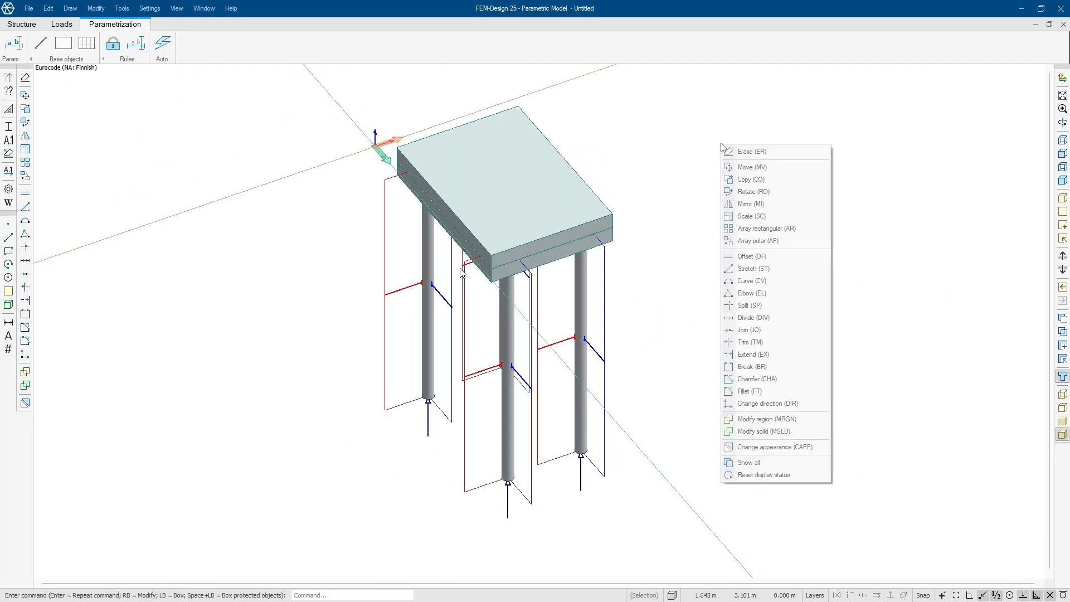
pyautogui.click(752, 167)
pyautogui.moveTo(263, 86)
pyautogui.mouseDown()
pyautogui.moveTo(641, 444)
pyautogui.moveTo(700, 557)
pyautogui.mouseUp()
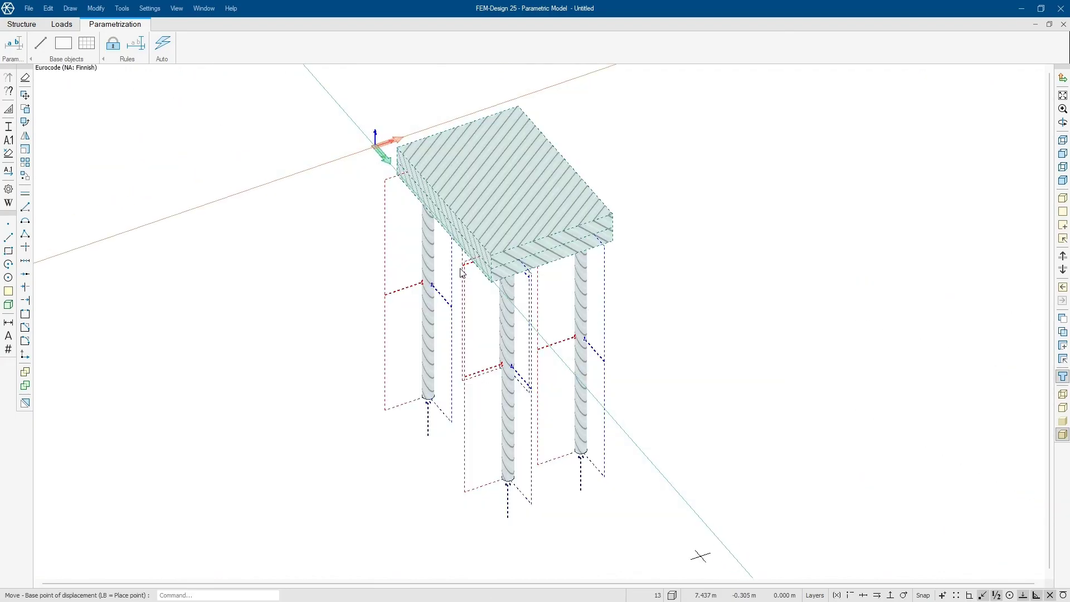
pyautogui.click(503, 191)
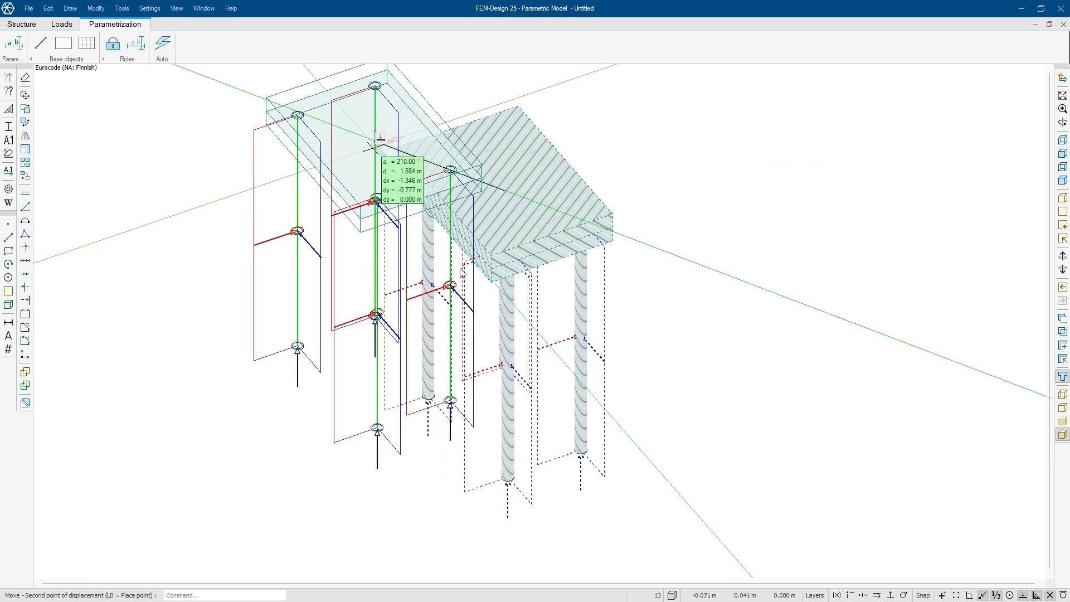
pyautogui.click(376, 149)
# Step: Turn off the solid display so the structure shows only its slab surface and column lines
pyautogui.moveTo(679, 339)
pyautogui.mouseDown(button='middle')
pyautogui.moveTo(578, 496)
pyautogui.moveTo(678, 350)
pyautogui.mouseUp(button='middle')
pyautogui.click(1062, 376)
pyautogui.moveTo(439, 142); pyautogui.dragTo(438, 186, button='middle')
pyautogui.press('ctrl')
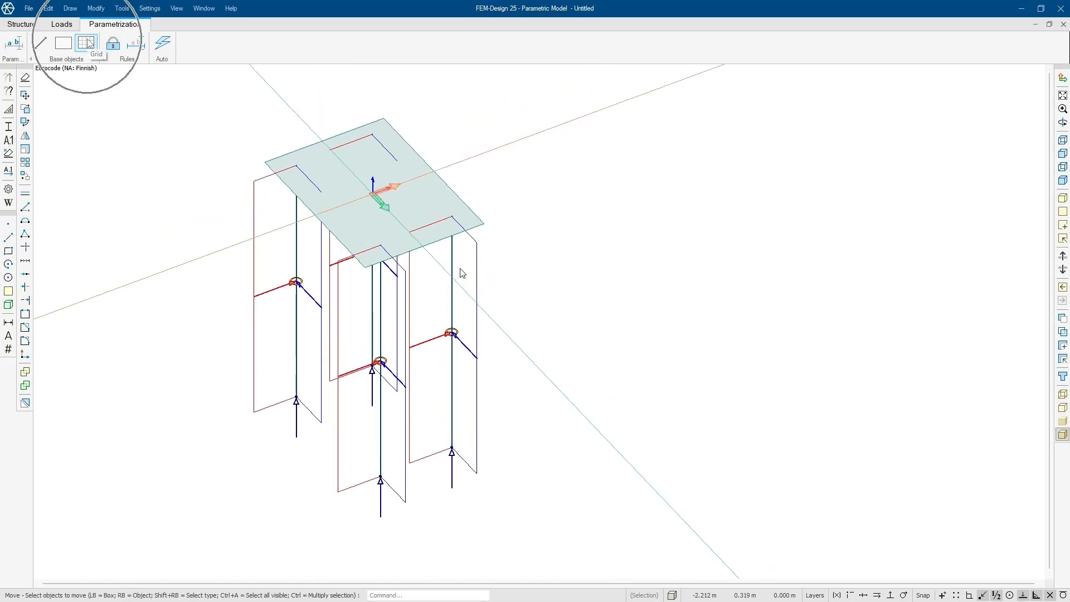
# Step: Draw a rectangular horizontal base plane around the slab, extending beyond all its edges at slab level
pyautogui.click(88, 40)
pyautogui.press('ctrl')
pyautogui.click(68, 44)
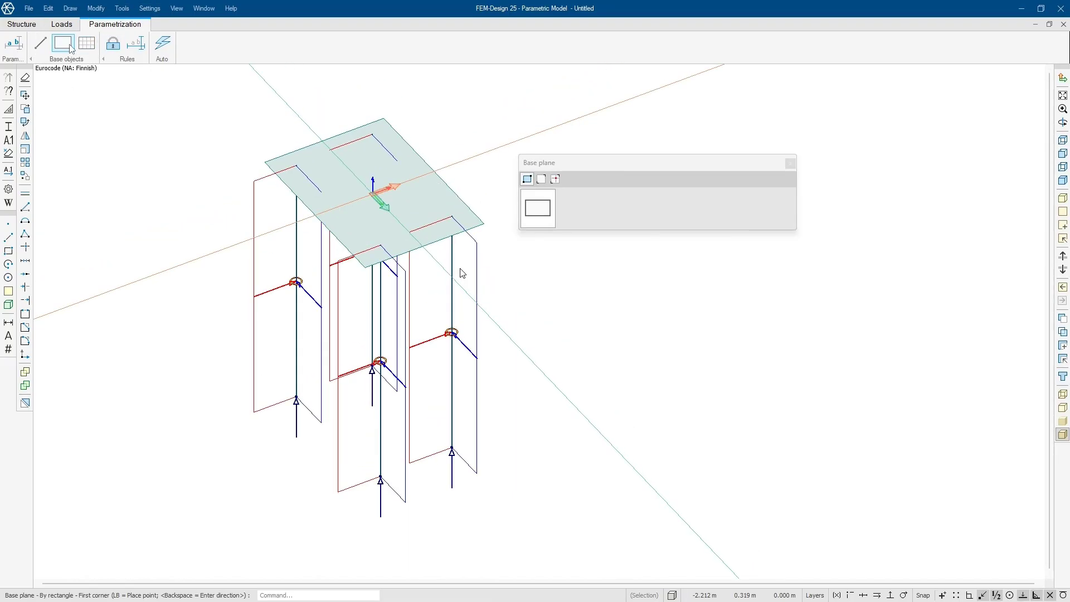
pyautogui.click(77, 128)
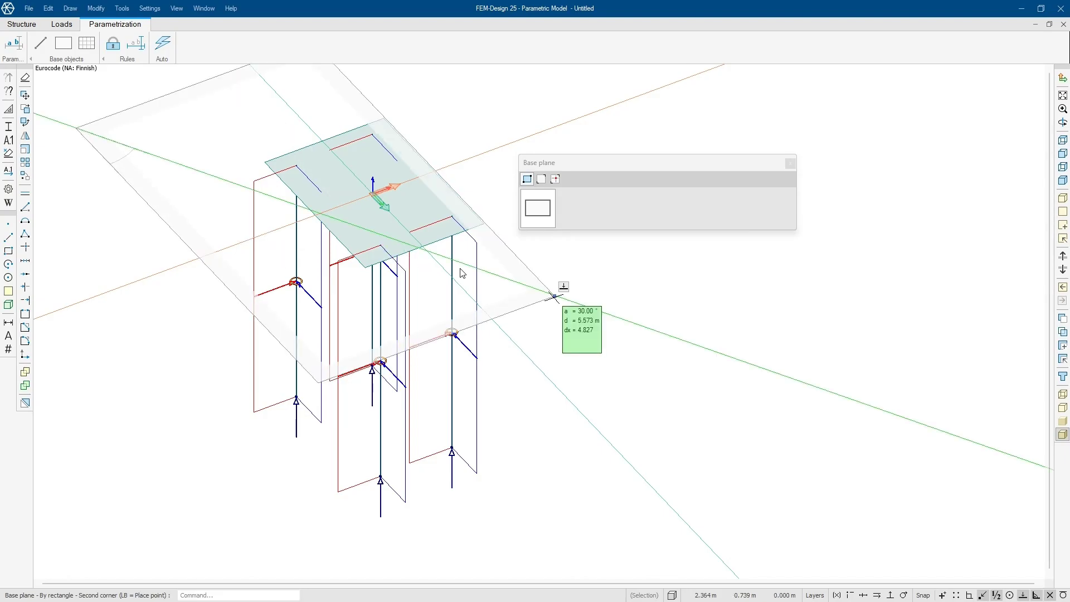
pyautogui.click(666, 300)
pyautogui.rightClick(747, 314)
pyautogui.press('Escape')
pyautogui.press('Escape')
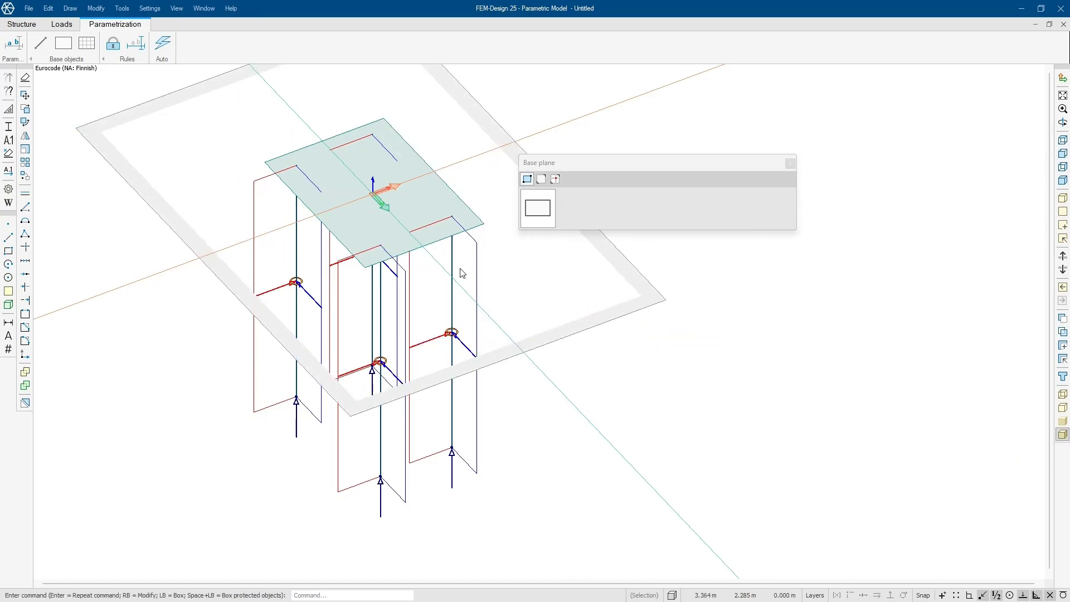
# Step: Copy the horizontal base plane from the slab level down to the bottom of the columns
pyautogui.rightClick(730, 304)
pyautogui.click(797, 299)
pyautogui.click(652, 299)
pyautogui.click(484, 224)
pyautogui.click(452, 448)
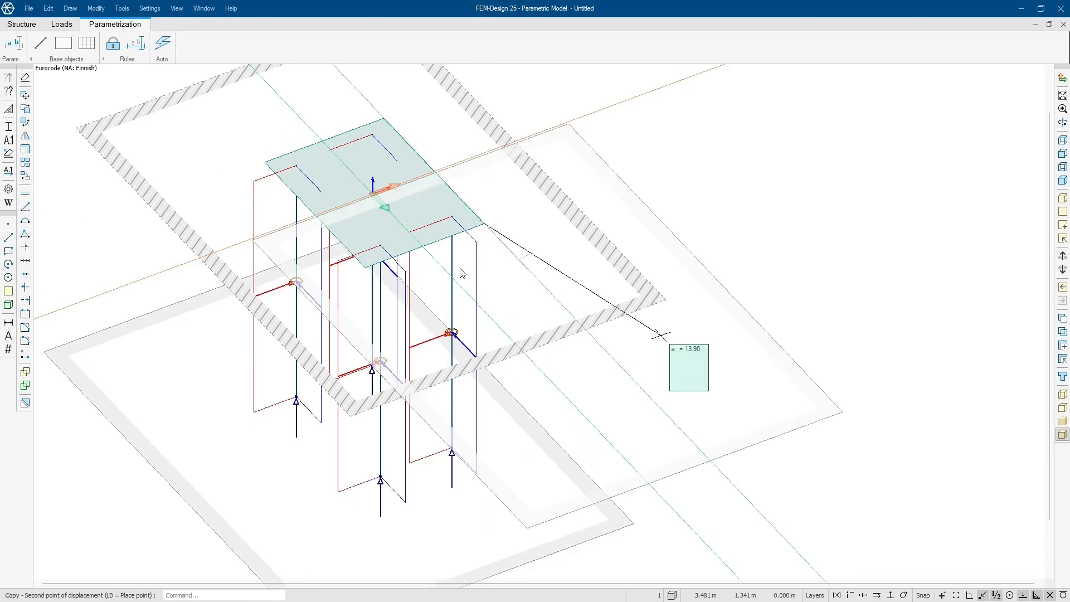
pyautogui.press('Escape')
pyautogui.press('Escape')
# Step: Rotate the user coordinate system to a vertical plane and draw a rectangular base plane through the slab's centre, enclosing the structure's full height
pyautogui.click(1063, 78)
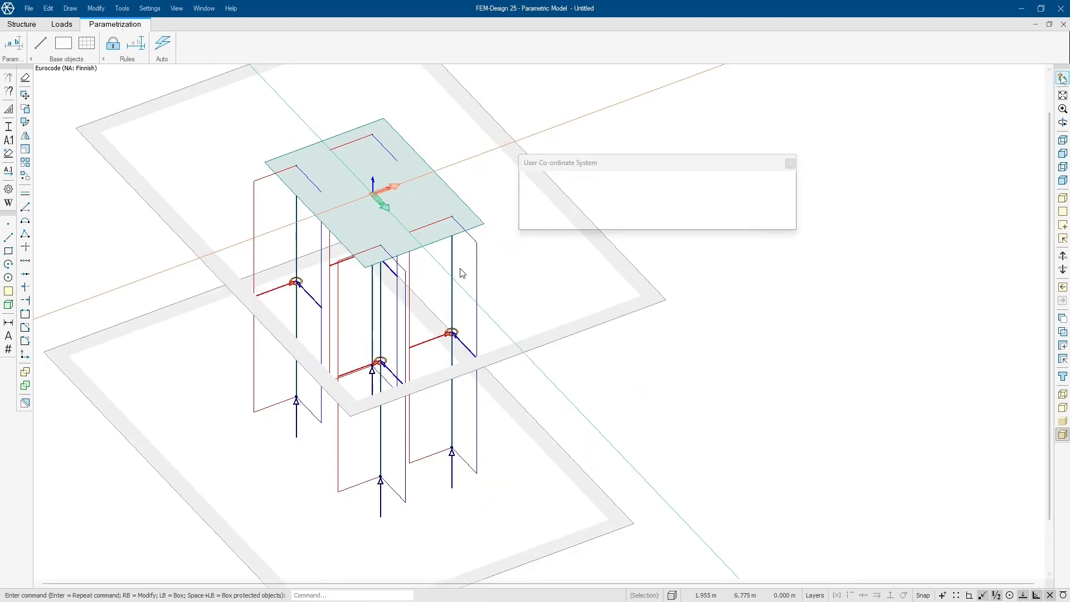
pyautogui.click(615, 179)
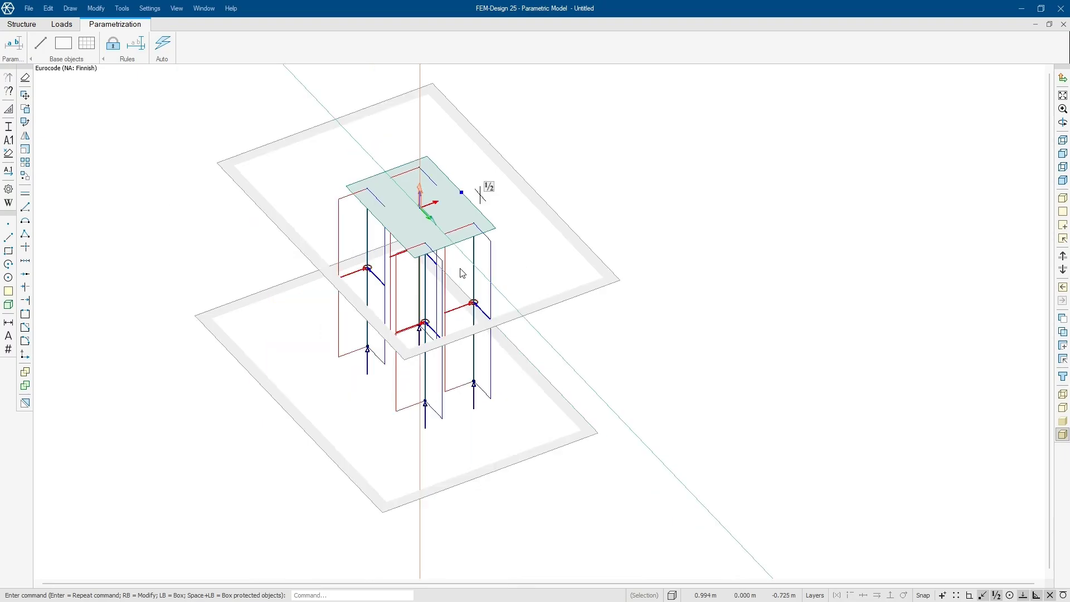
pyautogui.click(64, 44)
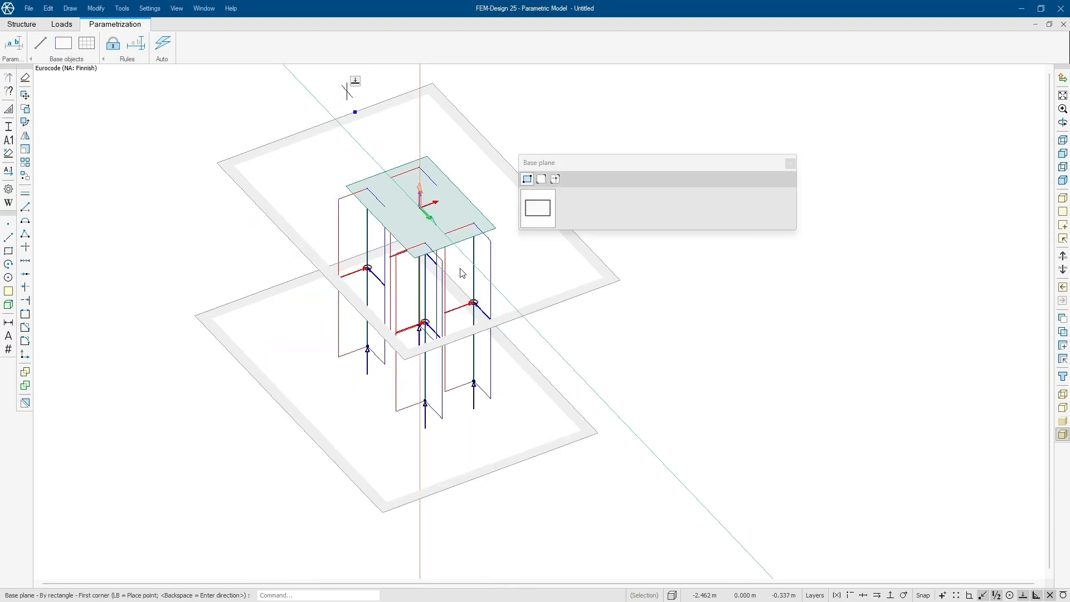
pyautogui.click(347, 72)
pyautogui.click(507, 508)
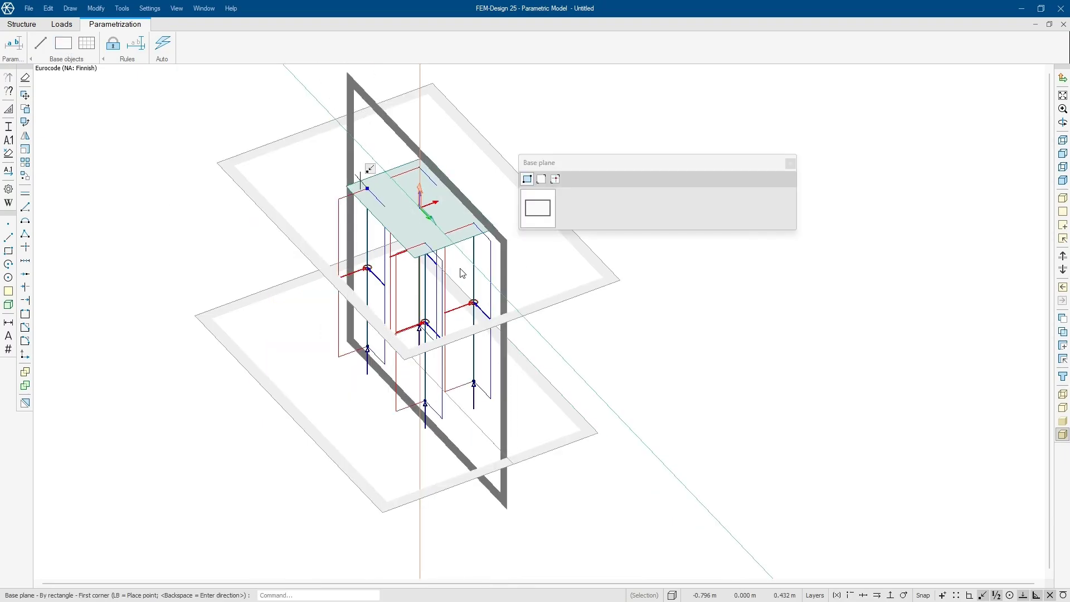
pyautogui.press('Escape')
# Step: Copy the vertical base plane onto both parallel column rows and both parallel slab edges
pyautogui.rightClick(567, 109)
pyautogui.click(603, 145)
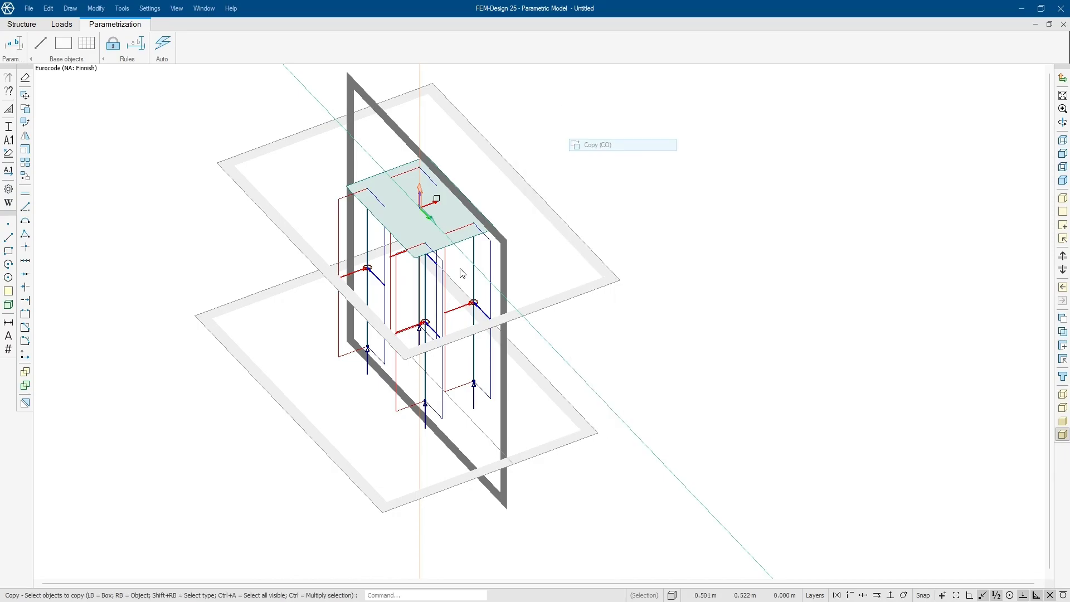
pyautogui.rightClick(499, 238)
pyautogui.click(448, 248)
pyautogui.click(475, 224)
pyautogui.click(497, 228)
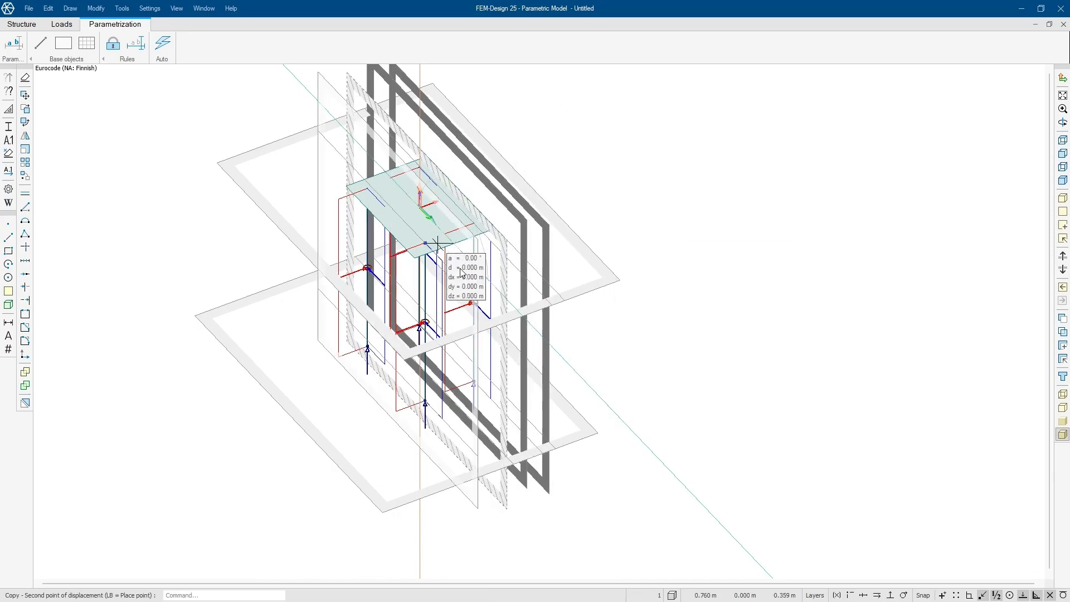
pyautogui.click(419, 241)
pyautogui.click(415, 257)
pyautogui.press('Escape')
pyautogui.press('Escape')
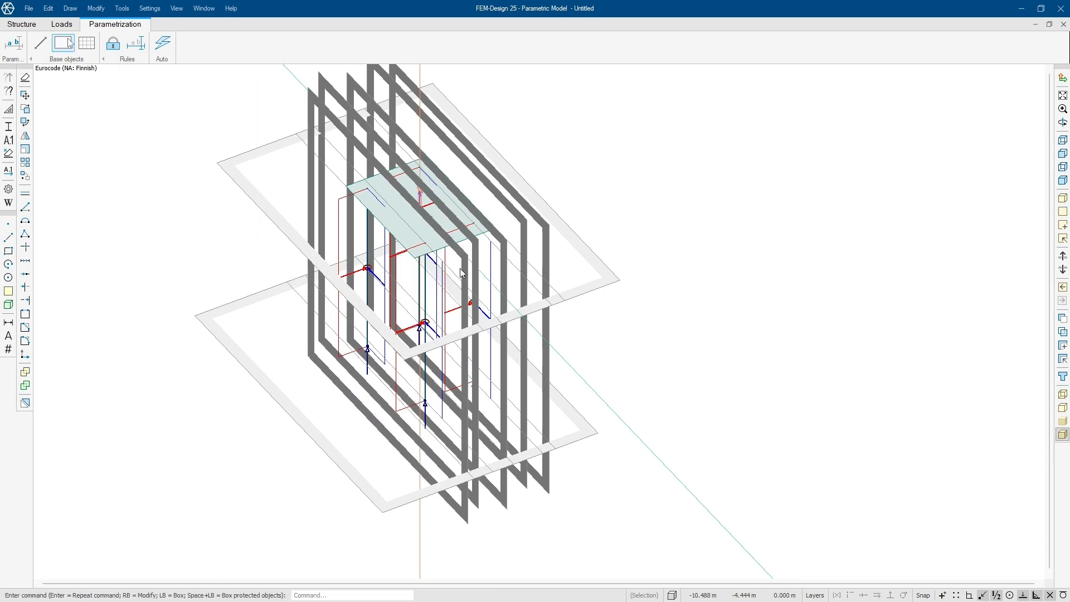
# Step: Rotate the user coordinate system to the perpendicular vertical plane and draw a second rectangular base plane through the slab's centre
pyautogui.click(68, 40)
pyautogui.click(1063, 77)
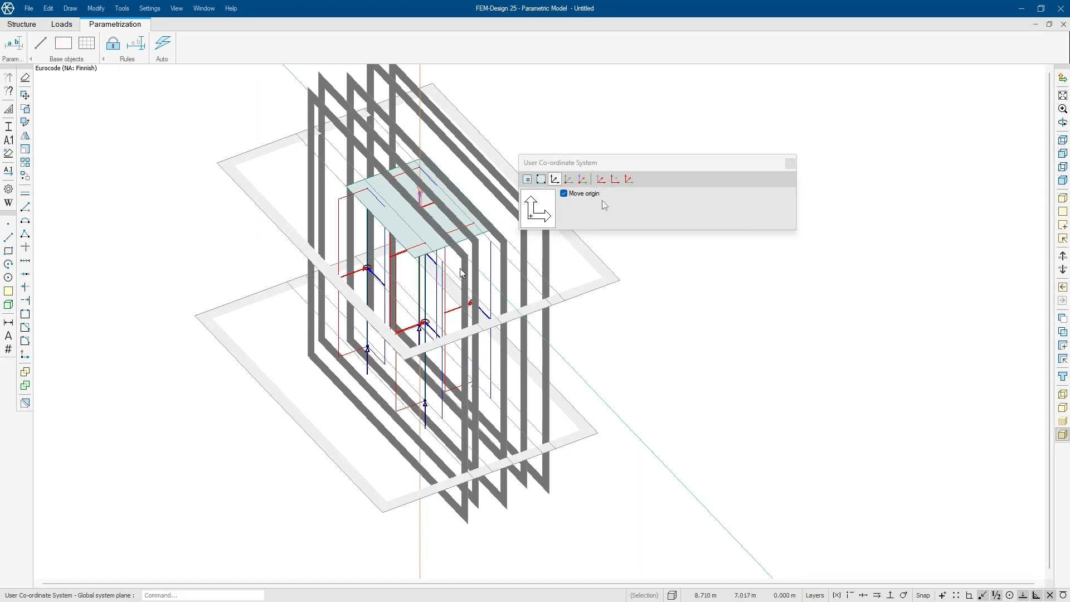
pyautogui.click(627, 179)
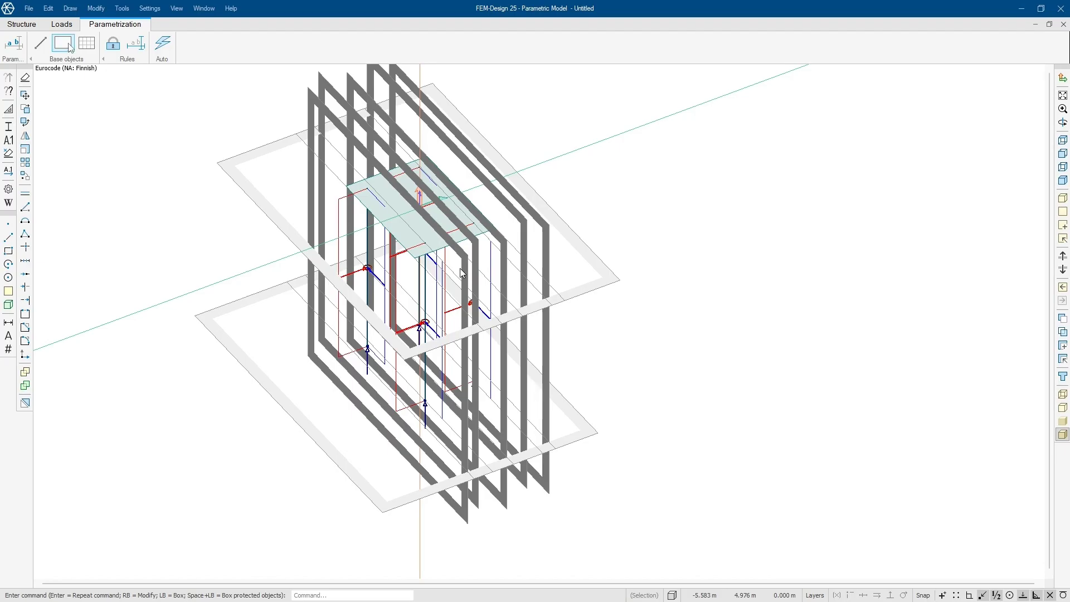
pyautogui.click(191, 118)
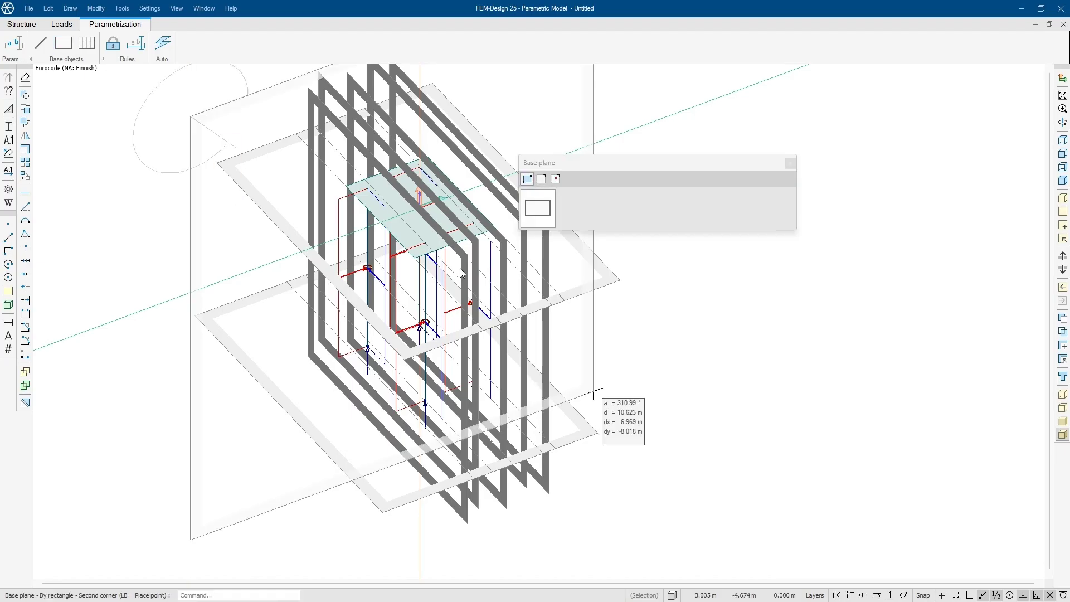
pyautogui.click(648, 447)
# Step: Copy the perpendicular base plane onto the other column rows and slab edges, and turn the solid display on
pyautogui.rightClick(729, 295)
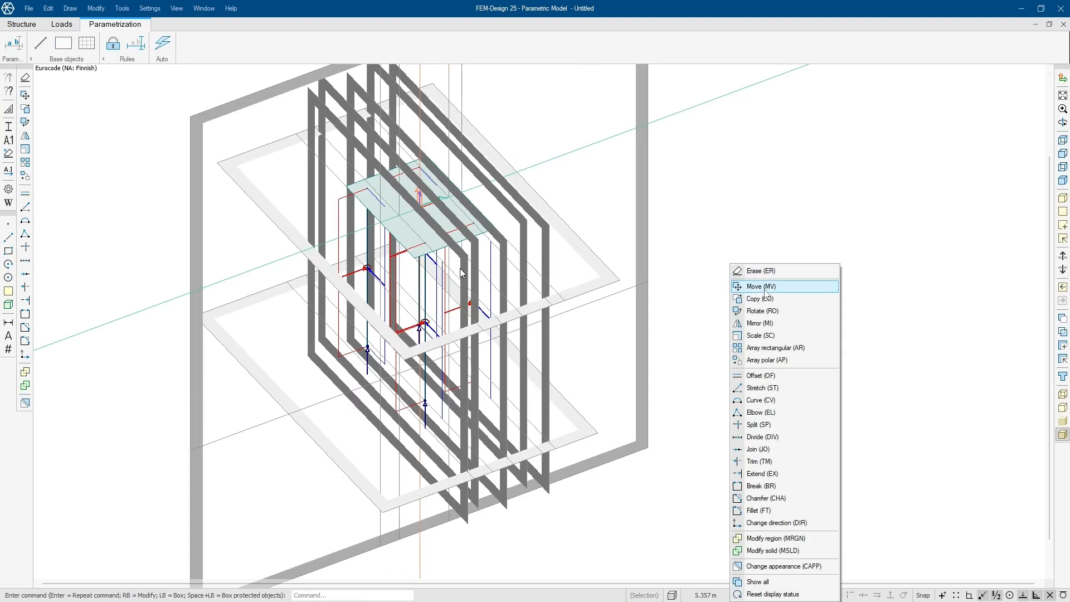
pyautogui.click(759, 299)
pyautogui.click(186, 144)
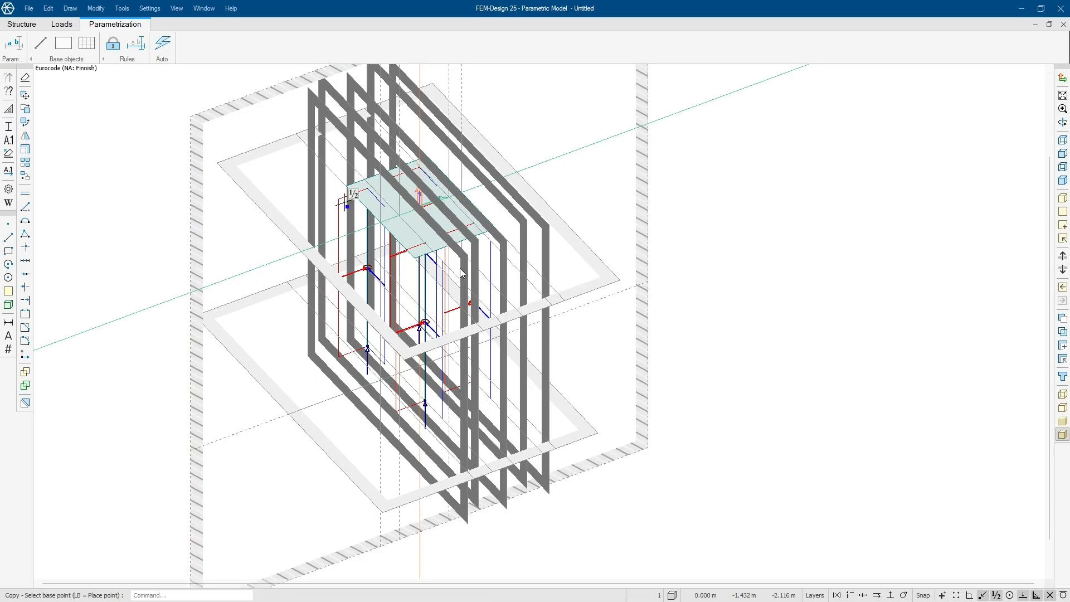
pyautogui.click(380, 223)
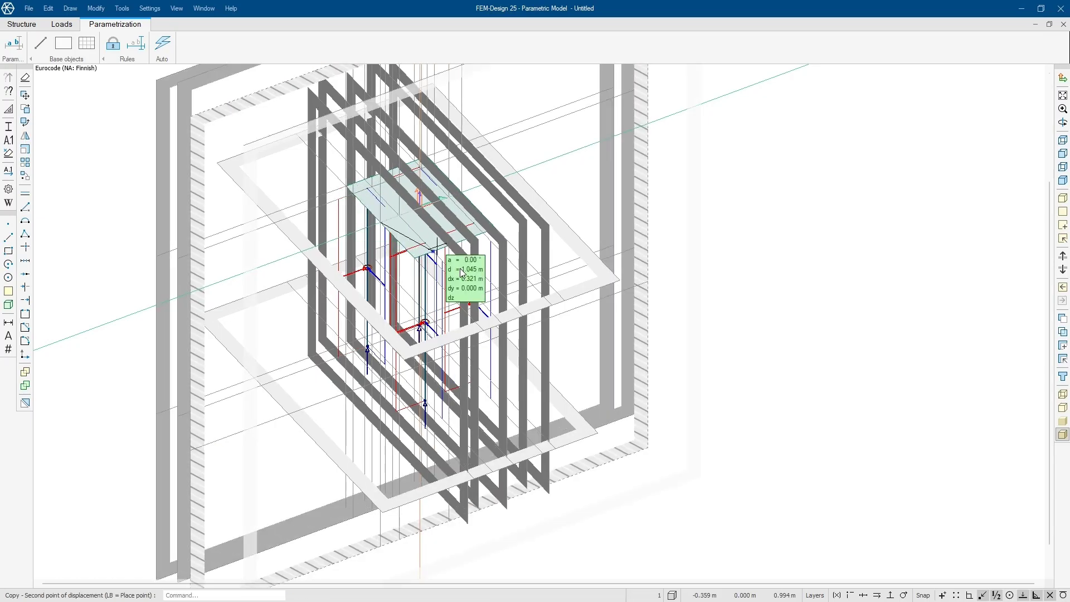
pyautogui.click(461, 272)
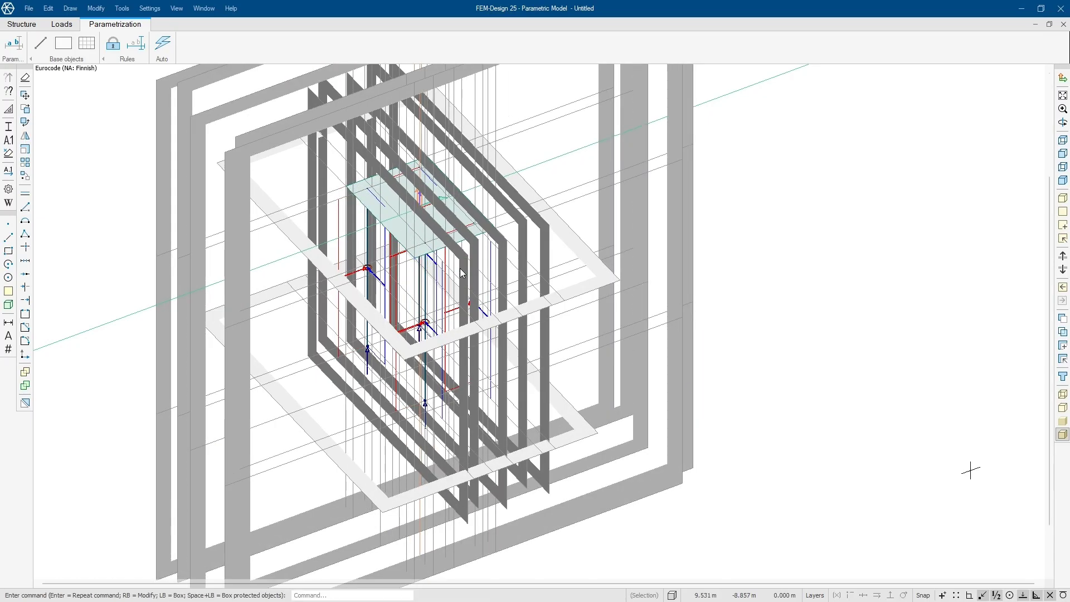
pyautogui.click(1062, 377)
pyautogui.moveTo(746, 410)
pyautogui.keyDown('shift'); pyautogui.mouseDown(button='middle')
pyautogui.moveTo(601, 303)
pyautogui.moveTo(501, 329)
pyautogui.moveTo(743, 391)
pyautogui.mouseUp(button='middle'); pyautogui.keyUp('shift')
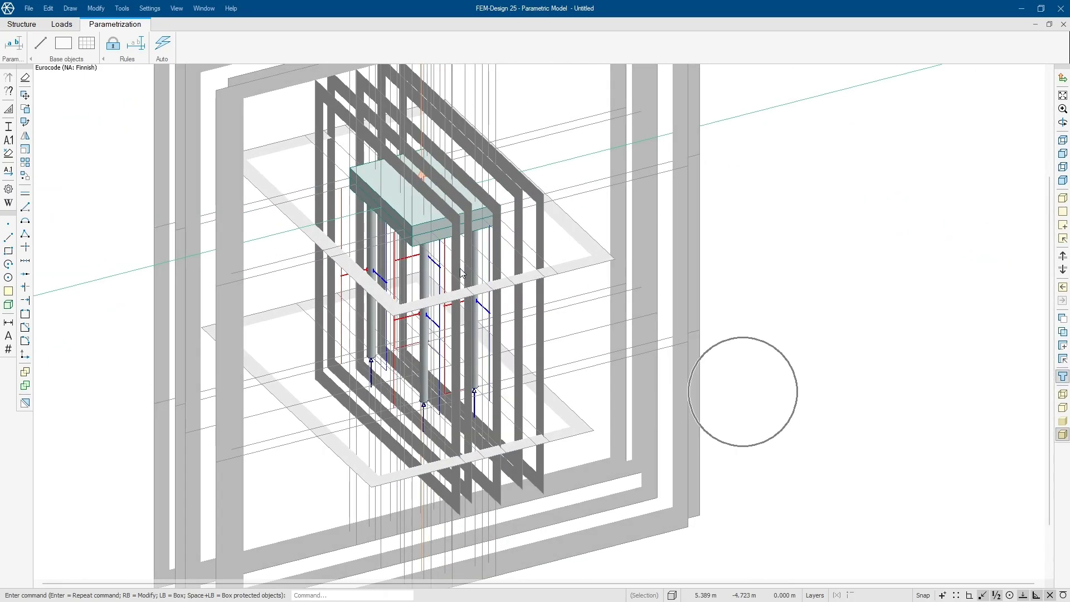
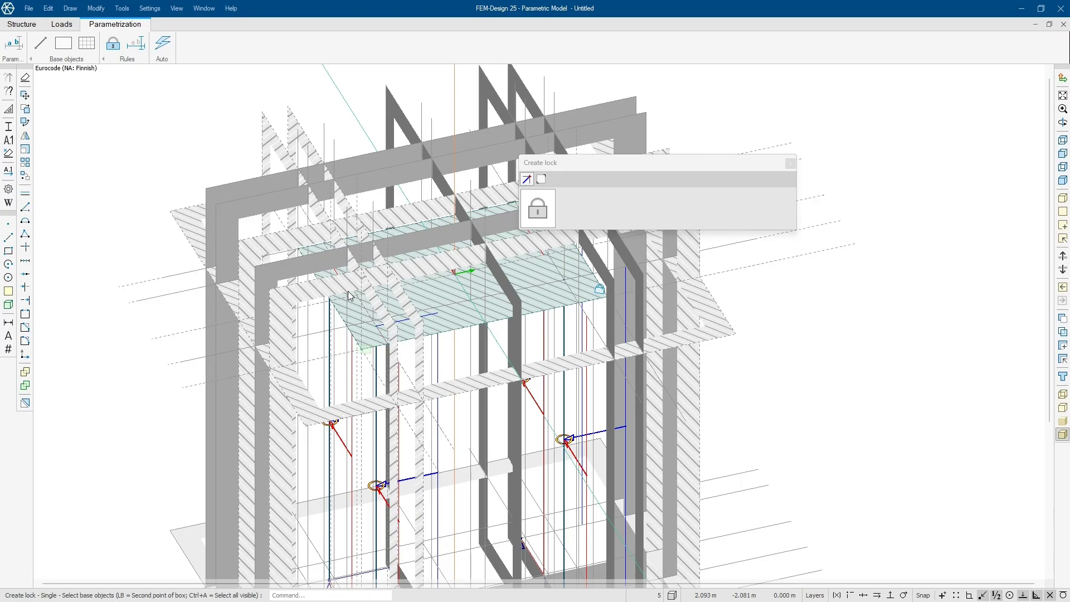
# Step: Try to lock the slab's corners to the base planes that cross at them
pyautogui.click(357, 346)
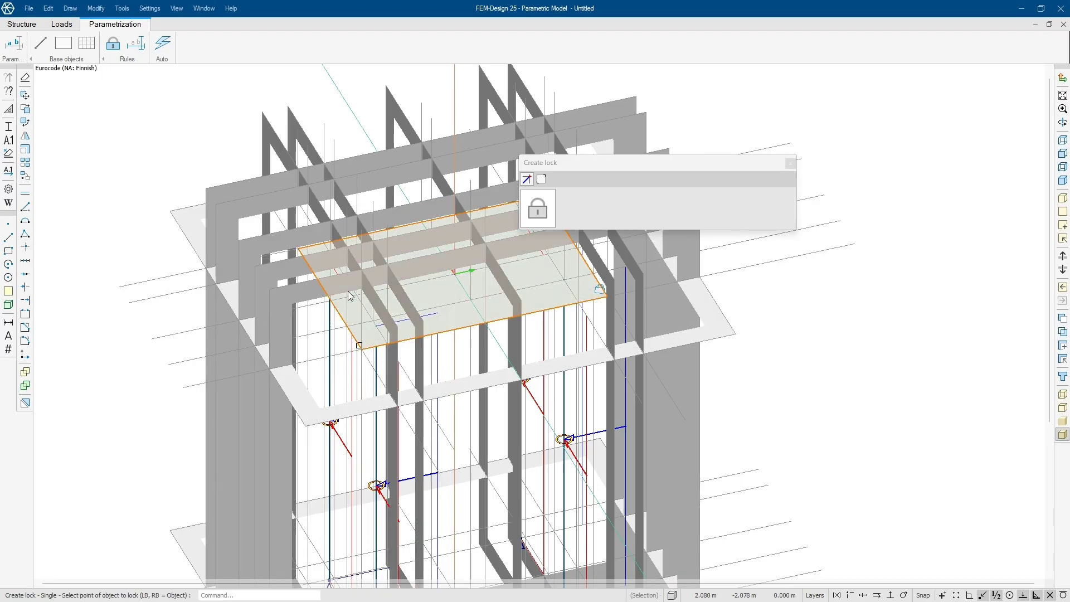
pyautogui.keyDown('alt'); pyautogui.moveTo(323, 276); pyautogui.dragTo(414, 273, button='middle'); pyautogui.keyUp('alt')
pyautogui.scroll(1, 349, 296)
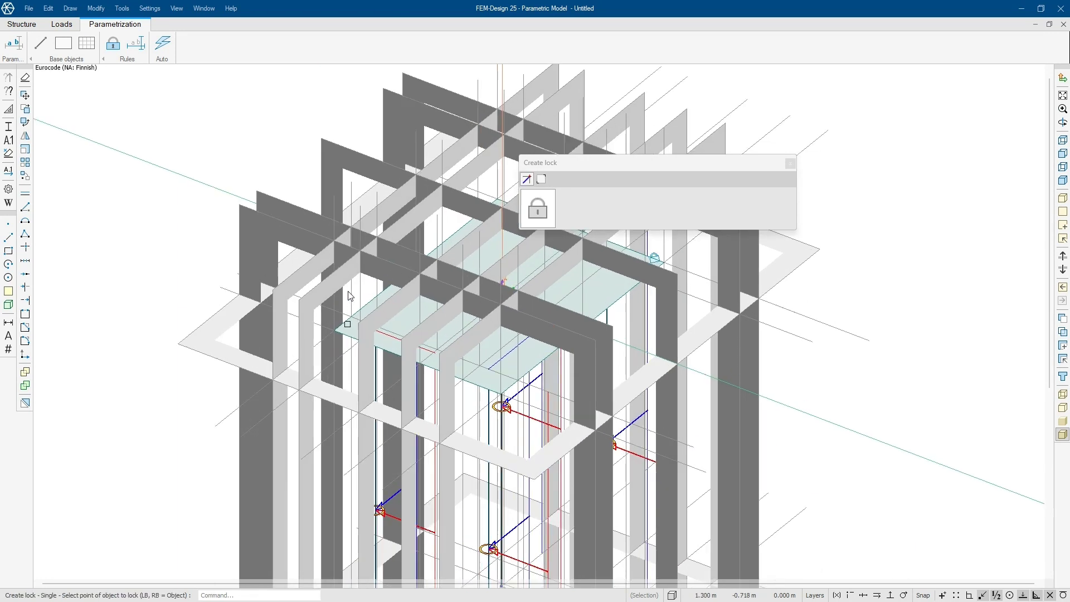
pyautogui.click(350, 295)
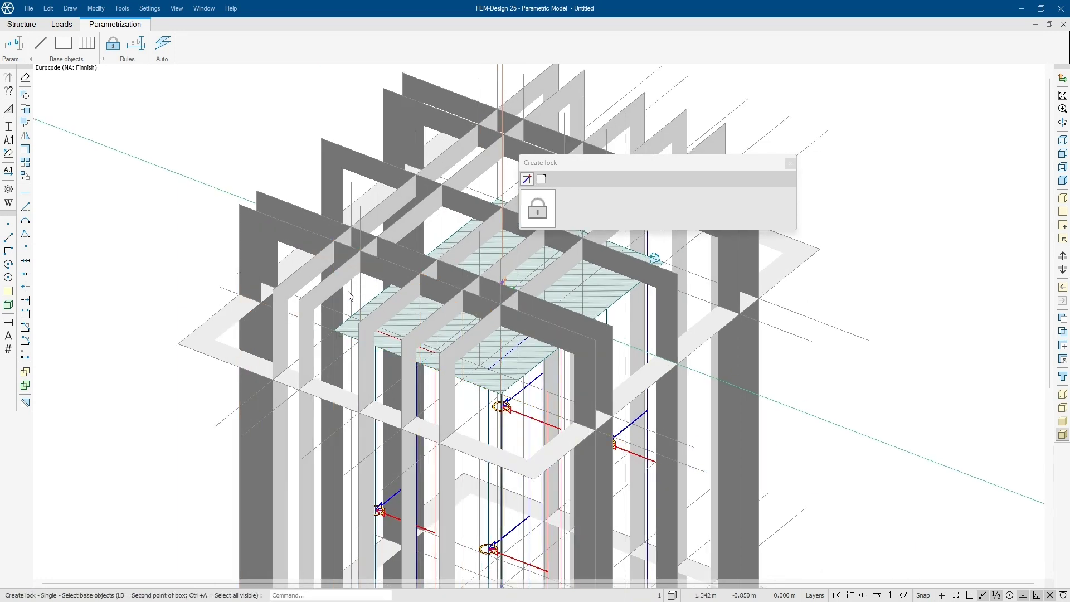
pyautogui.click(349, 295)
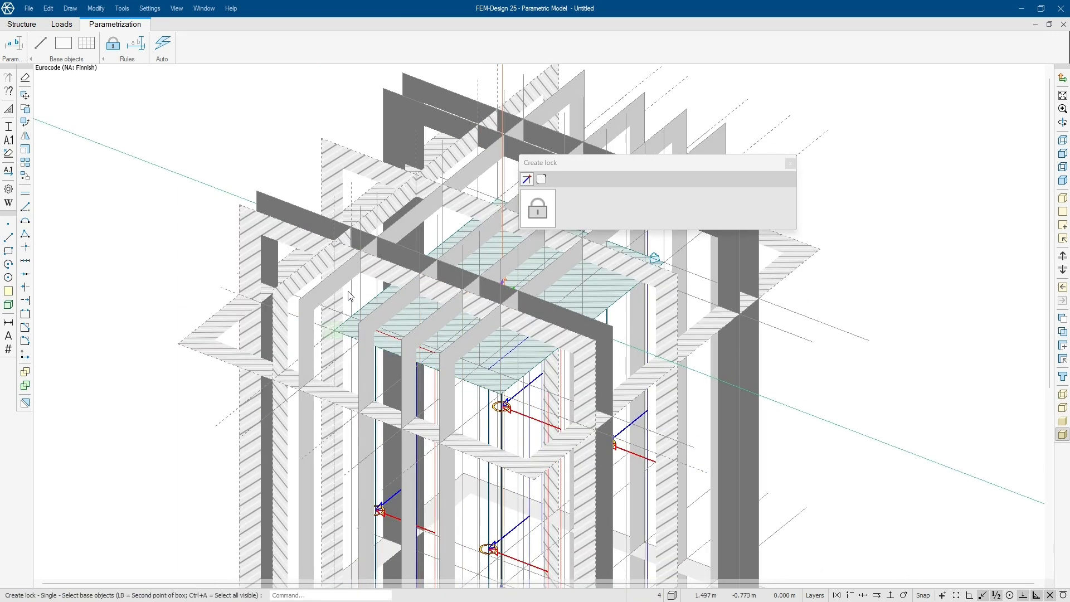
pyautogui.press('Return')
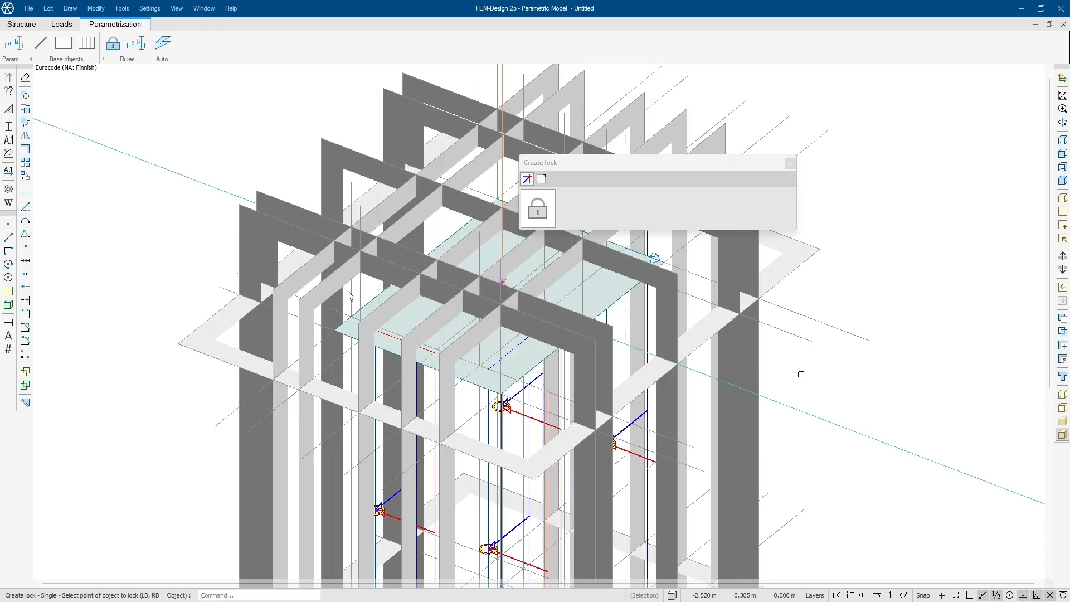
# Step: Hide all base planes, and show again only the horizontal slab plane and the two vertical planes crossing at the unlocked slab corner
pyautogui.click(1063, 317)
pyautogui.click(525, 180)
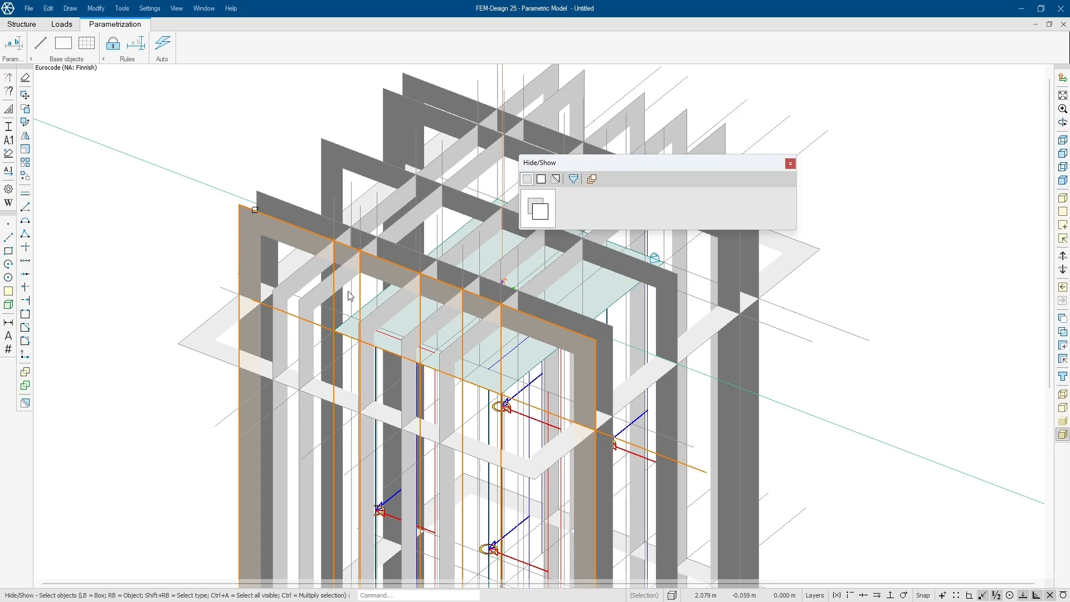
pyautogui.keyDown('shift'); pyautogui.rightClick(255, 210); pyautogui.keyUp('shift')
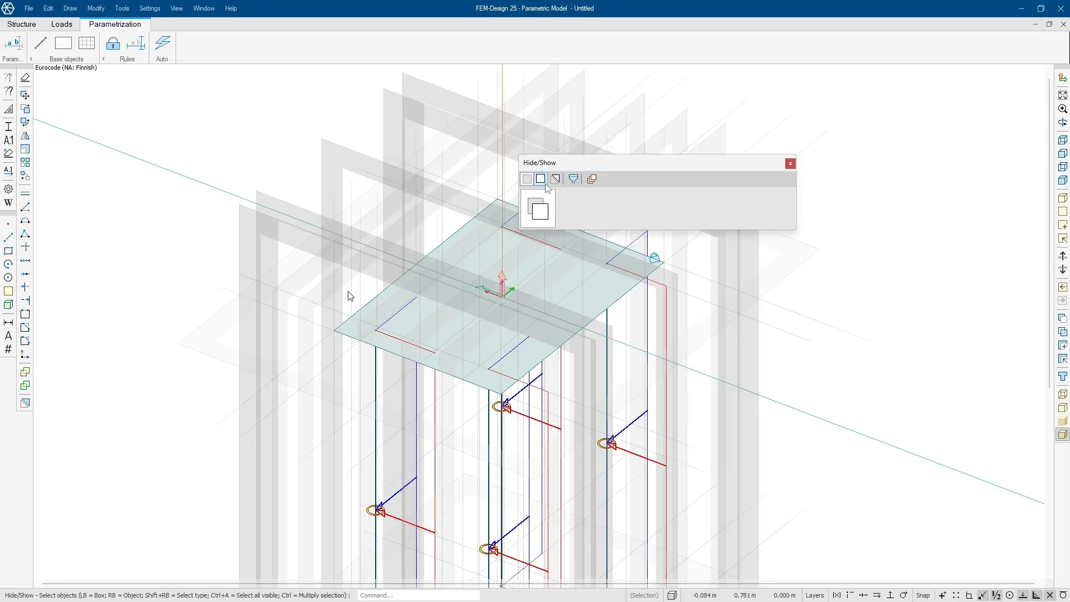
pyautogui.rightClick(245, 209)
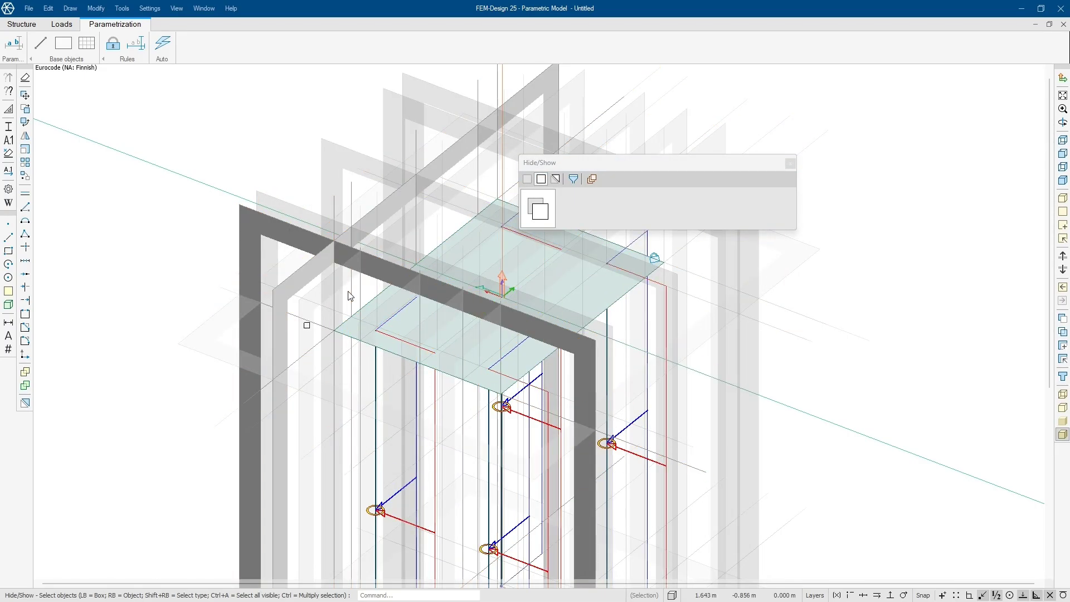
pyautogui.rightClick(202, 333)
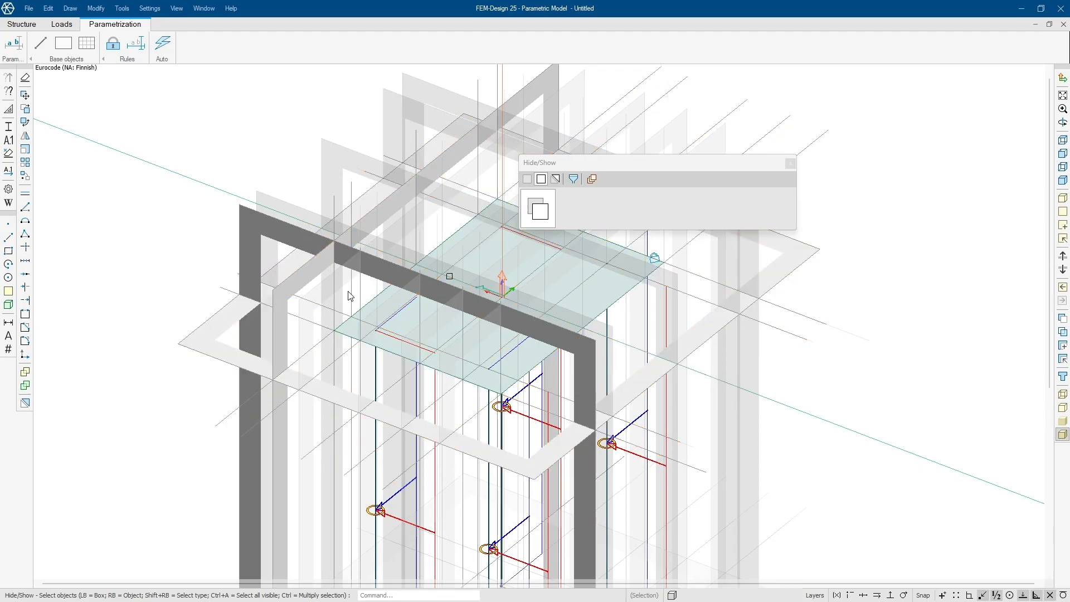
pyautogui.click(791, 164)
# Step: Lock the slab corner to the three visible base planes that intersect at it
pyautogui.click(116, 48)
pyautogui.click(349, 295)
pyautogui.click(322, 327)
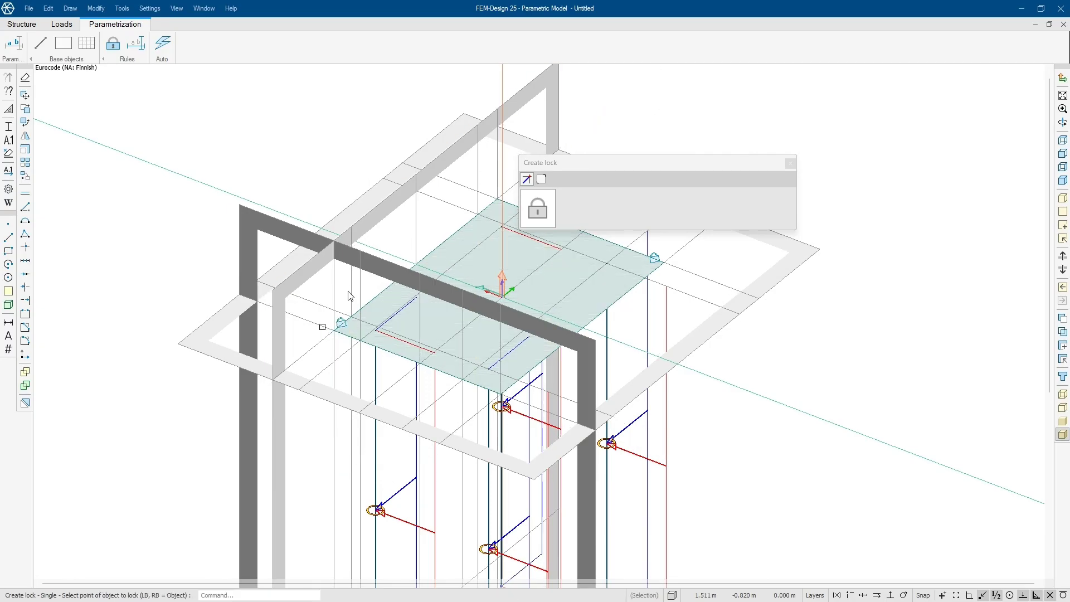
# Step: Show the hidden vertical base plane that runs along the slab's opposite edge
pyautogui.moveTo(521, 258); pyautogui.dragTo(408, 370, button='middle')
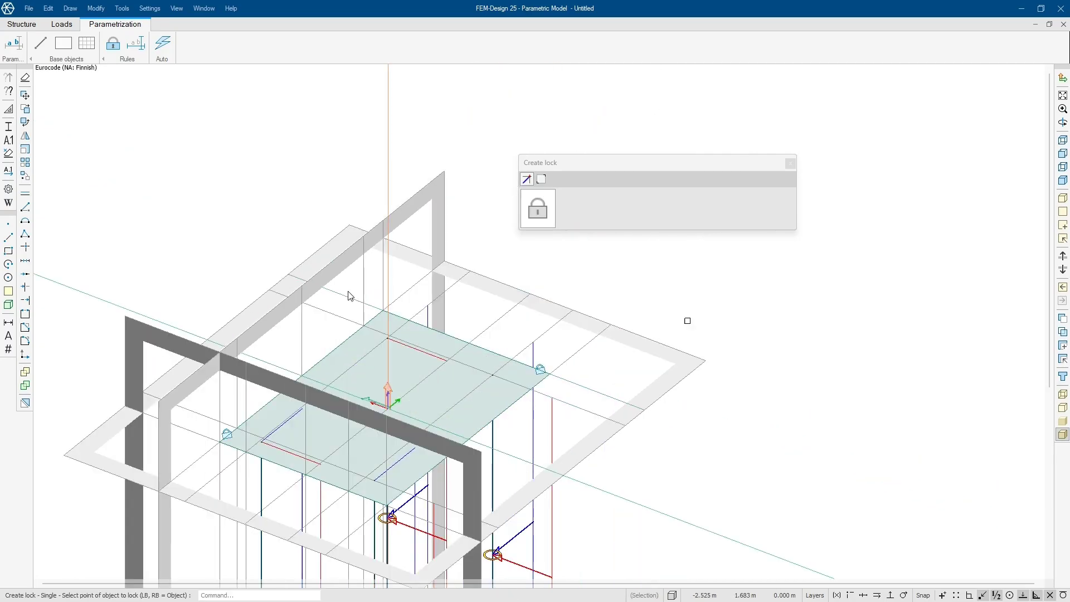
pyautogui.click(1063, 318)
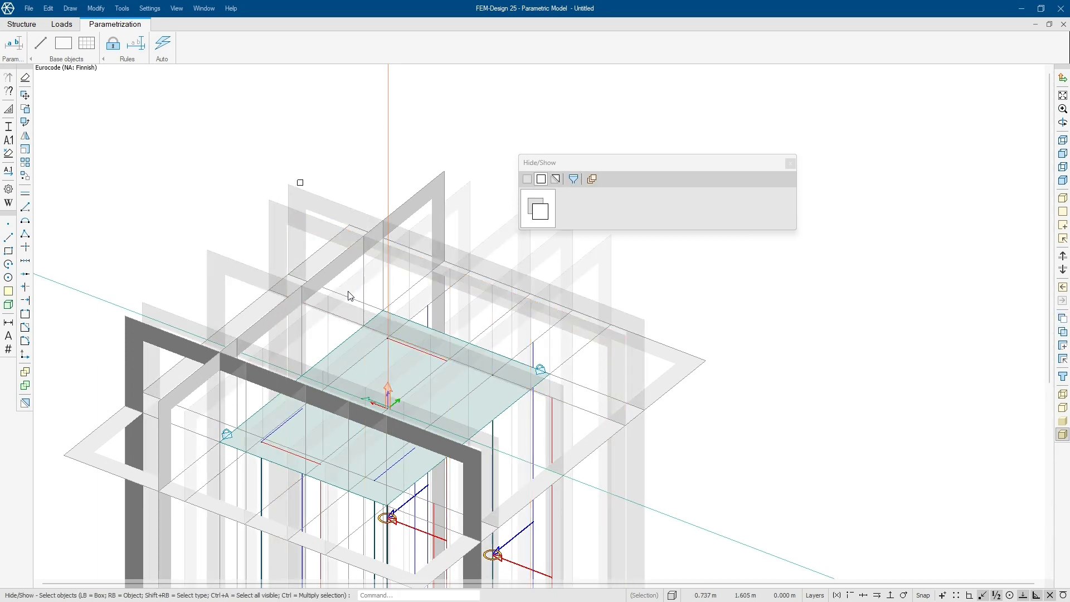
pyautogui.click(297, 189)
pyautogui.press('Return')
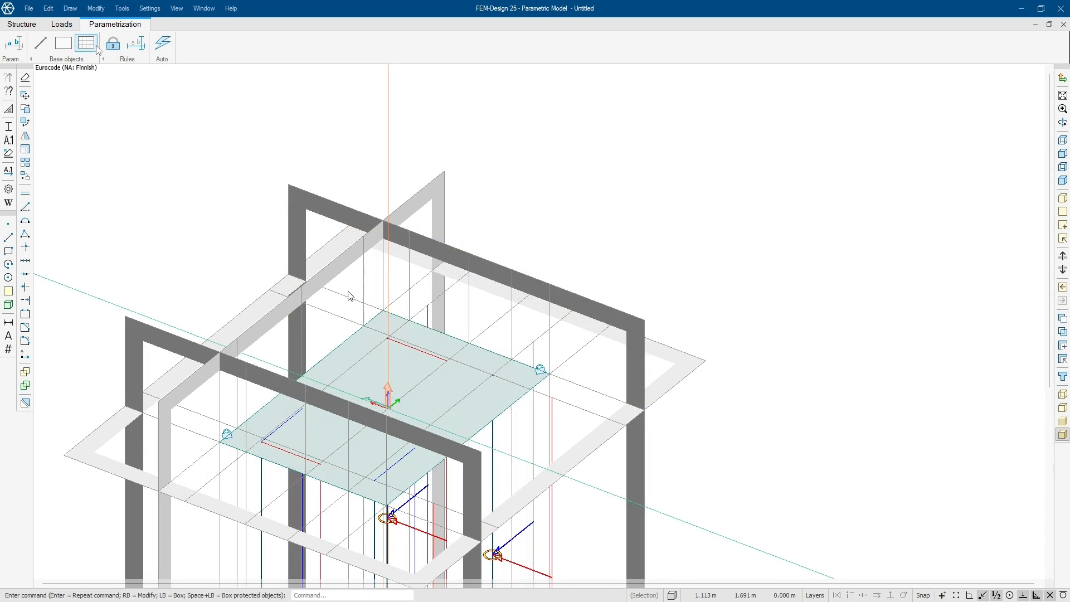
# Step: Lock the slab's unlocked back corner to the base planes that cross at it
pyautogui.click(350, 295)
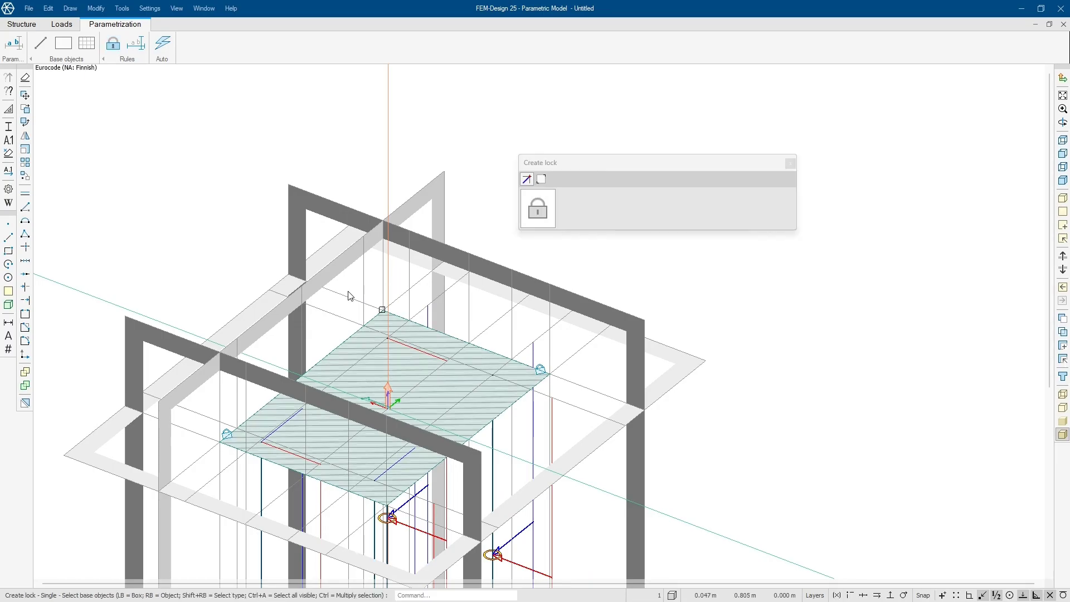
pyautogui.scroll(5, 350, 296)
pyautogui.press('Return')
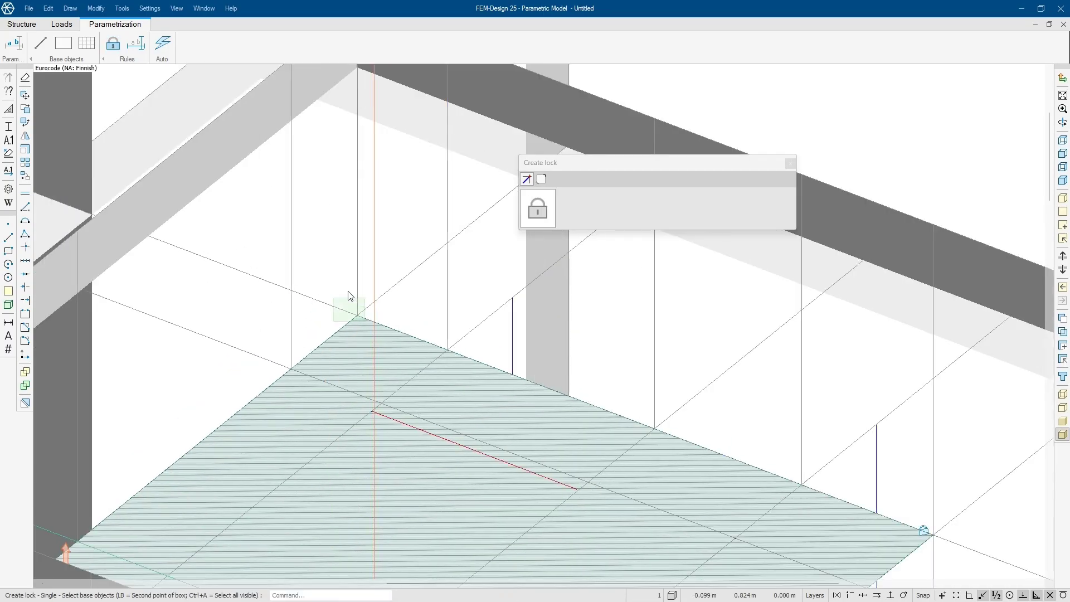
pyautogui.scroll(-5, 349, 296)
pyautogui.keyDown('shift'); pyautogui.moveTo(483, 459); pyautogui.dragTo(161, 440, button='middle'); pyautogui.keyUp('shift')
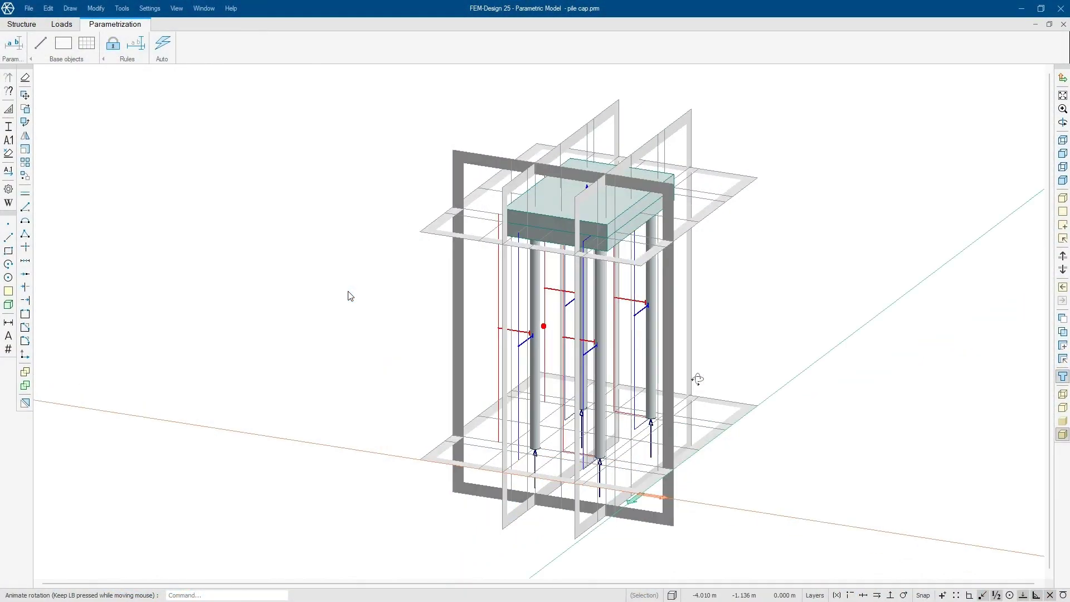
# Step: Move the vertical base plane beside the front pile about 0.14 m along the Y direction in the pile cap model
pyautogui.press('Escape')
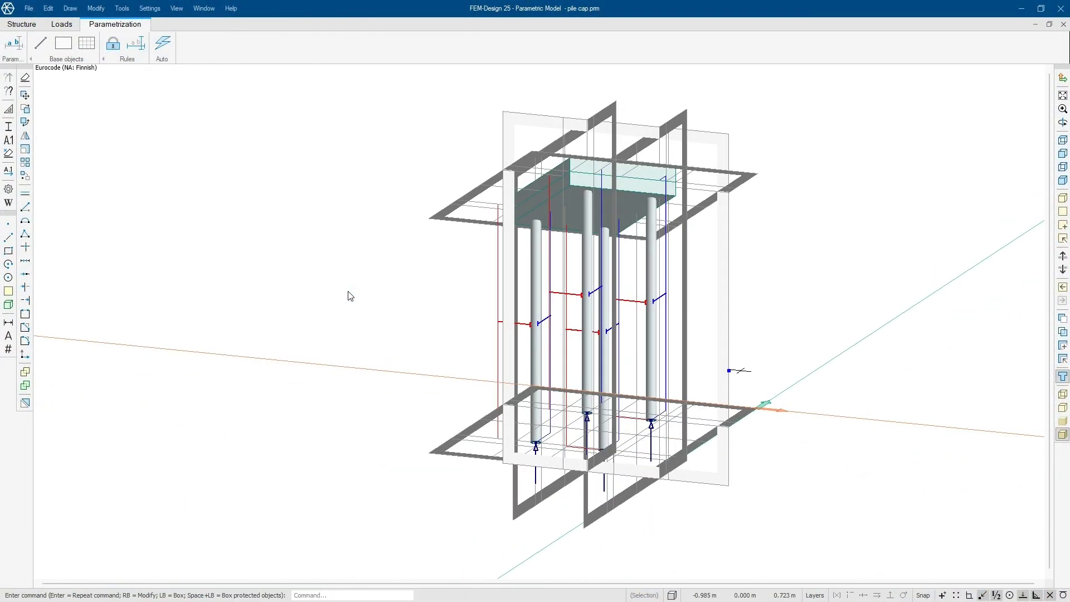
pyautogui.scroll(6, 658, 428)
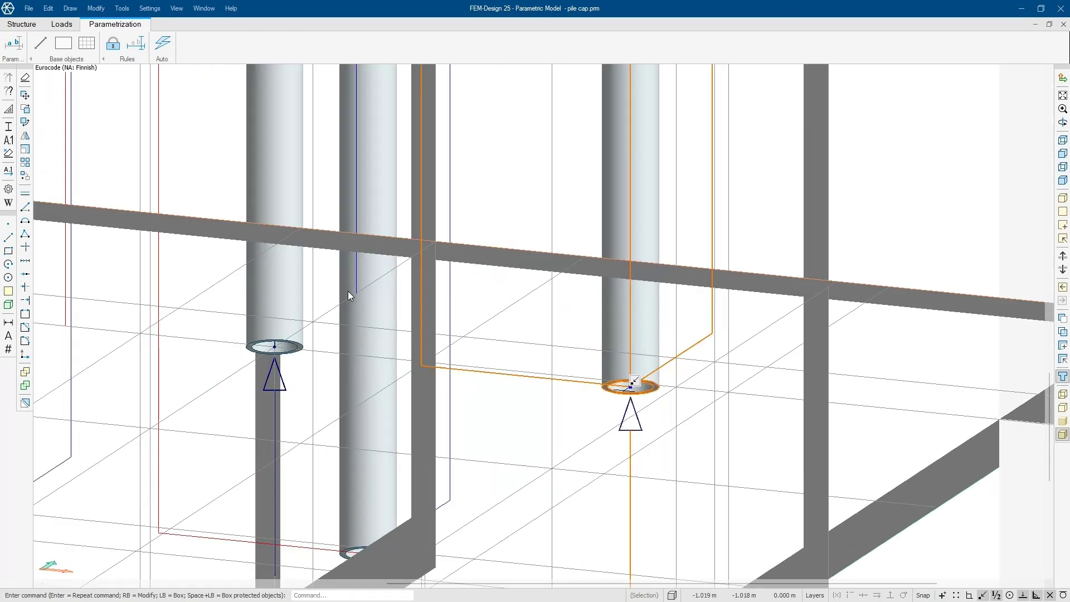
pyautogui.scroll(-4, 628, 385)
pyautogui.moveTo(724, 291)
pyautogui.mouseDown(button='middle')
pyautogui.moveTo(752, 417)
pyautogui.moveTo(780, 446)
pyautogui.moveTo(704, 307)
pyautogui.mouseUp(button='middle')
pyautogui.rightClick(744, 208)
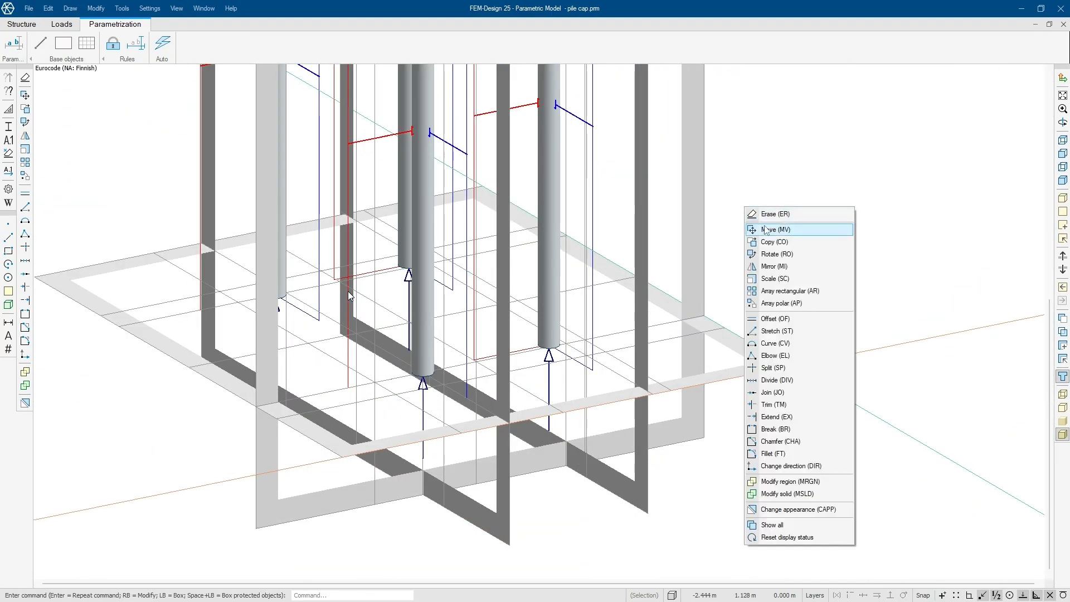
pyautogui.click(765, 227)
pyautogui.click(644, 498)
pyautogui.scroll(2, 649, 509)
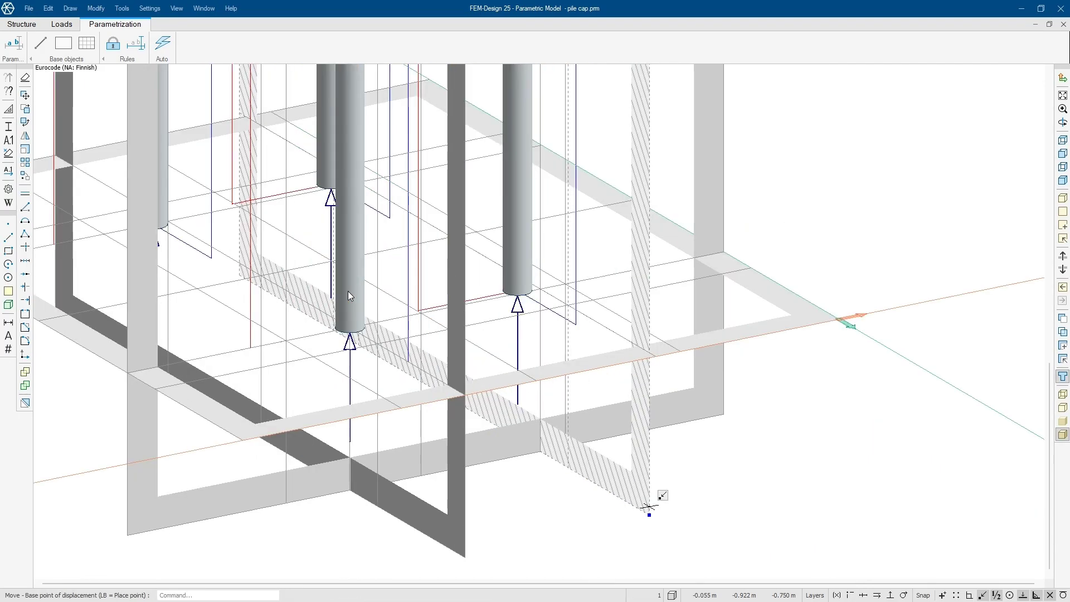
pyautogui.click(681, 510)
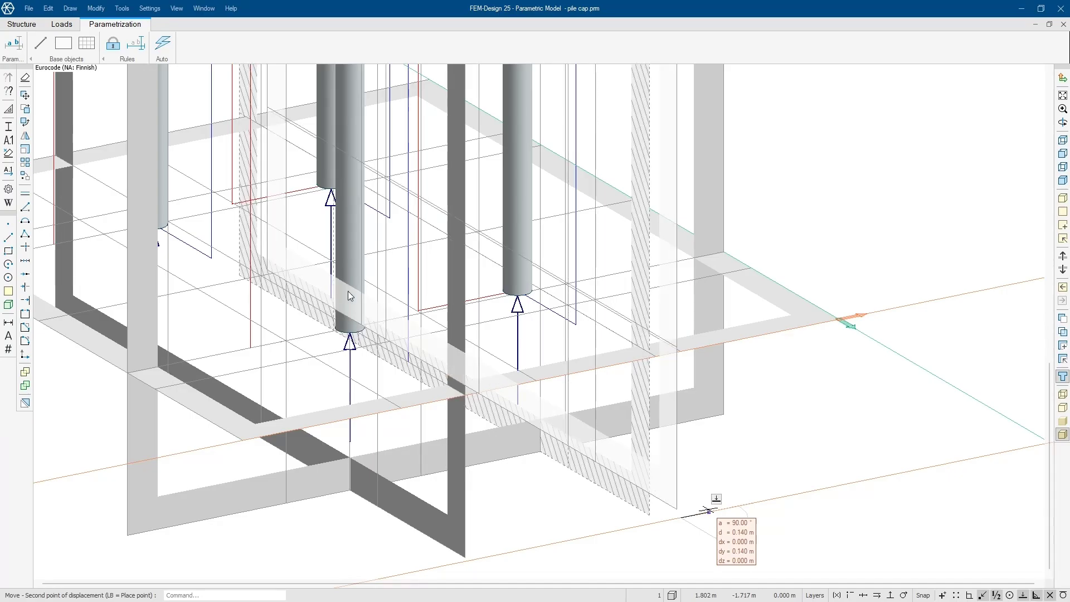
pyautogui.click(708, 510)
pyautogui.moveTo(675, 491); pyautogui.dragTo(642, 357, button='middle')
# Step: Lock the lower end of the pile's line support and its point support to the base planes crossing beside the pile
pyautogui.scroll(3, 564, 299)
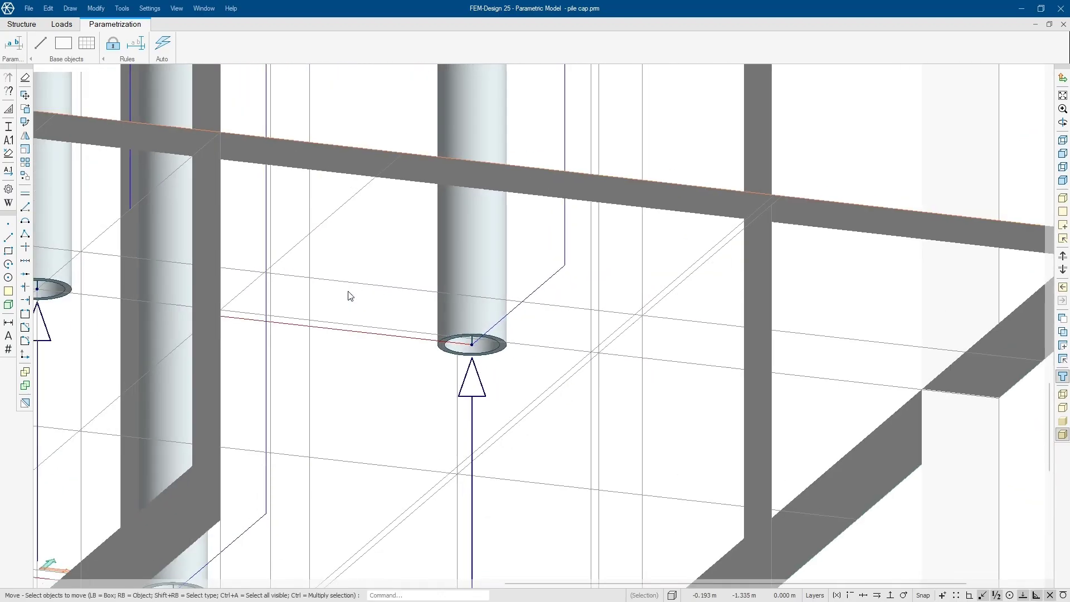
pyautogui.click(114, 43)
pyautogui.click(472, 344)
pyautogui.click(609, 390)
pyautogui.click(517, 319)
pyautogui.click(472, 344)
pyautogui.click(636, 393)
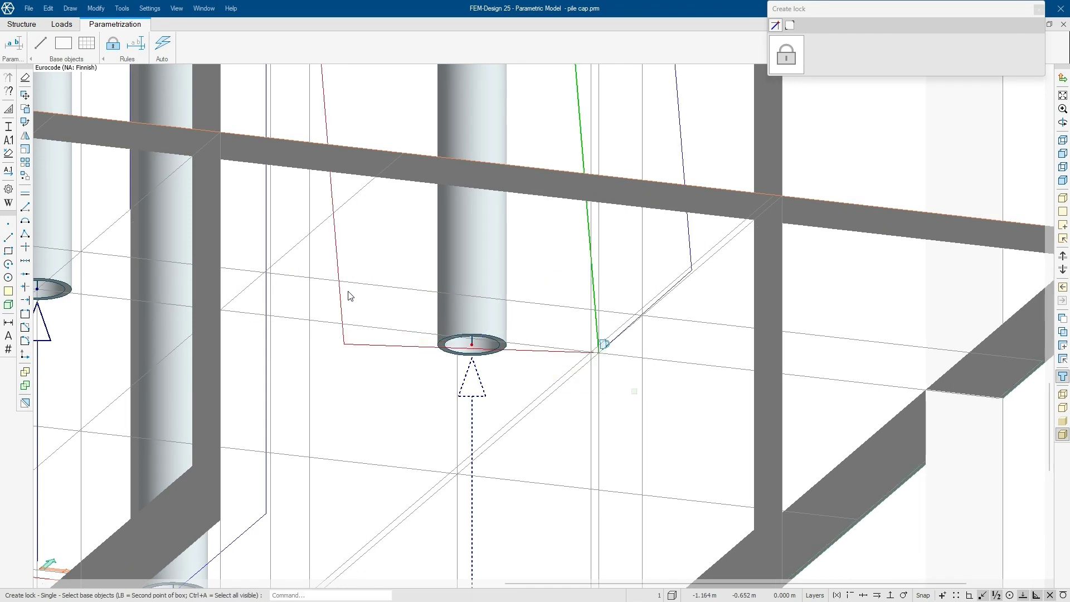
pyautogui.click(563, 346)
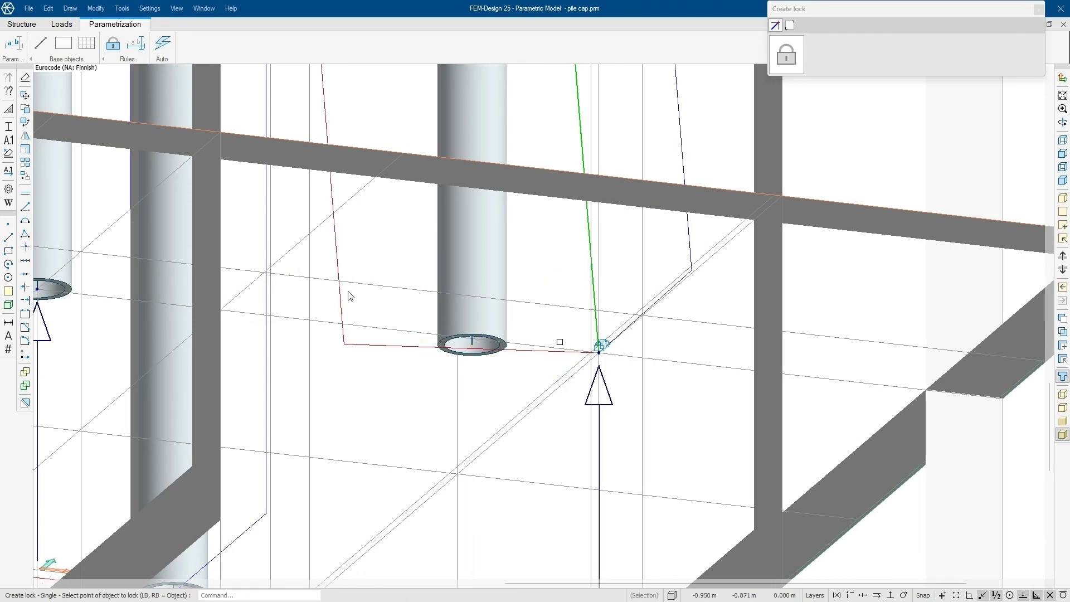
# Step: Lock the pile's own lower end to the same intersecting base planes as its supports
pyautogui.click(472, 343)
pyautogui.click(634, 369)
pyautogui.click(559, 335)
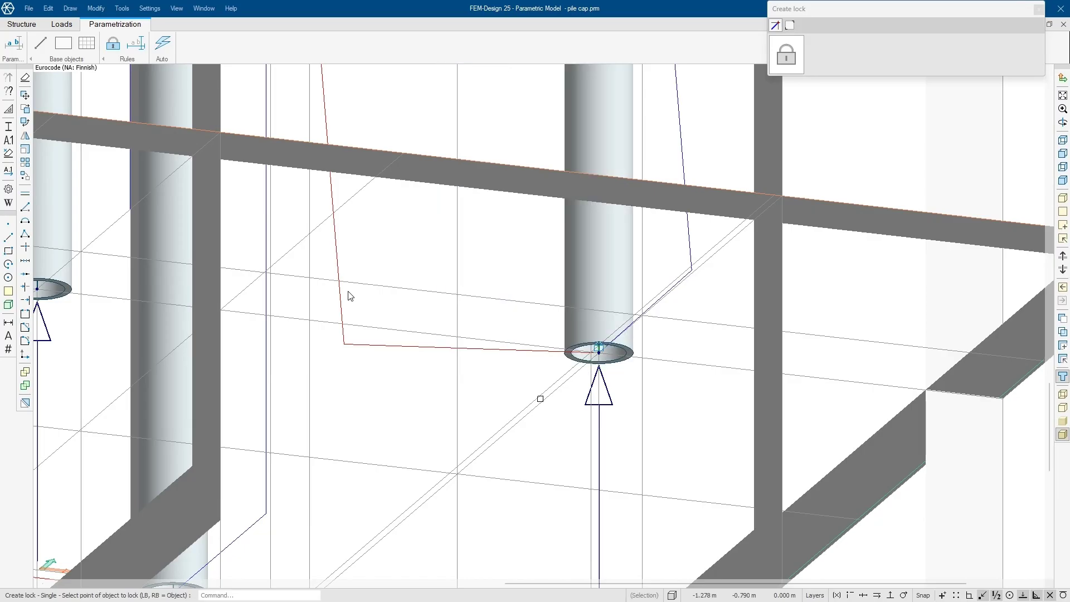
pyautogui.scroll(-5, 623, 366)
pyautogui.keyDown('alt'); pyautogui.moveTo(732, 313); pyautogui.dragTo(703, 488, button='middle'); pyautogui.keyUp('alt')
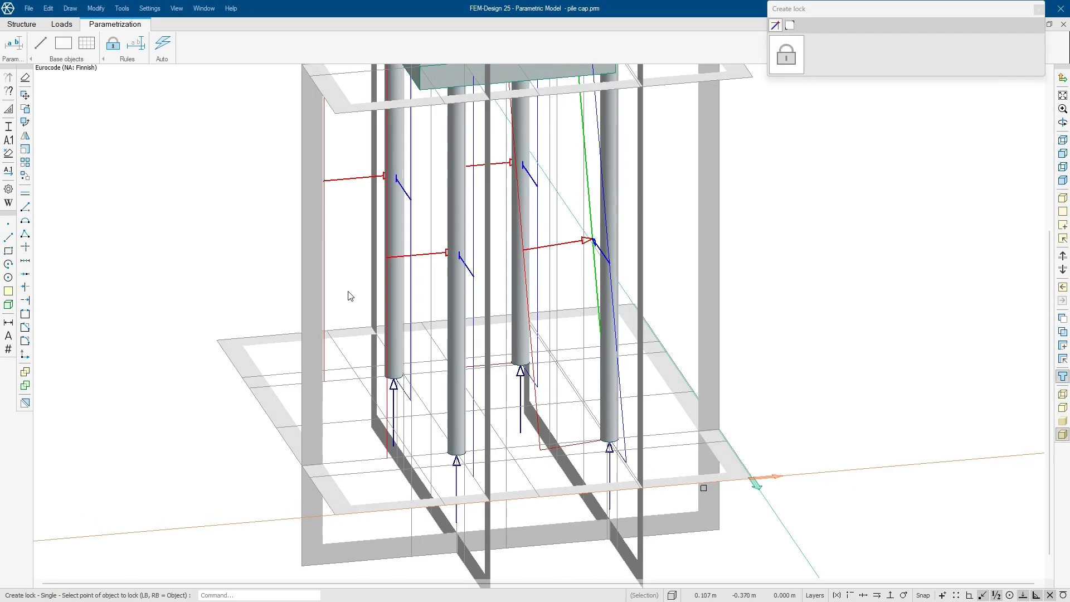
pyautogui.press('Escape')
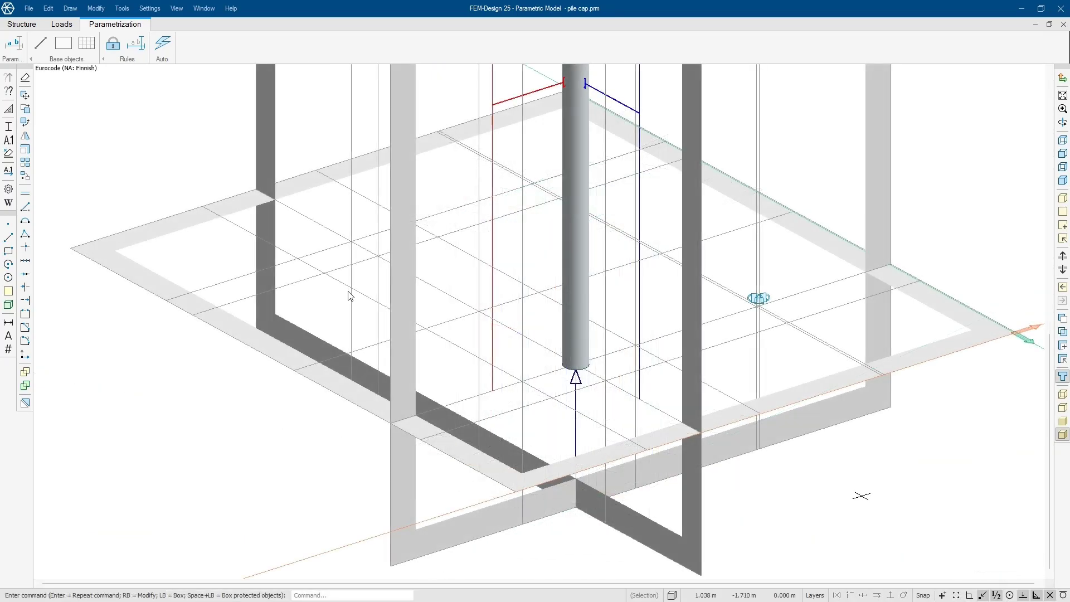
# Step: Hide the supports of the remaining visible pile, leaving the pile and its base planes displayed
pyautogui.moveTo(860, 495); pyautogui.dragTo(834, 449)
pyautogui.moveTo(769, 478); pyautogui.dragTo(738, 482)
pyautogui.rightClick(738, 482)
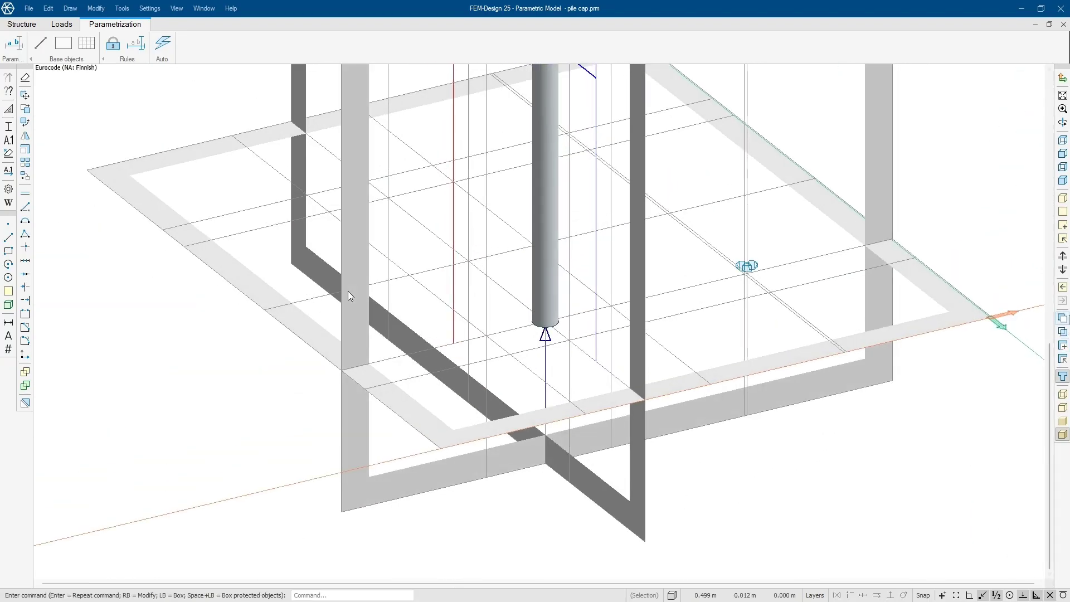
pyautogui.click(1062, 318)
pyautogui.click(775, 26)
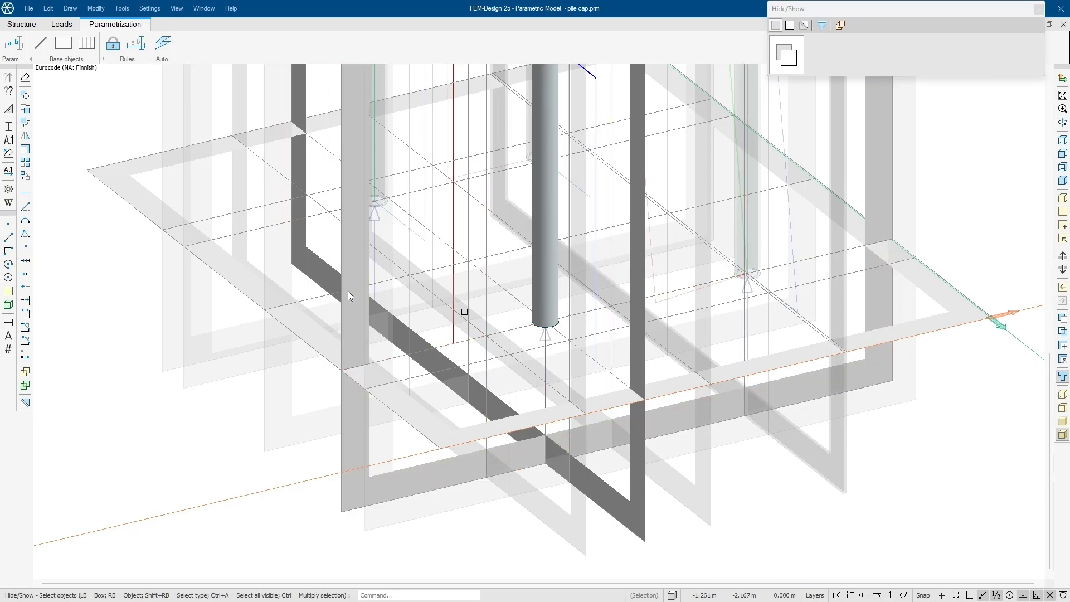
pyautogui.click(1039, 10)
pyautogui.keyDown('alt'); pyautogui.moveTo(640, 445); pyautogui.dragTo(643, 277, button='middle'); pyautogui.keyUp('alt')
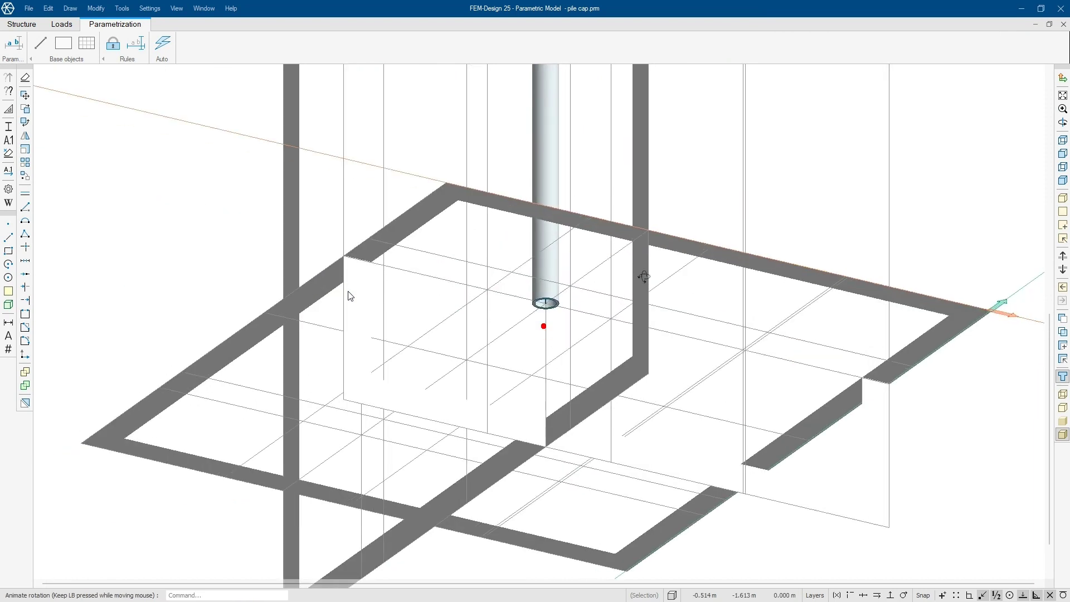
pyautogui.press('ctrl')
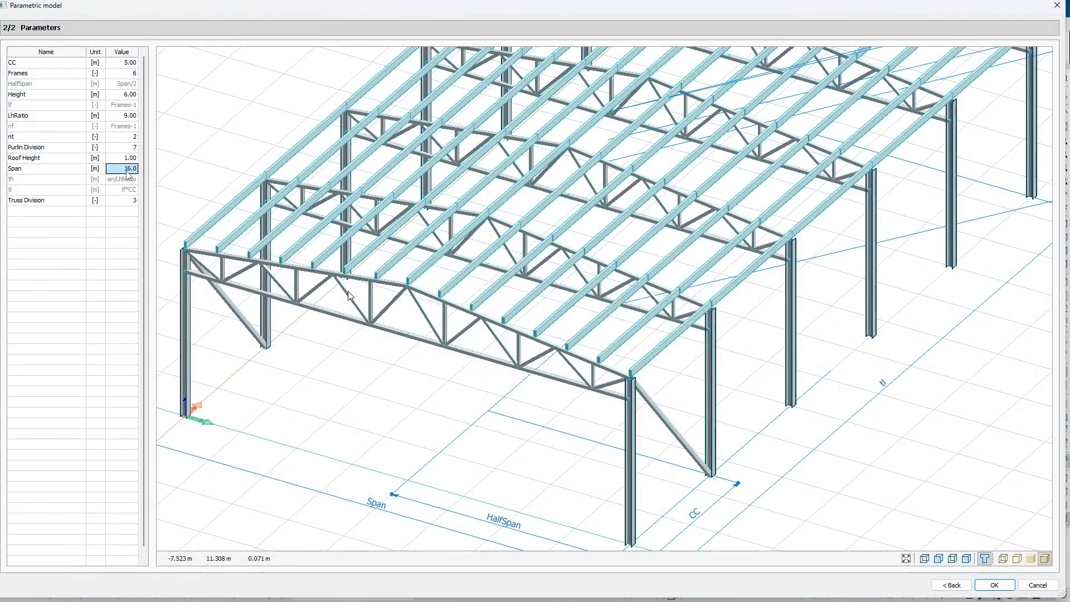
# Step: Set the steel building's Span parameter to 14 m
pyautogui.write('1')
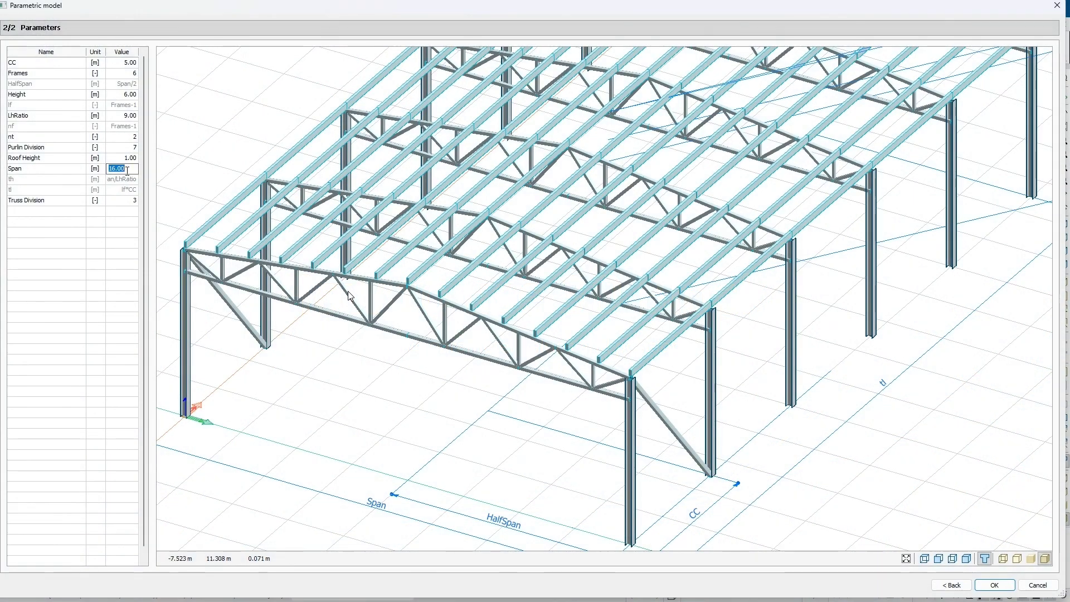
pyautogui.write('4')
pyautogui.click(128, 178)
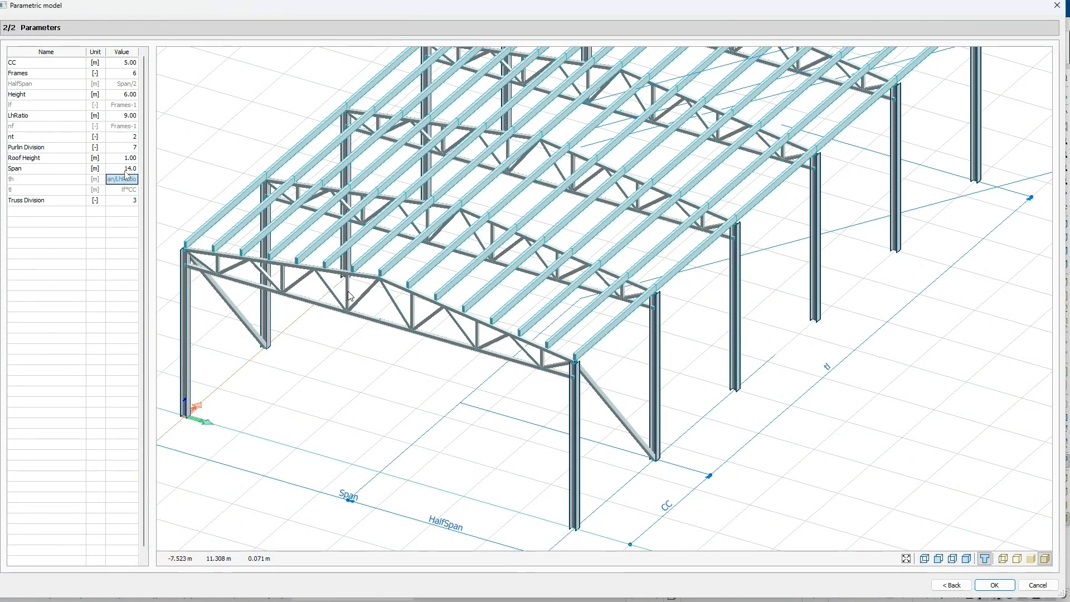
# Step: Set the steel building's Span to 15 m and its Truss Division to 4
pyautogui.click(125, 169)
pyautogui.press('Return')
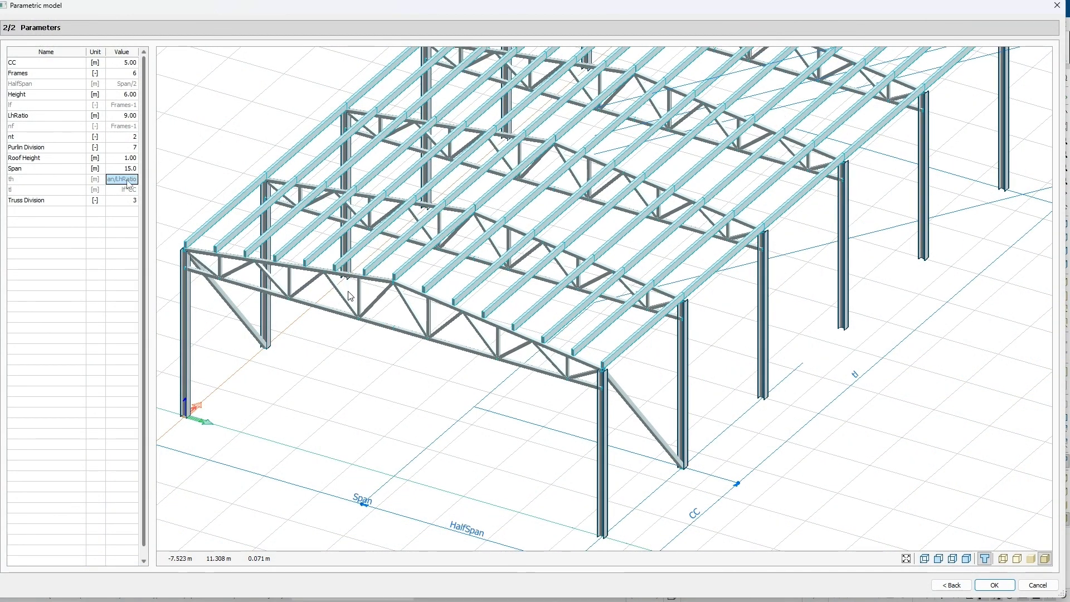
pyautogui.click(126, 203)
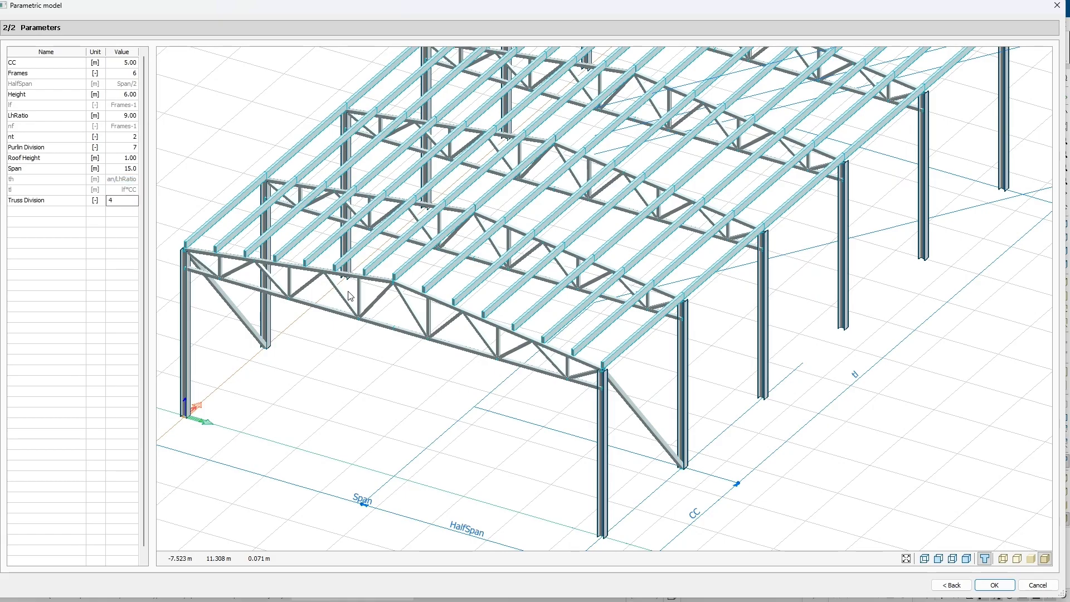
pyautogui.write('4')
pyautogui.press('Return')
# Step: Set the number of Frames to 4 and the frame spacing CC to 6 m
pyautogui.click(130, 73)
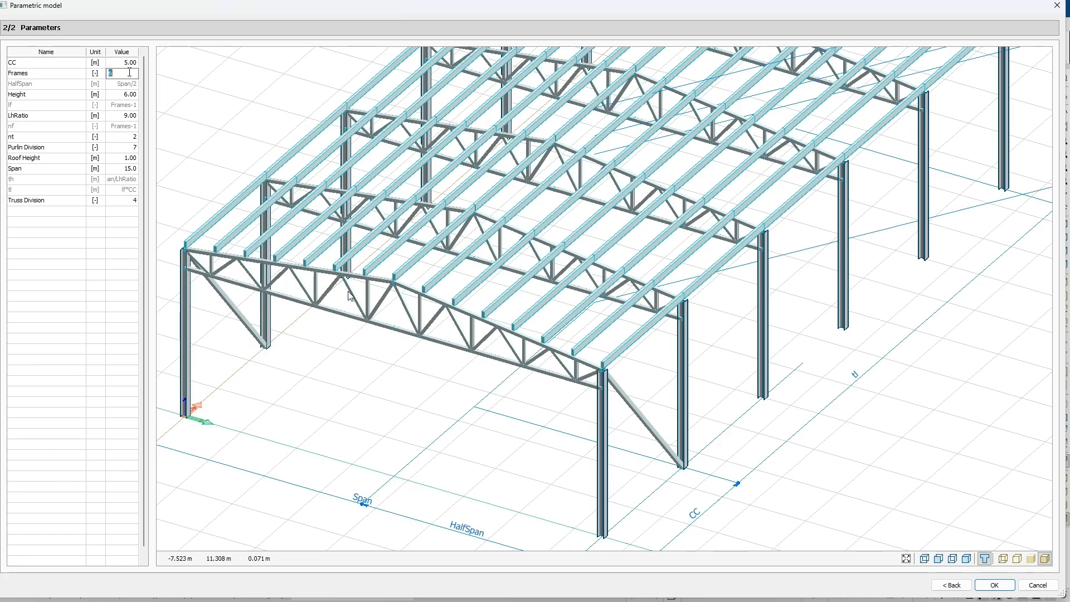
pyautogui.press('Return')
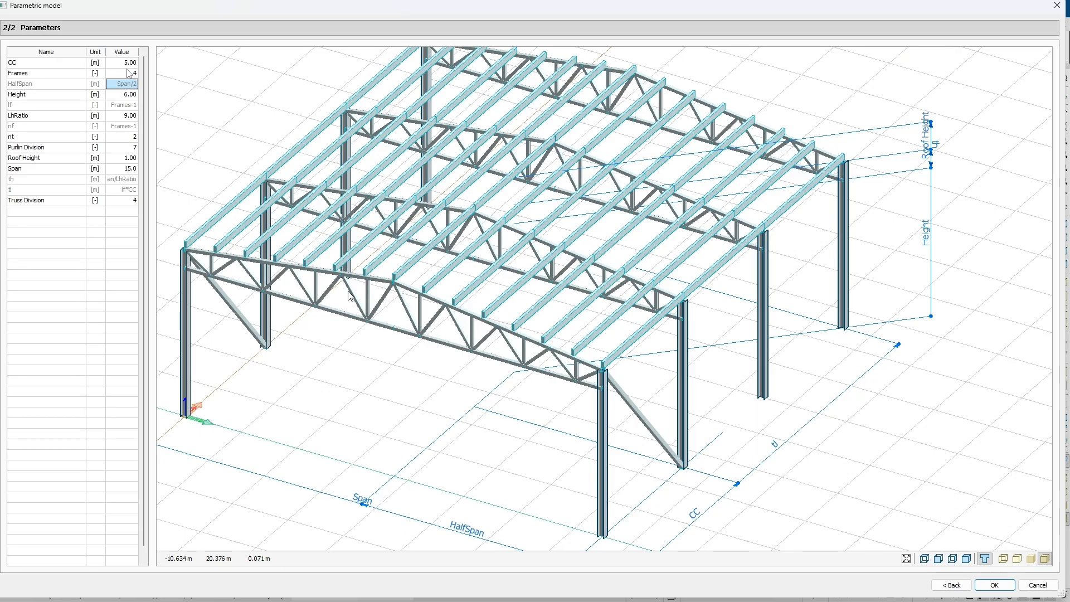
pyautogui.click(129, 63)
pyautogui.write('6')
pyautogui.press('Return')
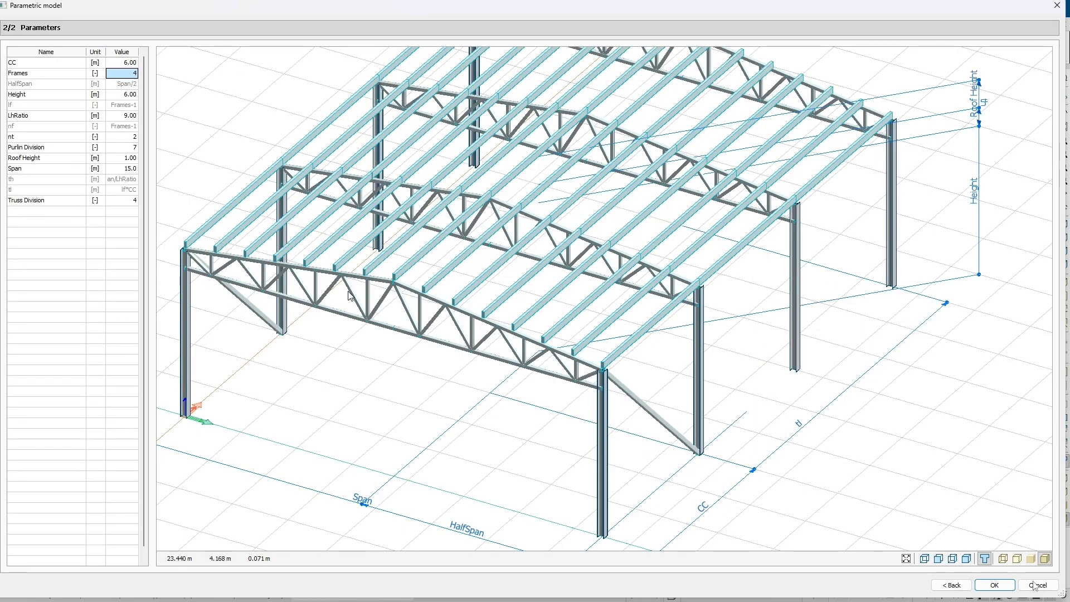
# Step: Insert the parametric steel building at the origin with global orientation and dismiss the material conversion list
pyautogui.click(994, 585)
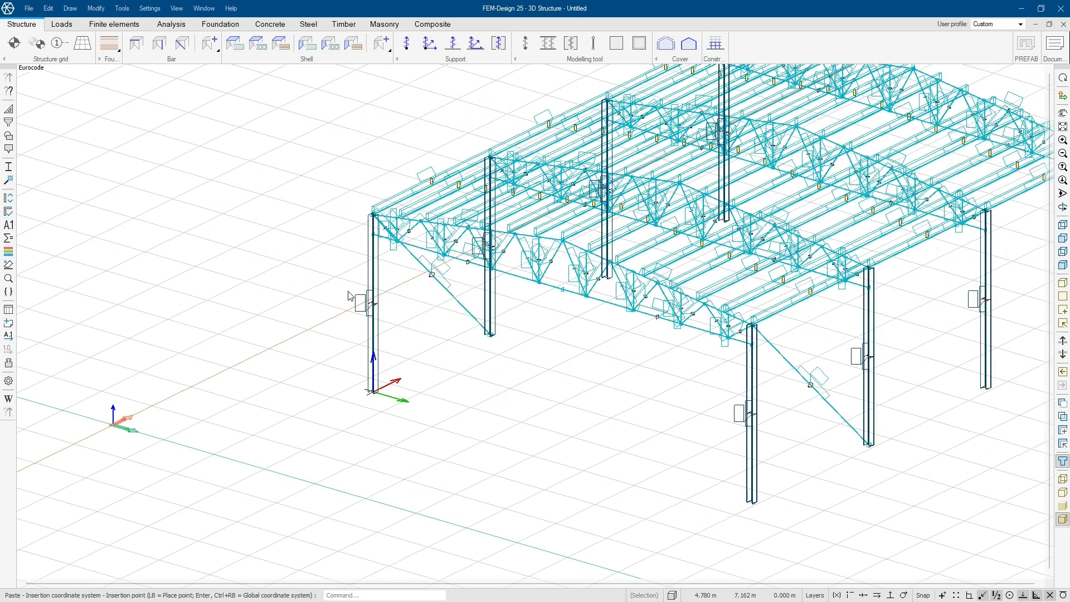
pyautogui.write('0')
pyautogui.press('Return')
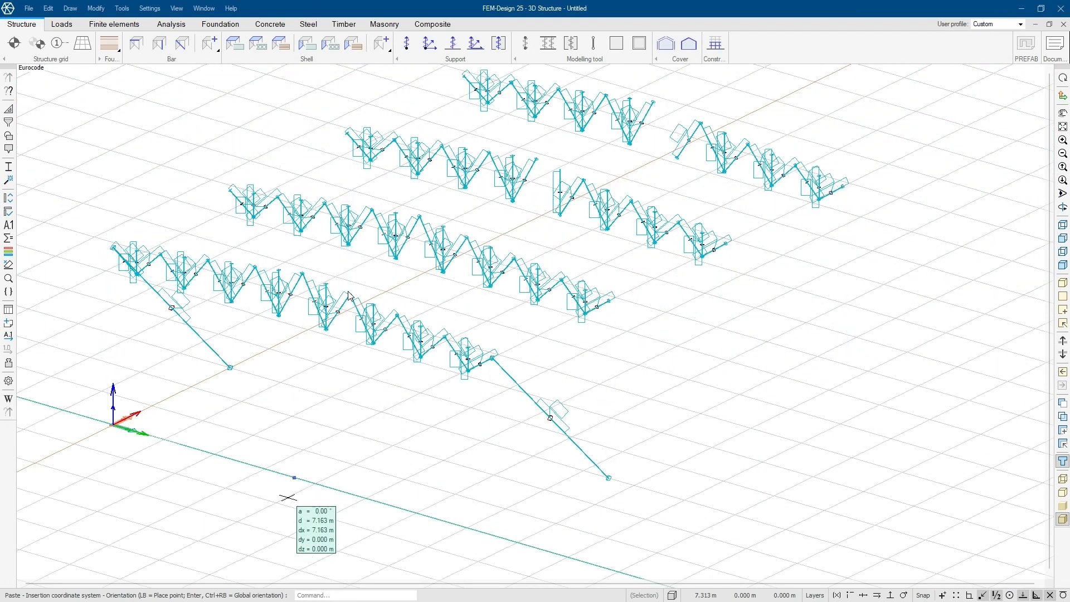
pyautogui.press('Return')
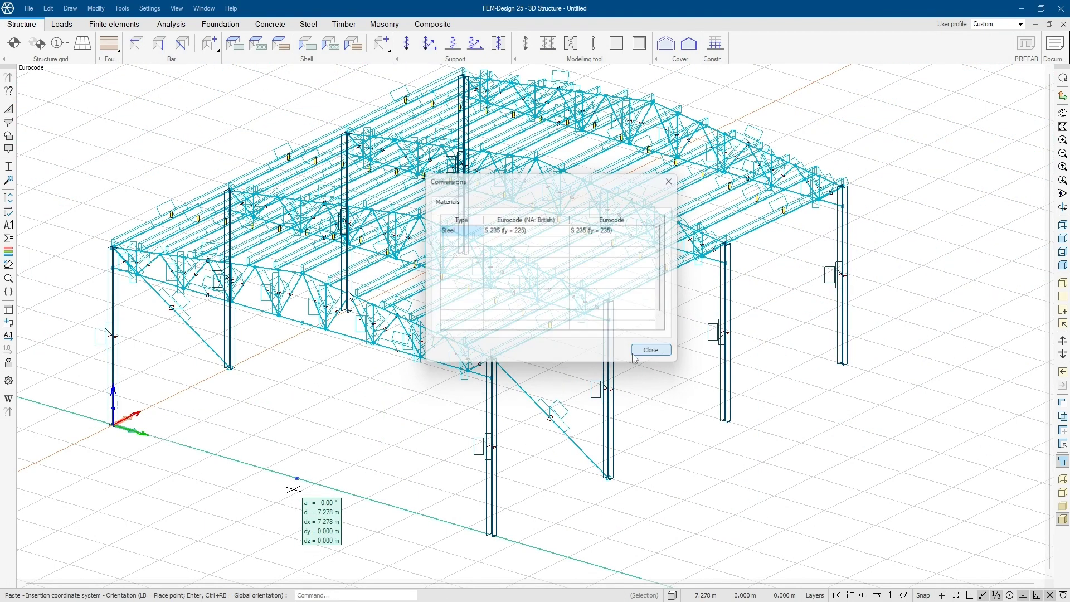
pyautogui.click(651, 351)
# Step: Load the "pile cap Model" template for insertion and preview it as a shaded solid
pyautogui.moveTo(449, 425)
pyautogui.mouseDown()
pyautogui.moveTo(449, 394)
pyautogui.moveTo(350, 295)
pyautogui.mouseUp()
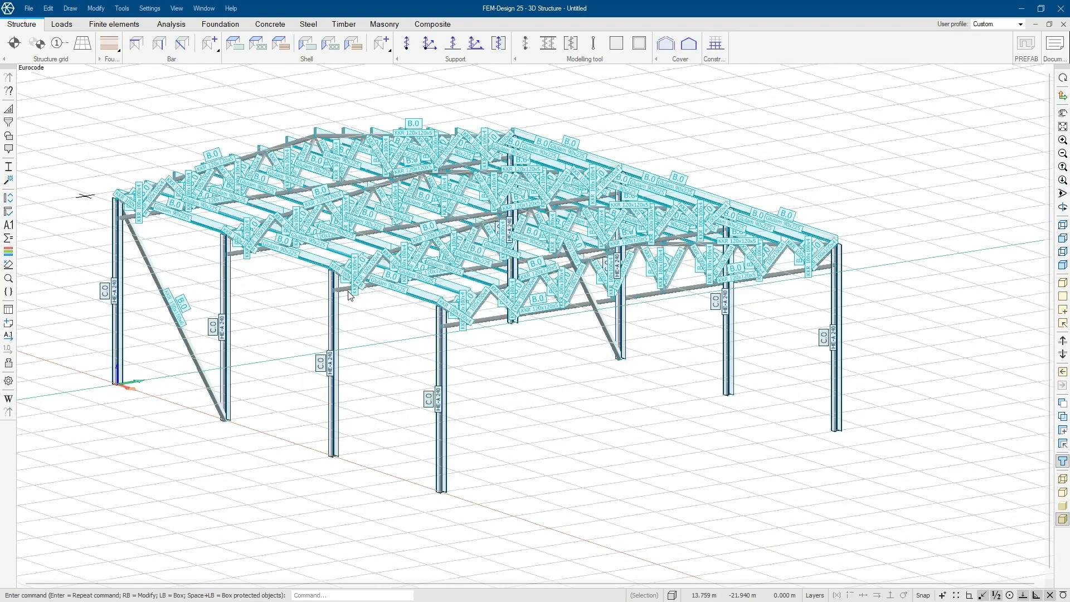
pyautogui.click(9, 180)
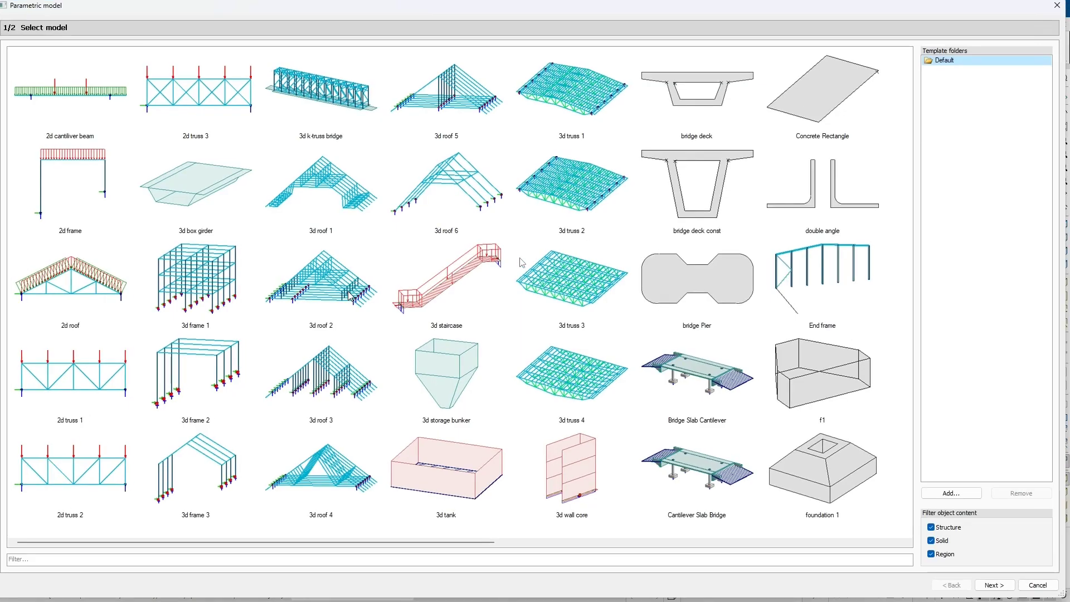
pyautogui.scroll(-5, 350, 295)
pyautogui.click(231, 398)
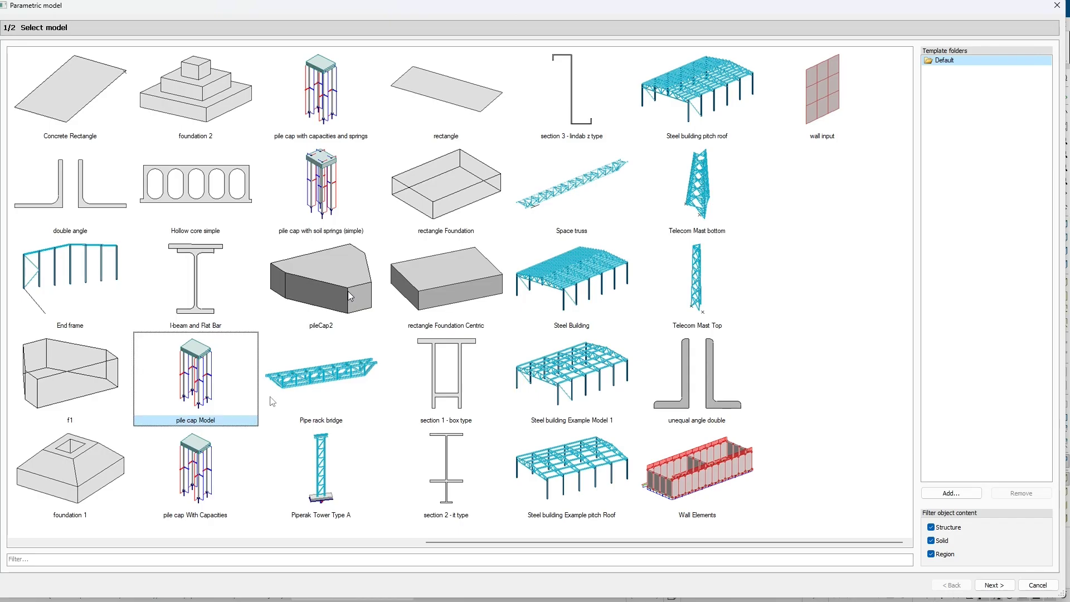
pyautogui.click(994, 584)
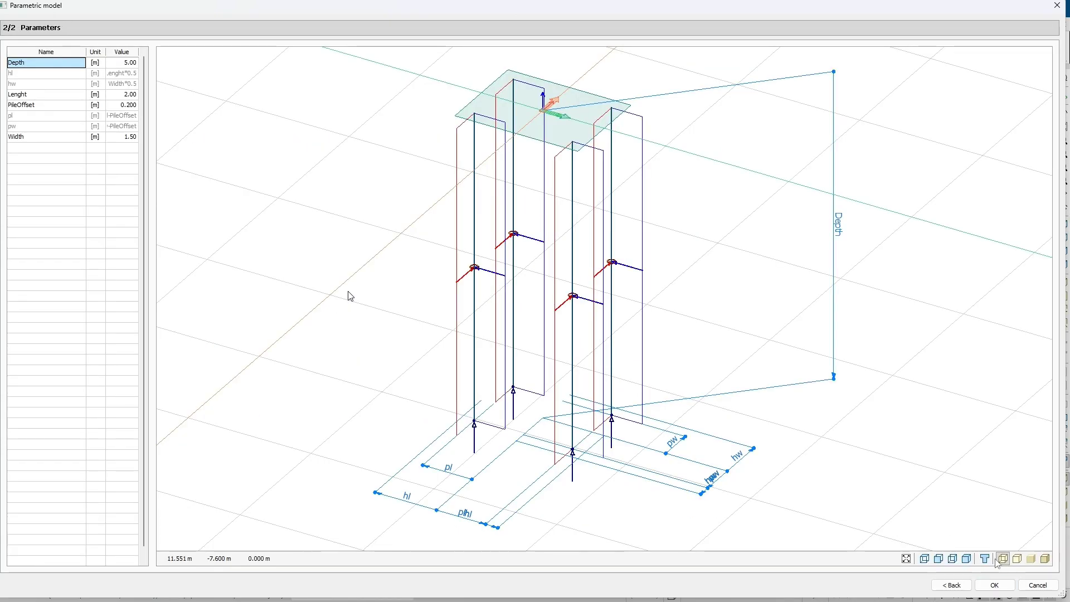
pyautogui.click(1044, 558)
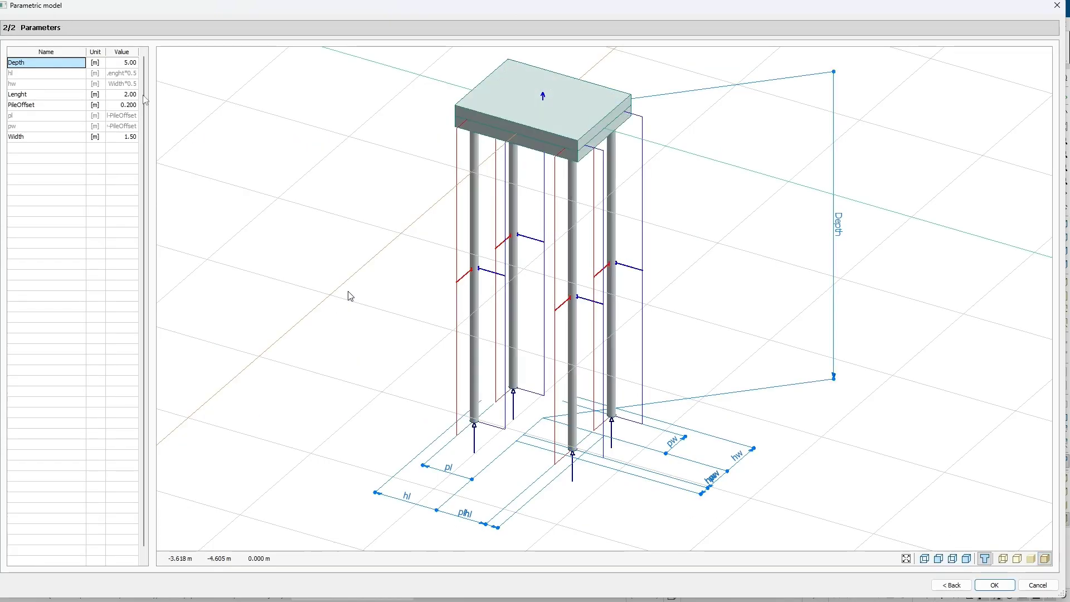
# Step: Set the pile cap's Depth to 4.5 m and its Lenght to 2.2 m
pyautogui.doubleClick(133, 63)
pyautogui.write('4.5')
pyautogui.press('Return')
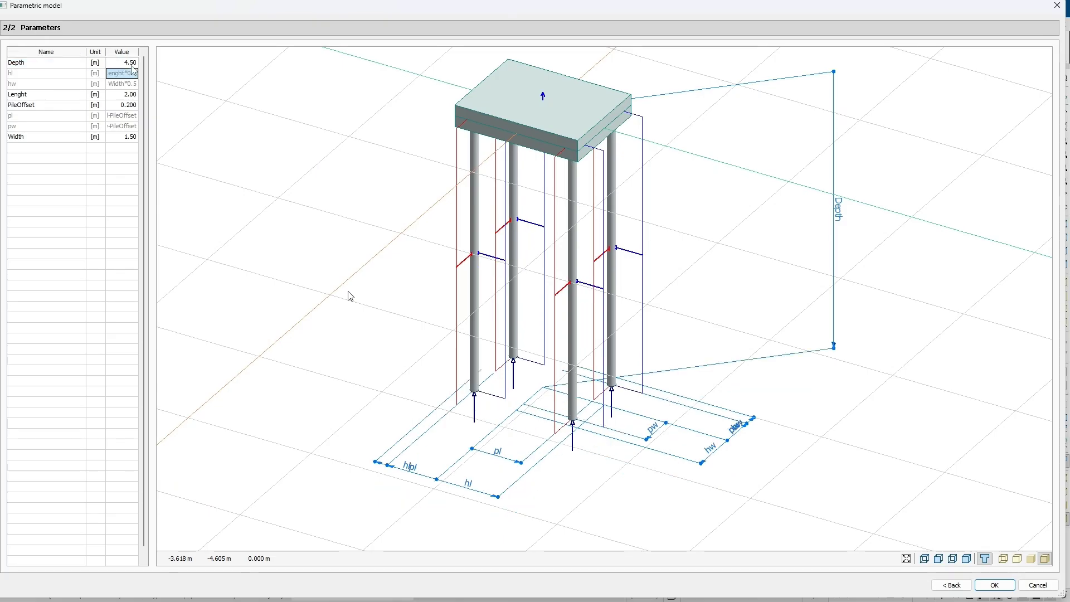
pyautogui.doubleClick(132, 95)
pyautogui.write('2.')
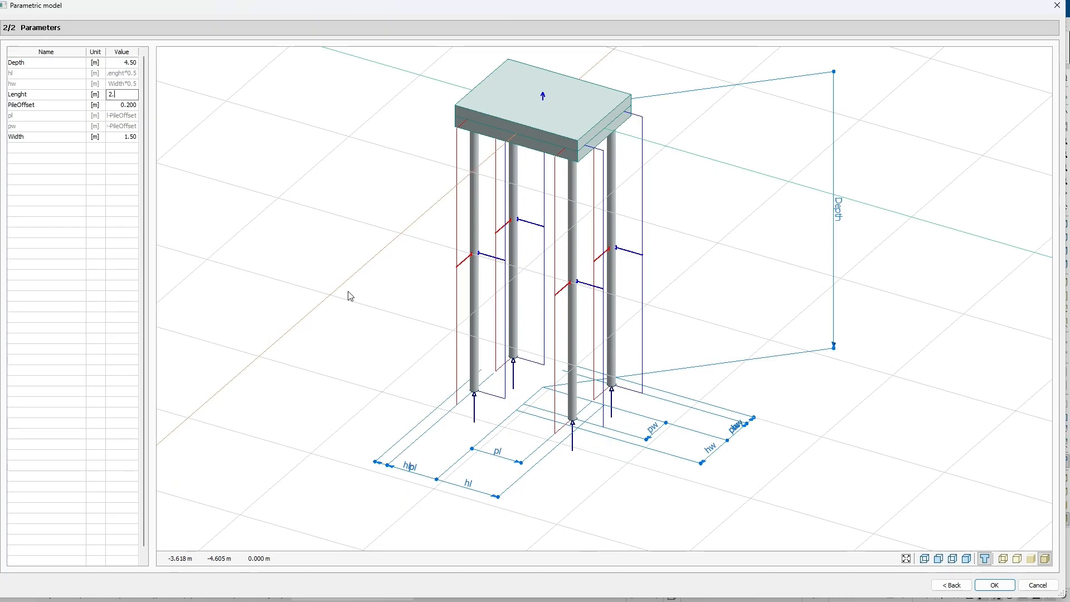
pyautogui.write('2')
pyautogui.press('Return')
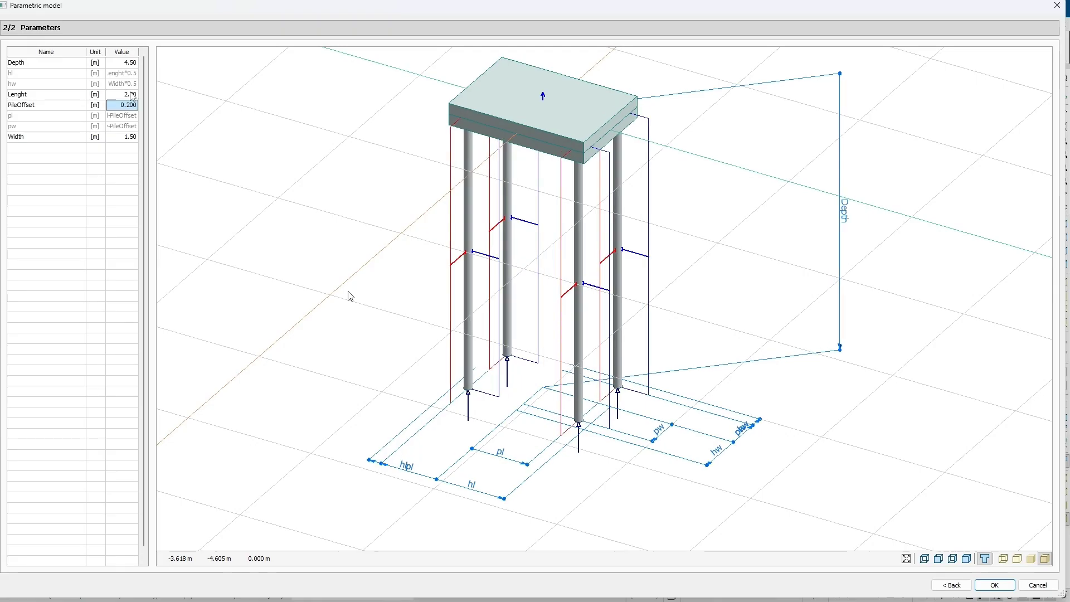
# Step: Try a pile cap Width of 1.2 m and return it to 1.5 m
pyautogui.doubleClick(127, 136)
pyautogui.write('1.2')
pyautogui.press('Return')
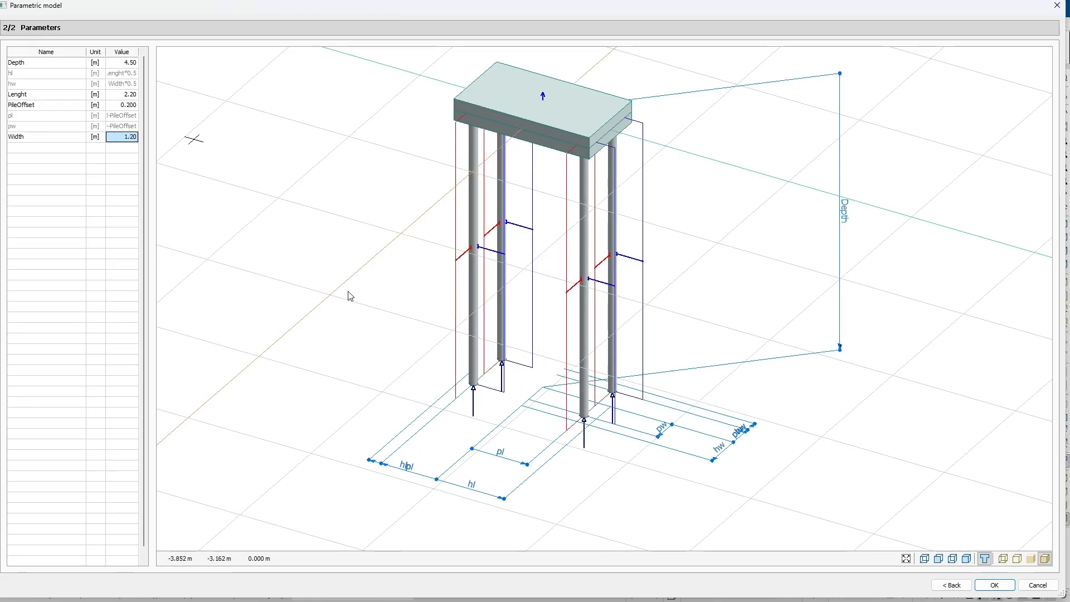
pyautogui.doubleClick(123, 137)
pyautogui.write('1.5')
pyautogui.press('Return')
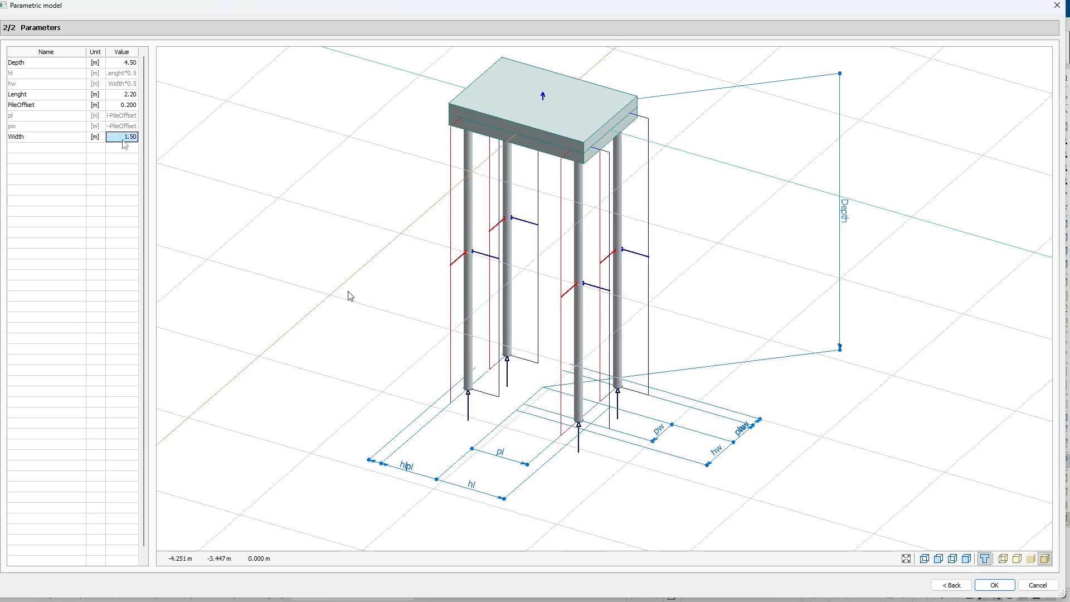
# Step: Set the pile cap's Lenght to 1.8 m and accept the template parameters
pyautogui.doubleClick(129, 95)
pyautogui.write('1.')
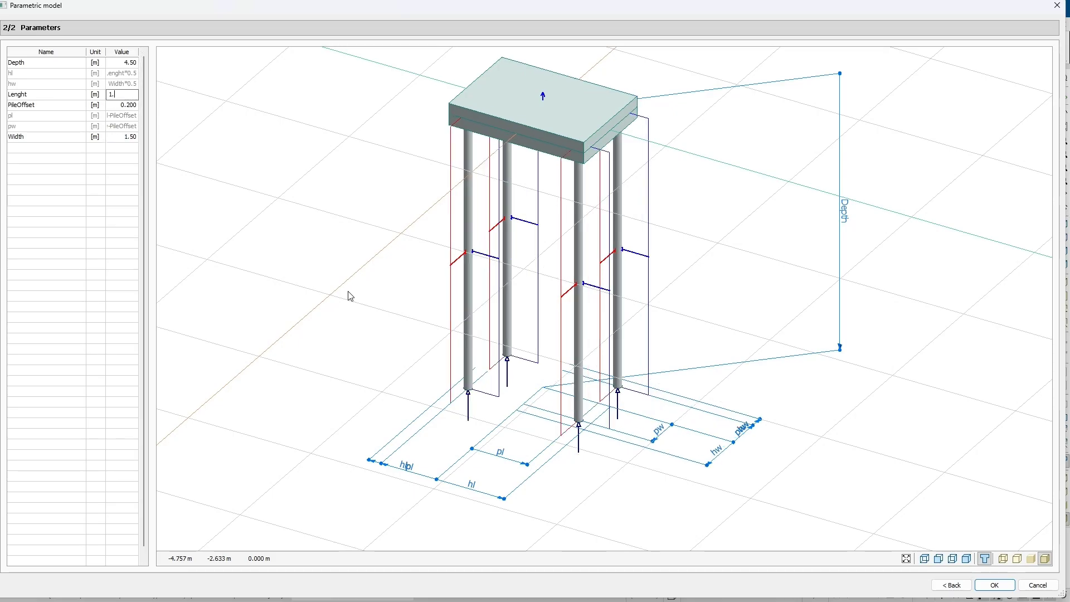
pyautogui.write('8')
pyautogui.press('Return')
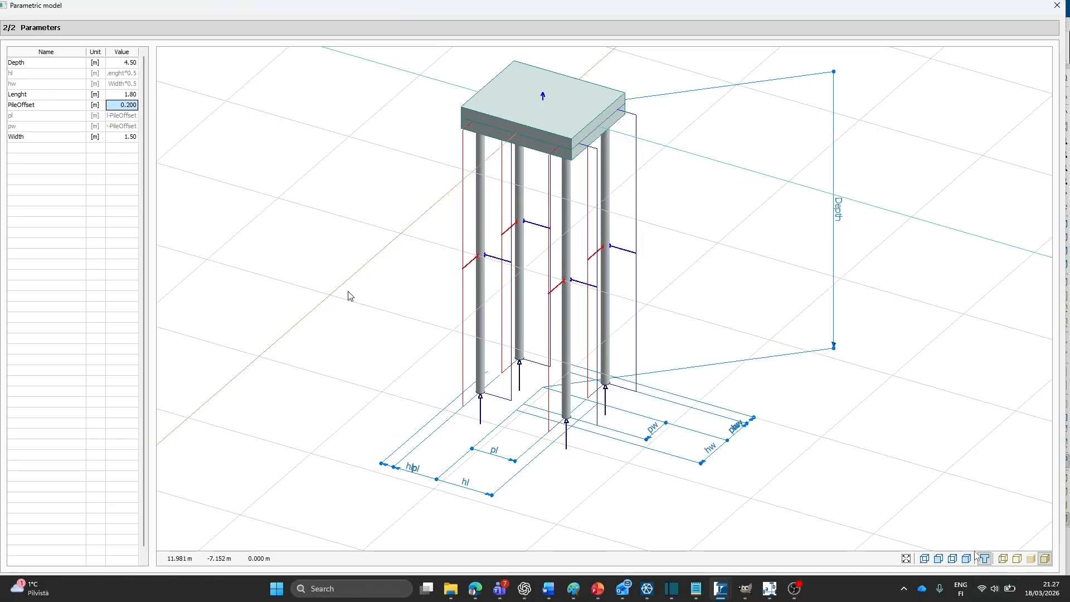
pyautogui.click(995, 585)
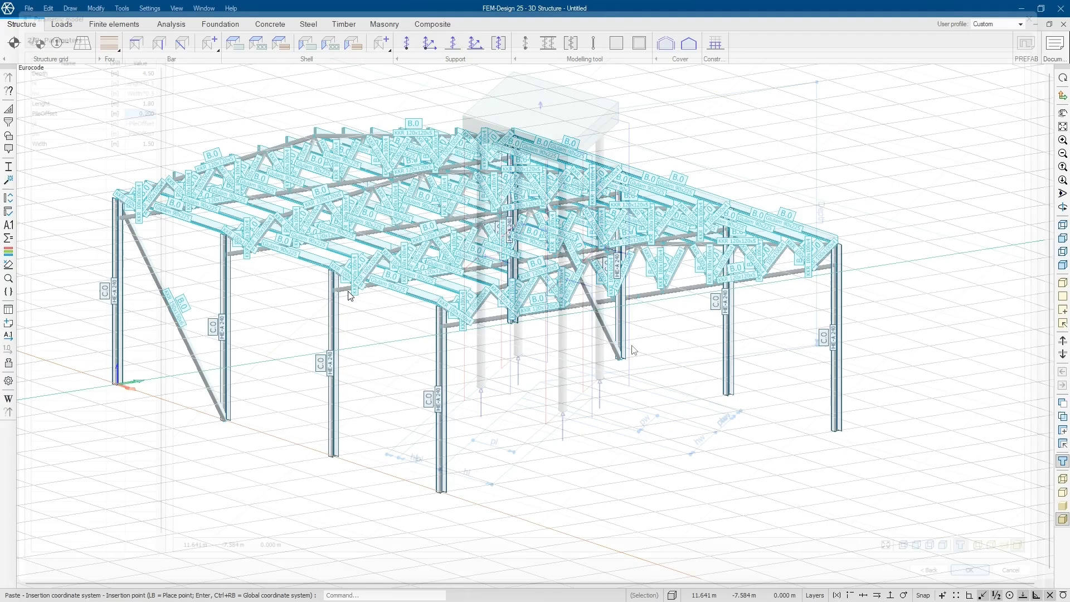
# Step: Insert the pile cap under the steel building's corner column at the origin, oriented along the span towards the opposite column
pyautogui.click(130, 373)
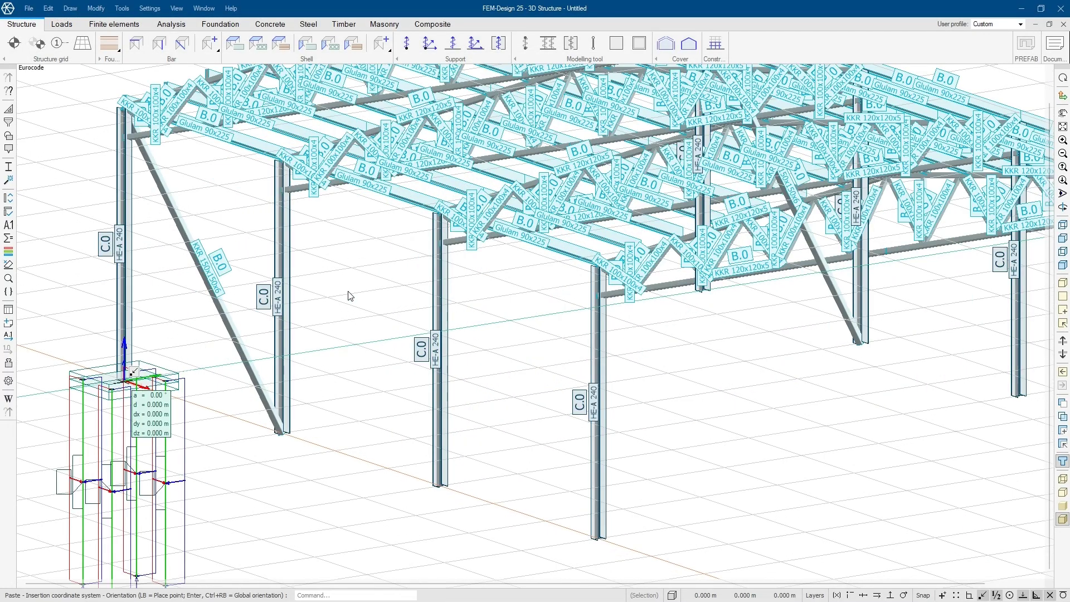
pyautogui.scroll(-3, 350, 296)
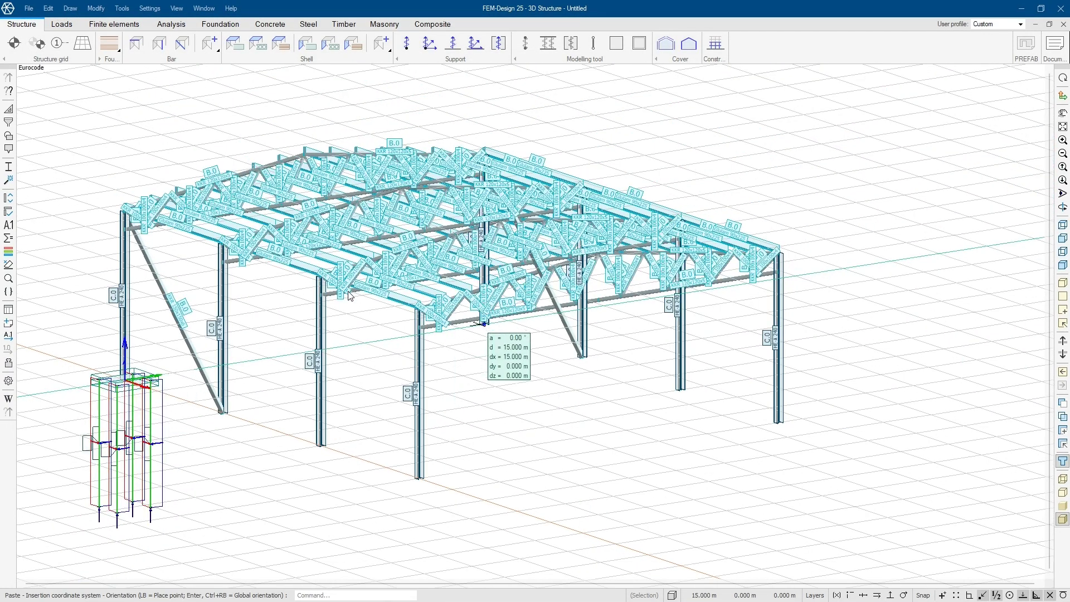
pyautogui.click(349, 296)
pyautogui.click(663, 350)
pyautogui.keyDown('shift'); pyautogui.moveTo(407, 312); pyautogui.dragTo(396, 349, button='middle'); pyautogui.keyUp('shift')
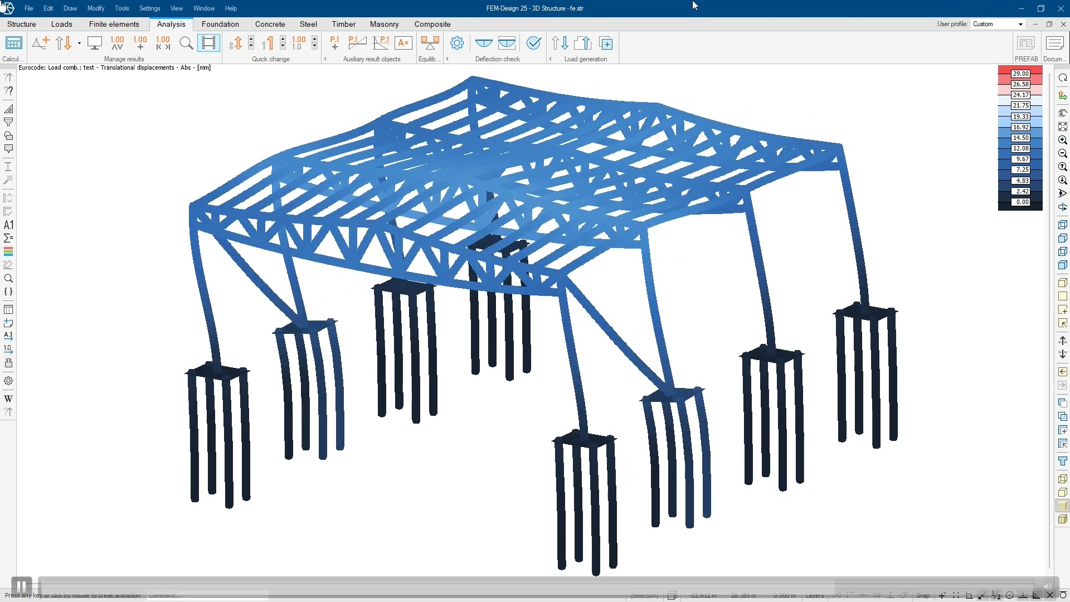
pyautogui.click(697, 526)
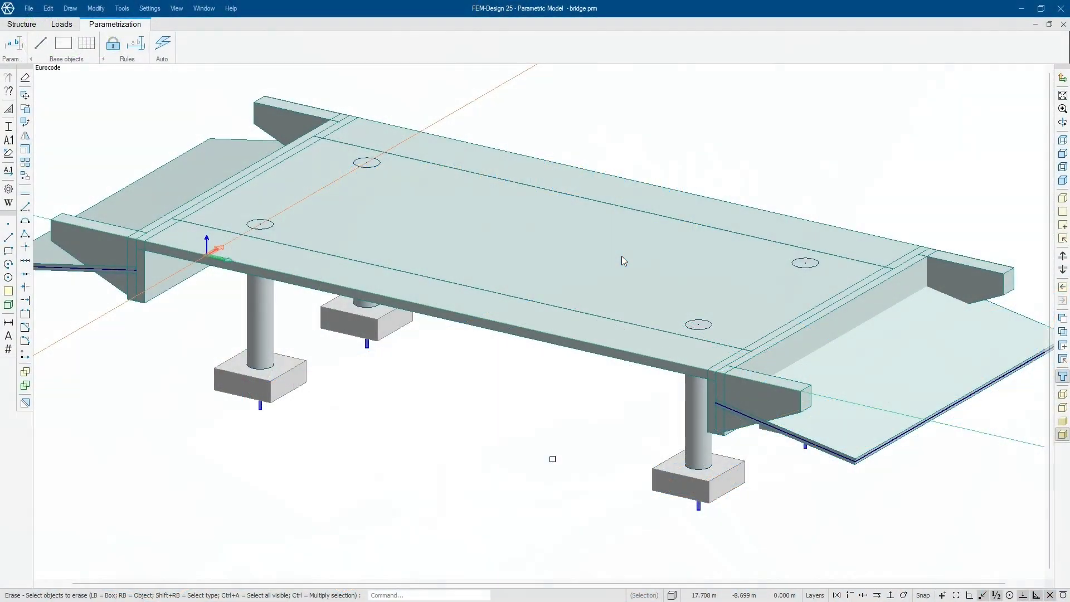
pyautogui.moveTo(511, 488); pyautogui.dragTo(763, 402, button='middle')
pyautogui.moveTo(762, 402); pyautogui.dragTo(561, 481)
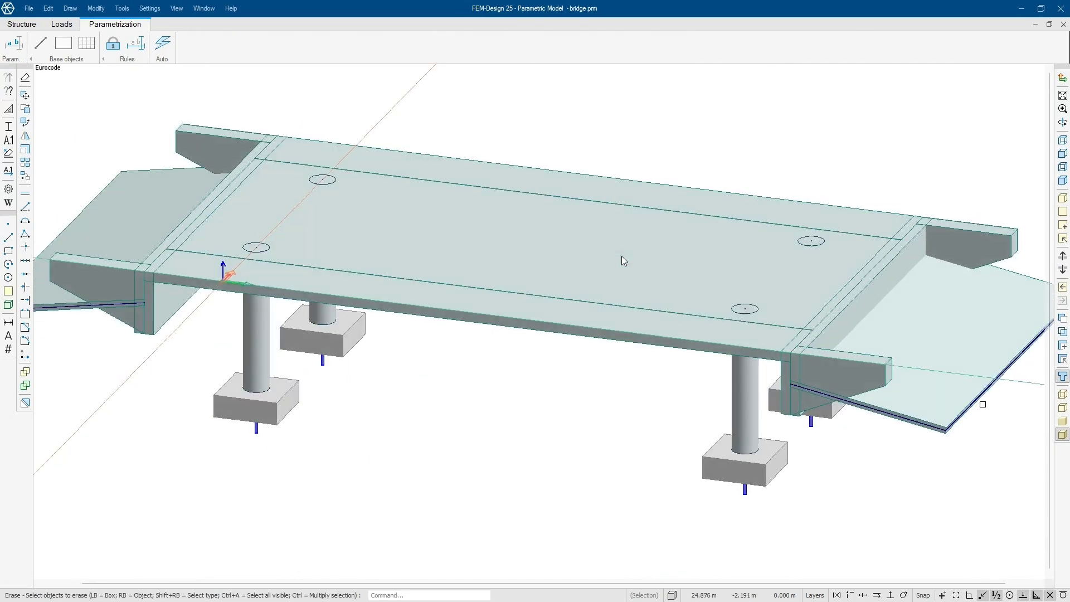
pyautogui.moveTo(771, 454); pyautogui.dragTo(710, 460)
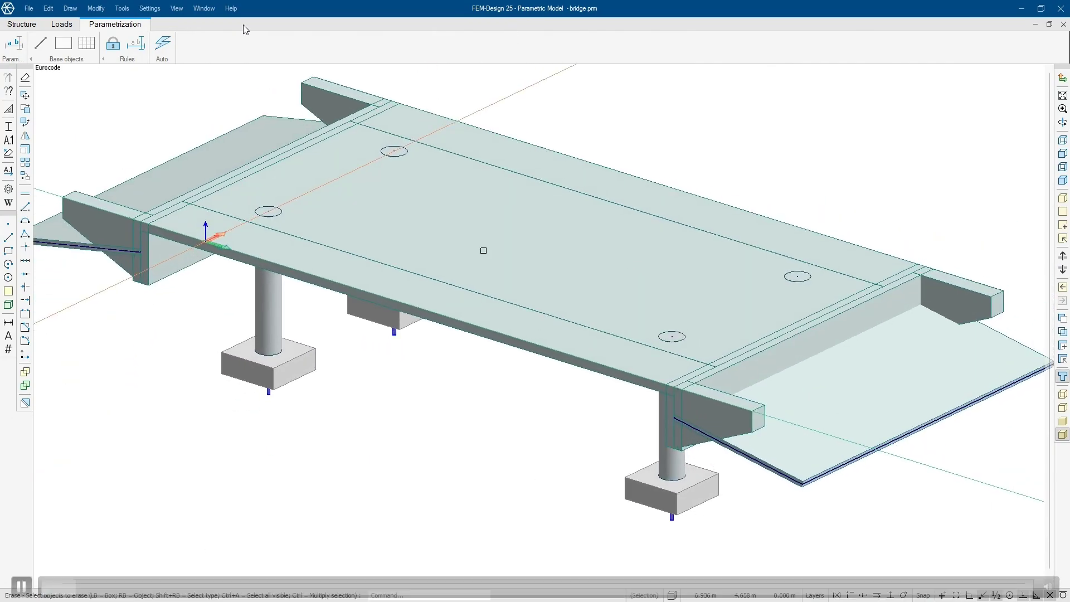
# Step: Auto-parametrize the whole bridge model, using the same parameter for same values and direction-dependent prefixes
pyautogui.click(162, 43)
pyautogui.scroll(-2, 273, 157)
pyautogui.click(796, 438)
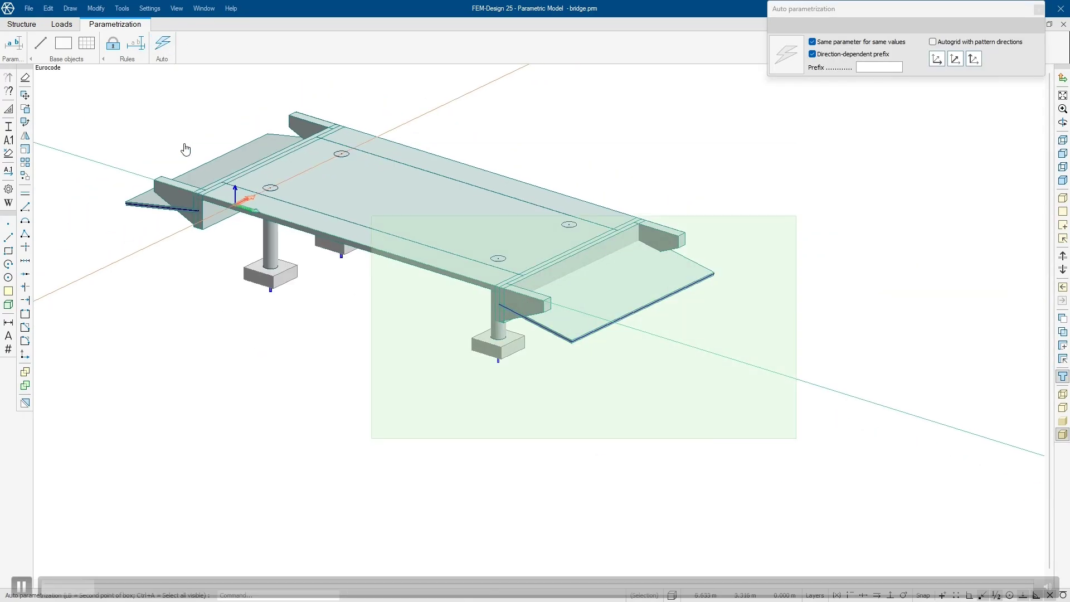
pyautogui.click(185, 150)
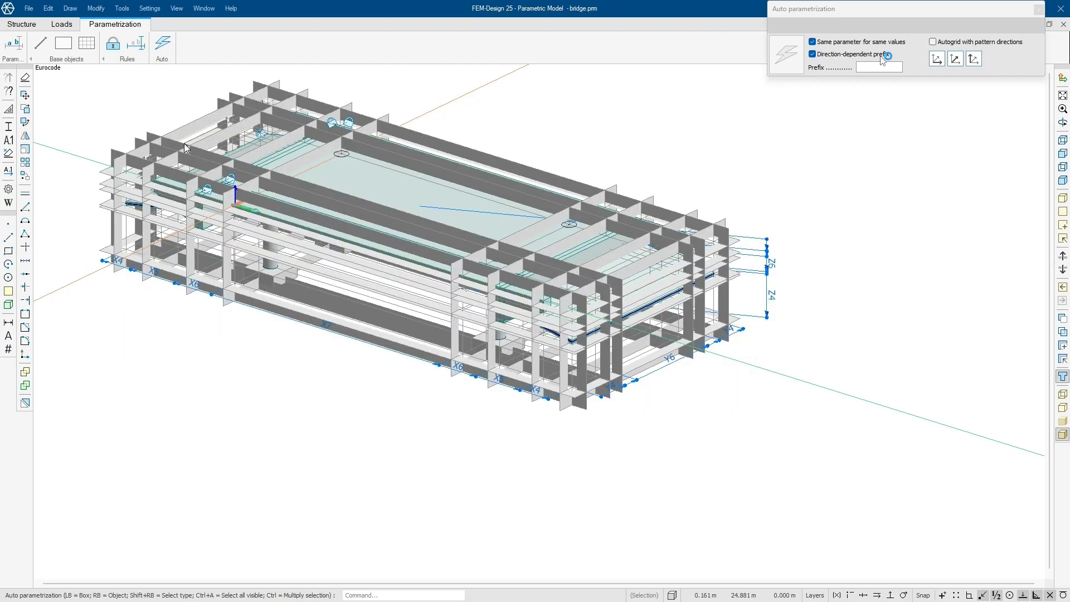
pyautogui.press('ctrl')
pyautogui.moveTo(316, 264); pyautogui.dragTo(459, 312, button='middle')
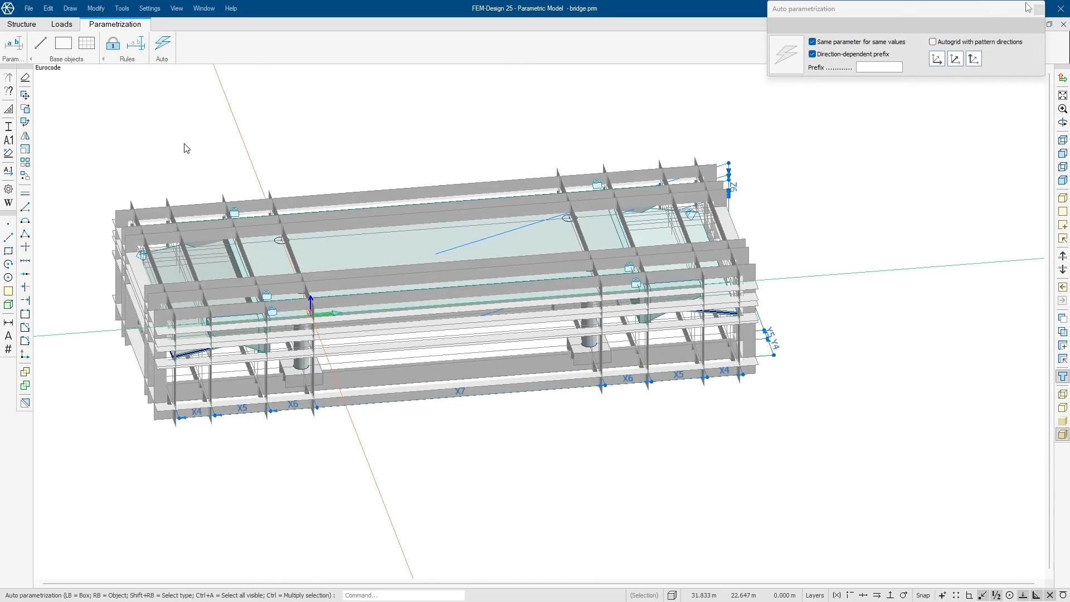
pyautogui.click(1038, 10)
# Step: Erase the X4 and X5 dimension rules at both ends of the bridge
pyautogui.rightClick(526, 121)
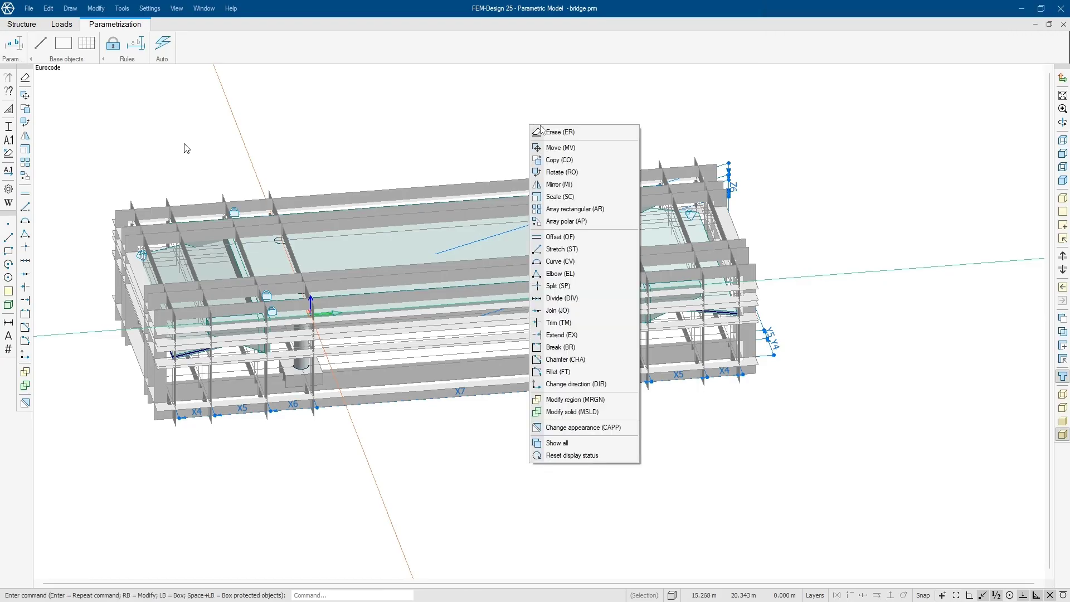
pyautogui.click(560, 132)
pyautogui.scroll(6, 538, 367)
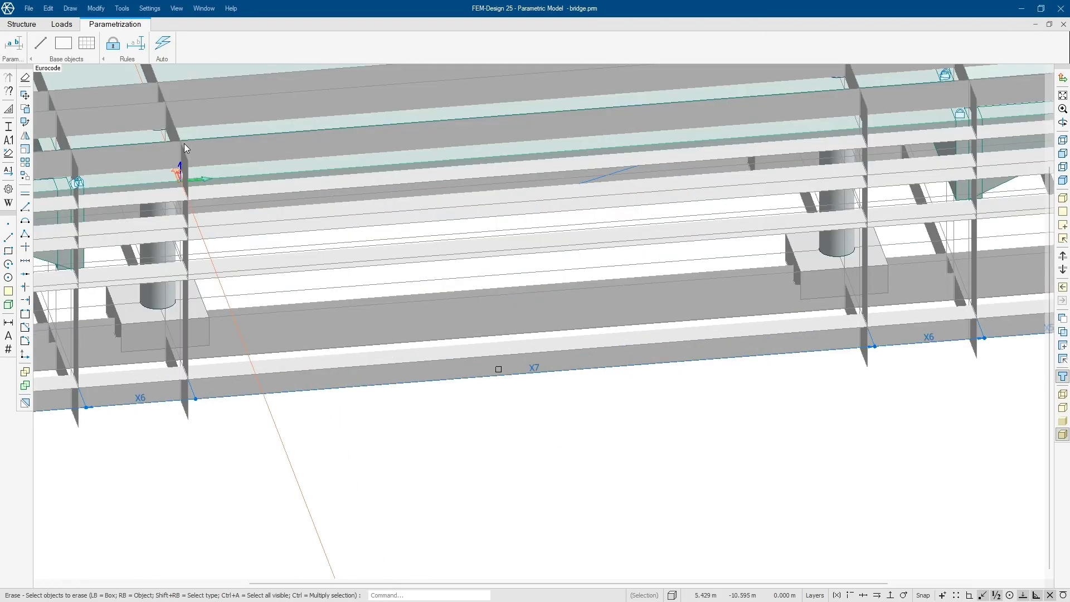
pyautogui.scroll(-5, 440, 446)
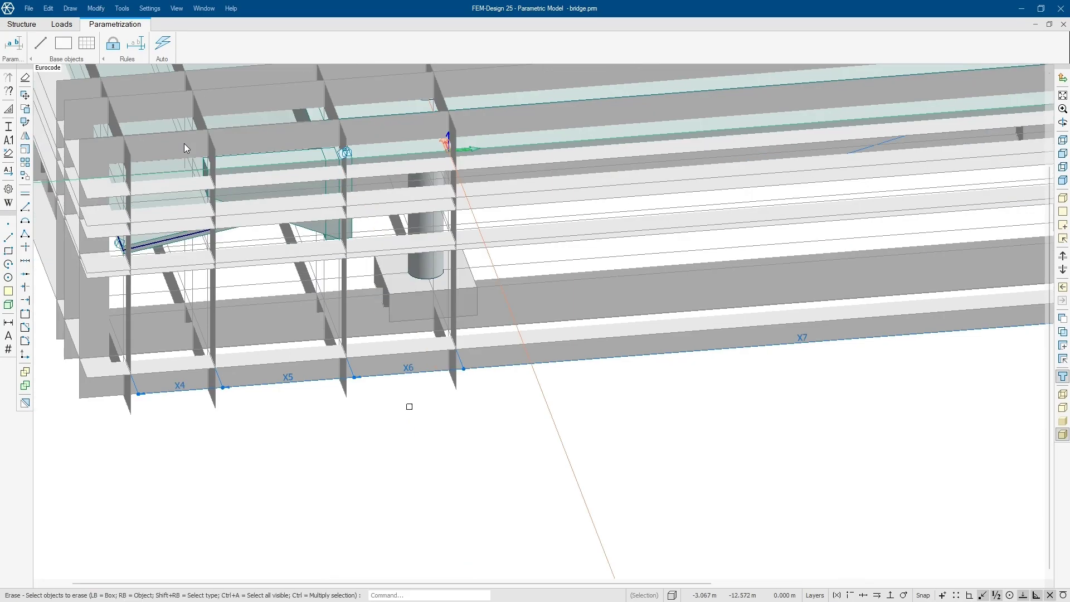
pyautogui.click(286, 381)
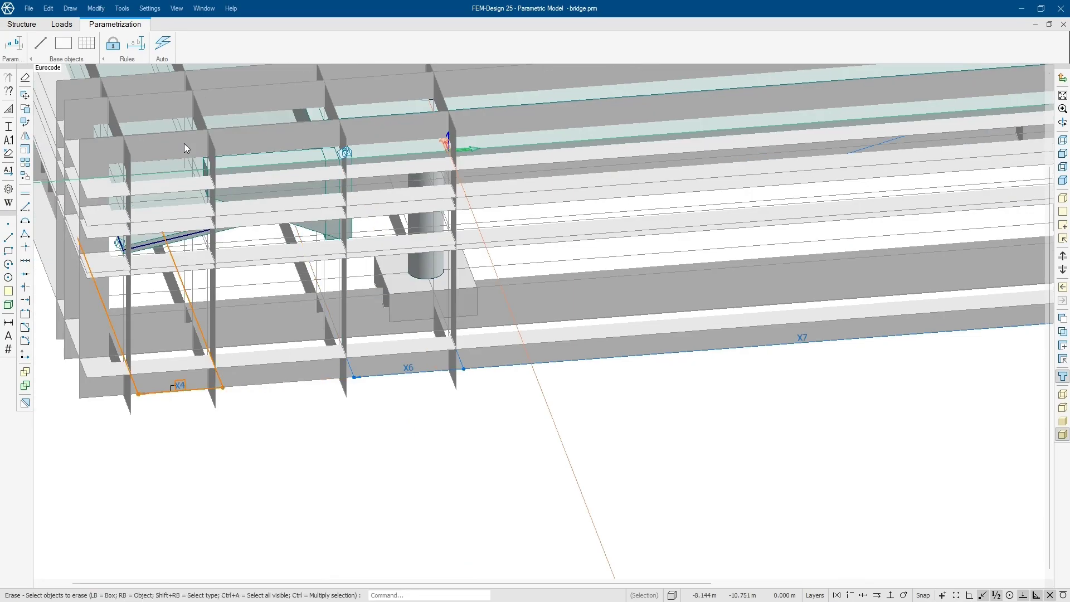
pyautogui.click(180, 386)
pyautogui.scroll(-3, 216, 435)
pyautogui.scroll(3, 852, 359)
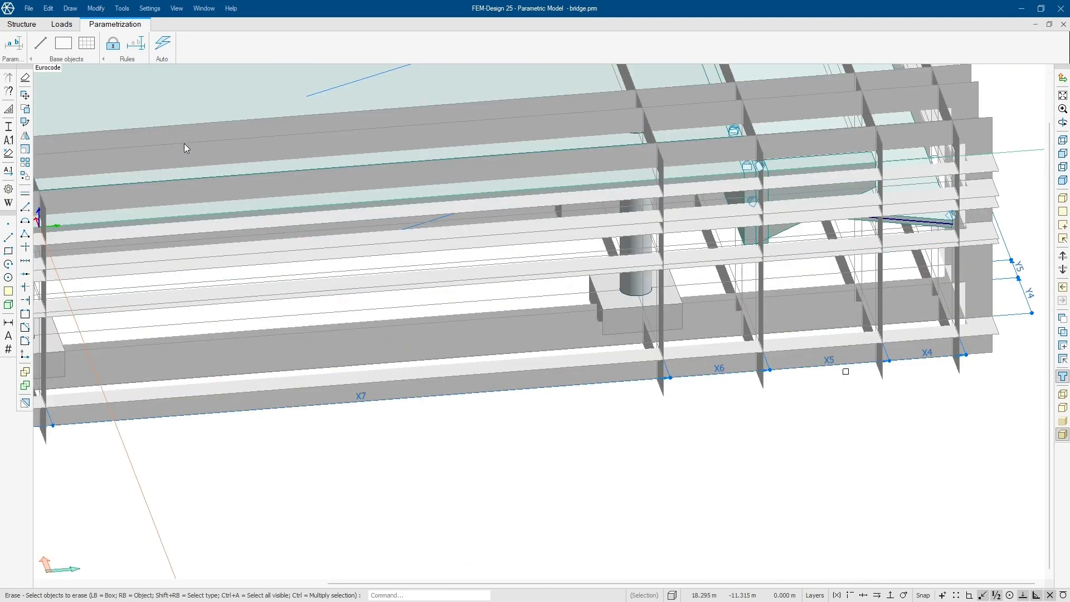
pyautogui.scroll(1, 831, 360)
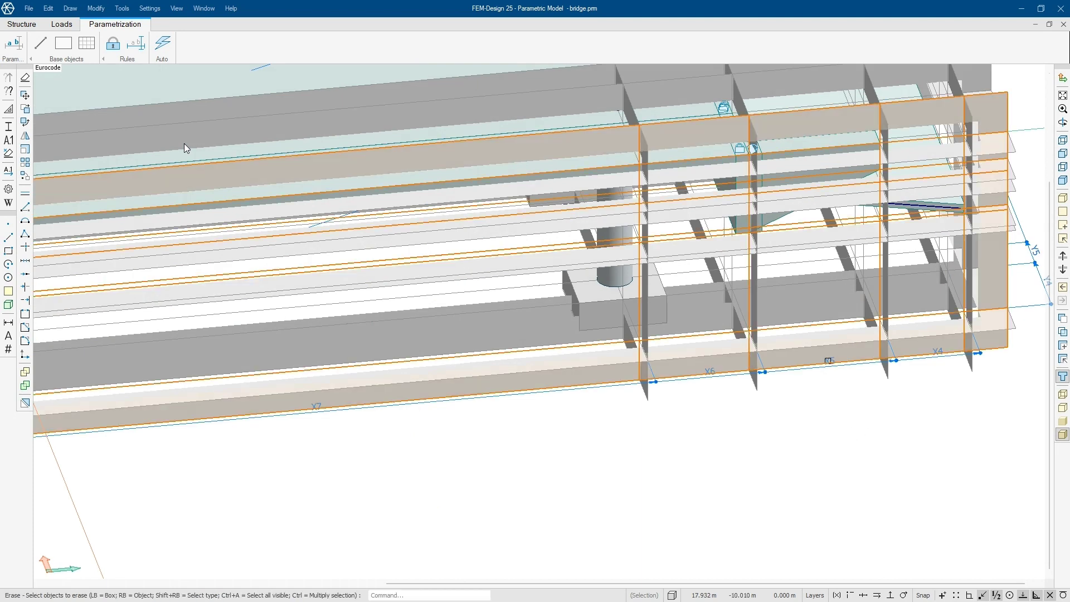
pyautogui.click(831, 366)
pyautogui.click(921, 355)
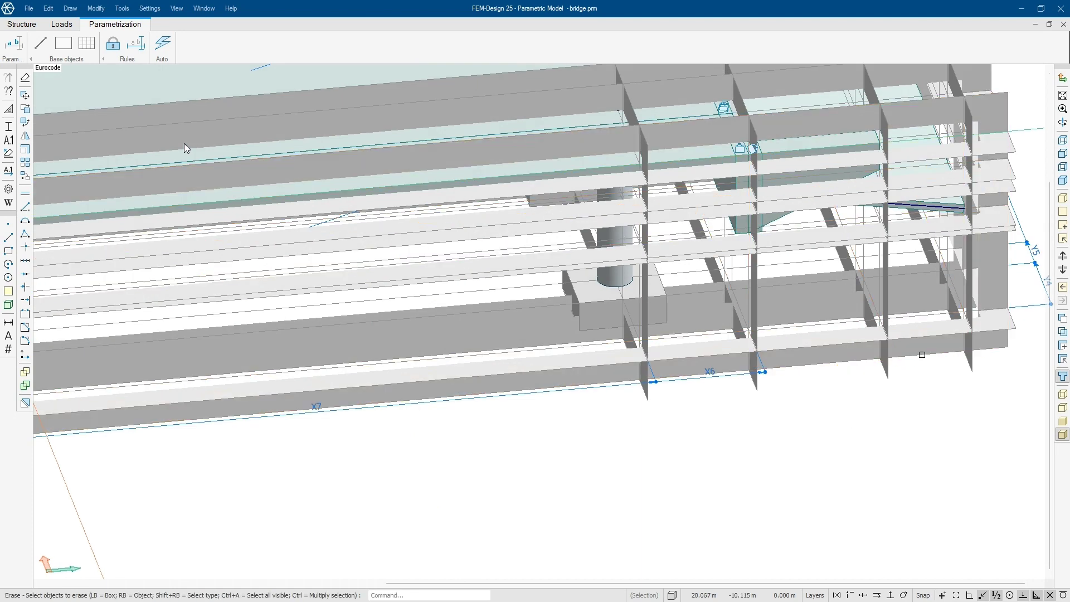
# Step: Erase all Y-direction and Z-direction dimension rules at the end of the bridge
pyautogui.scroll(-3, 804, 413)
pyautogui.moveTo(805, 413)
pyautogui.keyDown('shift'); pyautogui.mouseDown(button='middle')
pyautogui.moveTo(920, 413)
pyautogui.moveTo(739, 469)
pyautogui.mouseUp(button='middle'); pyautogui.keyUp('shift')
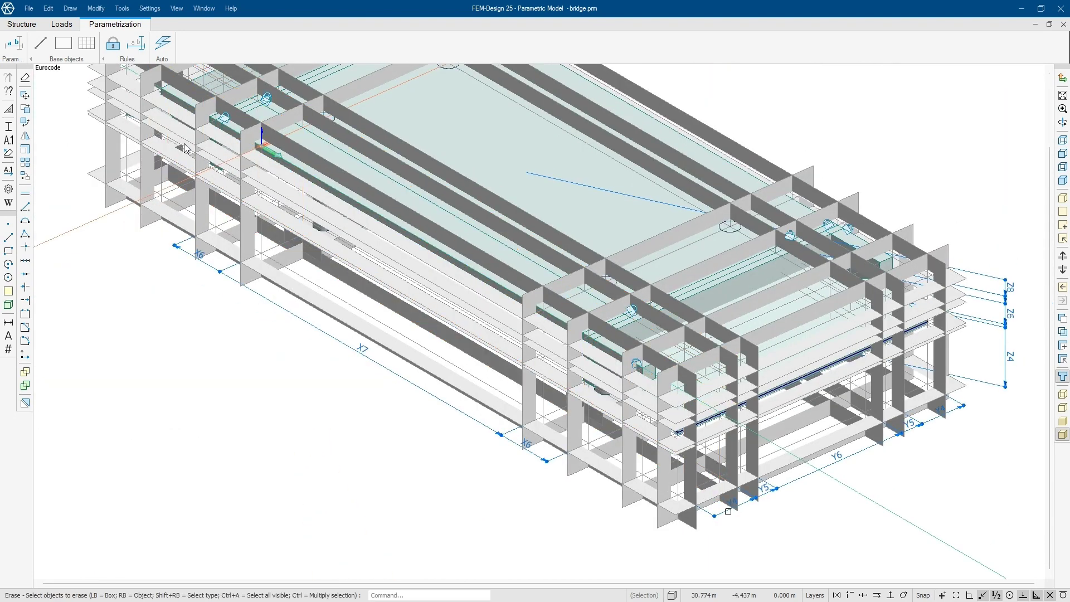
pyautogui.click(796, 479)
pyautogui.click(911, 419)
pyautogui.click(931, 416)
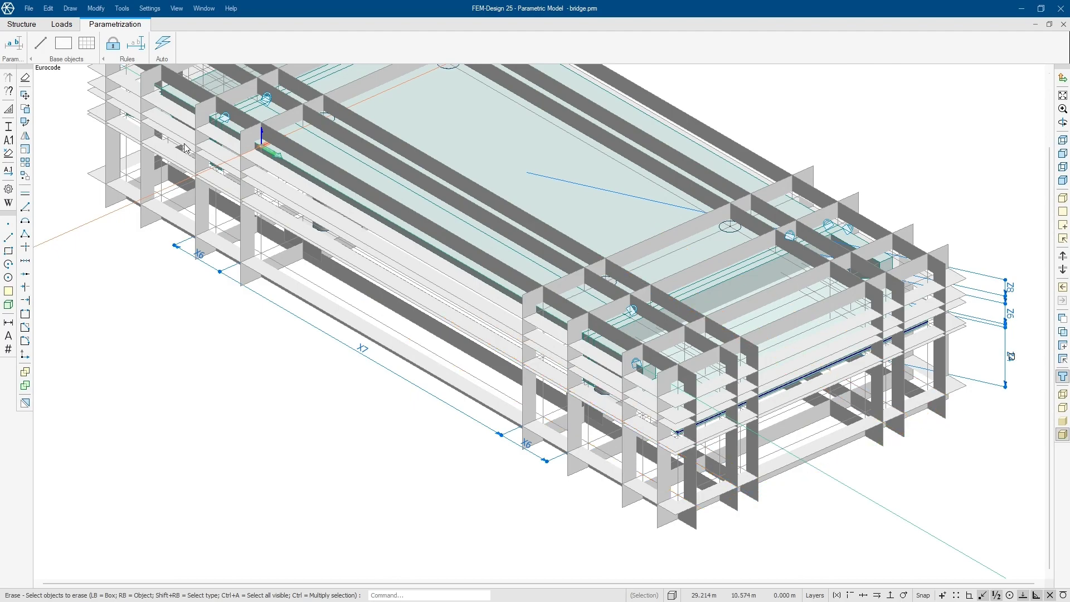
pyautogui.click(1007, 354)
pyautogui.click(1010, 326)
pyautogui.click(1008, 295)
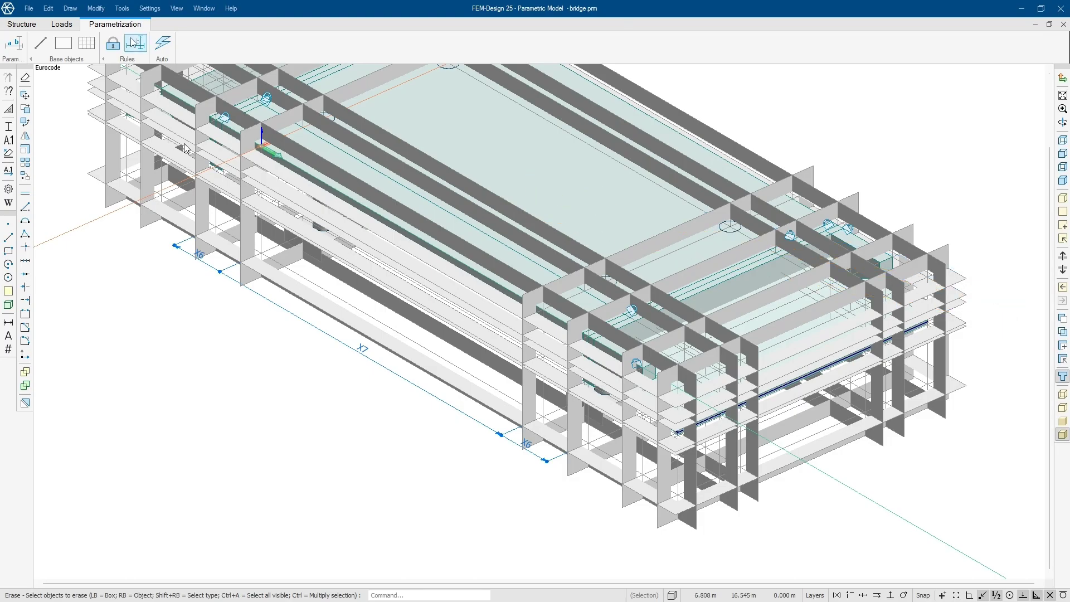
# Step: Add a distance parameter named Width with a value of 15 m to the bridge's parameter list
pyautogui.click(13, 43)
pyautogui.scroll(-5, 482, 264)
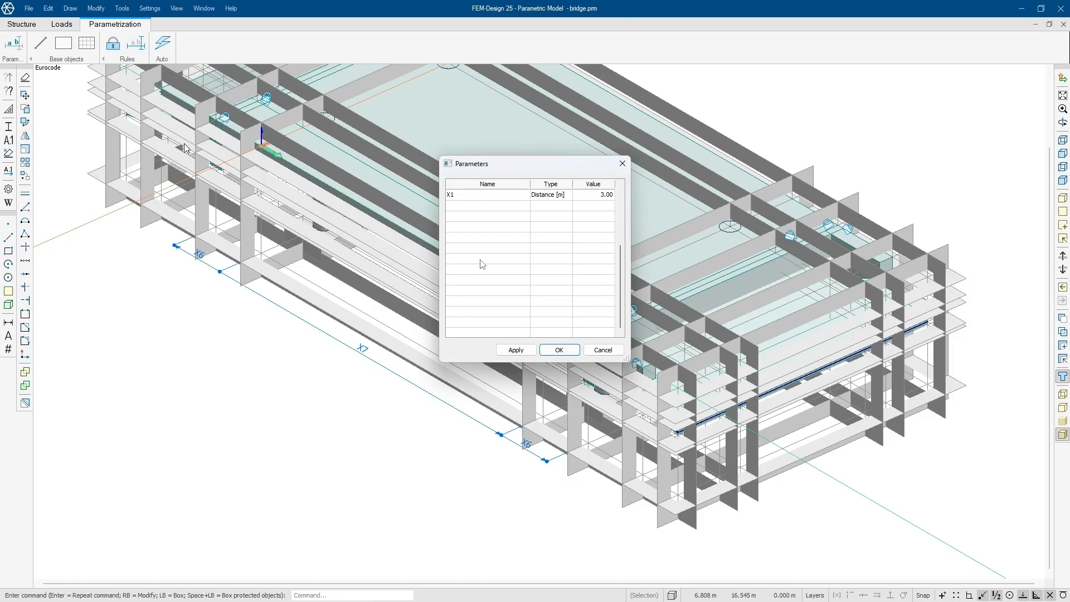
pyautogui.doubleClick(471, 205)
pyautogui.write('Width')
pyautogui.press('Return')
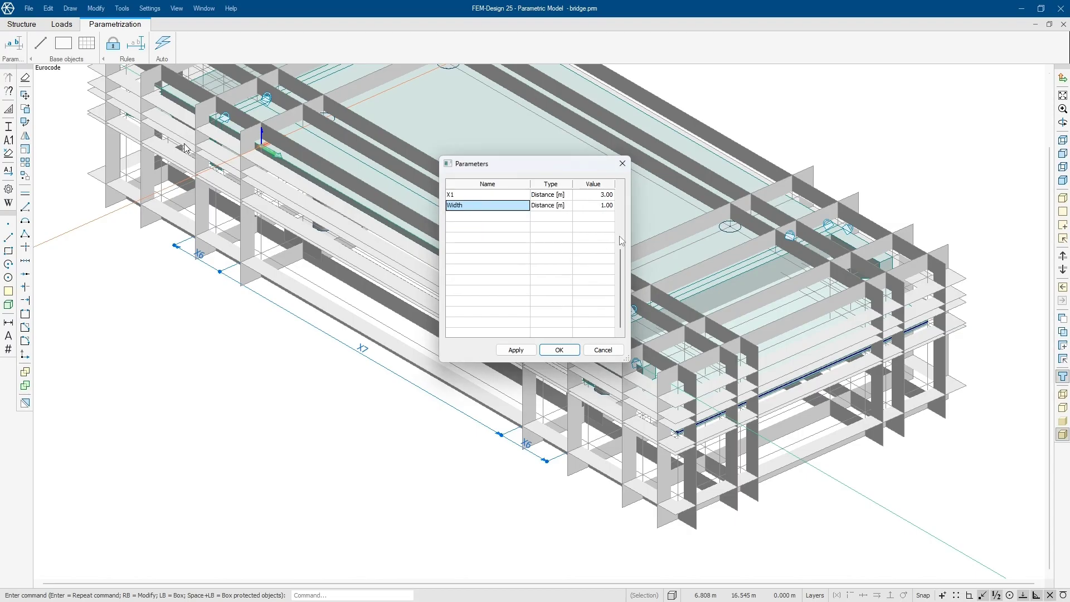
pyautogui.doubleClick(611, 207)
pyautogui.write('15')
pyautogui.press('Return')
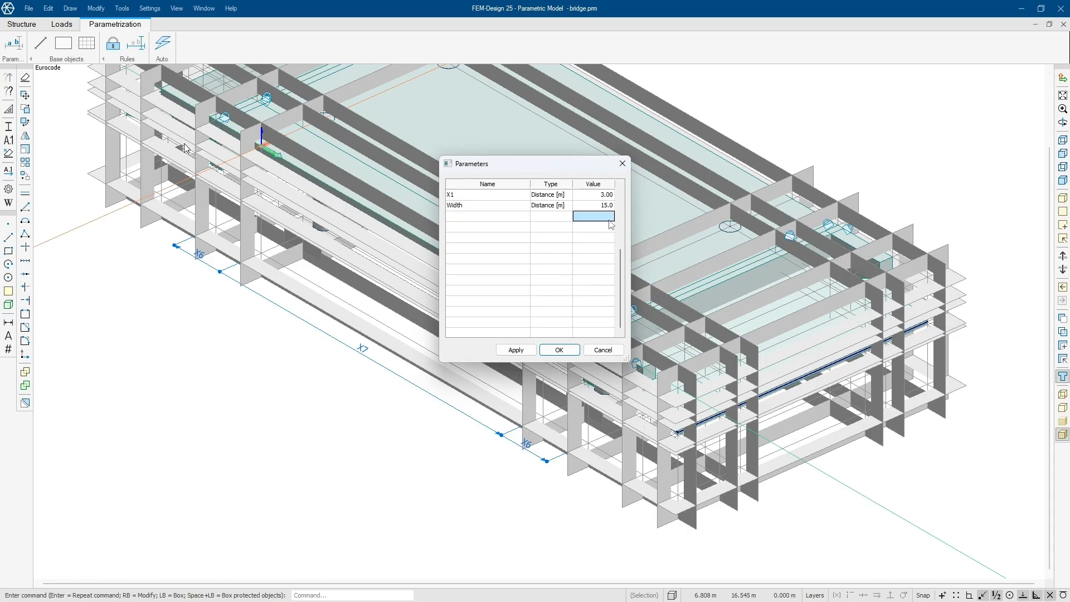
# Step: Rename parameter X7 as Span and parameter X6 as Cantilever
pyautogui.scroll(6, 613, 245)
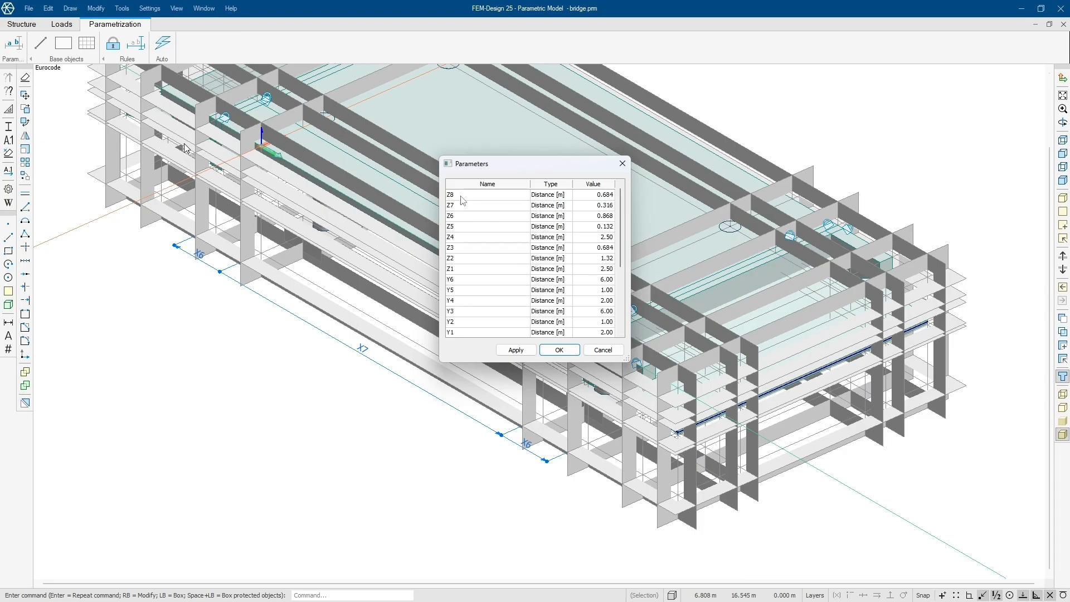
pyautogui.scroll(-2, 466, 257)
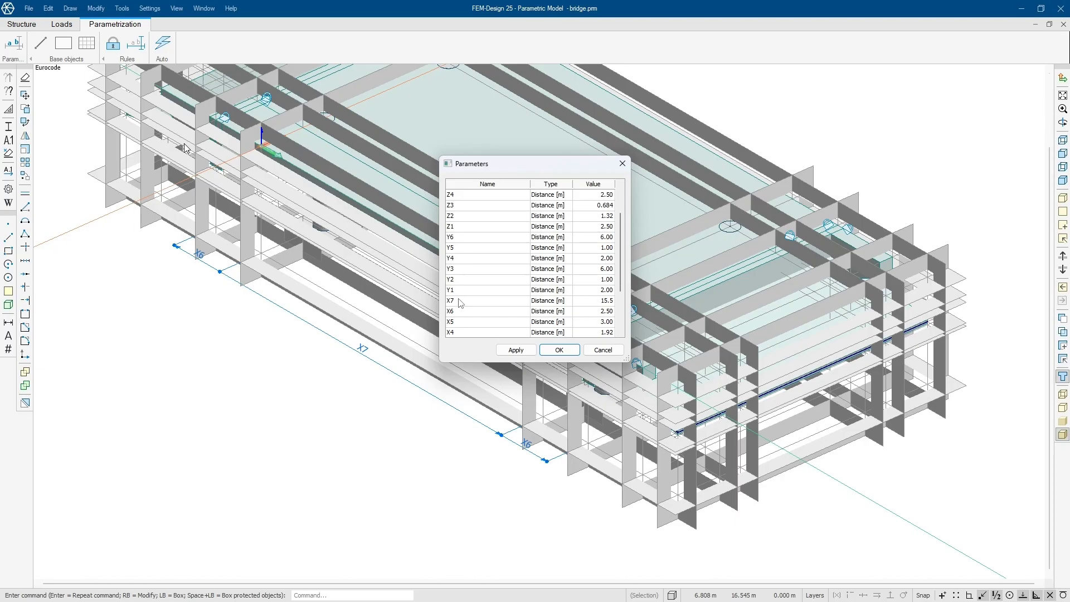
pyautogui.click(461, 303)
pyautogui.click(487, 298)
pyautogui.press('Return')
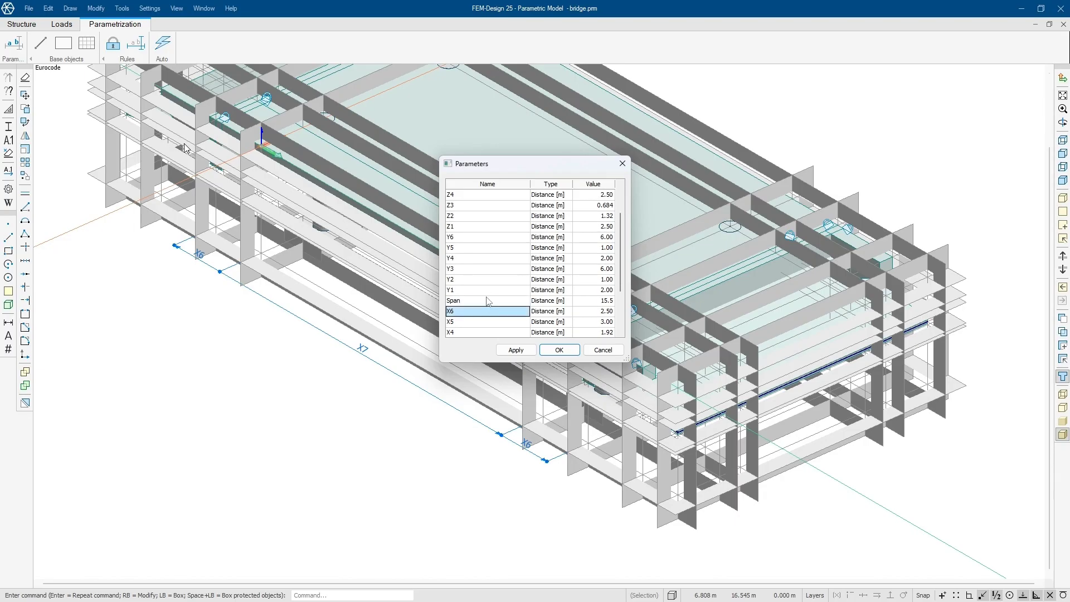
pyautogui.write('Cantilever')
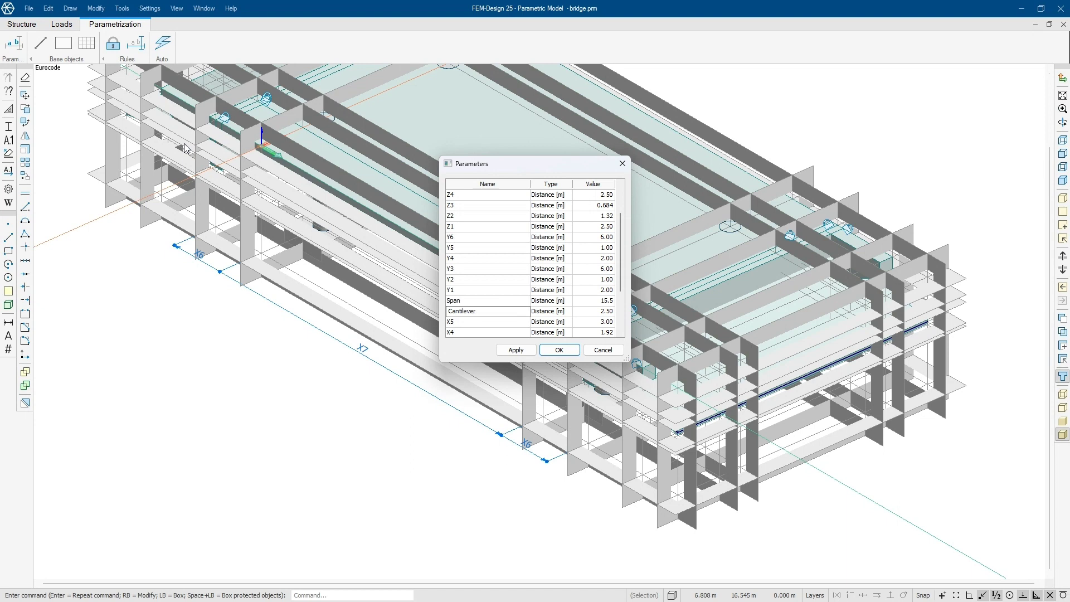
pyautogui.press('Return')
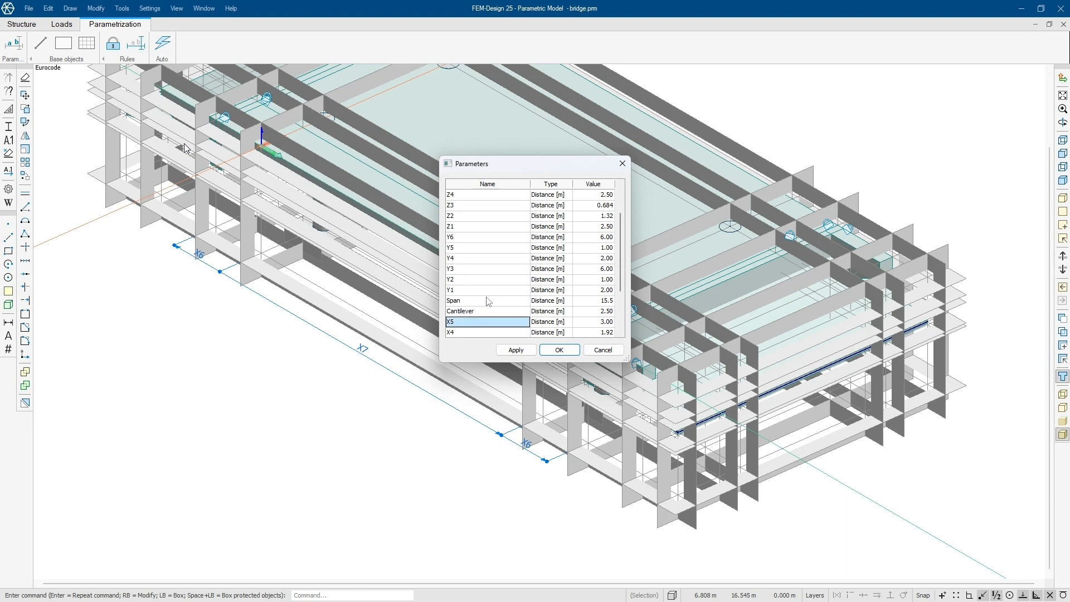
# Step: Apply the parameter renames and add a distance parameter named Chamfer with a value of 1.5 m
pyautogui.click(516, 350)
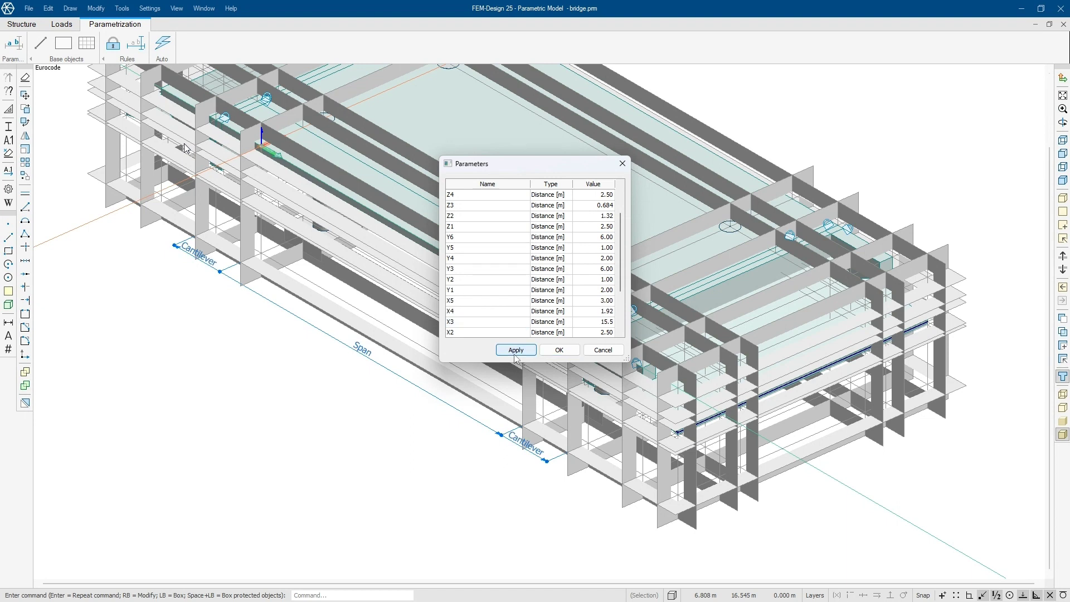
pyautogui.scroll(-5, 490, 318)
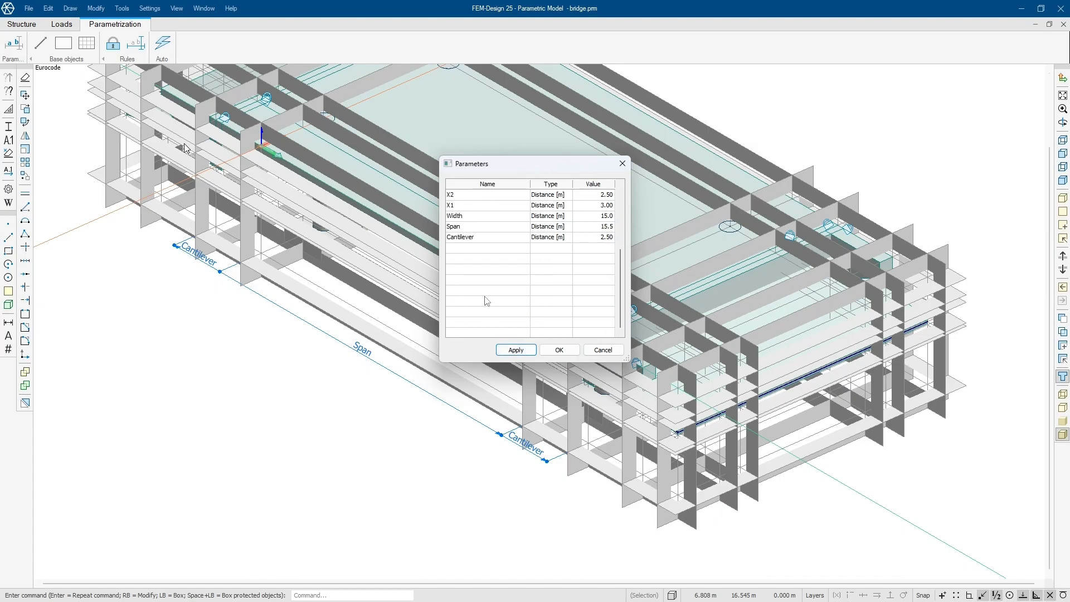
pyautogui.doubleClick(468, 248)
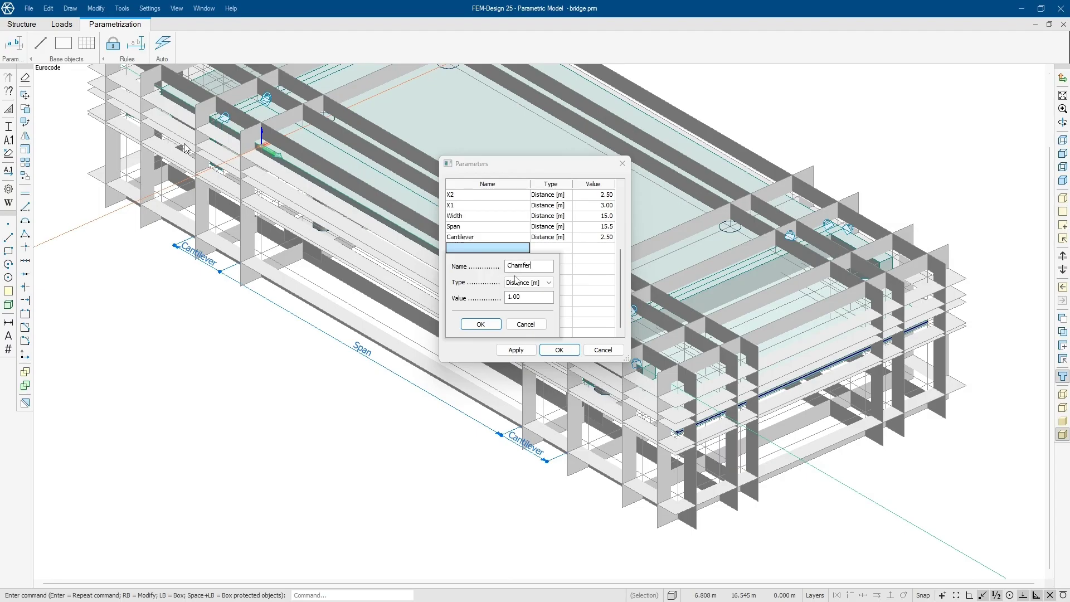
pyautogui.doubleClick(521, 297)
pyautogui.write('2')
pyautogui.doubleClick(508, 296)
pyautogui.write('1.5')
pyautogui.press('Return')
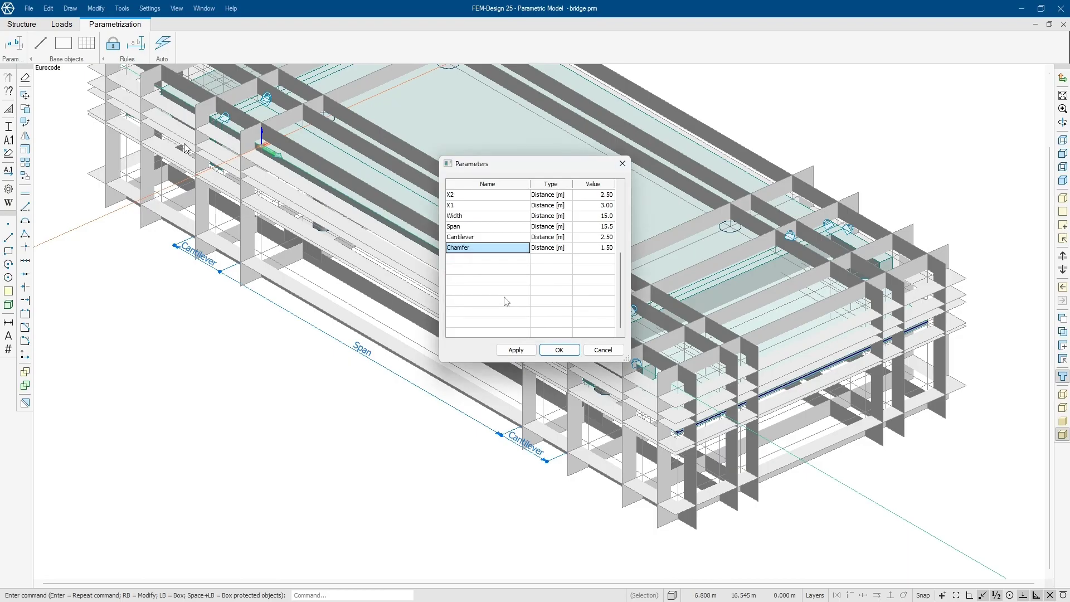
pyautogui.click(559, 350)
# Step: Add a Width distance rule between the two outermost longitudinal planes of the bridge
pyautogui.click(113, 43)
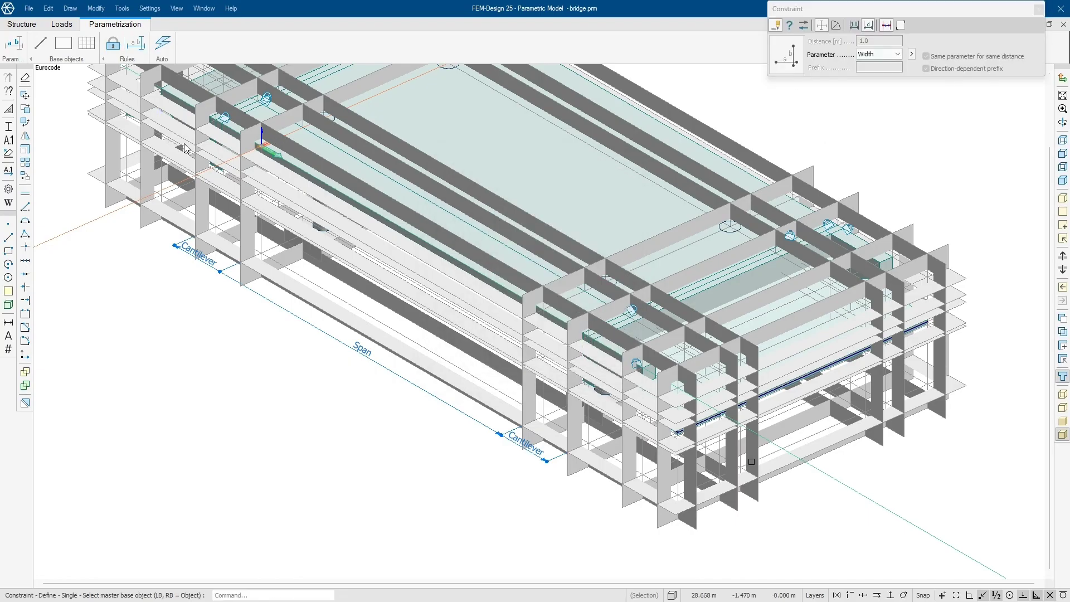
pyautogui.click(695, 524)
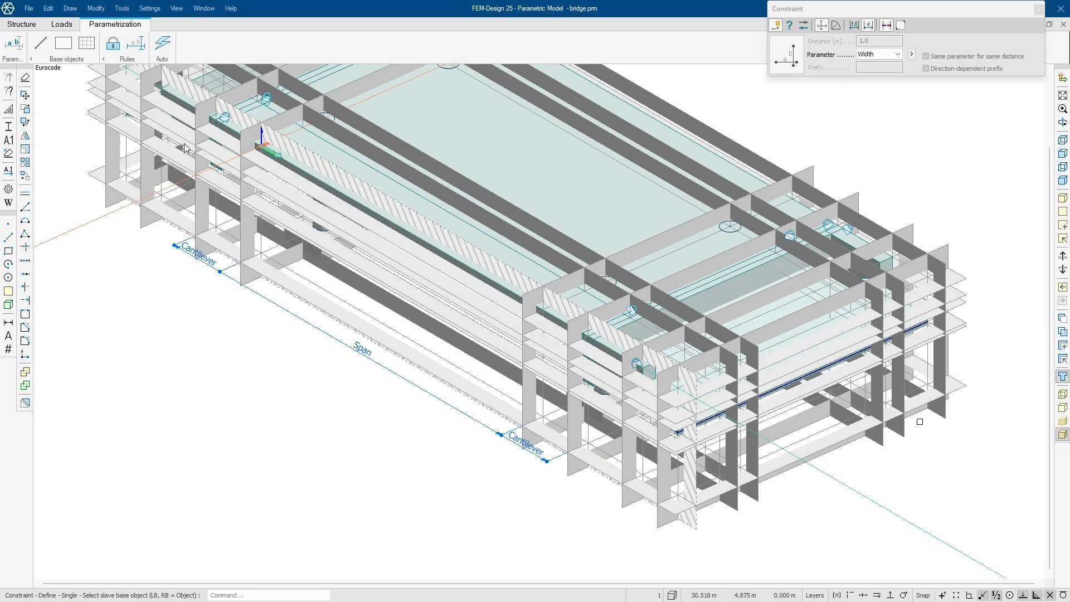
pyautogui.keyDown('alt'); pyautogui.moveTo(944, 414); pyautogui.dragTo(885, 455, button='middle'); pyautogui.keyUp('alt')
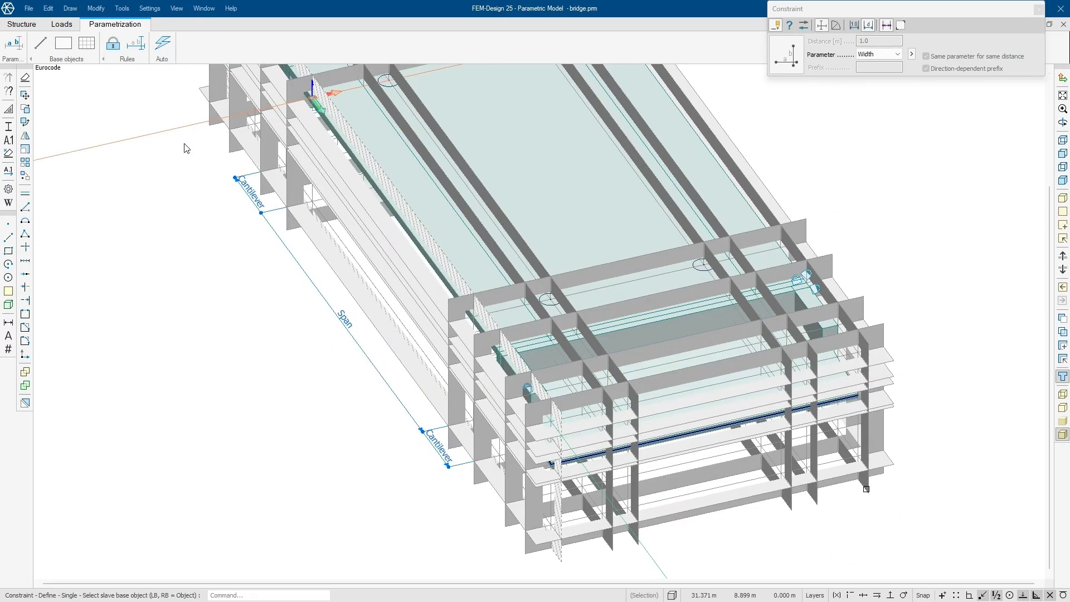
pyautogui.click(866, 489)
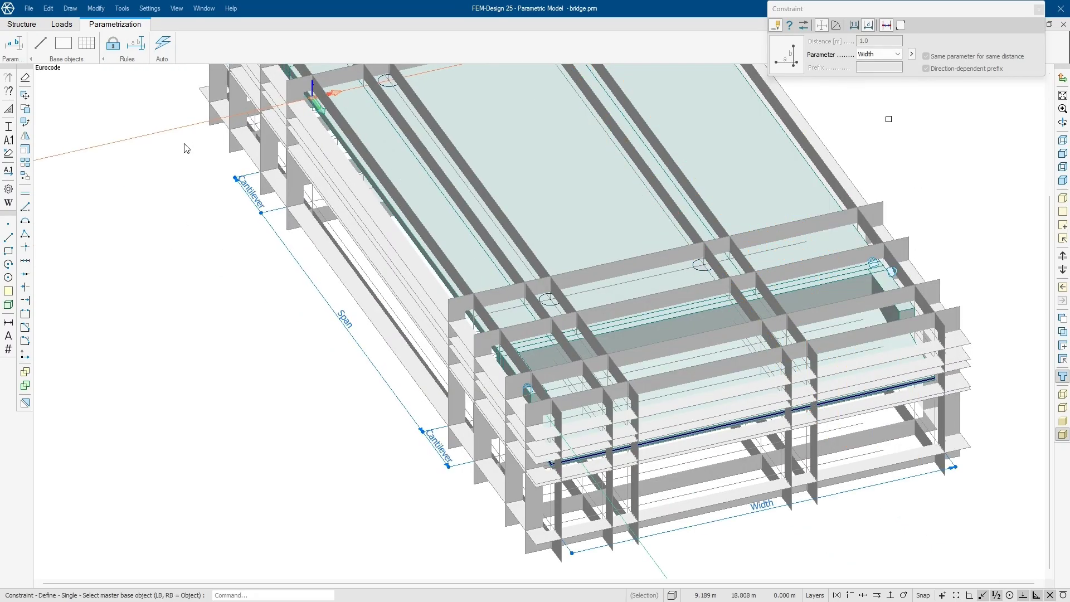
# Step: Add Chamfer distance rules between the outermost longitudinal plane and the inner plane on both long sides of the bridge
pyautogui.click(887, 54)
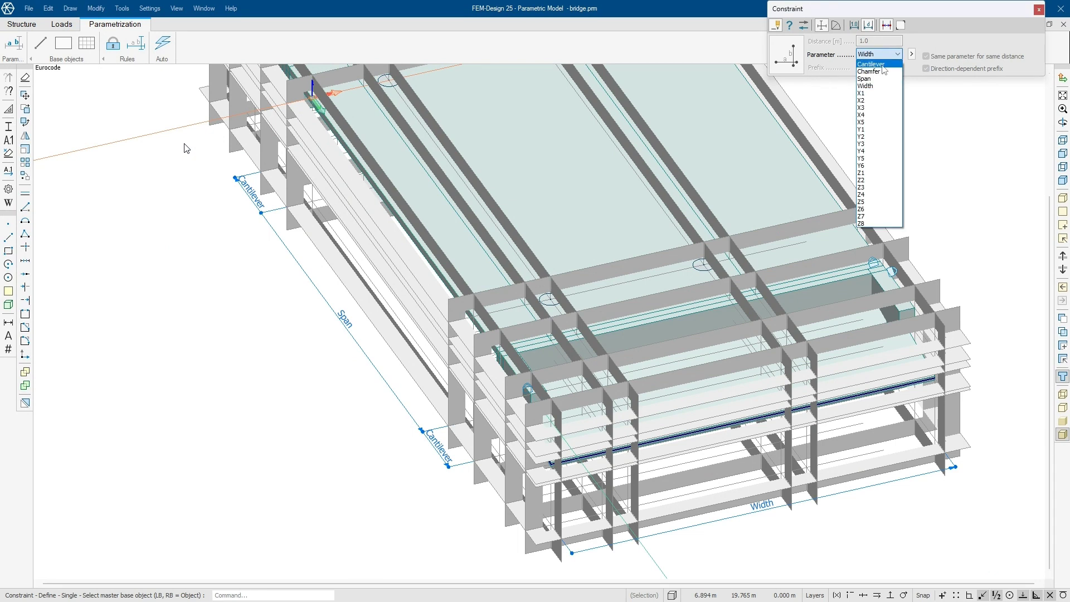
pyautogui.click(882, 71)
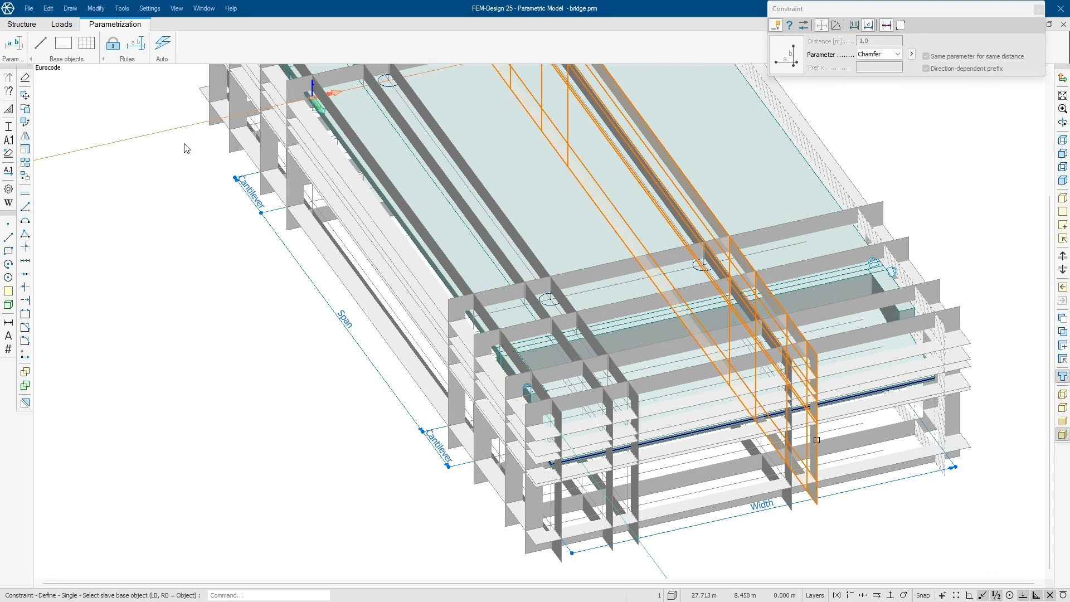
pyautogui.click(563, 494)
pyautogui.click(612, 485)
pyautogui.moveTo(540, 525); pyautogui.dragTo(851, 521, button='middle')
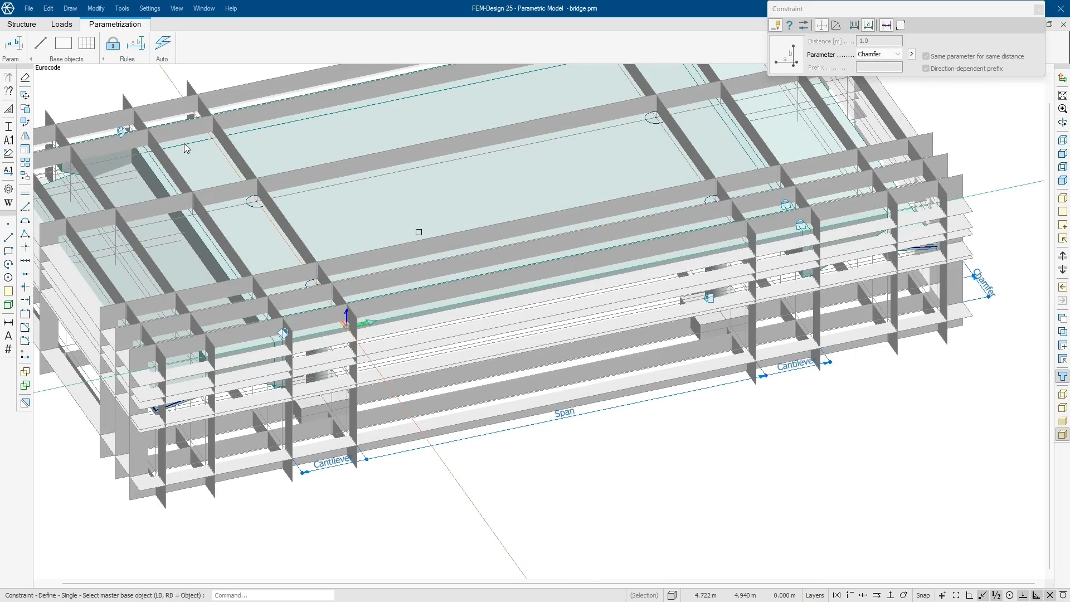
# Step: Add a distance parameter named TRansferSlab with a value of 6 m to the parameter list
pyautogui.click(14, 43)
pyautogui.scroll(-4, 477, 306)
pyautogui.doubleClick(468, 311)
pyautogui.write('TRansferSlab')
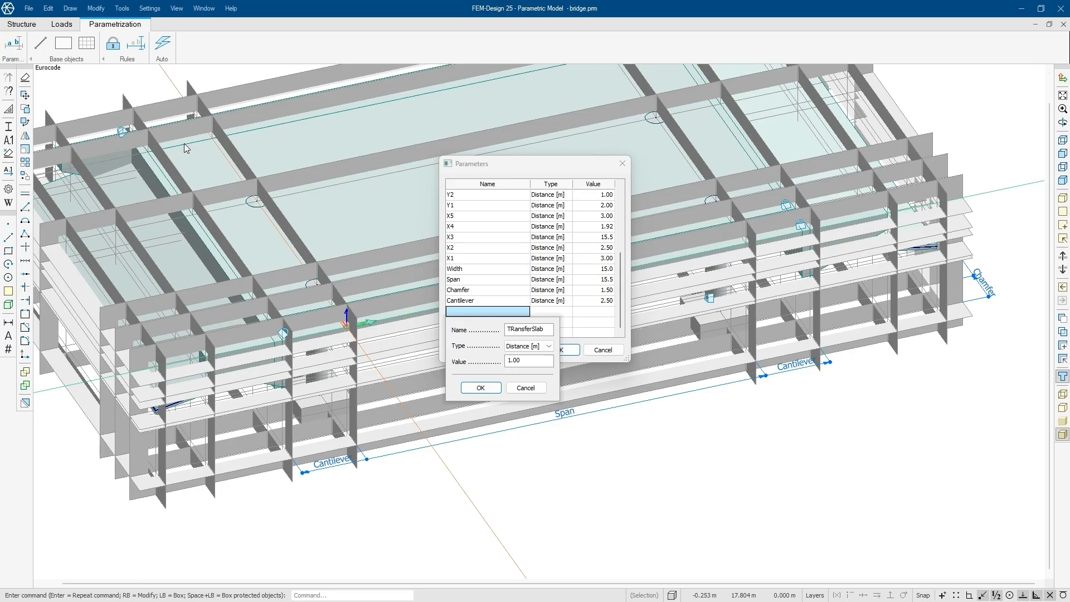
pyautogui.moveTo(536, 365); pyautogui.dragTo(466, 368)
pyautogui.write('6')
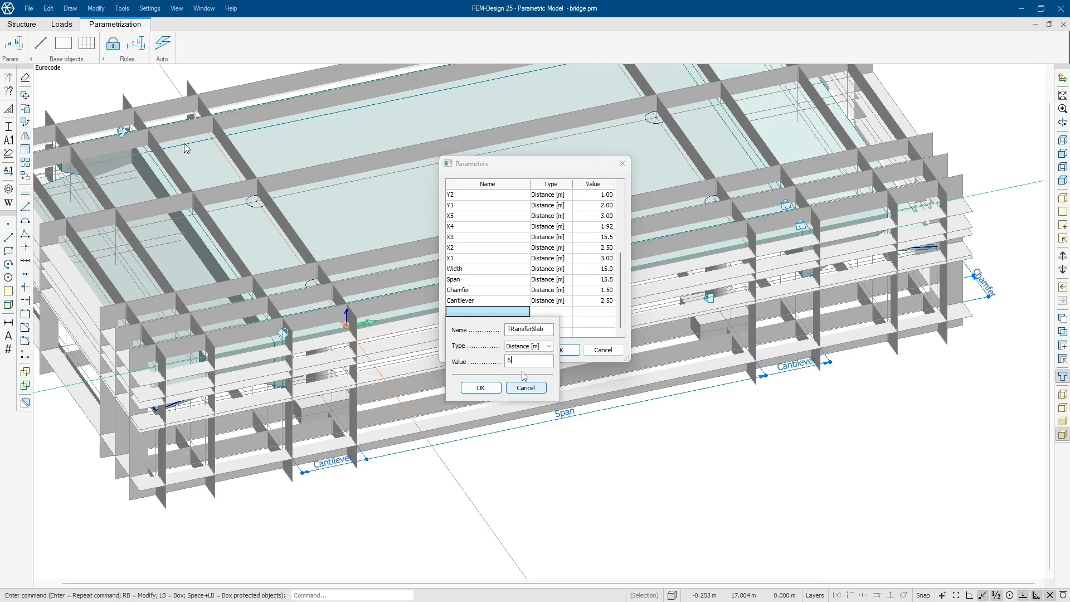
pyautogui.click(488, 391)
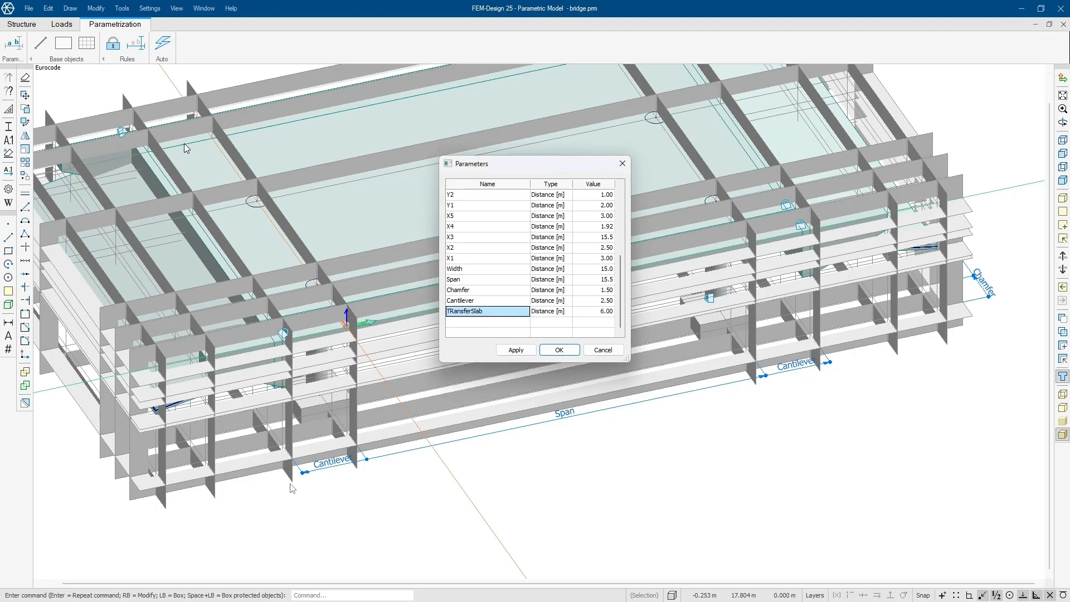
pyautogui.click(559, 349)
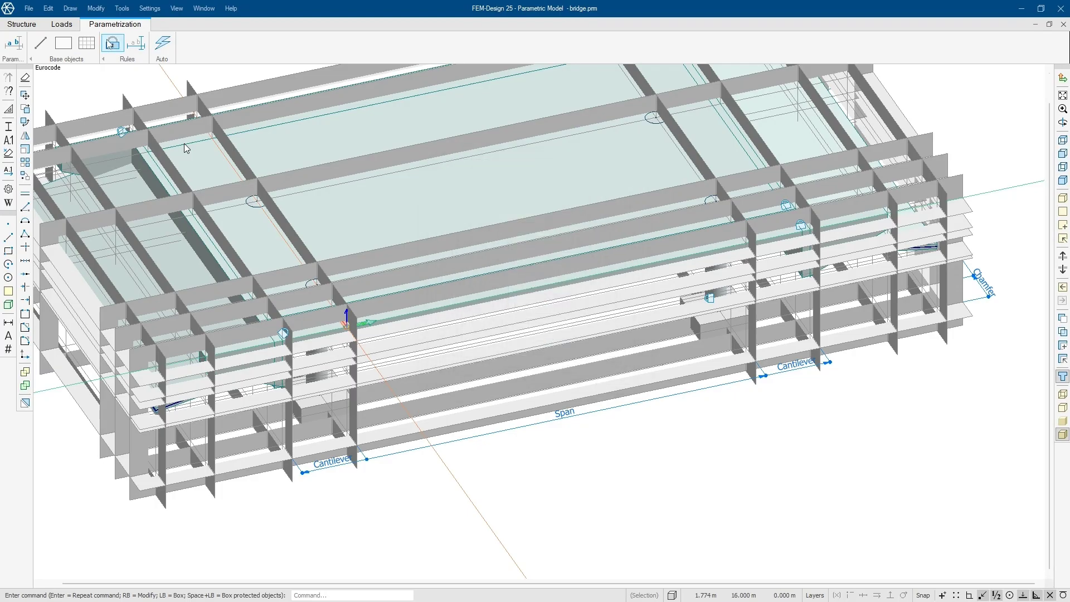
# Step: Add a TRansferSlab distance rule from the first cantilever's end plane to the outermost transverse plane at that end of the bridge
pyautogui.click(124, 49)
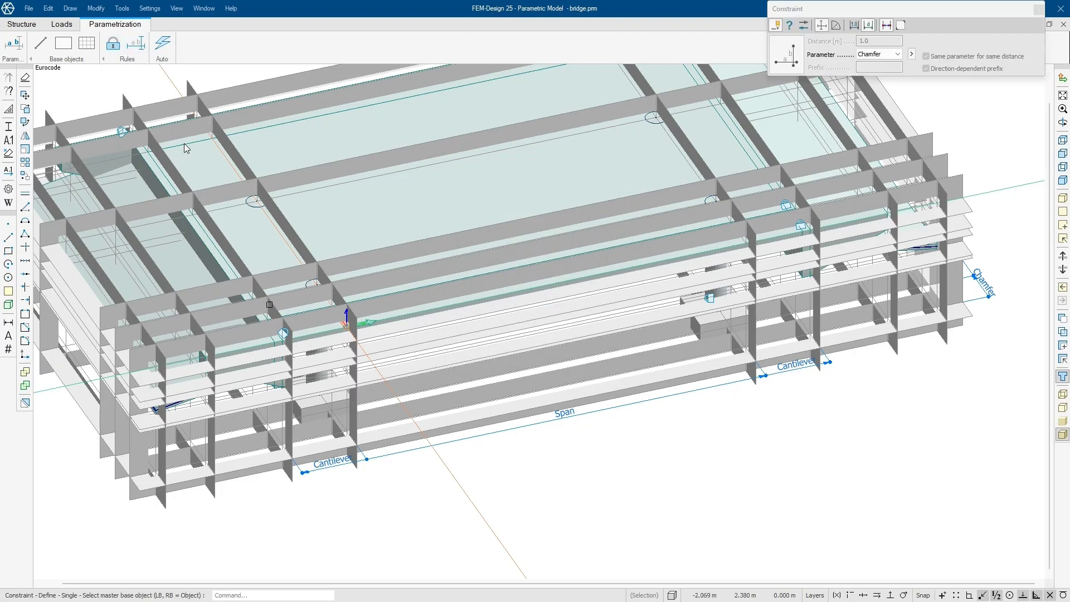
pyautogui.click(290, 474)
pyautogui.click(165, 497)
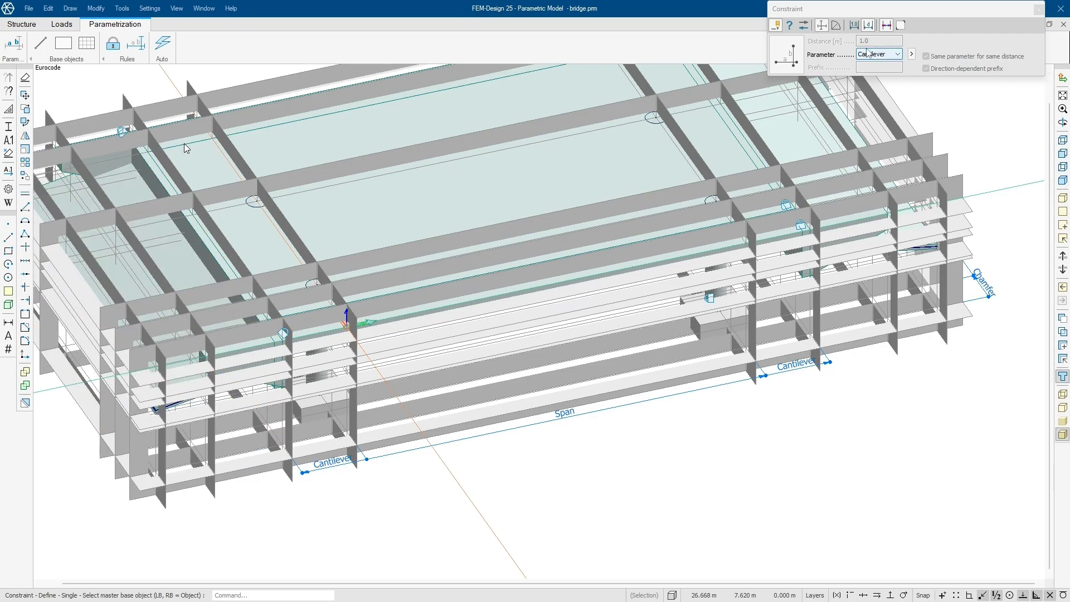
pyautogui.click(886, 54)
pyautogui.click(875, 86)
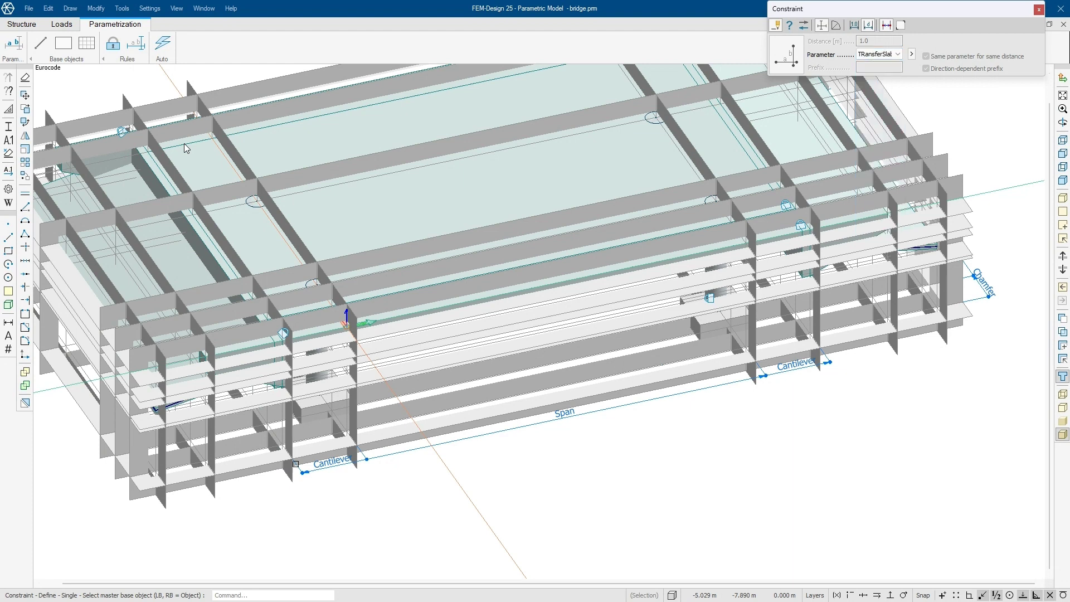
pyautogui.click(289, 473)
pyautogui.click(142, 504)
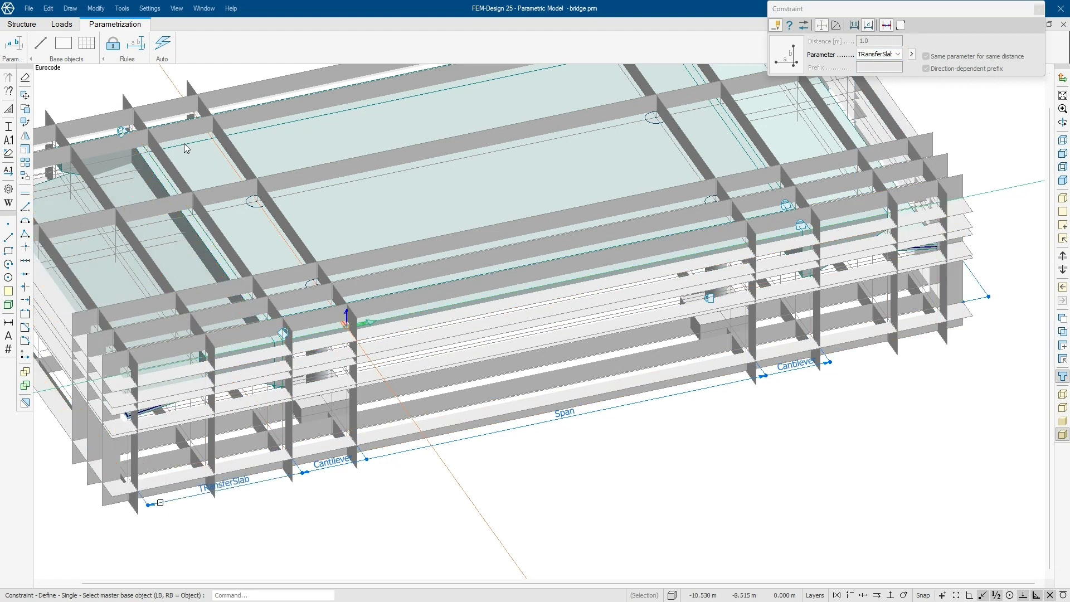
# Step: Add the same TRansferSlab distance rule from the other cantilever's end plane to the outermost transverse plane at the opposite bridge end
pyautogui.scroll(-1, 774, 440)
pyautogui.moveTo(774, 440); pyautogui.dragTo(444, 513, button='middle')
pyautogui.click(483, 440)
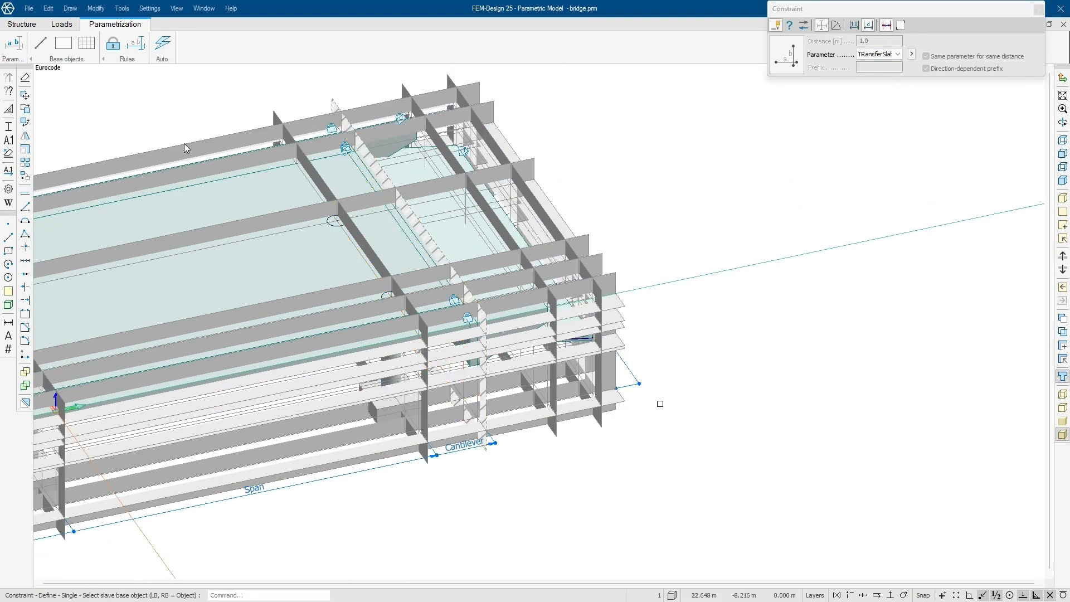
pyautogui.click(601, 418)
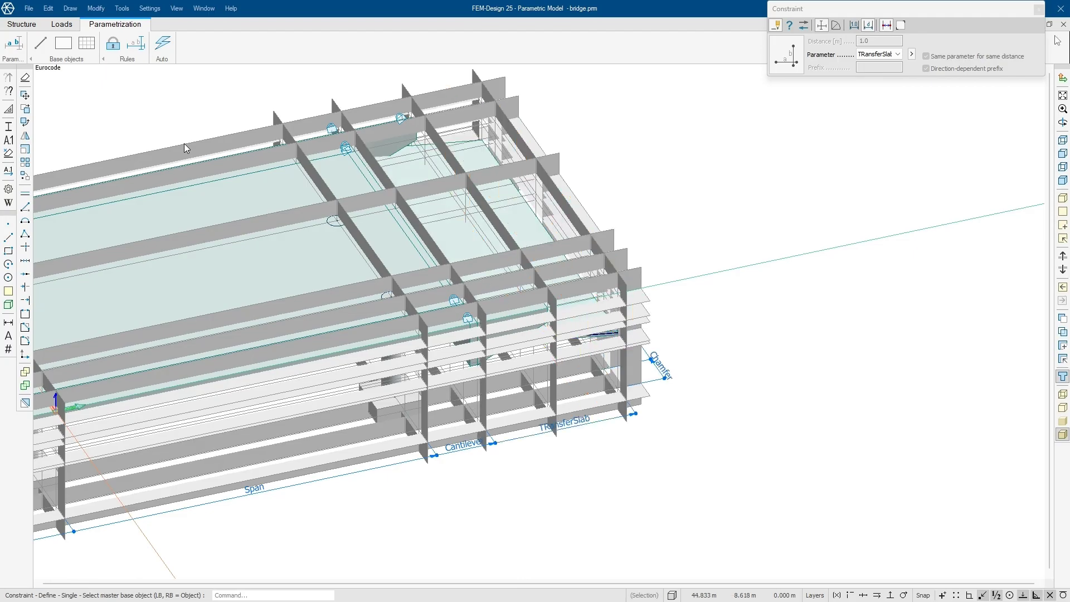
pyautogui.click(1041, 10)
# Step: Add a distance parameter named Height with a value of 5 m to the parameter list
pyautogui.moveTo(621, 382); pyautogui.dragTo(781, 285, button='middle')
pyautogui.click(10, 49)
pyautogui.scroll(-5, 490, 295)
pyautogui.doubleClick(460, 301)
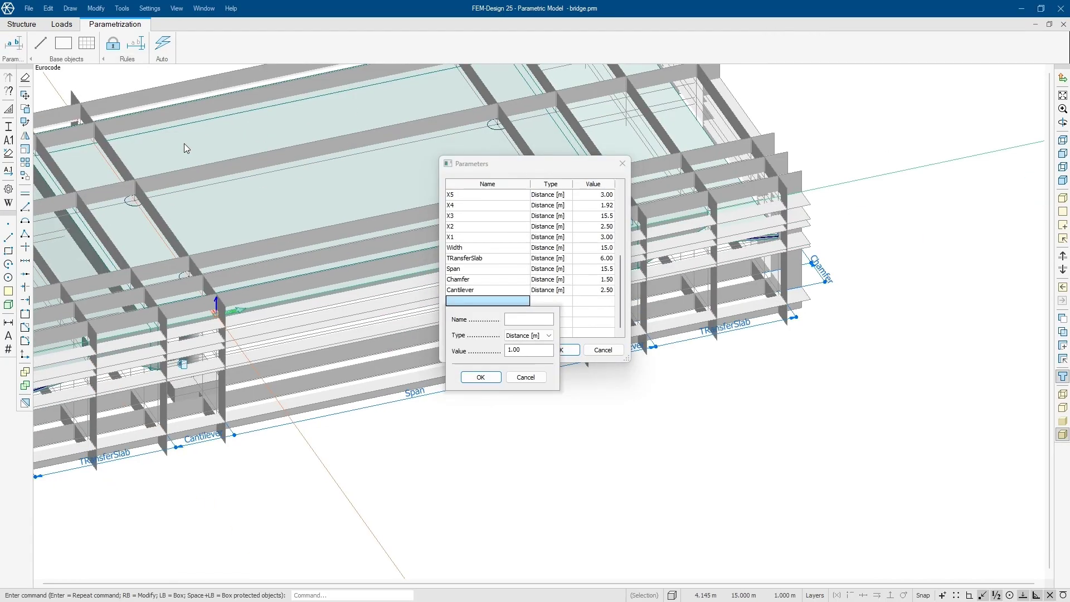
pyautogui.press('Return')
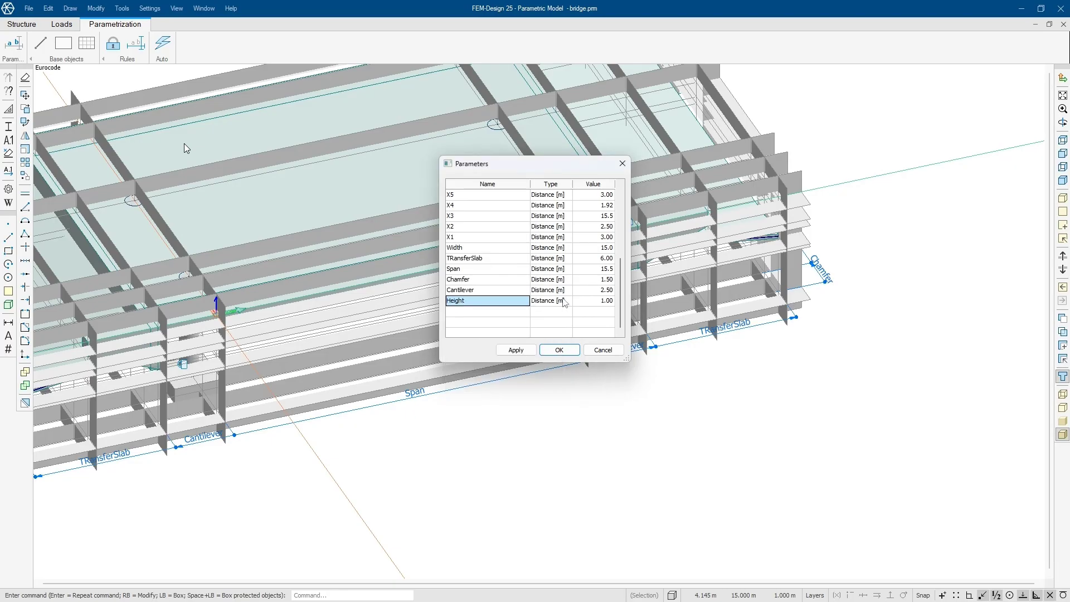
pyautogui.click(587, 300)
pyautogui.write('6')
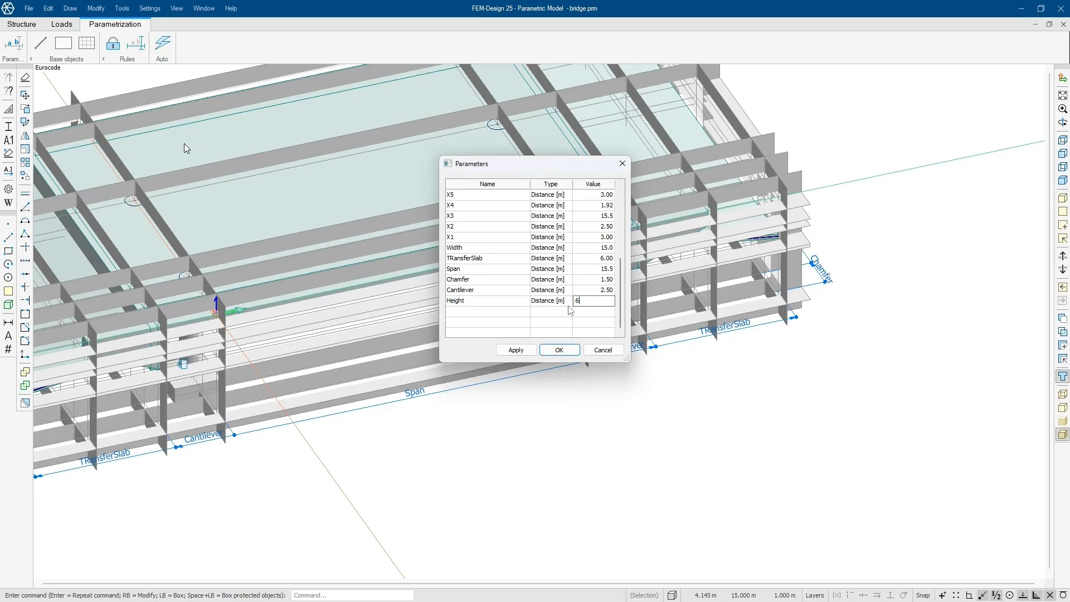
pyautogui.write('6')
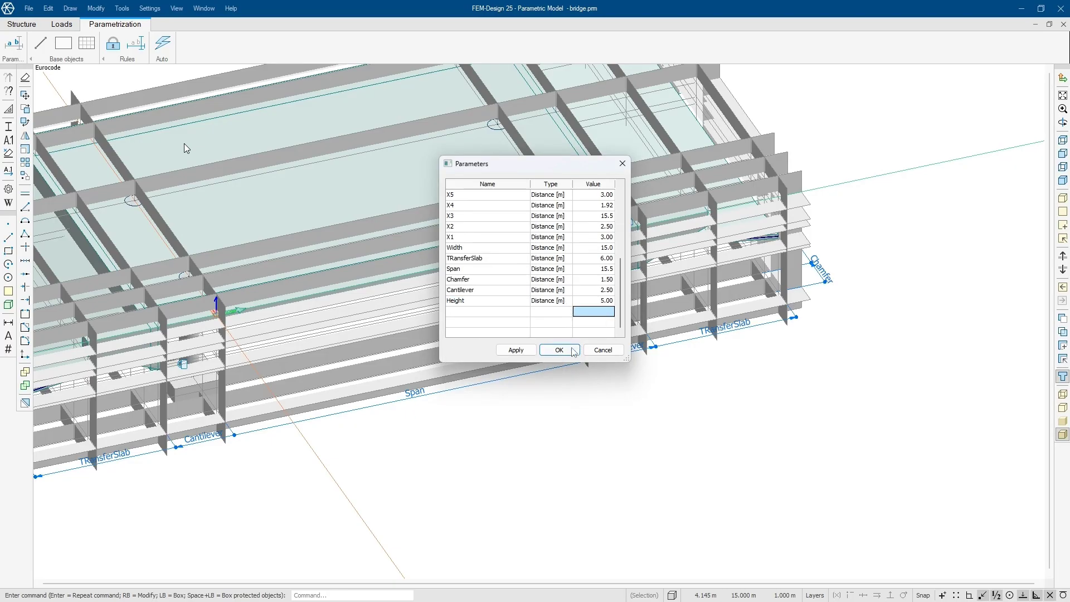
pyautogui.press('Return')
# Step: Add a Height distance rule between an upper horizontal plane at deck level and the lowest horizontal plane
pyautogui.click(171, 48)
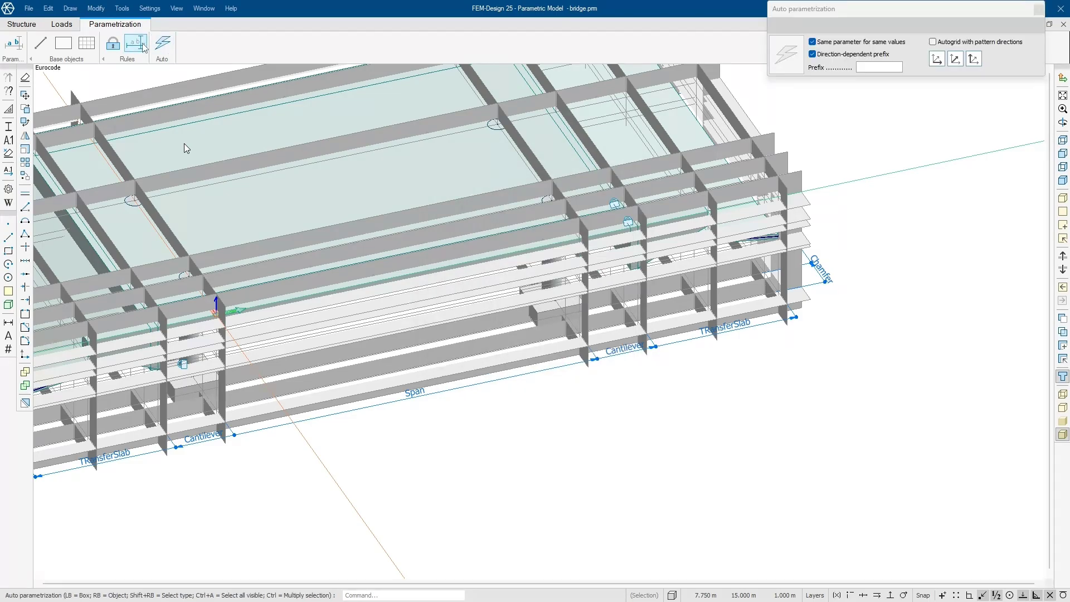
pyautogui.click(897, 54)
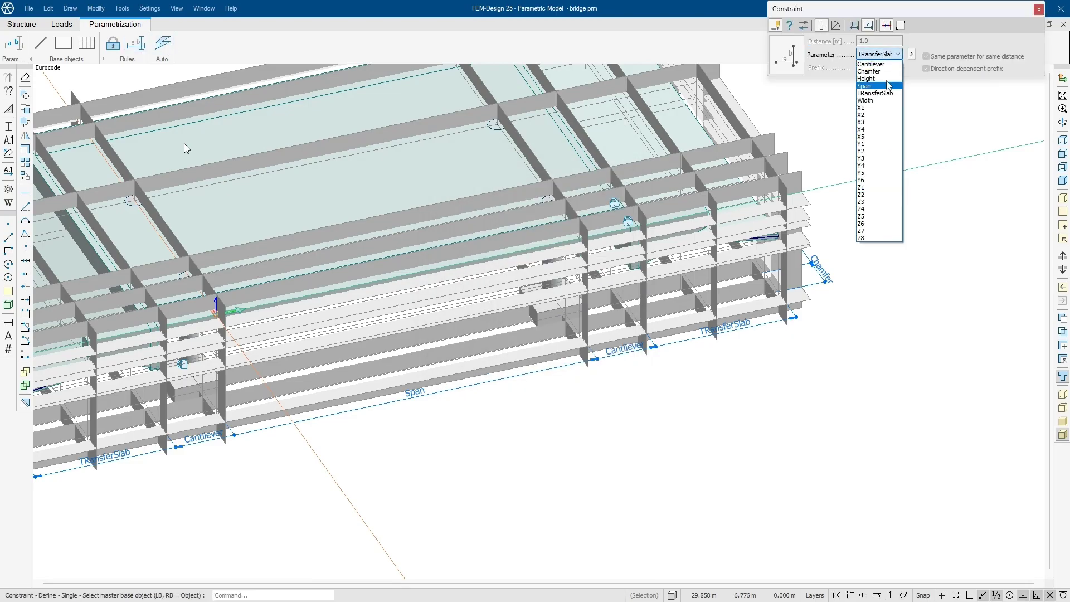
pyautogui.click(869, 79)
pyautogui.click(802, 206)
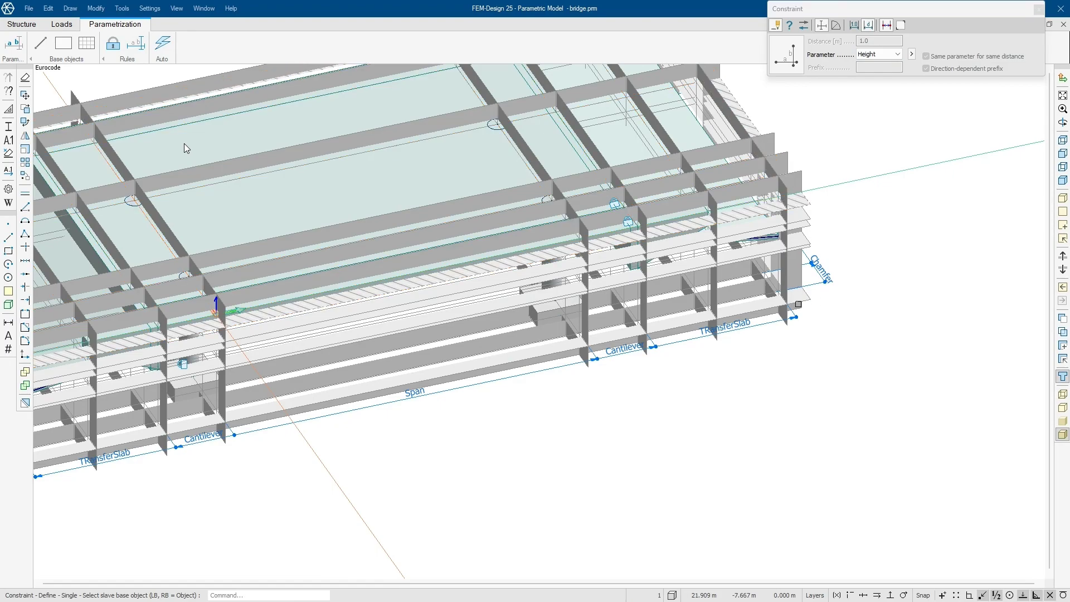
pyautogui.click(798, 304)
# Step: Hide all reference planes so only the bridge structure and its dimension rules are displayed
pyautogui.moveTo(604, 437); pyautogui.dragTo(829, 310, button='middle')
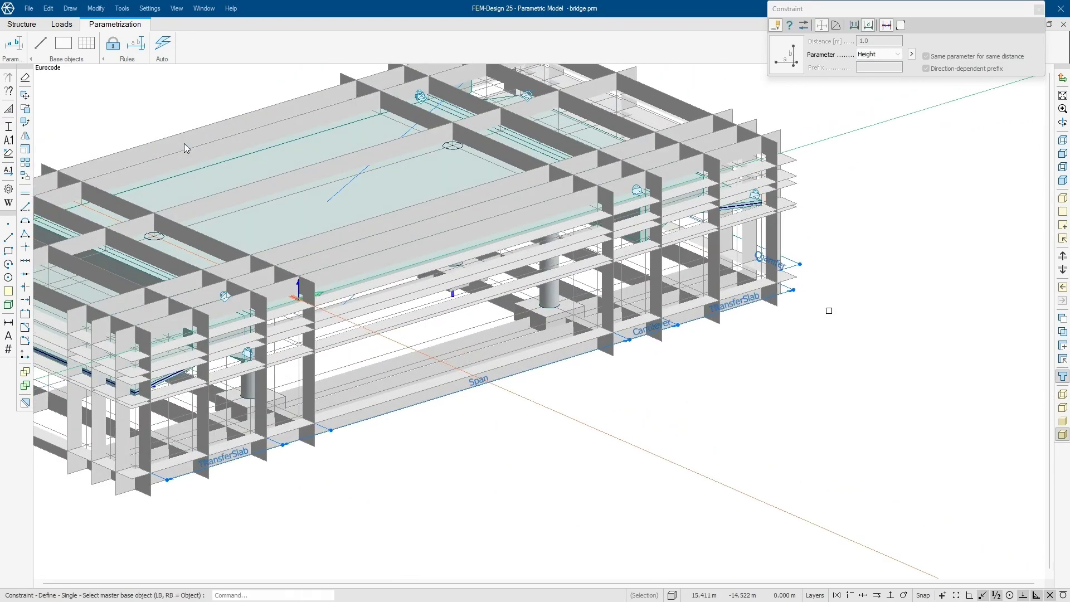
pyautogui.click(1062, 319)
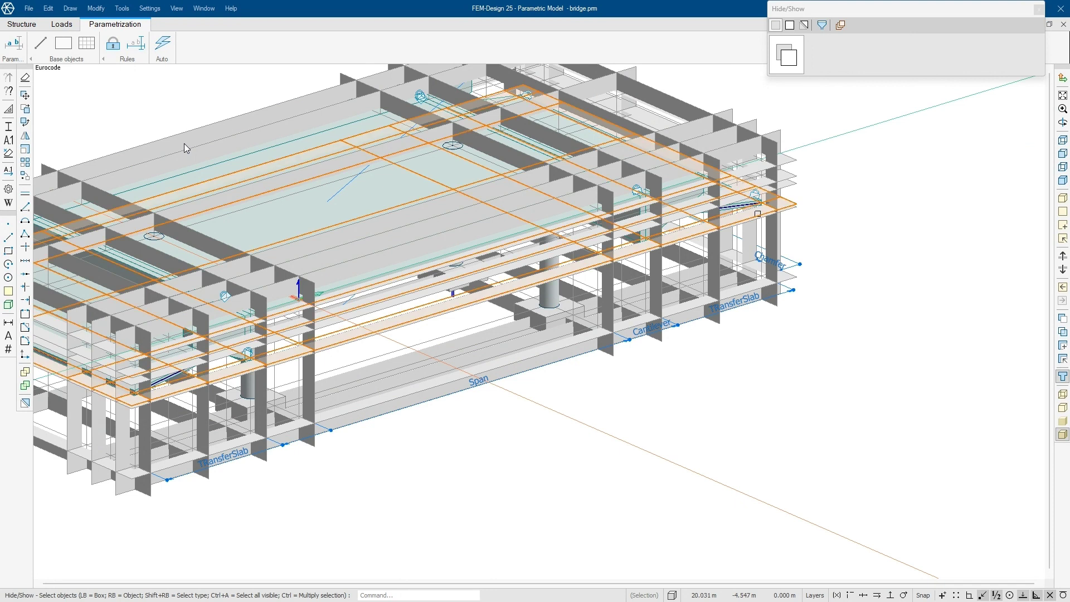
pyautogui.keyDown('shift'); pyautogui.rightClick(758, 212); pyautogui.keyUp('shift')
pyautogui.press('Escape')
pyautogui.moveTo(595, 390); pyautogui.dragTo(601, 444, button='middle')
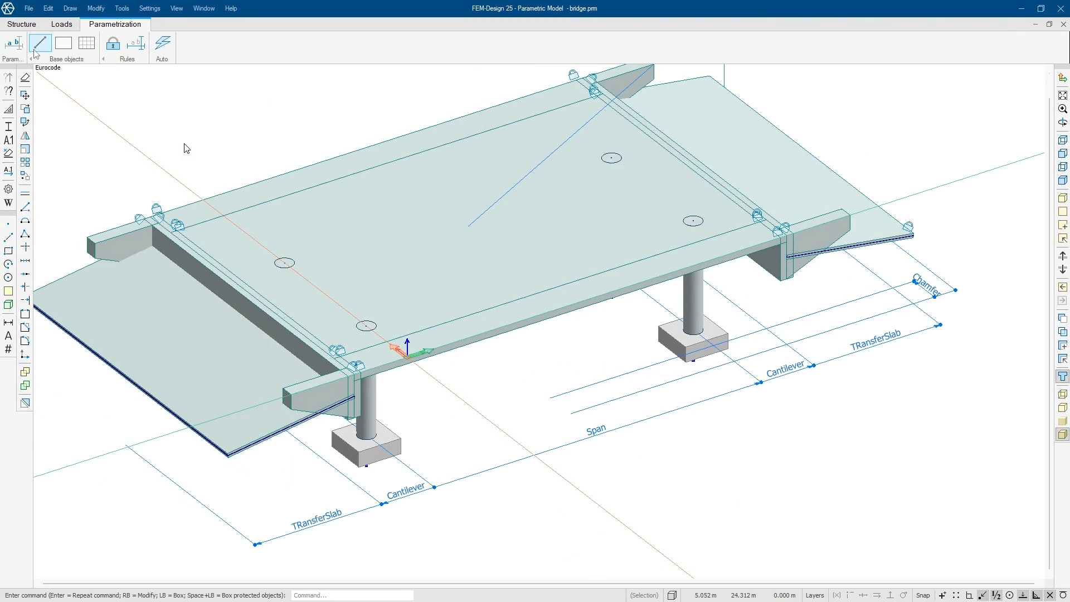
# Step: Test the TRansferSlab parameter with 7 m, and set it to 8 m
pyautogui.click(14, 43)
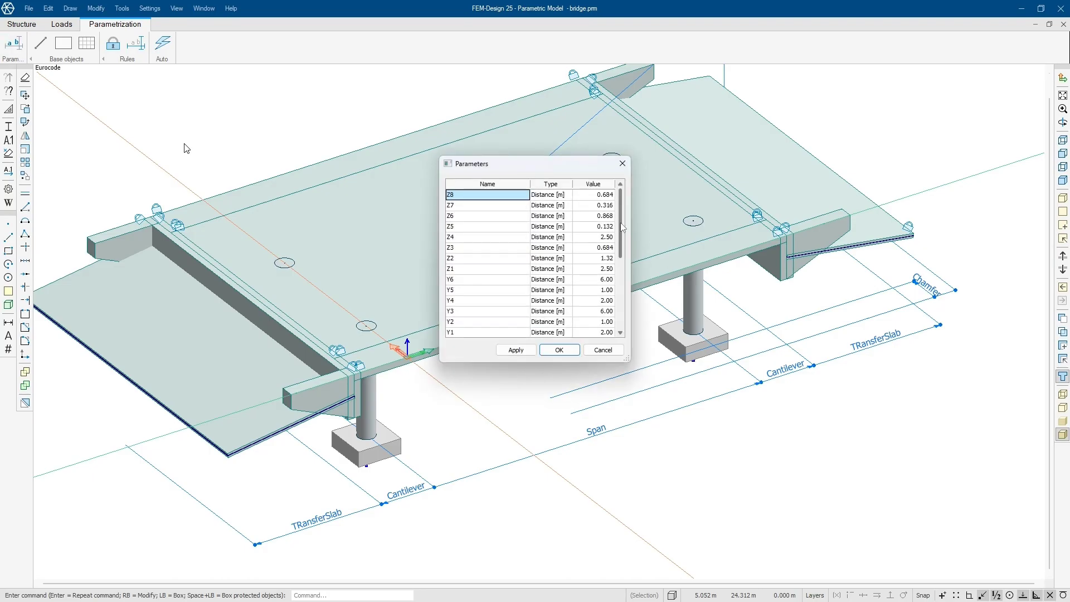
pyautogui.scroll(-5, 601, 267)
pyautogui.doubleClick(601, 269)
pyautogui.write('7')
pyautogui.click(516, 350)
pyautogui.doubleClick(600, 268)
pyautogui.write('8')
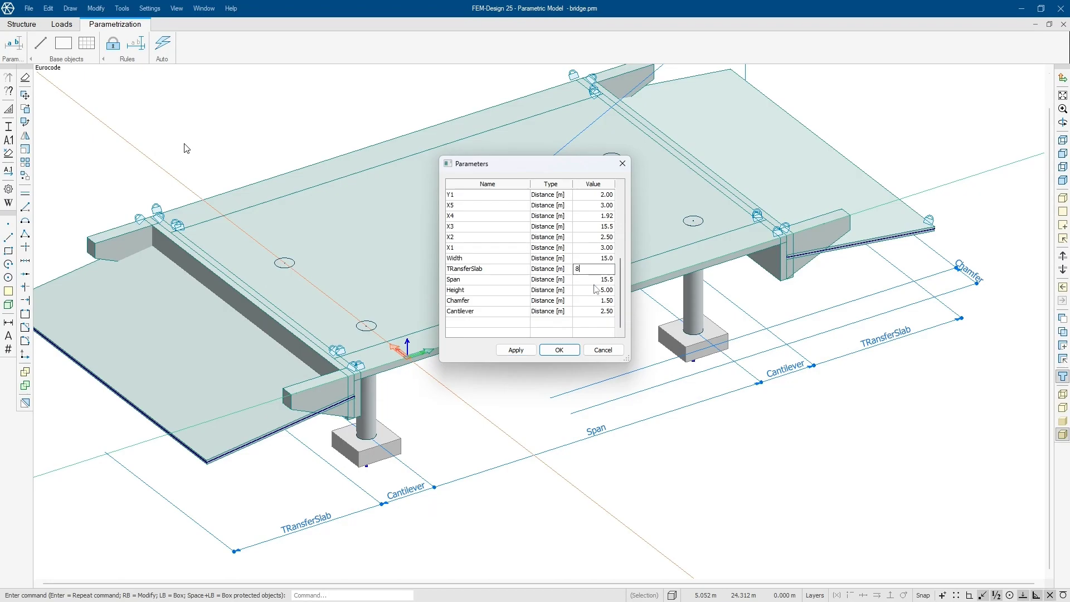
pyautogui.click(523, 351)
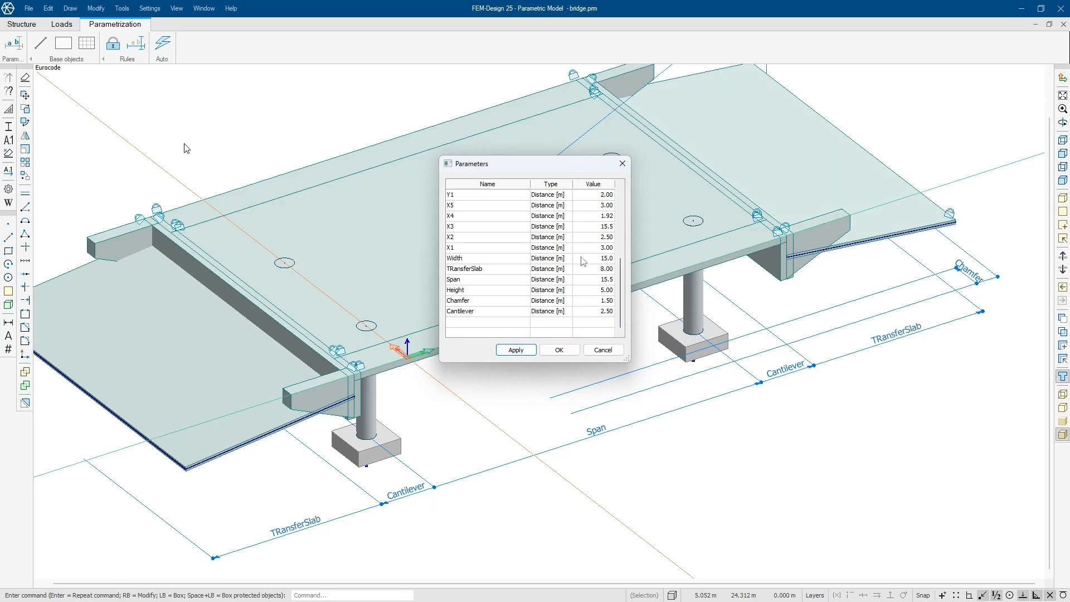
# Step: Set the Cantilever parameter to 3 m and apply it to the bridge
pyautogui.doubleClick(601, 311)
pyautogui.write('3')
pyautogui.click(524, 350)
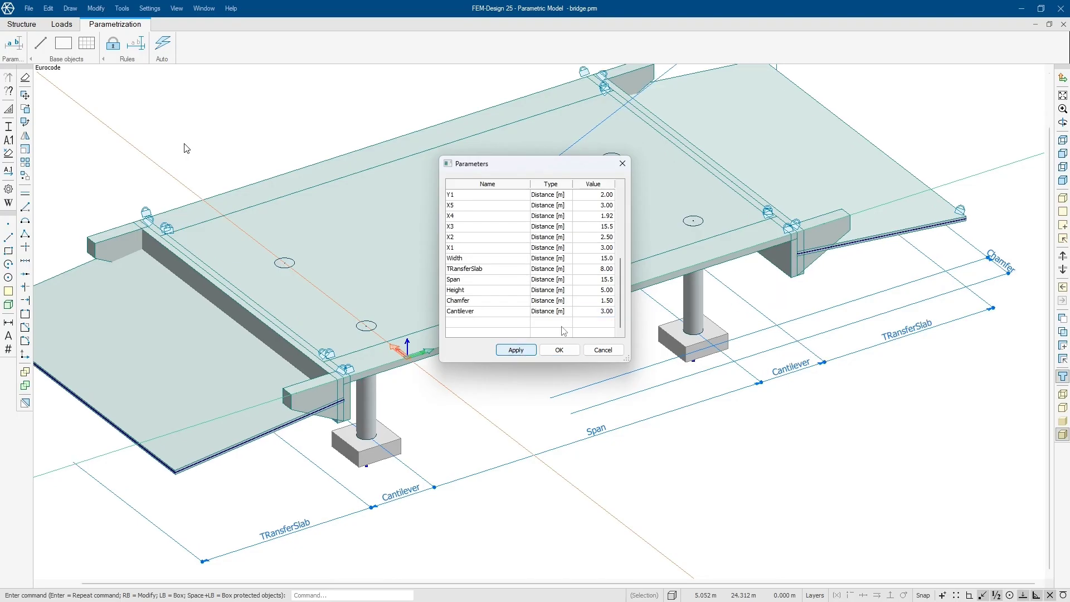
# Step: Test the Cantilever parameter with 4 m, and set it to 3 m
pyautogui.doubleClick(594, 311)
pyautogui.write('4')
pyautogui.click(528, 350)
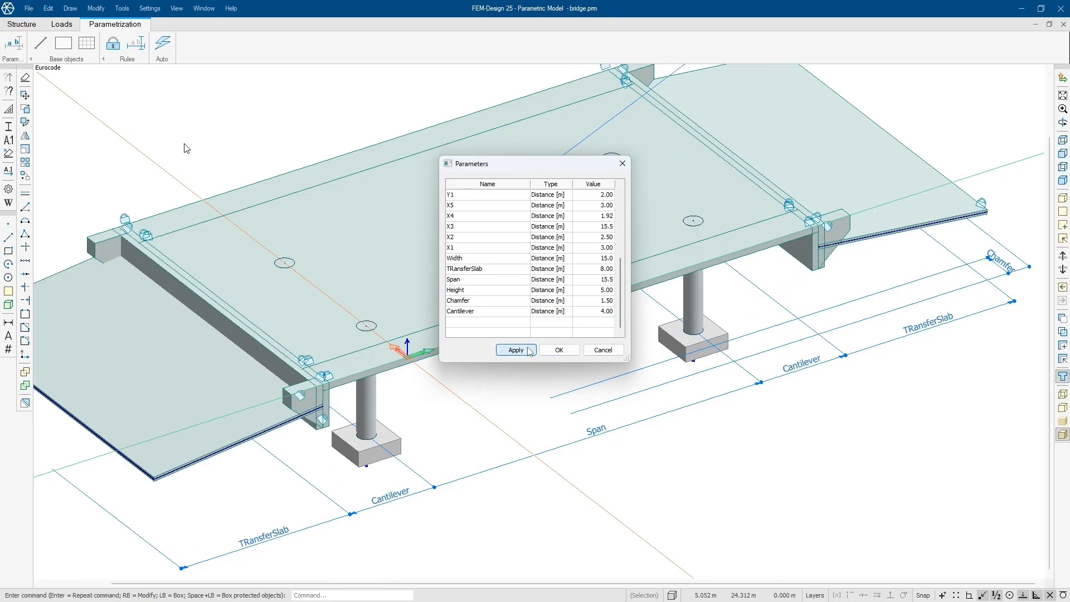
pyautogui.doubleClick(607, 302)
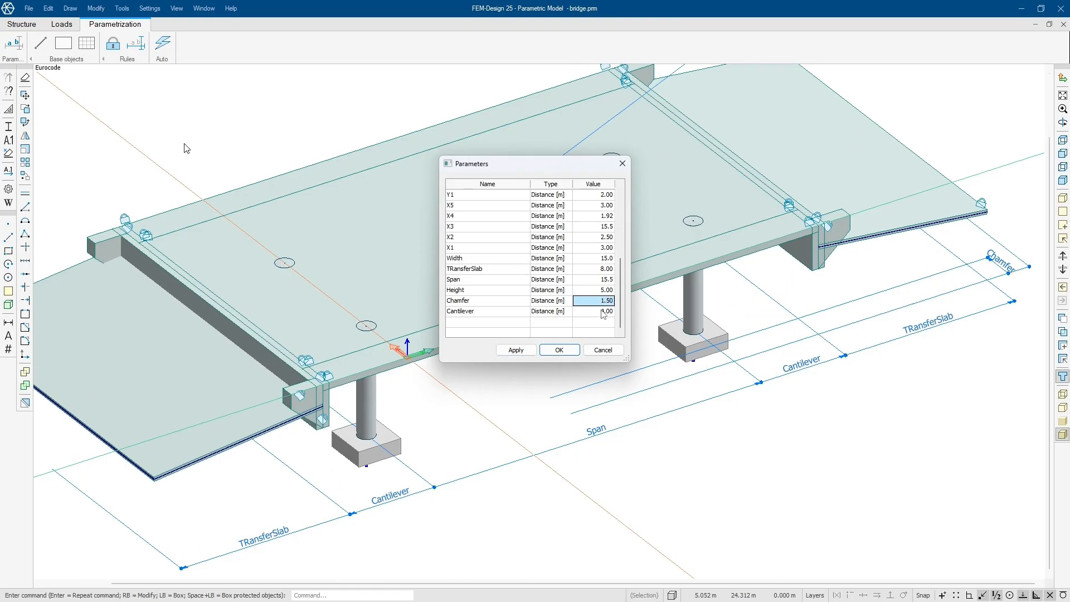
pyautogui.click(602, 311)
pyautogui.write('3')
pyautogui.click(519, 350)
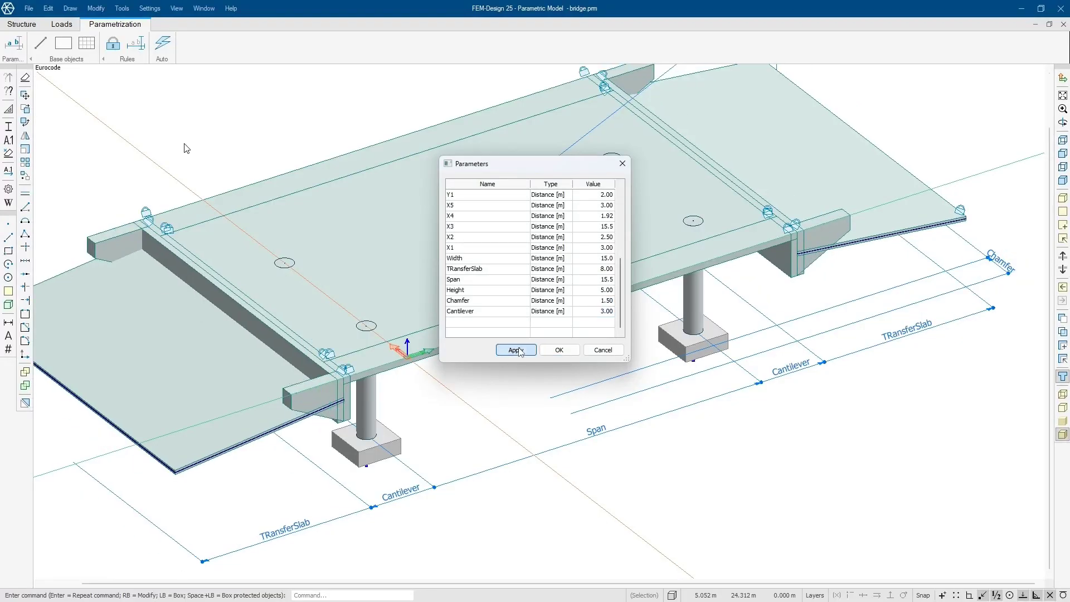
# Step: Test the Span parameter with 14 m, and set it to 13 m
pyautogui.doubleClick(603, 282)
pyautogui.write('14')
pyautogui.click(516, 350)
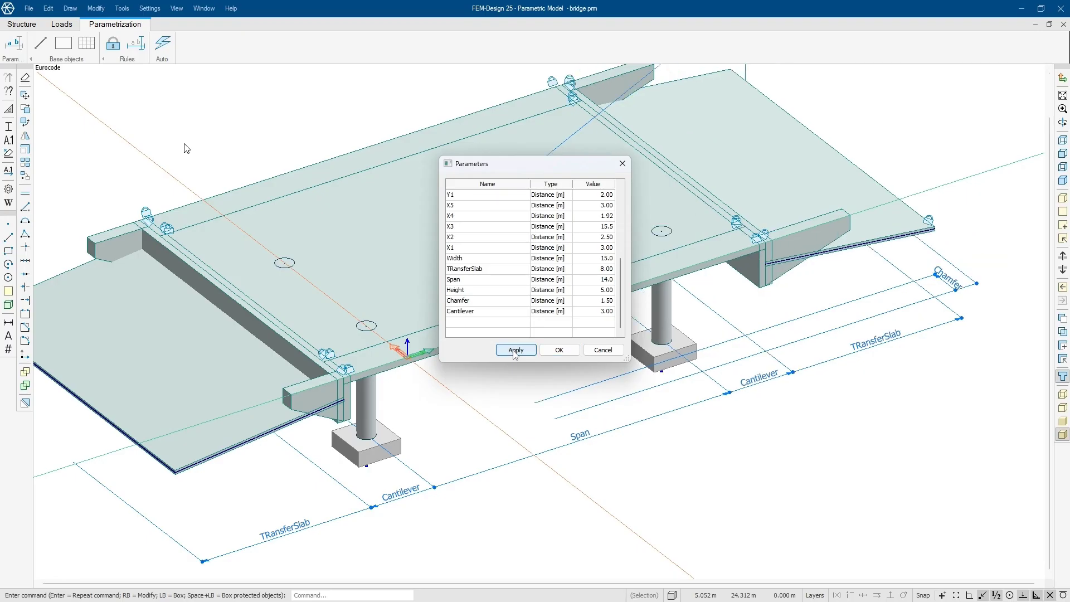
pyautogui.doubleClick(603, 279)
pyautogui.write('13')
pyautogui.click(516, 350)
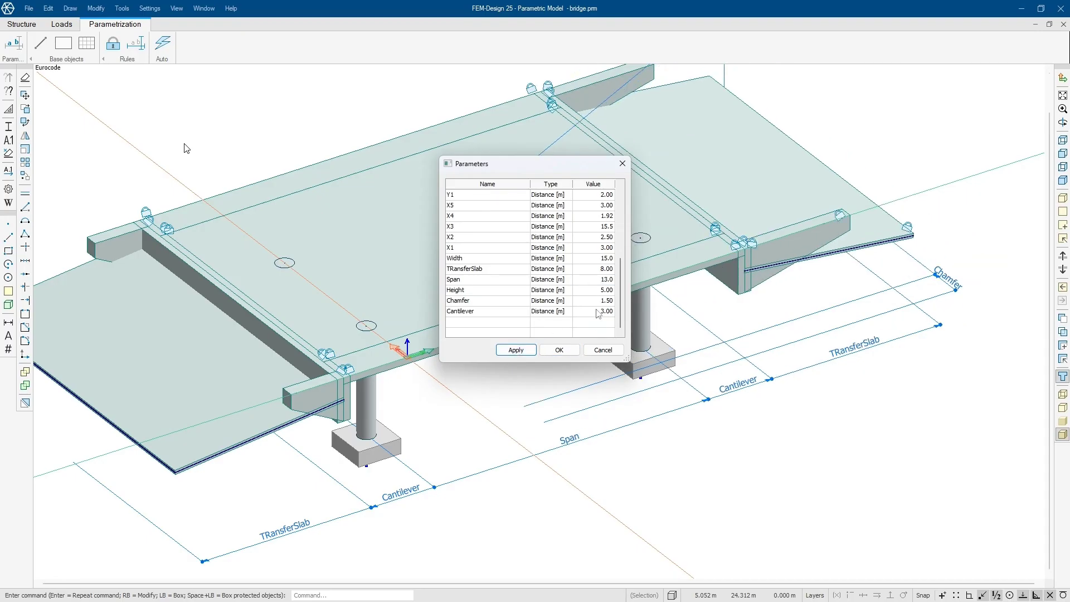
# Step: Test the Width parameter with 13 m, set it to 12 m, and close the parameter list
pyautogui.doubleClick(607, 258)
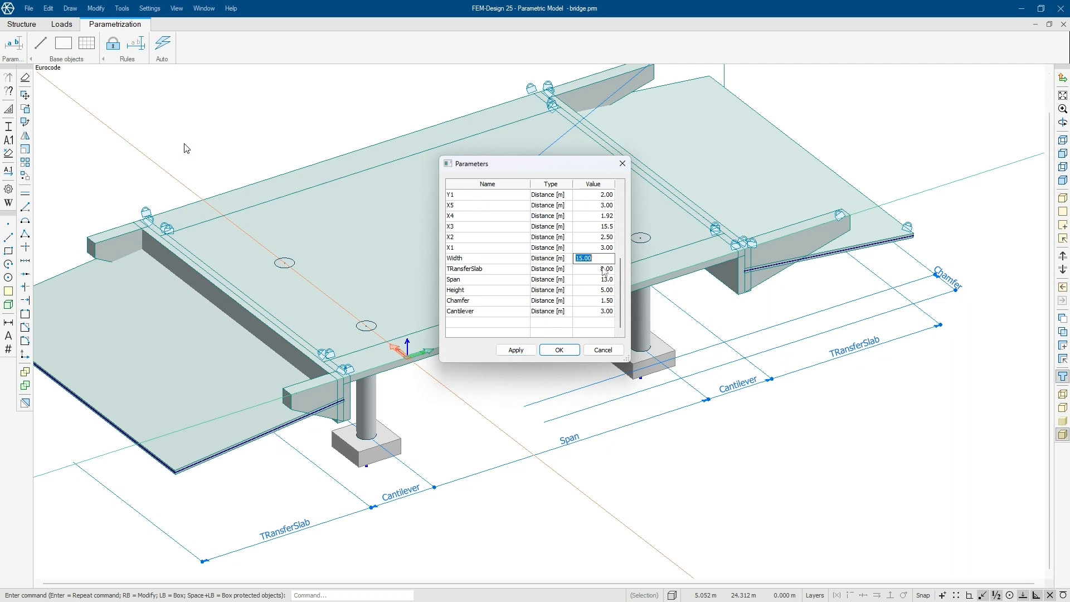
pyautogui.write('13')
pyautogui.click(522, 351)
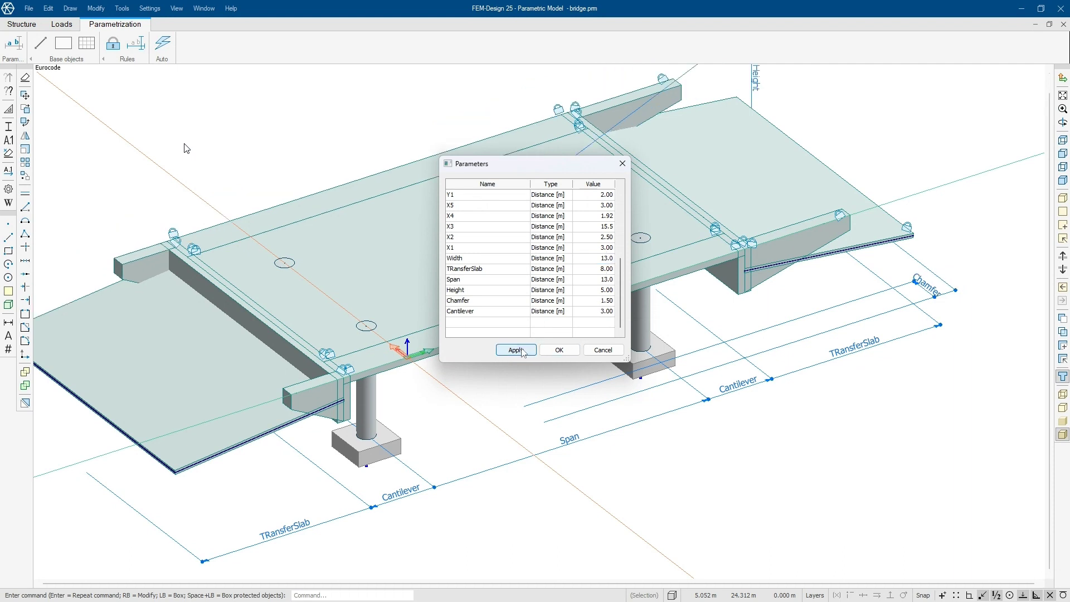
pyautogui.doubleClick(604, 258)
pyautogui.write('12')
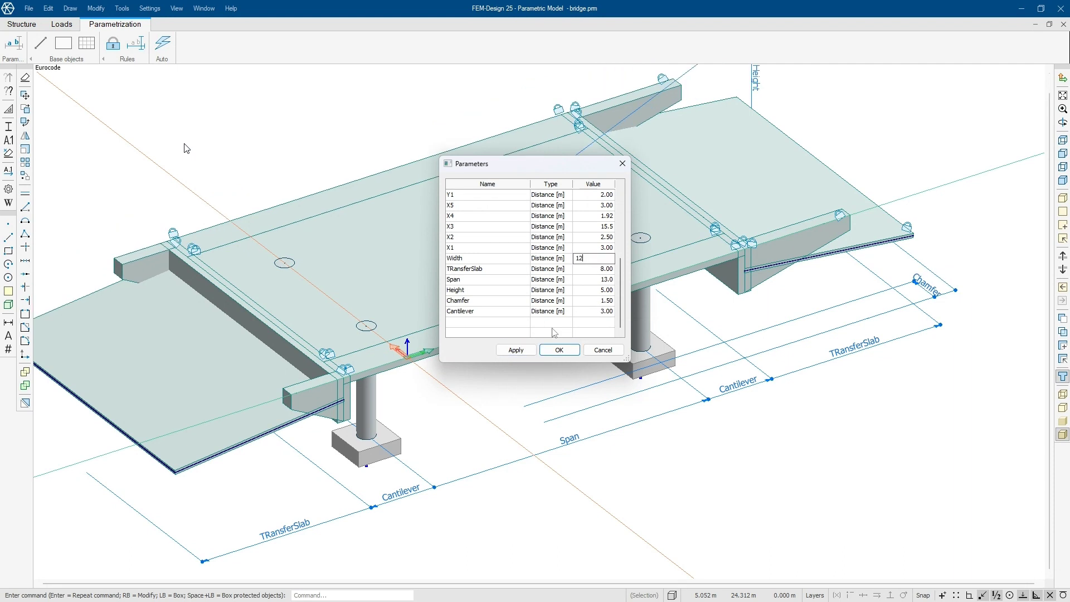
pyautogui.click(520, 352)
pyautogui.press('Escape')
# Step: Examine the vertical SlabDepth and TRansferDrop dimension rules and the sloping transfer slab at the bridge end from several angles
pyautogui.moveTo(636, 442); pyautogui.dragTo(629, 394, button='middle')
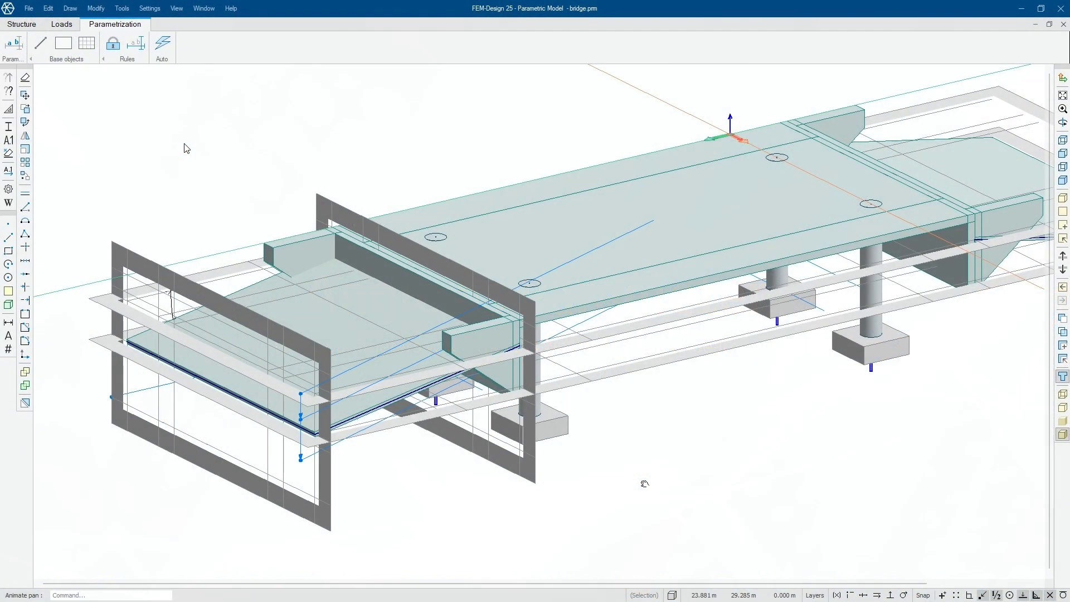
pyautogui.moveTo(644, 484); pyautogui.dragTo(628, 480, button='middle')
pyautogui.scroll(2, 398, 443)
pyautogui.scroll(7, 338, 473)
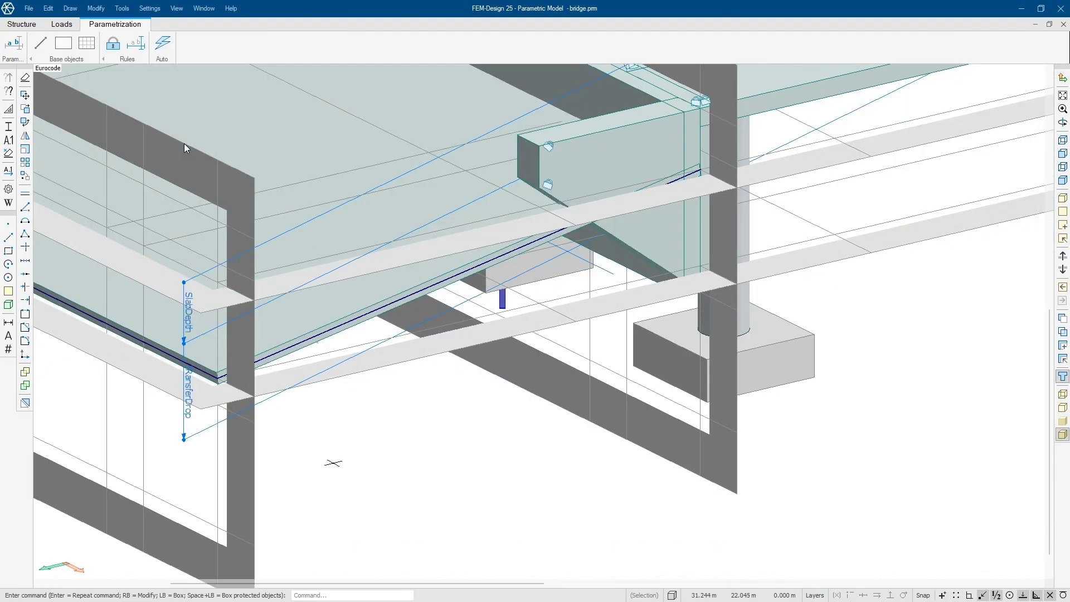
pyautogui.click(184, 393)
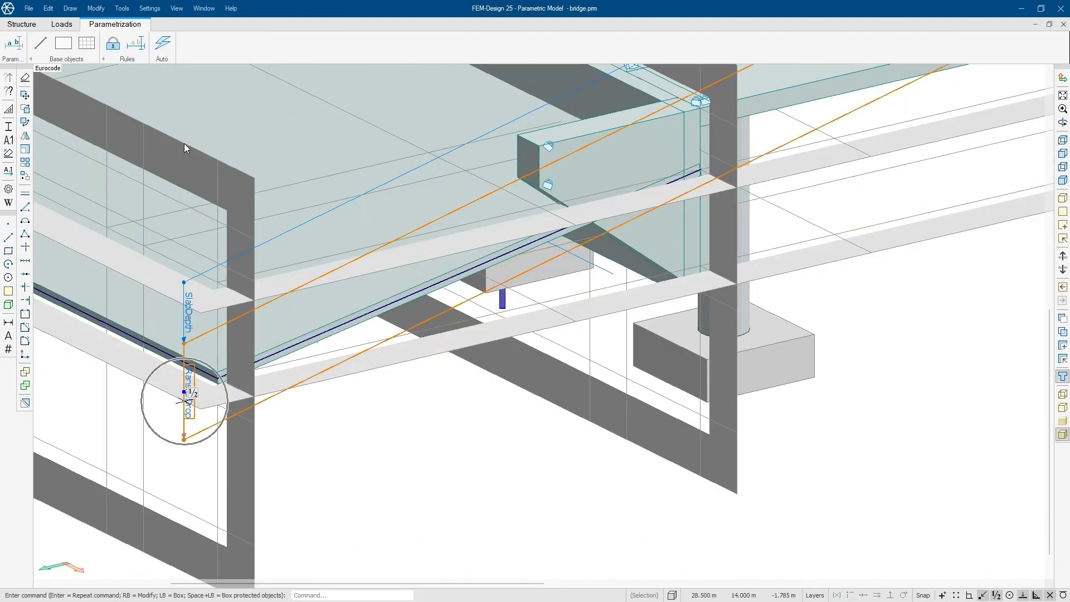
pyautogui.scroll(-4, 185, 402)
pyautogui.keyDown('shift'); pyautogui.moveTo(331, 521); pyautogui.dragTo(617, 574, button='middle'); pyautogui.keyUp('shift')
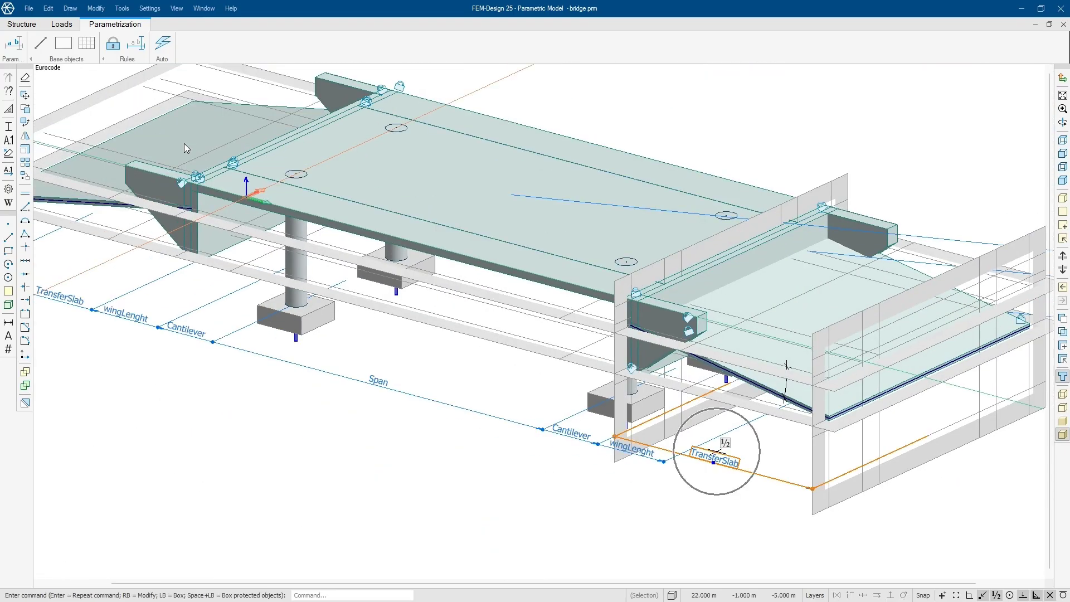
pyautogui.scroll(-1, 595, 459)
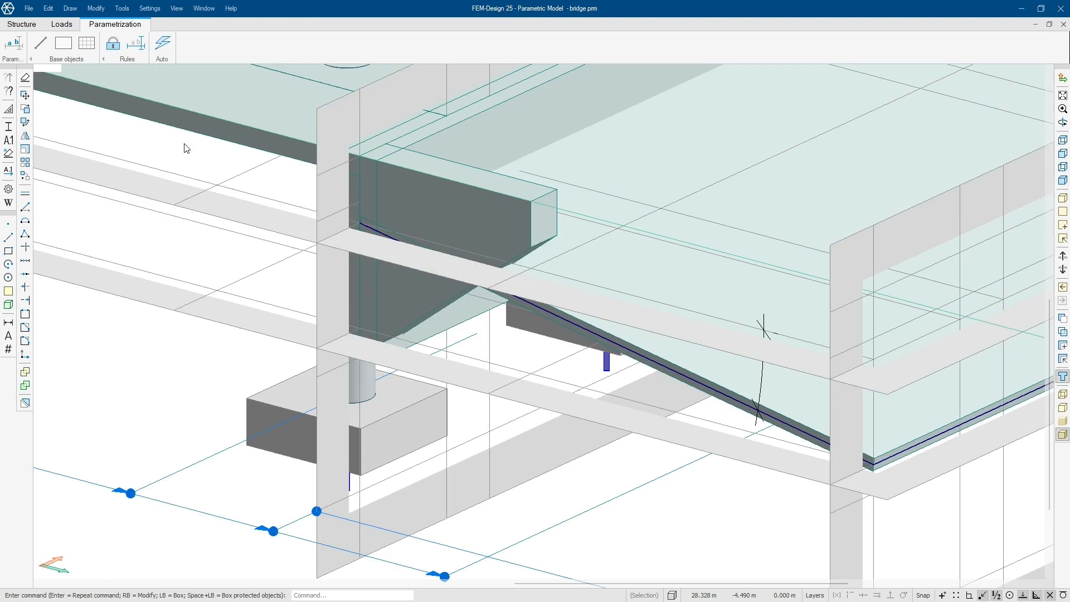
pyautogui.scroll(4, 687, 350)
pyautogui.scroll(-4, 703, 390)
pyautogui.keyDown('shift'); pyautogui.moveTo(702, 391); pyautogui.dragTo(299, 427, button='middle'); pyautogui.keyUp('shift')
pyautogui.keyDown('shift'); pyautogui.moveTo(197, 370); pyautogui.dragTo(62, 371, button='middle'); pyautogui.keyUp('shift')
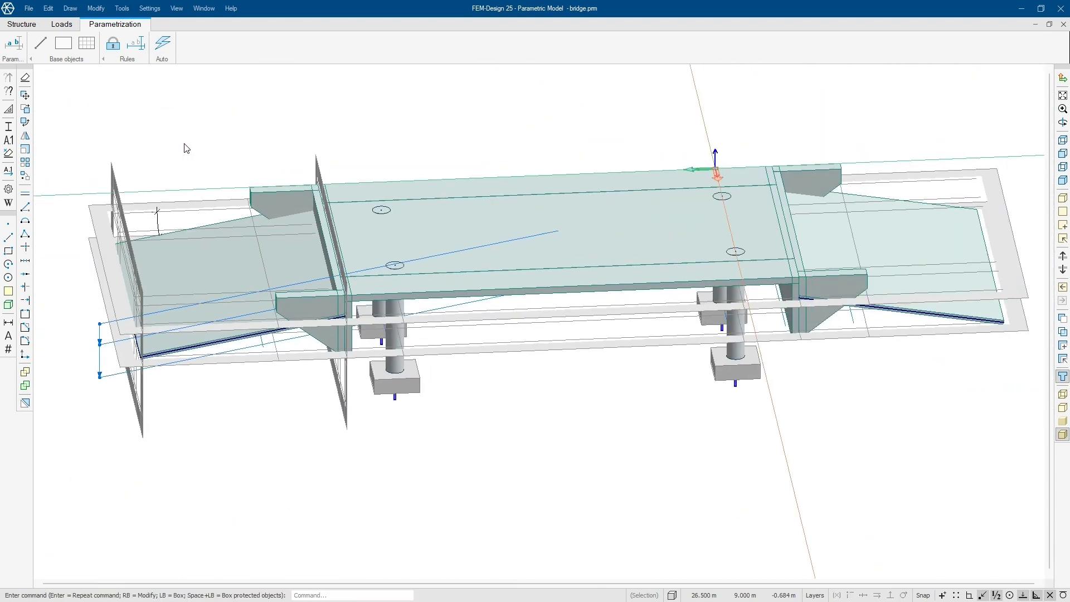
pyautogui.scroll(3, 186, 149)
pyautogui.keyDown('shift'); pyautogui.moveTo(271, 286); pyautogui.dragTo(370, 299, button='middle'); pyautogui.keyUp('shift')
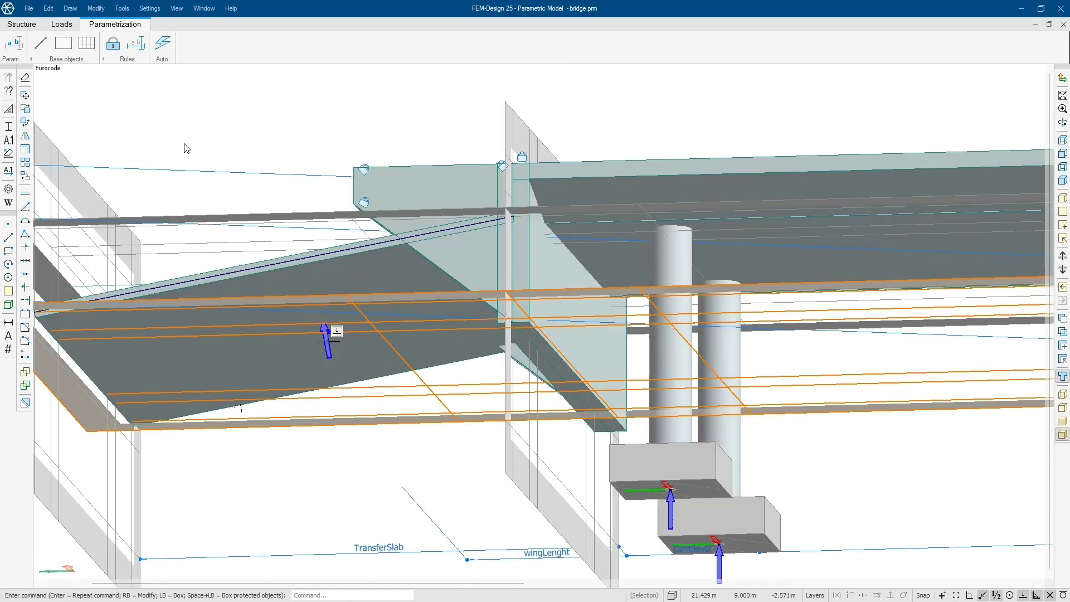
pyautogui.scroll(-4, 329, 341)
pyautogui.keyDown('shift'); pyautogui.moveTo(308, 273); pyautogui.dragTo(866, 361, button='middle'); pyautogui.keyUp('shift')
pyautogui.scroll(-3, 780, 374)
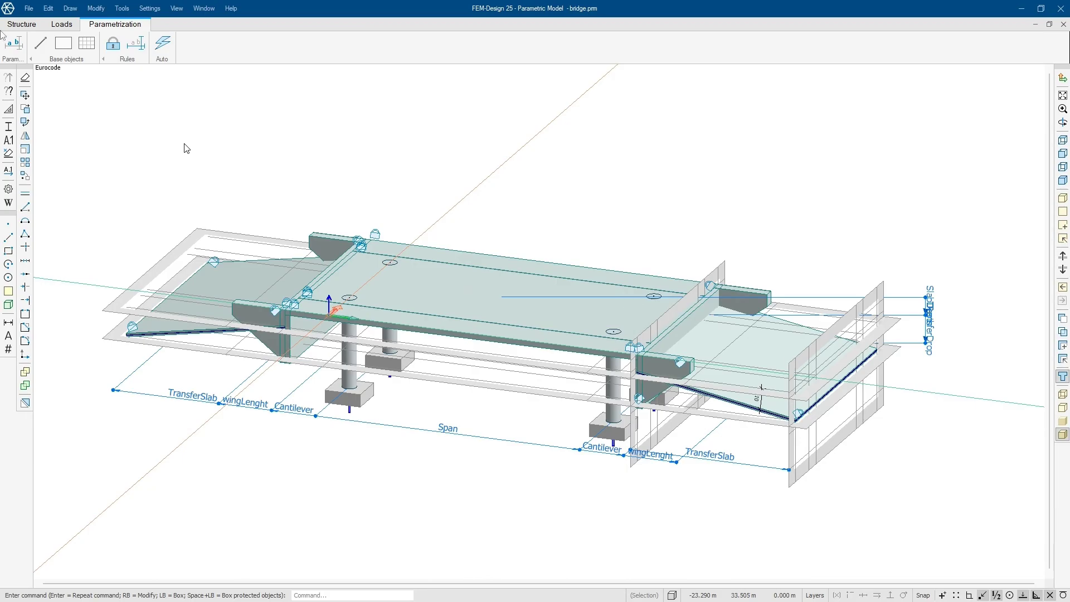
# Step: Examine the formula that ties the TRansferDrop parameter to the TransferSlab length
pyautogui.click(12, 44)
pyautogui.doubleClick(592, 231)
pyautogui.click(590, 228)
pyautogui.press('Home')
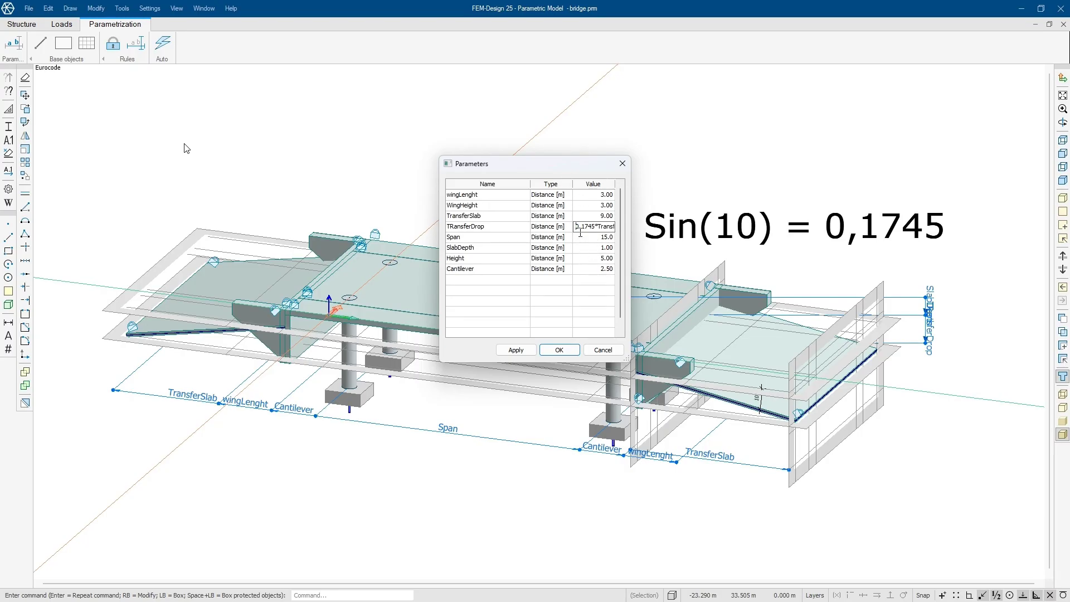
# Step: Test the TransferSlab parameter with 4 m and 5 m, applying each value to the bridge
pyautogui.click(599, 217)
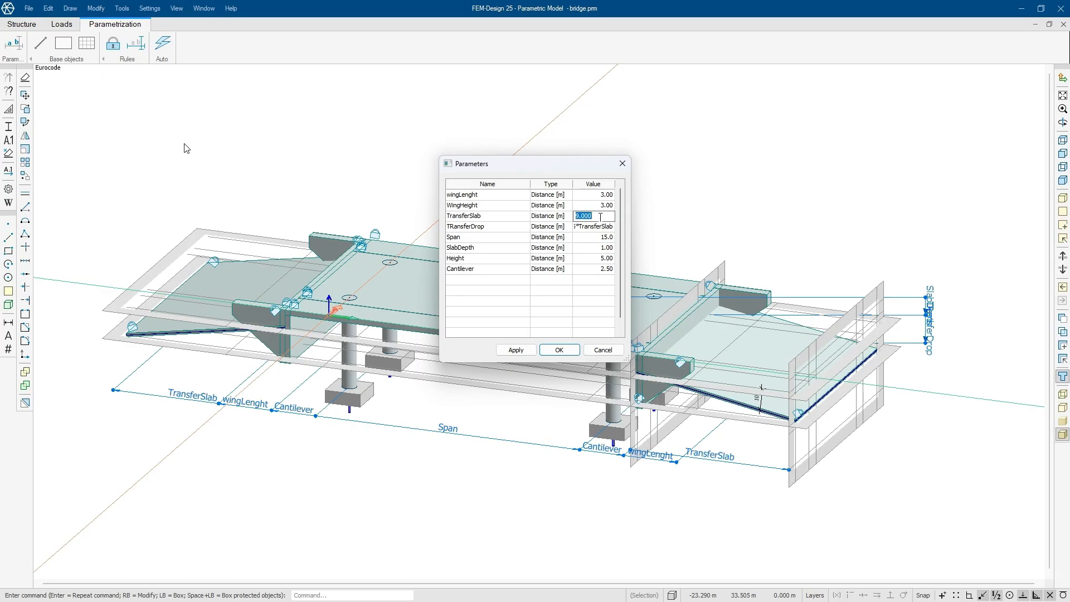
pyautogui.write('4')
pyautogui.press('Return')
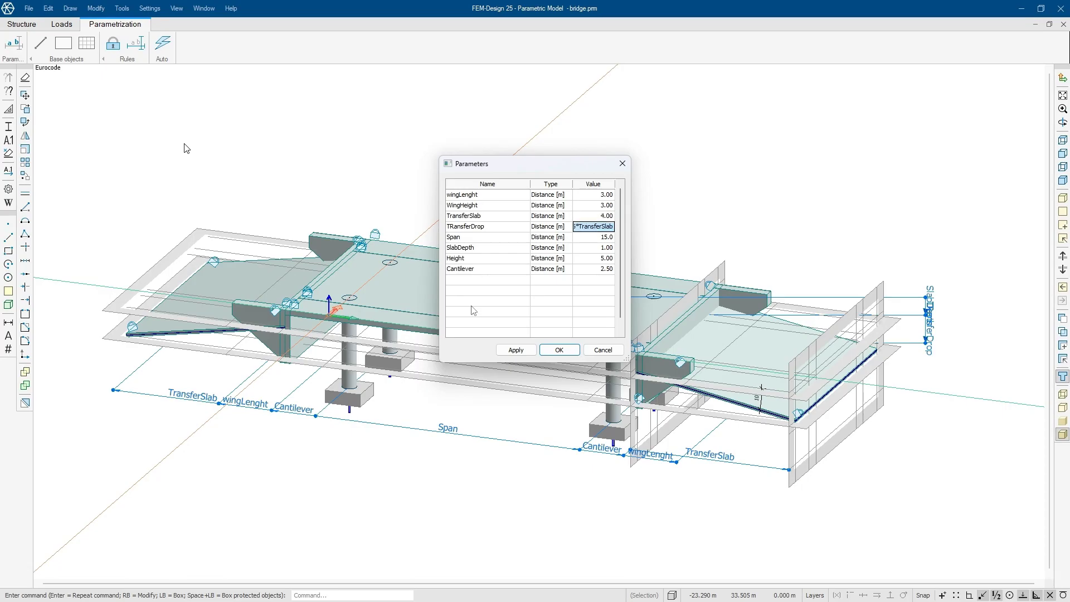
pyautogui.click(515, 350)
pyautogui.click(598, 217)
pyautogui.write('5')
pyautogui.press('Return')
pyautogui.click(523, 350)
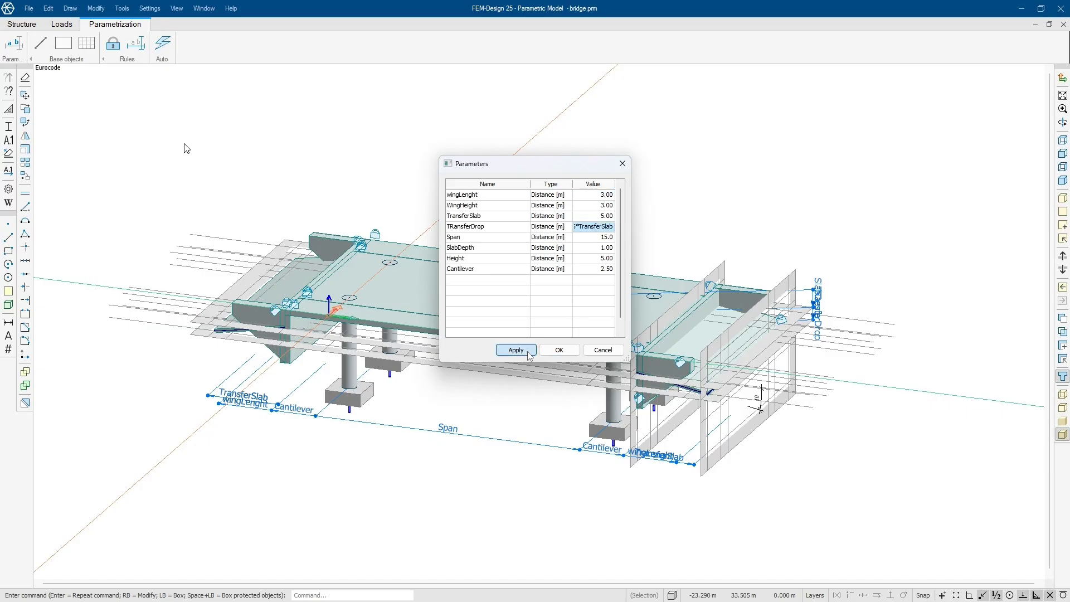
# Step: Test the TransferSlab parameter with 6 m and 7 m, and set it to 8 m
pyautogui.click(609, 219)
pyautogui.write('6')
pyautogui.press('Return')
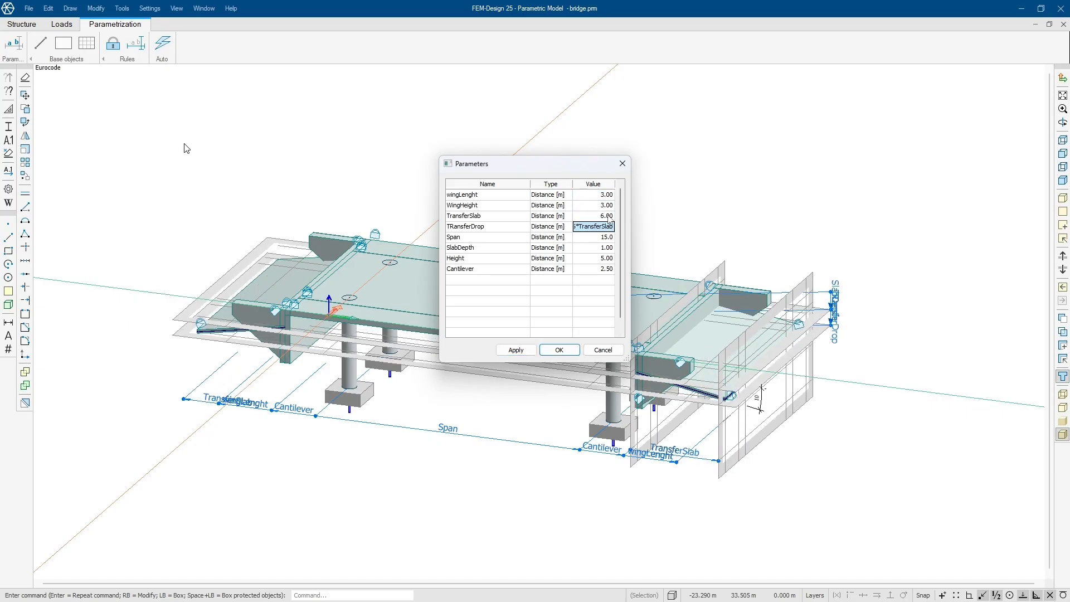
pyautogui.click(529, 348)
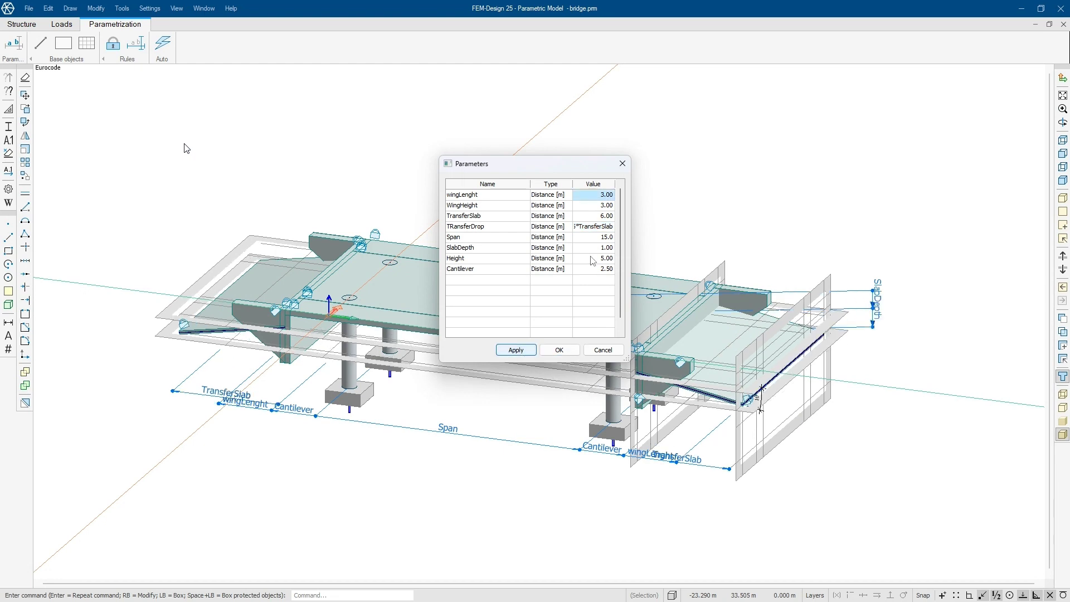
pyautogui.click(610, 216)
pyautogui.write('7')
pyautogui.press('Return')
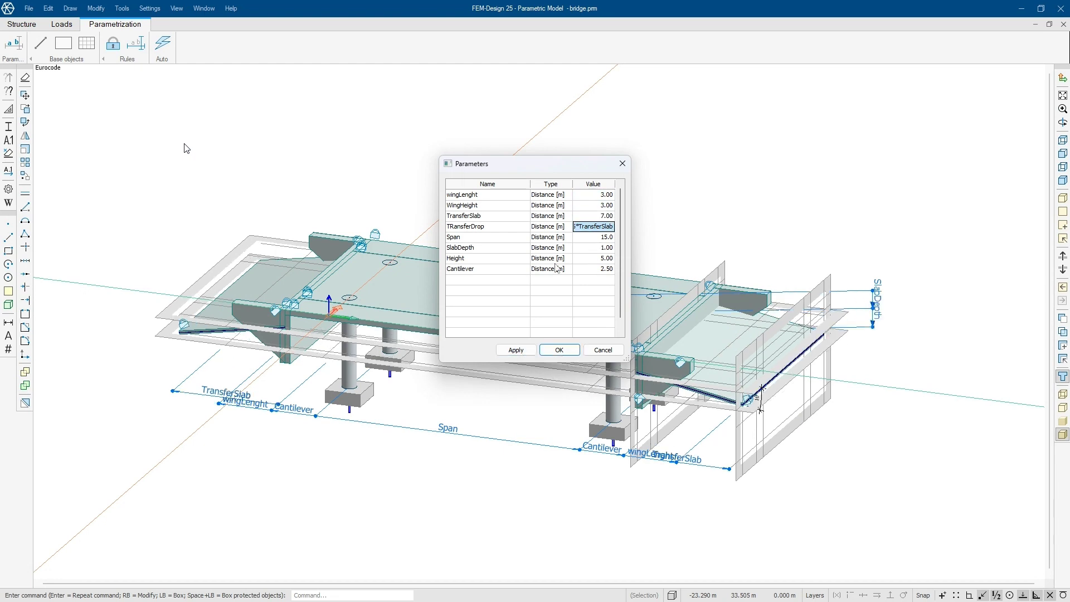
pyautogui.click(522, 351)
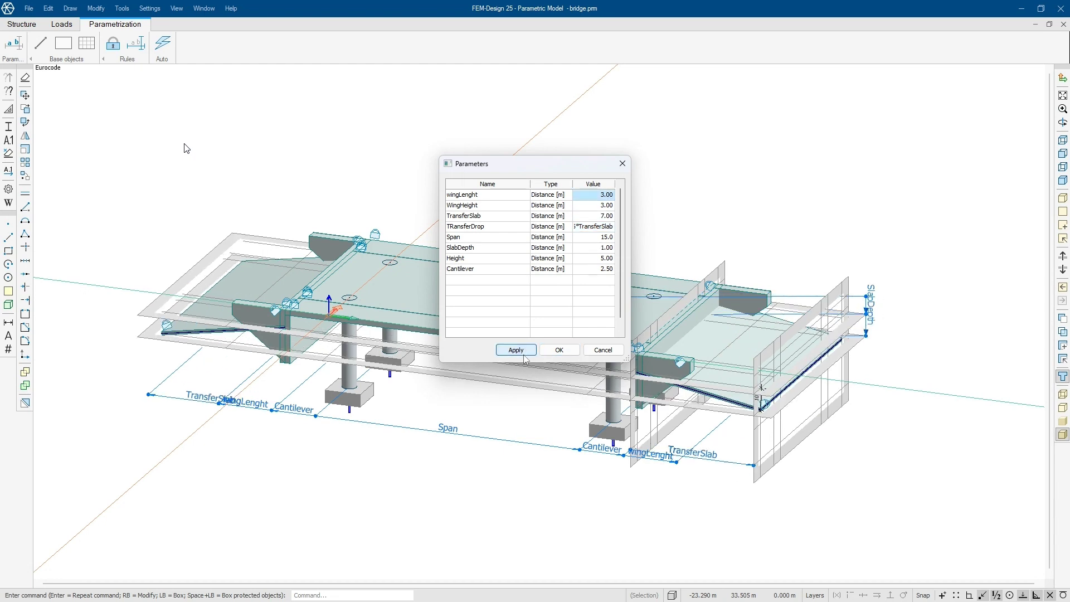
pyautogui.click(600, 217)
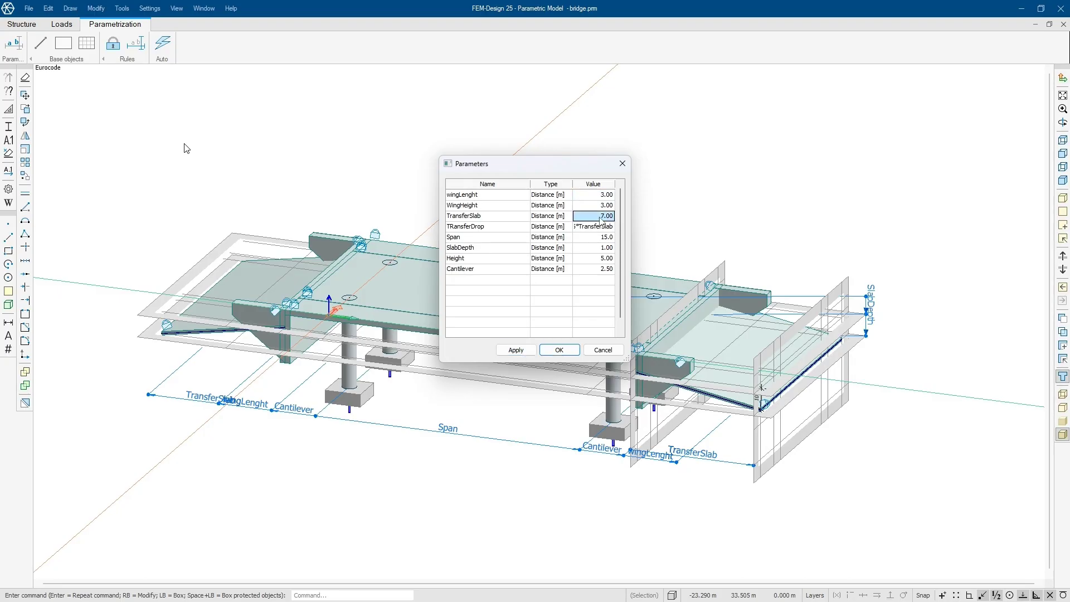
pyautogui.write('8')
pyautogui.press('Return')
pyautogui.click(523, 351)
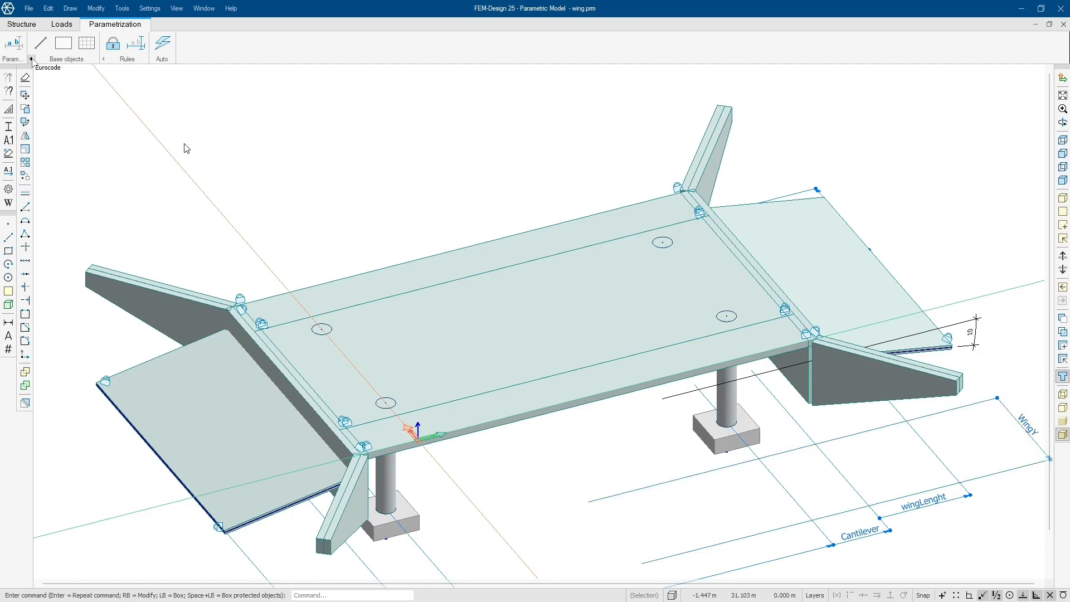
# Step: Test the WingY parameter of the splayed wing walls with 4 m, and set it to 3 m
pyautogui.click(10, 44)
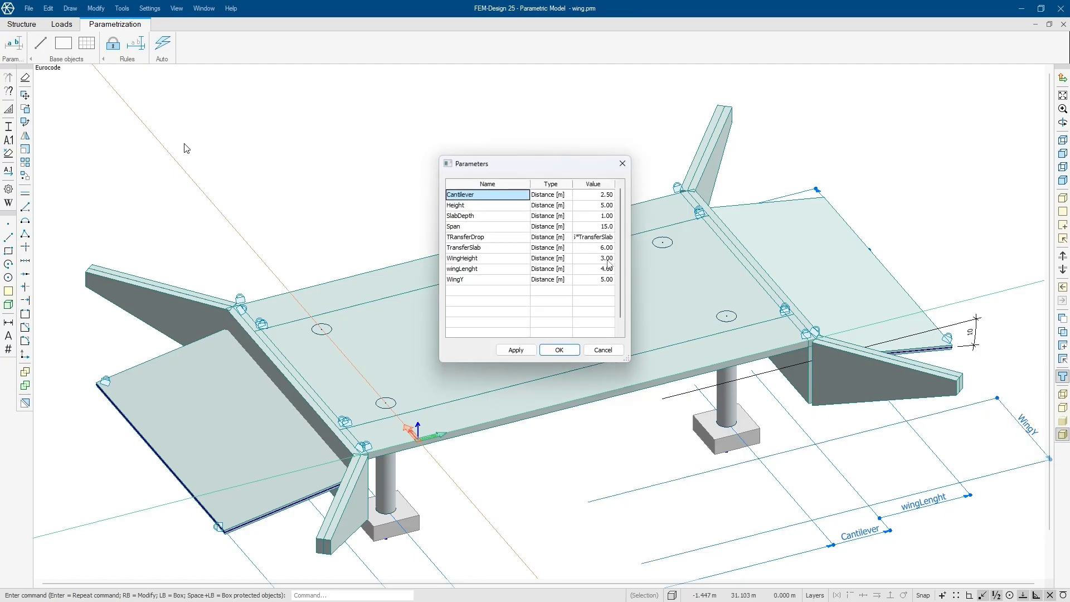
pyautogui.click(600, 281)
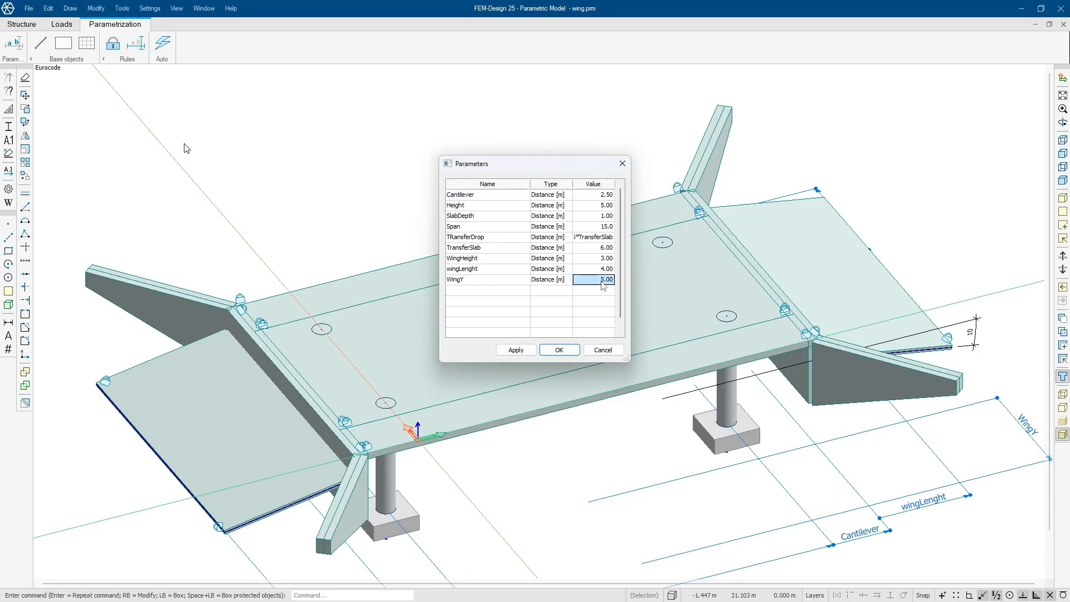
pyautogui.write('4')
pyautogui.press('Return')
pyautogui.click(516, 349)
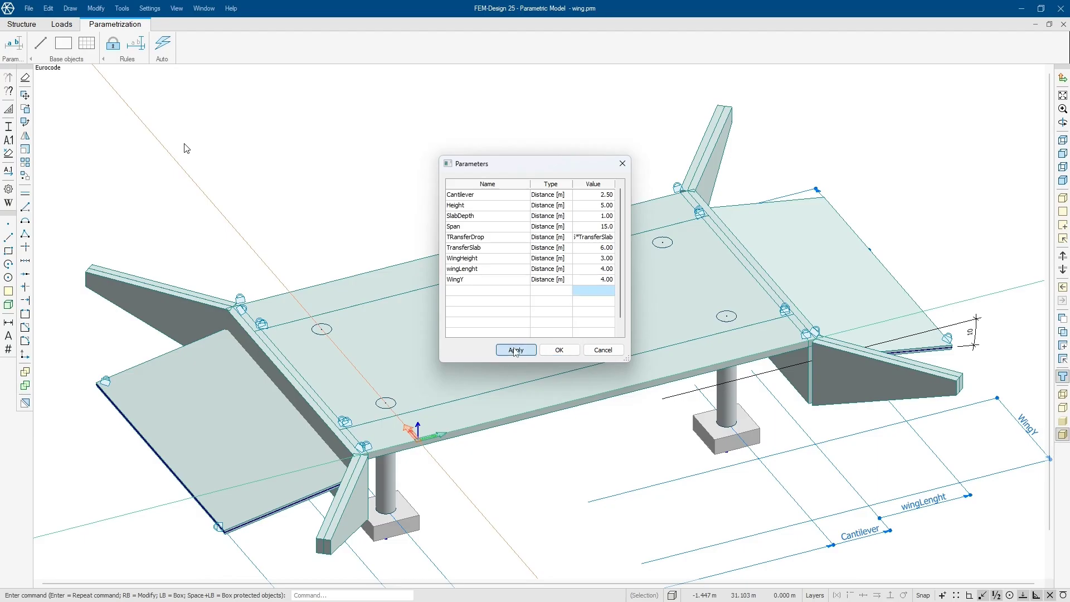
pyautogui.click(589, 282)
pyautogui.write('3')
pyautogui.press('Return')
pyautogui.click(519, 350)
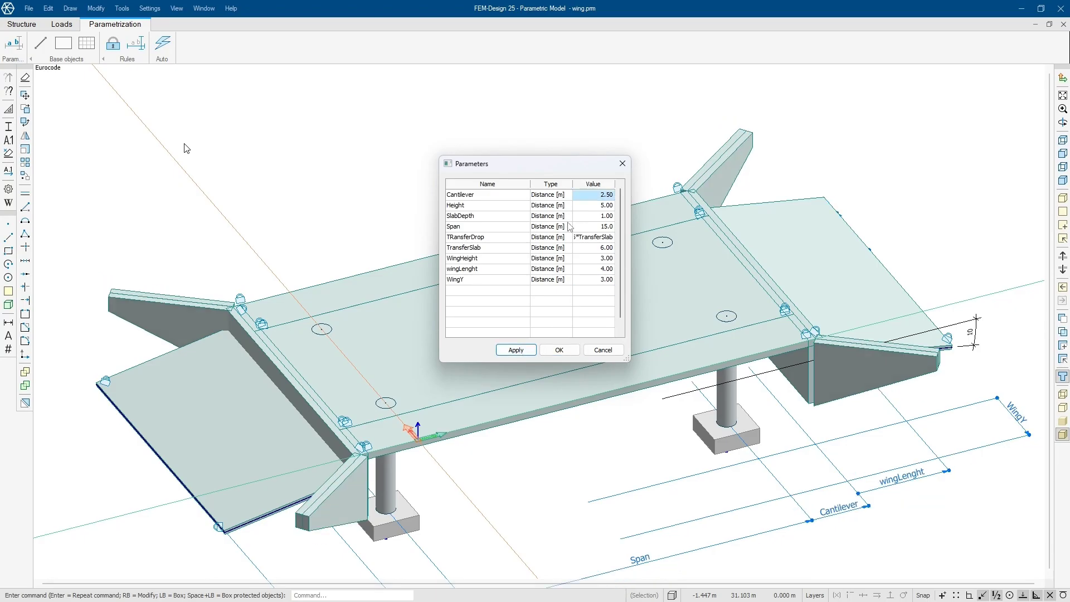
# Step: Set the wingLenght parameter to 5 m and apply it to the wing walls
pyautogui.doubleClick(590, 269)
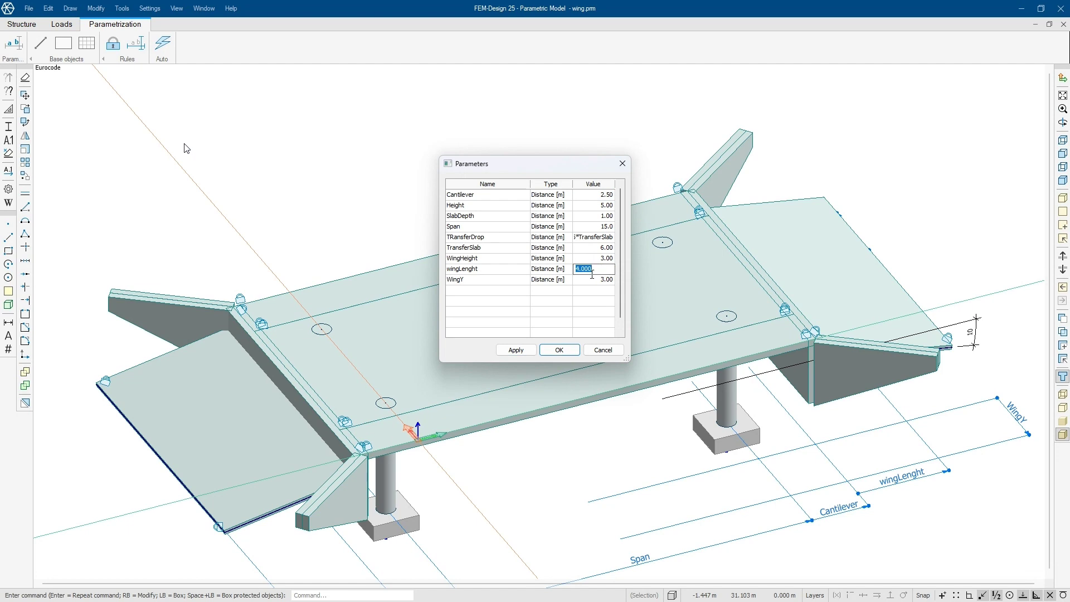
pyautogui.write('5')
pyautogui.click(594, 280)
pyautogui.click(516, 349)
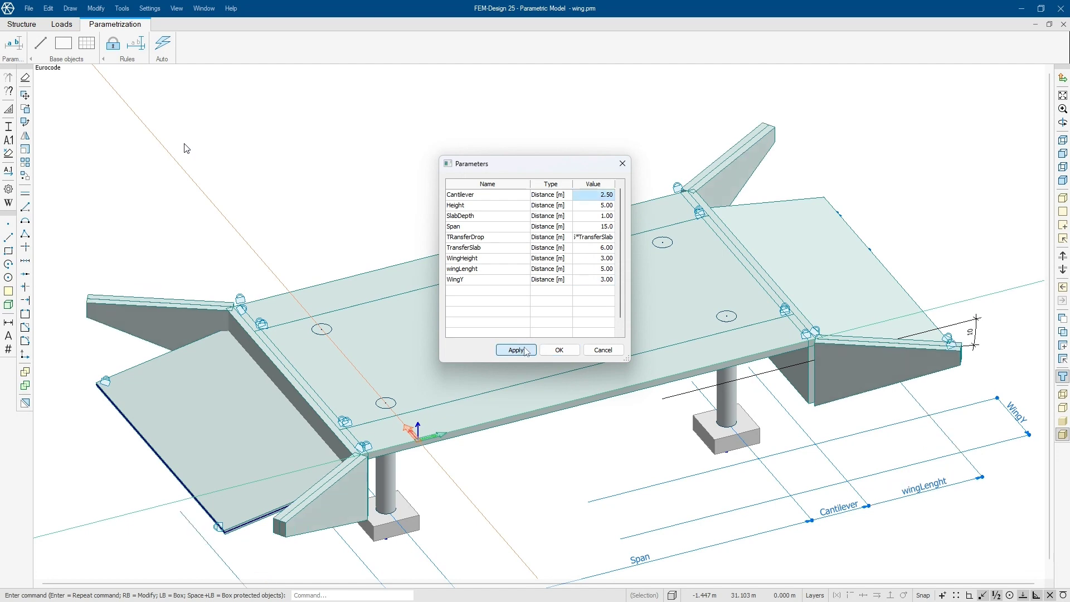
# Step: Test the WingY parameter with 4 m and 5 m, set it to 6 m, and close the parameter list
pyautogui.click(594, 279)
pyautogui.write('4')
pyautogui.press('Return')
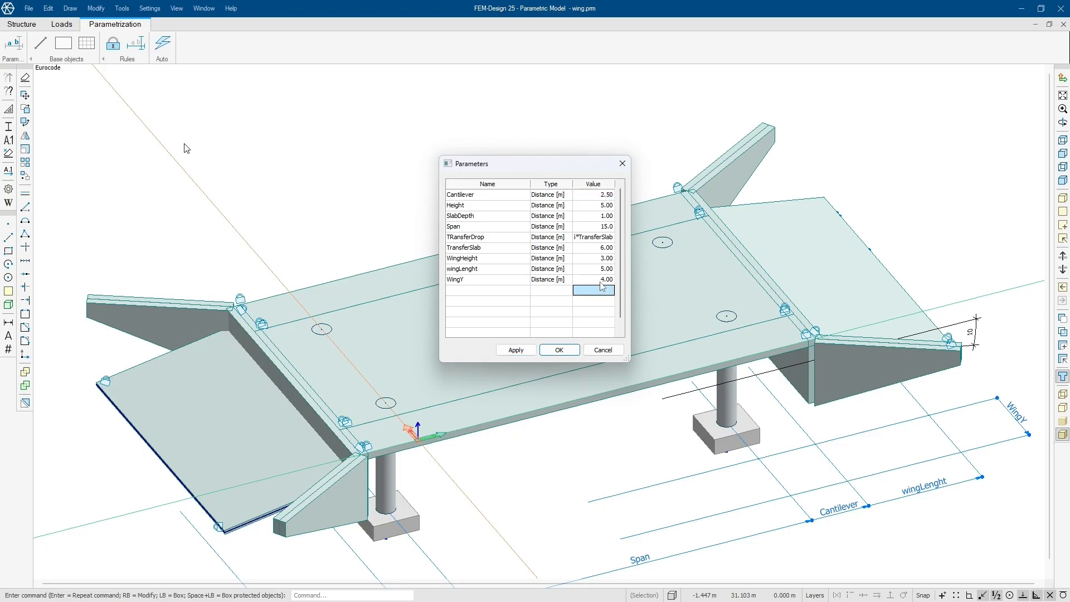
pyautogui.click(516, 350)
pyautogui.click(607, 280)
pyautogui.write('5')
pyautogui.press('Return')
pyautogui.click(516, 349)
pyautogui.click(606, 279)
pyautogui.write('6')
pyautogui.press('Return')
pyautogui.click(524, 349)
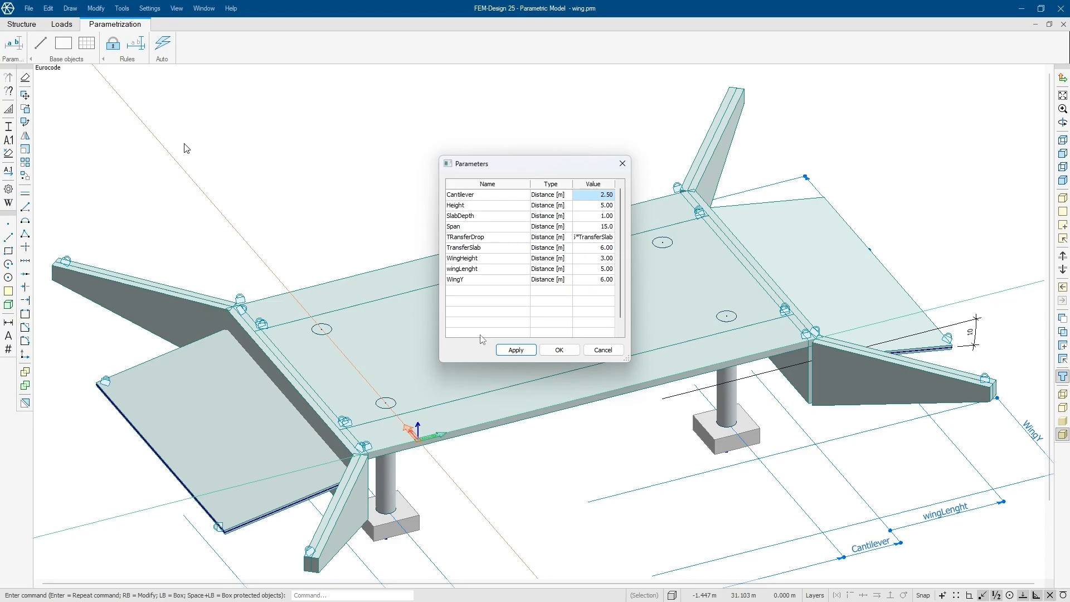
pyautogui.press('Escape')
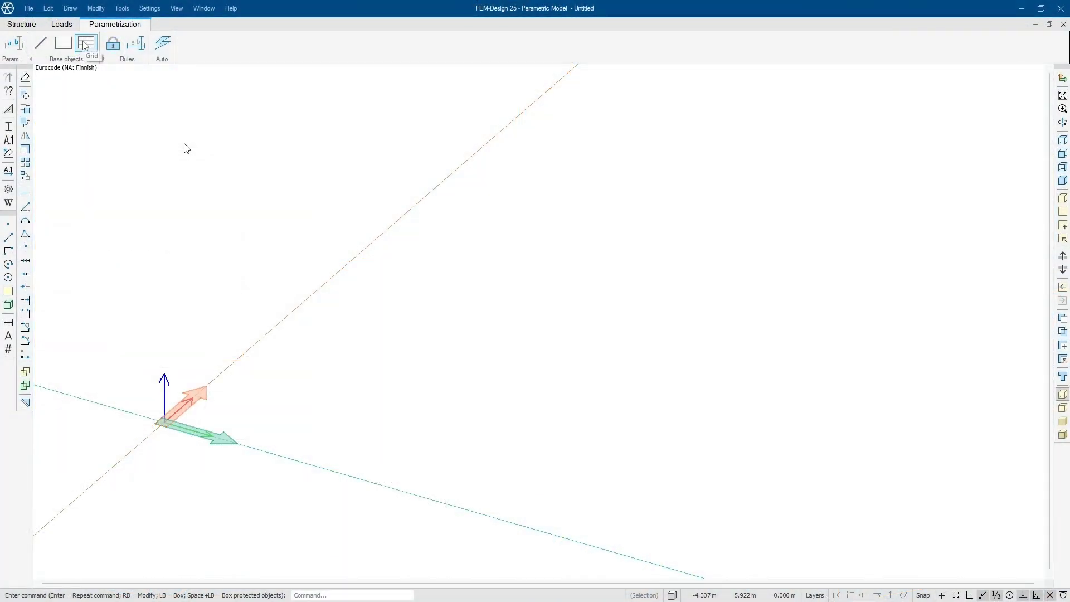
# Step: Define a 3D grid beside the origin, about 4.09 m in X and 4.25 m in Y, extending 8 m in Z
pyautogui.click(85, 45)
pyautogui.click(275, 392)
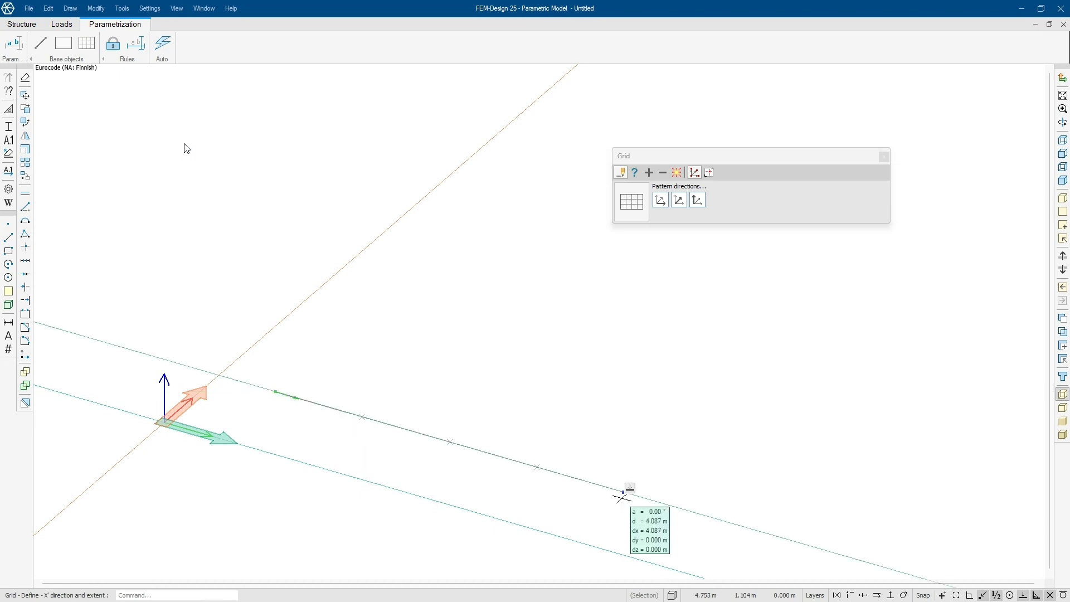
pyautogui.click(623, 493)
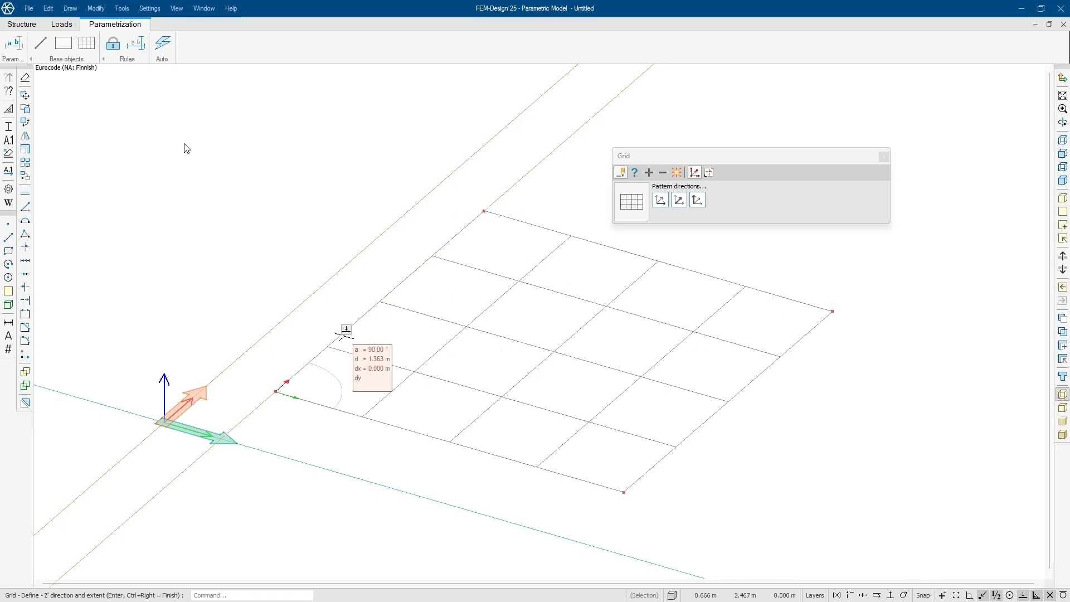
pyautogui.rightClick(276, 390)
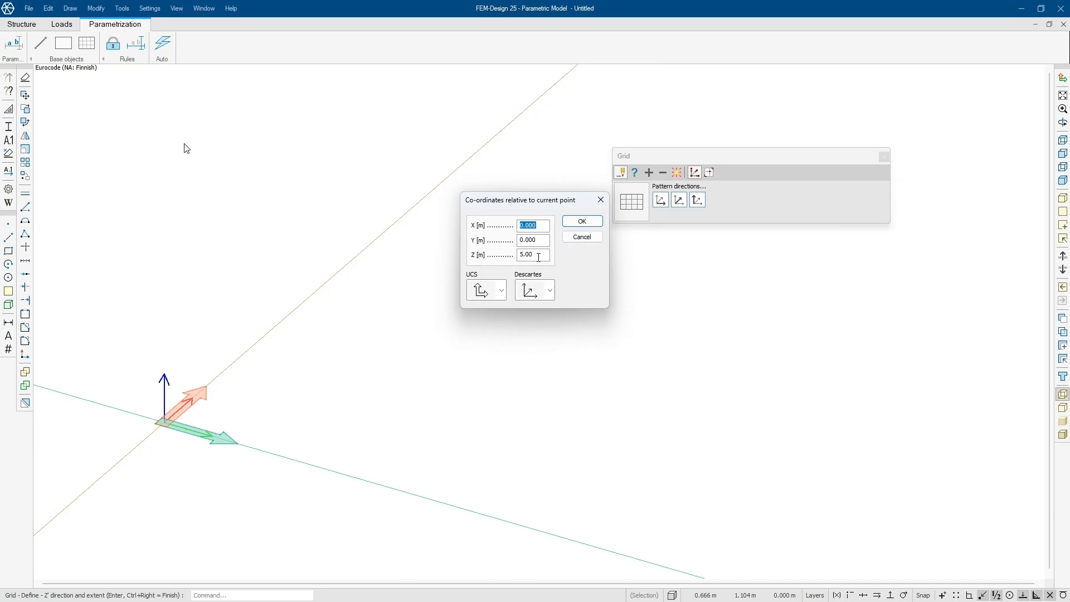
pyautogui.click(582, 222)
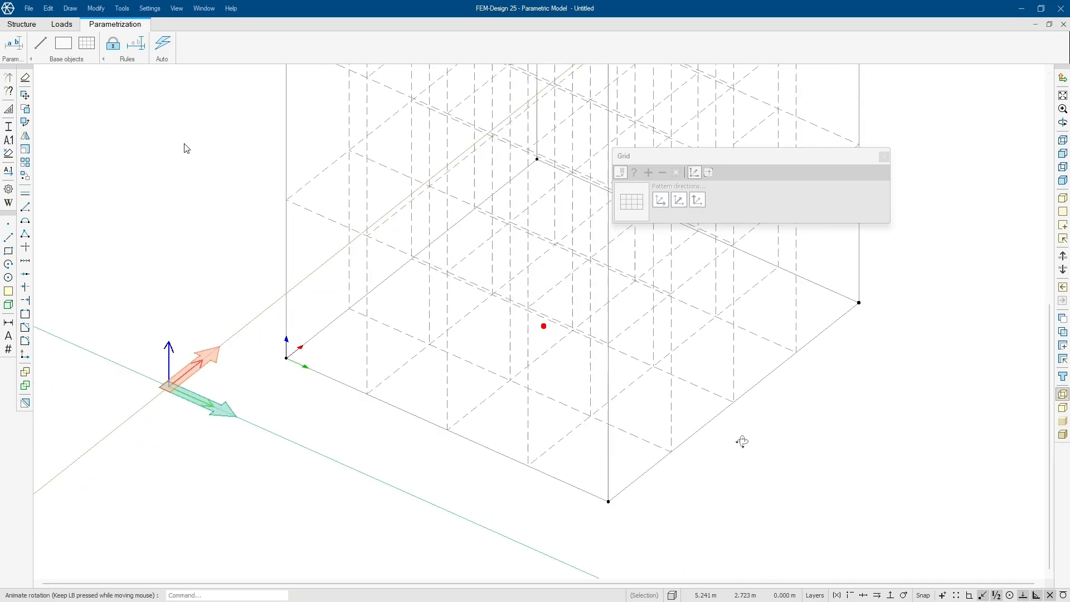
# Step: Set the grid's division number to 3 in the X', Y' and Z' directions
pyautogui.scroll(-3, 696, 428)
pyautogui.click(634, 173)
pyautogui.rightClick(496, 367)
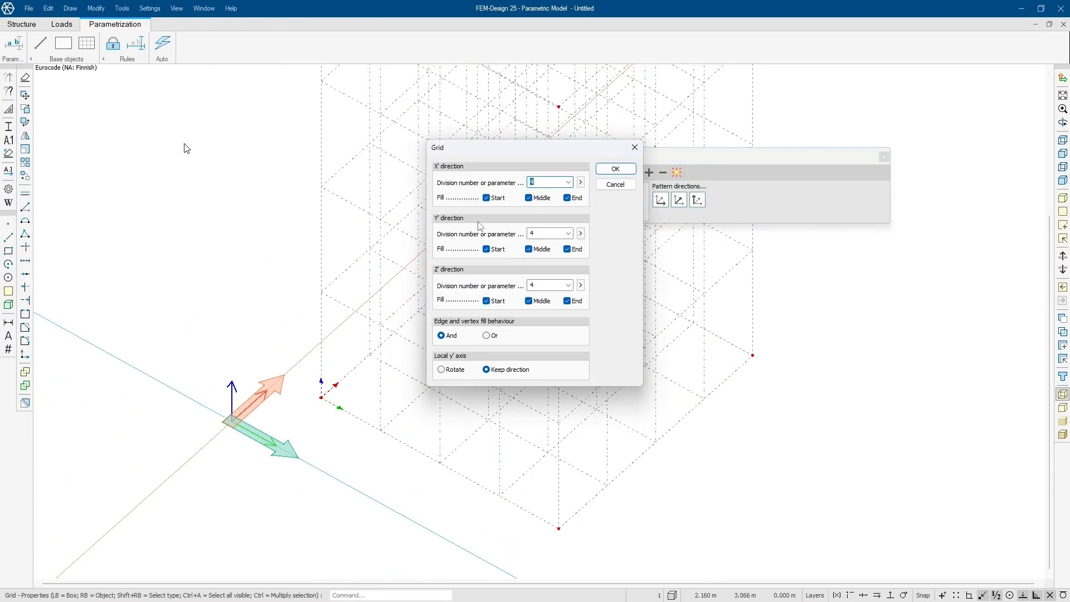
pyautogui.press('Tab')
pyautogui.write('3')
pyautogui.press('Tab')
pyautogui.click(615, 168)
pyautogui.moveTo(385, 457); pyautogui.dragTo(438, 416)
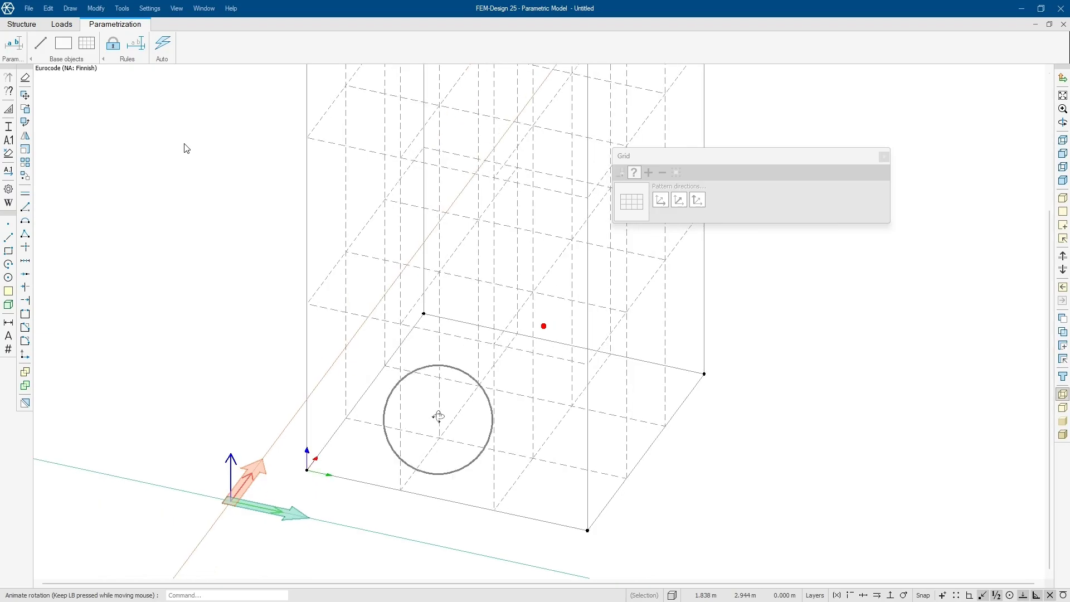
pyautogui.click(884, 157)
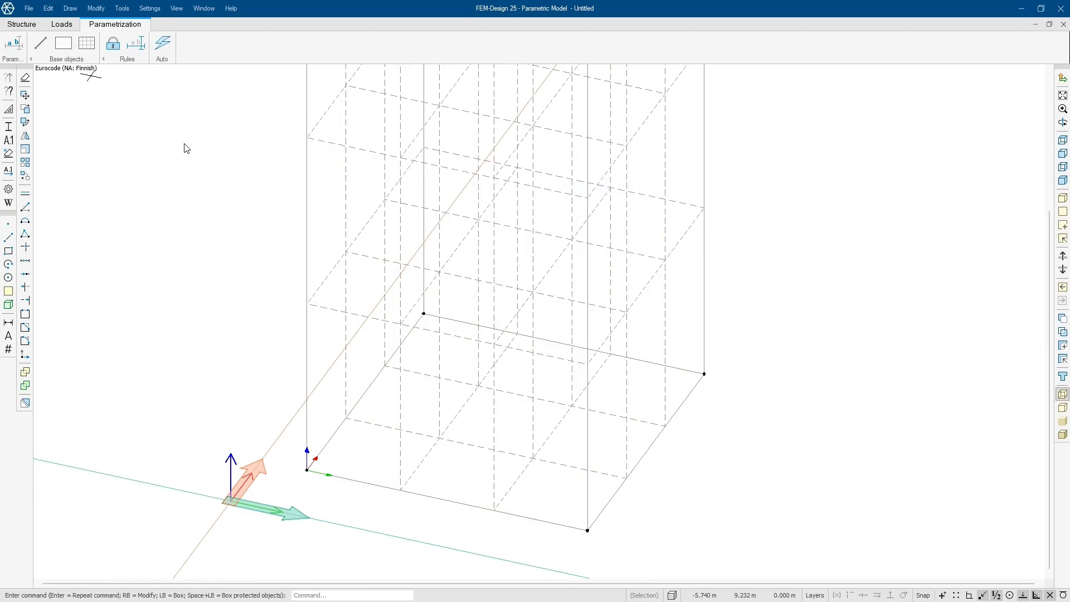
# Step: Draw two inclined beams forming an inverted V in the grid's first front cell, with the apex about 0.765 m across and 2.667 m up
pyautogui.click(22, 25)
pyautogui.click(86, 43)
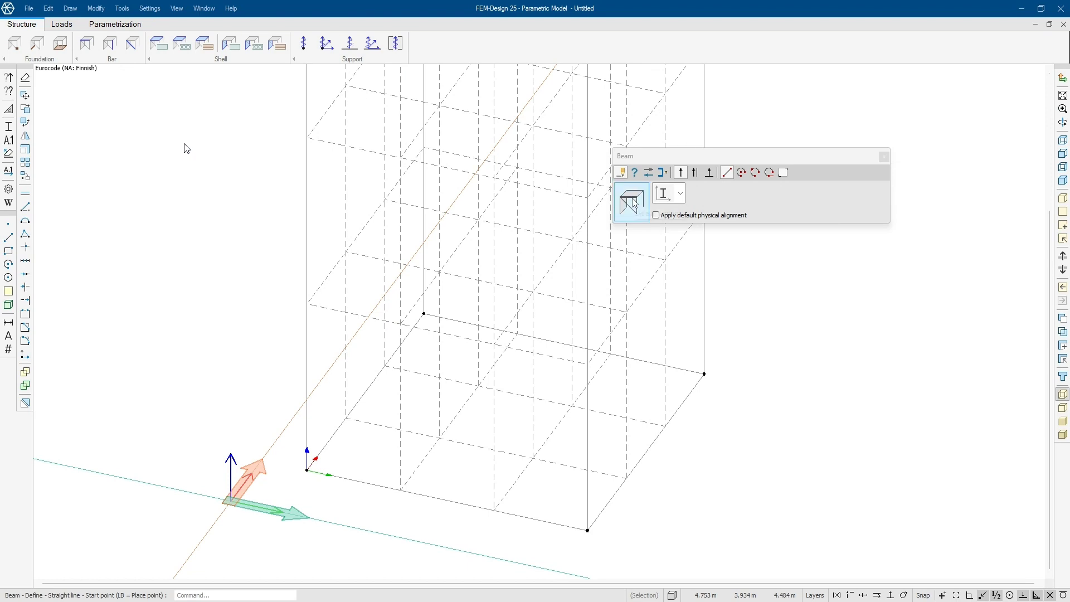
pyautogui.click(307, 469)
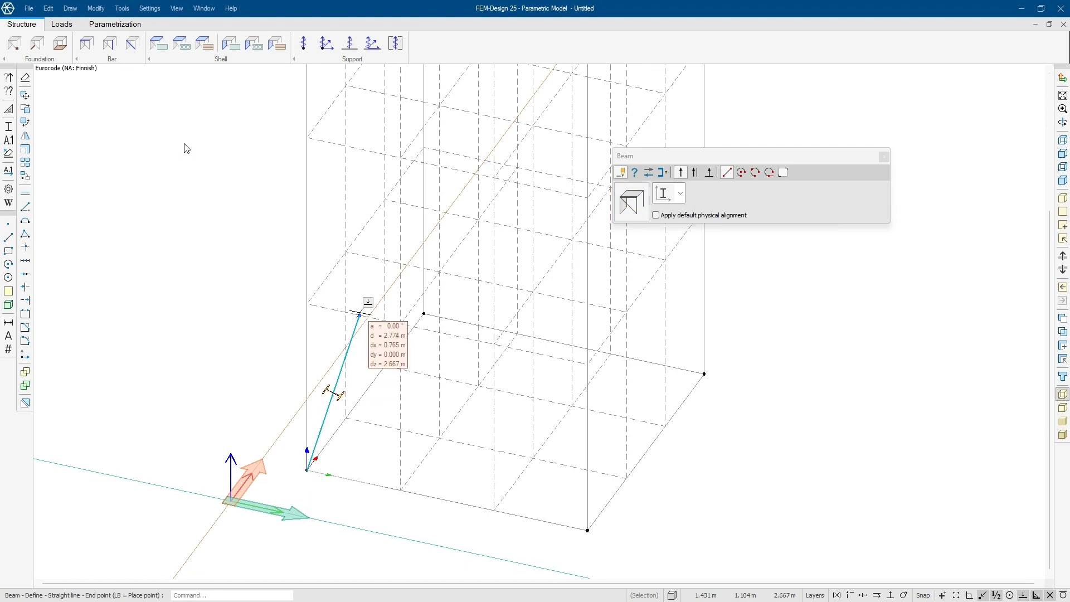
pyautogui.click(359, 315)
pyautogui.click(401, 489)
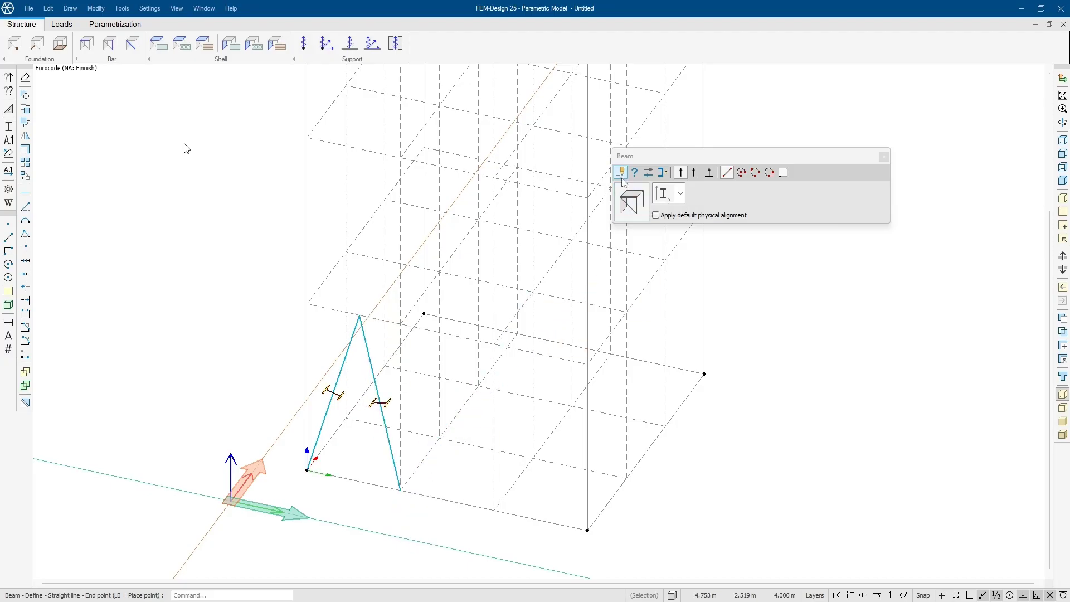
pyautogui.click(884, 158)
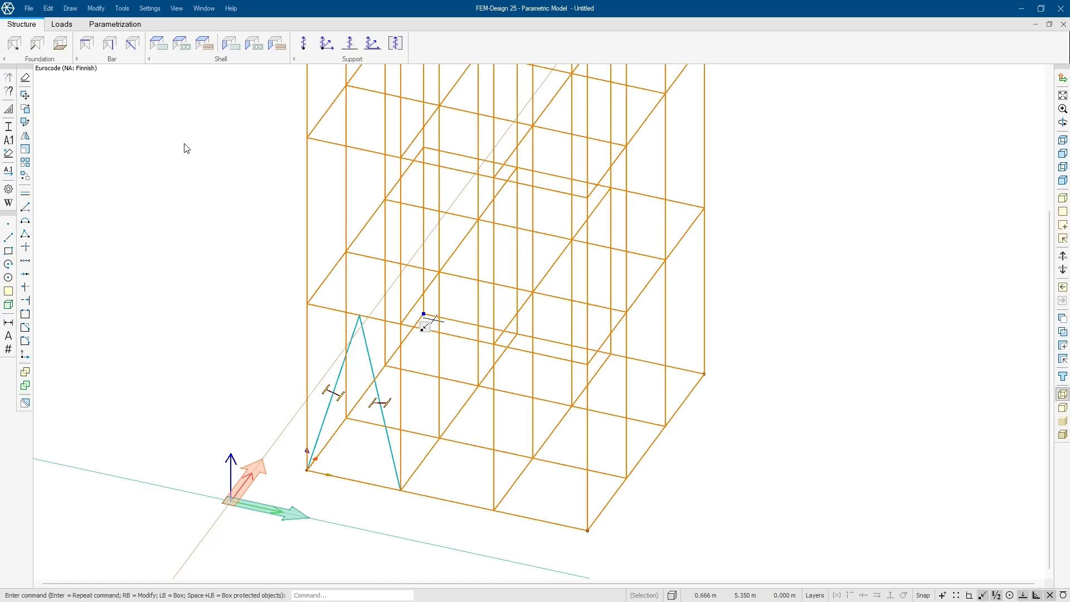
# Step: Display the two beams with their physical cross-section shapes as shaded solids
pyautogui.click(1063, 376)
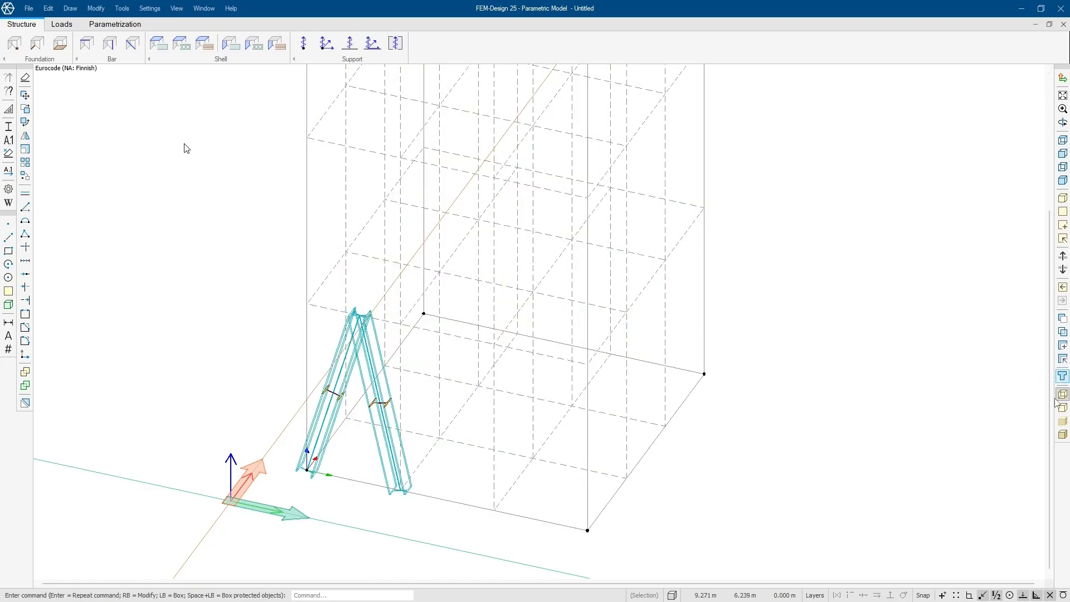
pyautogui.click(1062, 435)
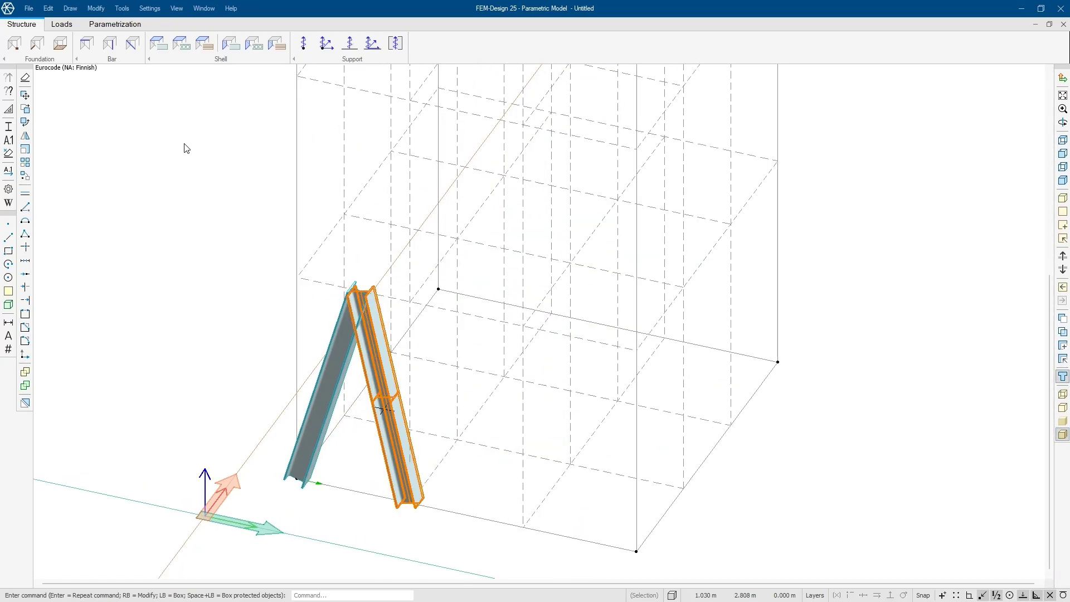
pyautogui.scroll(1, 363, 432)
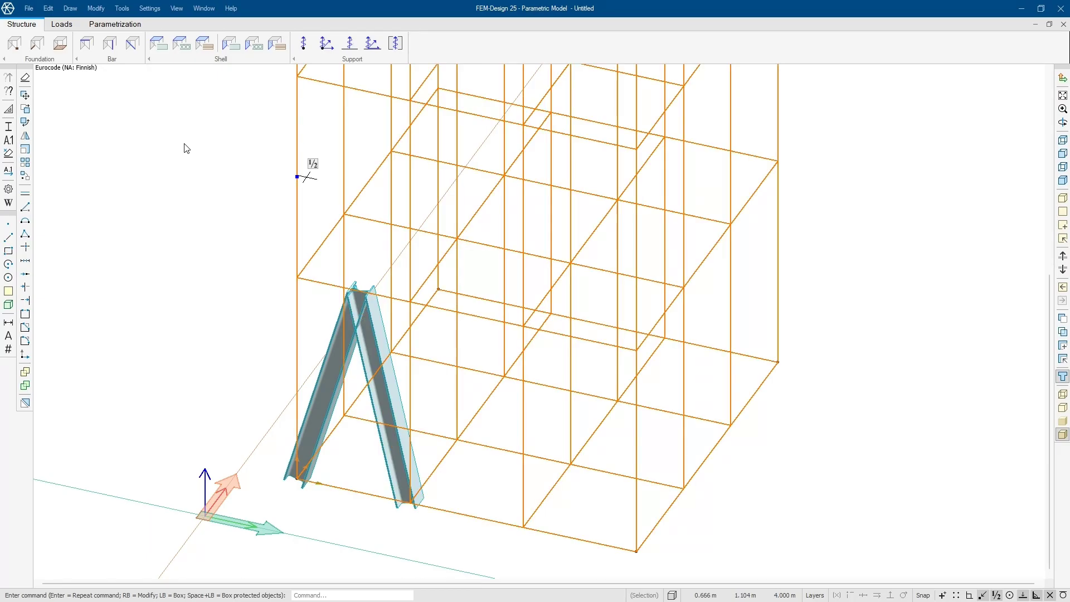
# Step: Assign both inclined beams to the grid so that they are repeated in all its cells
pyautogui.click(115, 24)
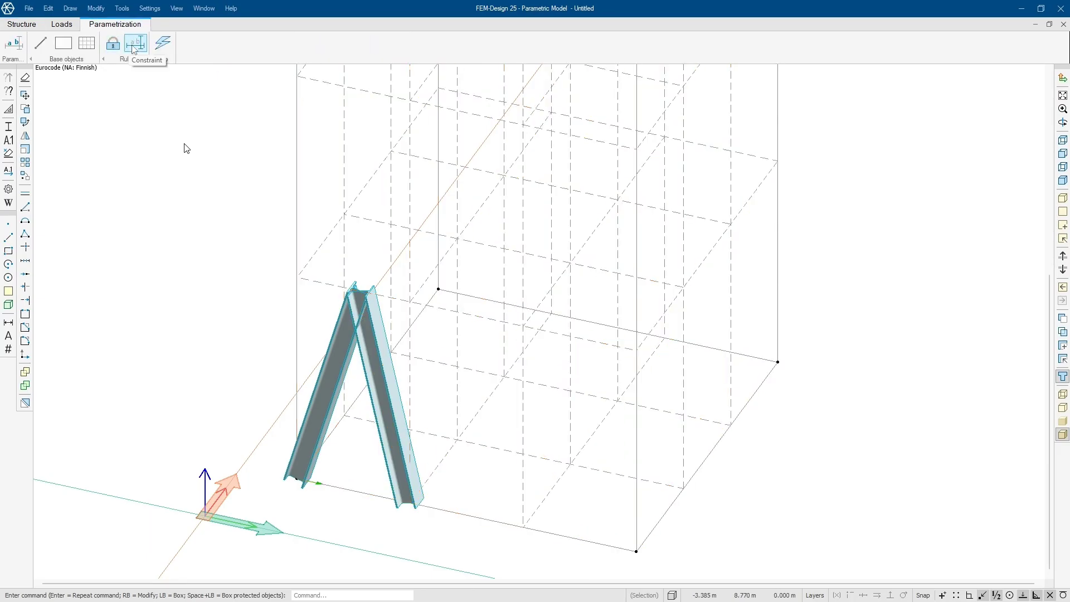
pyautogui.click(91, 47)
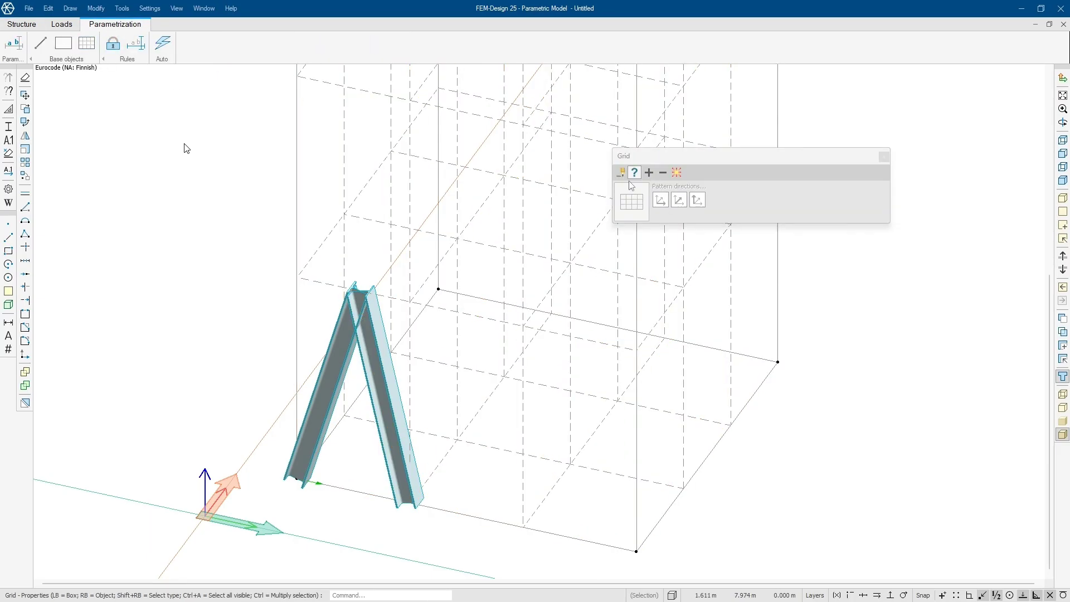
pyautogui.click(648, 172)
pyautogui.click(327, 389)
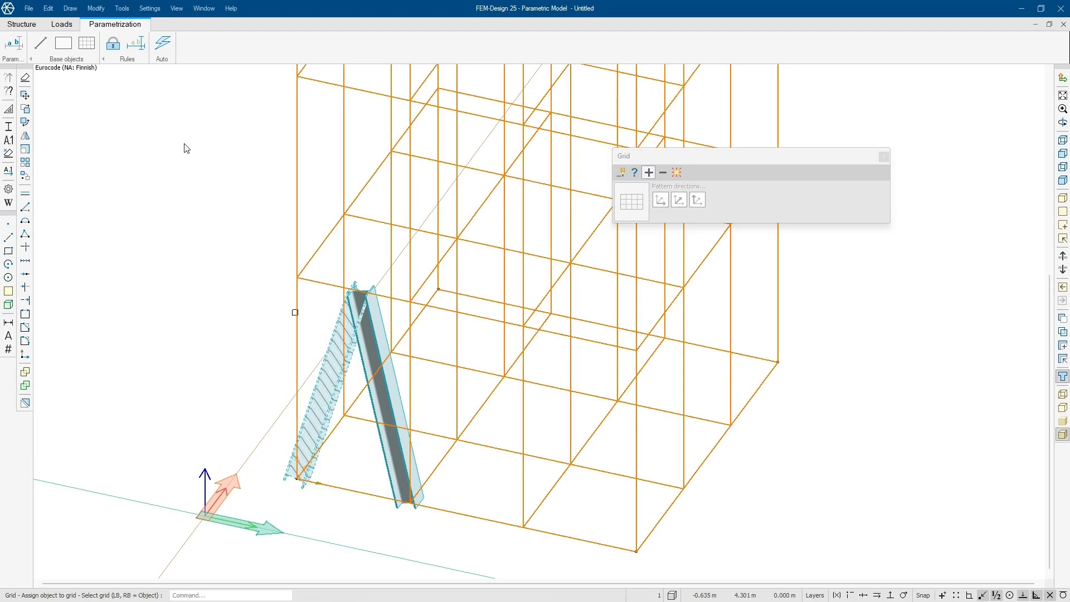
pyautogui.click(368, 369)
pyautogui.click(294, 332)
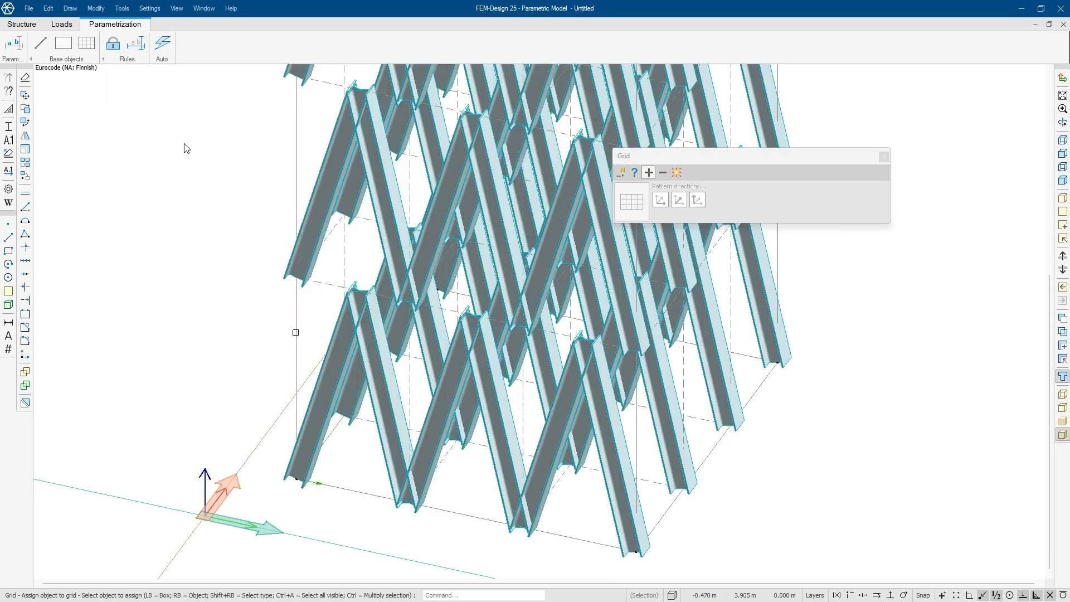
pyautogui.moveTo(320, 397)
pyautogui.keyDown('shift'); pyautogui.mouseDown(button='middle')
pyautogui.moveTo(430, 426)
pyautogui.moveTo(488, 421)
pyautogui.mouseUp(button='middle'); pyautogui.keyUp('shift')
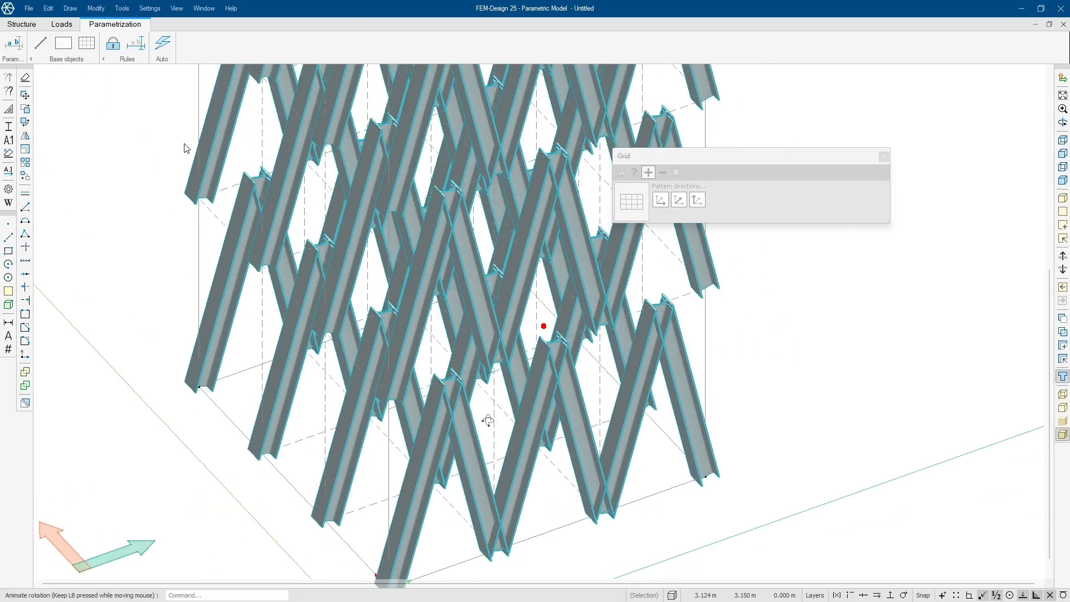
# Step: Turn off the End fill for the X', Y' and Z' directions in the beam grid's properties
pyautogui.scroll(-5, 492, 419)
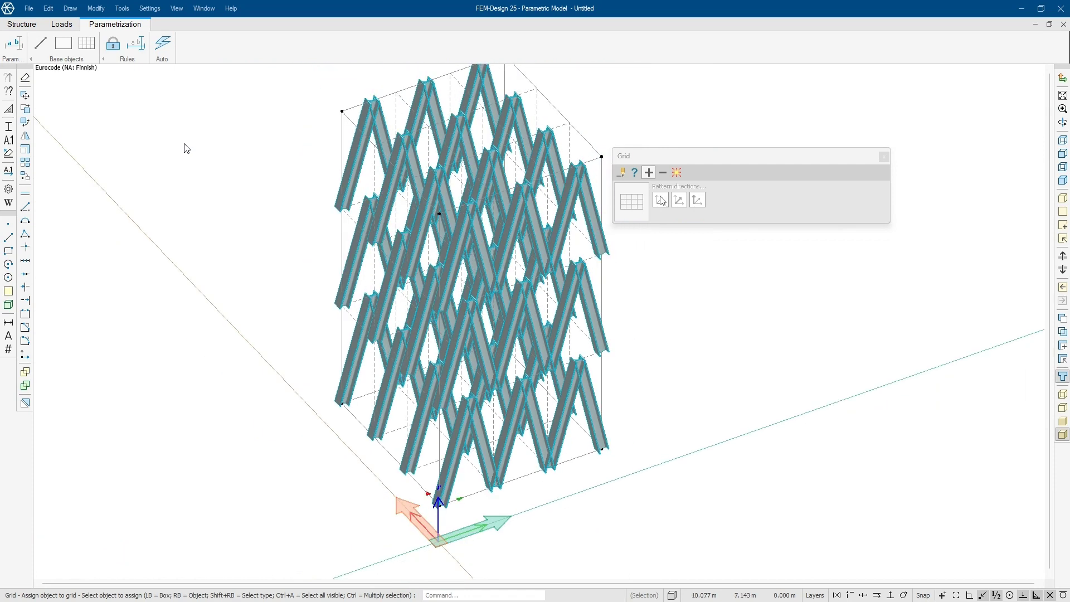
pyautogui.click(639, 175)
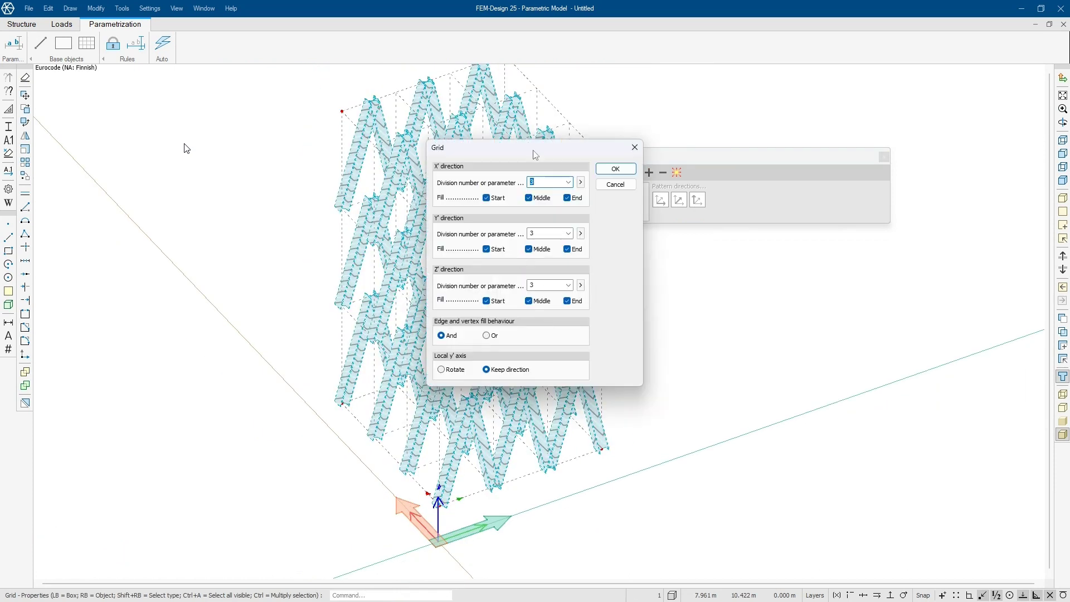
pyautogui.moveTo(624, 234); pyautogui.dragTo(831, 241)
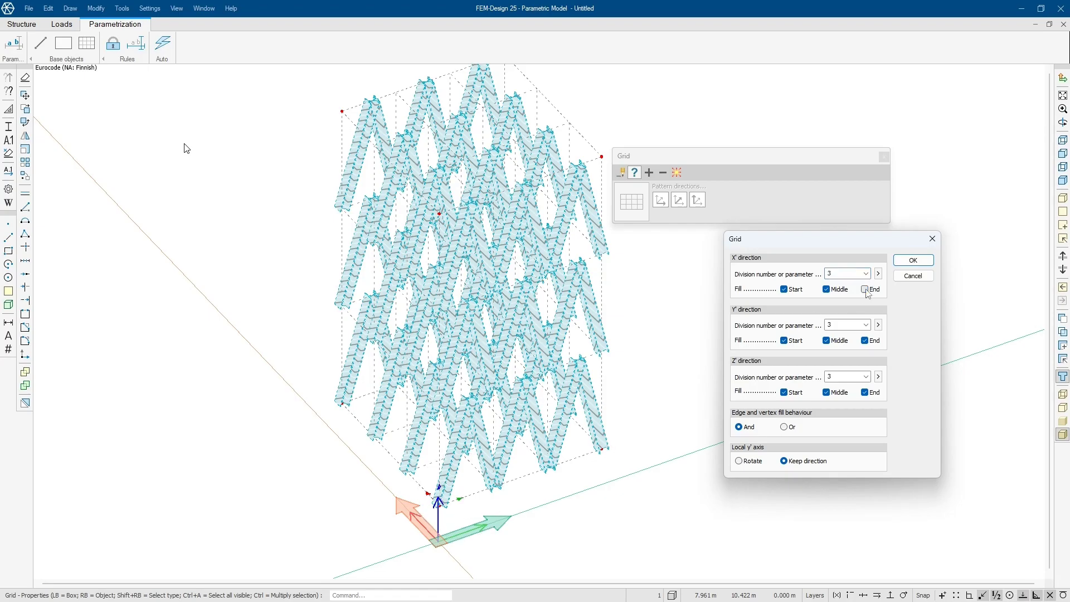
pyautogui.press('ctrl')
pyautogui.press('ctrl')
pyautogui.click(905, 262)
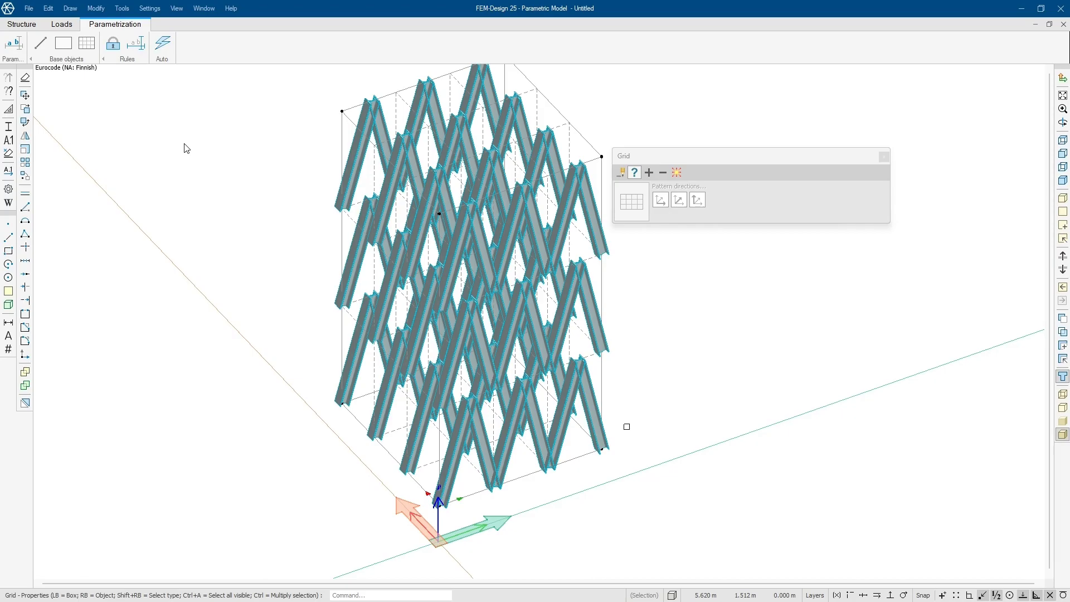
pyautogui.click(449, 496)
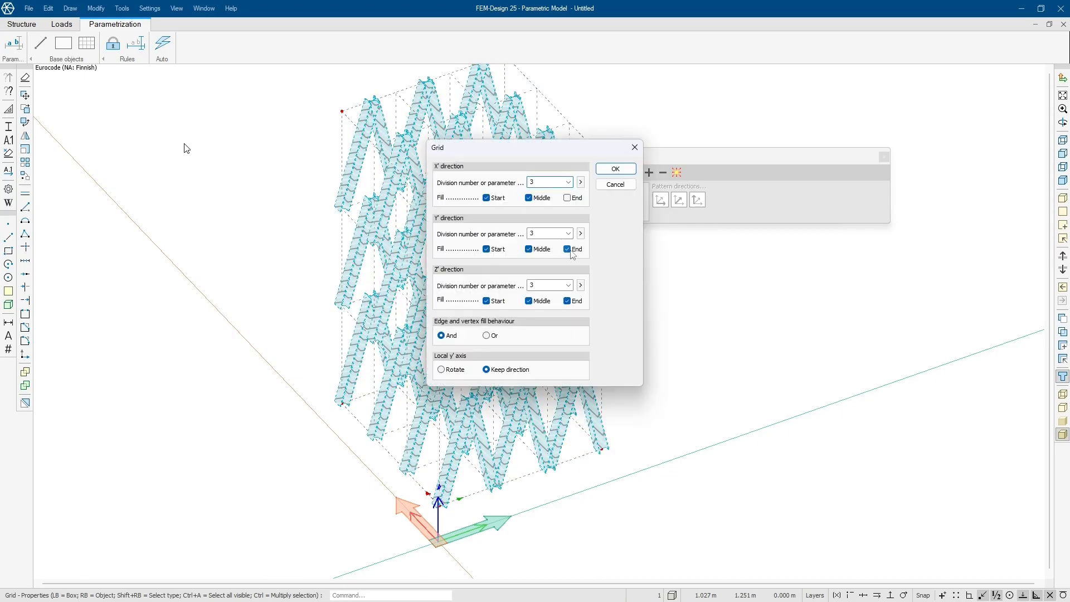
pyautogui.click(617, 168)
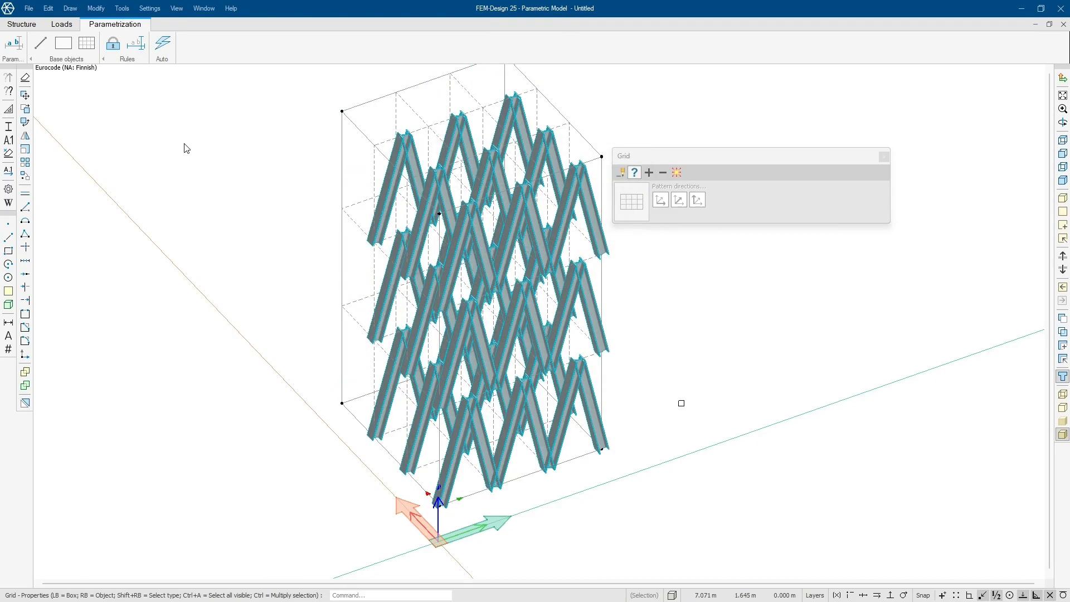
# Step: Set the grid's Z' direction division number to 1 and close the Grid tool
pyautogui.keyDown('shift'); pyautogui.moveTo(595, 394); pyautogui.dragTo(560, 396, button='middle'); pyautogui.keyUp('shift')
pyautogui.moveTo(628, 446)
pyautogui.keyDown('shift'); pyautogui.mouseDown(button='middle')
pyautogui.moveTo(601, 454)
pyautogui.moveTo(631, 441)
pyautogui.mouseUp(button='middle'); pyautogui.keyUp('shift')
pyautogui.click(542, 247)
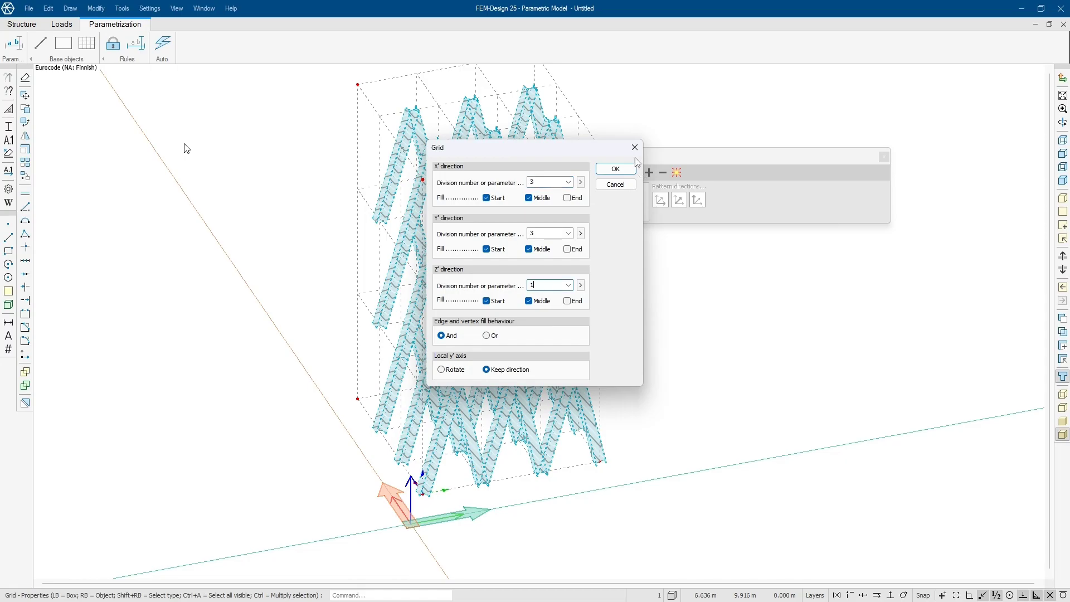
pyautogui.click(615, 169)
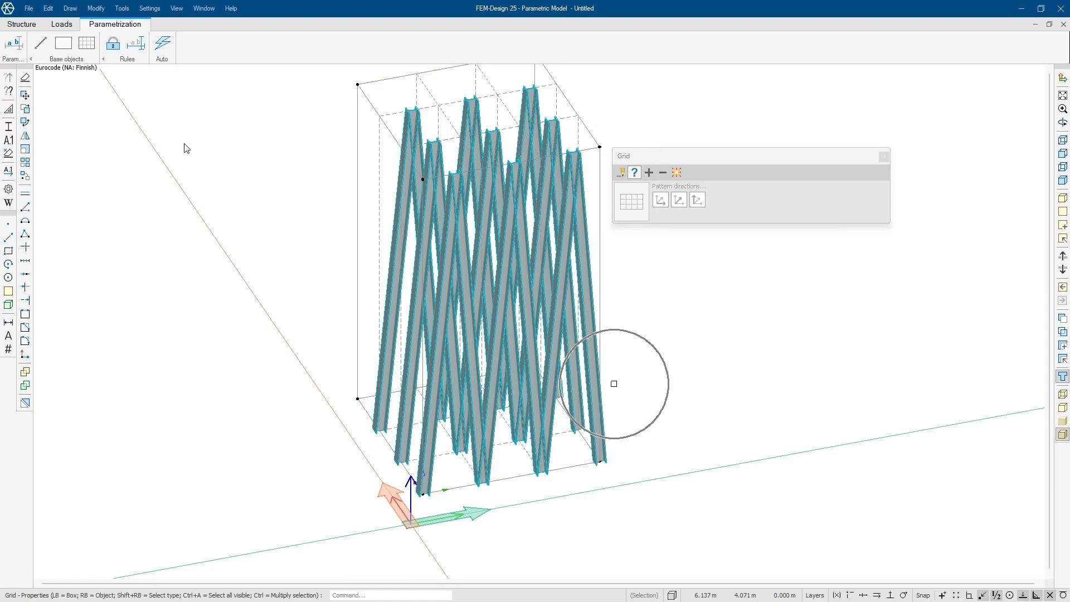
pyautogui.moveTo(704, 290); pyautogui.dragTo(657, 351, button='middle')
pyautogui.scroll(-1, 657, 351)
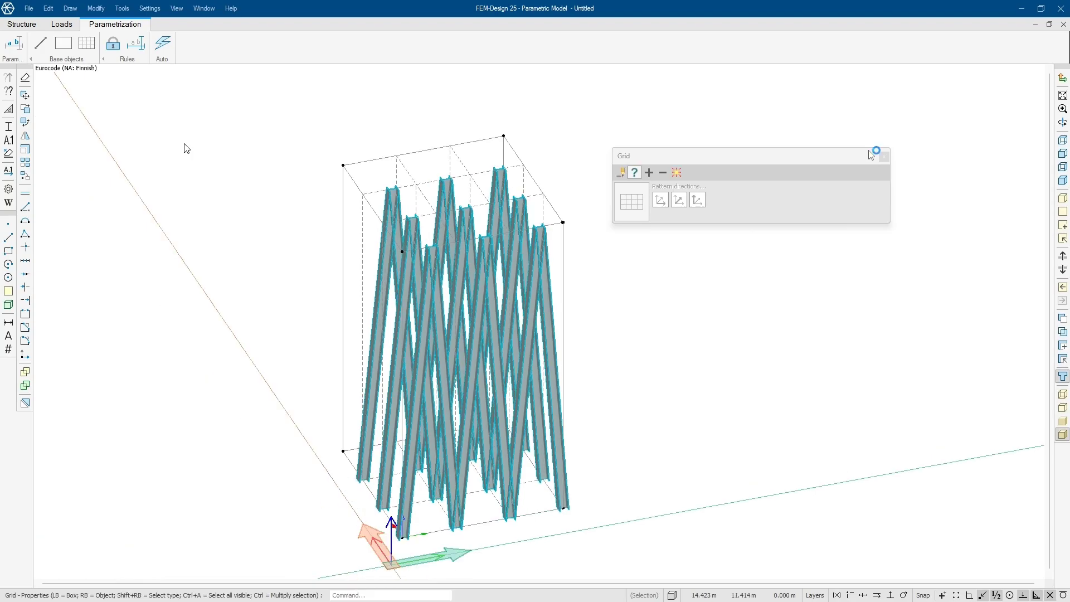
pyautogui.click(885, 159)
# Step: Stretch the whole top of the grid vertically downward by about 4.2 m
pyautogui.keyDown('shift'); pyautogui.moveTo(674, 399); pyautogui.dragTo(601, 301, button='middle'); pyautogui.keyUp('shift')
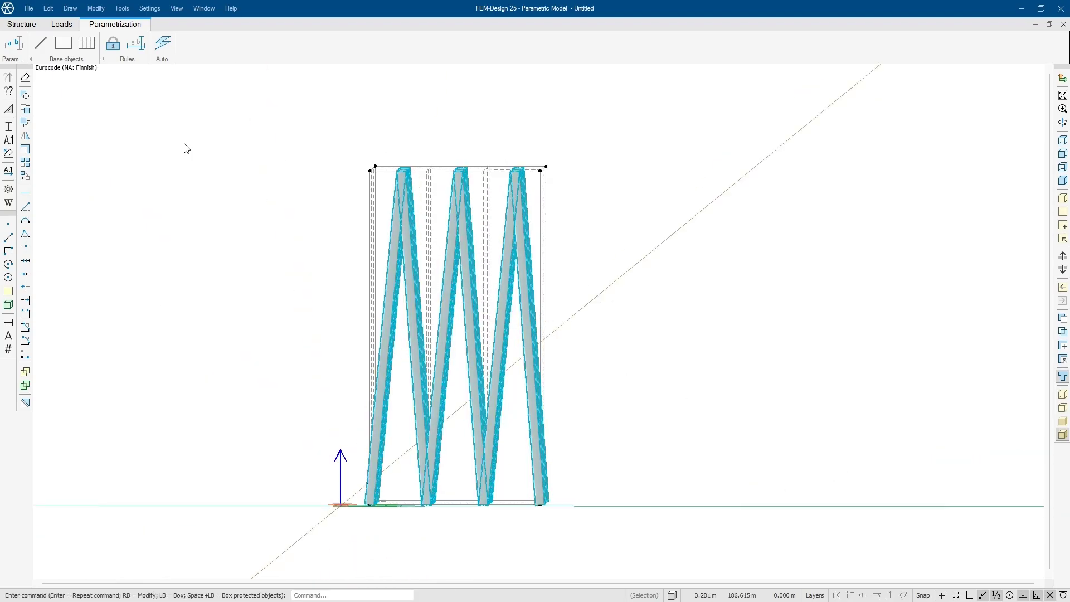
pyautogui.rightClick(614, 199)
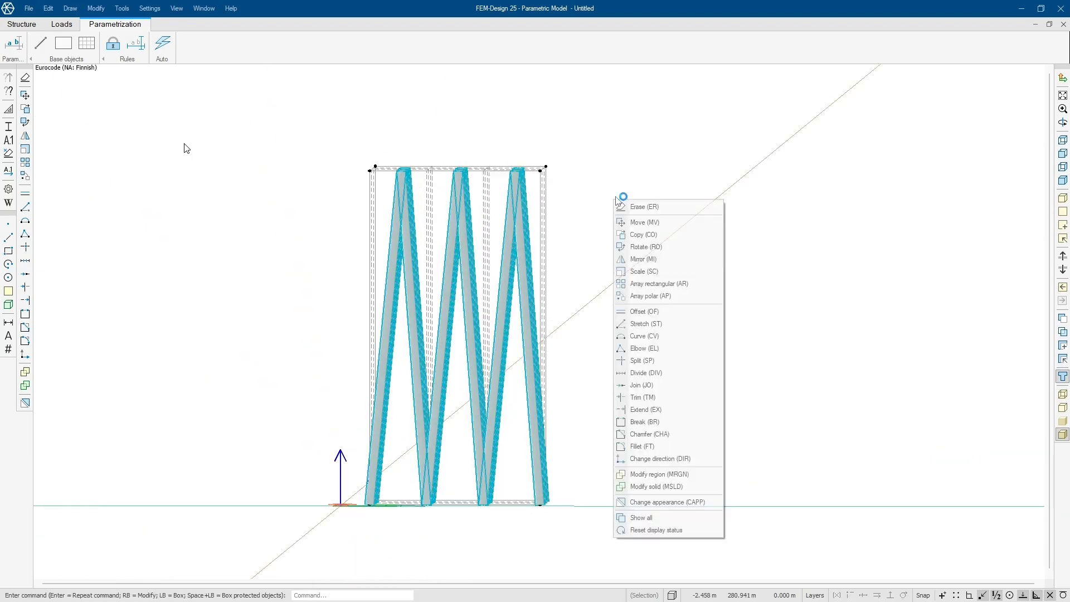
pyautogui.click(645, 324)
pyautogui.moveTo(323, 101); pyautogui.dragTo(628, 187)
pyautogui.keyDown('shift'); pyautogui.moveTo(631, 247); pyautogui.dragTo(716, 312, button='middle'); pyautogui.keyUp('shift')
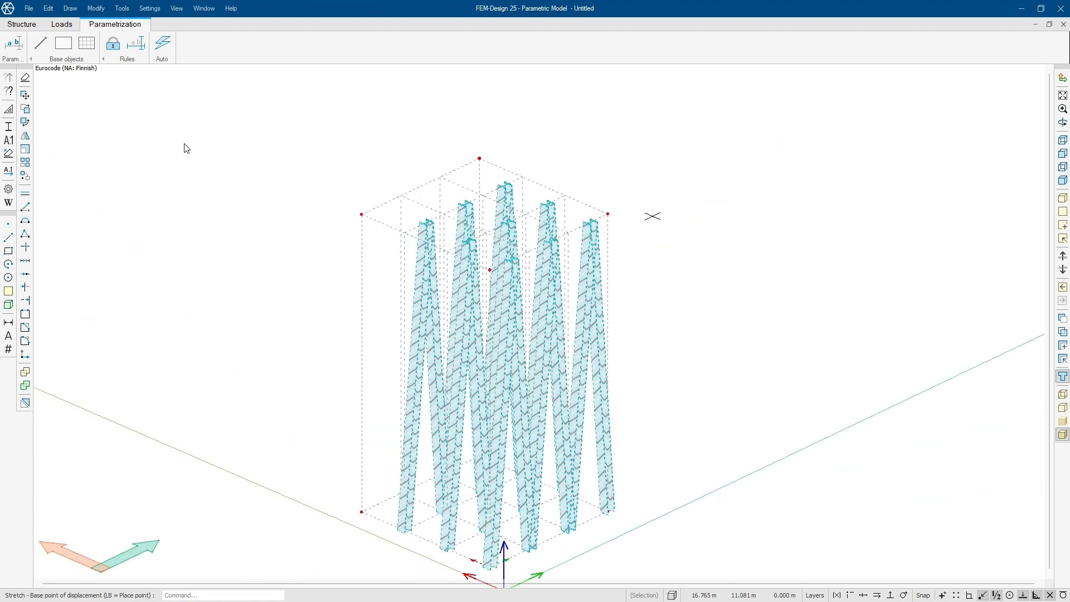
pyautogui.click(607, 214)
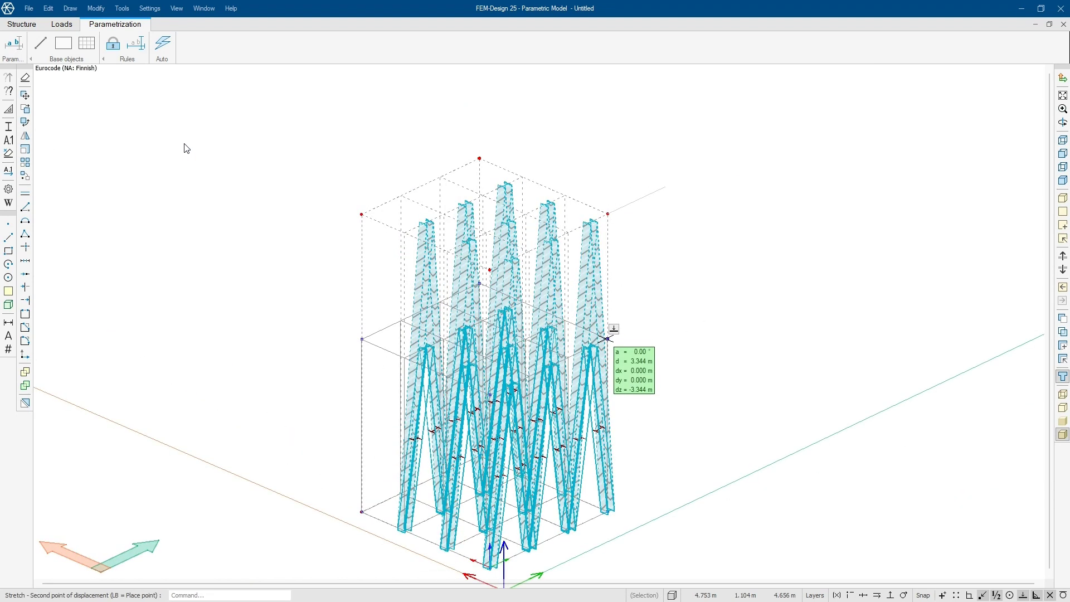
pyautogui.scroll(5, 607, 341)
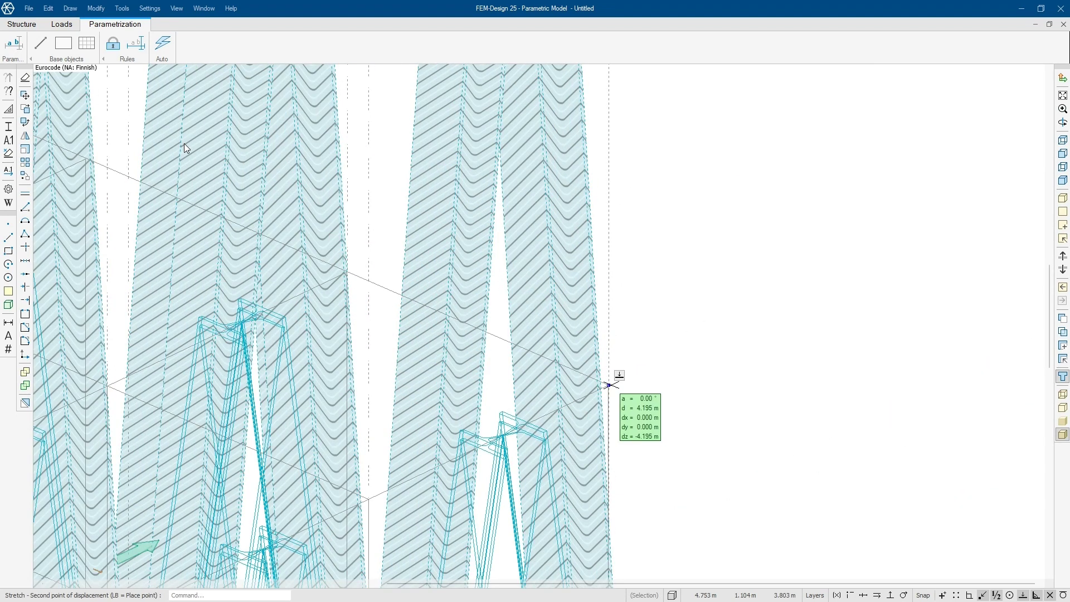
pyautogui.click(603, 372)
# Step: Stretch the far end of the grid outward along the green axis to a total length of about 13 m
pyautogui.scroll(-6, 611, 360)
pyautogui.keyDown('shift'); pyautogui.moveTo(772, 434); pyautogui.dragTo(613, 345, button='middle'); pyautogui.keyUp('shift')
pyautogui.rightClick(559, 292)
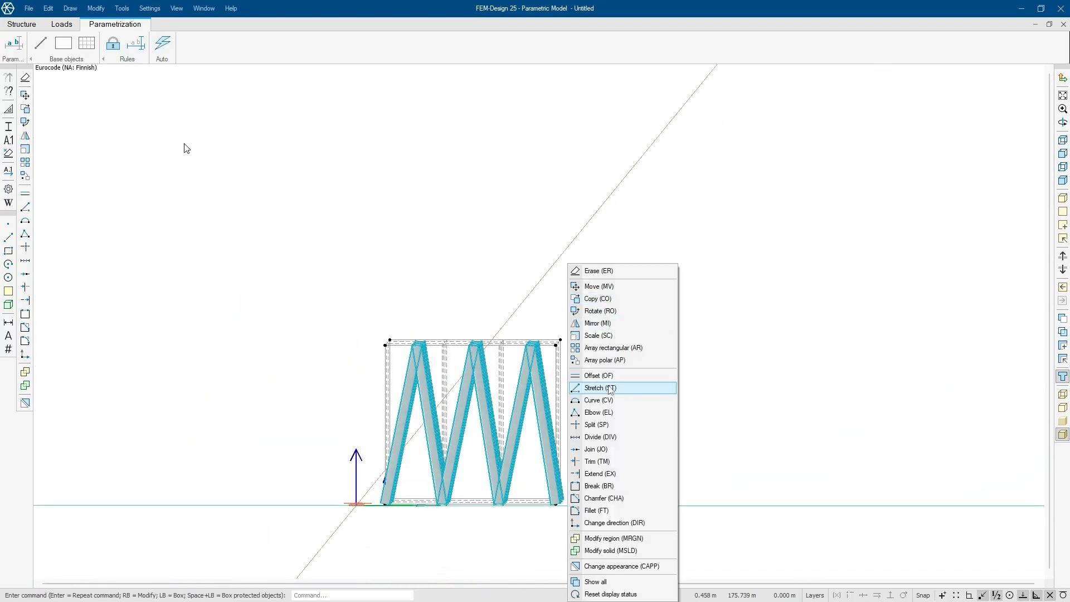
pyautogui.click(590, 386)
pyautogui.click(550, 314)
pyautogui.click(627, 535)
pyautogui.keyDown('shift'); pyautogui.moveTo(563, 454); pyautogui.dragTo(719, 513, button='middle'); pyautogui.keyUp('shift')
pyautogui.click(734, 467)
pyautogui.click(991, 434)
pyautogui.moveTo(749, 413); pyautogui.dragTo(488, 347, button='middle')
pyautogui.press('Escape')
# Step: Stretch the two top corners at the grid's far end upward by 3 m in Z
pyautogui.rightClick(745, 183)
pyautogui.click(779, 308)
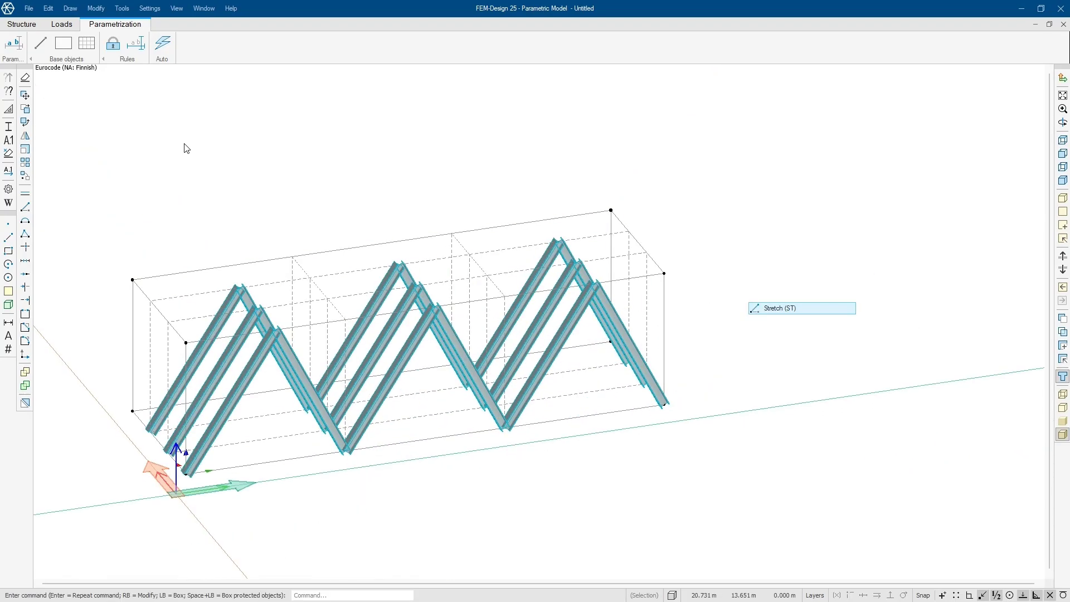
pyautogui.click(599, 183)
pyautogui.click(697, 285)
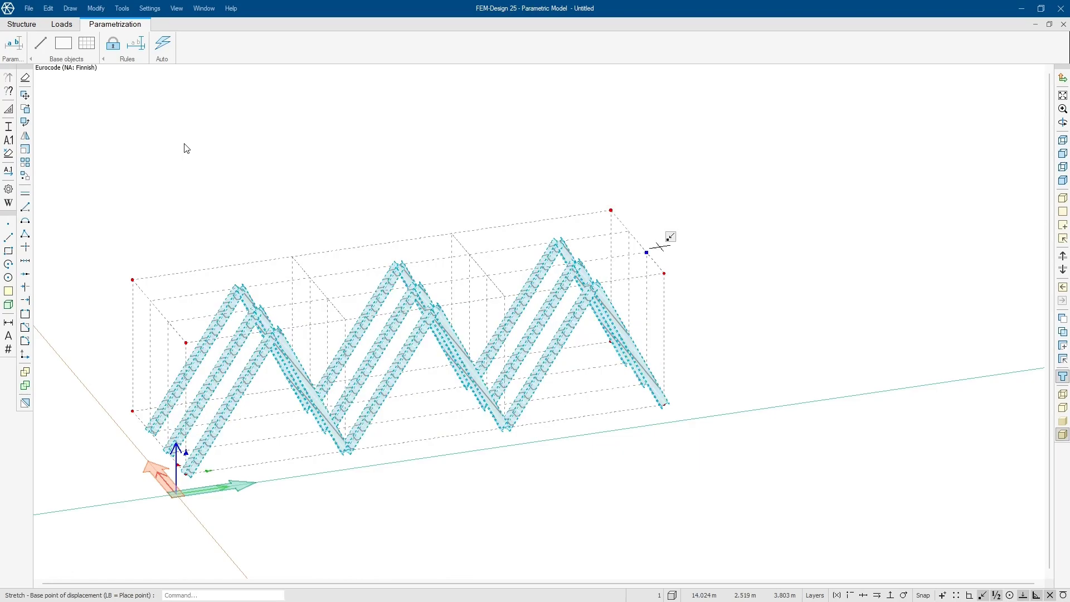
pyautogui.click(612, 203)
pyautogui.middleClick(612, 203)
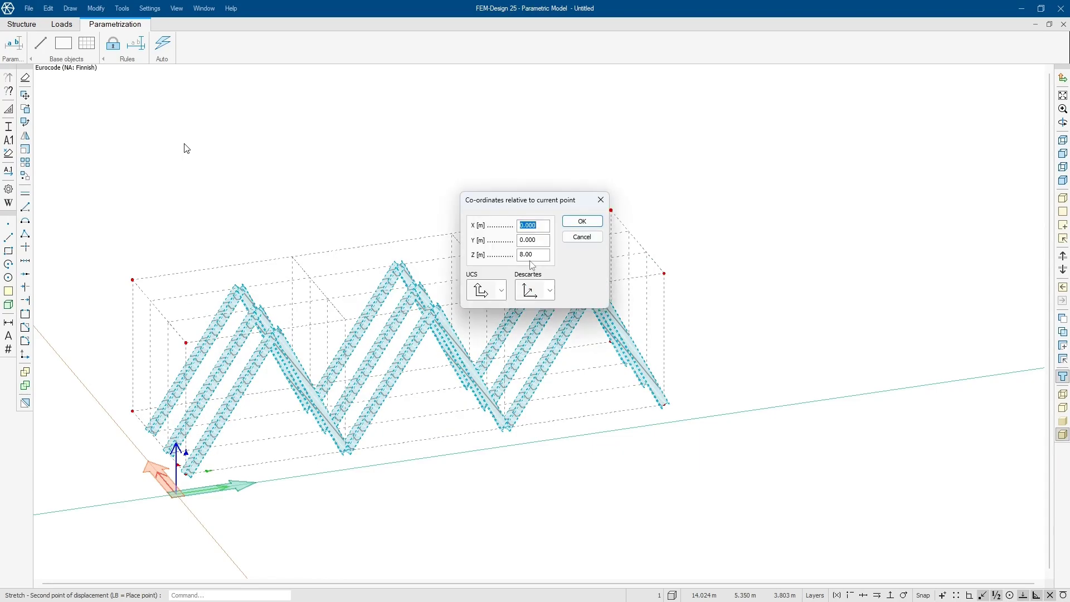
pyautogui.write('3')
pyautogui.click(585, 222)
pyautogui.keyDown('shift'); pyautogui.moveTo(508, 324); pyautogui.dragTo(703, 268, button='middle'); pyautogui.keyUp('shift')
# Step: Stretch only the rear top corner at the grid's far end upward by a further 3 m in Z
pyautogui.rightClick(720, 139)
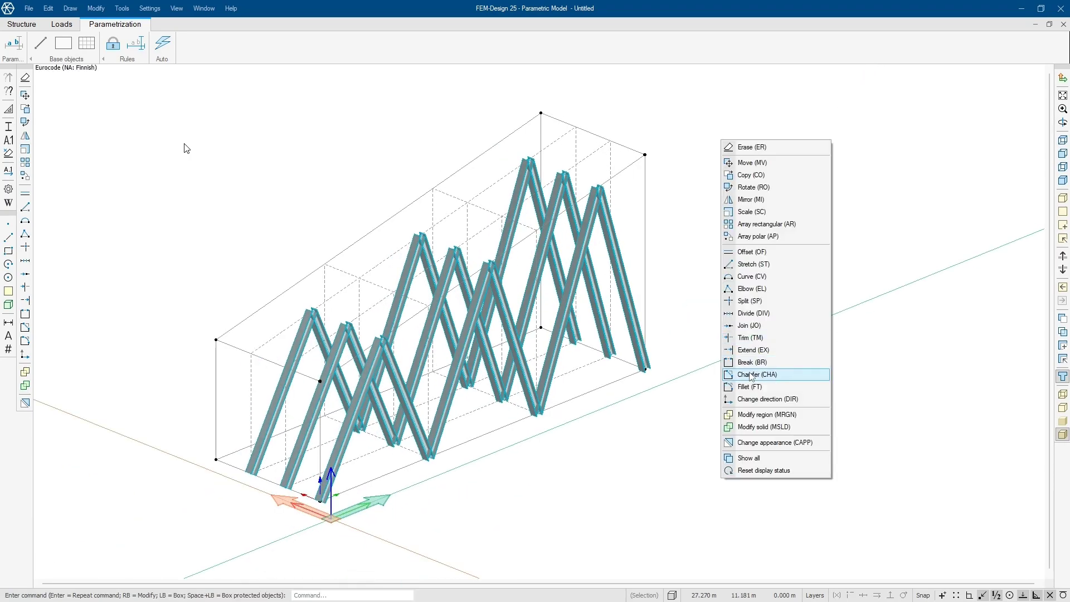
pyautogui.click(743, 264)
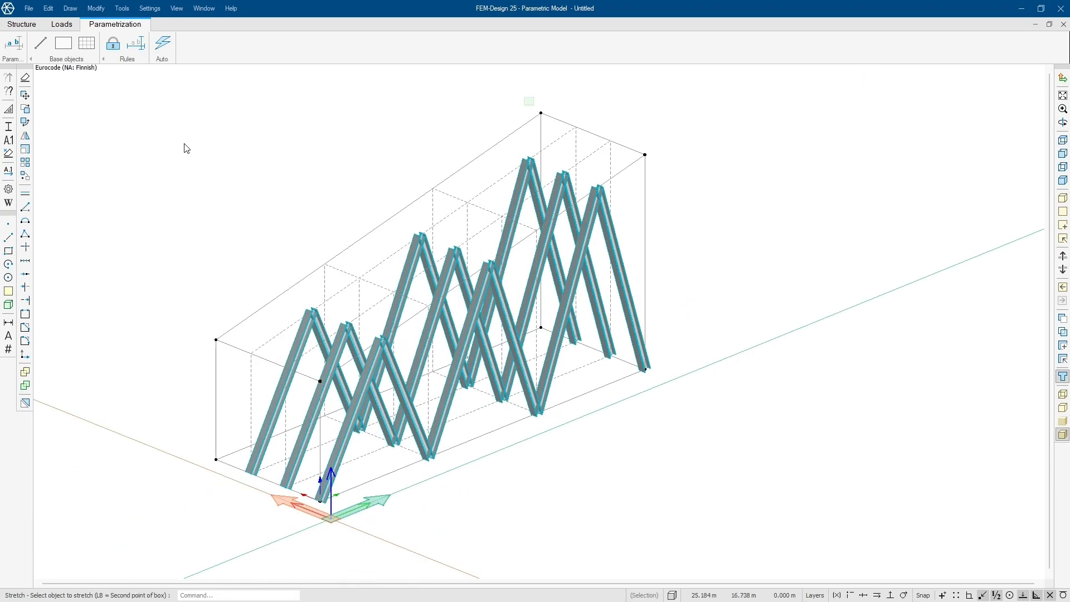
pyautogui.click(541, 113)
pyautogui.middleClick(541, 113)
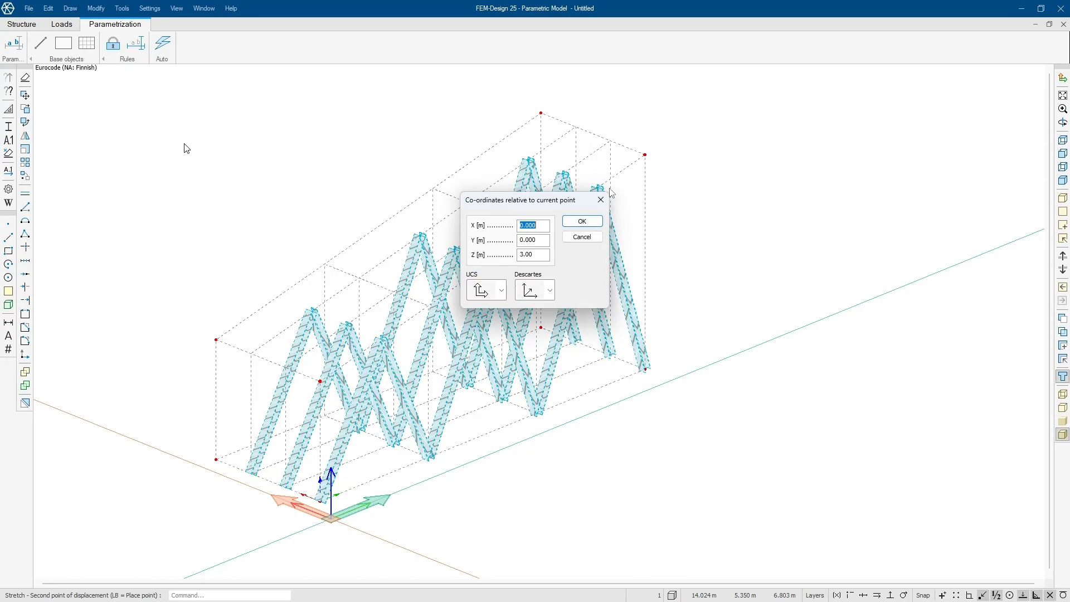
pyautogui.click(596, 220)
pyautogui.moveTo(519, 260); pyautogui.dragTo(753, 320, button='middle')
pyautogui.moveTo(754, 321); pyautogui.dragTo(378, 323)
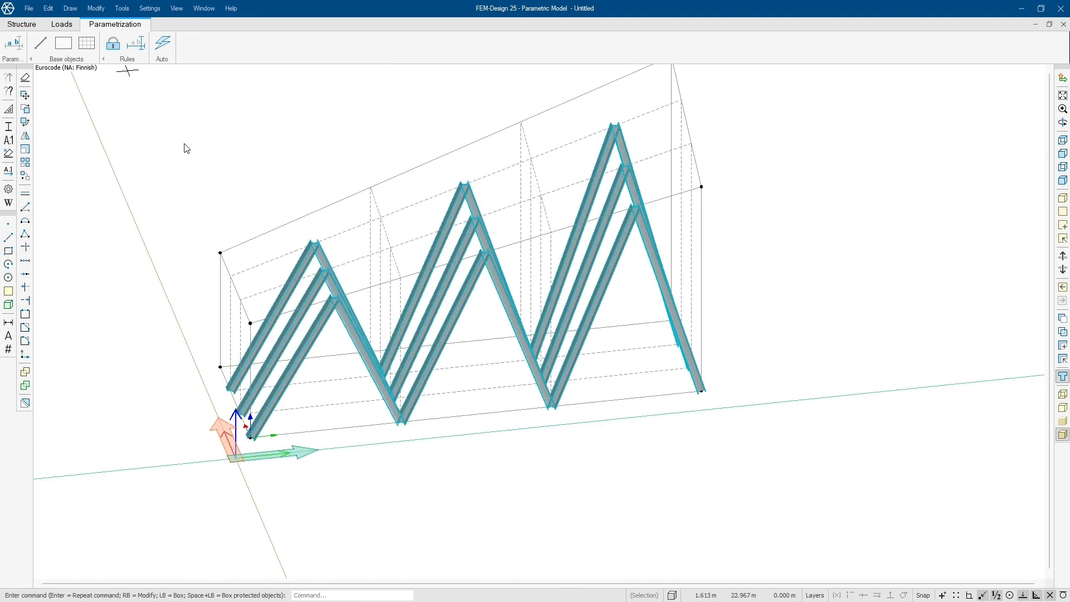
# Step: Draw a straight beam along the grid's front sloping top edge, from its low corner to its high corner
pyautogui.click(22, 24)
pyautogui.click(86, 43)
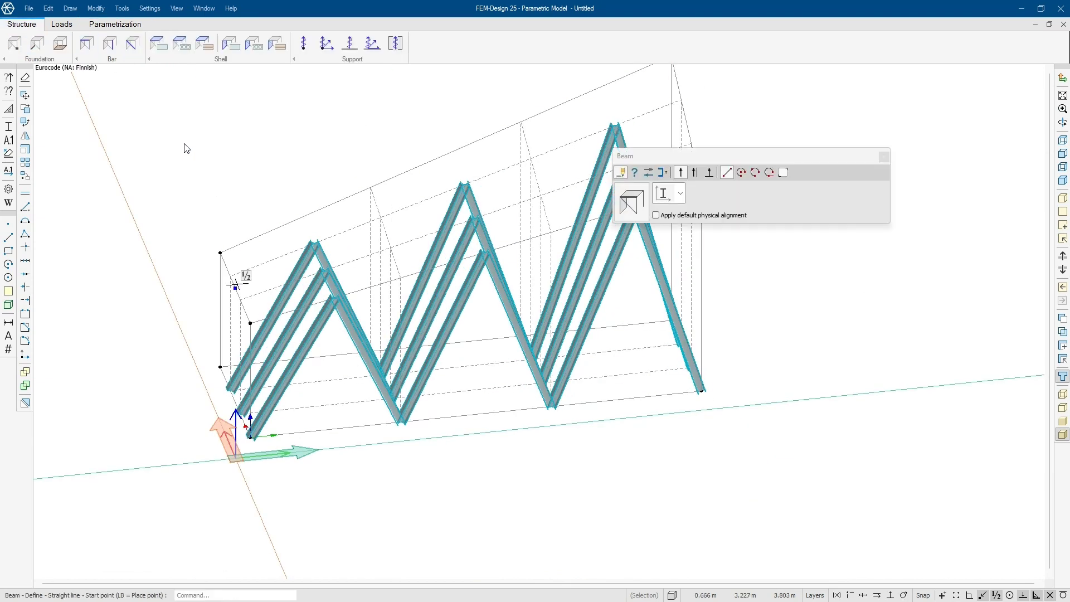
pyautogui.click(248, 321)
pyautogui.moveTo(642, 342); pyautogui.dragTo(558, 428, button='middle')
pyautogui.scroll(-1, 612, 360)
pyautogui.click(615, 284)
pyautogui.rightClick(191, 333)
# Step: Draw a second top beam along the first inner grid line next to the rear sloping edge
pyautogui.click(179, 341)
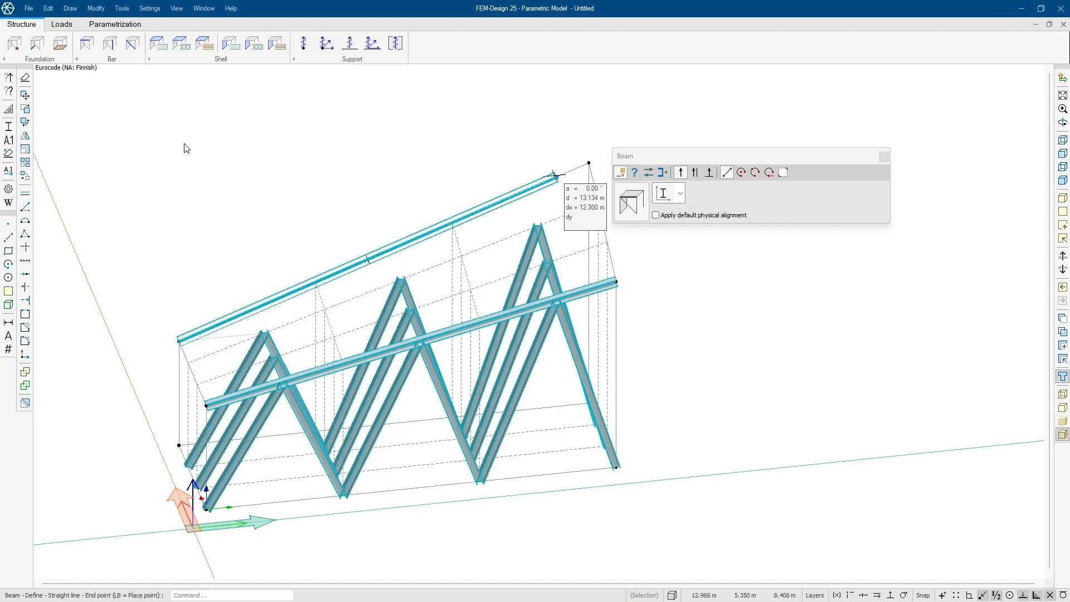
pyautogui.rightClick(230, 340)
pyautogui.click(187, 363)
pyautogui.moveTo(504, 295); pyautogui.dragTo(416, 320, button='middle')
pyautogui.click(510, 226)
pyautogui.rightClick(510, 221)
# Step: Draw a straight beam along the bottom of the grid, starting at the corner beside the origin
pyautogui.keyDown('alt'); pyautogui.moveTo(408, 425); pyautogui.dragTo(533, 484, button='middle'); pyautogui.keyUp('alt')
pyautogui.scroll(-1, 544, 269)
pyautogui.moveTo(227, 582); pyautogui.dragTo(244, 426, button='middle')
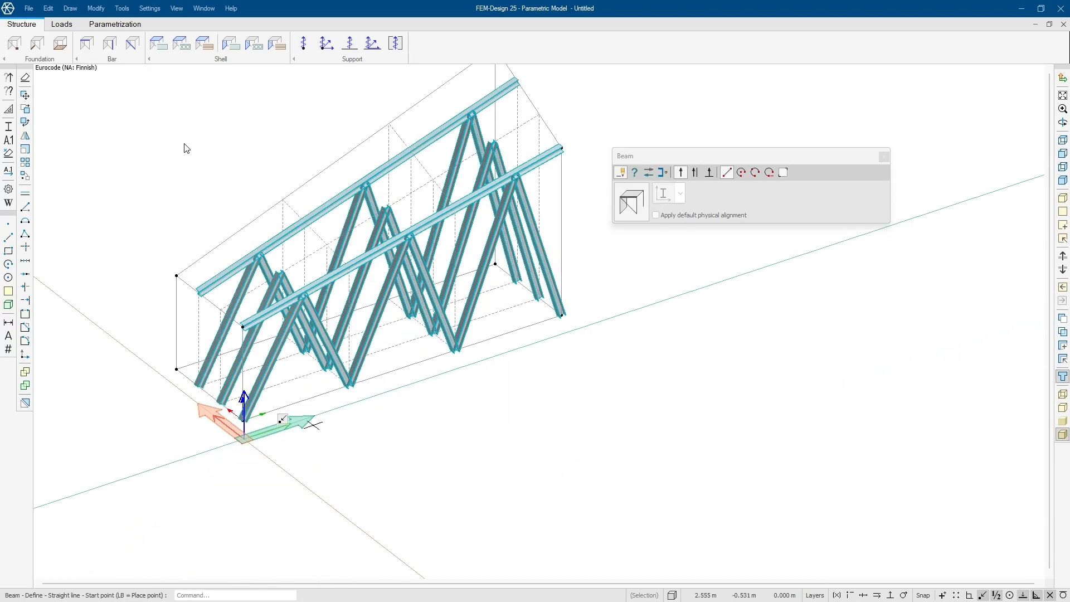
pyautogui.scroll(5, 244, 418)
pyautogui.keyDown('alt'); pyautogui.moveTo(245, 416); pyautogui.dragTo(285, 259, button='middle'); pyautogui.keyUp('alt')
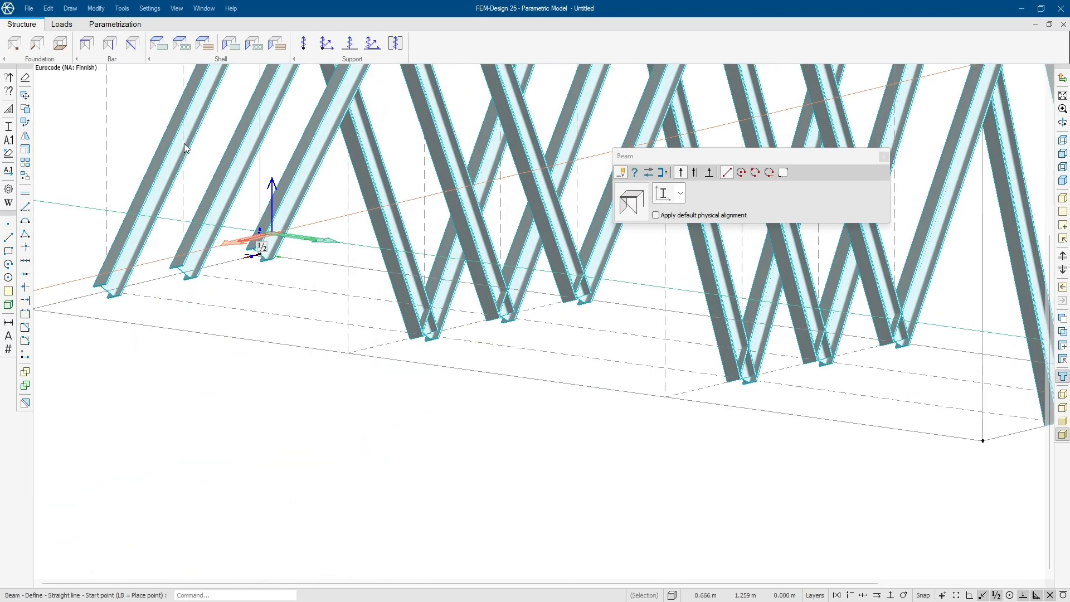
pyautogui.click(260, 254)
pyautogui.scroll(-5, 196, 365)
pyautogui.keyDown('alt'); pyautogui.moveTo(605, 385); pyautogui.dragTo(323, 394, button='middle'); pyautogui.keyUp('alt')
pyautogui.click(606, 356)
pyautogui.keyDown('alt'); pyautogui.moveTo(540, 338); pyautogui.dragTo(804, 468, button='middle'); pyautogui.keyUp('alt')
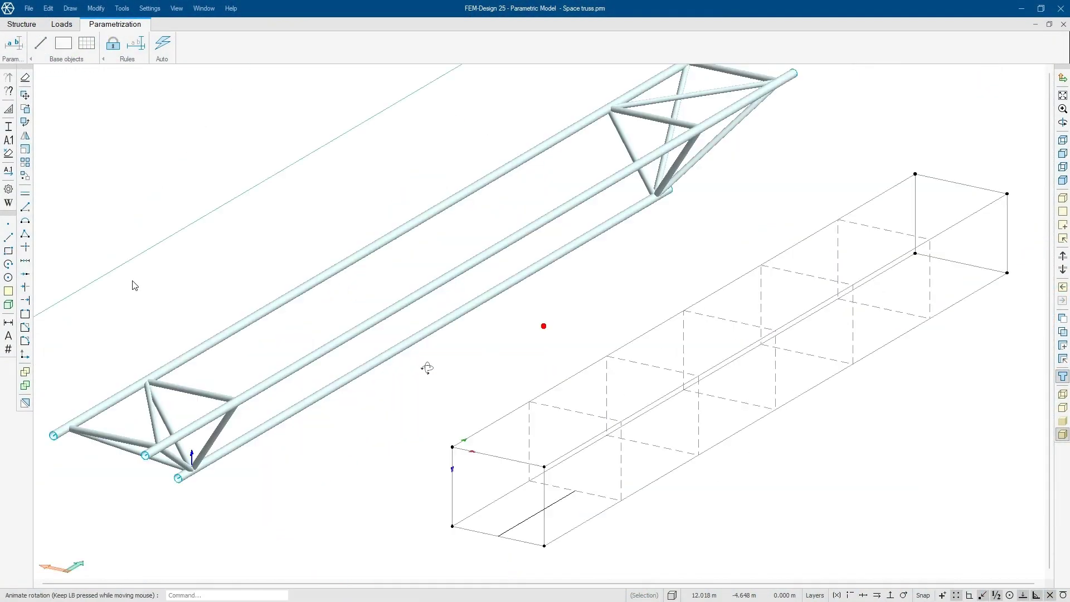
# Step: Hide the solid bar sections and draw two beams from the empty grid's near-end top corners to the construction line's midpoint
pyautogui.scroll(2, 425, 366)
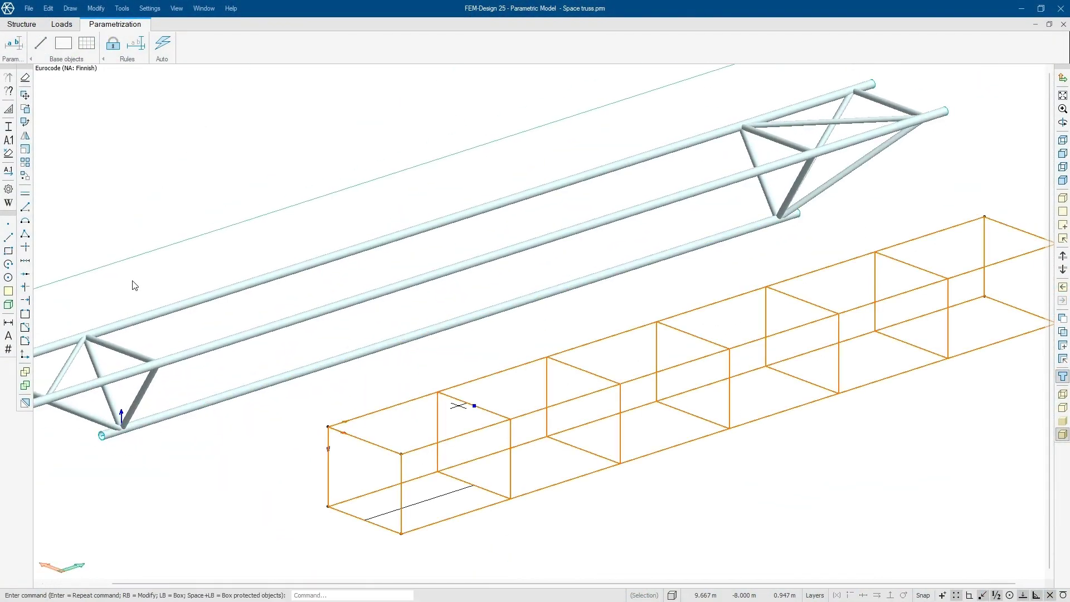
pyautogui.scroll(3, 412, 382)
pyautogui.click(22, 24)
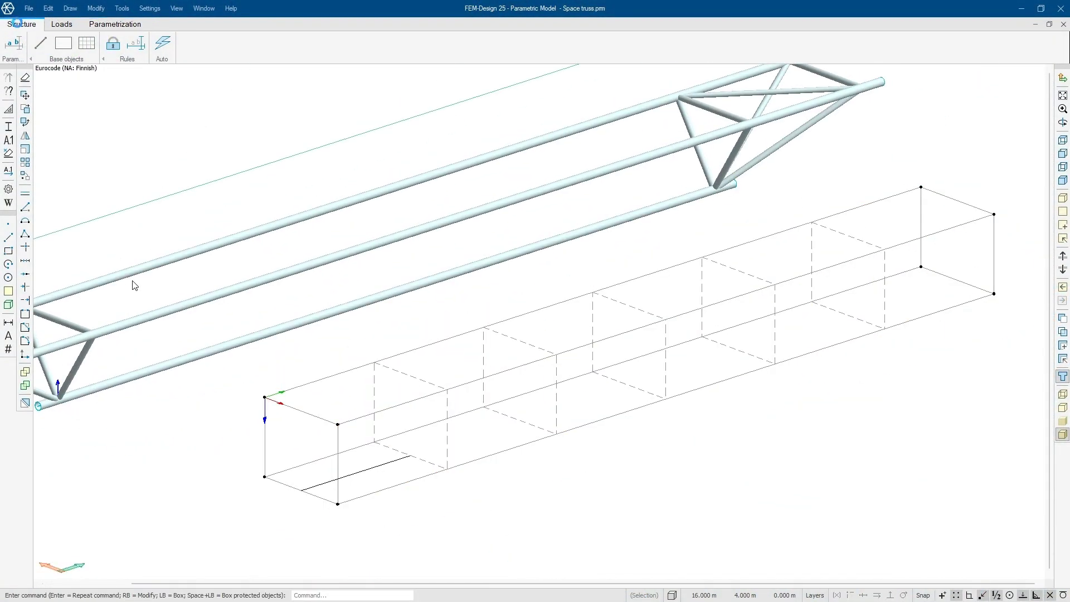
pyautogui.click(87, 43)
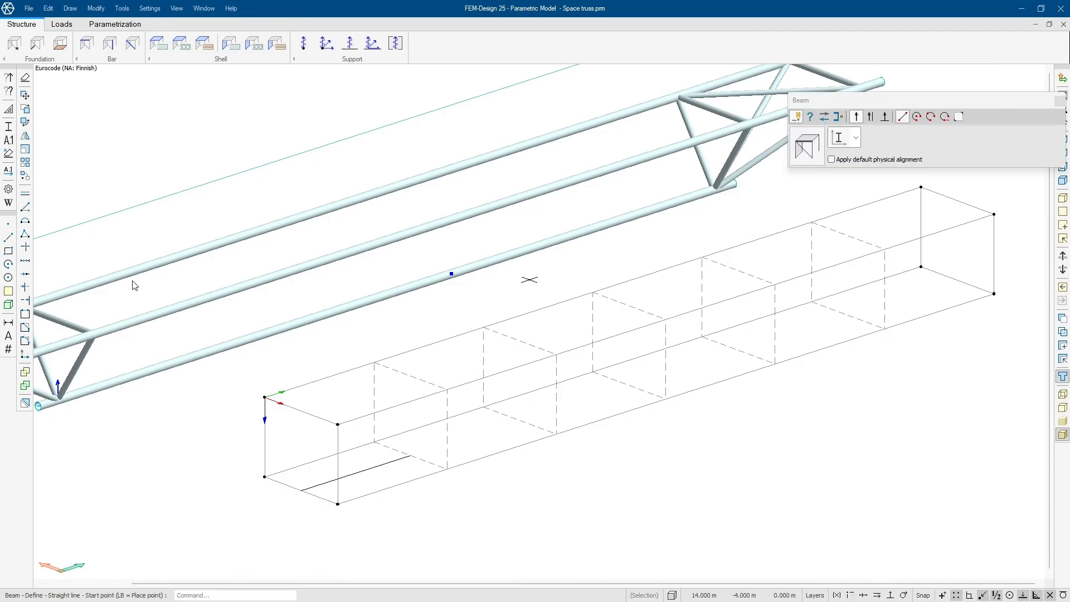
pyautogui.click(340, 423)
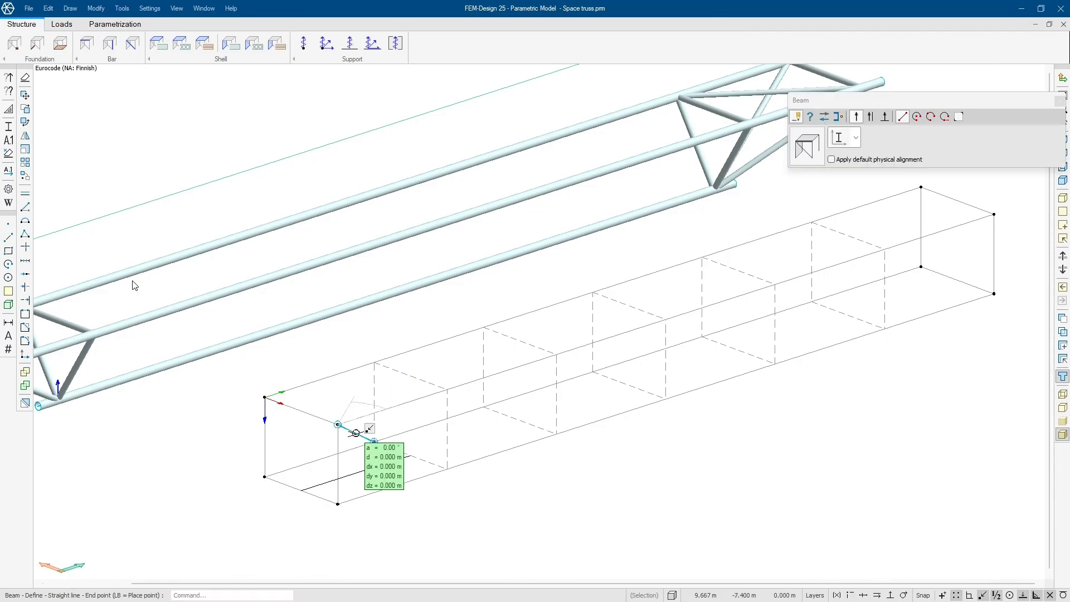
pyautogui.click(357, 474)
pyautogui.click(264, 397)
pyautogui.click(1061, 377)
pyautogui.click(357, 474)
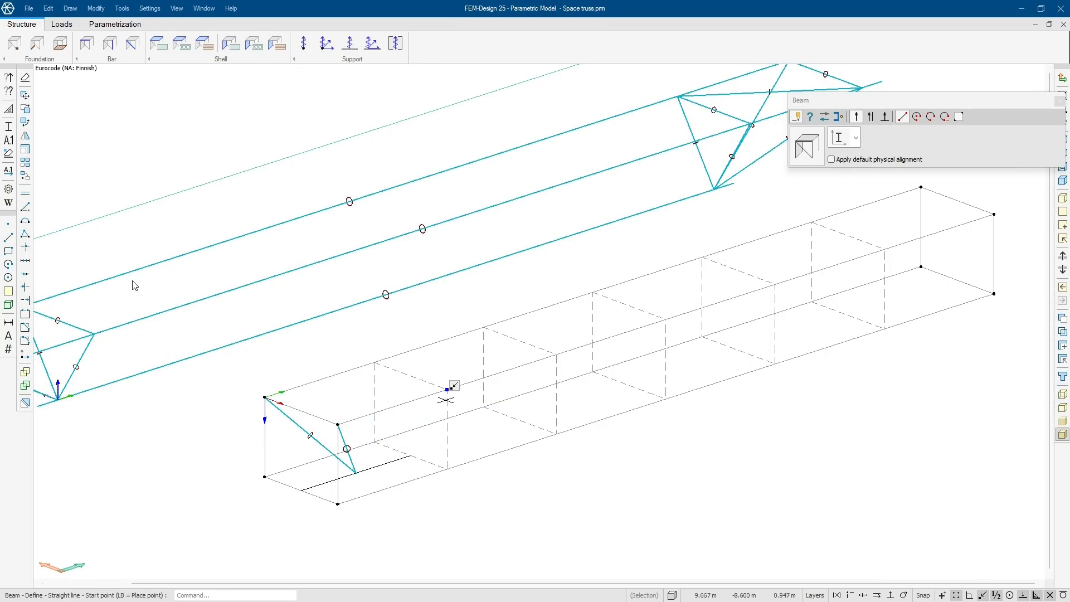
# Step: Draw two beams between the construction line's midpoint and the top corners at the first grid division, and show solid sections again
pyautogui.click(357, 474)
pyautogui.click(447, 389)
pyautogui.click(374, 363)
pyautogui.click(357, 474)
pyautogui.click(356, 474)
pyautogui.press('Escape')
pyautogui.click(1062, 377)
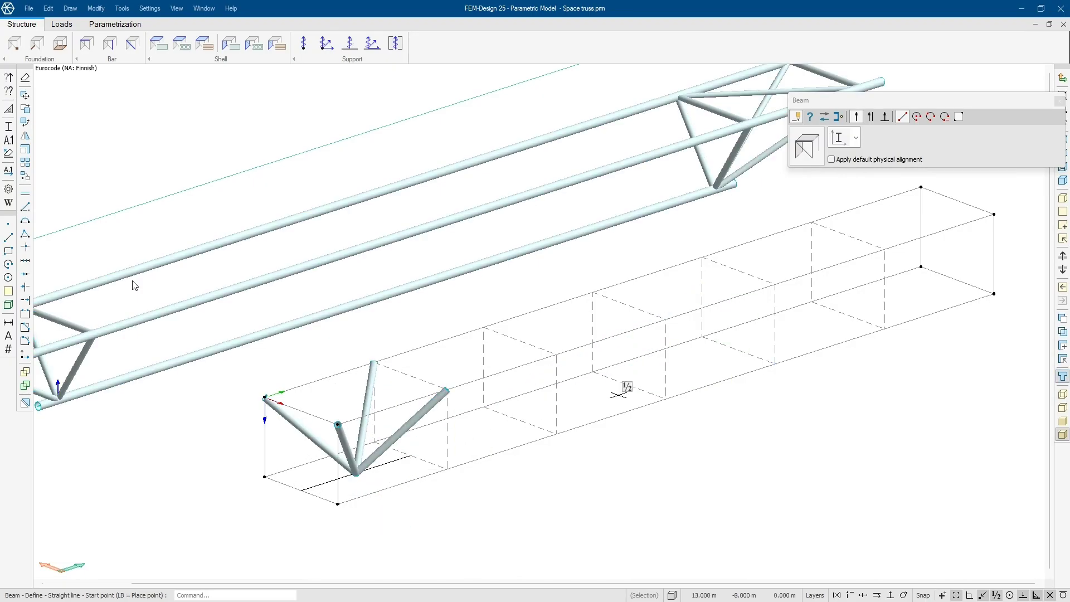
pyautogui.press('Escape')
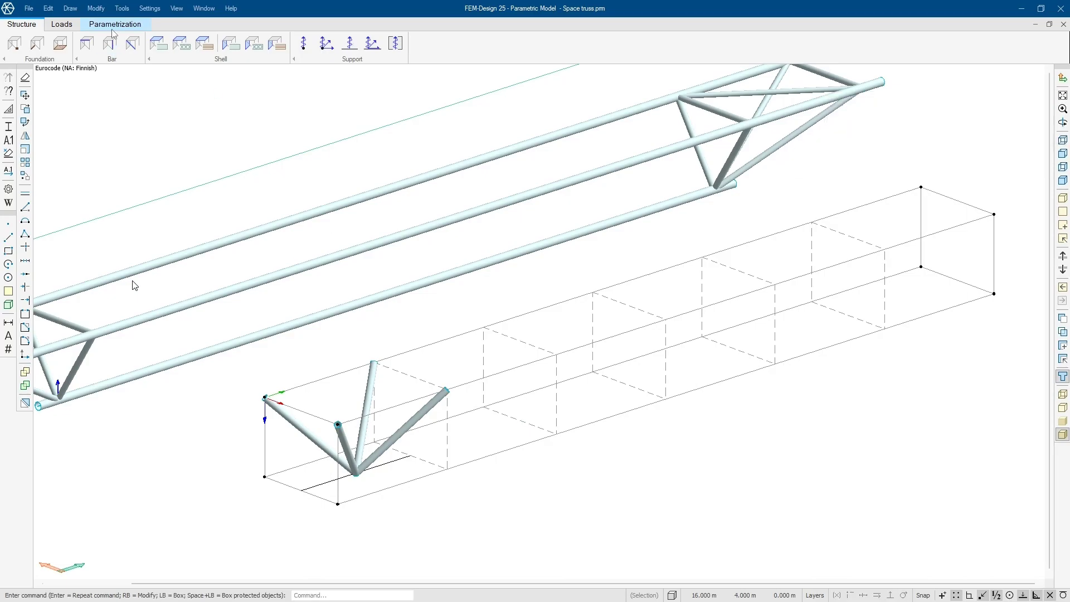
# Step: Assign the four diagonal web beams in the first bay to the six-division grid, one after another
pyautogui.click(114, 25)
pyautogui.click(86, 43)
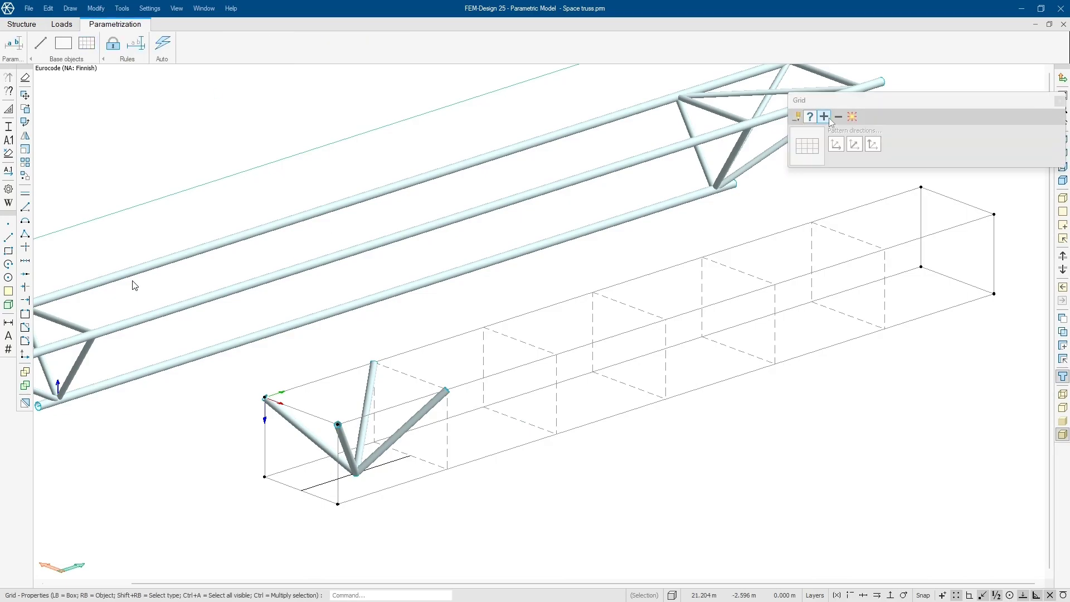
pyautogui.click(824, 116)
pyautogui.click(403, 428)
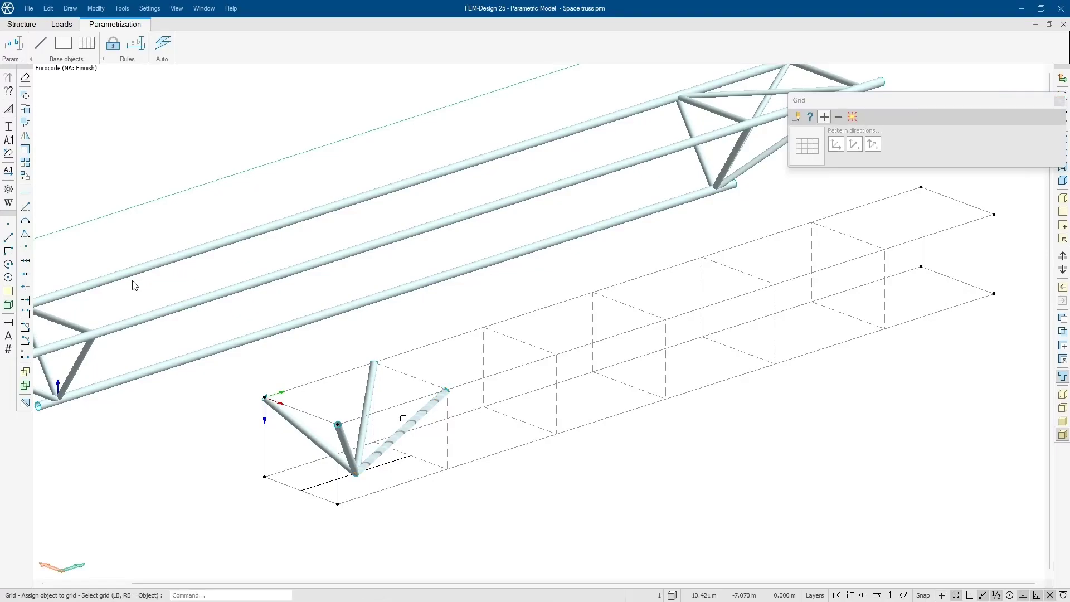
pyautogui.click(385, 405)
pyautogui.click(356, 431)
pyautogui.click(353, 417)
pyautogui.click(294, 424)
pyautogui.click(302, 413)
pyautogui.click(365, 392)
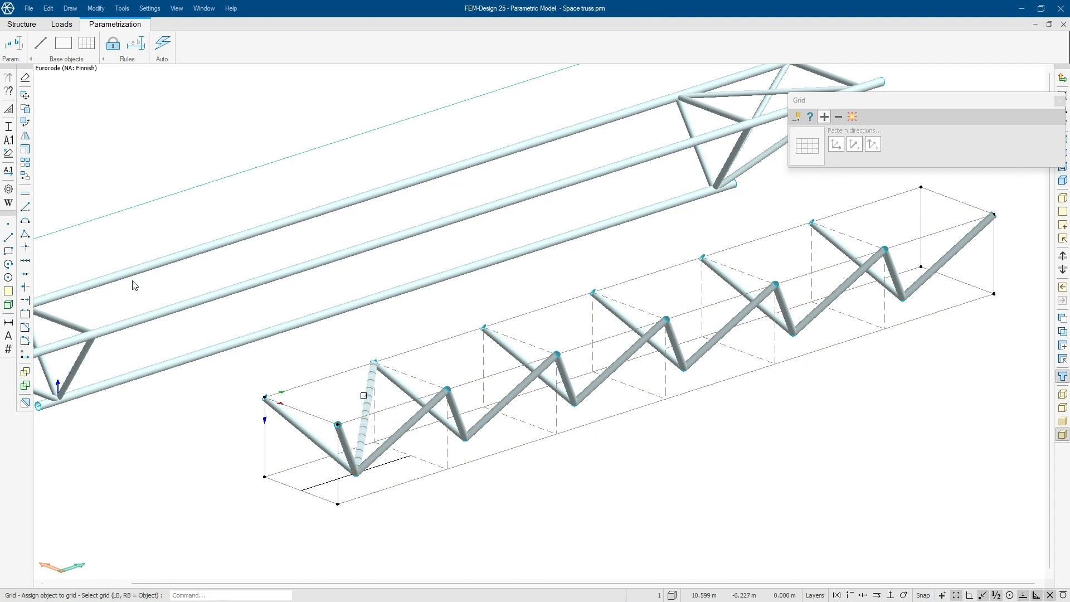
pyautogui.click(398, 355)
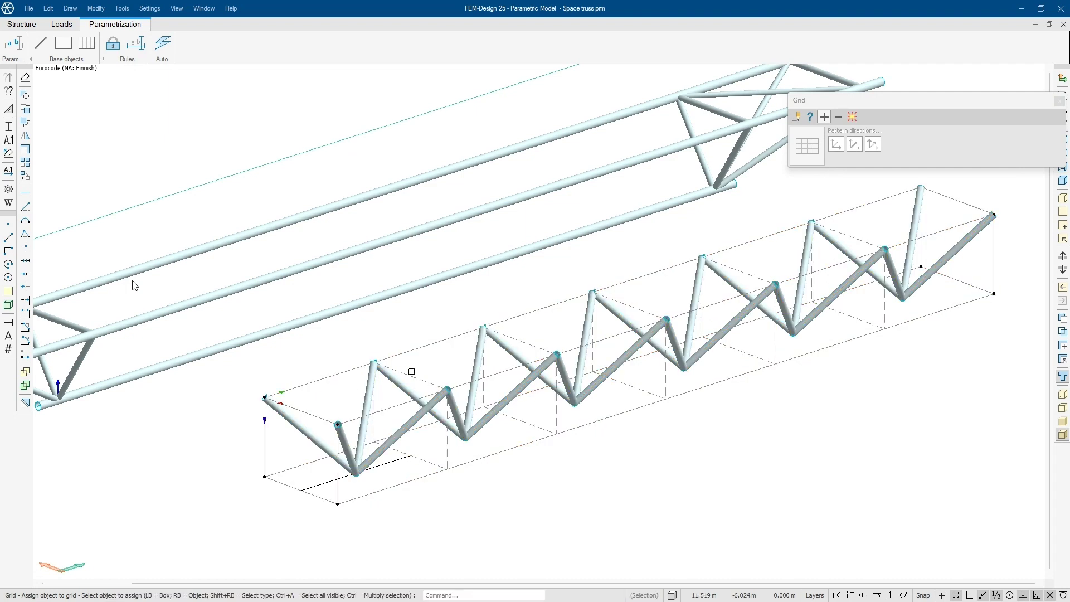
pyautogui.press('Escape')
# Step: Hide solid sections, move the filled web grid from its origin corner to the truss's near-end top chord node, and show solid sections again
pyautogui.moveTo(705, 410); pyautogui.dragTo(797, 430, button='middle')
pyautogui.click(1065, 380)
pyautogui.rightClick(540, 232)
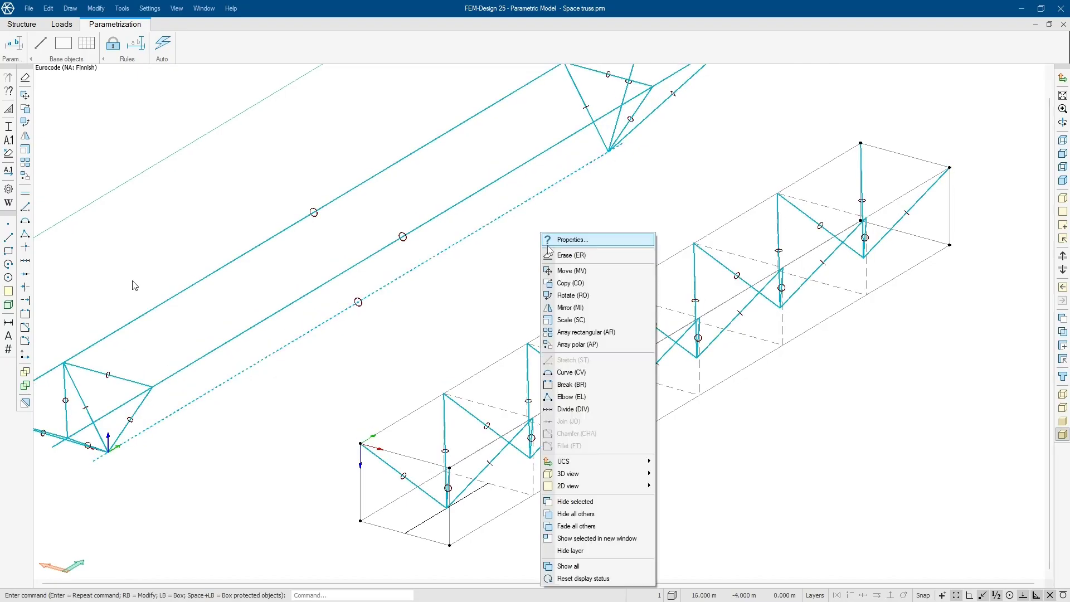
pyautogui.click(564, 258)
pyautogui.rightClick(559, 273)
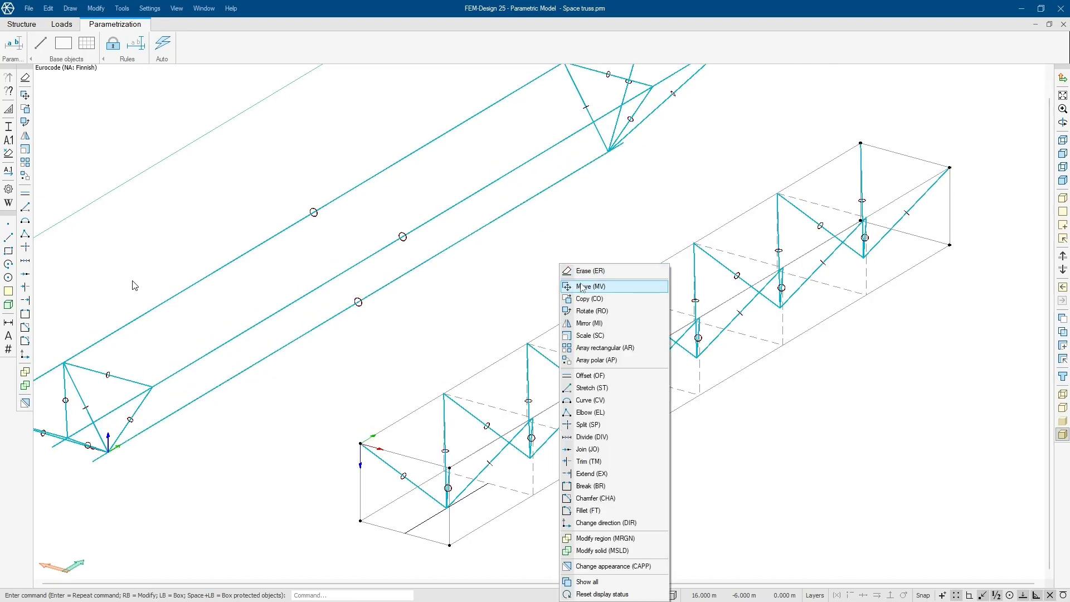
pyautogui.click(574, 283)
pyautogui.rightClick(445, 399)
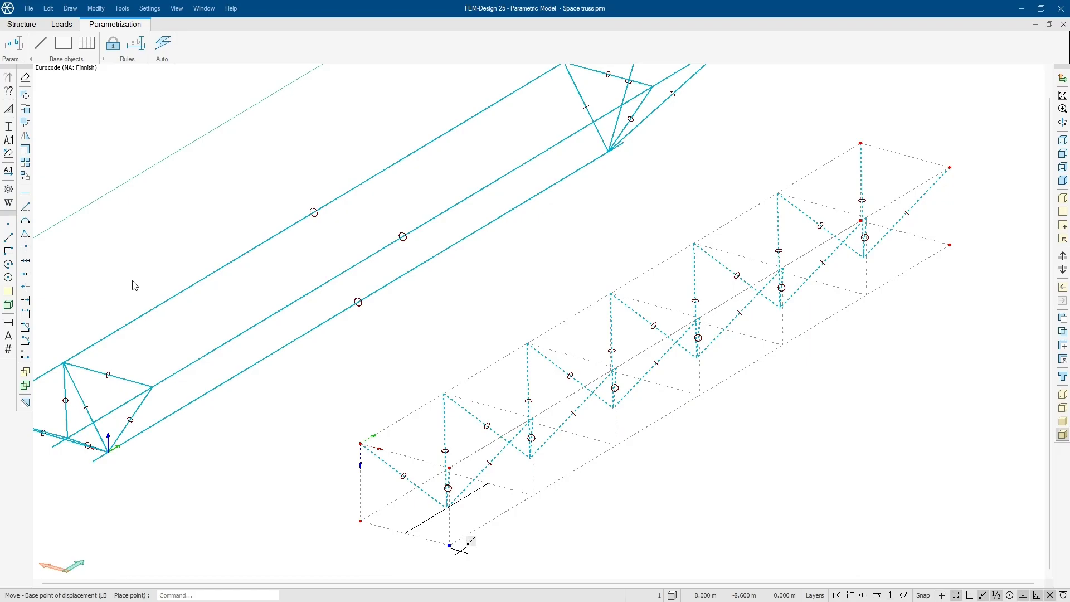
pyautogui.click(361, 444)
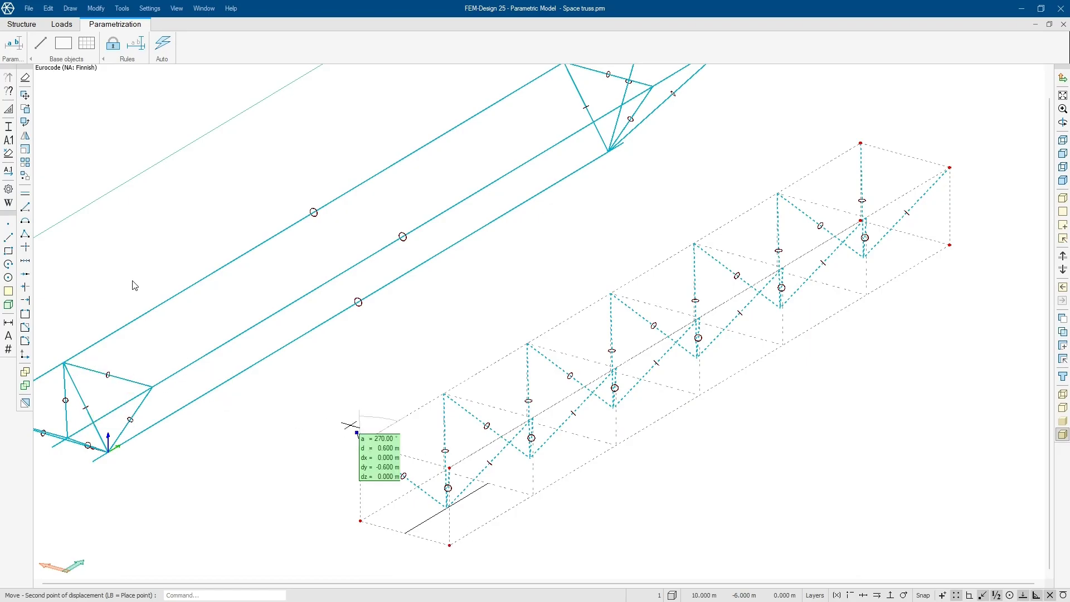
pyautogui.click(63, 363)
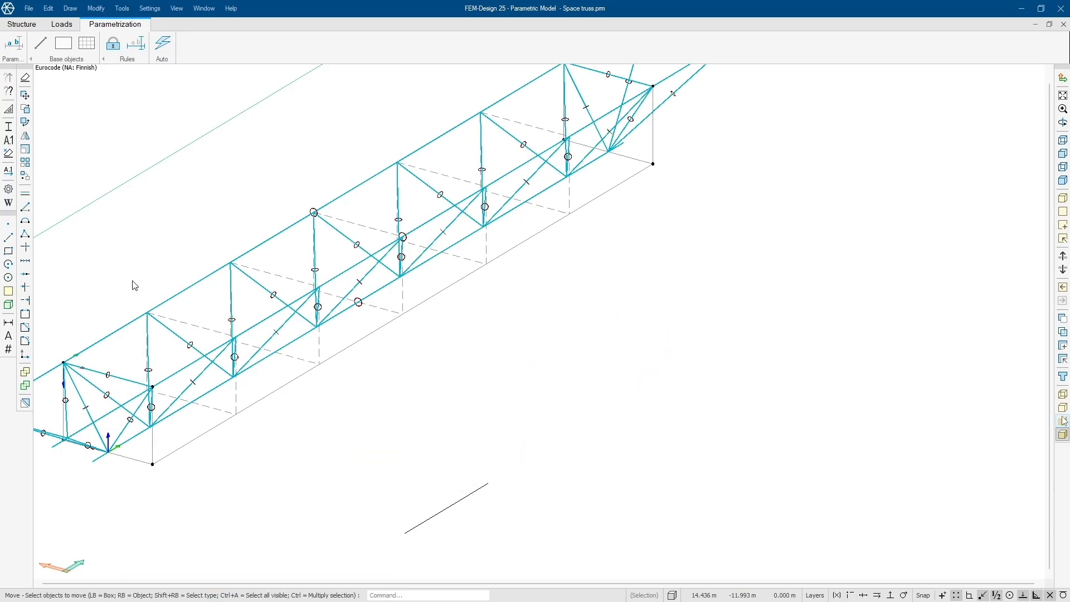
pyautogui.click(1062, 376)
pyautogui.moveTo(597, 362); pyautogui.dragTo(557, 383, button='middle')
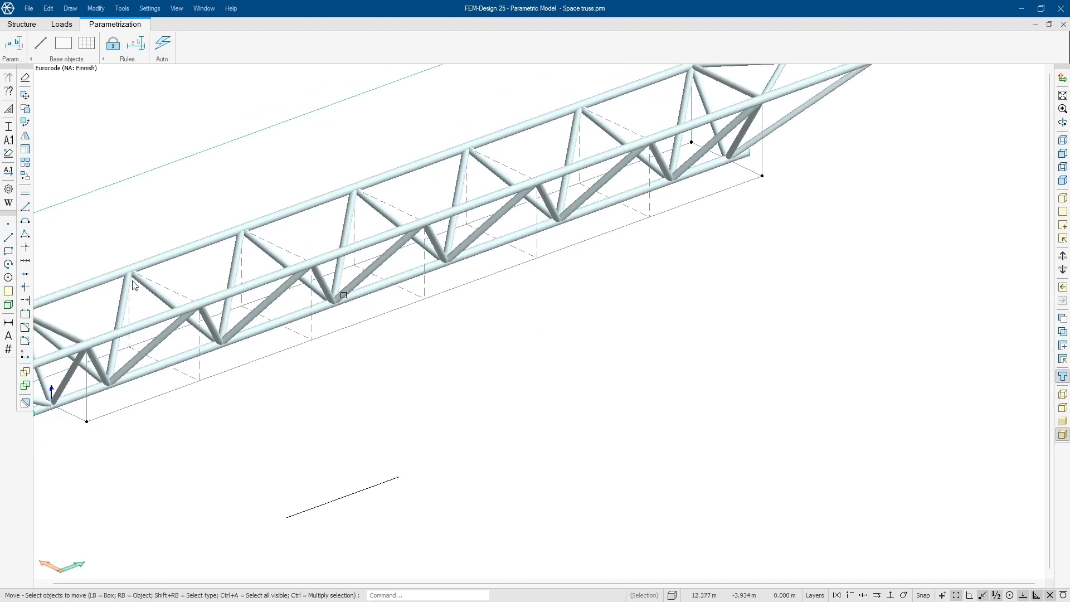
# Step: Set the moved web grid's X' direction division number to 7
pyautogui.click(87, 43)
pyautogui.click(807, 122)
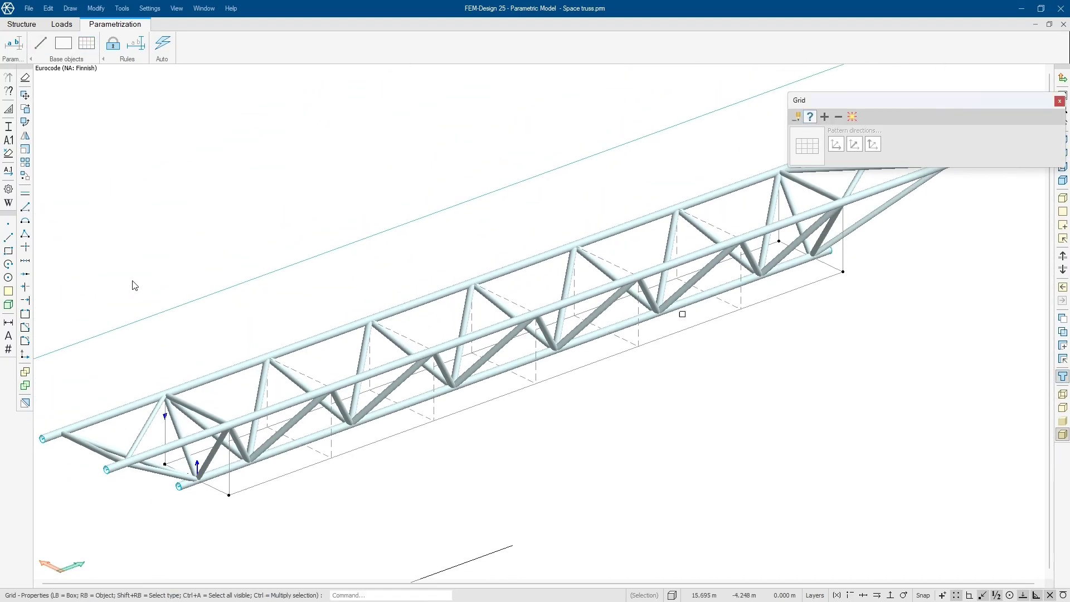
pyautogui.click(536, 304)
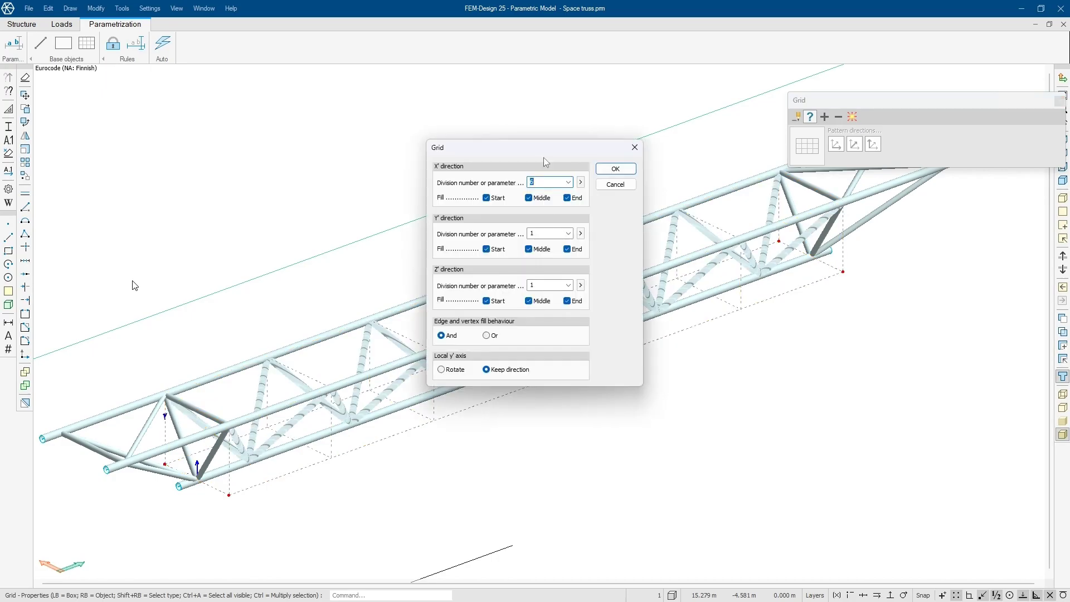
pyautogui.moveTo(545, 161); pyautogui.dragTo(814, 273)
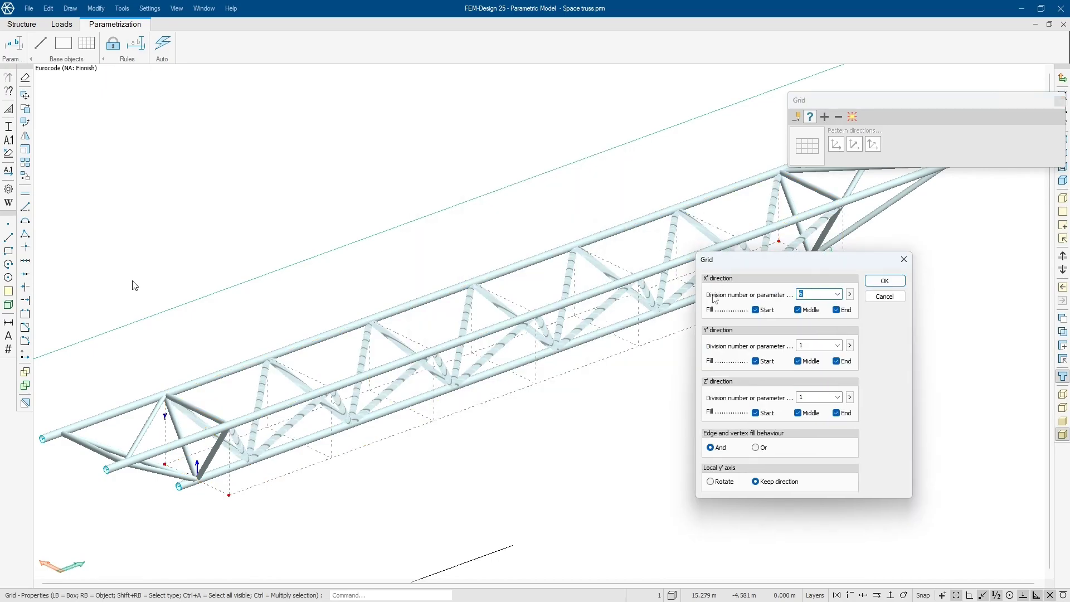
pyautogui.press('Return')
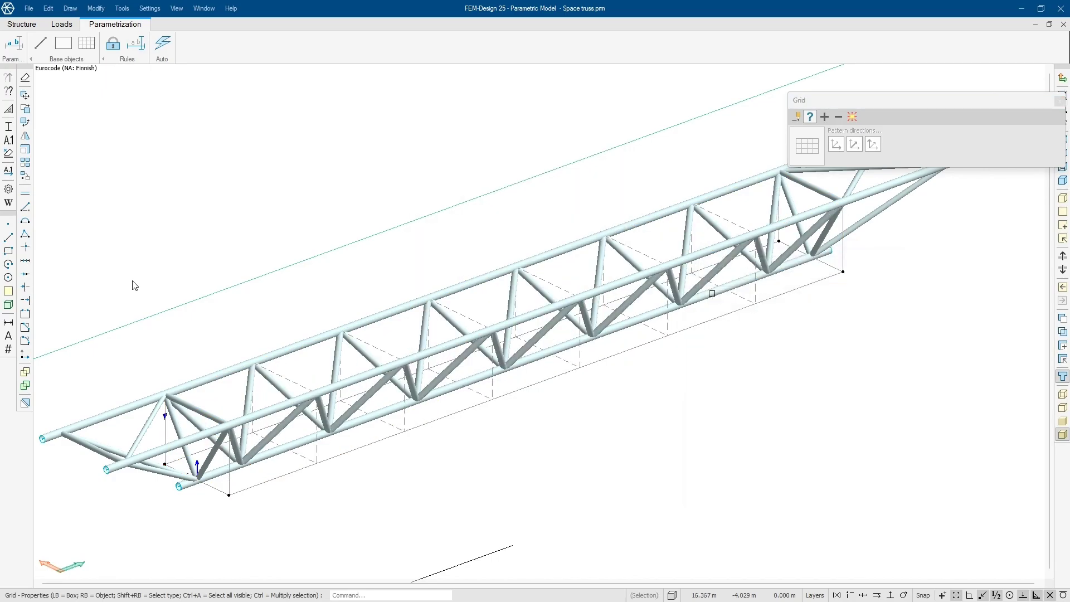
# Step: Set the web grid's X' direction division number to 8
pyautogui.click(741, 296)
pyautogui.write('8')
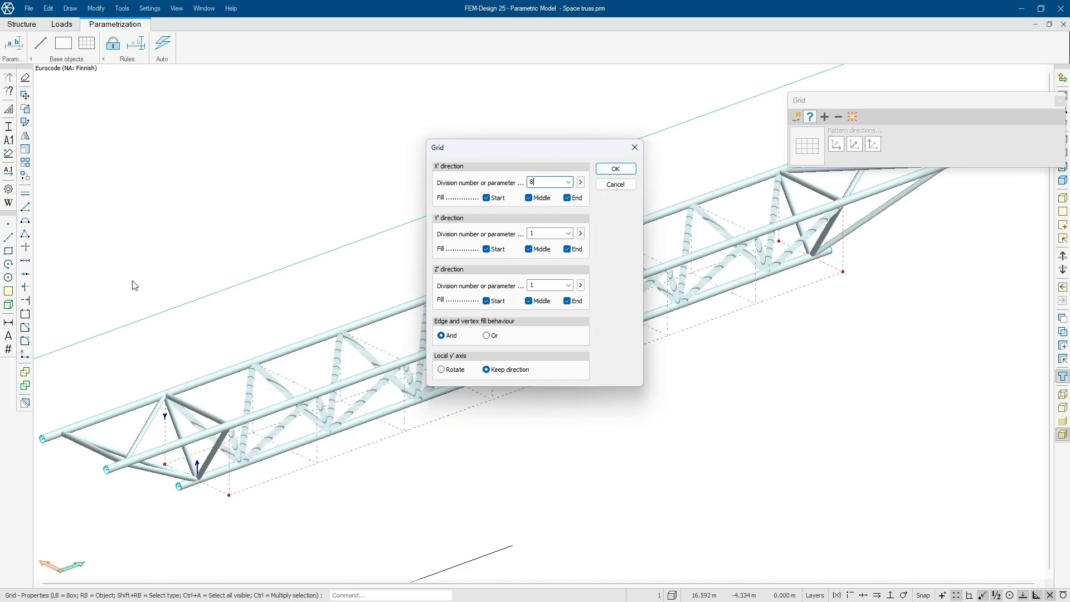
pyautogui.press('Return')
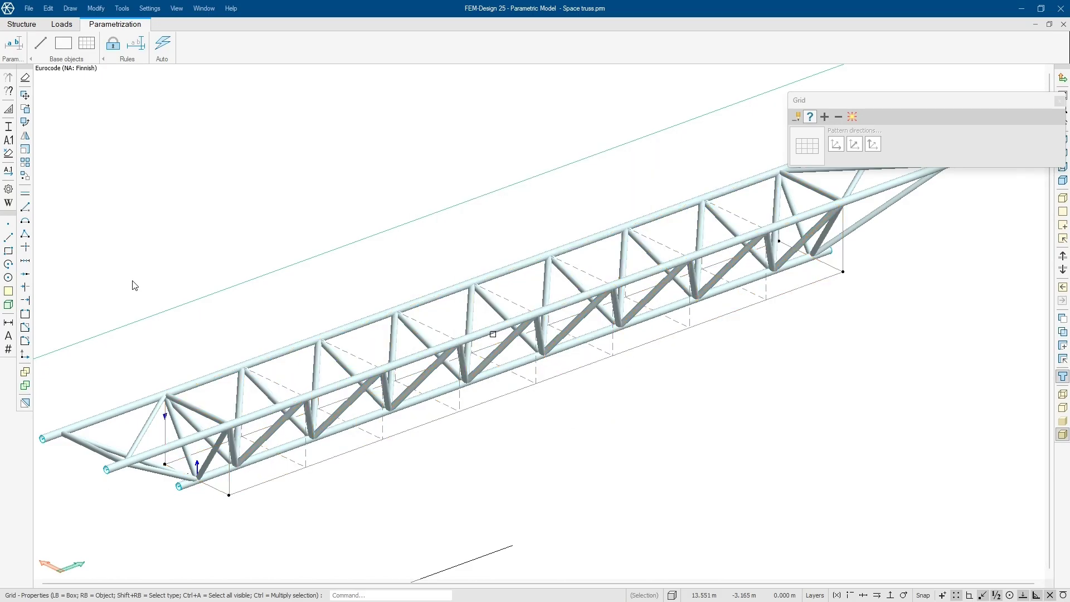
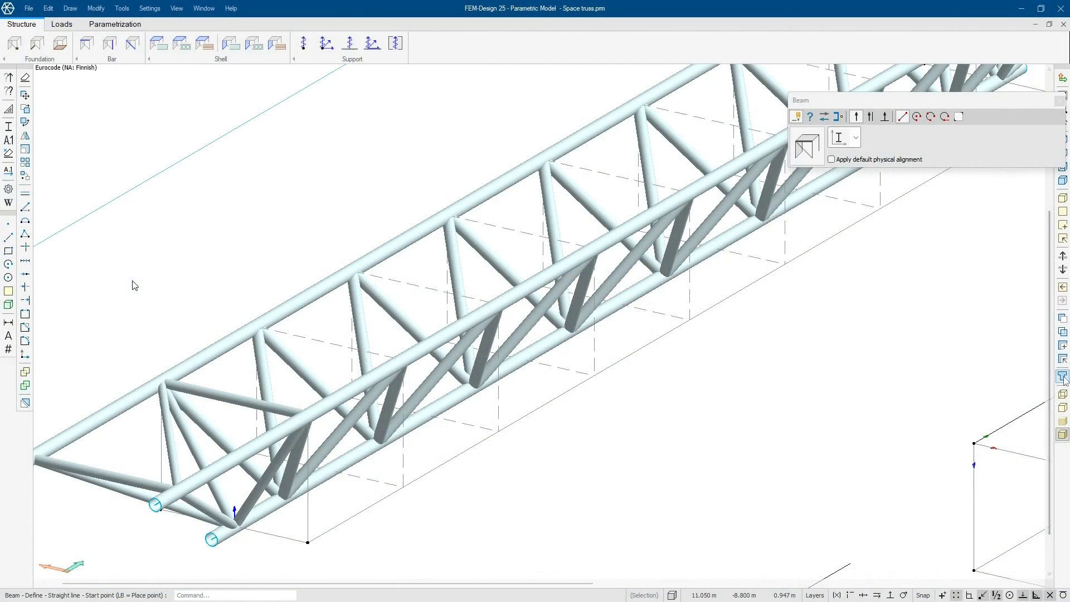
# Step: Draw a top diagonal beam across the first bay and try to assign it to the web grid
pyautogui.click(1063, 376)
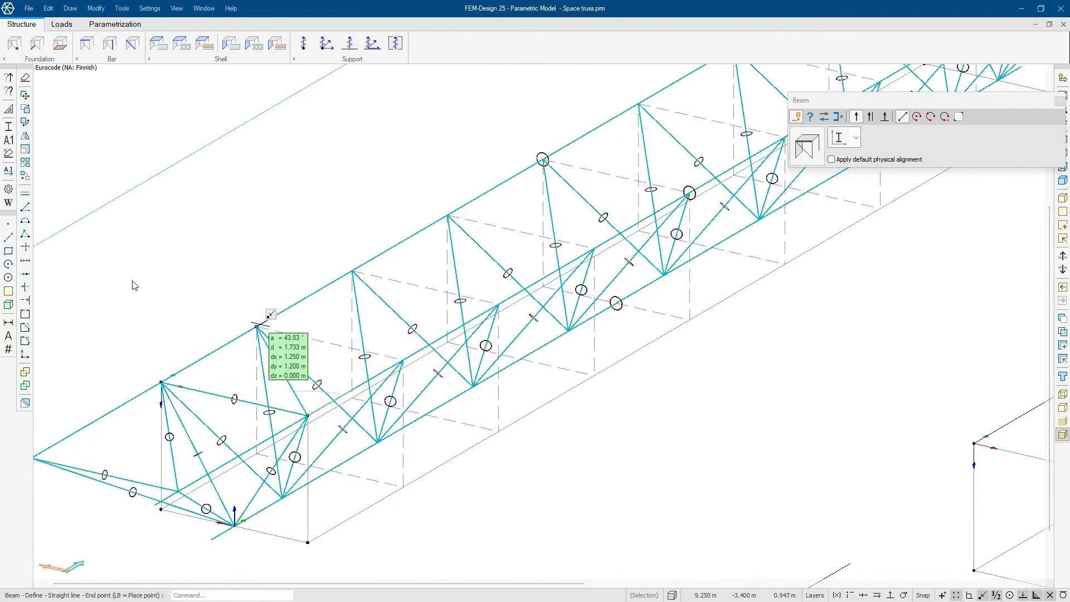
pyautogui.click(1063, 377)
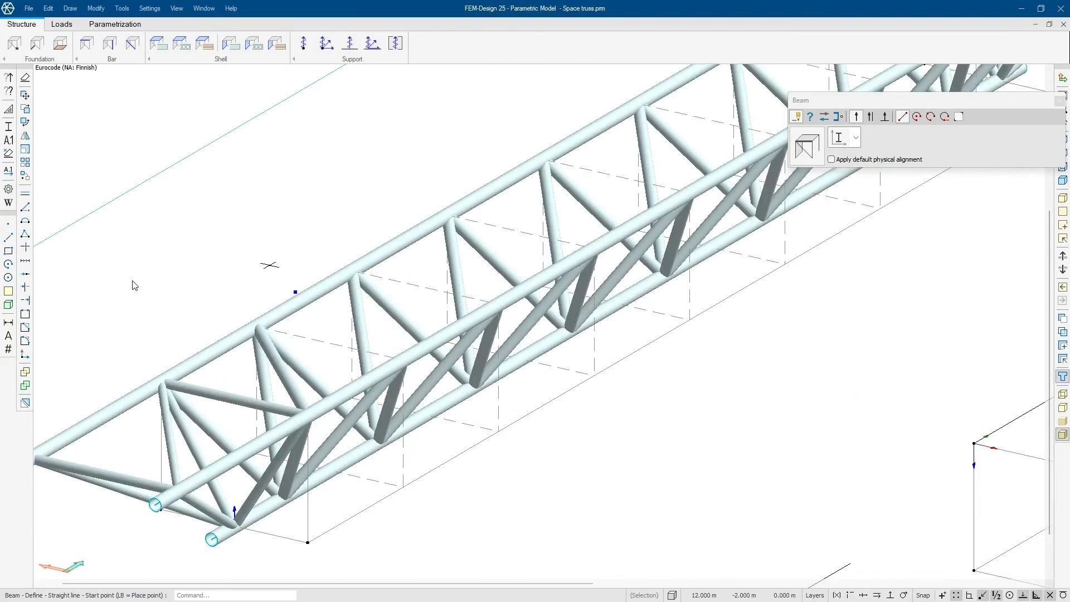
pyautogui.click(112, 24)
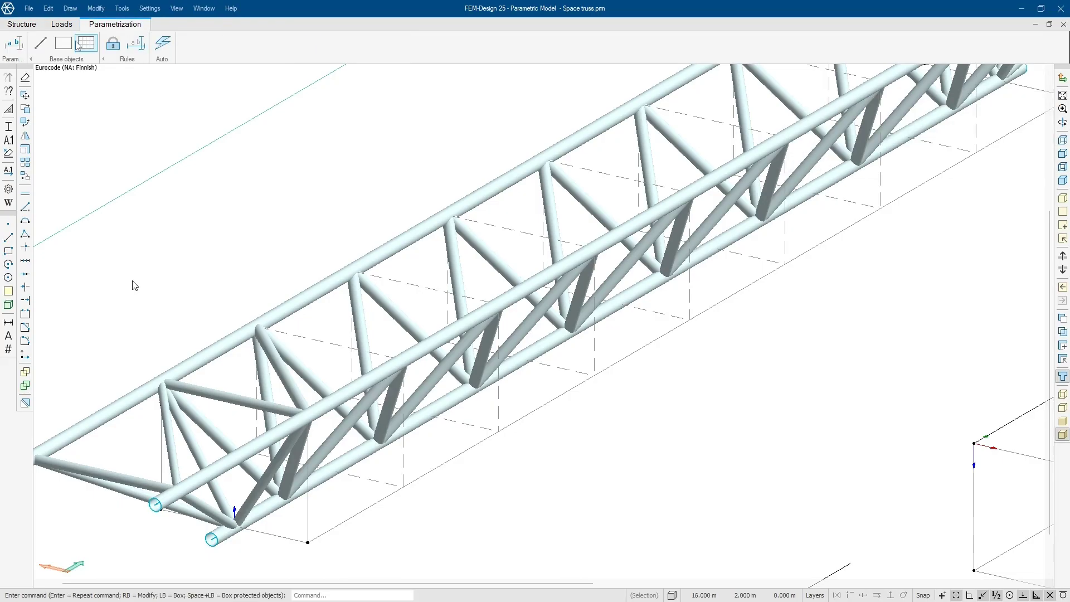
pyautogui.click(87, 44)
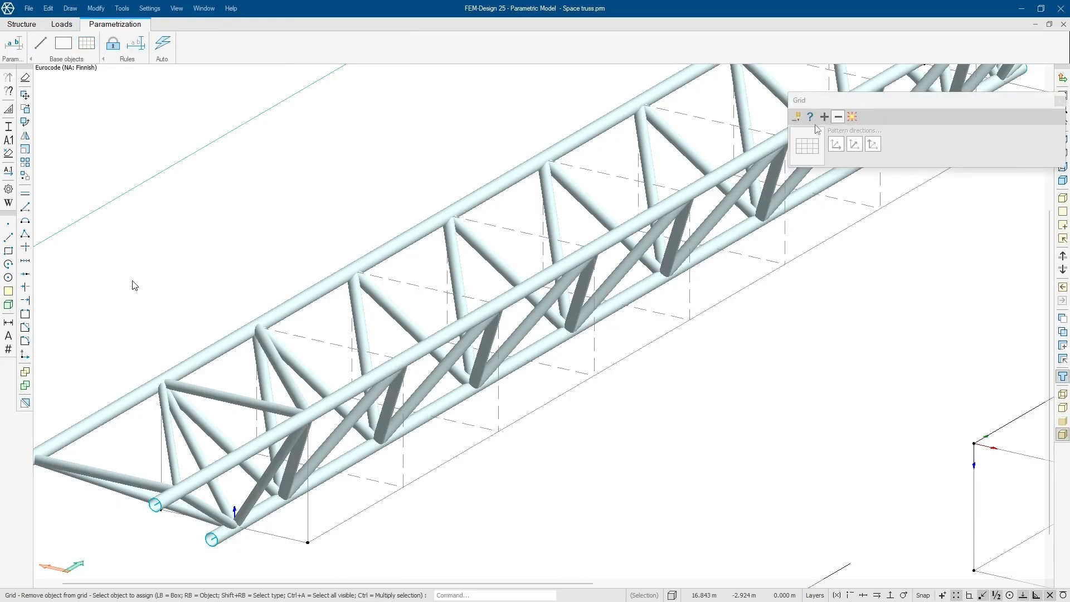
pyautogui.click(824, 117)
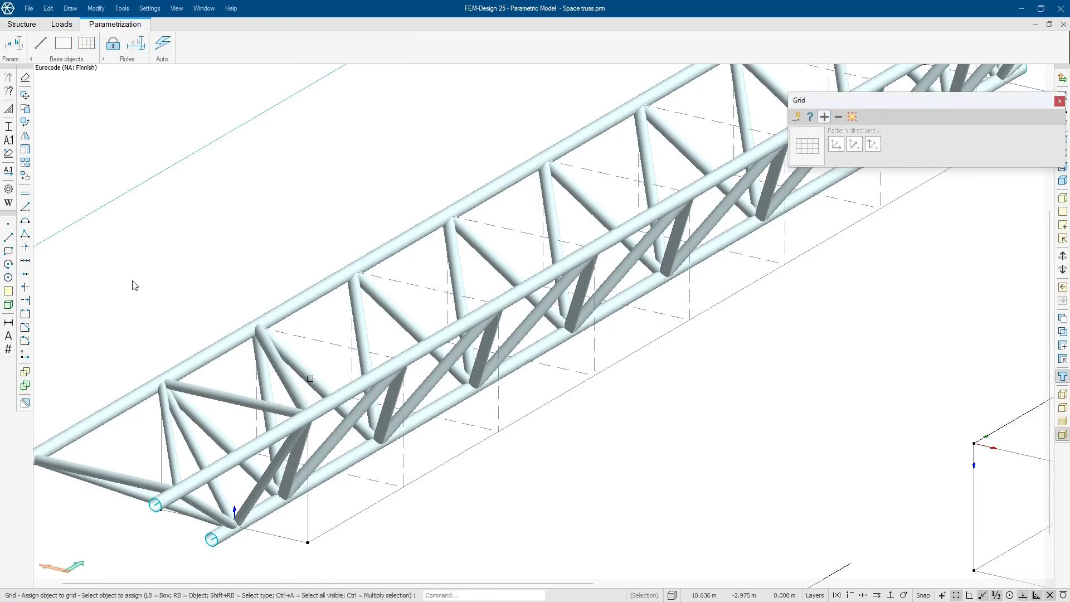
pyautogui.click(281, 374)
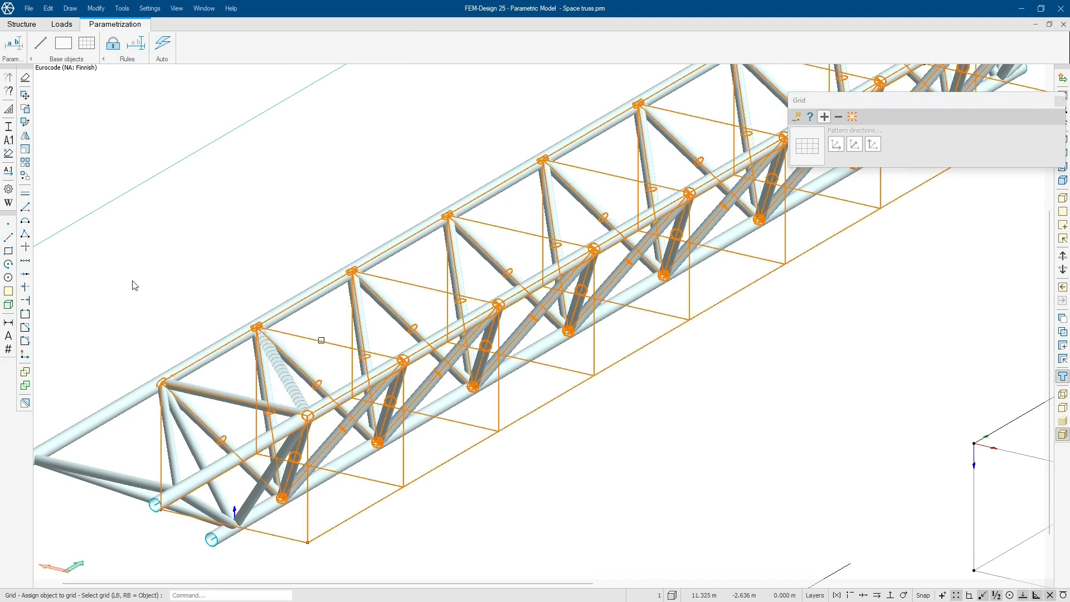
pyautogui.click(321, 339)
# Step: Remove the added top diagonal beams from the web grid
pyautogui.keyDown('shift'); pyautogui.moveTo(407, 391); pyautogui.dragTo(335, 402, button='middle'); pyautogui.keyUp('shift')
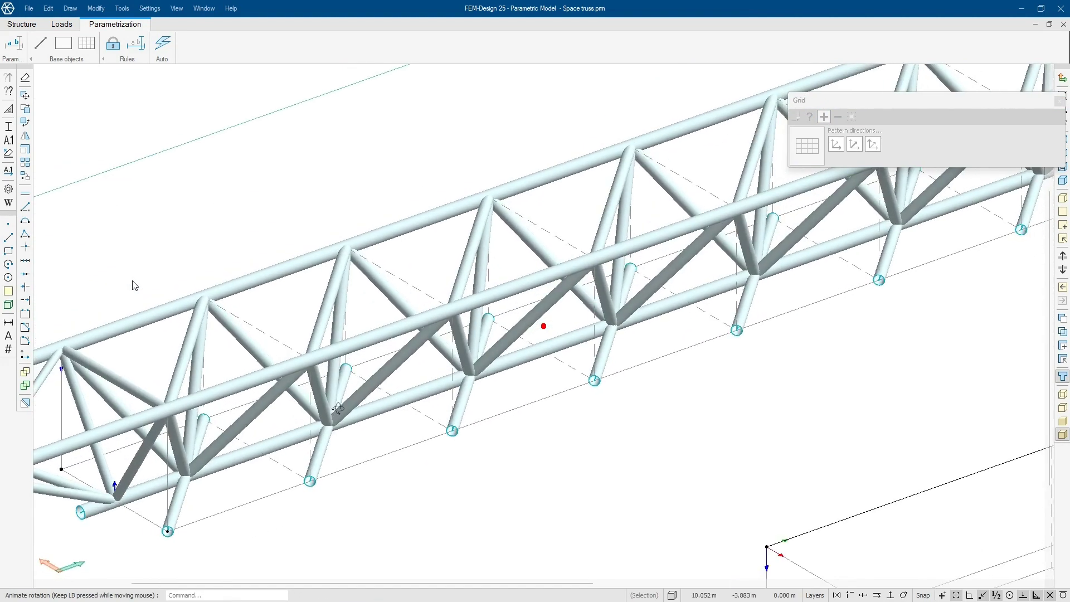
pyautogui.press('Escape')
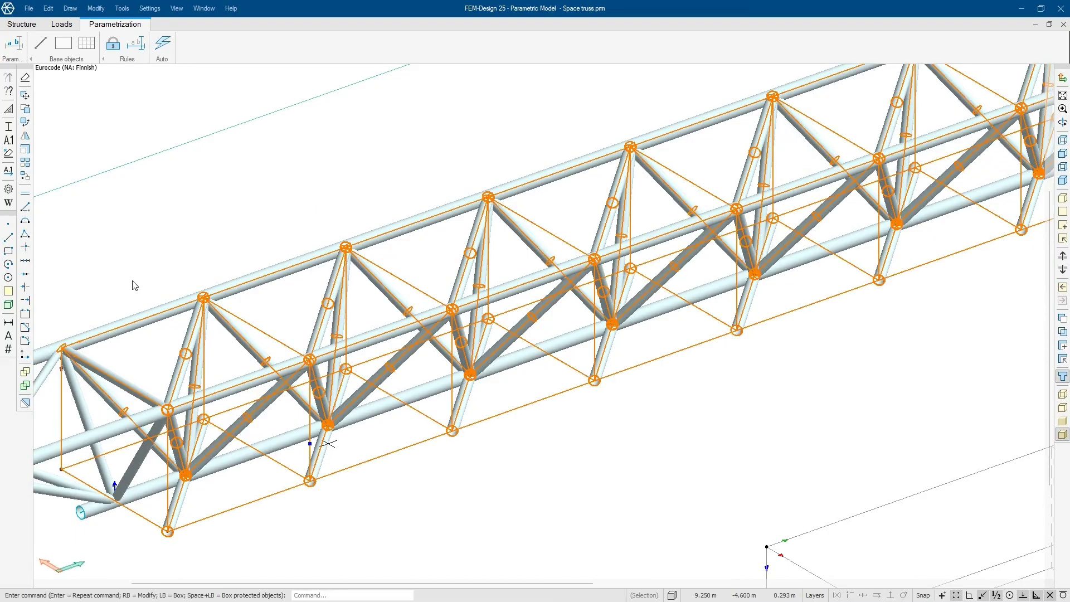
pyautogui.click(87, 43)
pyautogui.click(838, 117)
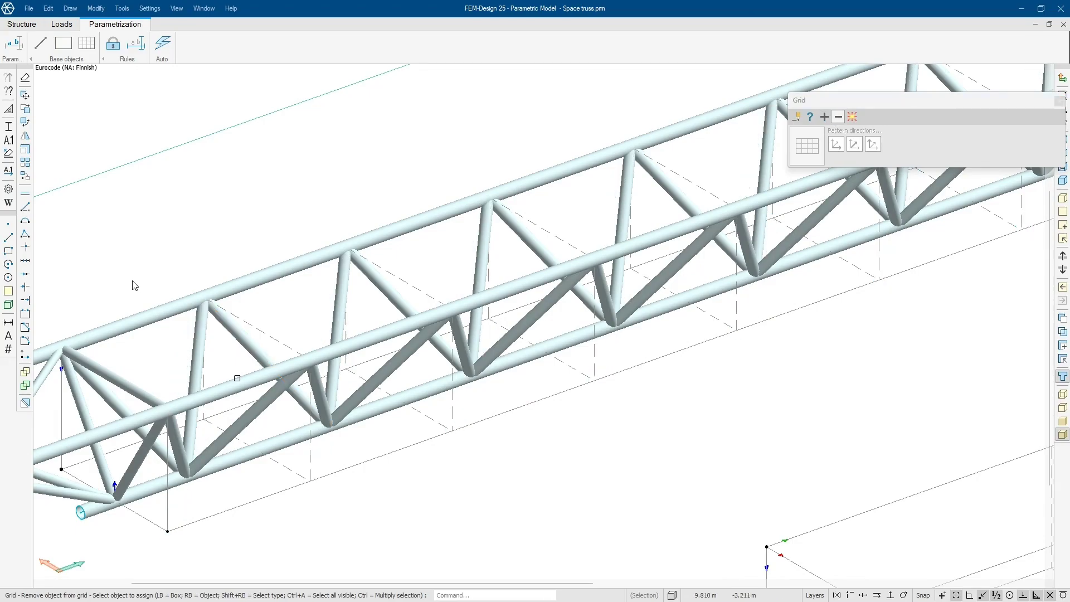
# Step: In the empty four-division grid, draw two top diagonals from the near-end front corner to the first bay's rear-edge midpoint and on to the first division's front corner
pyautogui.scroll(-4, 135, 285)
pyautogui.moveTo(957, 536); pyautogui.dragTo(693, 483, button='middle')
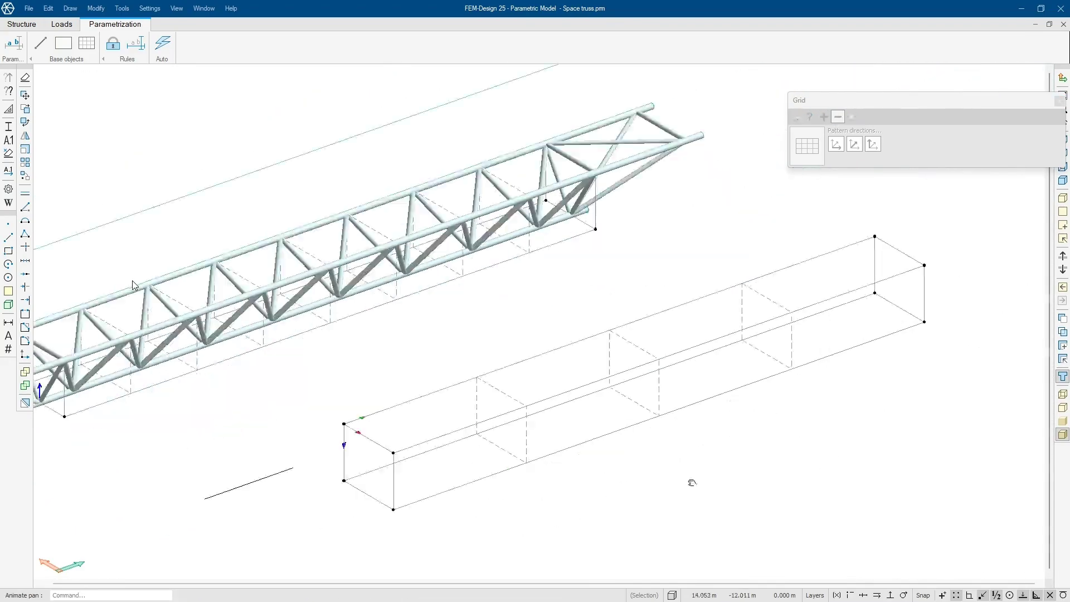
pyautogui.scroll(-1, 691, 482)
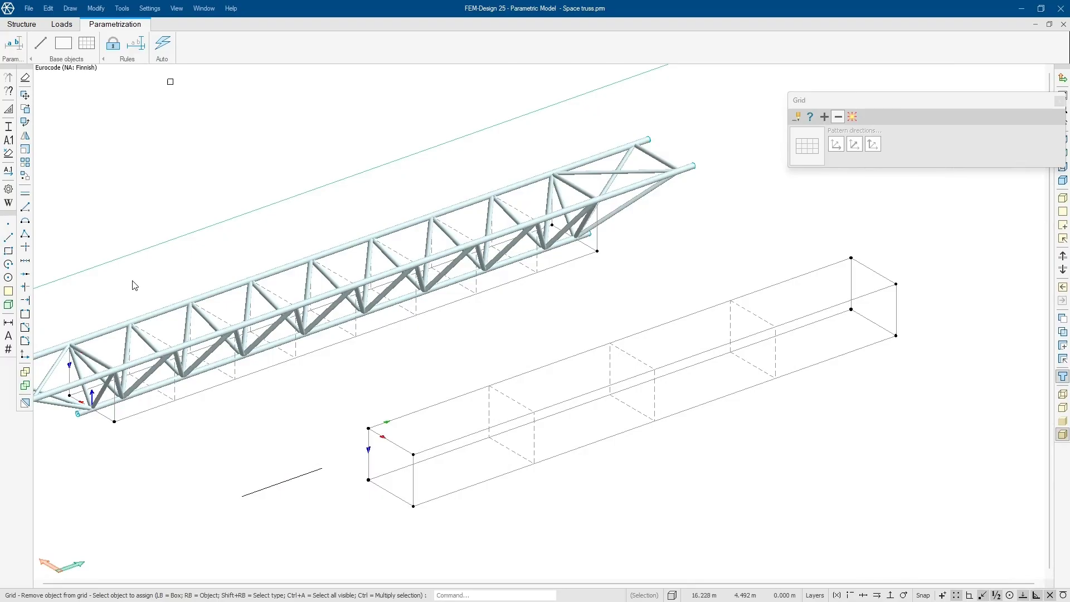
pyautogui.click(21, 24)
pyautogui.click(86, 43)
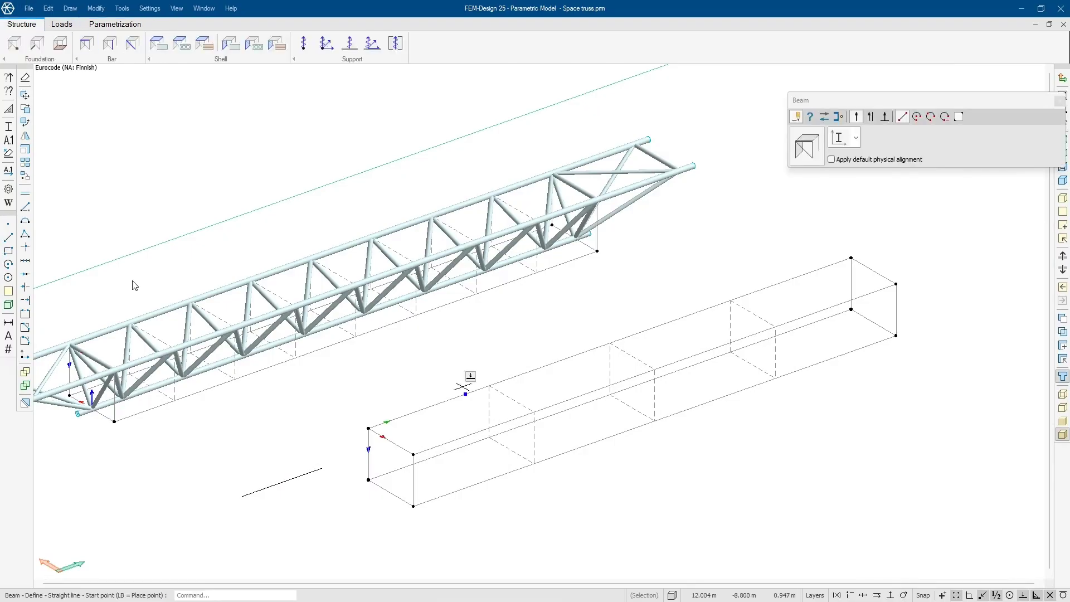
pyautogui.scroll(3, 412, 454)
pyautogui.click(413, 454)
pyautogui.click(436, 380)
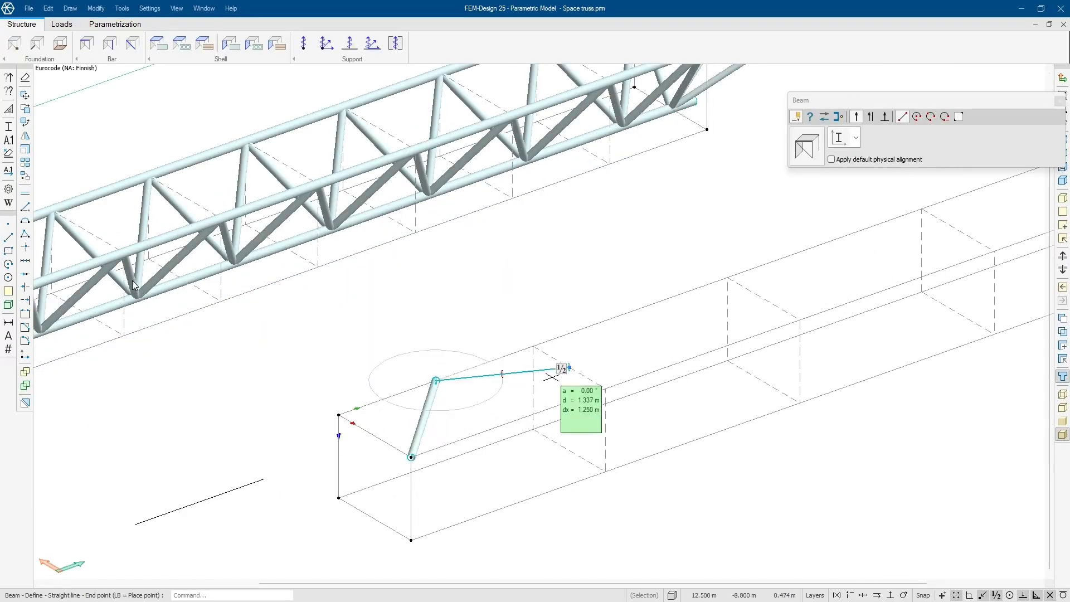
pyautogui.click(605, 388)
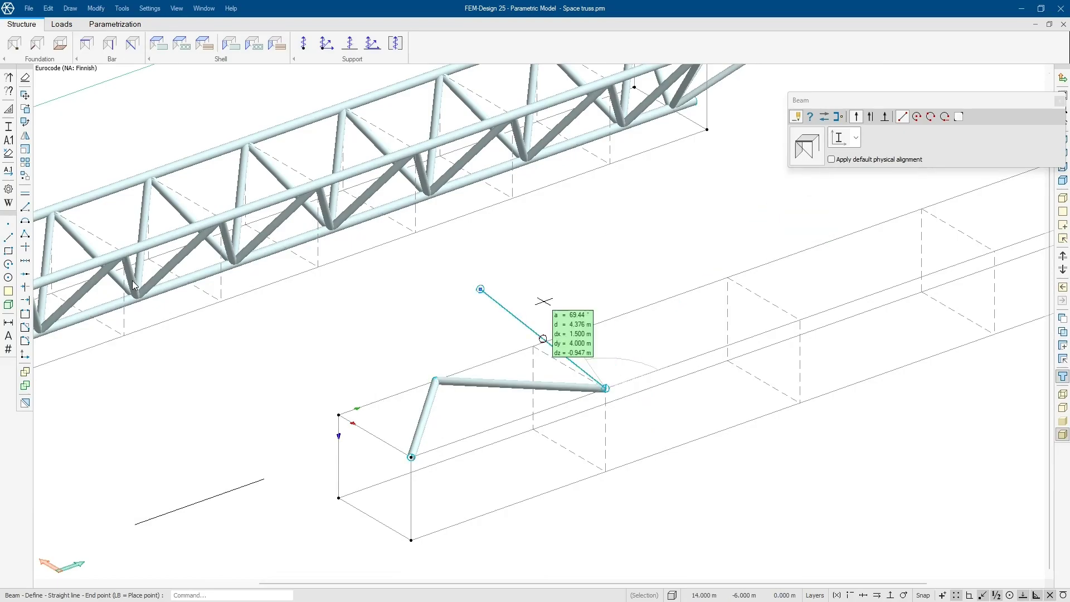
pyautogui.press('Escape')
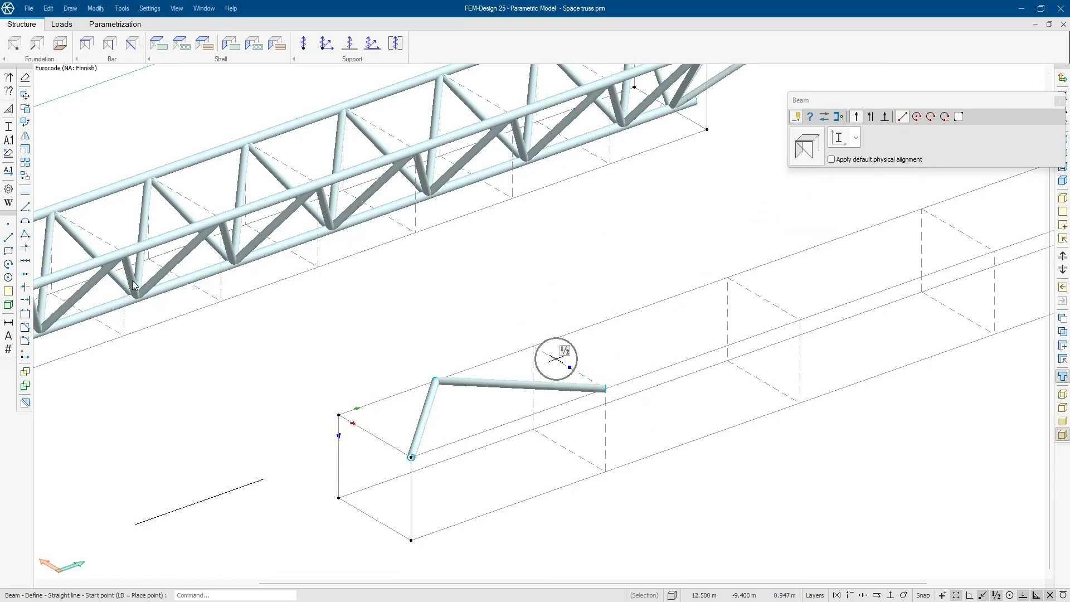
# Step: Assign both top diagonal beams to the empty four-division grid
pyautogui.click(115, 25)
pyautogui.click(86, 43)
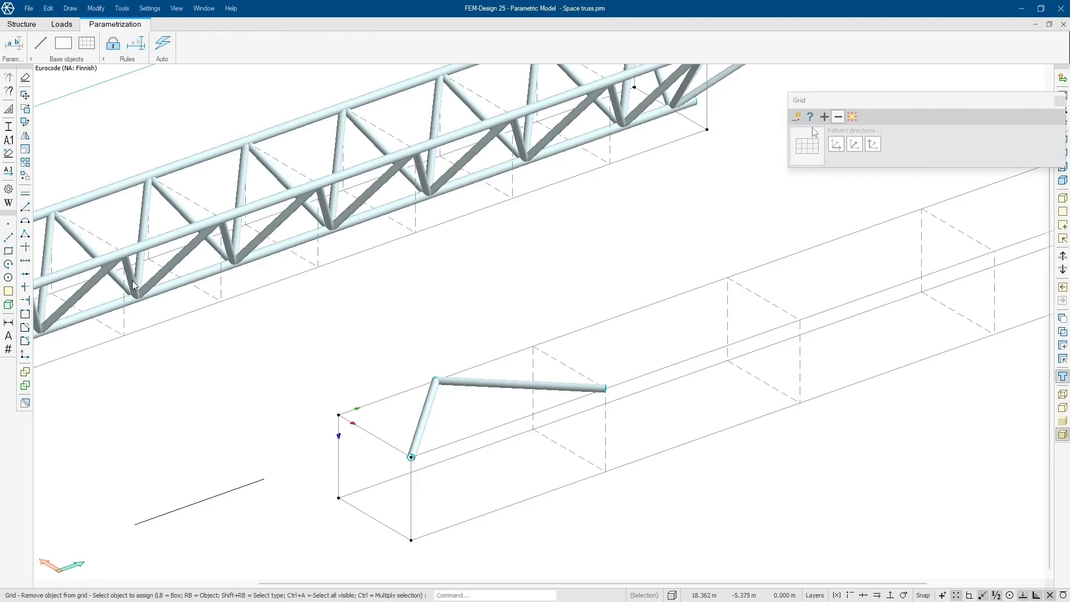
pyautogui.click(824, 117)
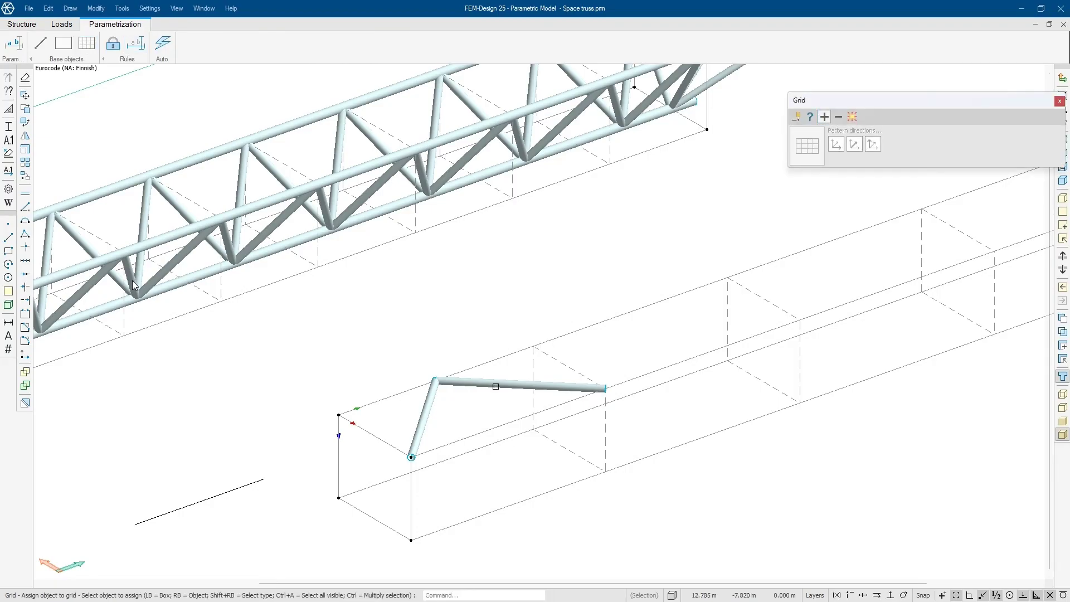
pyautogui.click(422, 416)
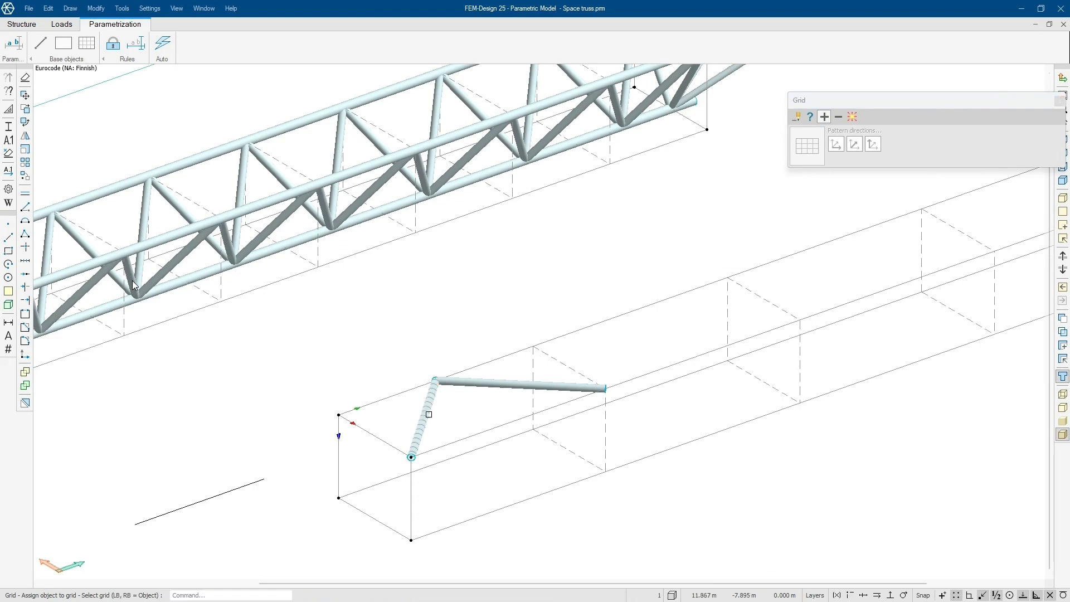
pyautogui.click(449, 443)
pyautogui.click(489, 387)
pyautogui.click(540, 349)
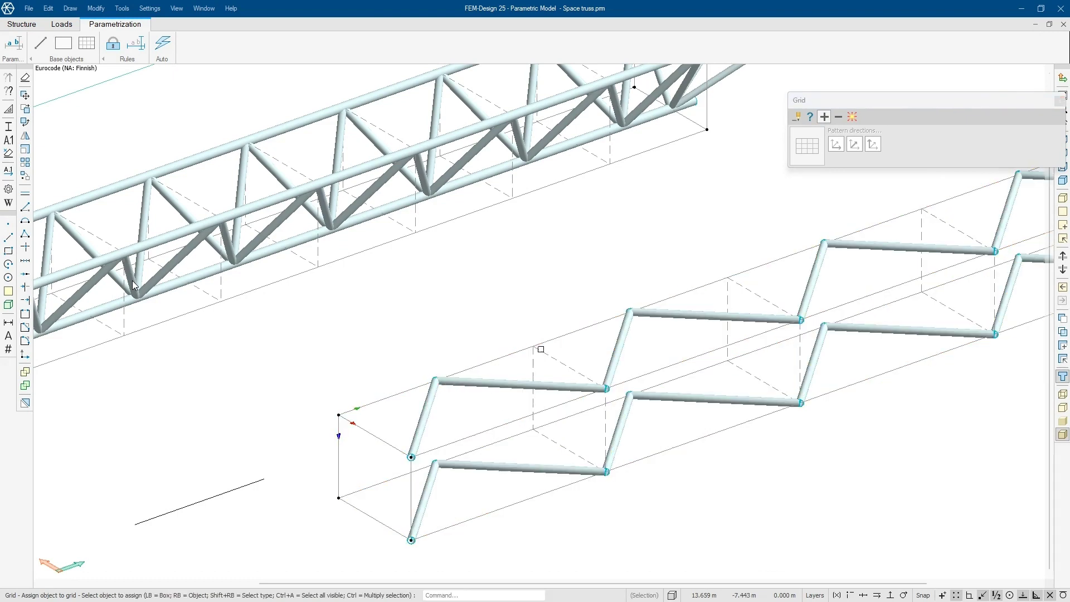
# Step: Limit the top-diagonal grid's Z' direction fill to Start by switching off Middle and End
pyautogui.click(809, 117)
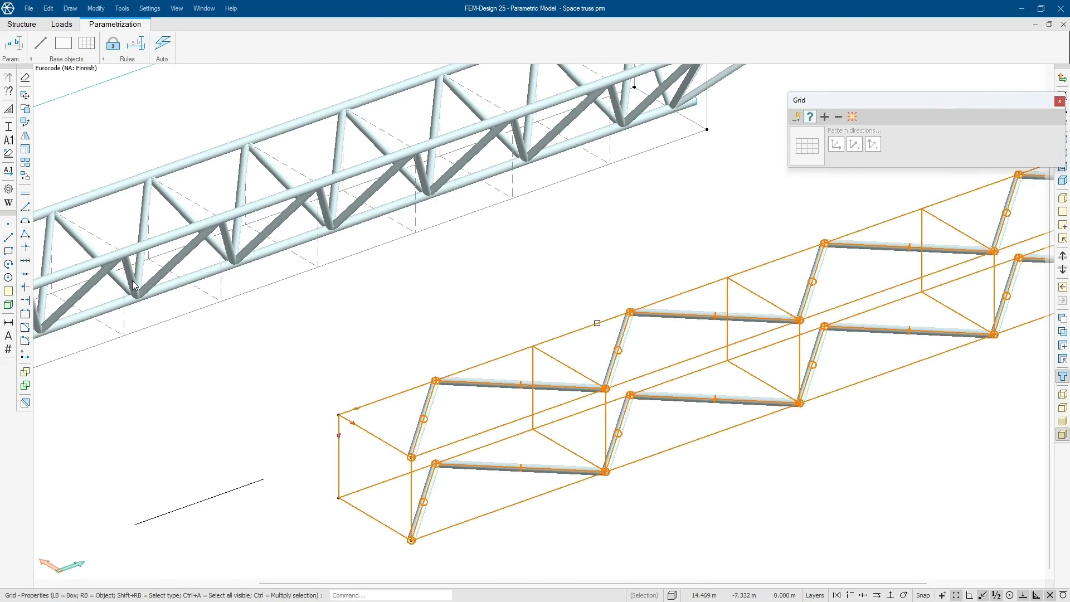
pyautogui.click(600, 325)
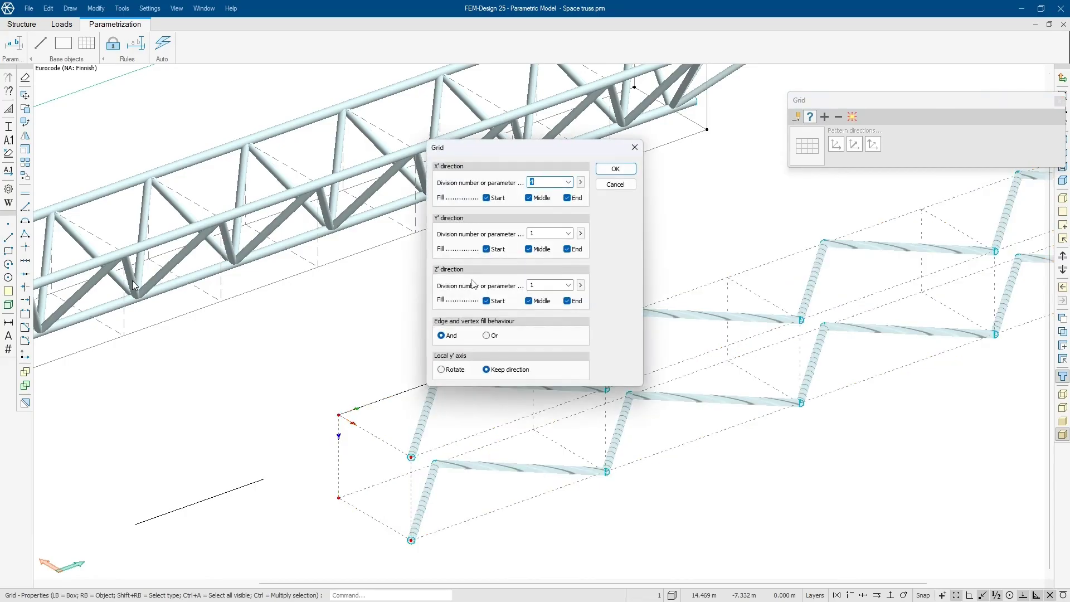
pyautogui.click(528, 301)
pyautogui.click(567, 300)
pyautogui.click(615, 168)
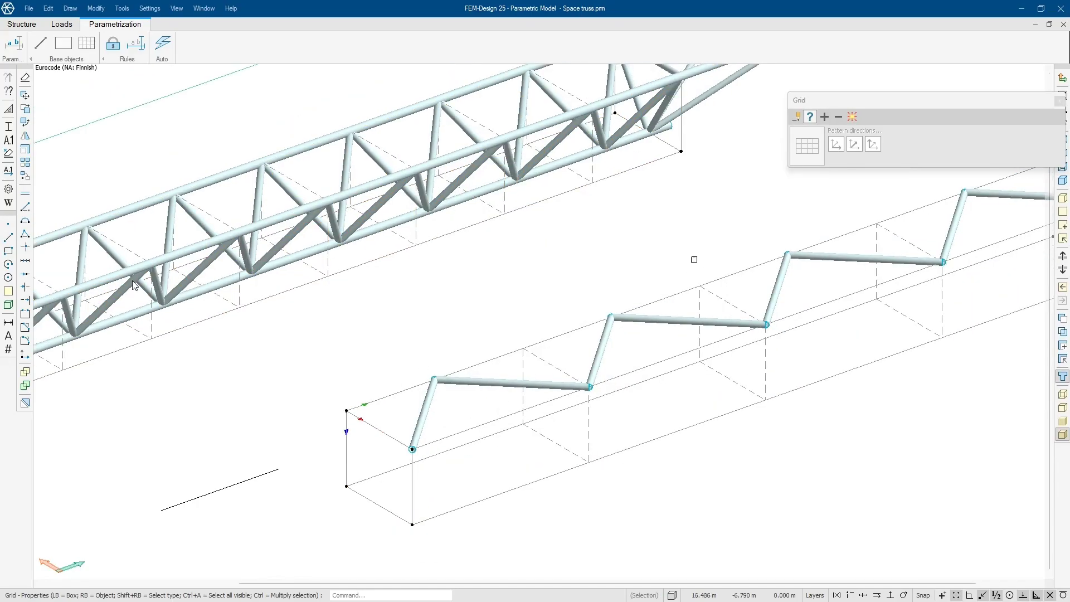
# Step: Switch the top-diagonal grid's Z' direction fill from Start to End
pyautogui.click(518, 365)
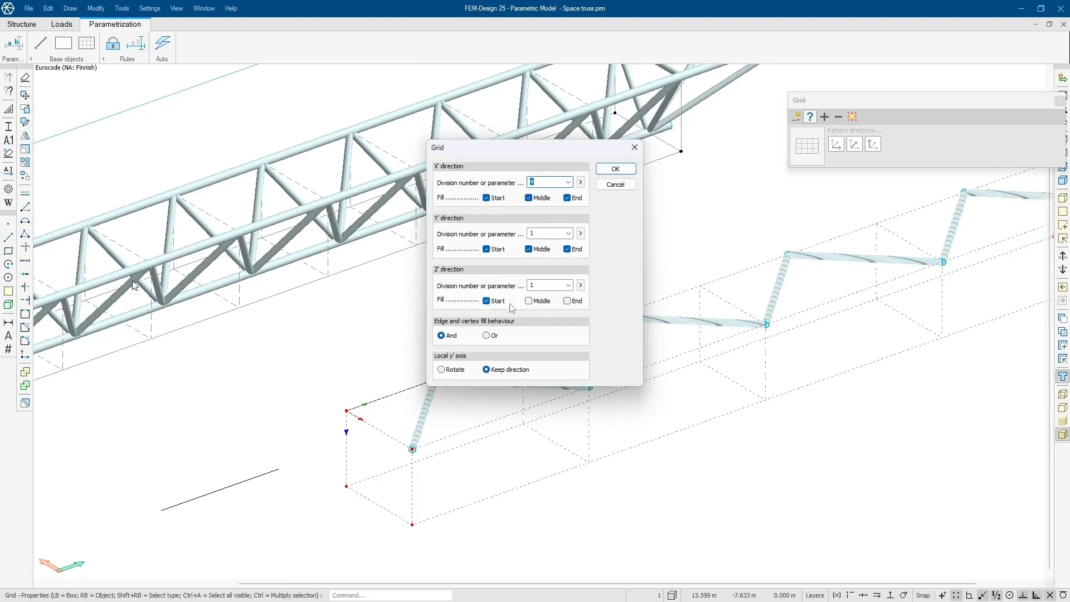
pyautogui.click(493, 303)
pyautogui.click(573, 301)
pyautogui.click(617, 168)
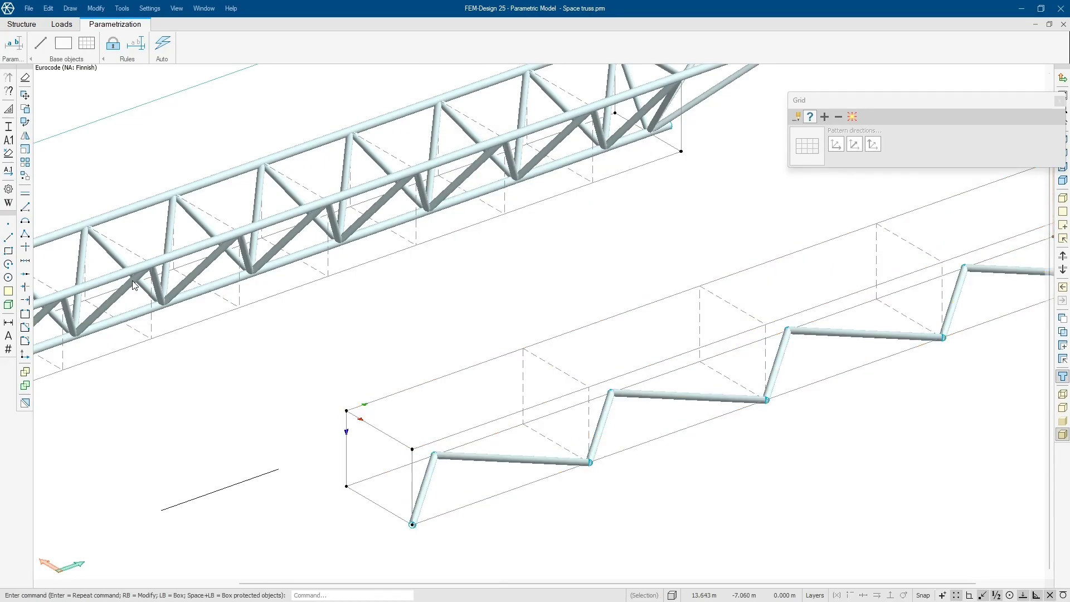
# Step: Move the top-diagonal grid by its lower rear near-end corner onto the web grid's matching upper corner, and switch back to the shaded display
pyautogui.rightClick(513, 329)
pyautogui.click(540, 285)
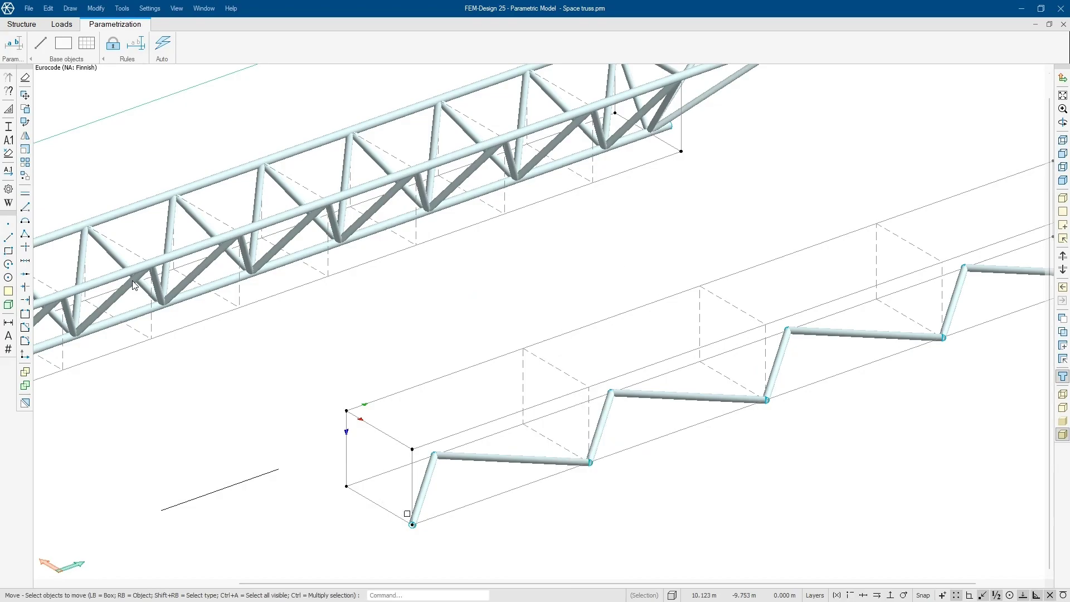
pyautogui.rightClick(411, 523)
pyautogui.click(412, 524)
pyautogui.rightClick(426, 521)
pyautogui.rightClick(424, 521)
pyautogui.click(346, 487)
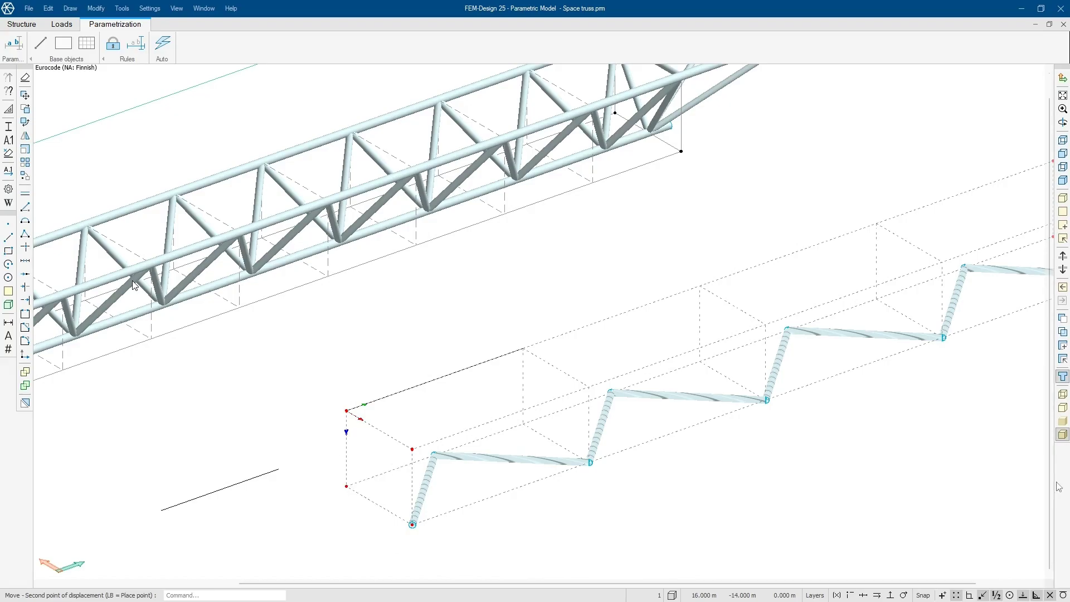
pyautogui.rightClick(554, 475)
pyautogui.click(347, 414)
pyautogui.rightClick(348, 414)
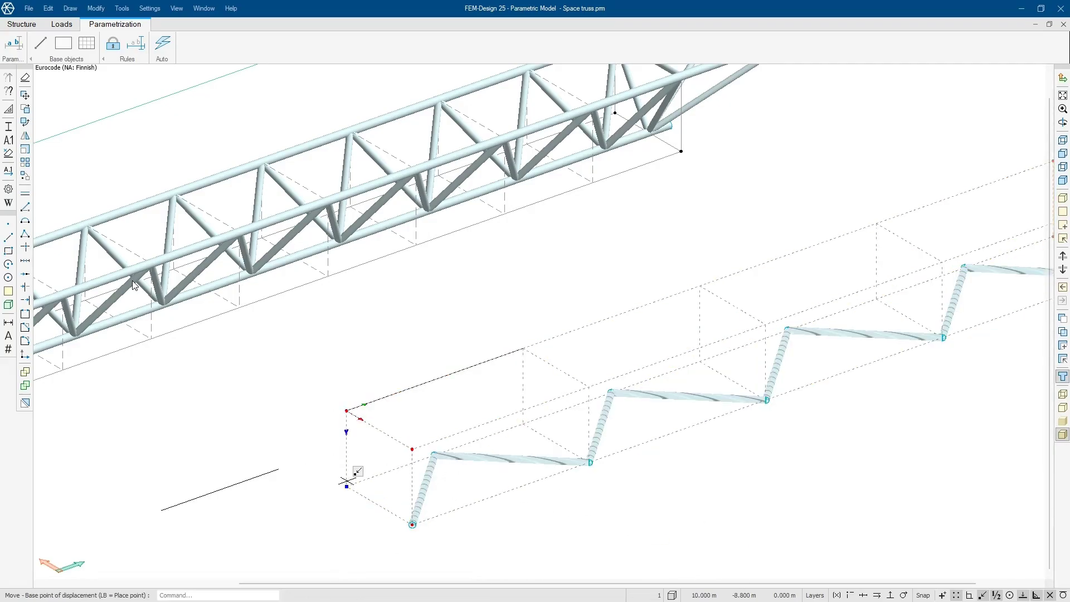
pyautogui.click(346, 486)
pyautogui.moveTo(349, 321); pyautogui.dragTo(605, 344, button='middle')
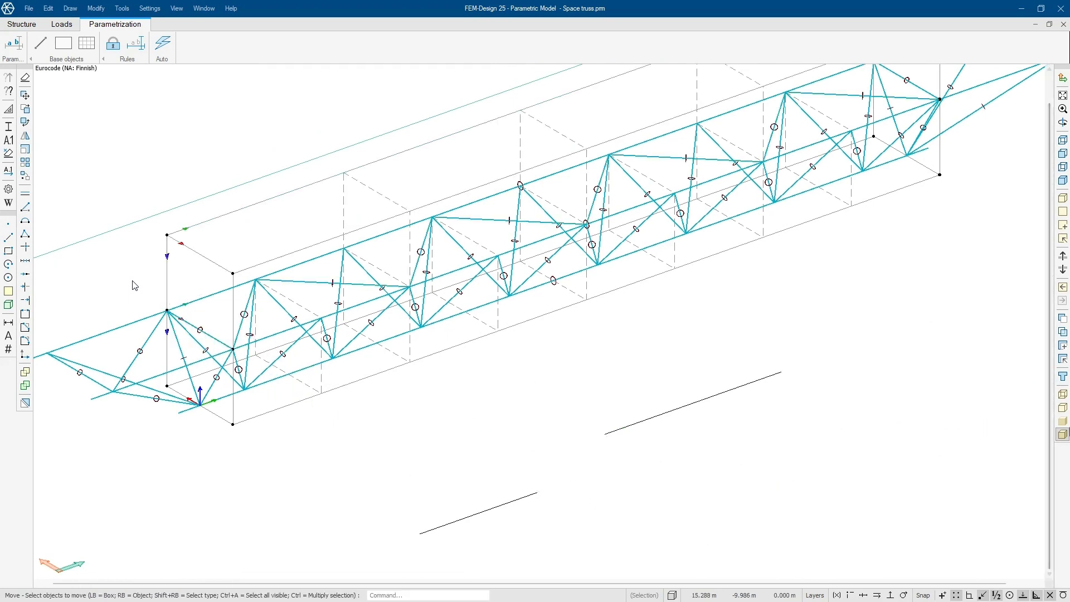
pyautogui.click(1062, 434)
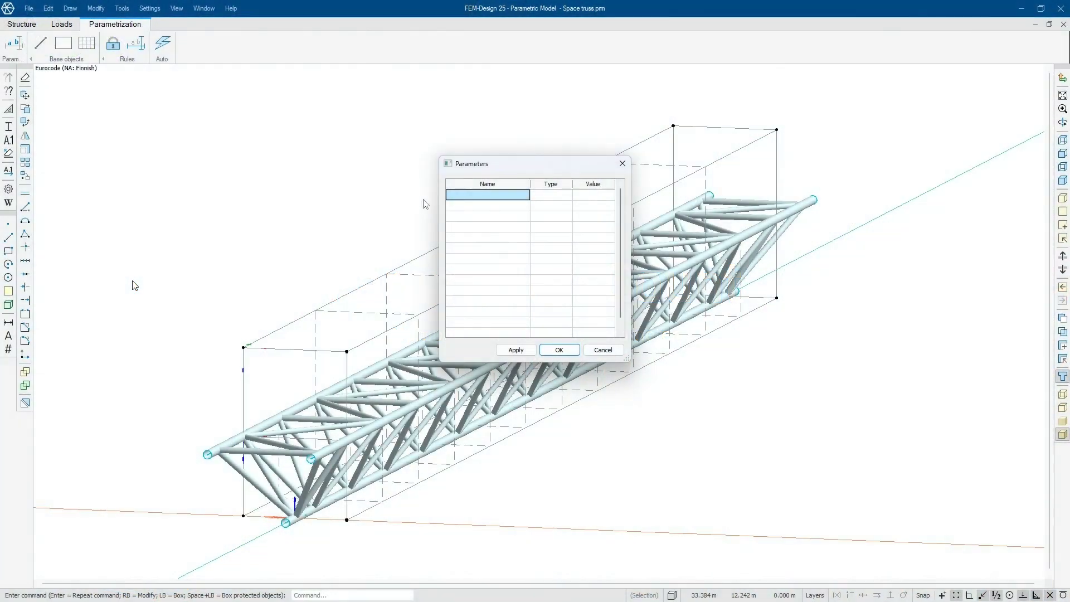
# Step: Create a parameter named DivL of type Count with the value 12
pyautogui.doubleClick(472, 199)
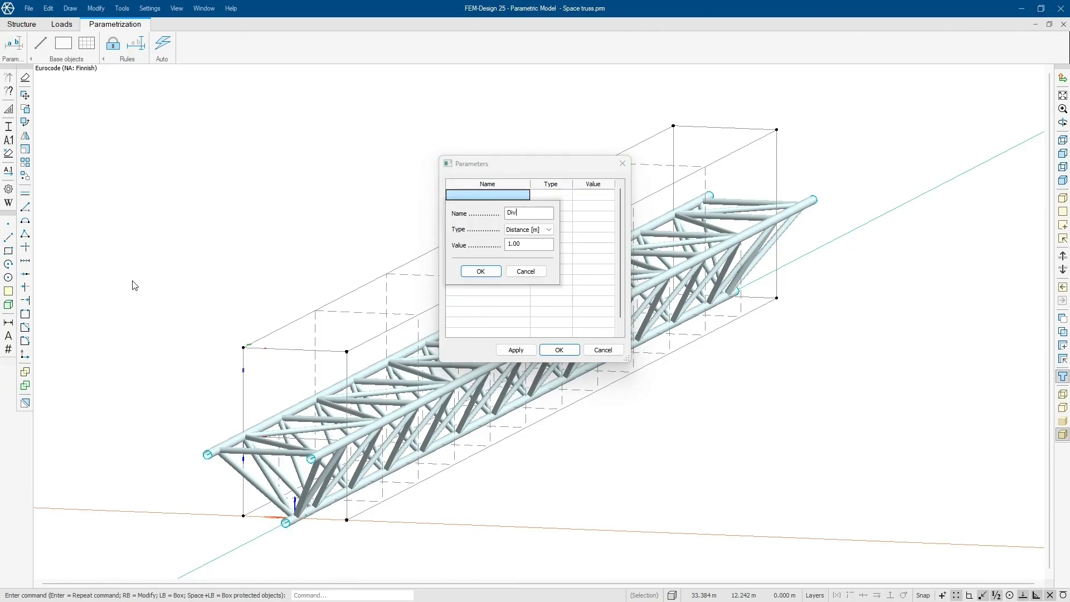
pyautogui.click(535, 229)
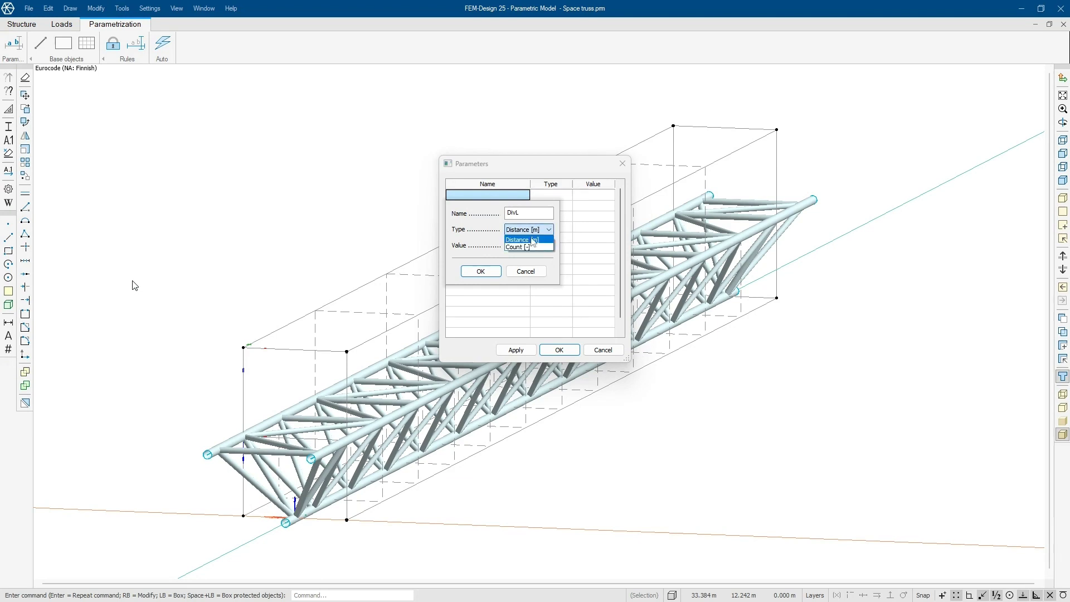
pyautogui.click(524, 239)
pyautogui.press('ctrl')
pyautogui.press('ctrl')
pyautogui.click(491, 271)
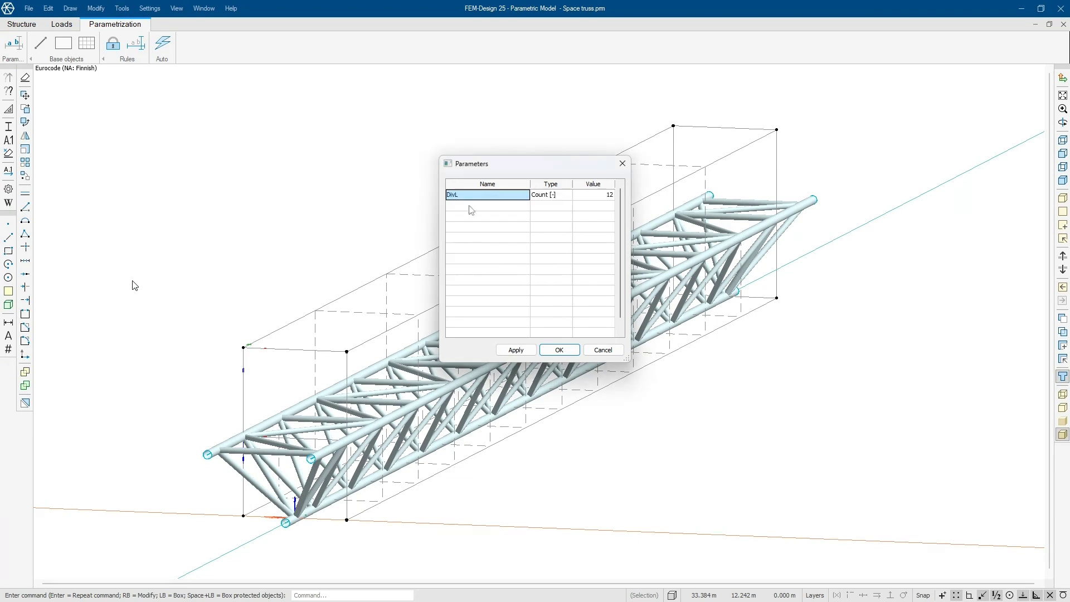
# Step: Add a Count parameter named DivU with the value DivL*0.5 and accept the parameter list
pyautogui.doubleClick(464, 205)
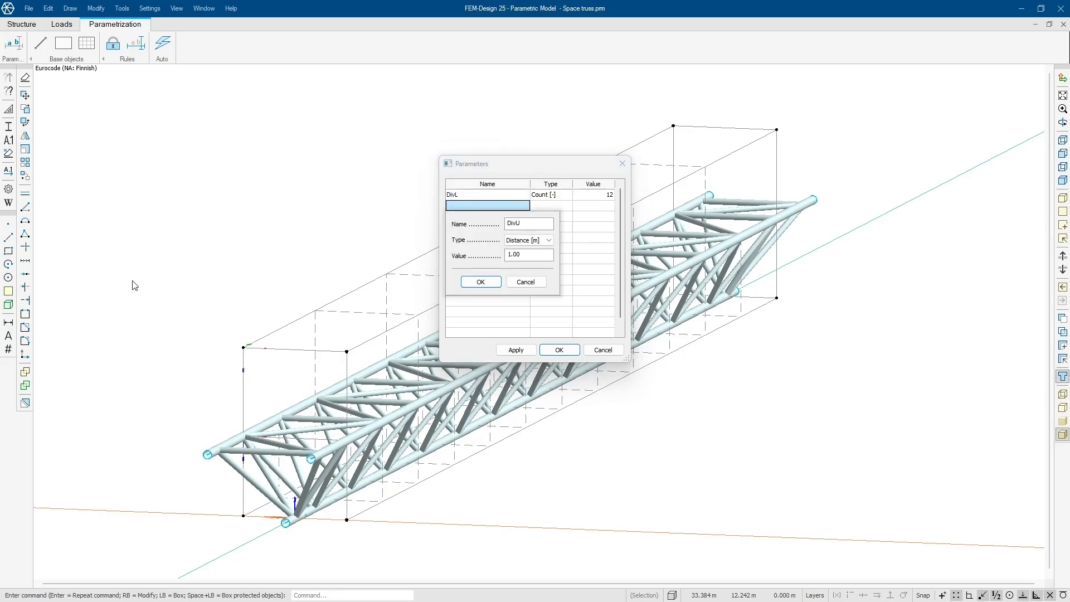
pyautogui.press('Return')
pyautogui.click(557, 199)
pyautogui.click(558, 205)
pyautogui.click(557, 206)
pyautogui.click(558, 224)
pyautogui.doubleClick(598, 210)
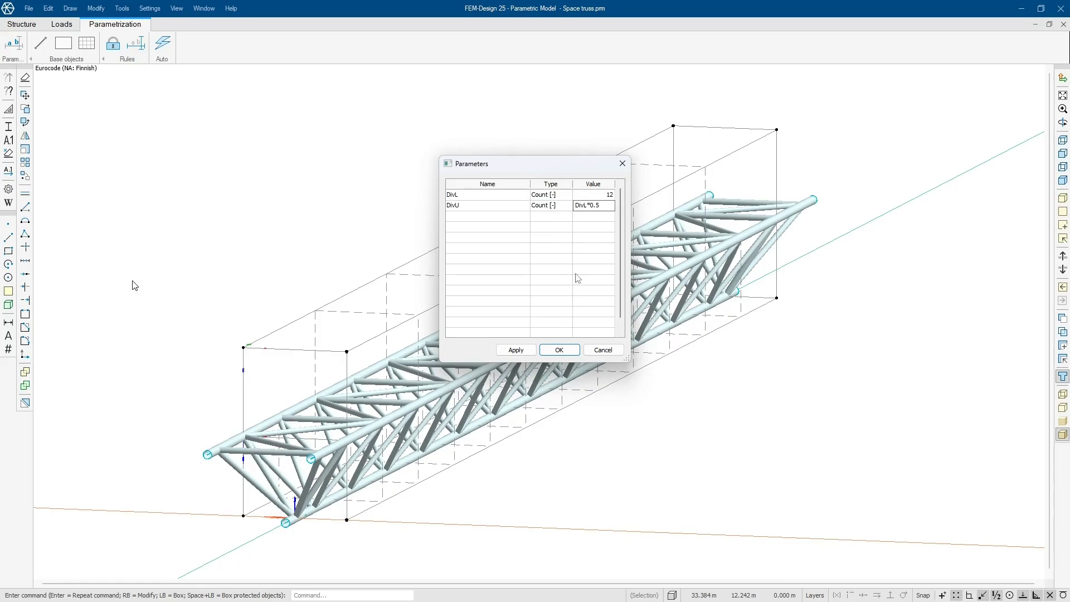
pyautogui.click(594, 218)
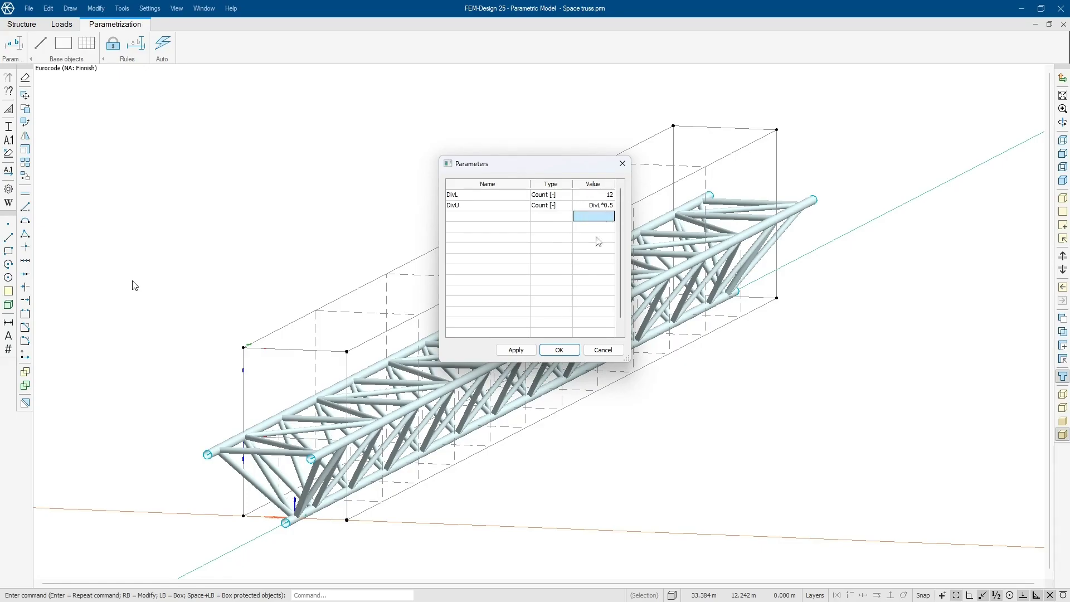
pyautogui.click(559, 350)
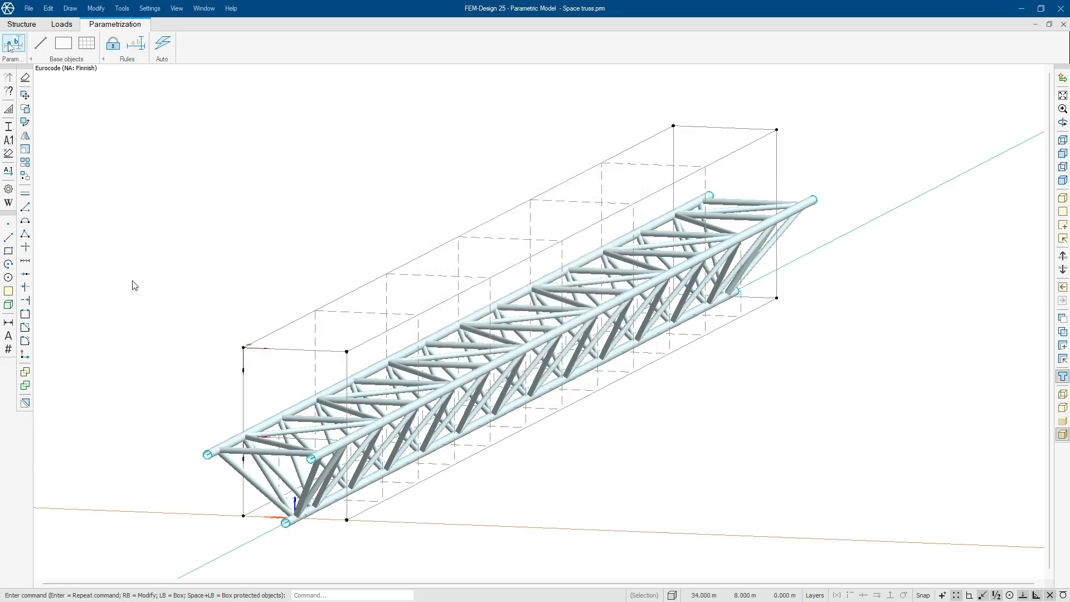
# Step: Assign the parameter DivU to the top-diagonal grid's X' direction division number
pyautogui.click(85, 45)
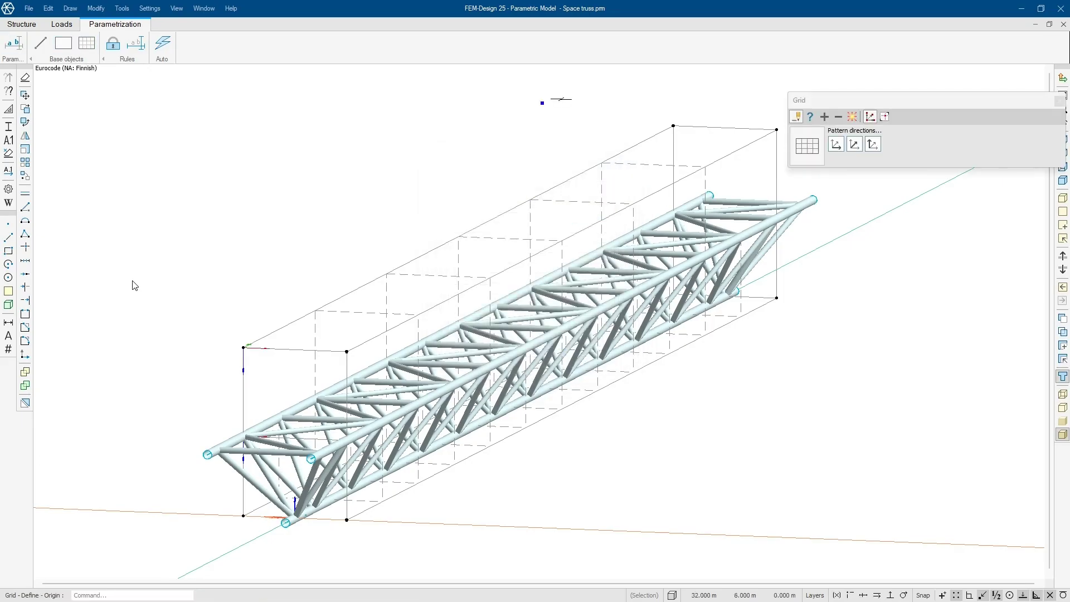
pyautogui.click(810, 117)
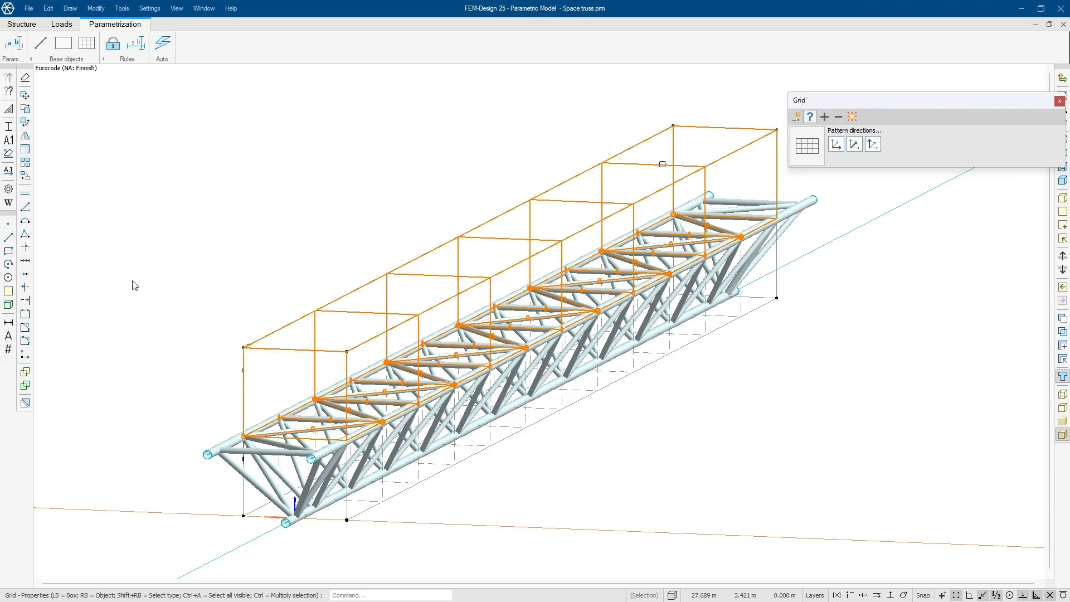
pyautogui.click(581, 207)
pyautogui.click(568, 183)
pyautogui.click(543, 201)
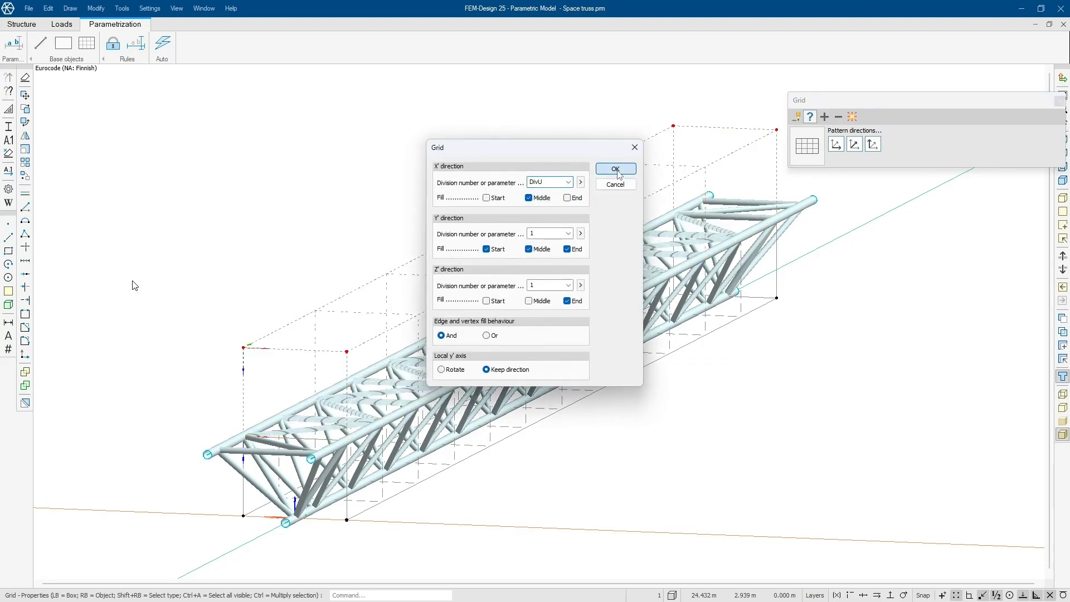
pyautogui.click(618, 174)
# Step: Assign the parameter DivL to the web grid's X' direction division number
pyautogui.click(682, 218)
pyautogui.click(569, 183)
pyautogui.click(540, 196)
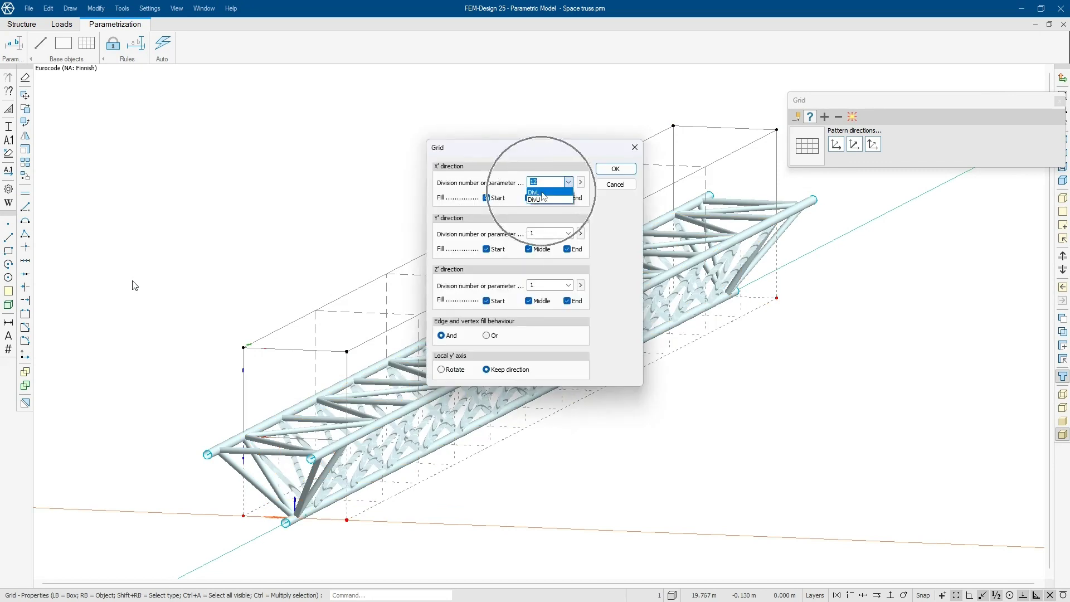
pyautogui.click(629, 169)
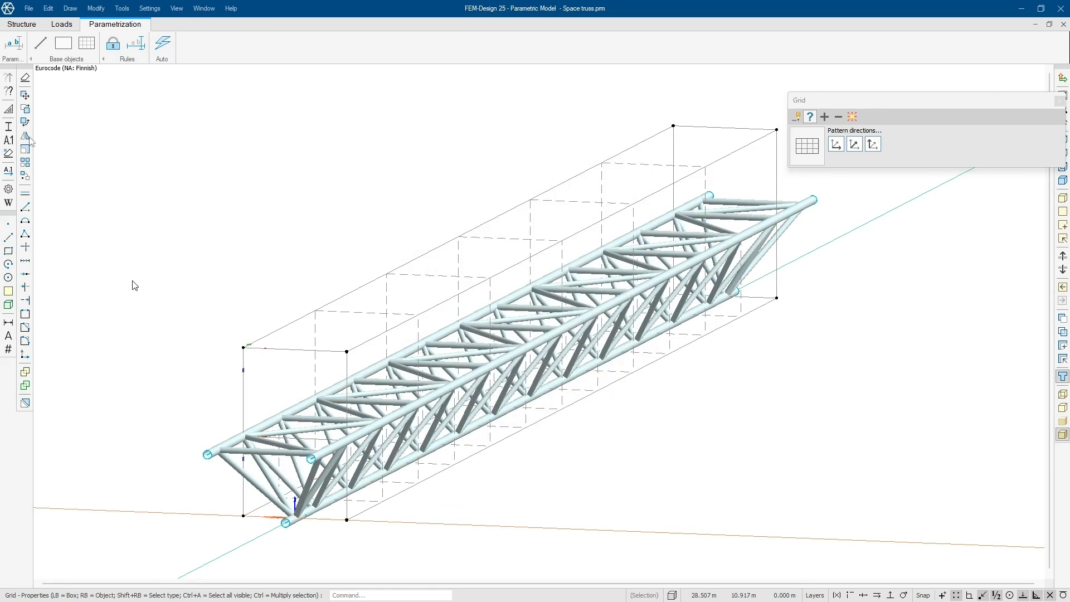
# Step: Set the DivL parameter to 6 and apply it to the truss
pyautogui.click(18, 56)
pyautogui.click(607, 197)
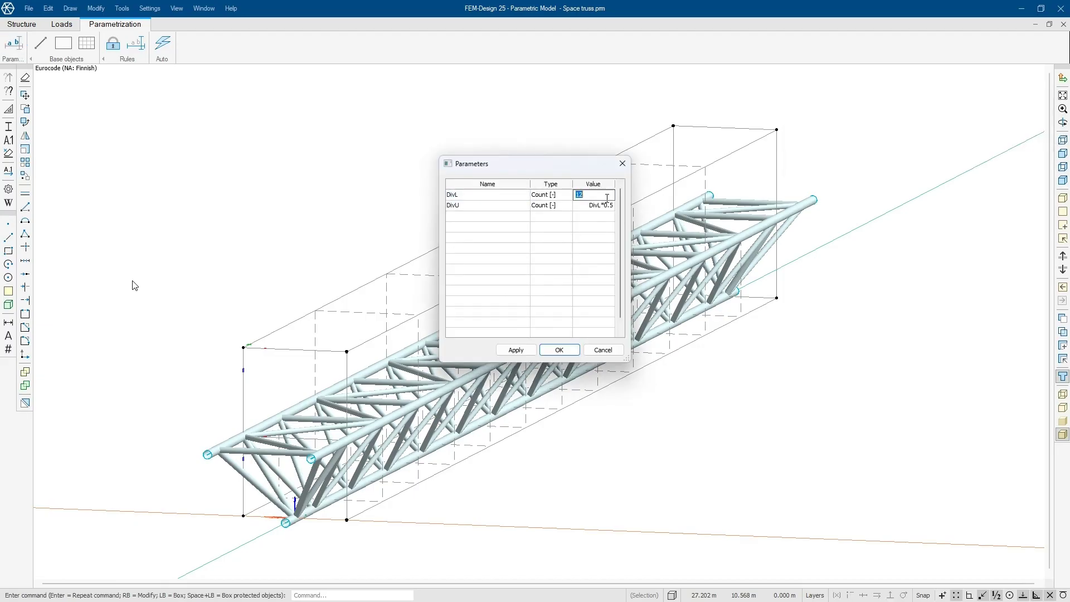
pyautogui.write('6')
pyautogui.click(518, 353)
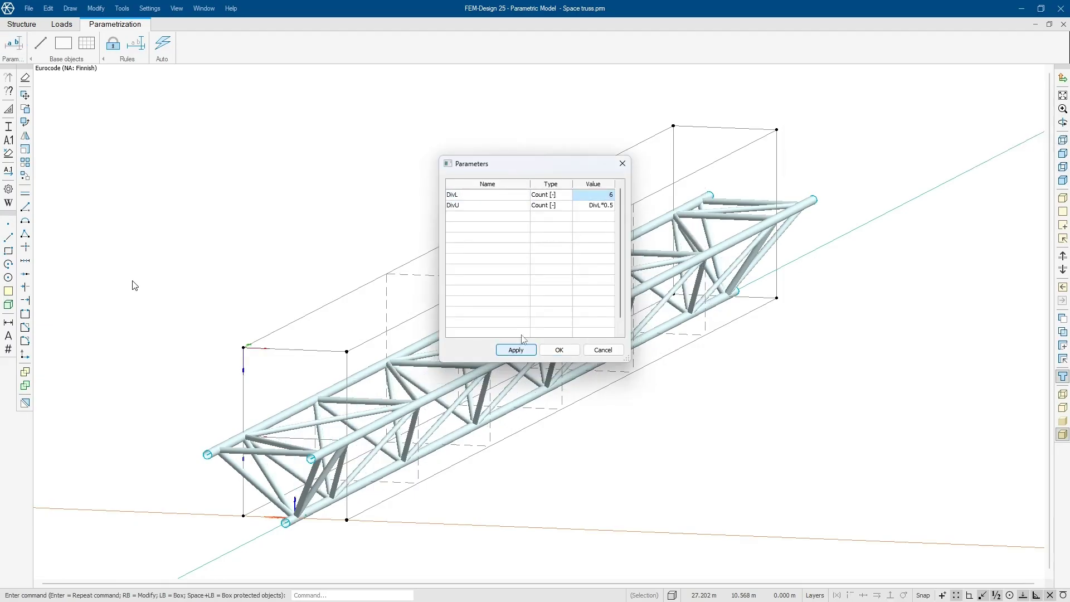
pyautogui.click(558, 352)
pyautogui.moveTo(557, 360); pyautogui.dragTo(692, 354, button='middle')
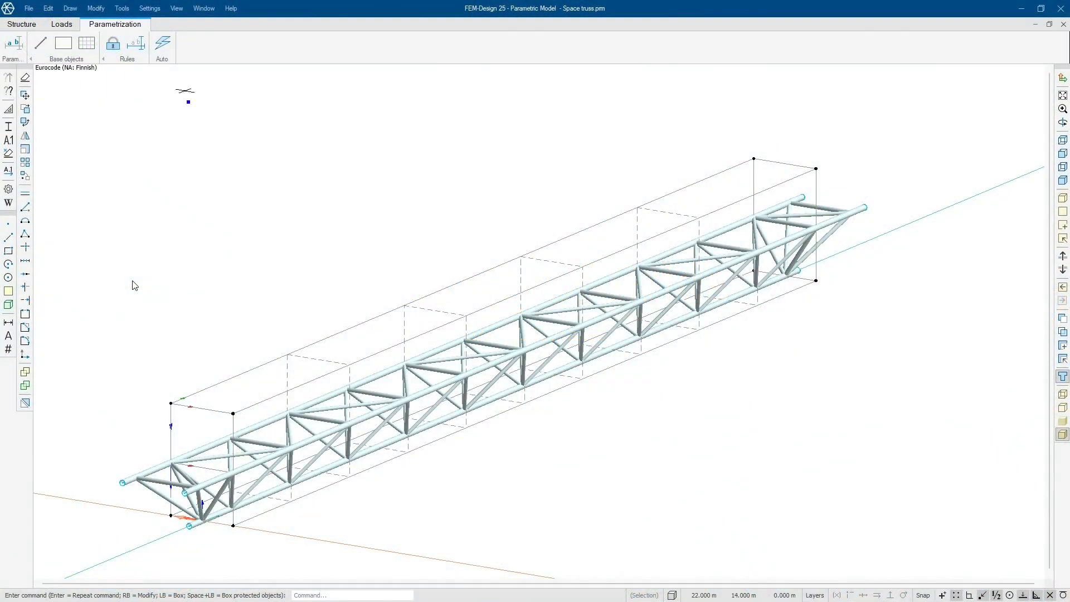
# Step: Auto-parametrize the whole truss with same parameter for same values and direction-dependent prefixes
pyautogui.click(161, 49)
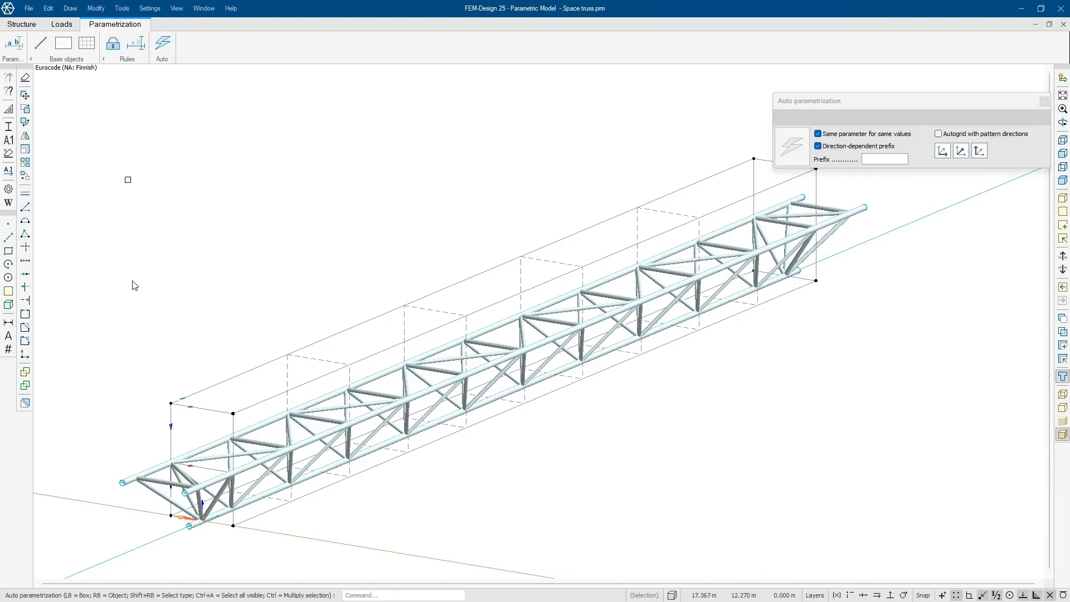
pyautogui.click(80, 98)
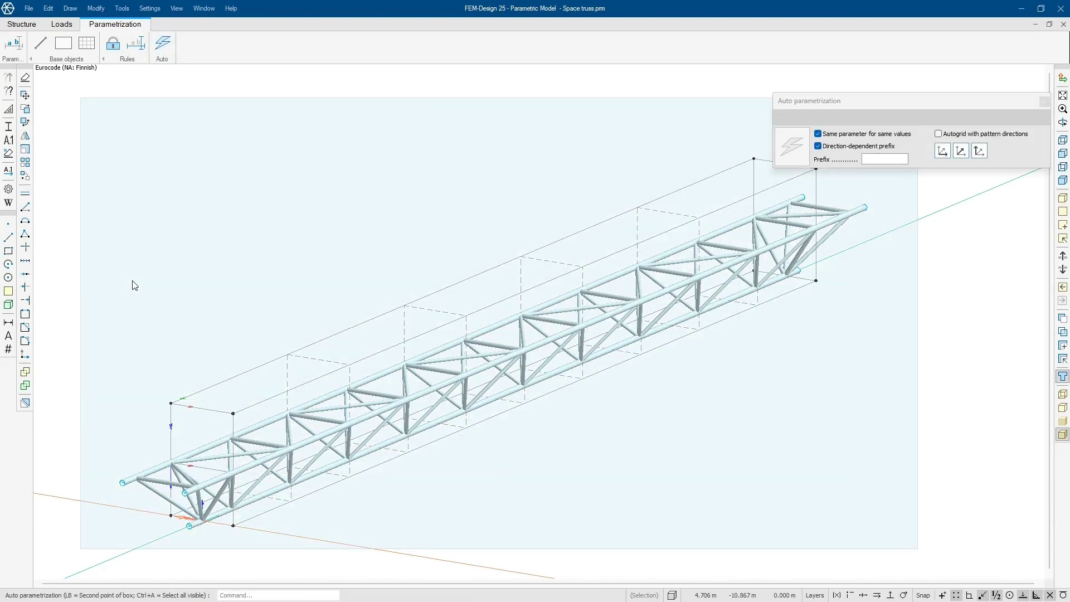
pyautogui.click(917, 549)
pyautogui.moveTo(737, 416); pyautogui.dragTo(597, 413, button='middle')
pyautogui.scroll(-2, 586, 411)
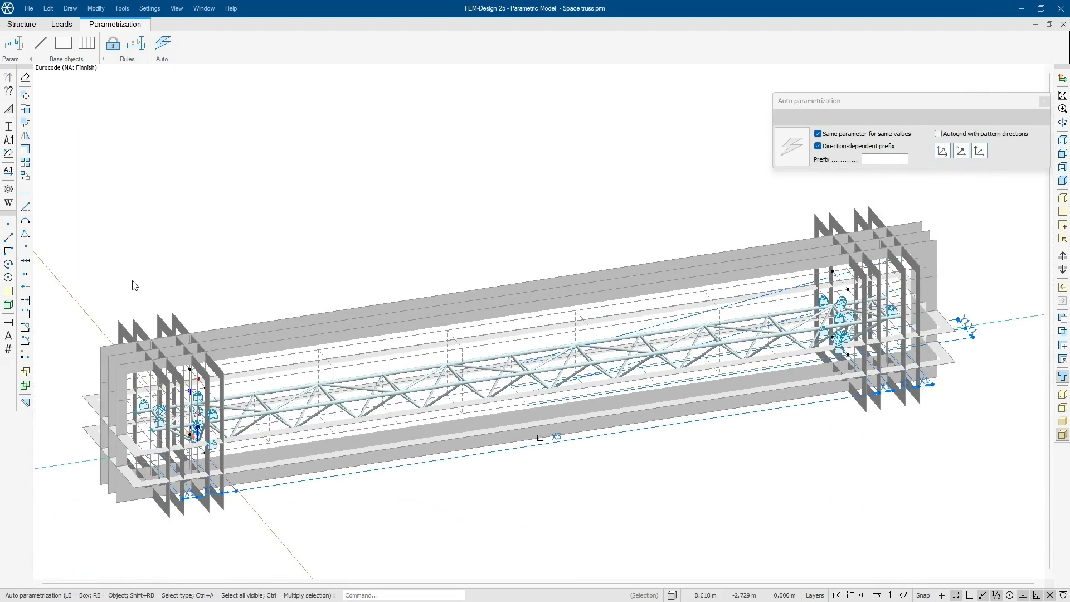
pyautogui.press('Escape')
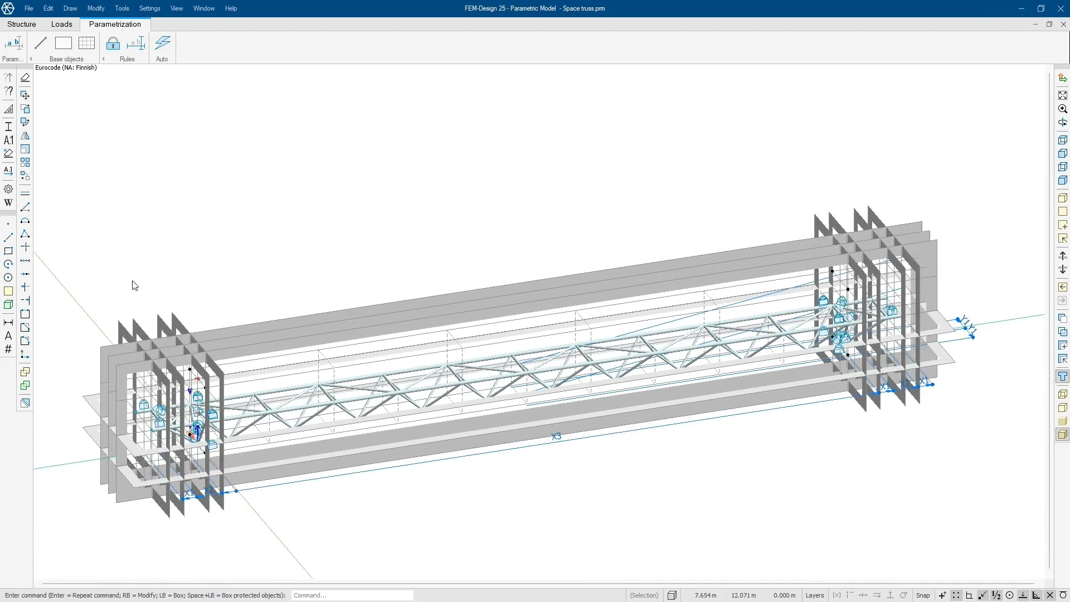
# Step: Erase the outer X1 and the X2 dimensions at the truss's near end, keeping the innermost X1 dimension
pyautogui.rightClick(289, 218)
pyautogui.click(312, 224)
pyautogui.scroll(5, 135, 285)
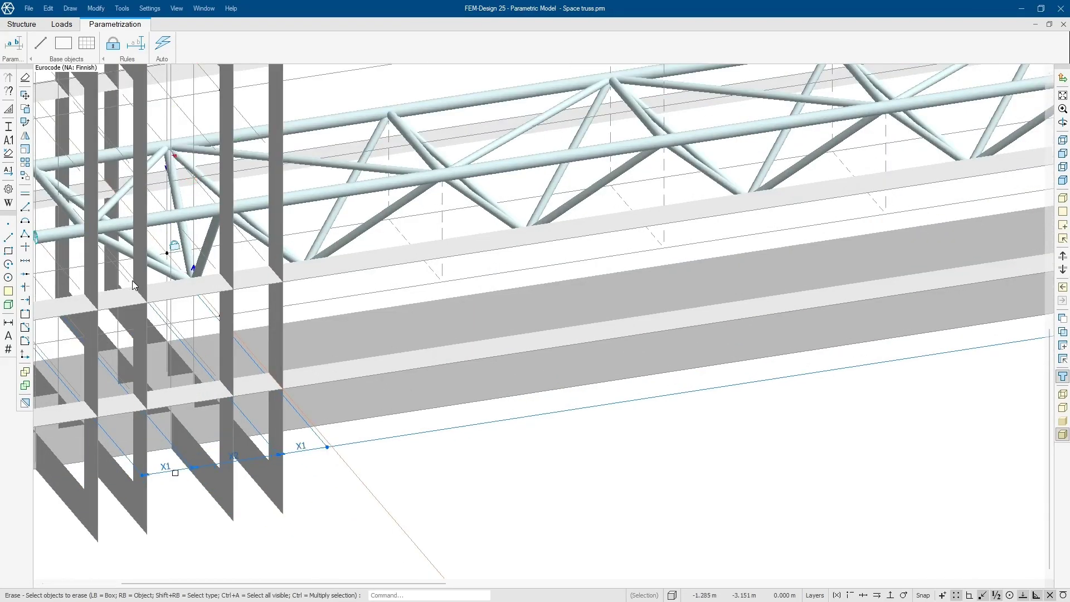
pyautogui.click(164, 468)
pyautogui.click(241, 459)
# Step: Erase the X2 and outer X1 dimensions at the truss's far end
pyautogui.scroll(-5, 241, 459)
pyautogui.moveTo(701, 434); pyautogui.dragTo(183, 506, button='middle')
pyautogui.scroll(1, 590, 415)
pyautogui.scroll(3, 635, 390)
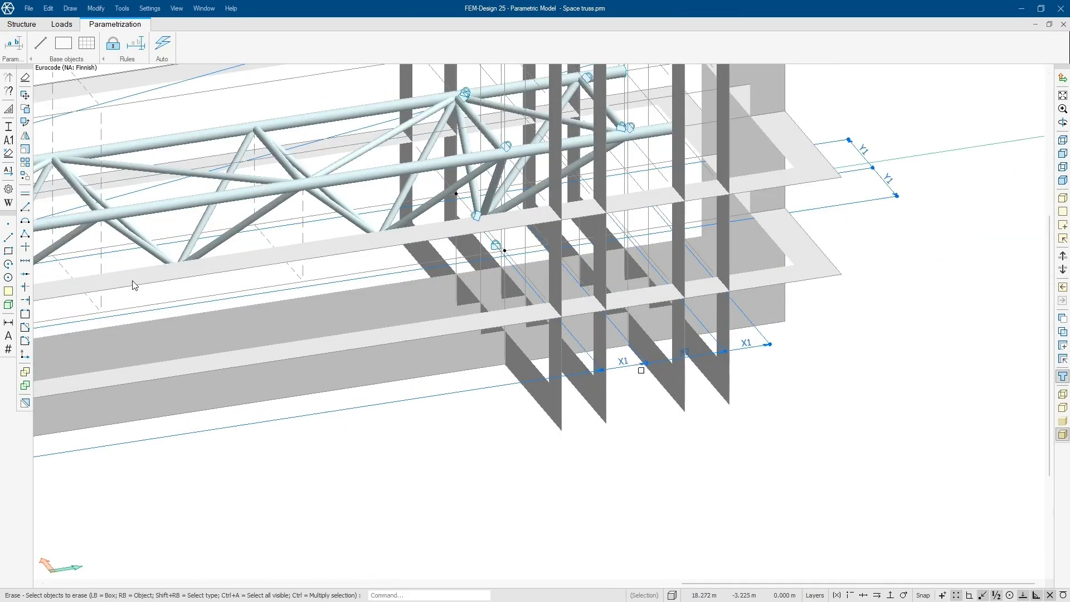
pyautogui.click(696, 353)
pyautogui.click(752, 350)
pyautogui.scroll(-3, 799, 301)
pyautogui.moveTo(255, 427); pyautogui.dragTo(550, 336, button='middle')
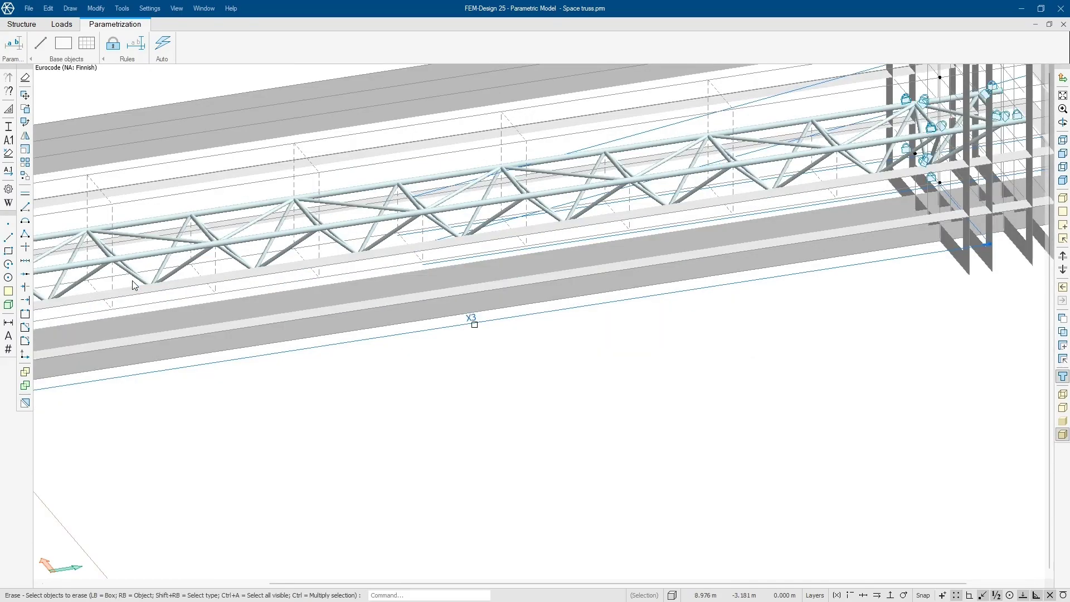
pyautogui.scroll(-3, 476, 327)
# Step: Rename the X3 distance parameter as Span
pyautogui.click(13, 42)
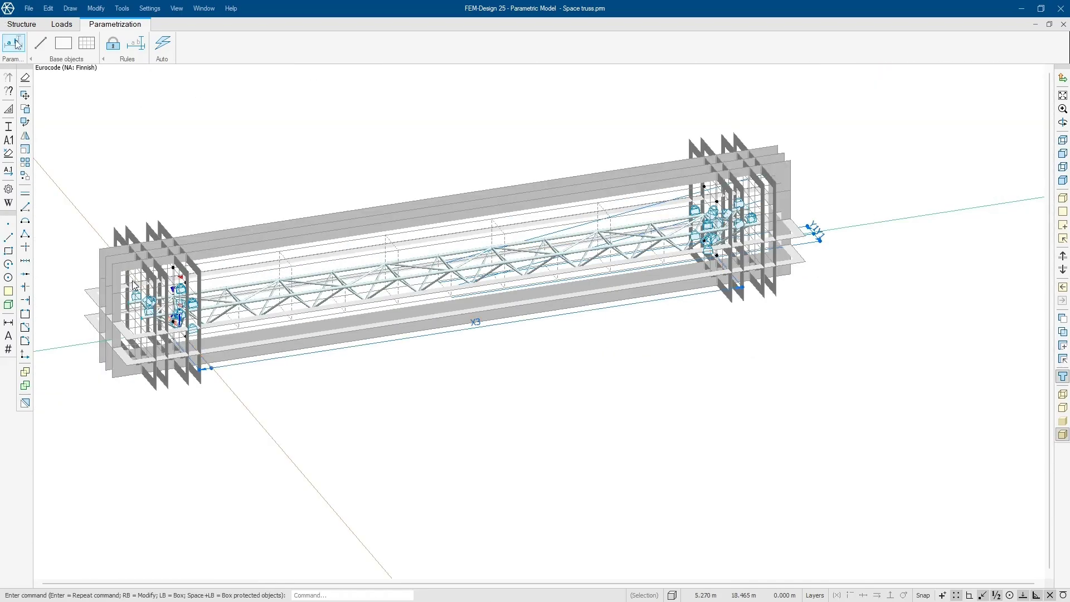
pyautogui.click(499, 237)
pyautogui.click(500, 237)
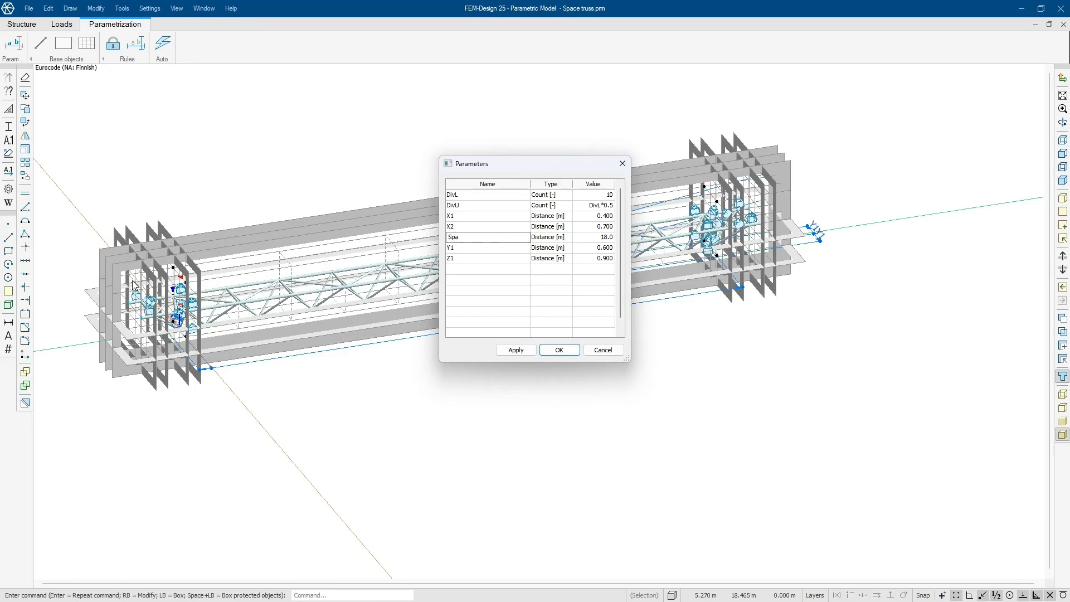
pyautogui.write('Span')
pyautogui.press('Return')
pyautogui.press('Down')
pyautogui.press('Down')
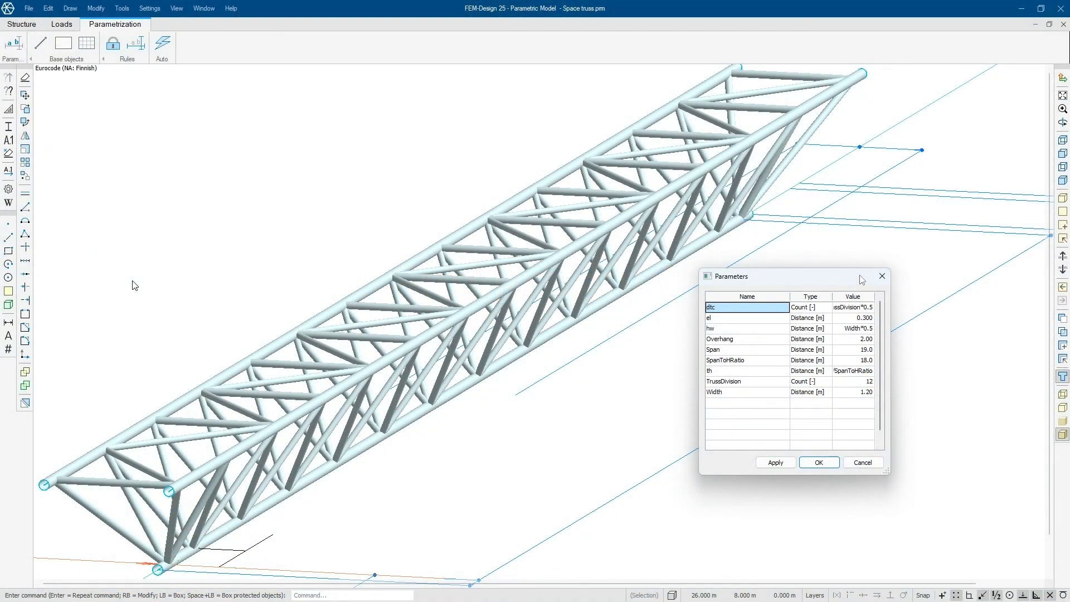
# Step: Try Overhang values of 3 and 4 m on the finished truss and return the parameter to 3 m
pyautogui.click(860, 339)
pyautogui.write('3')
pyautogui.click(781, 459)
pyautogui.click(853, 339)
pyautogui.write('4')
pyautogui.click(781, 459)
pyautogui.click(854, 339)
pyautogui.write('3')
# Step: Test the truss with Span values of 18 and 17 m, finishing with Span set to 18 m
pyautogui.click(859, 349)
pyautogui.write('18')
pyautogui.click(776, 462)
pyautogui.click(858, 348)
pyautogui.write('17')
pyautogui.click(779, 462)
pyautogui.click(859, 349)
pyautogui.write('1617')
pyautogui.click(779, 462)
pyautogui.click(859, 348)
pyautogui.write('18')
pyautogui.click(779, 462)
# Step: Set the SpanToHRatio parameter to 19 and TrussDivision to 8
pyautogui.doubleClick(858, 360)
pyautogui.write('19')
pyautogui.click(779, 462)
pyautogui.click(856, 384)
pyautogui.write('5')
pyautogui.click(779, 462)
pyautogui.click(858, 382)
pyautogui.click(779, 462)
pyautogui.click(859, 381)
pyautogui.write('8')
# Step: Apply Width values of 2 m, 1 m and finally 0.6 m to the truss
pyautogui.click(863, 393)
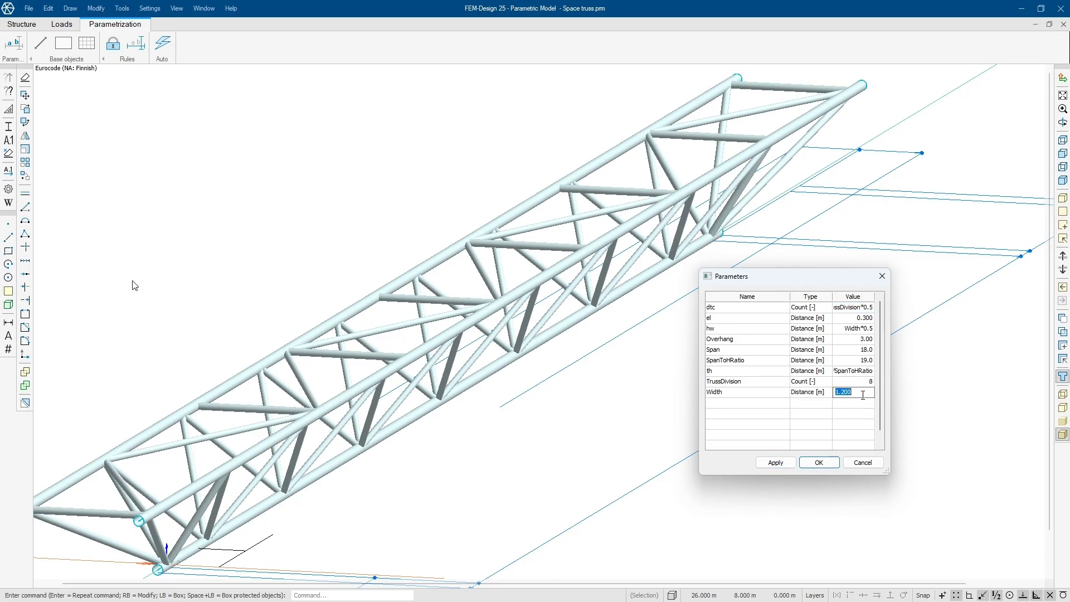
pyautogui.write('2')
pyautogui.click(776, 463)
pyautogui.click(862, 394)
pyautogui.write('1')
pyautogui.click(779, 463)
pyautogui.click(863, 394)
pyautogui.write('0.6')
pyautogui.click(782, 463)
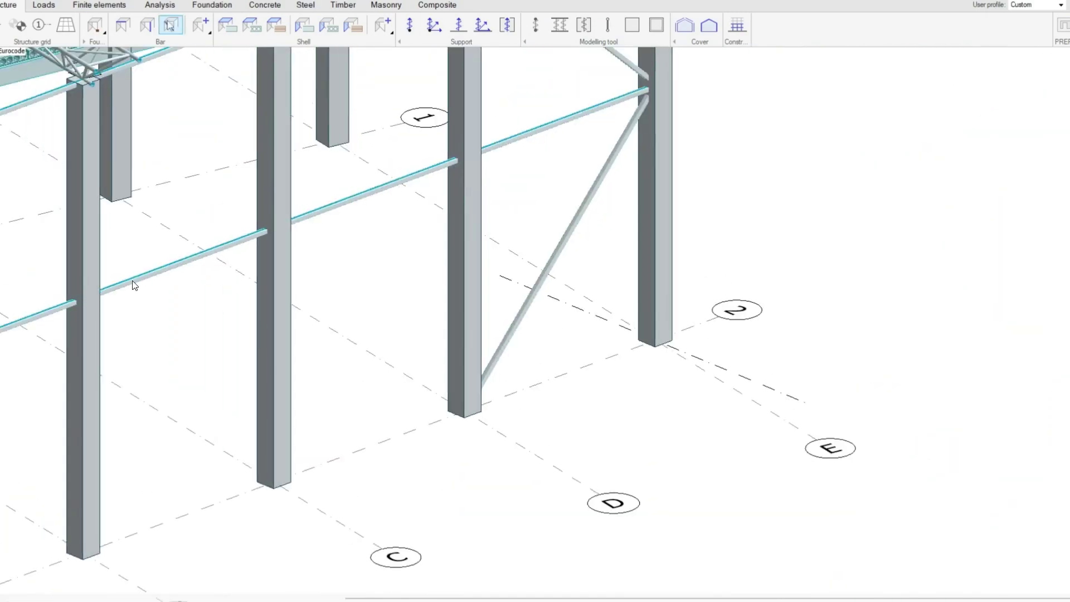
# Step: Load the parametric rectangular block into the Isolated foundation tool and accept its preset length, width and thickness
pyautogui.click(104, 33)
pyautogui.click(104, 33)
pyautogui.click(104, 33)
pyautogui.click(94, 158)
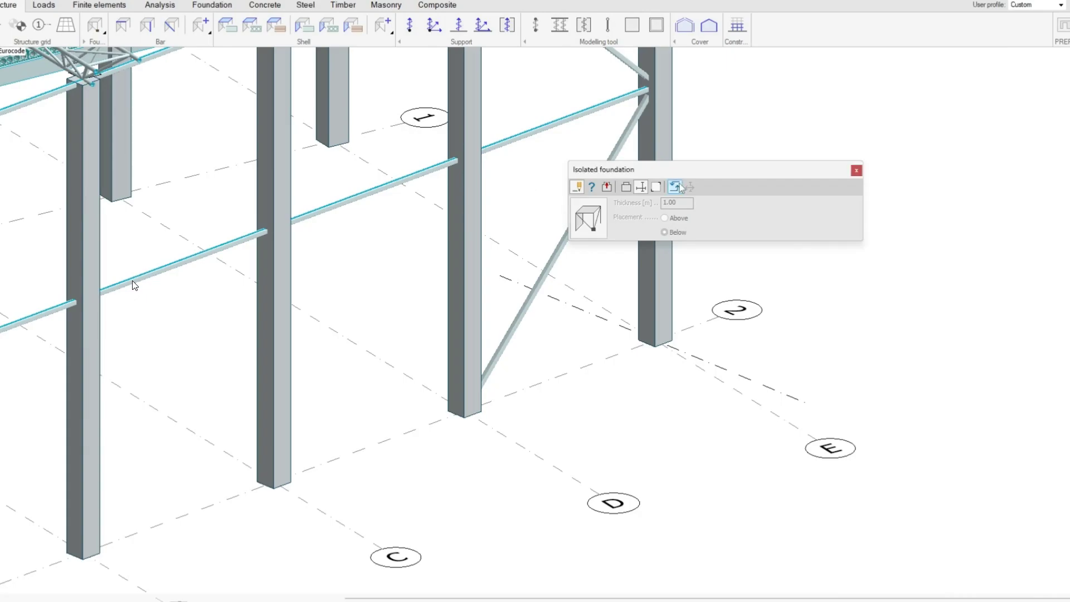
pyautogui.click(677, 186)
pyautogui.click(195, 91)
pyautogui.click(1032, 599)
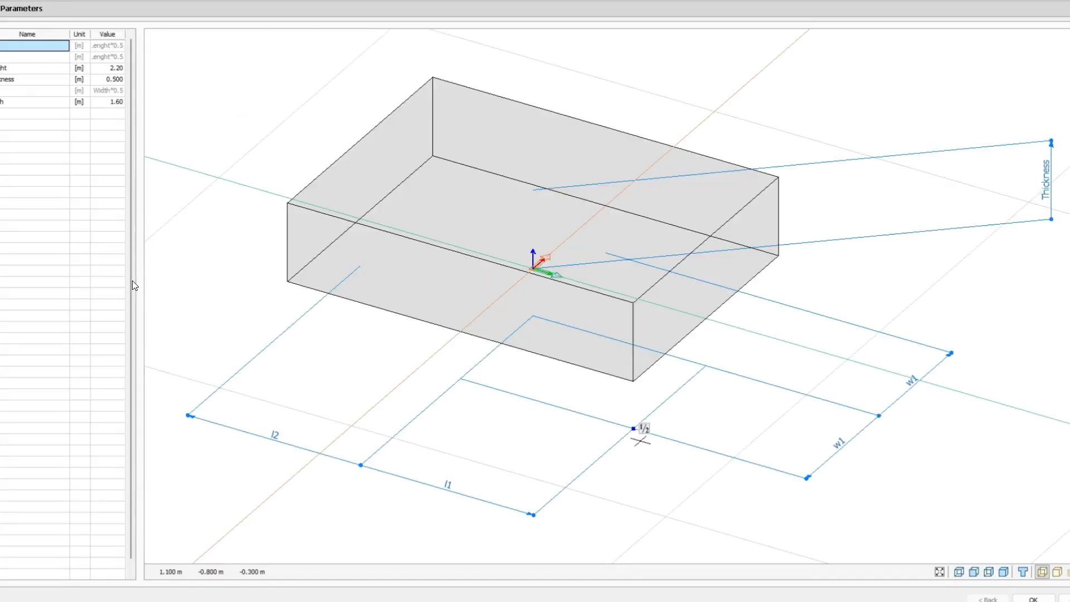
pyautogui.click(1031, 599)
# Step: Place the parametric isolated foundation under the columns along axis 2, from axis E to axis A
pyautogui.moveTo(686, 379); pyautogui.dragTo(836, 393, button='middle')
pyautogui.click(664, 418)
pyautogui.click(535, 466)
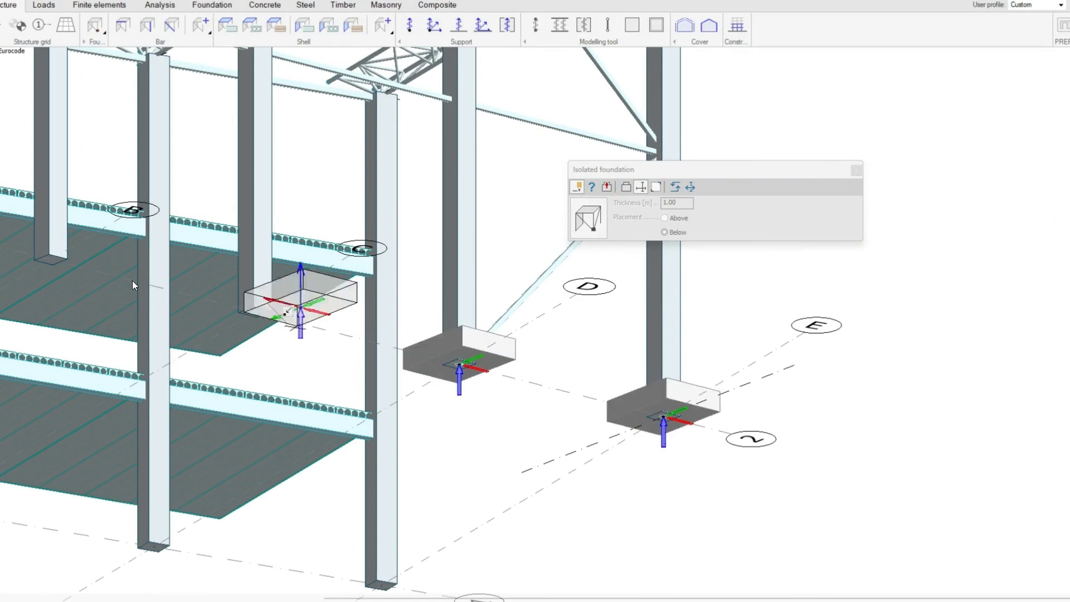
pyautogui.click(50, 259)
pyautogui.moveTo(95, 333); pyautogui.dragTo(411, 406, button='middle')
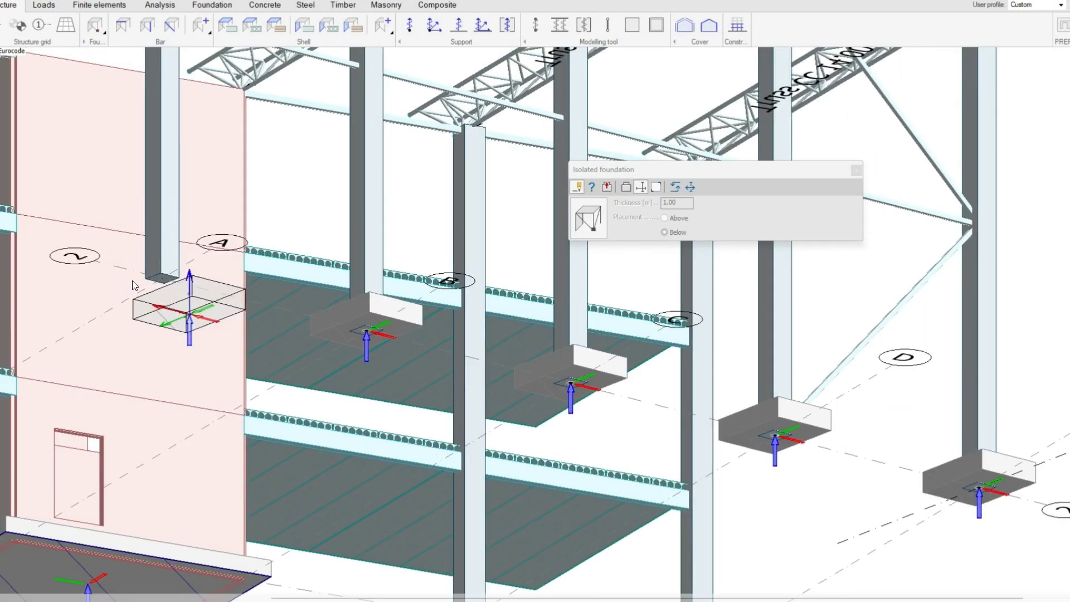
pyautogui.click(162, 278)
pyautogui.moveTo(681, 486); pyautogui.dragTo(452, 257, button='middle')
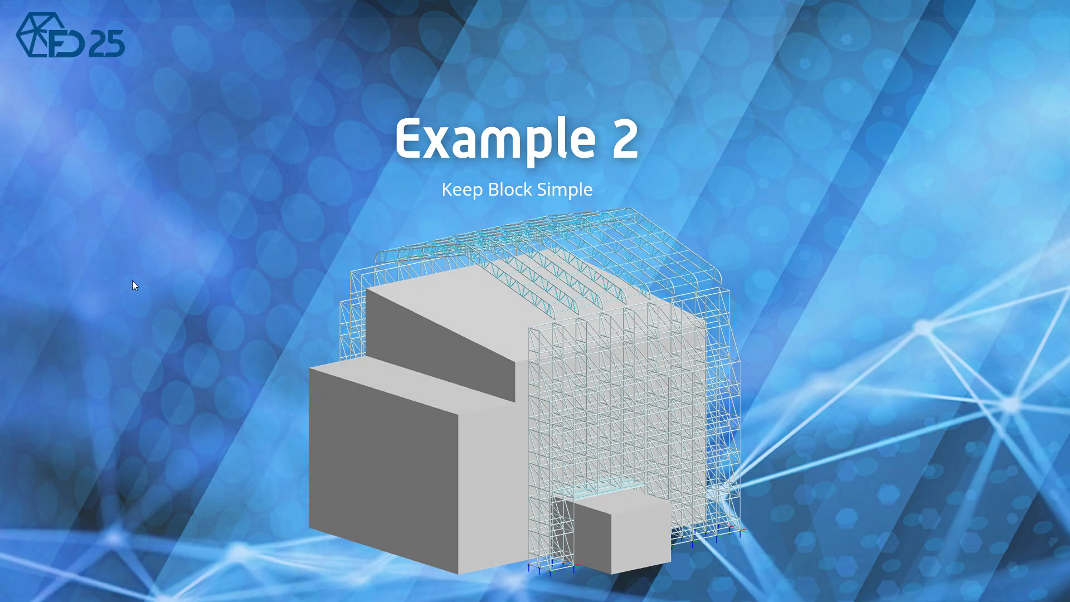
# Step: Place a 2 m high column at the origin corner of the 3D grid
pyautogui.click(33, 20)
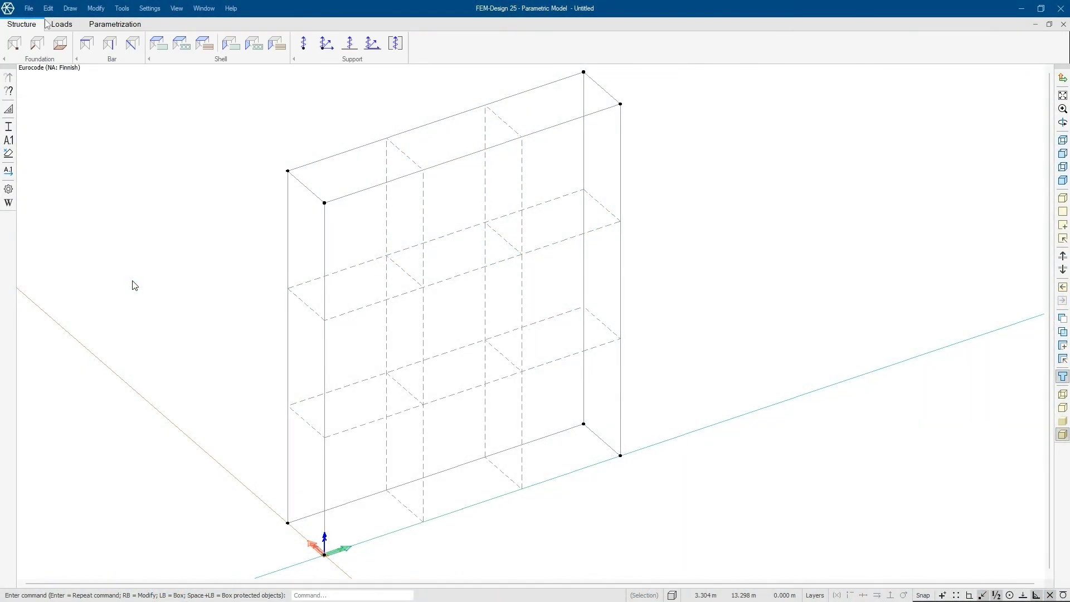
pyautogui.click(109, 44)
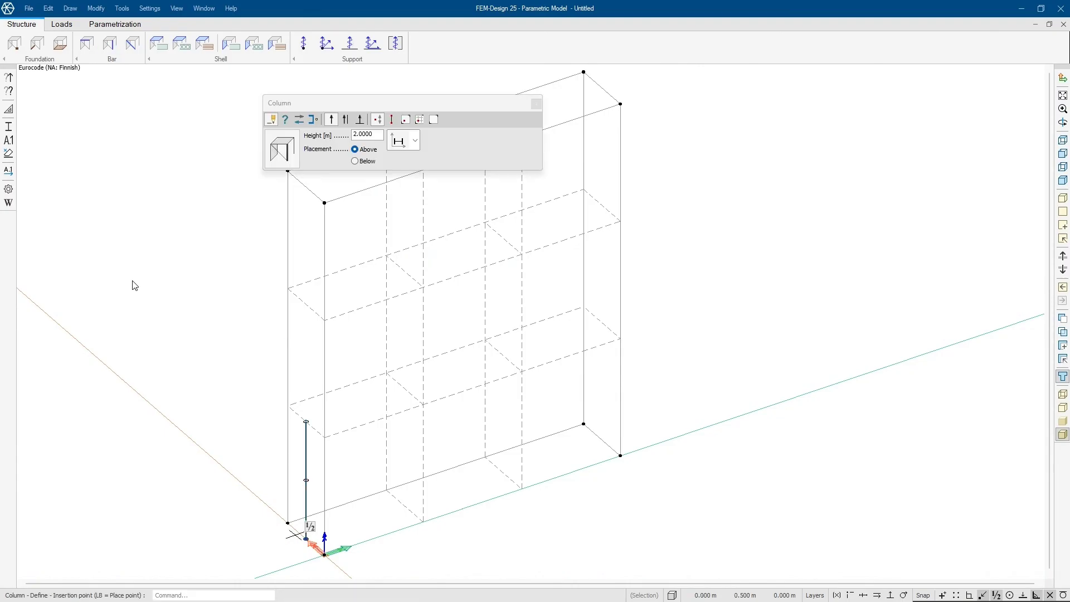
pyautogui.click(328, 560)
# Step: Draw a longitudinal beam from the column's top along the first bay and a transverse beam at that bay's end
pyautogui.click(88, 46)
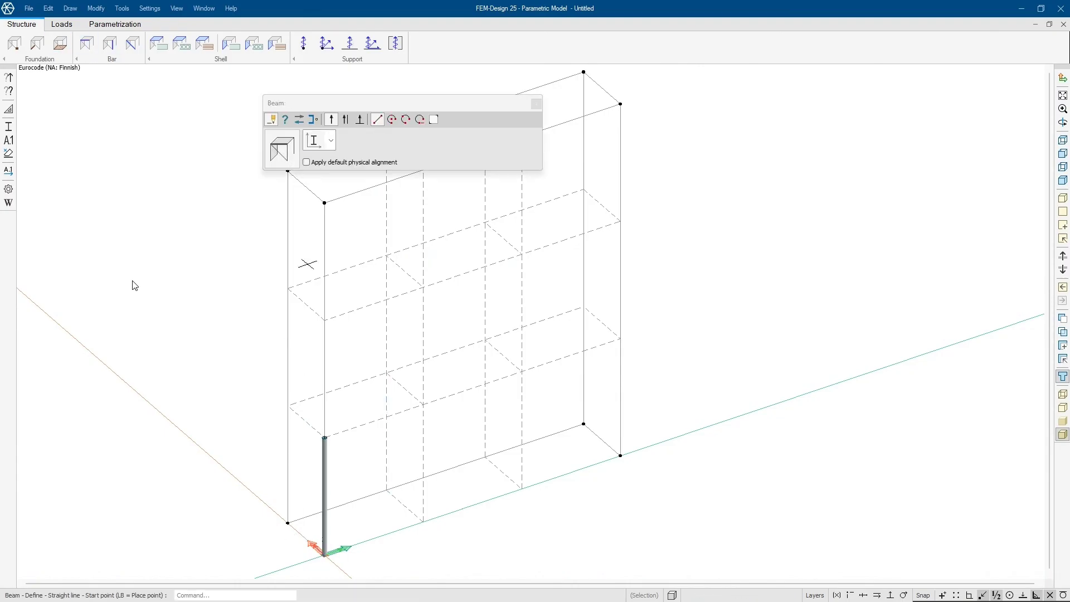
pyautogui.click(324, 437)
pyautogui.click(386, 373)
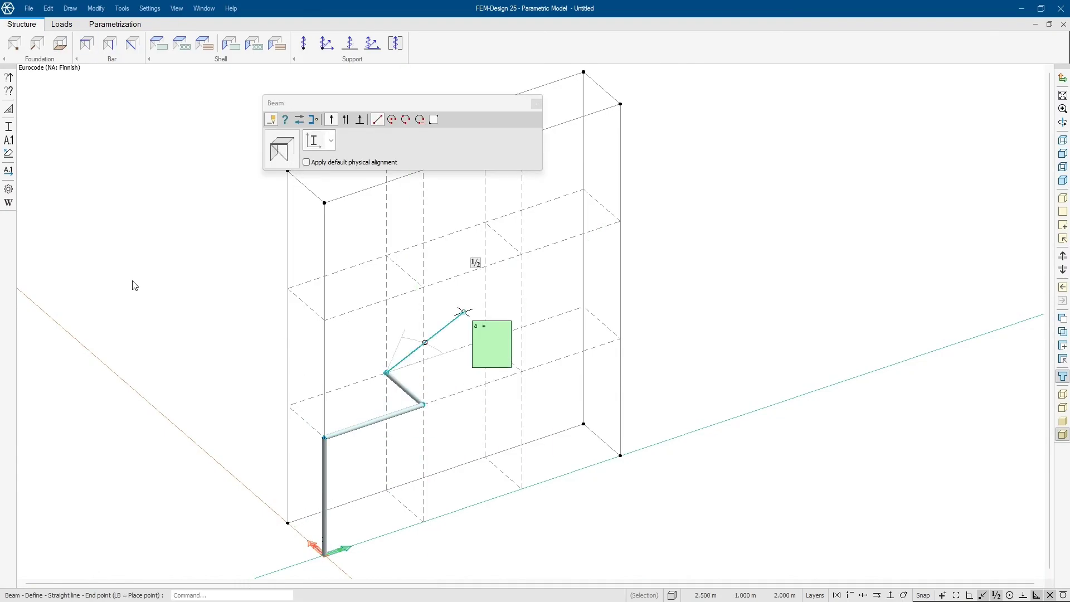
pyautogui.press('Escape')
# Step: Draw a diagonal beam across the rear face of the first bay, from the first base division to the first-level corner
pyautogui.click(287, 523)
pyautogui.press('Escape')
pyautogui.click(386, 490)
pyautogui.click(287, 405)
pyautogui.moveTo(422, 443); pyautogui.dragTo(335, 394, button='middle')
pyautogui.press('Escape')
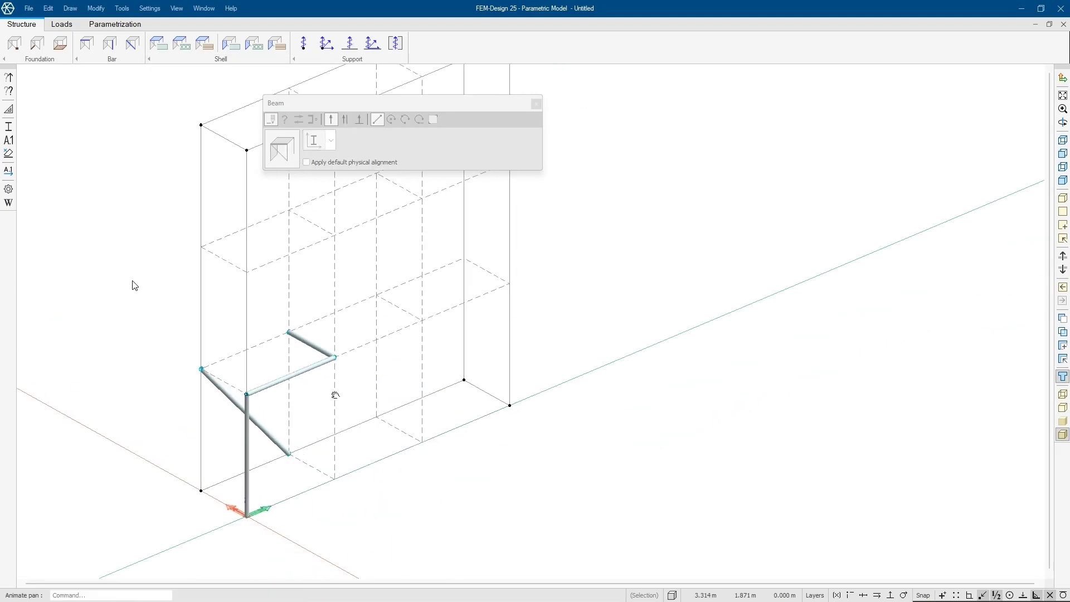
# Step: Assign the longitudinal beam and the column to the 3D grid so they repeat across all its divisions
pyautogui.scroll(-1, 335, 394)
pyautogui.click(126, 23)
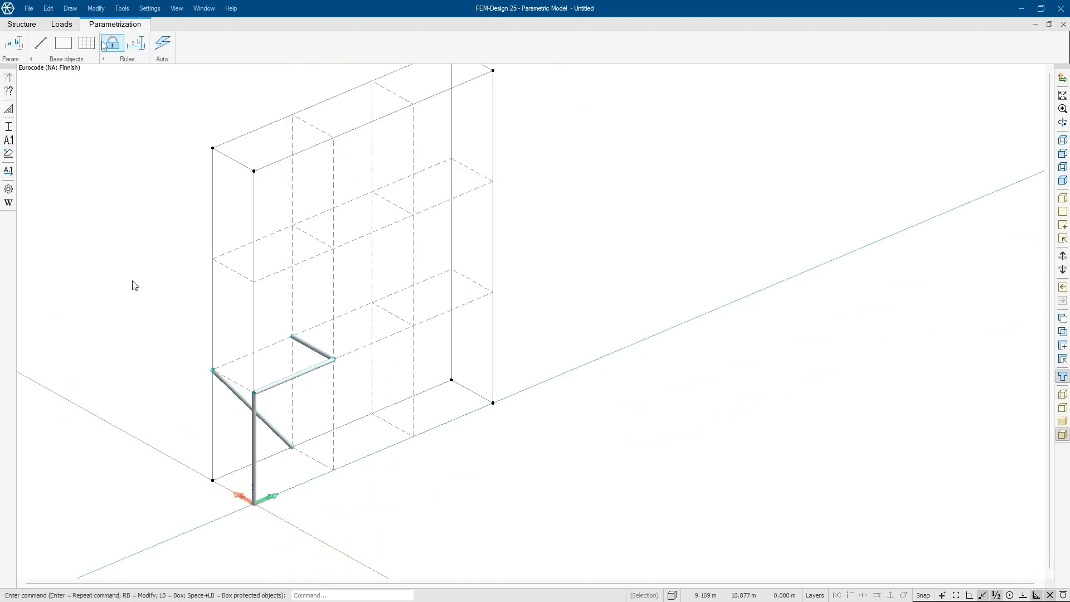
pyautogui.click(86, 43)
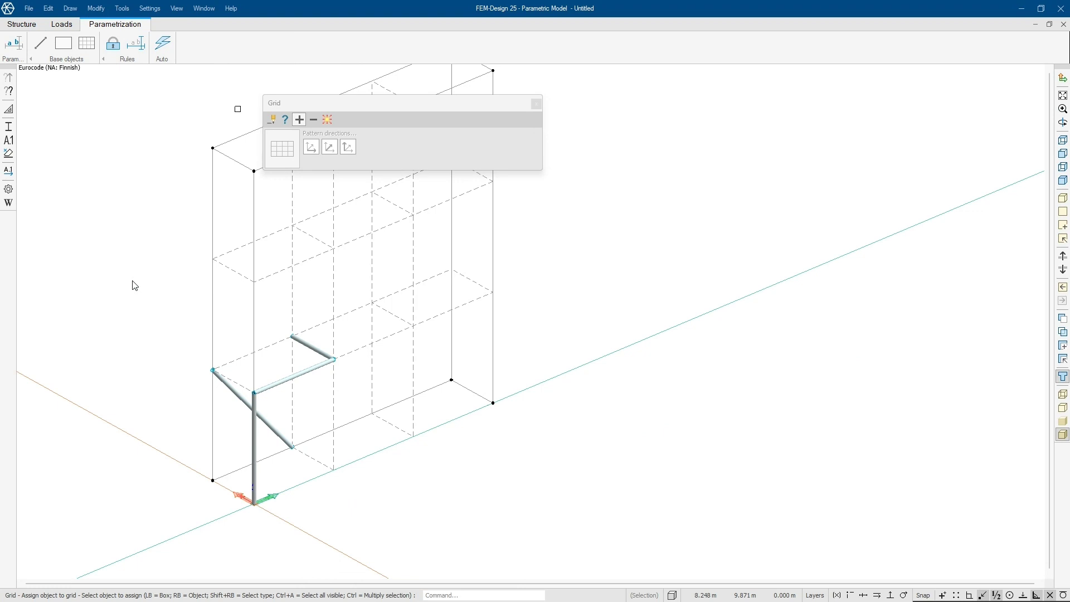
pyautogui.click(282, 390)
pyautogui.click(253, 358)
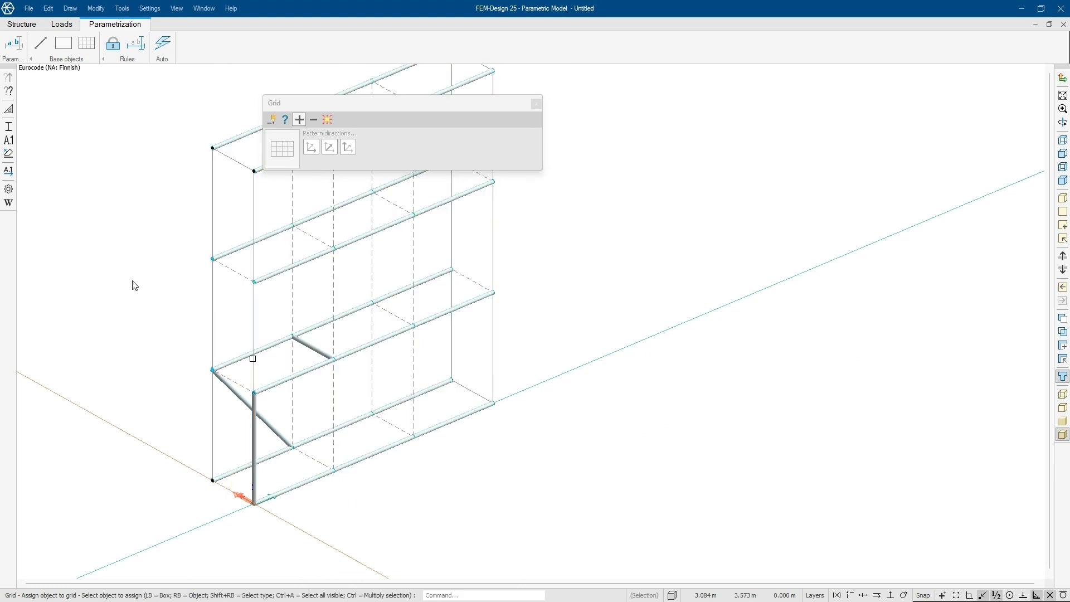
pyautogui.click(253, 451)
pyautogui.click(212, 429)
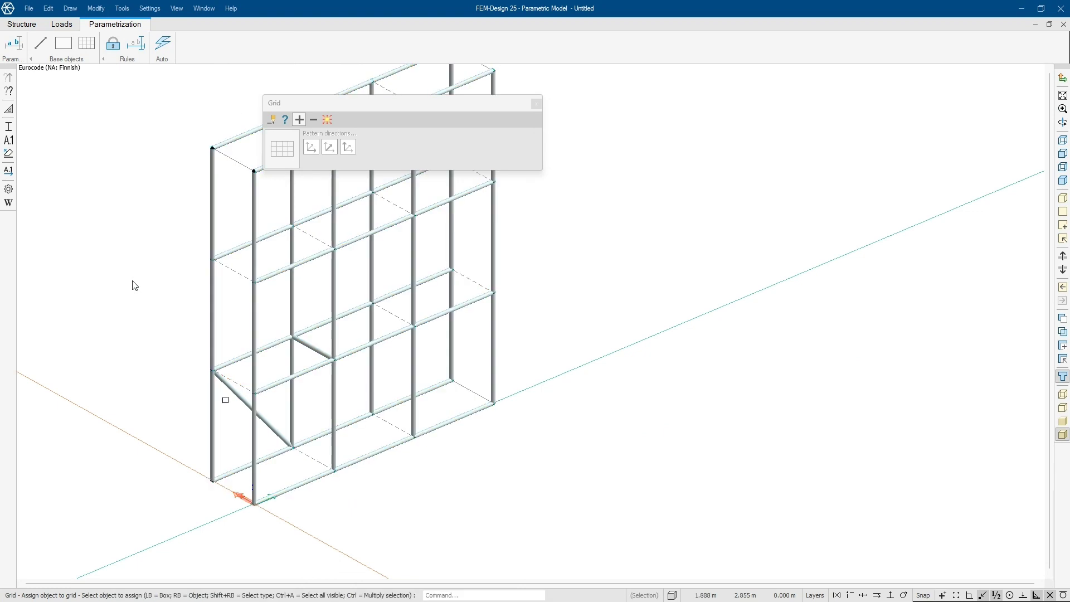
# Step: Assign the transverse beam and the diagonal to the 3D grid
pyautogui.click(313, 348)
pyautogui.click(234, 380)
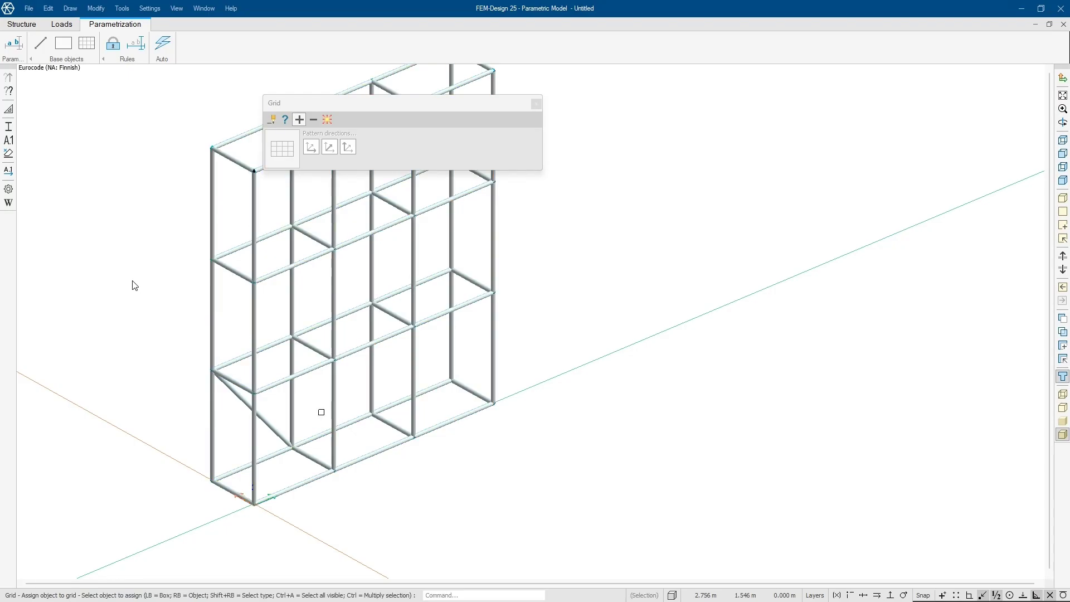
pyautogui.click(270, 427)
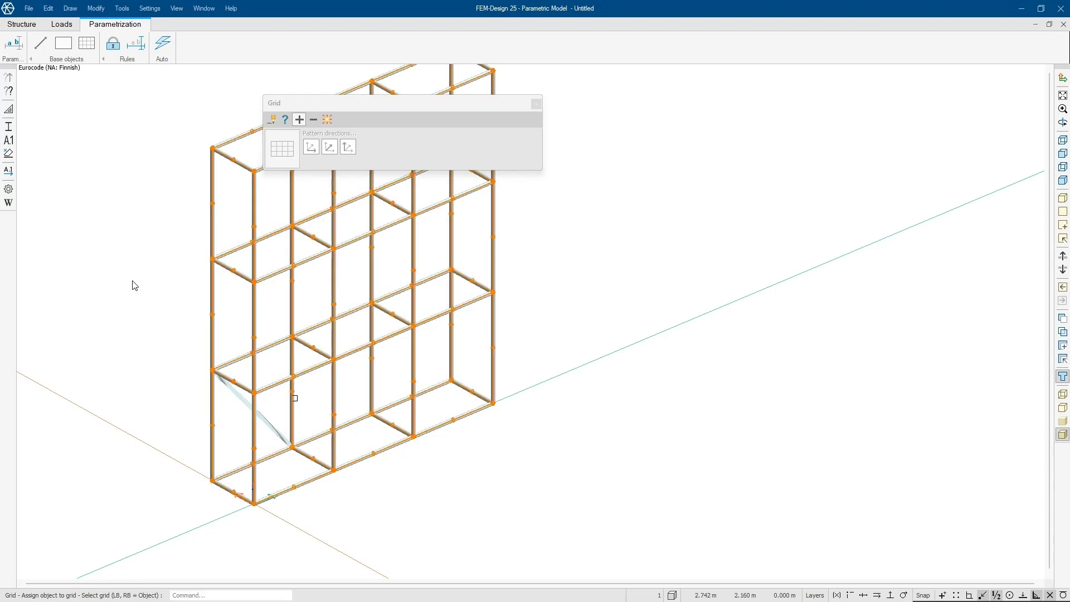
pyautogui.click(294, 397)
pyautogui.moveTo(381, 548); pyautogui.dragTo(472, 470)
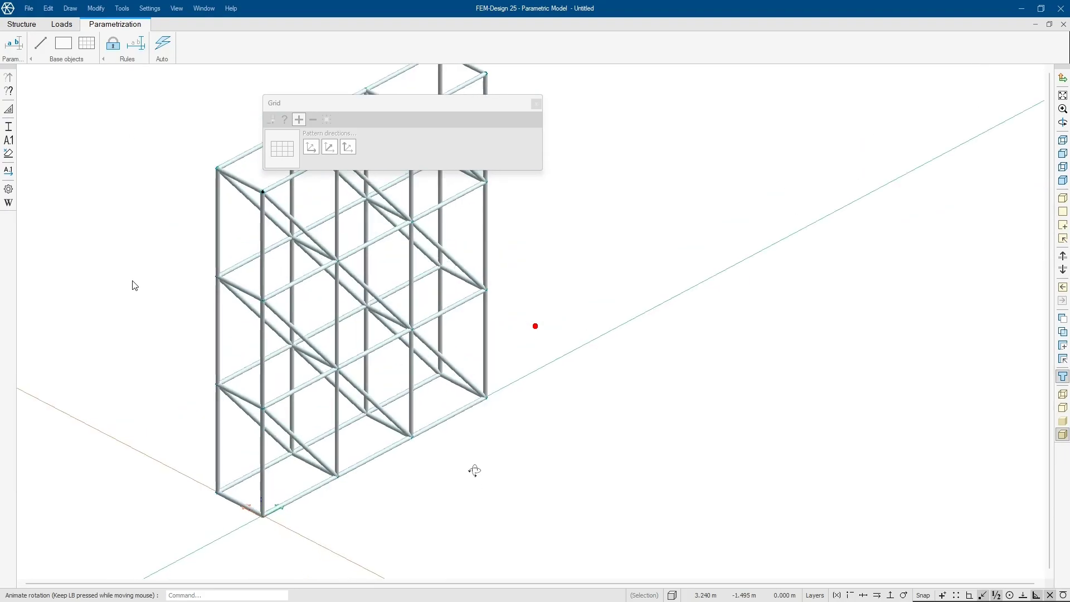
pyautogui.press('Escape')
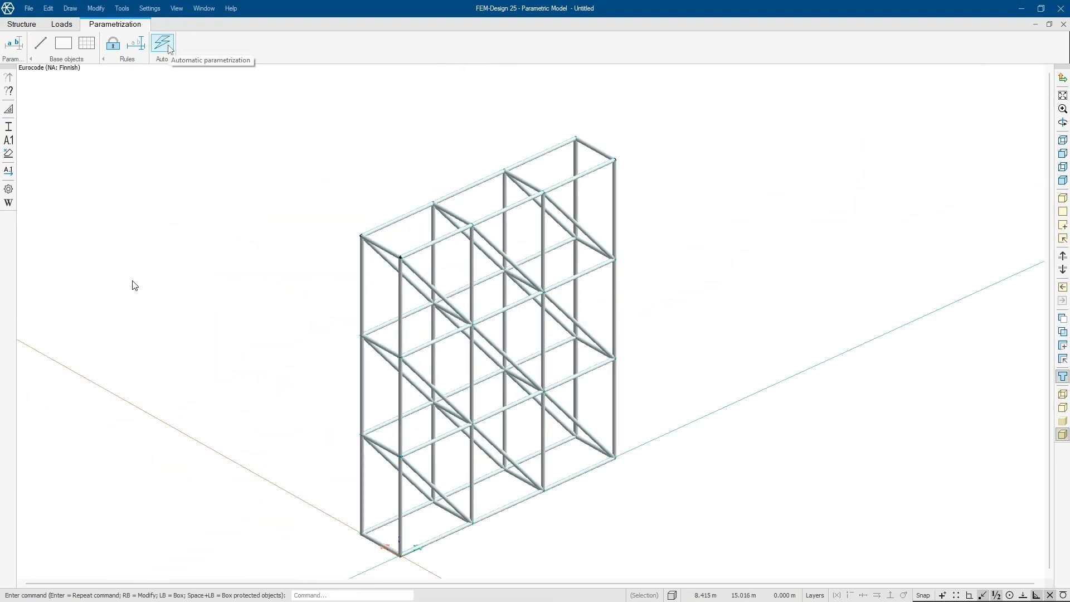
# Step: Auto-parametrize the whole scaffold frame with same parameter for same values and a direction-dependent prefix
pyautogui.click(168, 45)
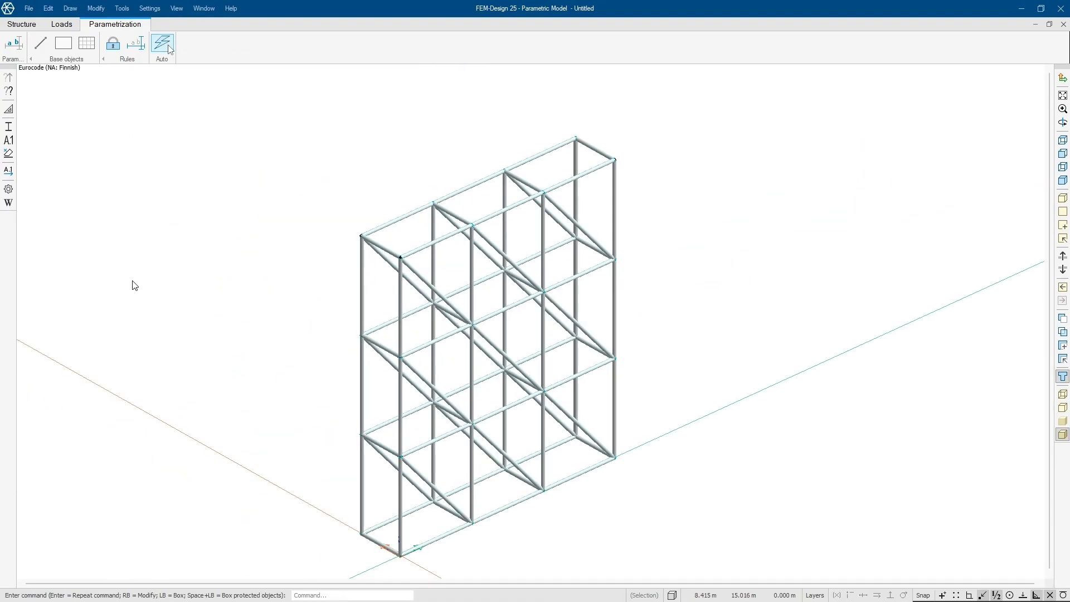
pyautogui.click(170, 48)
pyautogui.moveTo(226, 85); pyautogui.dragTo(697, 565)
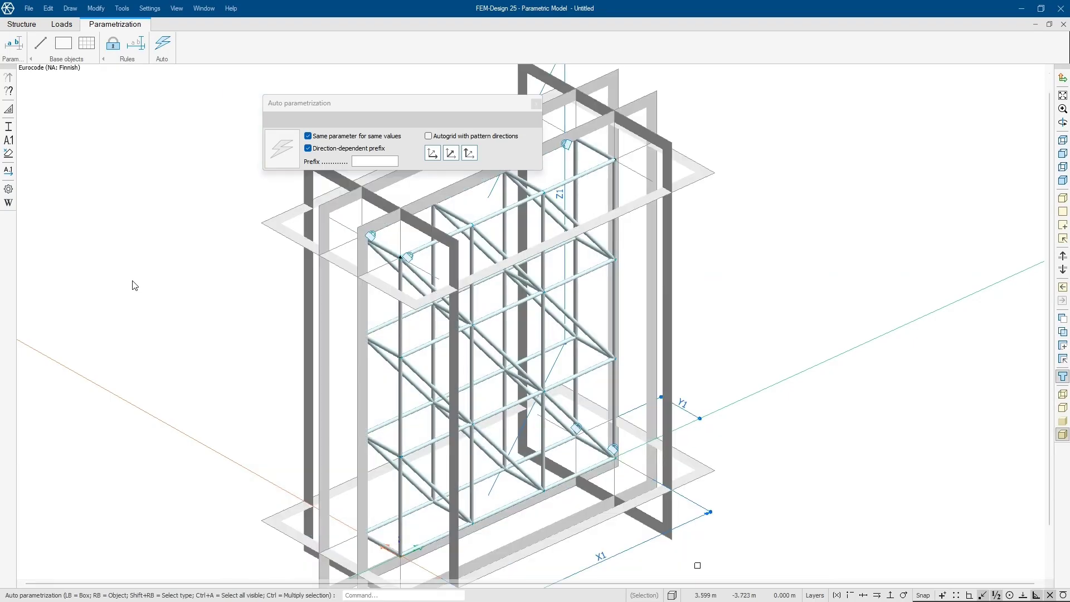
pyautogui.click(534, 106)
pyautogui.moveTo(719, 378); pyautogui.dragTo(563, 391, button='middle')
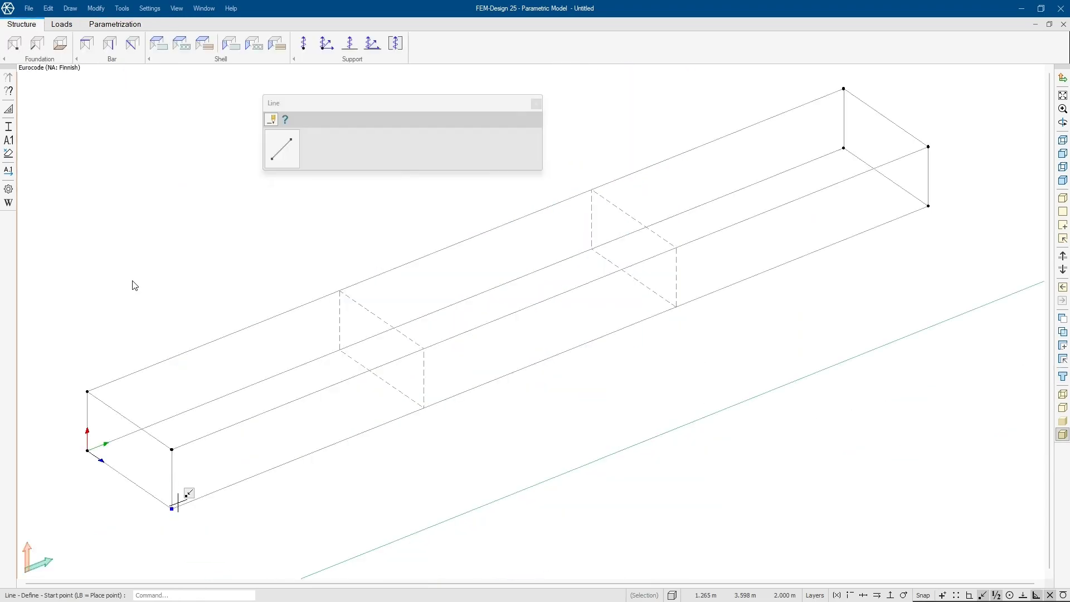
# Step: Draw two lines along the lower and upper edges of the first bay's front face in the elongated grid
pyautogui.click(172, 508)
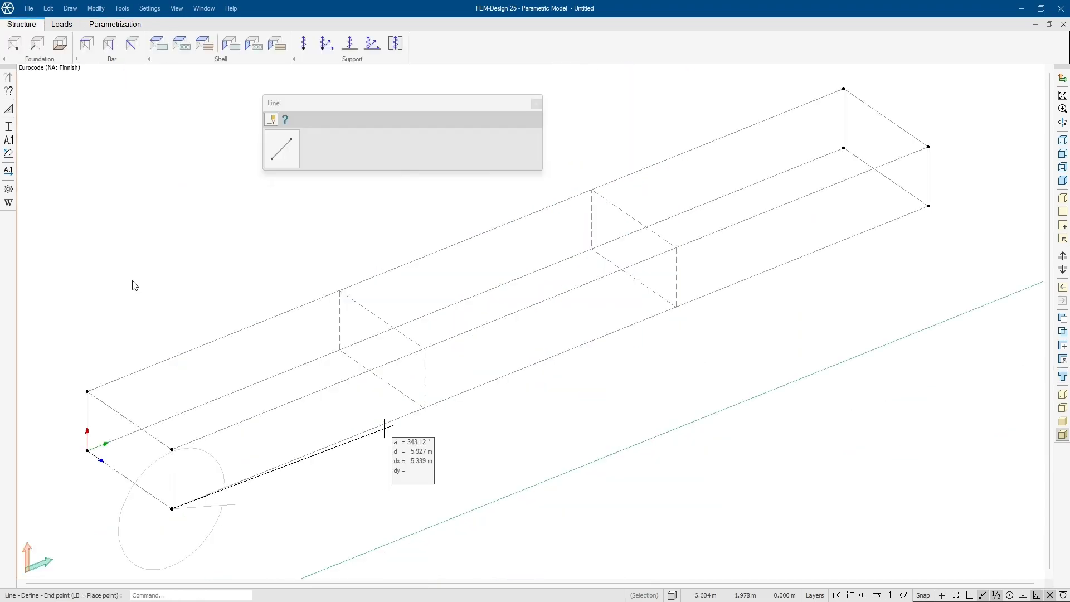
pyautogui.click(424, 409)
pyautogui.click(172, 448)
pyautogui.click(424, 349)
pyautogui.press('Escape')
# Step: Divide both construction lines into 4 parts with generated points
pyautogui.rightClick(332, 222)
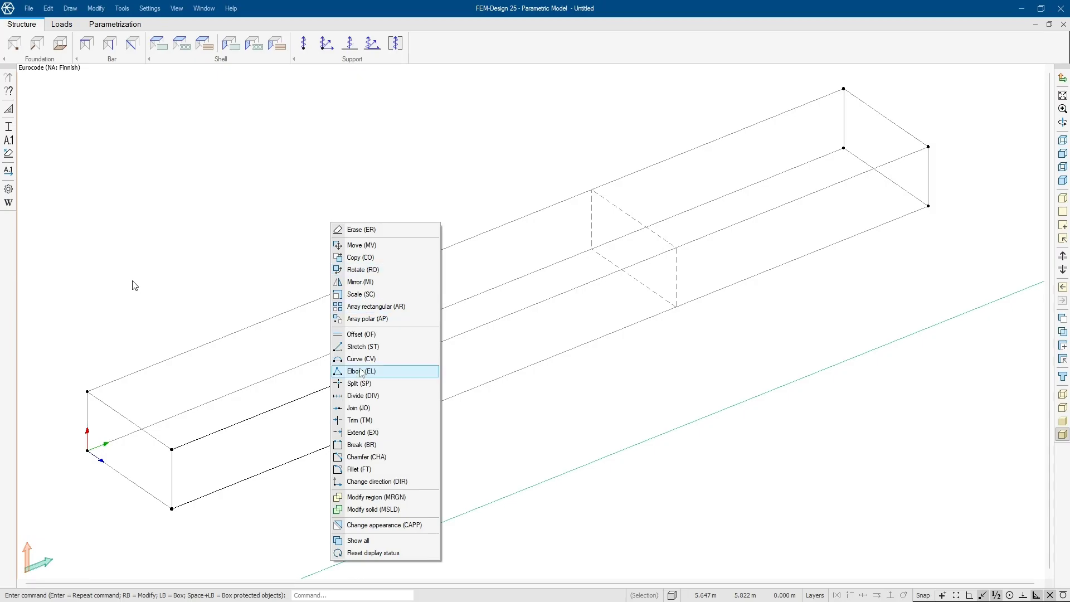
pyautogui.click(363, 395)
pyautogui.moveTo(323, 471); pyautogui.dragTo(261, 366)
pyautogui.press('Return')
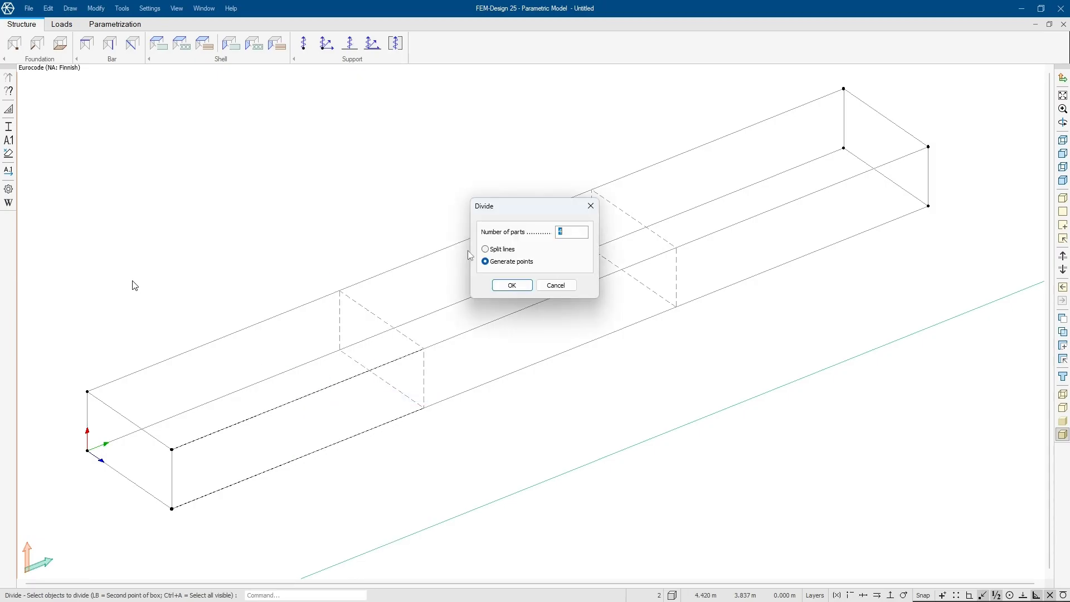
pyautogui.click(512, 285)
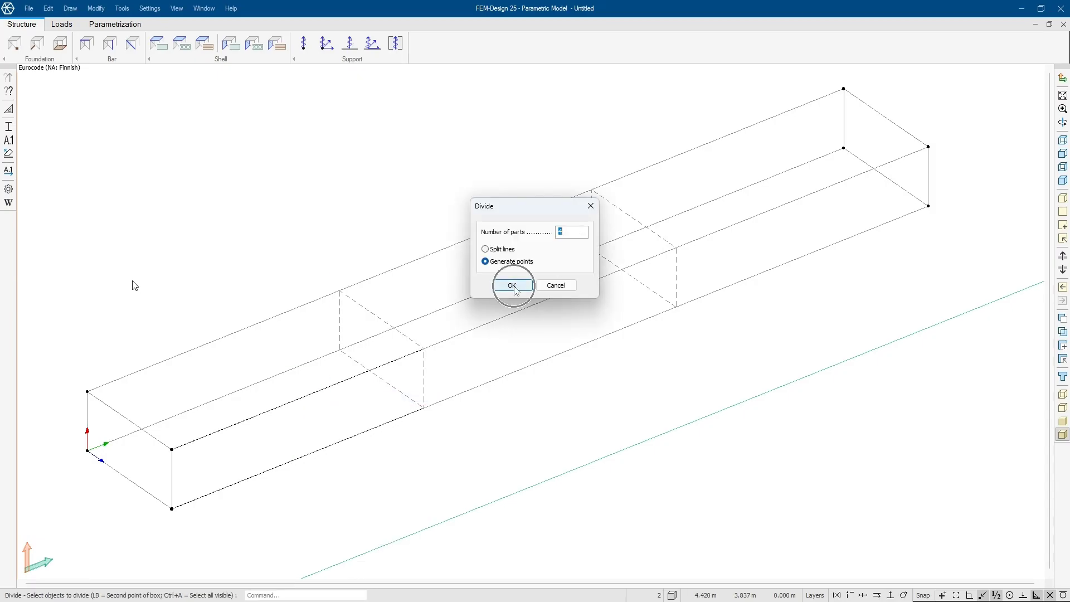
# Step: Draw a vertical beam at the first division point and zigzag diagonal beams between lower and upper division points on the bay's front face
pyautogui.click(86, 43)
pyautogui.click(235, 483)
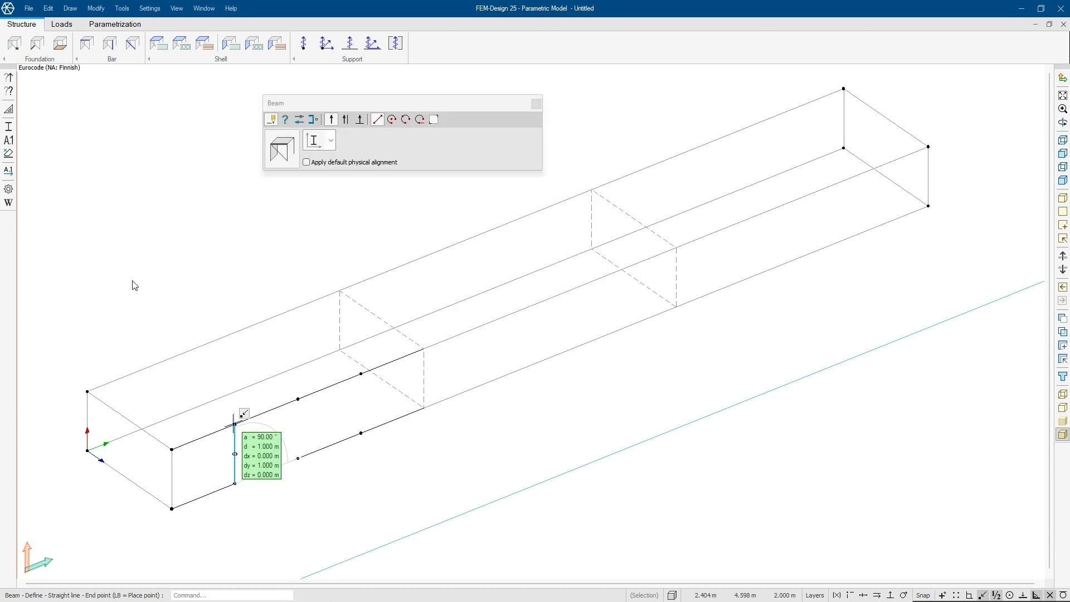
pyautogui.click(234, 425)
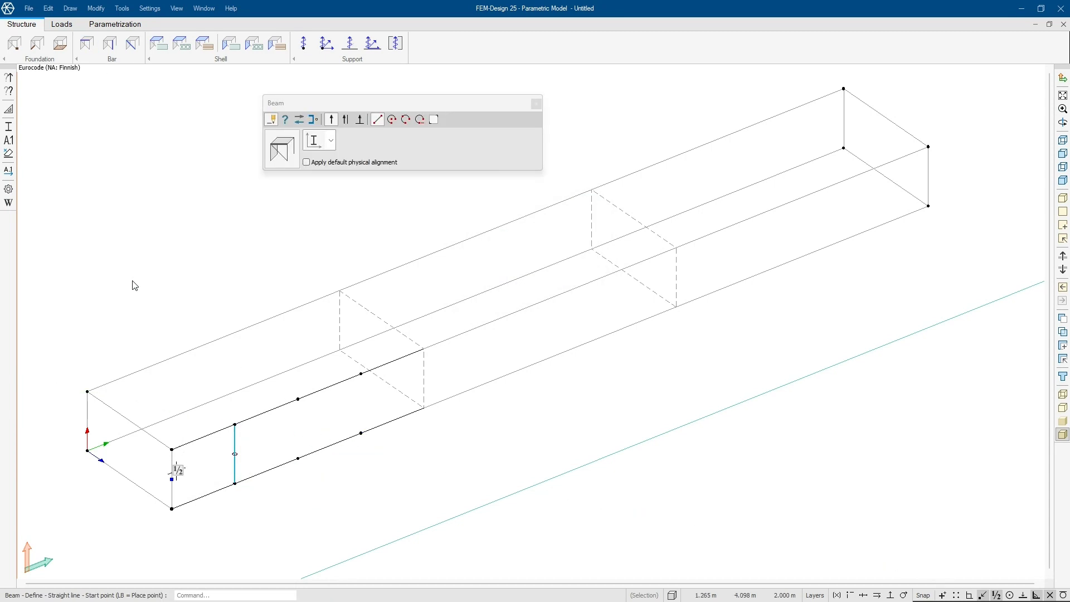
pyautogui.click(171, 507)
pyautogui.click(235, 424)
pyautogui.click(235, 425)
pyautogui.click(298, 458)
pyautogui.click(298, 458)
pyautogui.click(362, 373)
pyautogui.click(363, 372)
pyautogui.click(425, 408)
pyautogui.click(425, 408)
# Step: Draw beams along the bay's full upper and lower edges, plus a vertical beam at the middle division point
pyautogui.press('Escape')
pyautogui.click(172, 450)
pyautogui.click(424, 350)
pyautogui.click(172, 509)
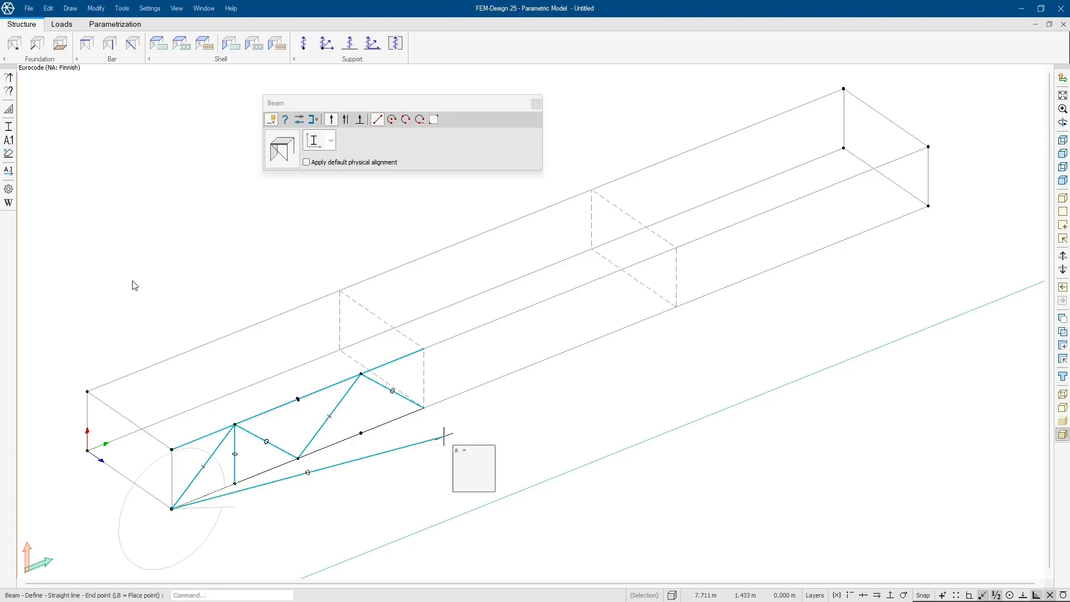
pyautogui.click(425, 408)
pyautogui.click(298, 458)
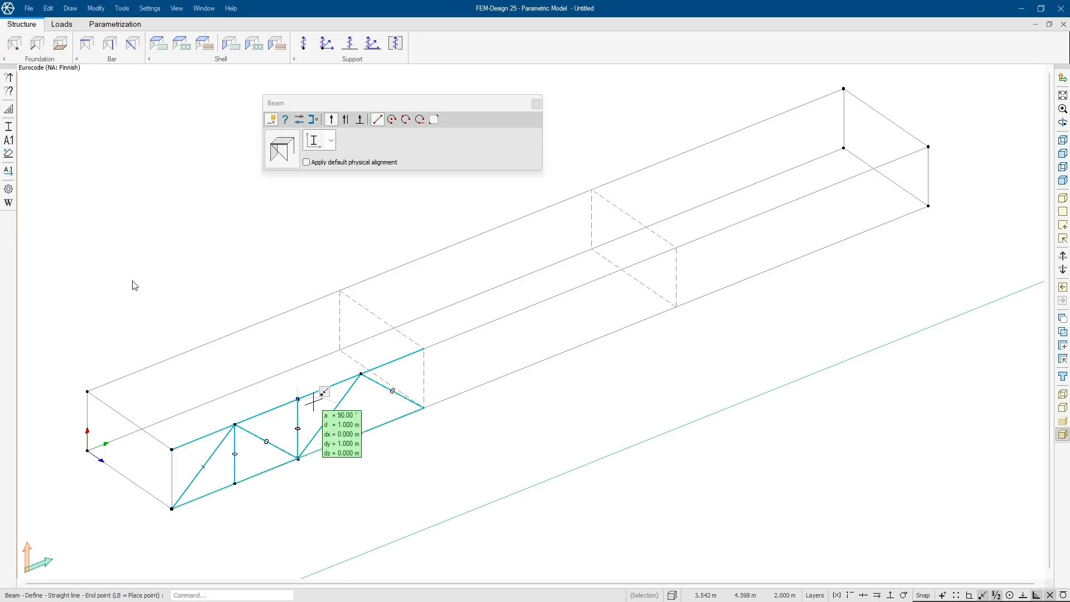
pyautogui.click(298, 399)
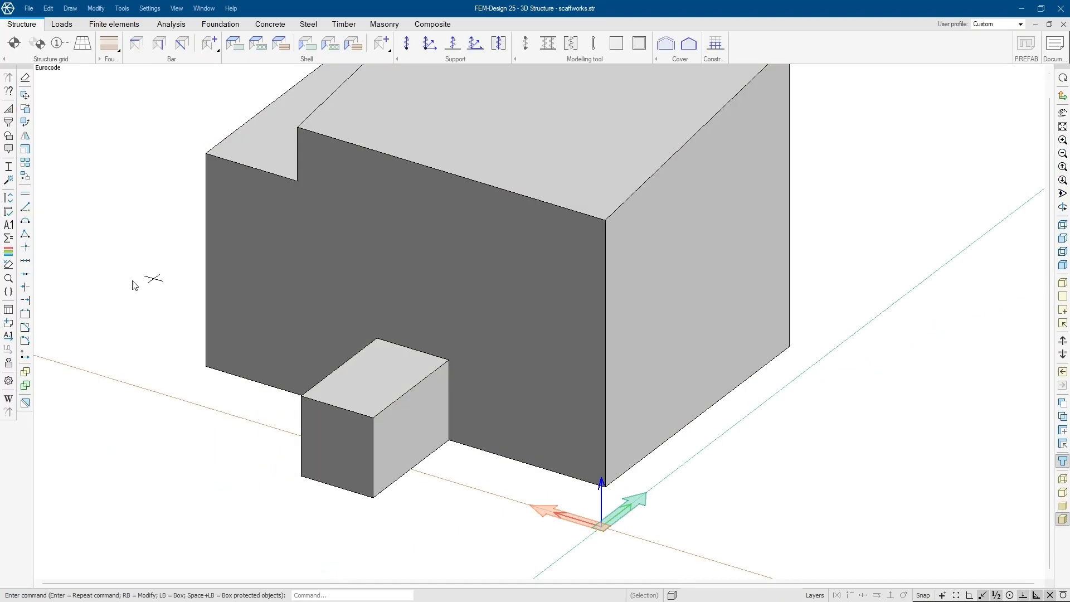
# Step: Start inserting a parametric model in the scaffworks structure and choose the Scaffolding tower template
pyautogui.click(8, 180)
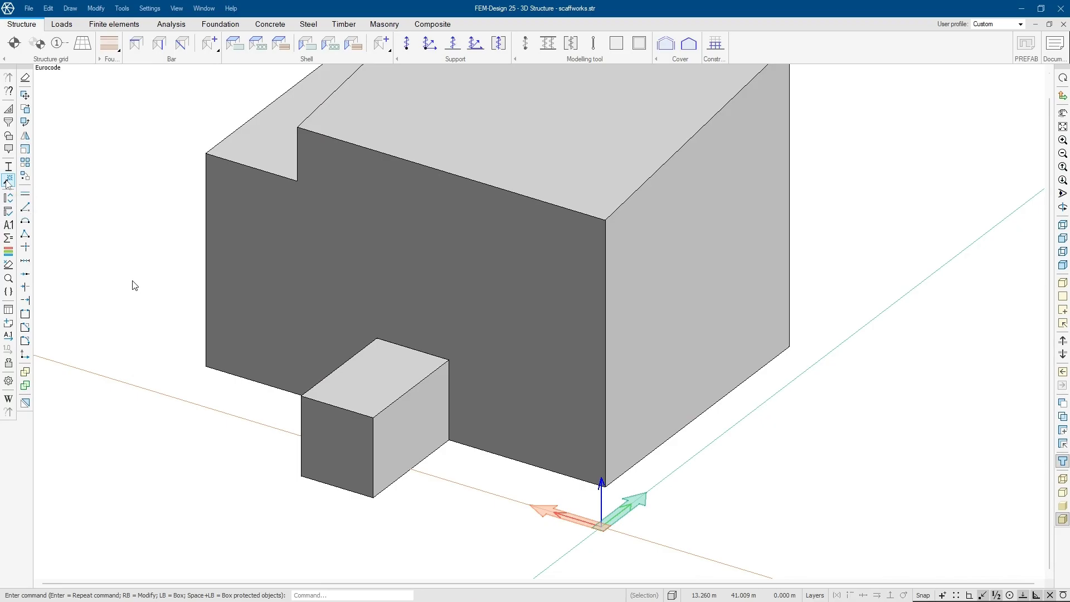
pyautogui.hscroll(5, 134, 285)
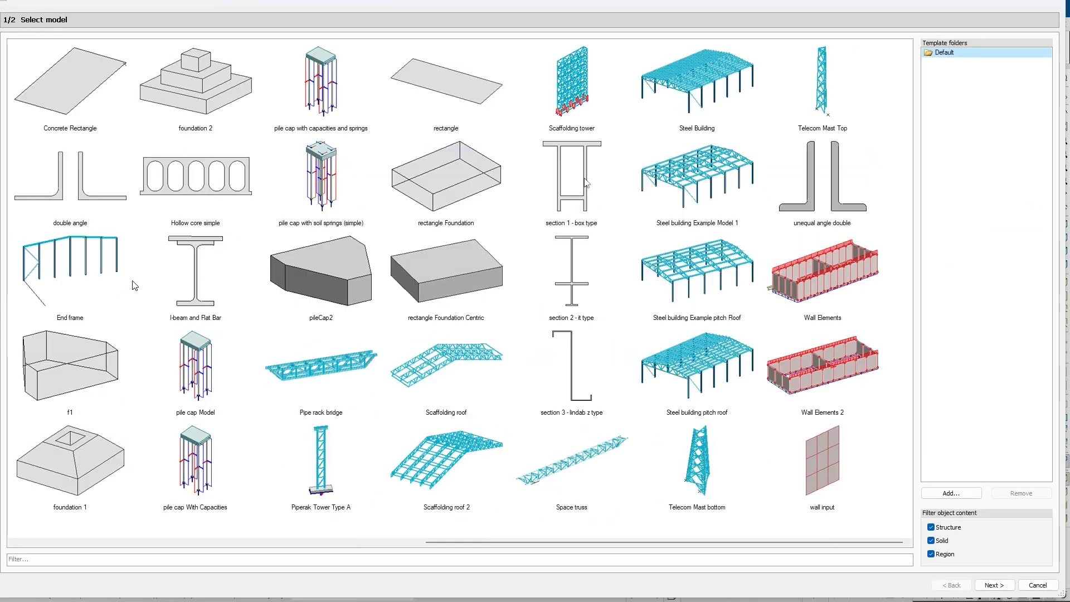
pyautogui.click(571, 78)
pyautogui.click(995, 585)
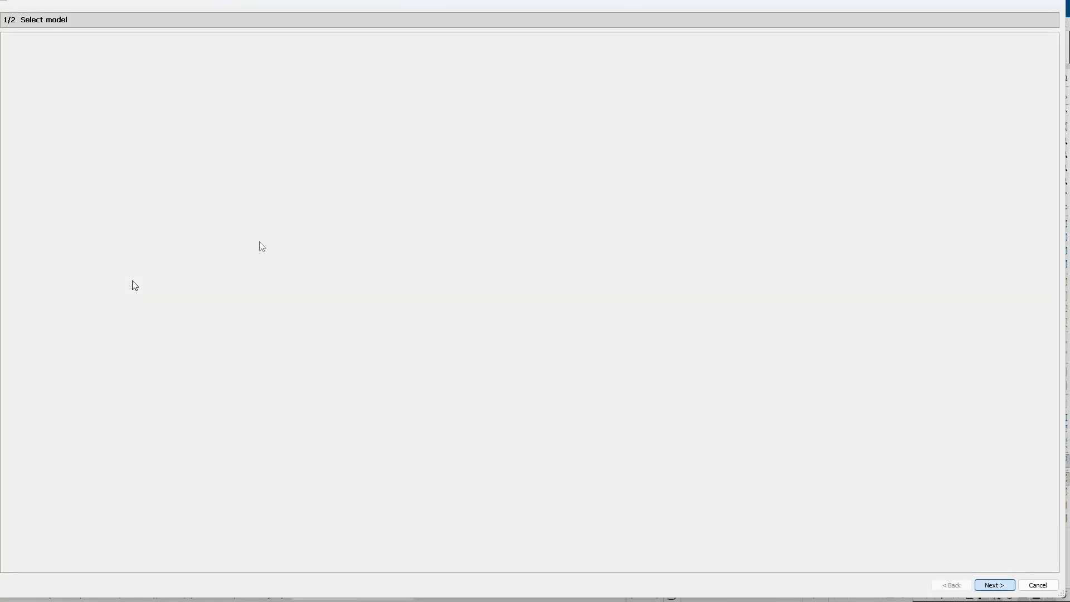
# Step: Set the scaffolding tower to 2 columns, 7 rows and 8 stories, and place it in front of the building's facade
pyautogui.click(132, 56)
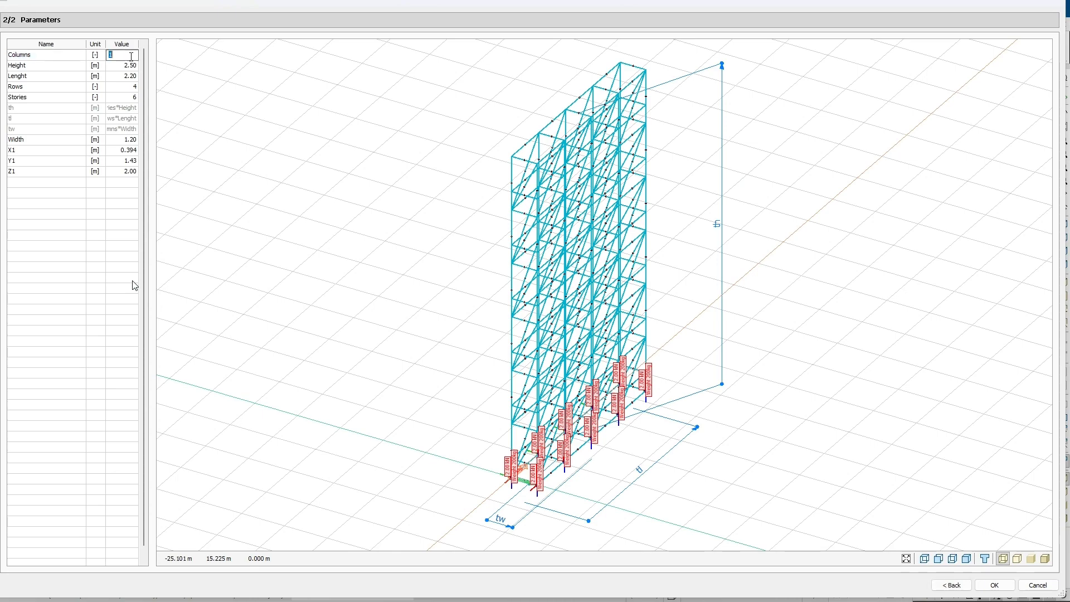
pyautogui.click(127, 86)
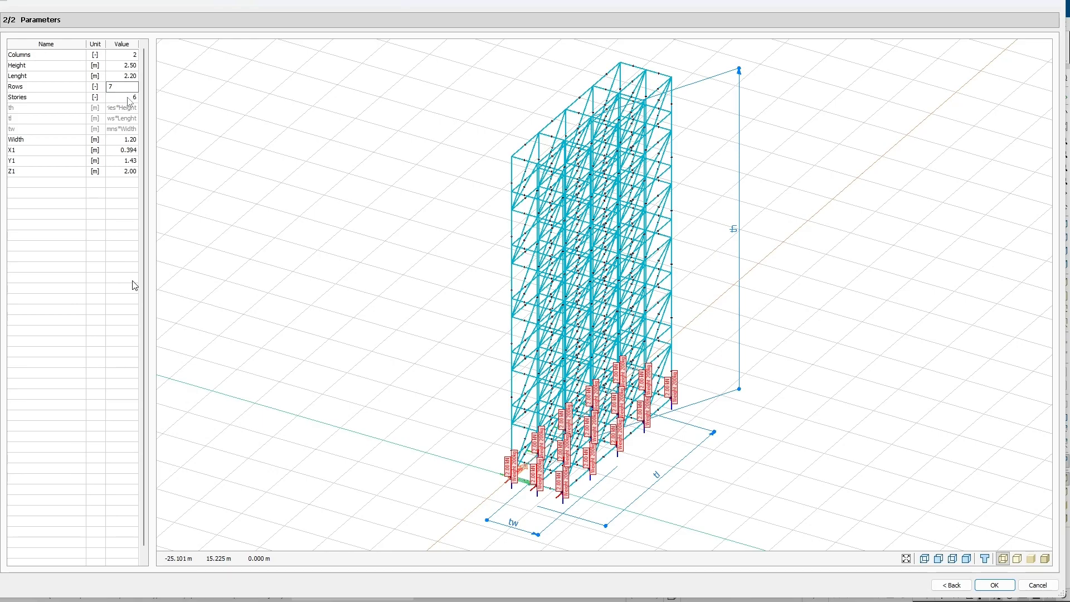
pyautogui.click(129, 98)
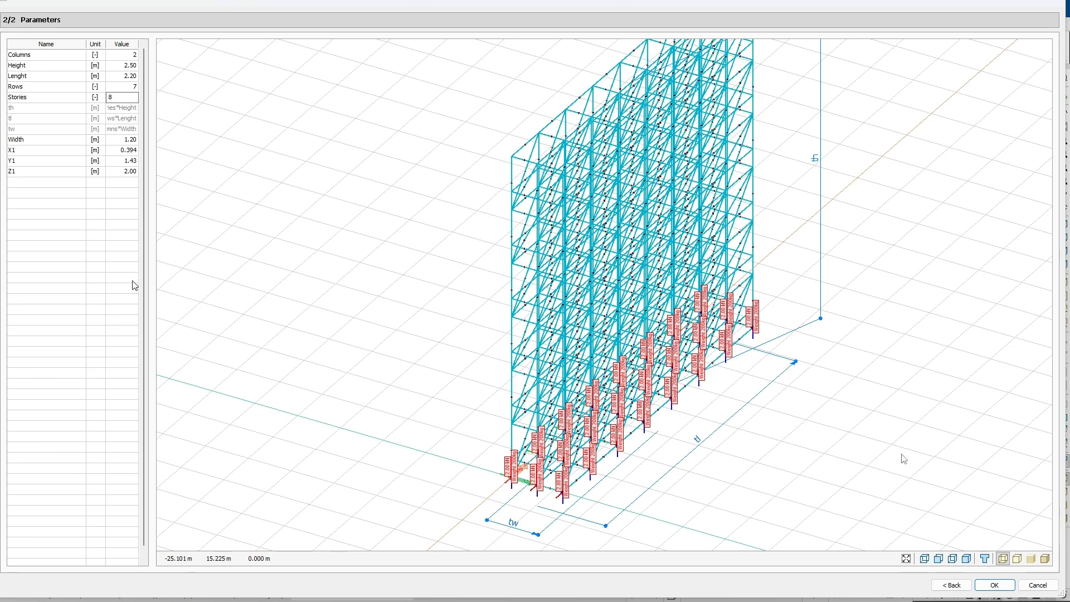
pyautogui.click(997, 589)
pyautogui.click(996, 589)
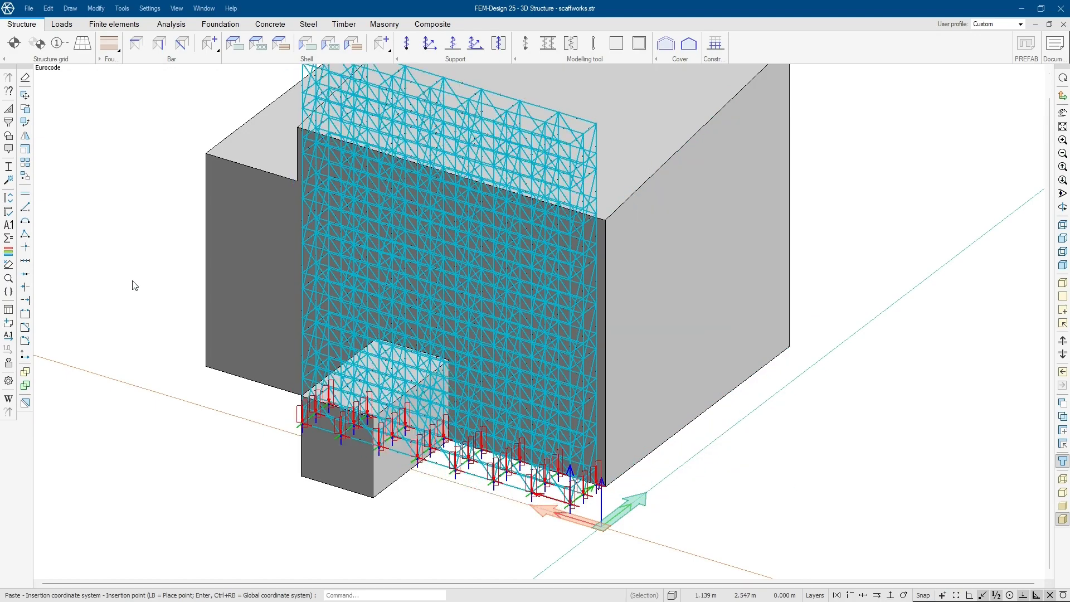
pyautogui.click(556, 508)
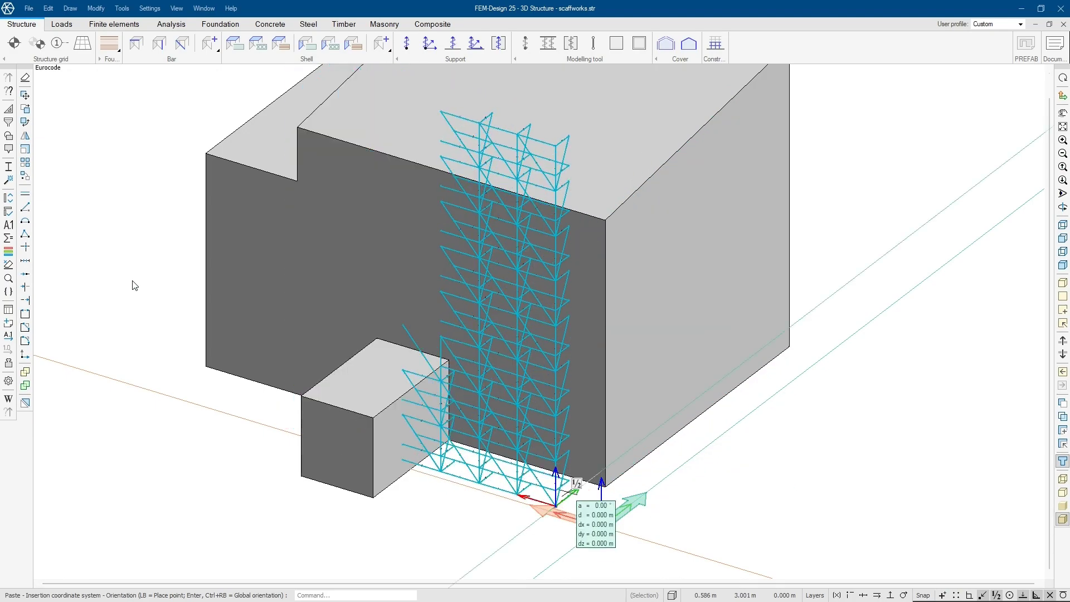
pyautogui.click(571, 492)
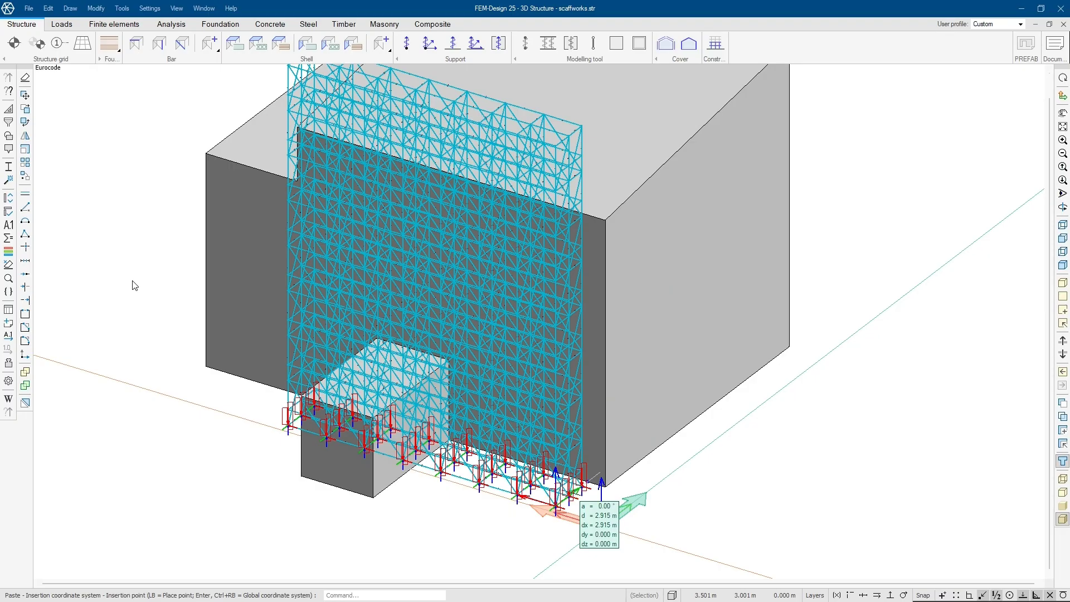
# Step: Erase the lower scaffold members and supports that collide with the small entrance block
pyautogui.moveTo(627, 436)
pyautogui.keyDown('shift'); pyautogui.mouseDown(button='middle')
pyautogui.moveTo(669, 422)
pyautogui.moveTo(738, 344)
pyautogui.moveTo(702, 353)
pyautogui.mouseUp(button='middle'); pyautogui.keyUp('shift')
pyautogui.rightClick(774, 195)
pyautogui.click(803, 201)
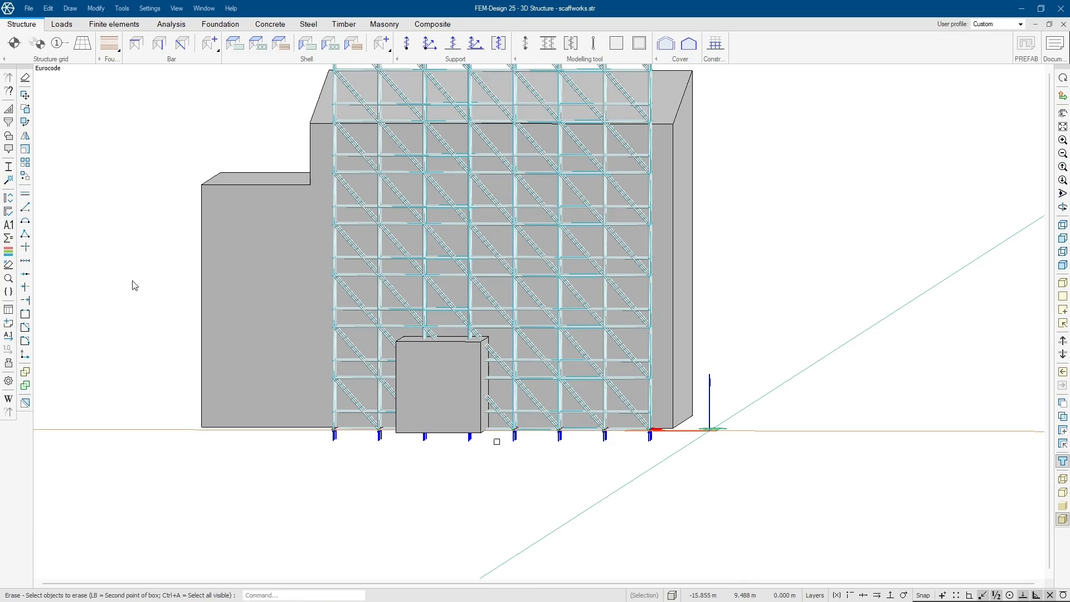
pyautogui.keyDown('shift'); pyautogui.moveTo(449, 387); pyautogui.dragTo(424, 433, button='middle'); pyautogui.keyUp('shift')
# Step: Change the section of the horizontal scaffold beams directly above the entrance block to steel IPE 360
pyautogui.click(136, 43)
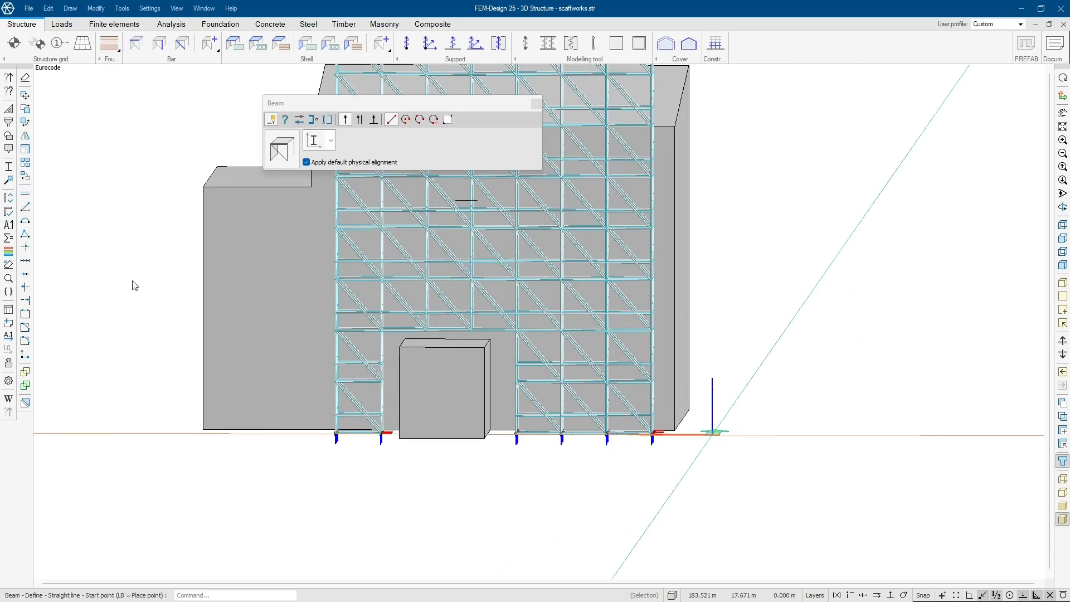
pyautogui.click(285, 120)
pyautogui.click(374, 323)
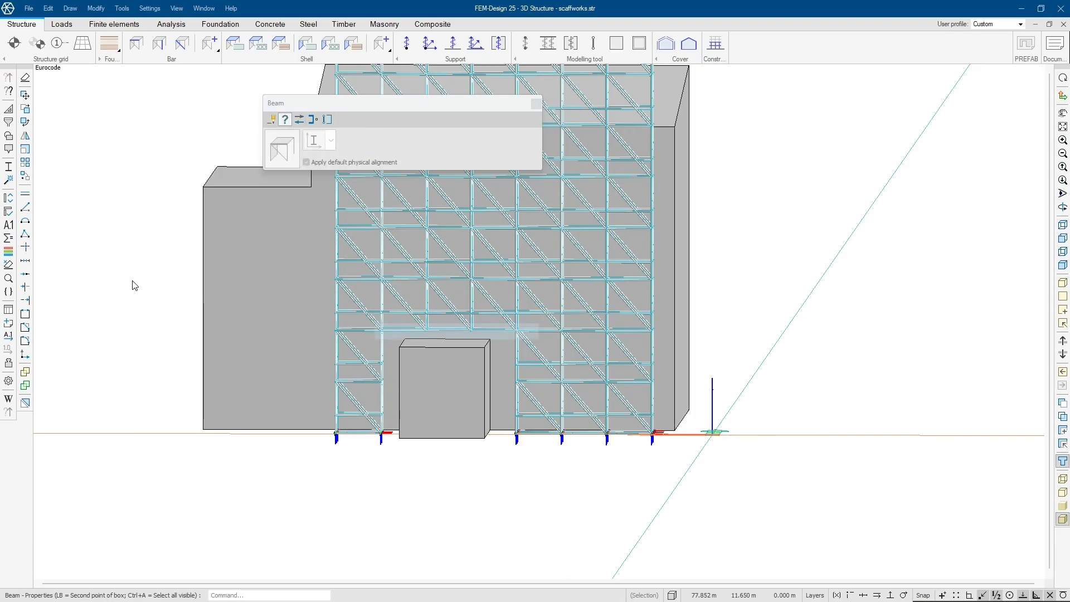
pyautogui.click(456, 116)
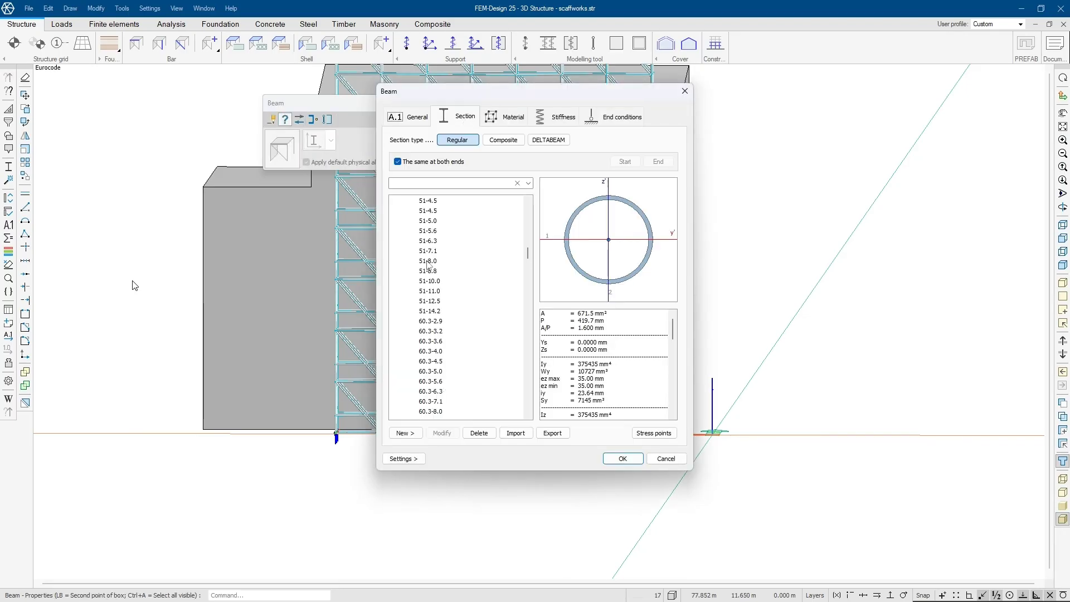
pyautogui.click(405, 240)
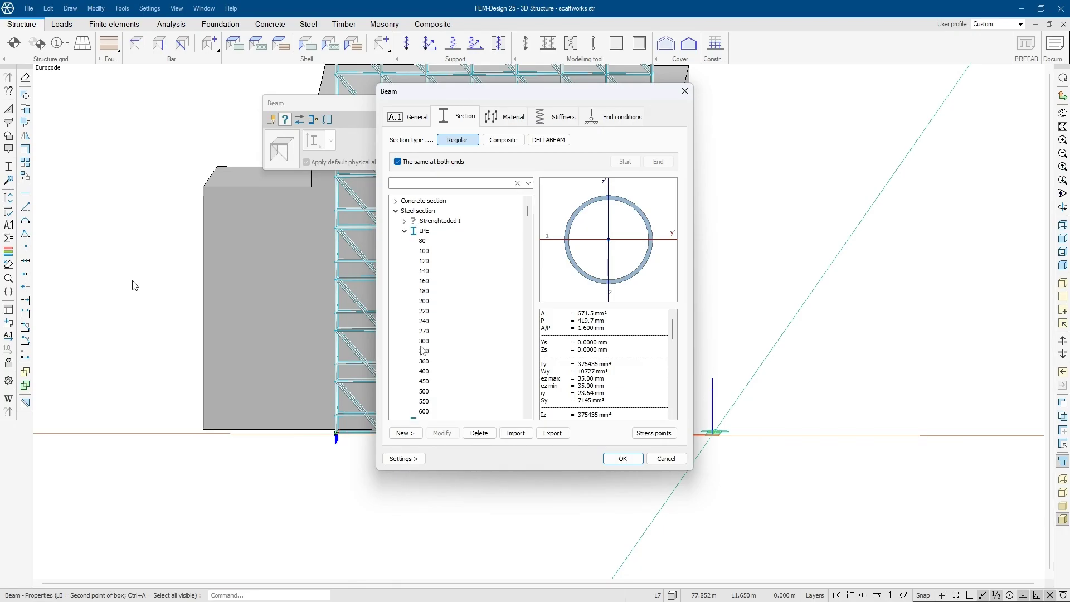
pyautogui.click(422, 362)
pyautogui.click(622, 458)
pyautogui.press('Escape')
# Step: Erase the outer column's members in the upper storeys of the scaffold
pyautogui.moveTo(745, 311); pyautogui.dragTo(480, 310, button='middle')
pyautogui.moveTo(484, 114); pyautogui.dragTo(538, 344, button='middle')
pyautogui.moveTo(545, 405); pyautogui.dragTo(537, 387, button='middle')
pyautogui.rightClick(540, 275)
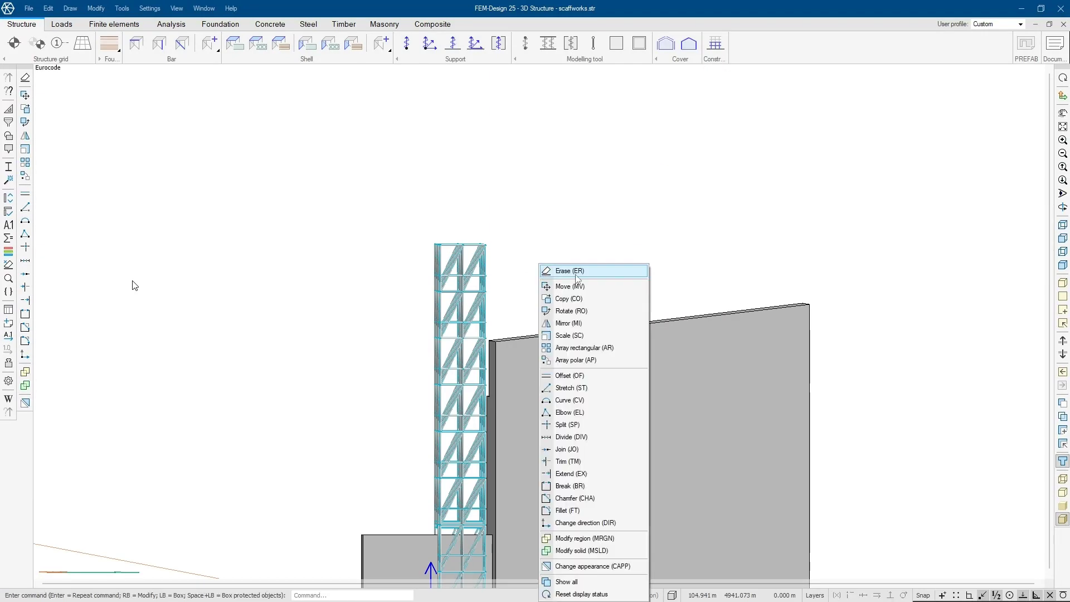
pyautogui.click(549, 269)
pyautogui.moveTo(506, 278); pyautogui.dragTo(397, 224)
pyautogui.moveTo(444, 301); pyautogui.dragTo(413, 260)
pyautogui.moveTo(454, 301)
pyautogui.mouseDown()
pyautogui.moveTo(398, 333)
pyautogui.moveTo(392, 310)
pyautogui.mouseUp()
pyautogui.moveTo(353, 316); pyautogui.dragTo(361, 315, button='middle')
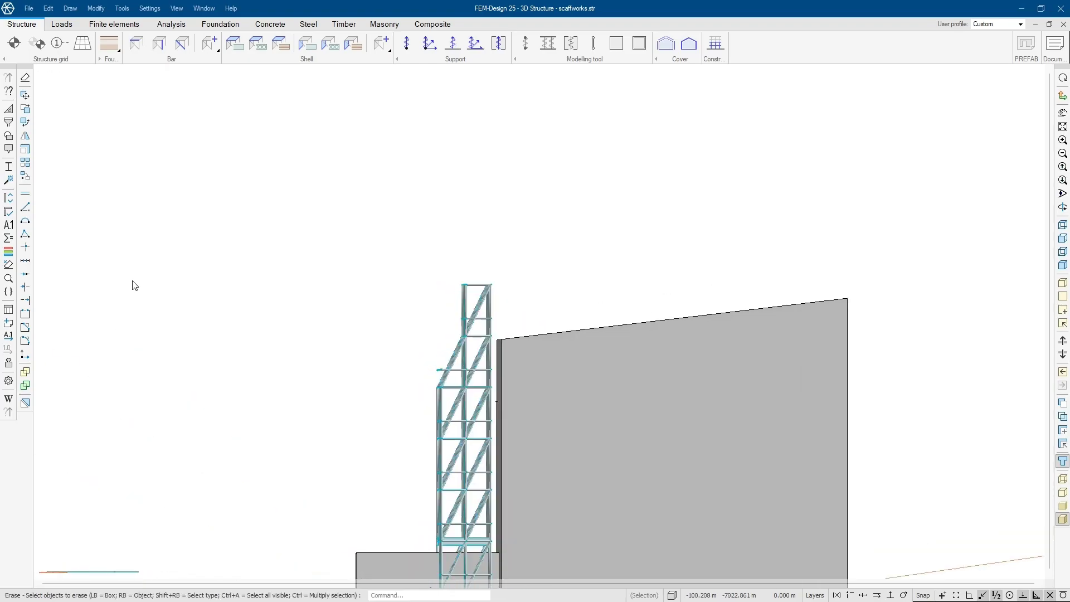
# Step: Erase the leftover horizontal beams that protrude past the sloping diagonals at the scaffold's outer side
pyautogui.scroll(5, 437, 361)
pyautogui.moveTo(470, 414)
pyautogui.mouseDown()
pyautogui.moveTo(444, 375)
pyautogui.moveTo(418, 365)
pyautogui.mouseUp()
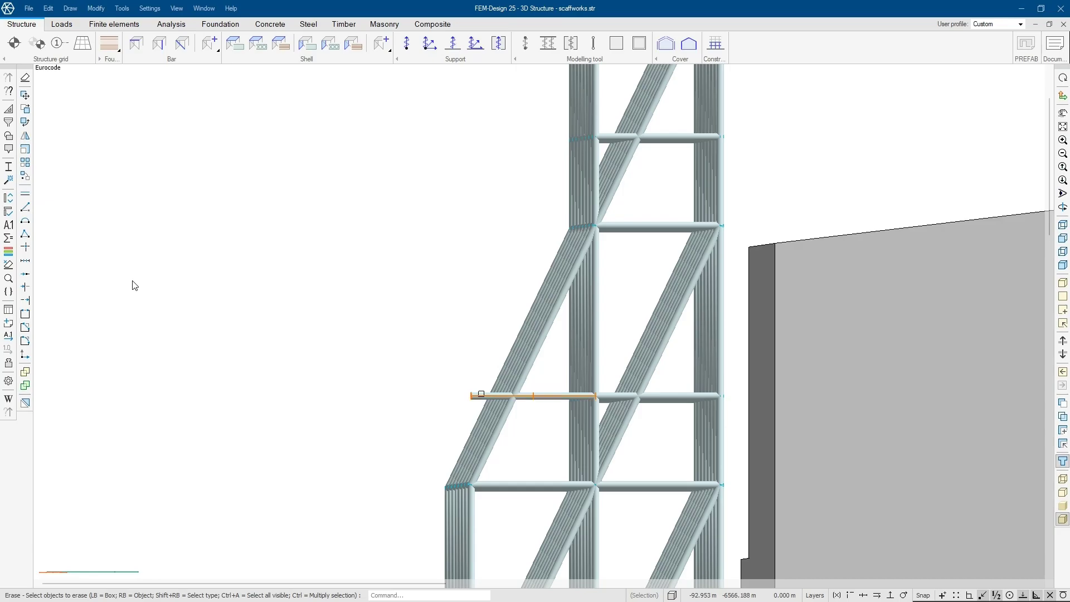
pyautogui.rightClick(480, 393)
pyautogui.scroll(-5, 422, 328)
pyautogui.moveTo(421, 326); pyautogui.dragTo(420, 300, button='middle')
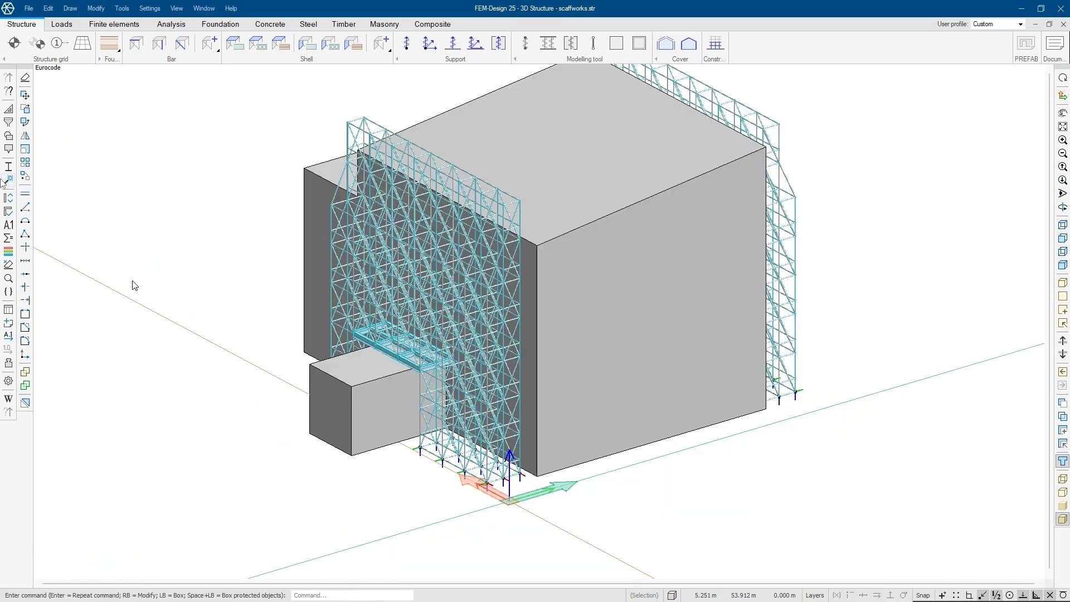
# Step: Start inserting another parametric model and choose the Scaffolding roof 2 template
pyautogui.click(9, 180)
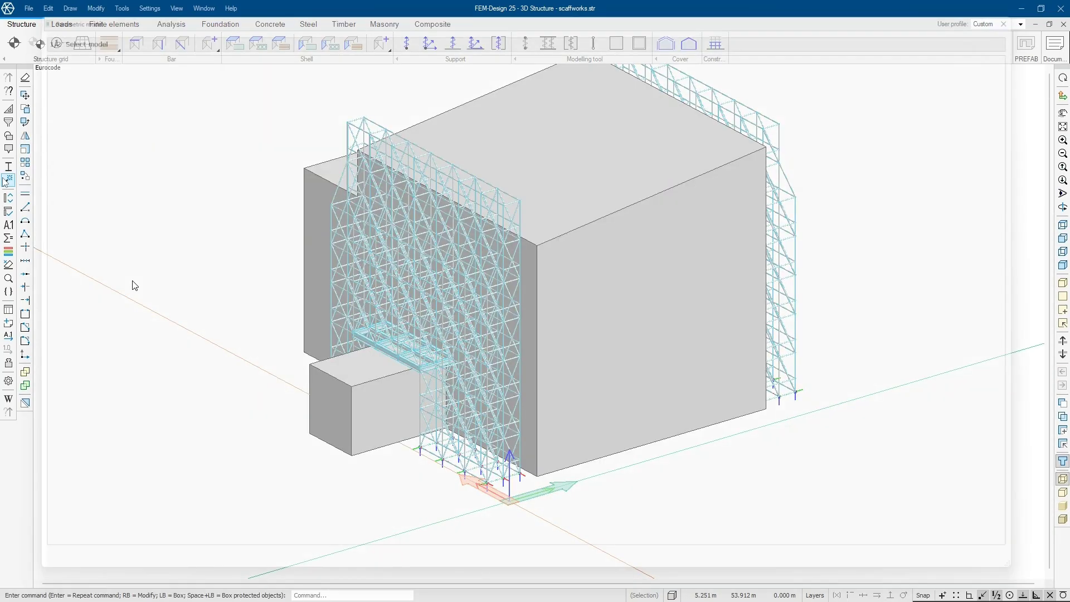
pyautogui.scroll(-5, 638, 294)
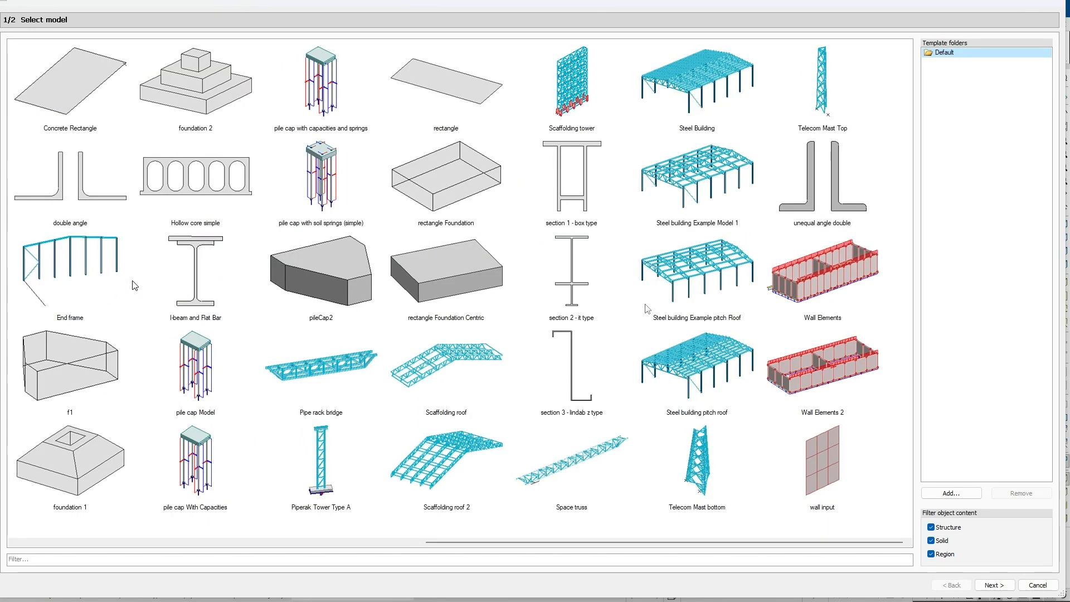
pyautogui.click(478, 460)
pyautogui.click(994, 584)
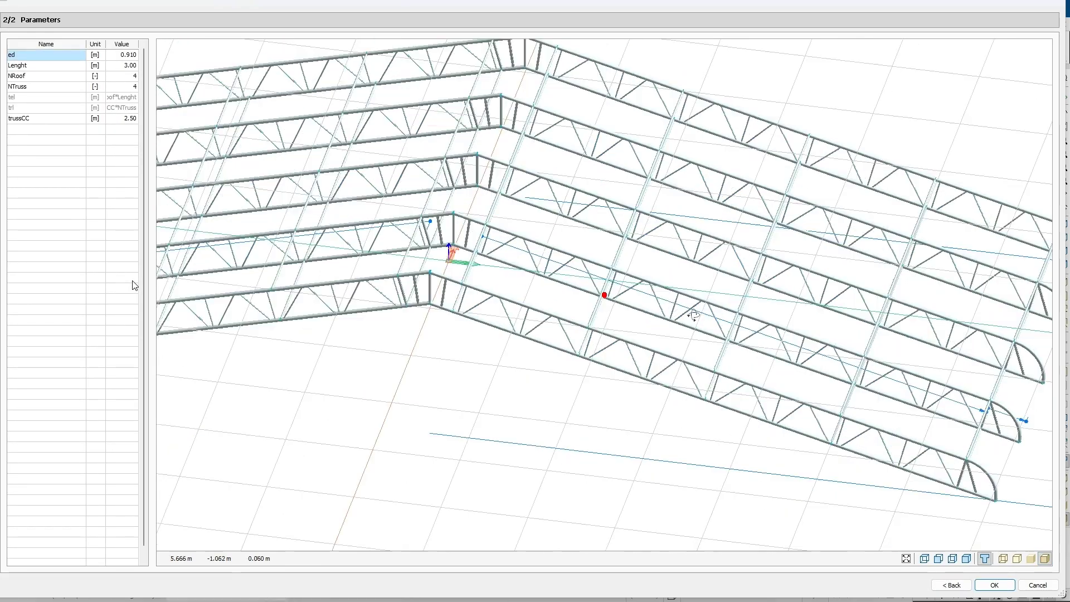
# Step: Set the scaffolding roof's NRoof to 3, NTruss to 7 and trussCC to 2.2 m, and accept the parameters
pyautogui.click(130, 76)
pyautogui.write('3')
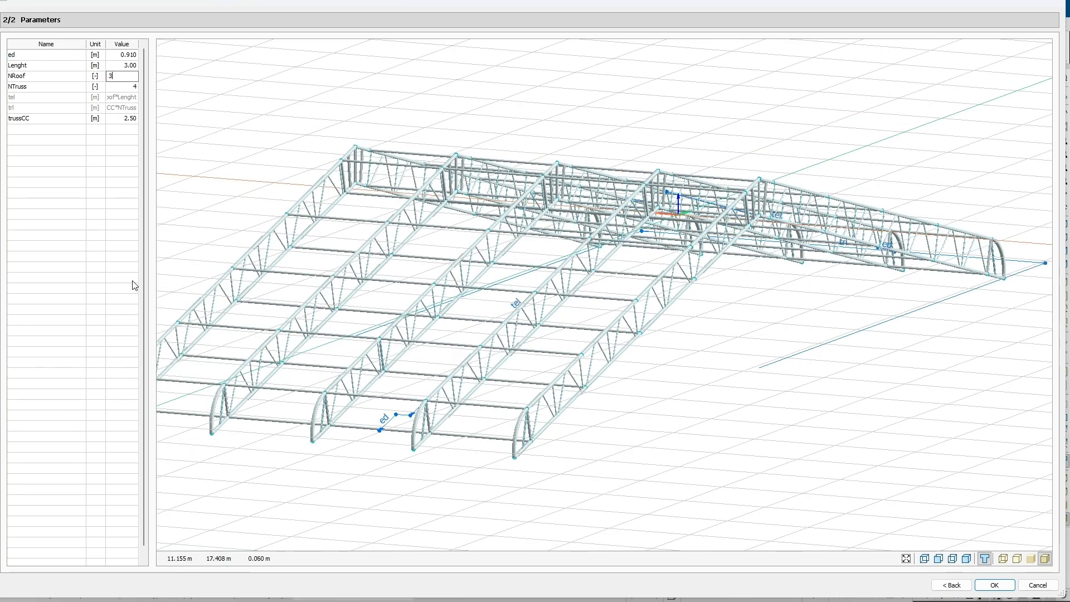
pyautogui.press('Return')
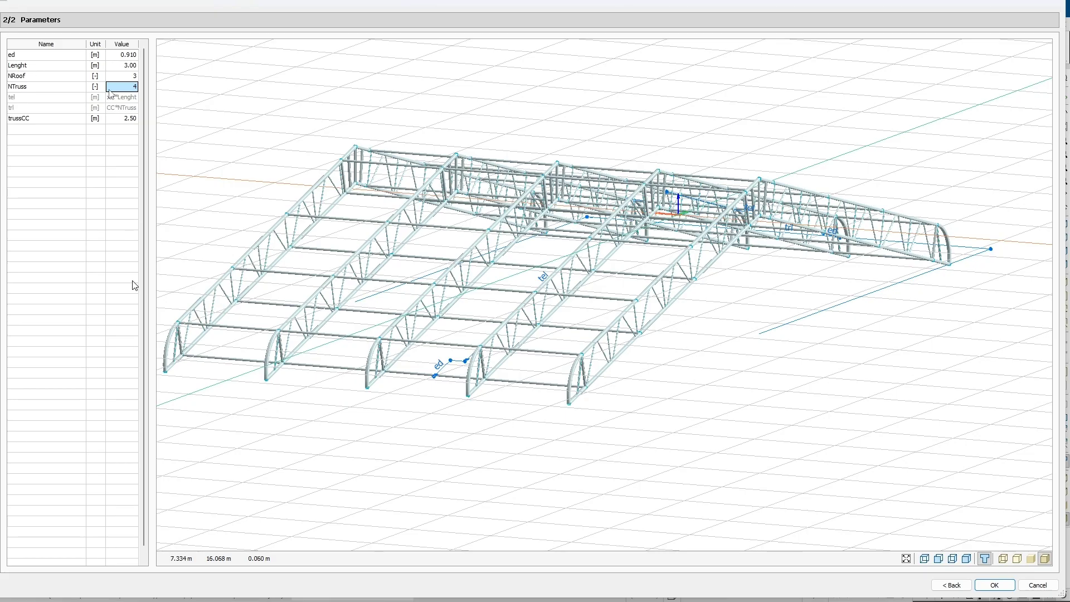
pyautogui.click(125, 87)
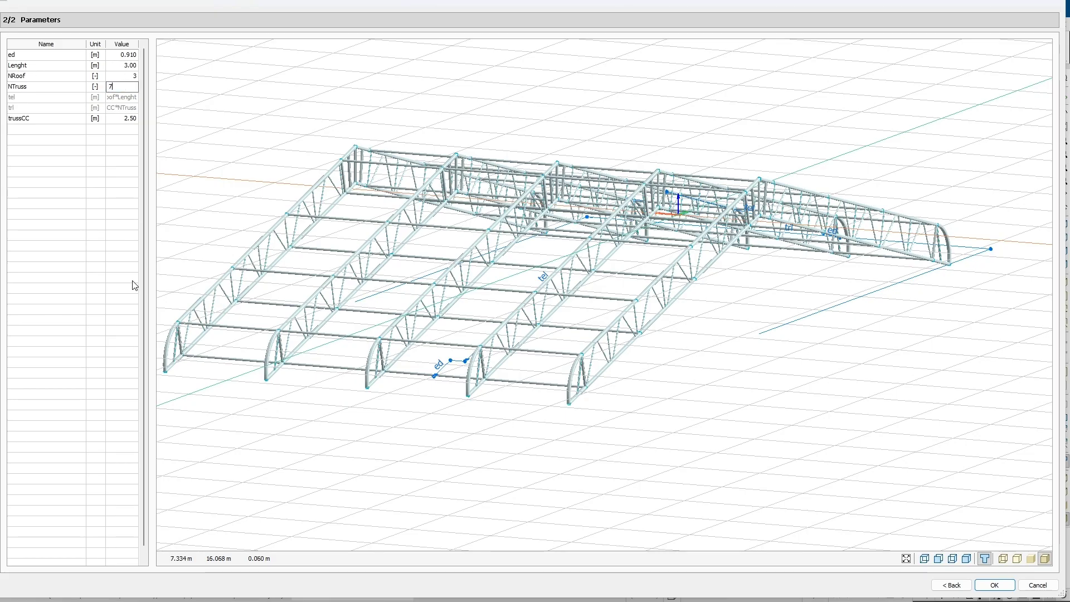
pyautogui.press('Return')
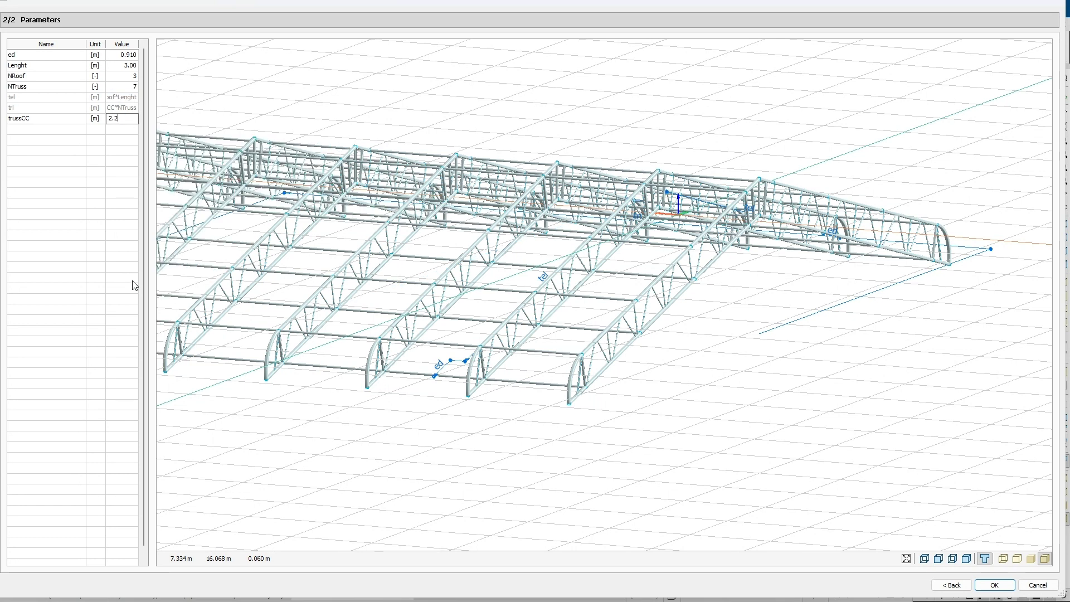
pyautogui.write('2.2')
pyautogui.press('Return')
pyautogui.press('Return')
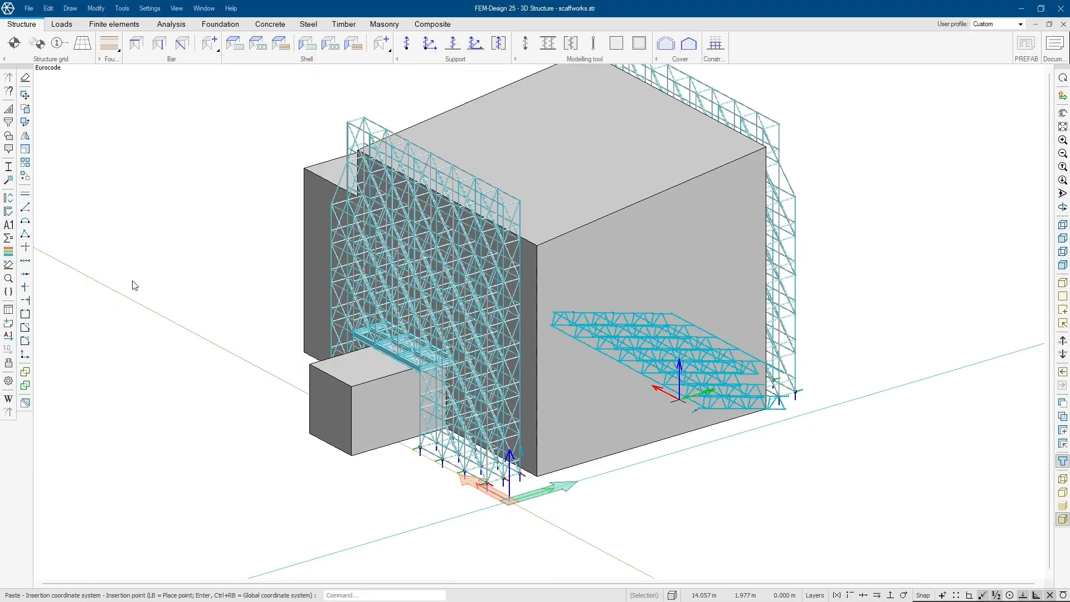
# Step: Place the scaffolding roof on the ground beside the building with its orientation along the global X axis
pyautogui.click(873, 500)
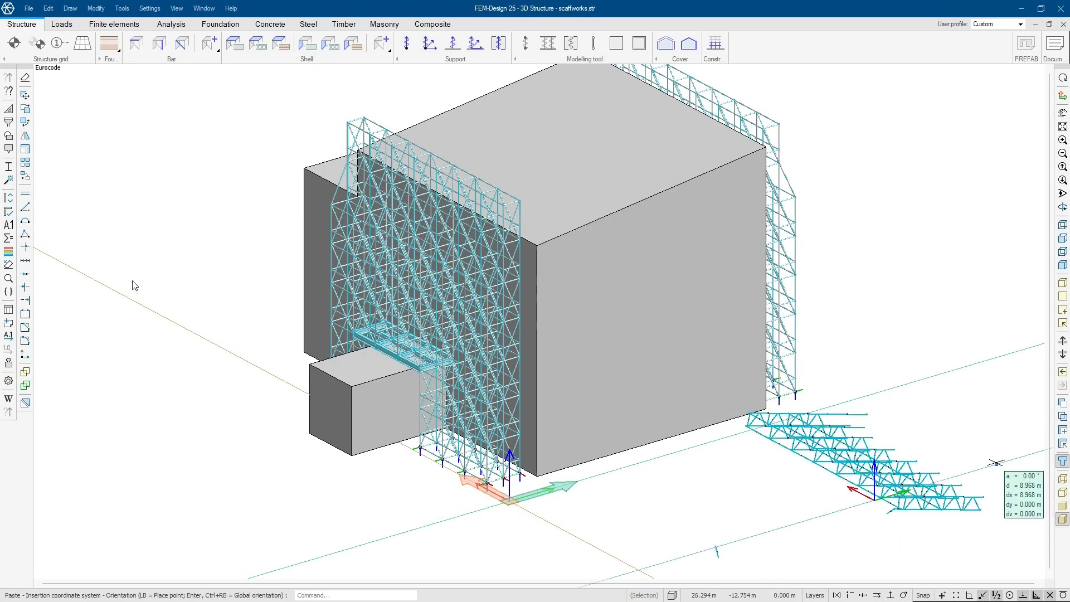
pyautogui.click(997, 451)
pyautogui.click(668, 350)
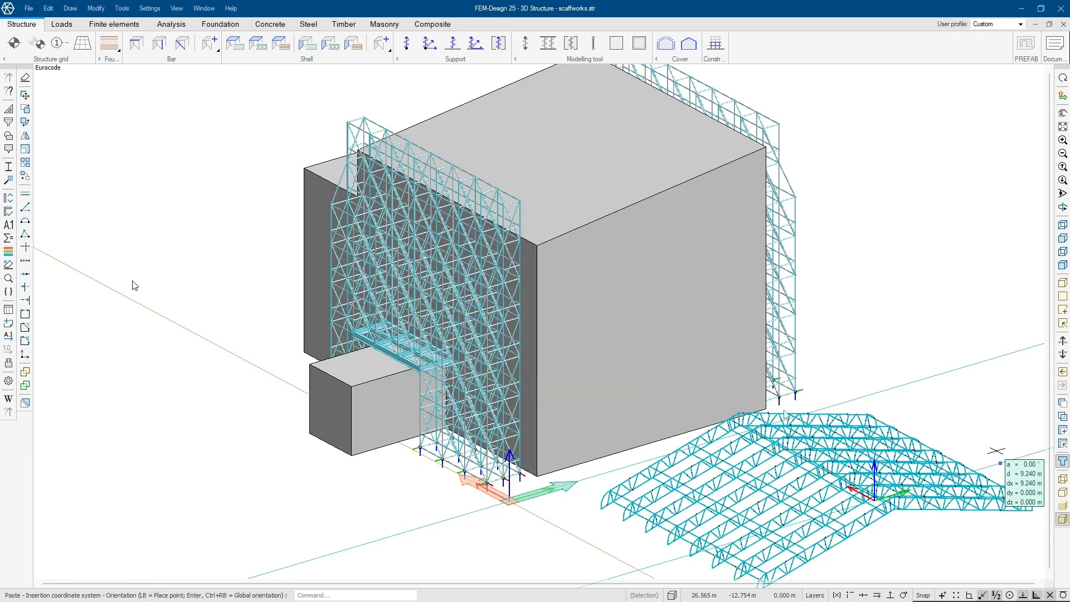
pyautogui.moveTo(809, 466); pyautogui.dragTo(812, 468, button='middle')
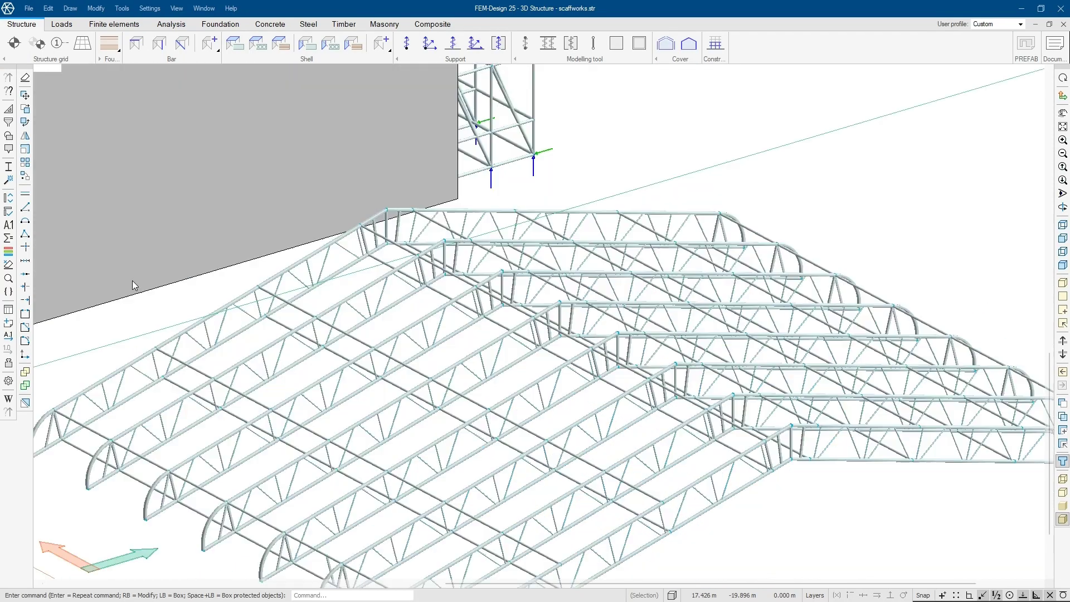
pyautogui.scroll(1, 580, 401)
pyautogui.moveTo(580, 401); pyautogui.dragTo(668, 339, button='middle')
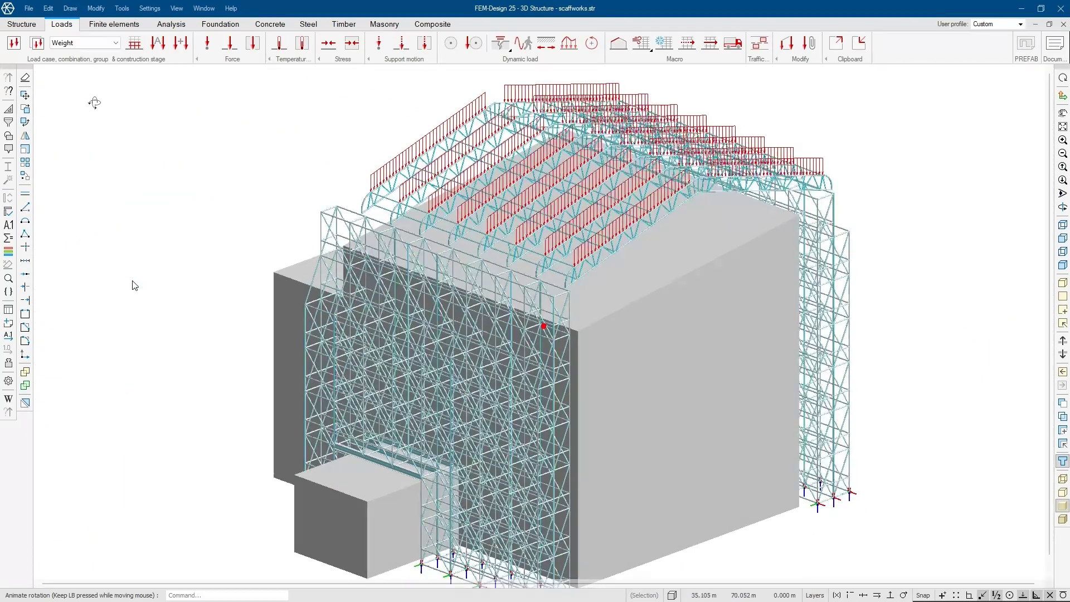
pyautogui.moveTo(94, 102); pyautogui.dragTo(354, 128)
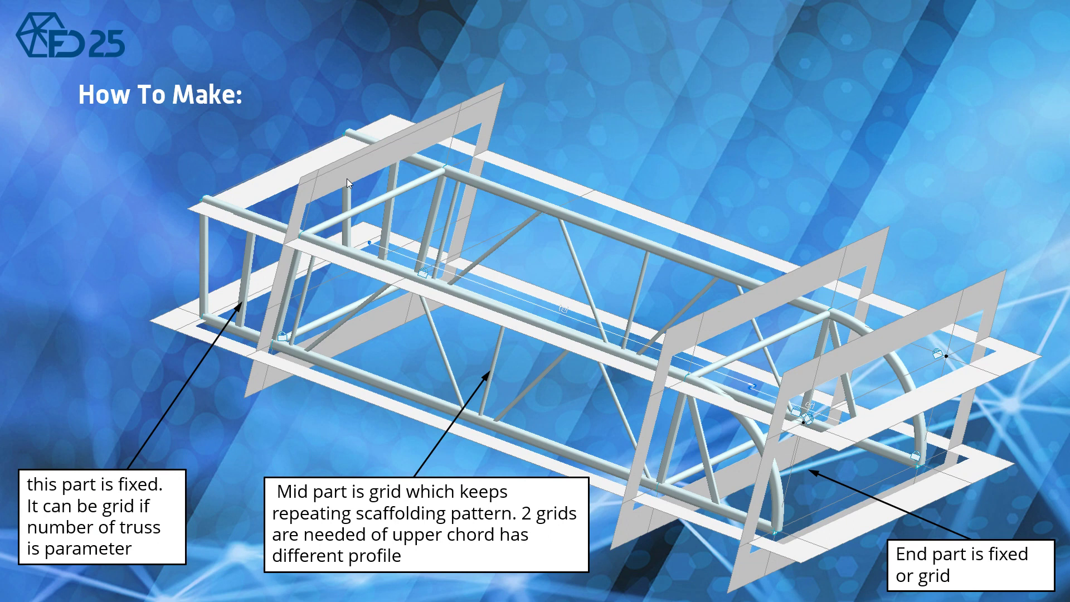
pyautogui.press('Right')
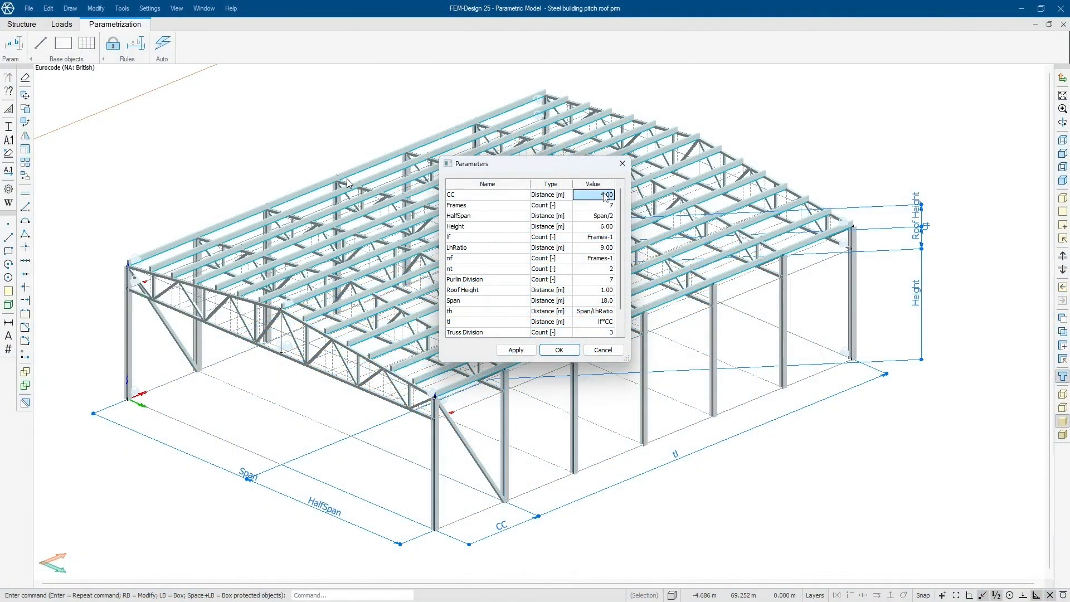
# Step: Set the steel building's CC to 3 m and Frames to 5, applying each parameter change to the model
pyautogui.write('3')
pyautogui.press('Return')
pyautogui.click(516, 350)
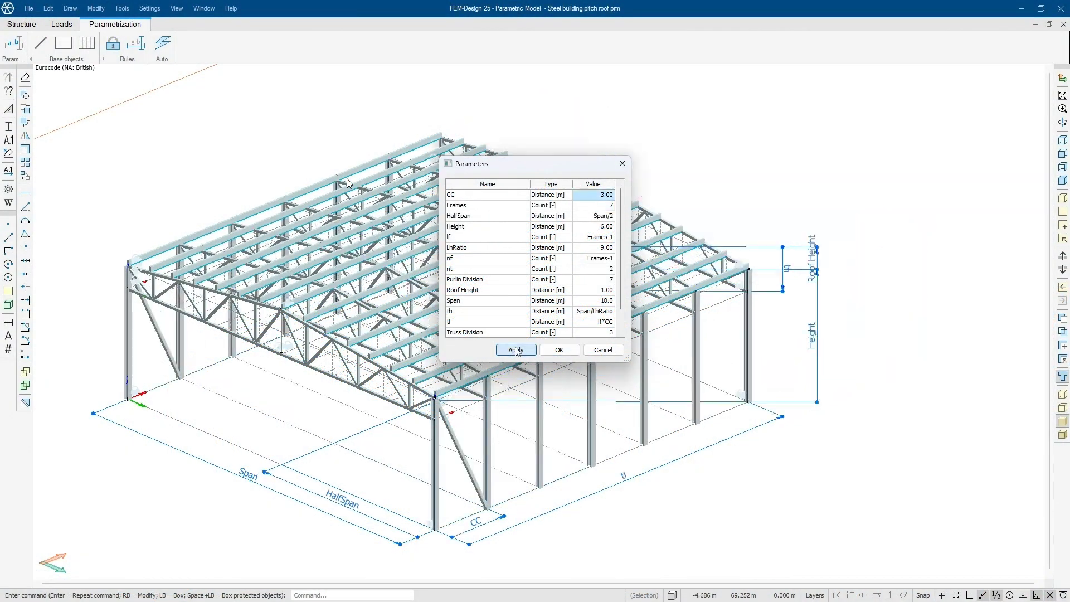
pyautogui.click(601, 206)
pyautogui.write('5')
pyautogui.press('Return')
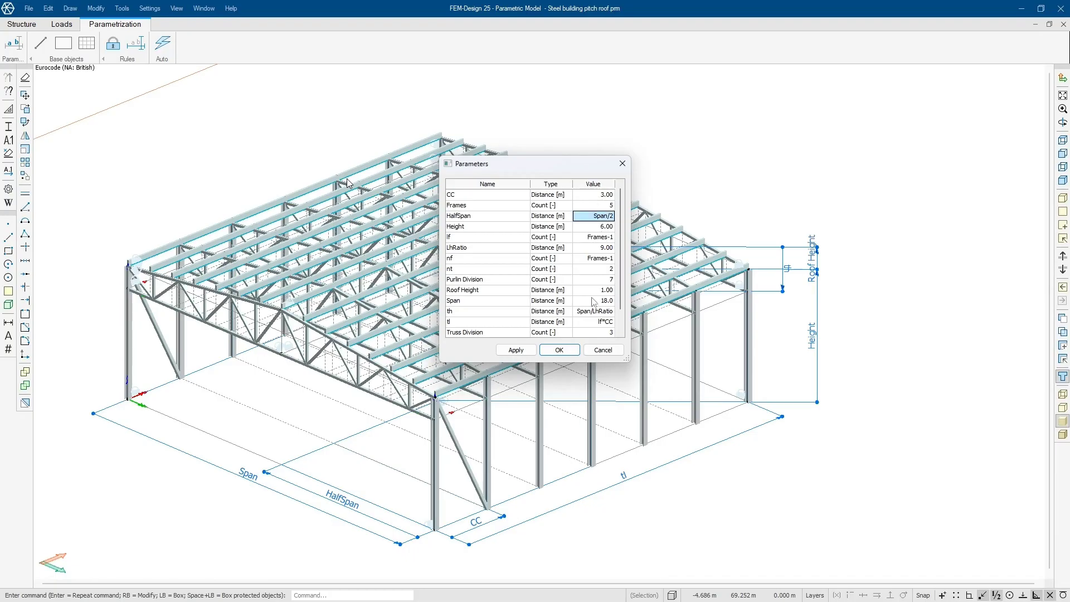
pyautogui.click(516, 350)
# Step: Set the LhRatio parameter to 7 m and apply it to the pitched roof trusses
pyautogui.click(604, 250)
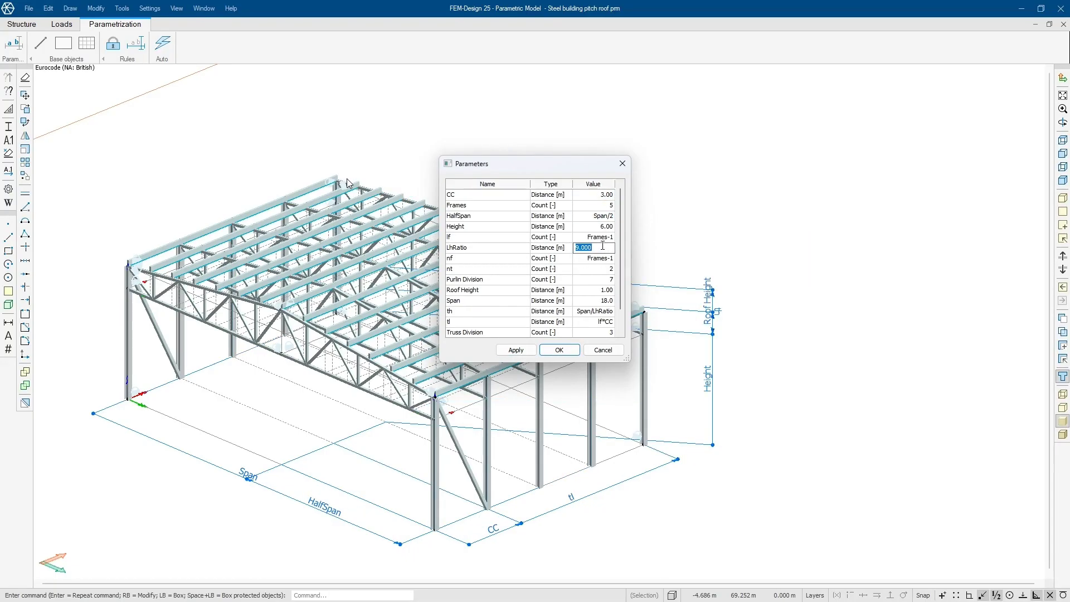
pyautogui.press('Return')
pyautogui.click(517, 351)
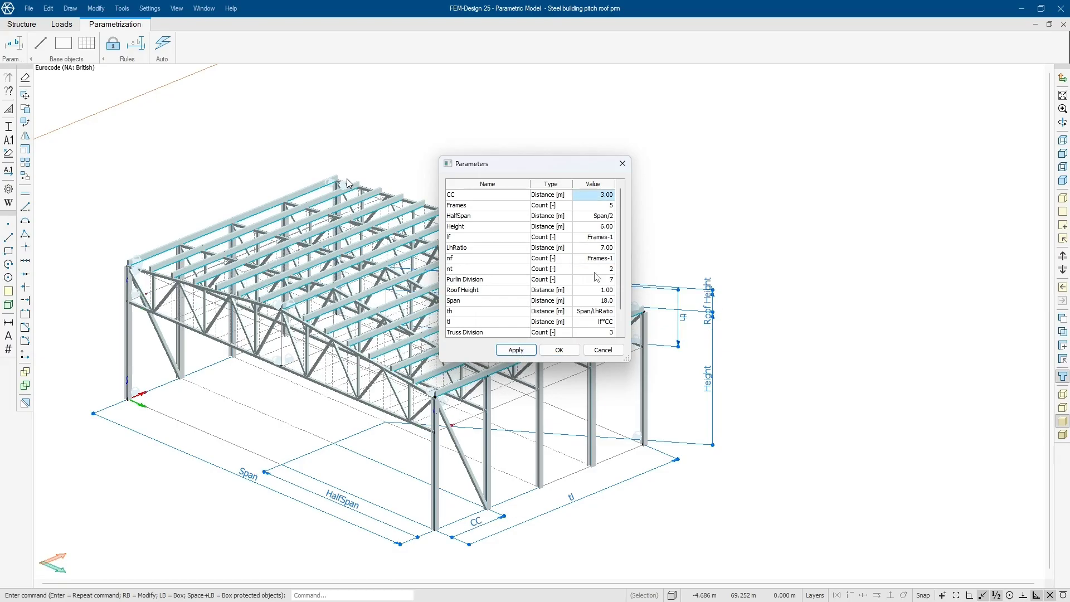
# Step: Try a different Purlin Division on the roof and return the parameter to 7
pyautogui.click(603, 250)
pyautogui.click(602, 271)
pyautogui.click(602, 284)
pyautogui.click(517, 350)
pyautogui.click(601, 282)
pyautogui.press('Return')
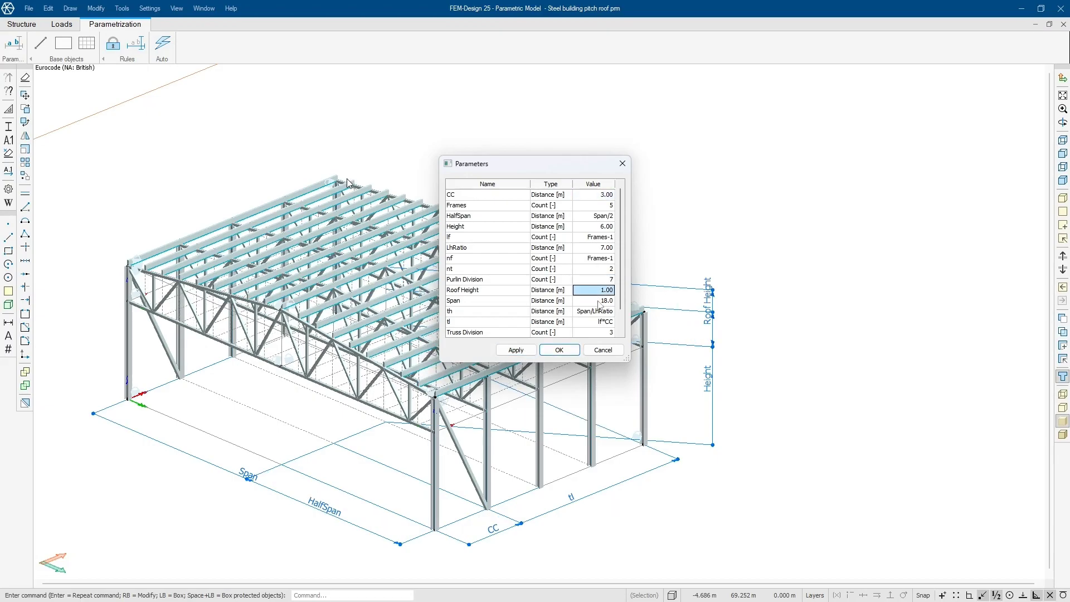
# Step: Change the Truss Division count and apply the parameters to the building model
pyautogui.click(516, 351)
pyautogui.click(600, 333)
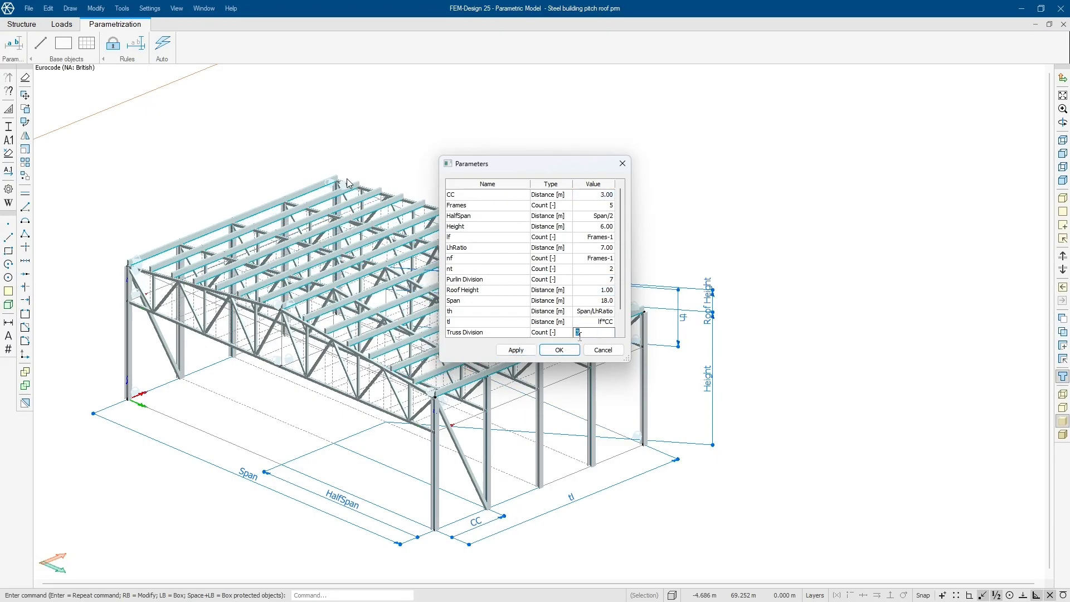
pyautogui.click(516, 353)
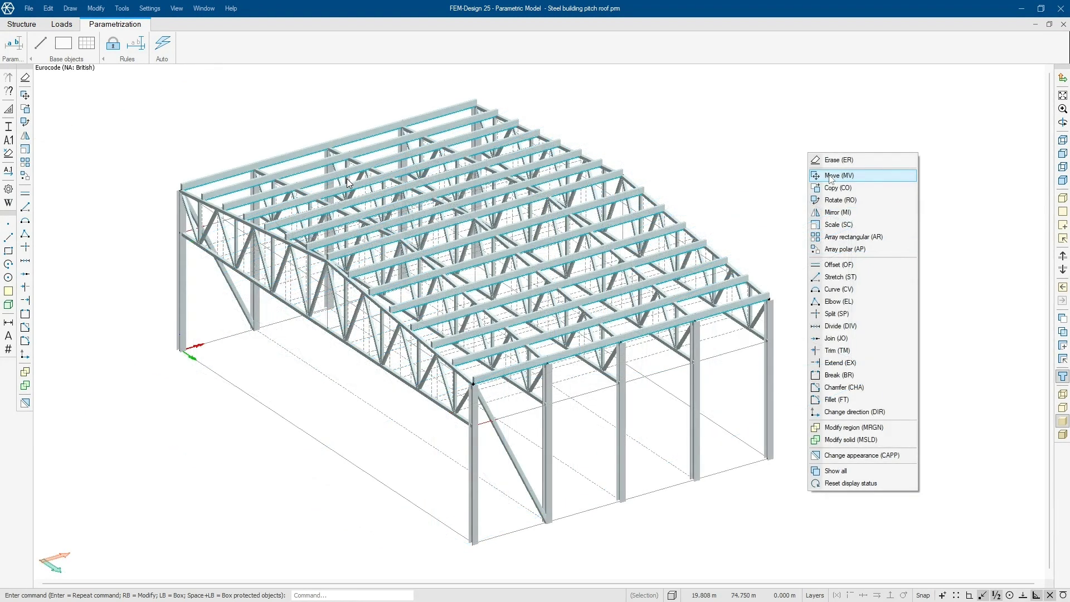
# Step: Move the column grid out of the steel building to the empty area beside it
pyautogui.click(836, 175)
pyautogui.rightClick(550, 413)
pyautogui.click(554, 435)
pyautogui.scroll(-3, 555, 434)
pyautogui.click(803, 444)
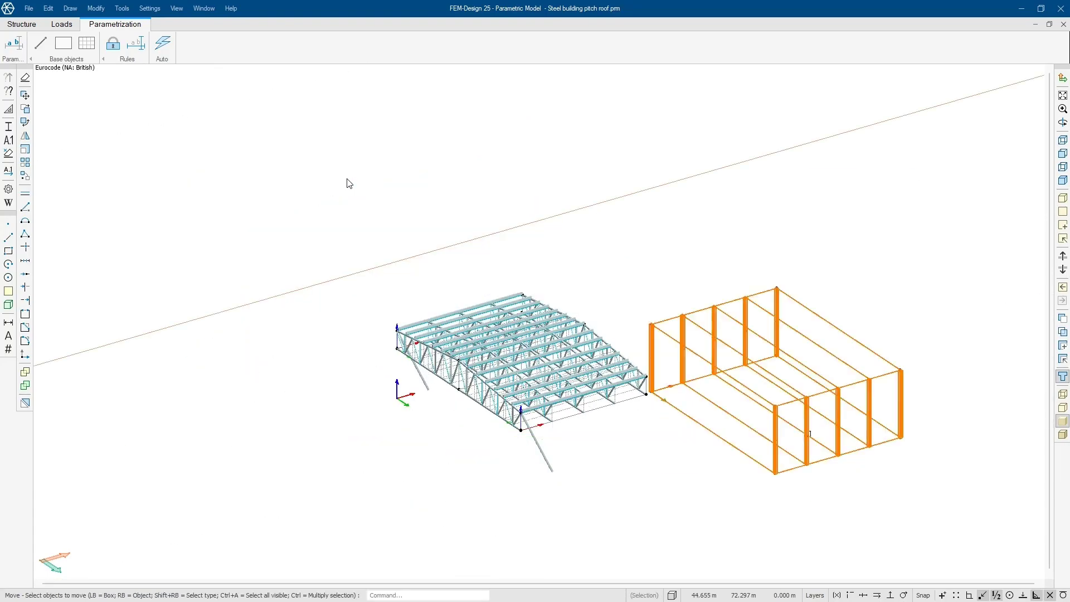
pyautogui.scroll(4, 808, 449)
pyautogui.press('Escape')
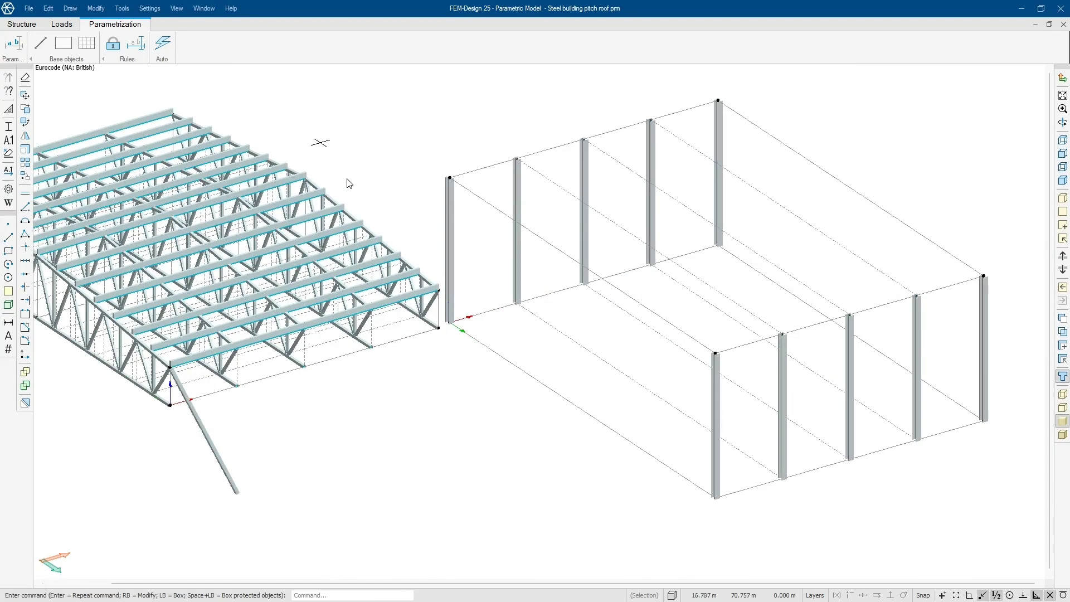
# Step: Examine the division and fill properties of the separated column grid, leaving them as they are
pyautogui.click(86, 43)
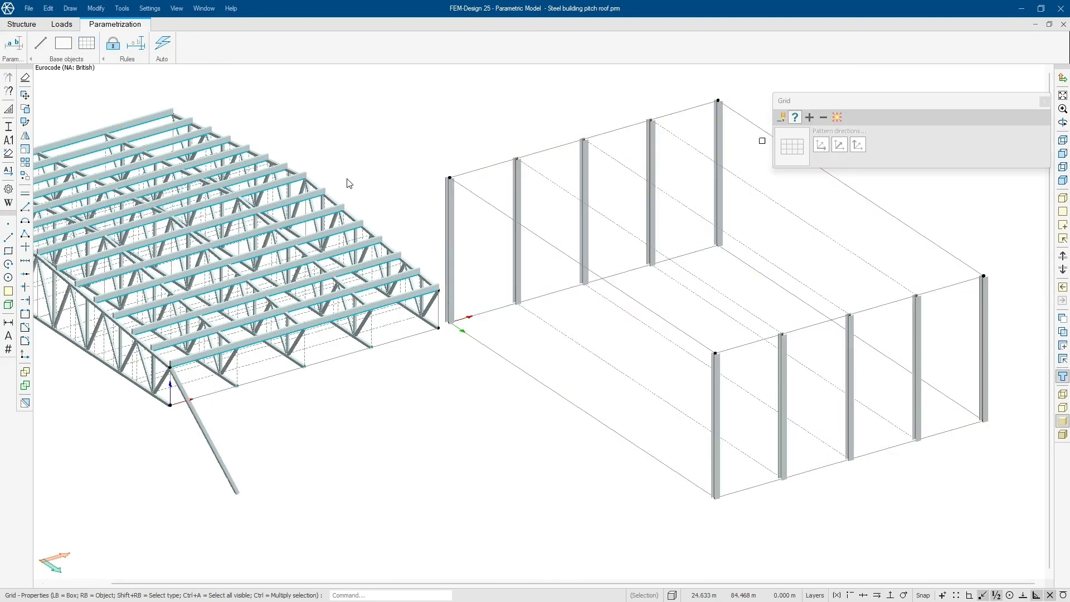
pyautogui.press('Return')
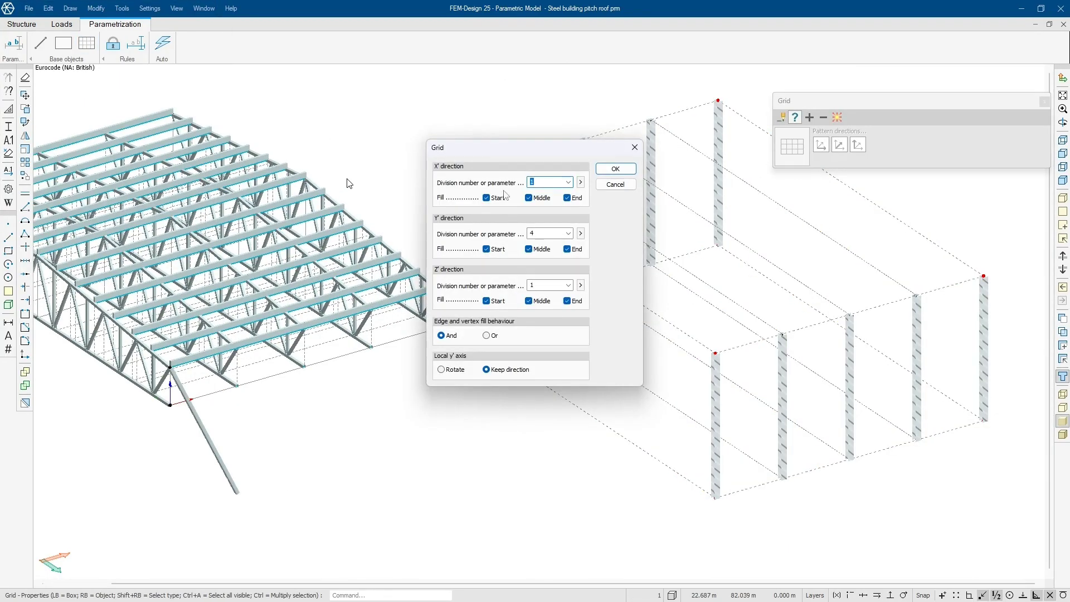
pyautogui.click(634, 147)
# Step: Move the purlin grid of the near roof half away from the building, beyond the separated columns
pyautogui.moveTo(364, 228); pyautogui.dragTo(540, 227, button='middle')
pyautogui.rightClick(540, 227)
pyautogui.click(554, 167)
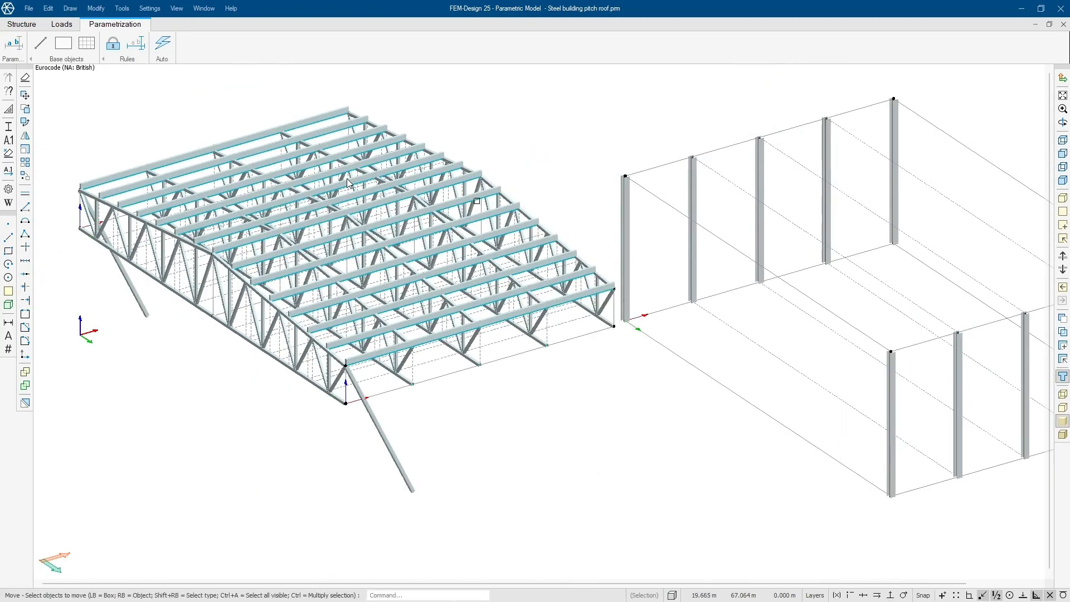
pyautogui.rightClick(440, 208)
pyautogui.scroll(-1, 380, 248)
pyautogui.click(369, 259)
pyautogui.scroll(-9, 372, 264)
pyautogui.click(758, 214)
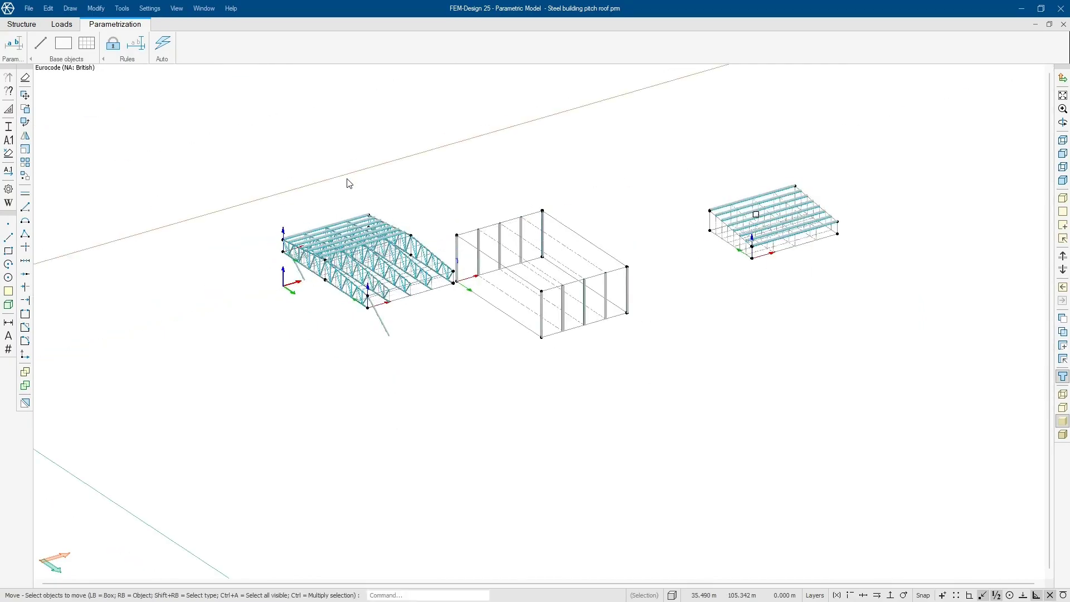
pyautogui.scroll(9, 802, 224)
pyautogui.press('Escape')
# Step: Examine the properties and layout of the separated purlin grid beside the column grid
pyautogui.moveTo(631, 239); pyautogui.dragTo(227, 110, button='middle')
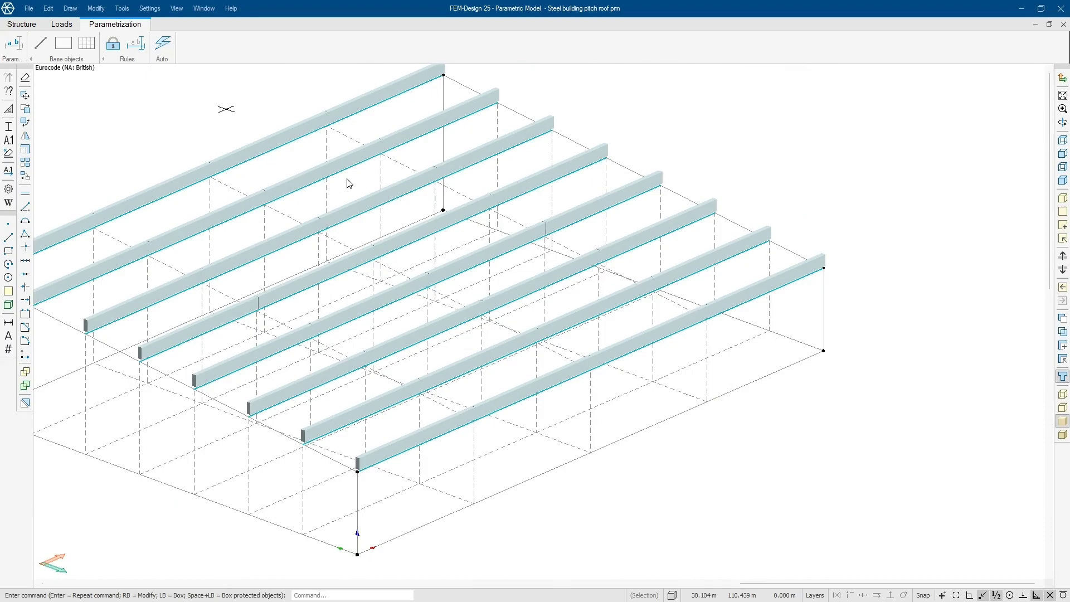
pyautogui.click(90, 45)
pyautogui.moveTo(274, 282); pyautogui.dragTo(404, 215, button='middle')
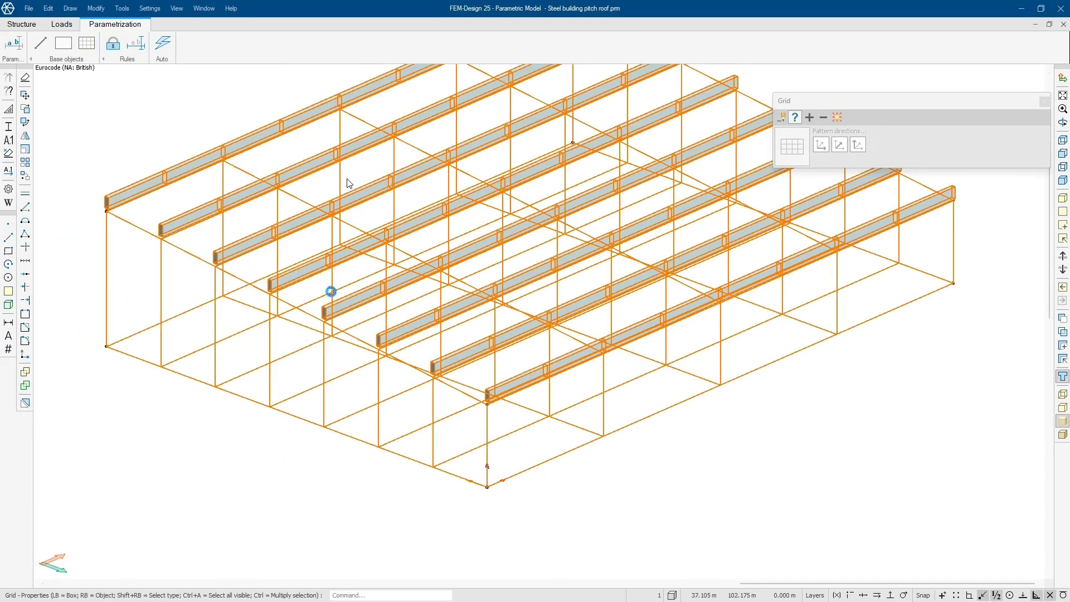
pyautogui.rightClick(331, 291)
pyautogui.press('Escape')
pyautogui.scroll(-5, 507, 308)
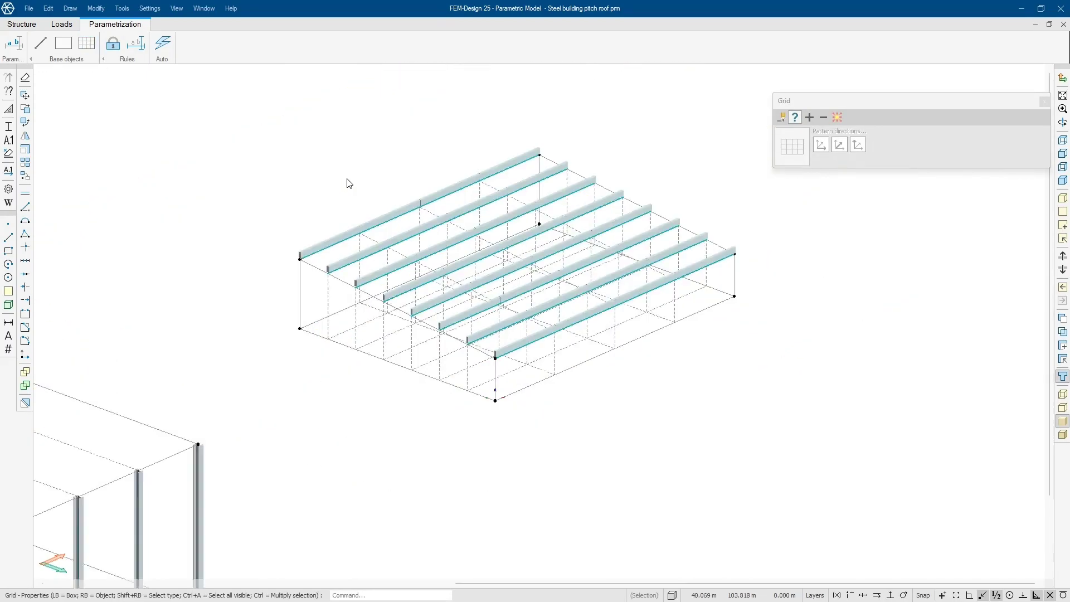
pyautogui.moveTo(266, 342); pyautogui.dragTo(723, 270, button='middle')
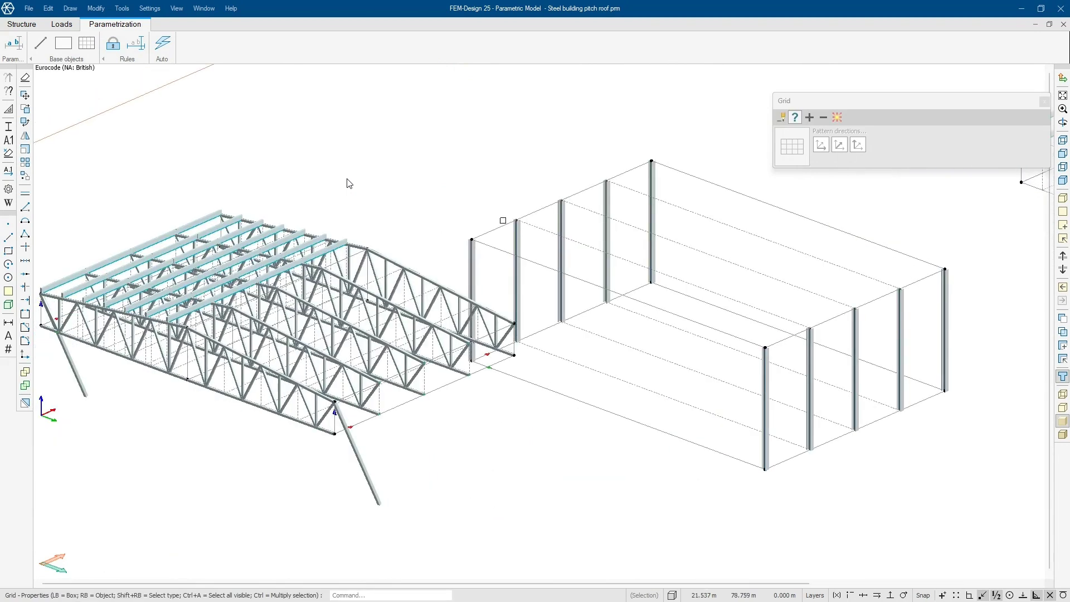
# Step: Move the truss web grid of the near roof half away from the building to a free area
pyautogui.press('Escape')
pyautogui.rightClick(393, 132)
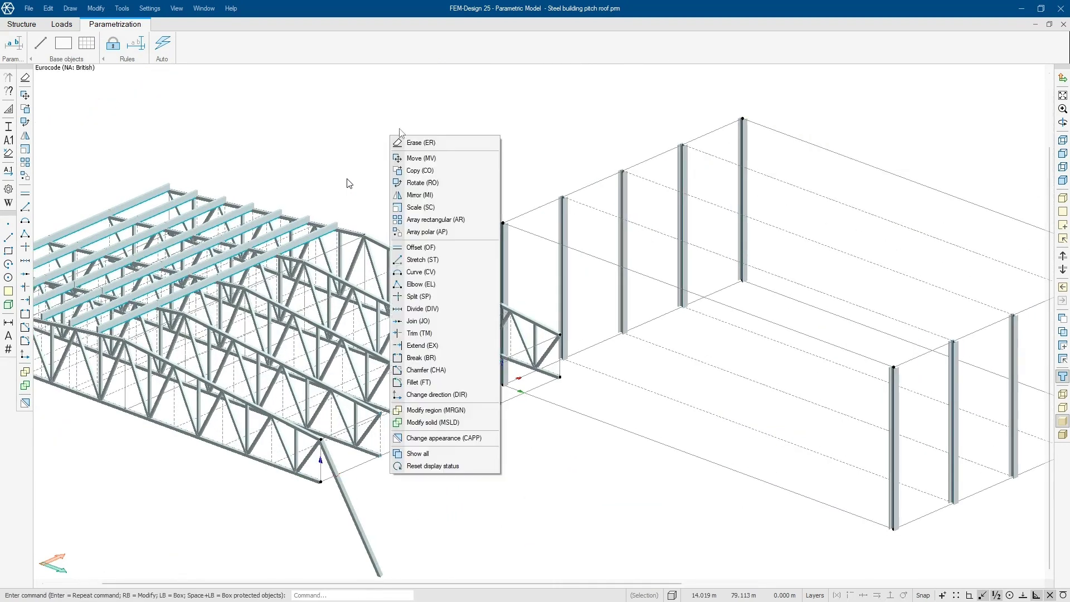
pyautogui.click(415, 157)
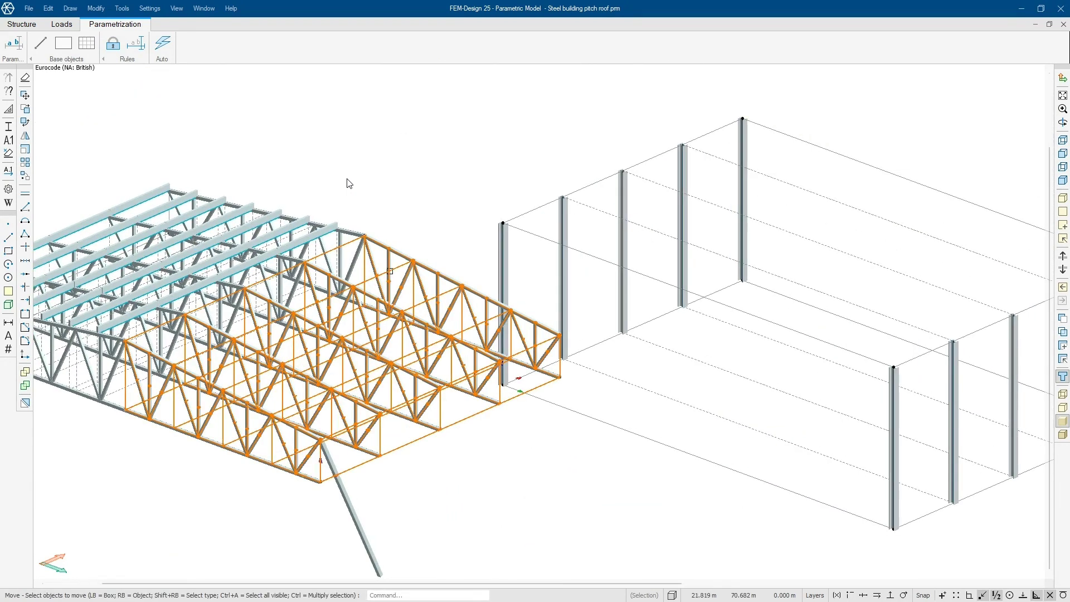
pyautogui.rightClick(373, 314)
pyautogui.scroll(-3, 337, 307)
pyautogui.click(302, 334)
pyautogui.scroll(-2, 331, 334)
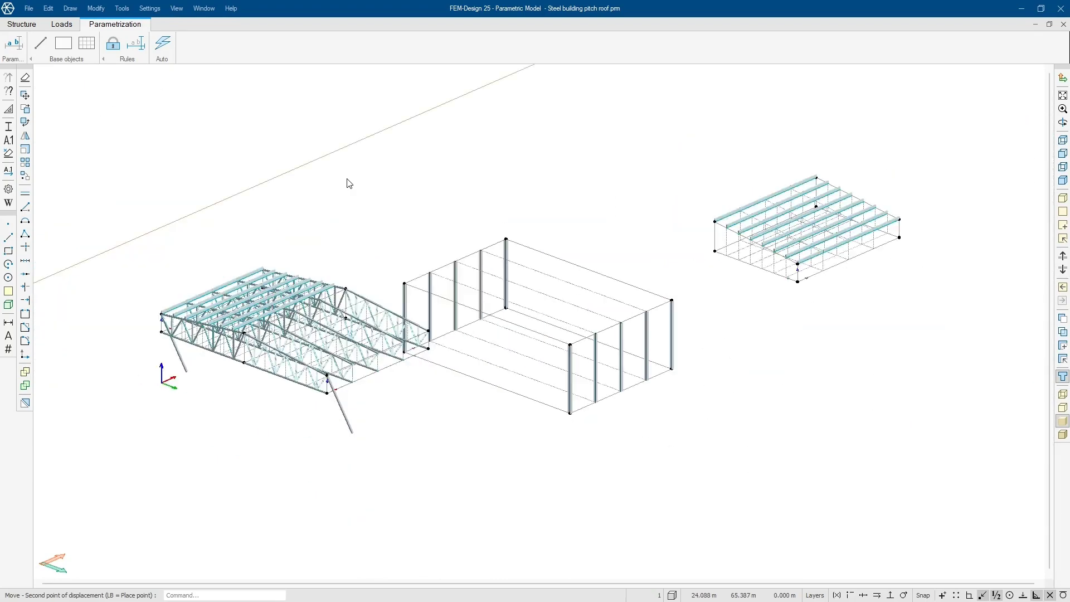
pyautogui.click(691, 470)
pyautogui.moveTo(881, 462); pyautogui.dragTo(649, 366, button='middle')
pyautogui.scroll(6, 466, 393)
pyautogui.scroll(-3, 468, 392)
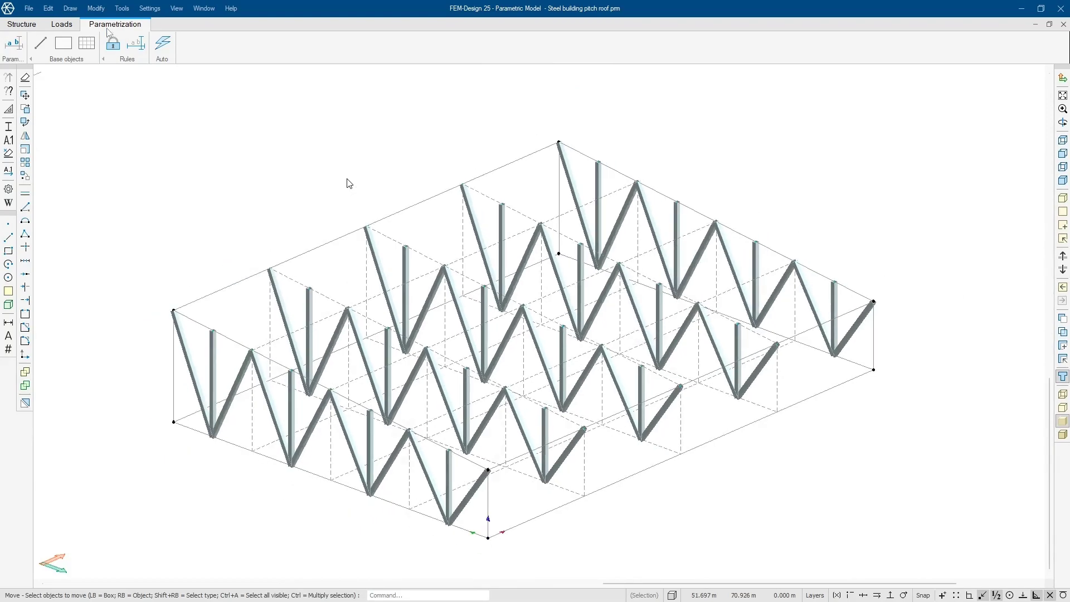
pyautogui.moveTo(875, 403); pyautogui.dragTo(900, 392)
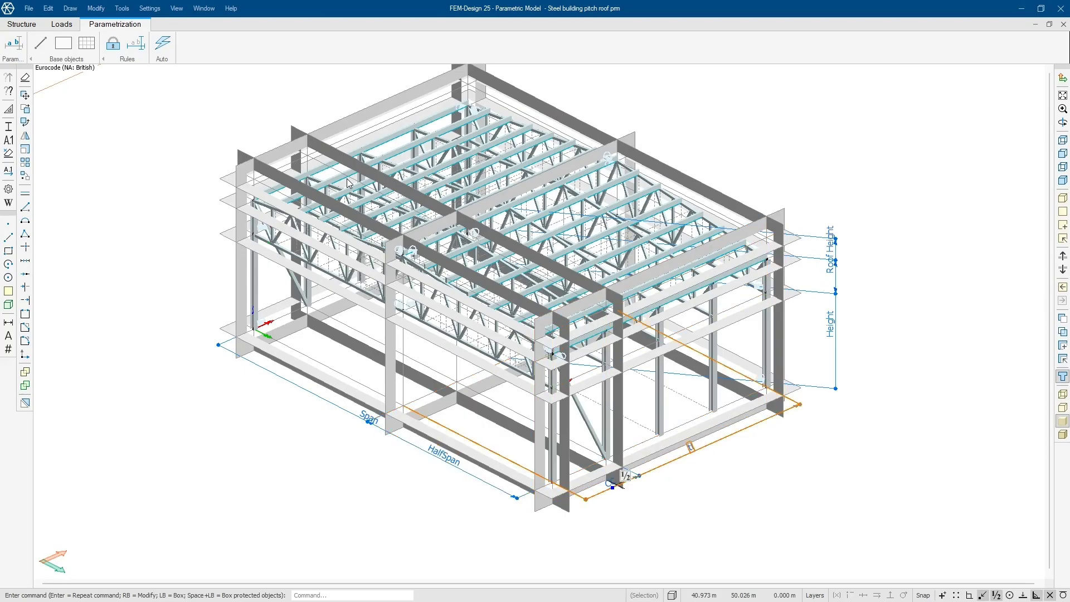
# Step: Examine the CC distance rule and the base planes at the building's front corner, and open the parameter list
pyautogui.scroll(5, 623, 477)
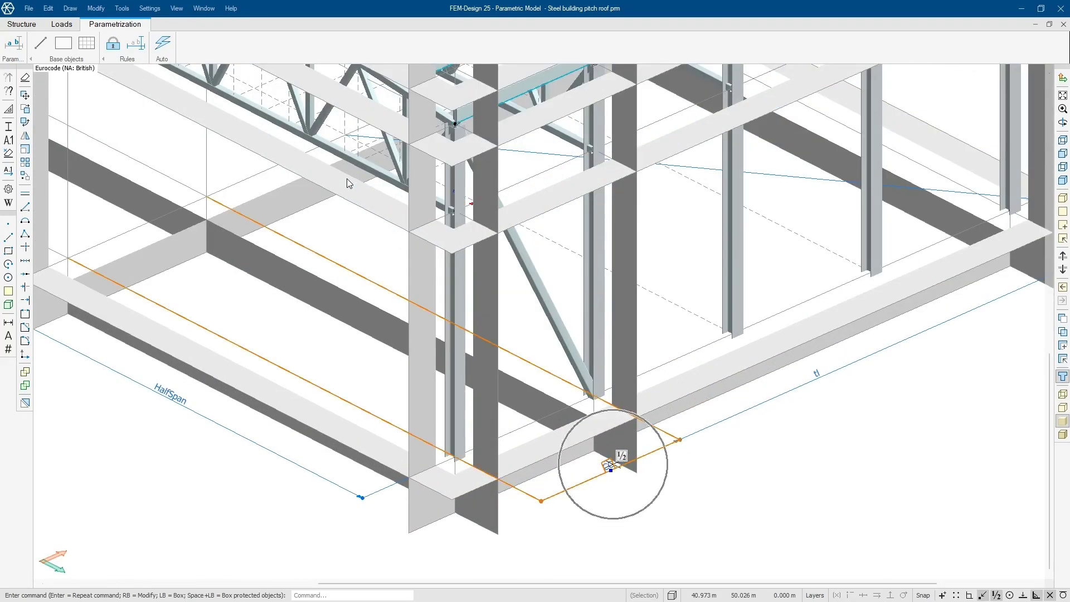
pyautogui.scroll(-5, 612, 465)
pyautogui.moveTo(731, 493); pyautogui.dragTo(695, 499, button='middle')
pyautogui.scroll(2, 695, 458)
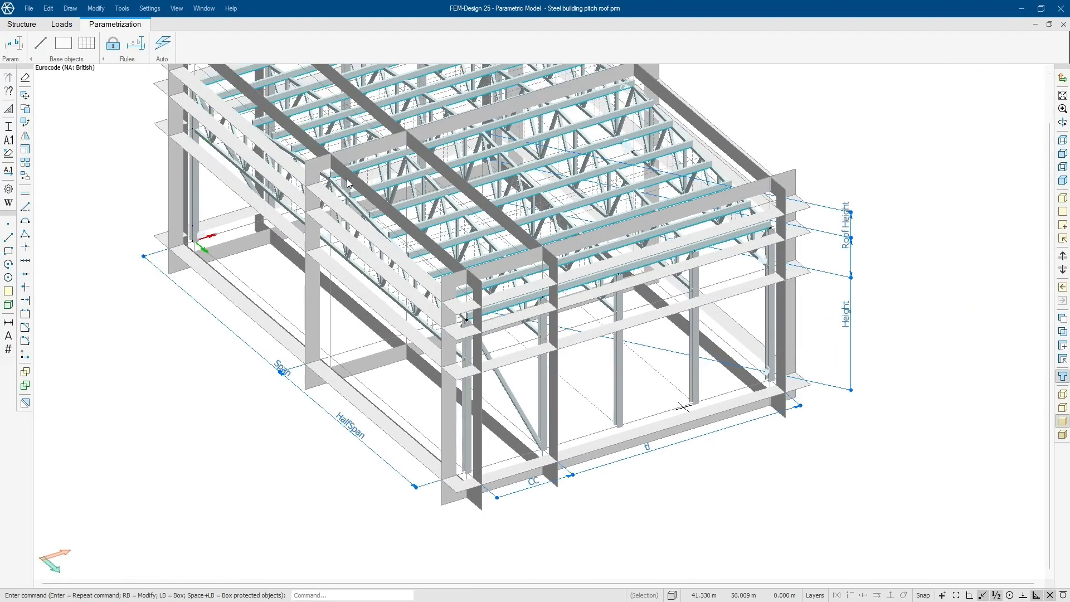
pyautogui.moveTo(684, 408); pyautogui.dragTo(670, 467, button='middle')
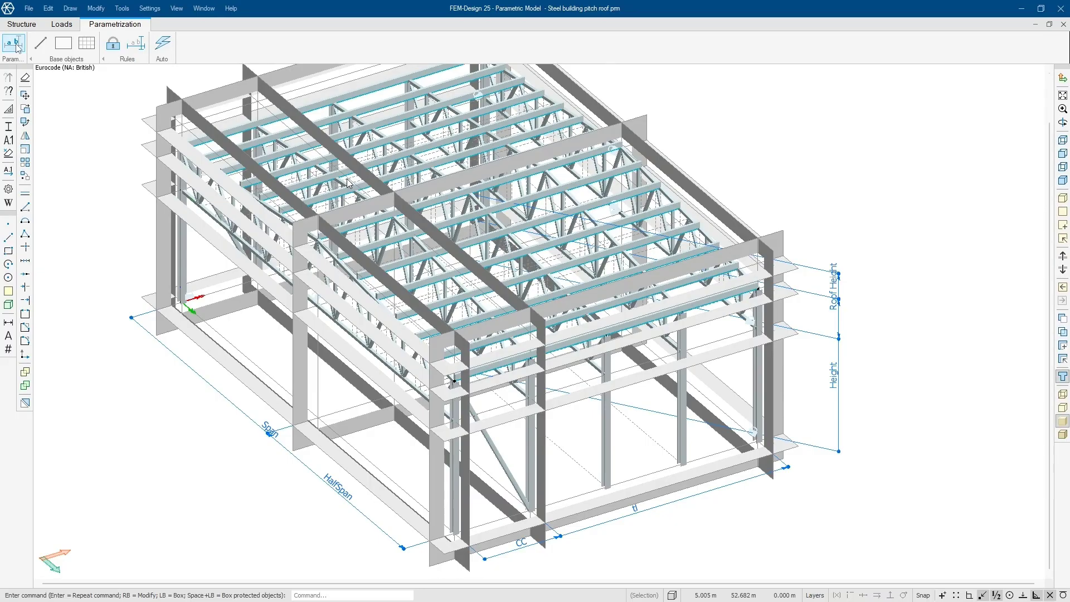
pyautogui.click(20, 47)
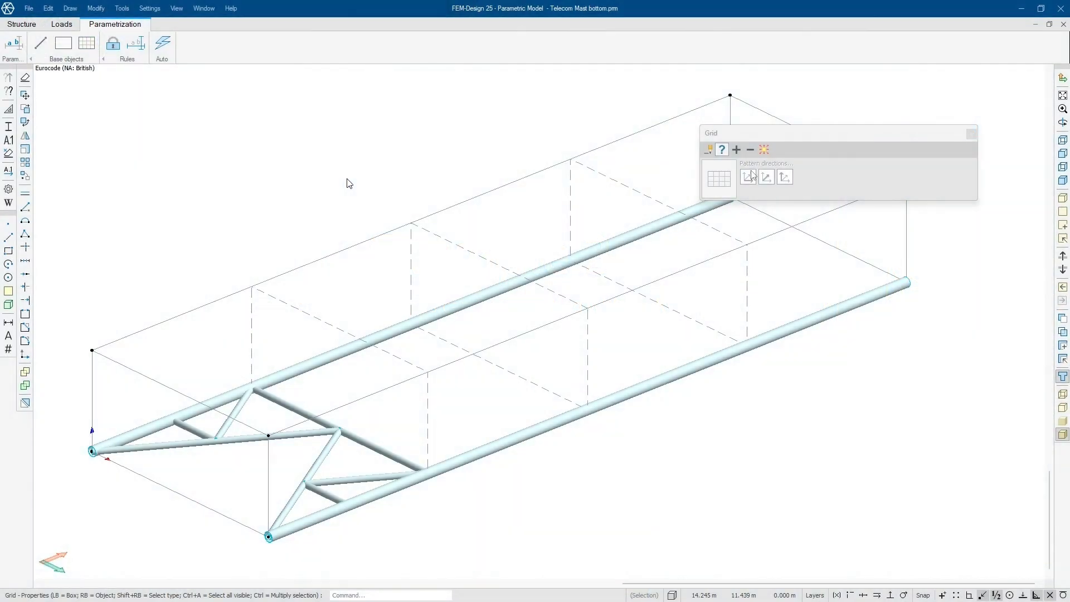
# Step: Assign the mast's cross member between the two chords to the grid in the Telecom Mast bottom model
pyautogui.click(736, 150)
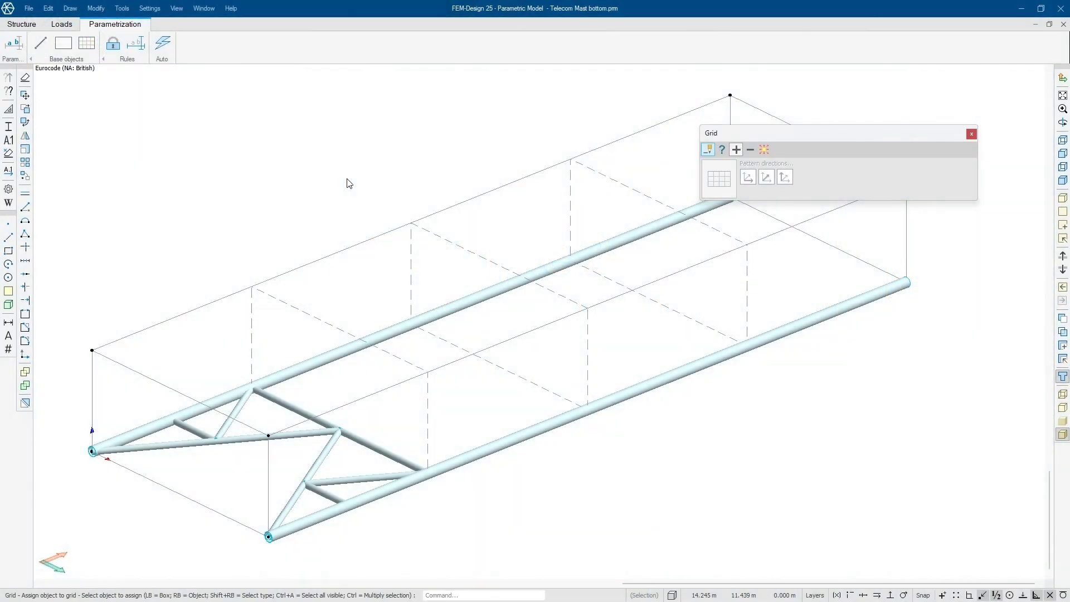
pyautogui.click(370, 444)
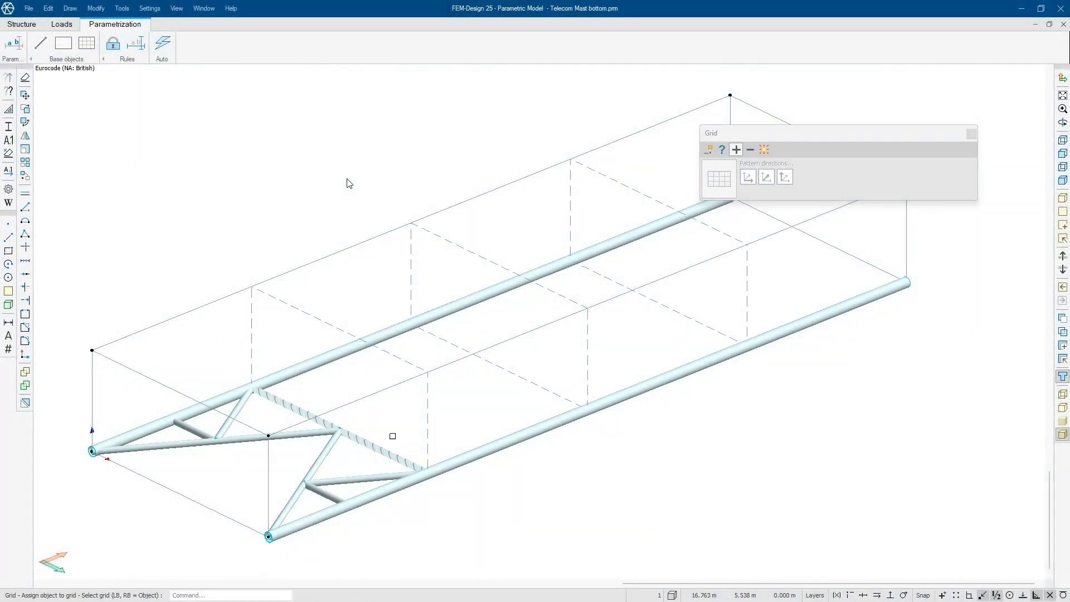
pyautogui.click(424, 411)
# Step: Assign the two short secondary braces that meet the chords at the cross member to the mast grid
pyautogui.click(355, 485)
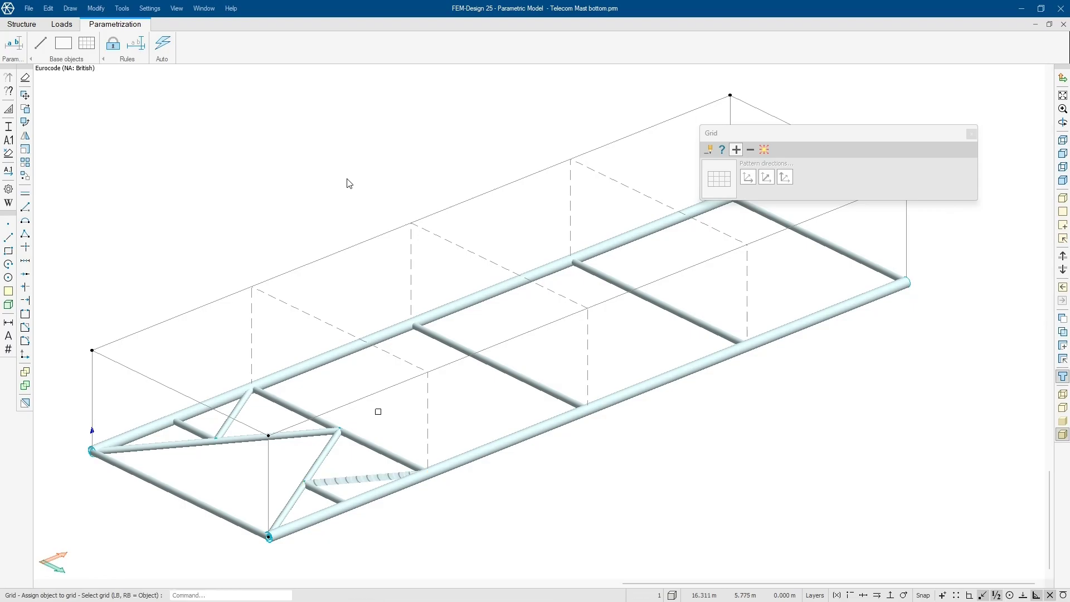
pyautogui.click(365, 398)
pyautogui.click(239, 409)
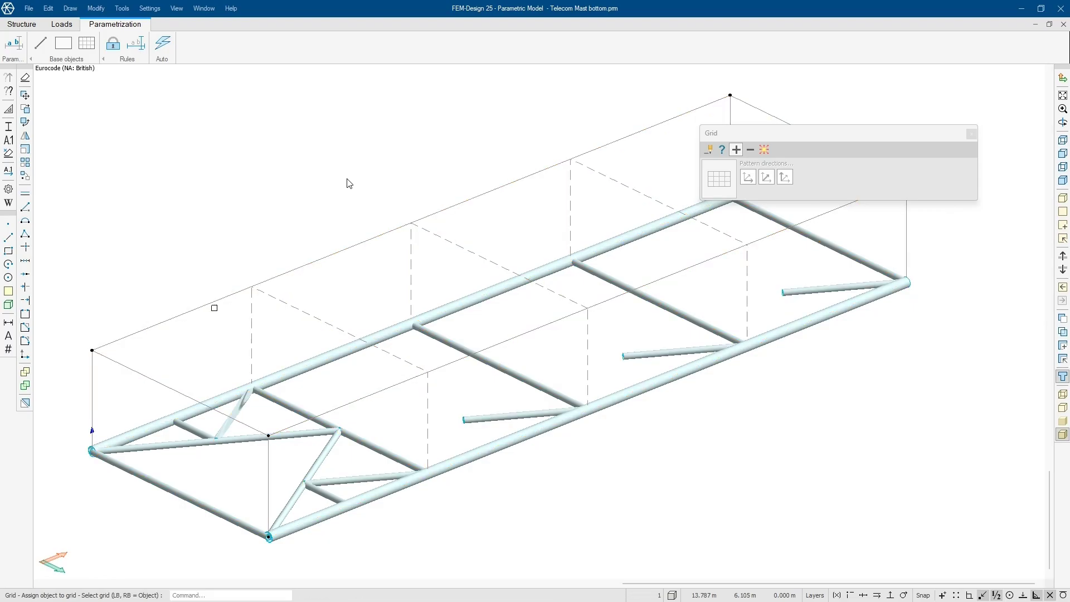
pyautogui.click(210, 308)
# Step: Assign the two long diagonals running from the chord ends to the cross member's midpoint to the mast grid
pyautogui.click(168, 444)
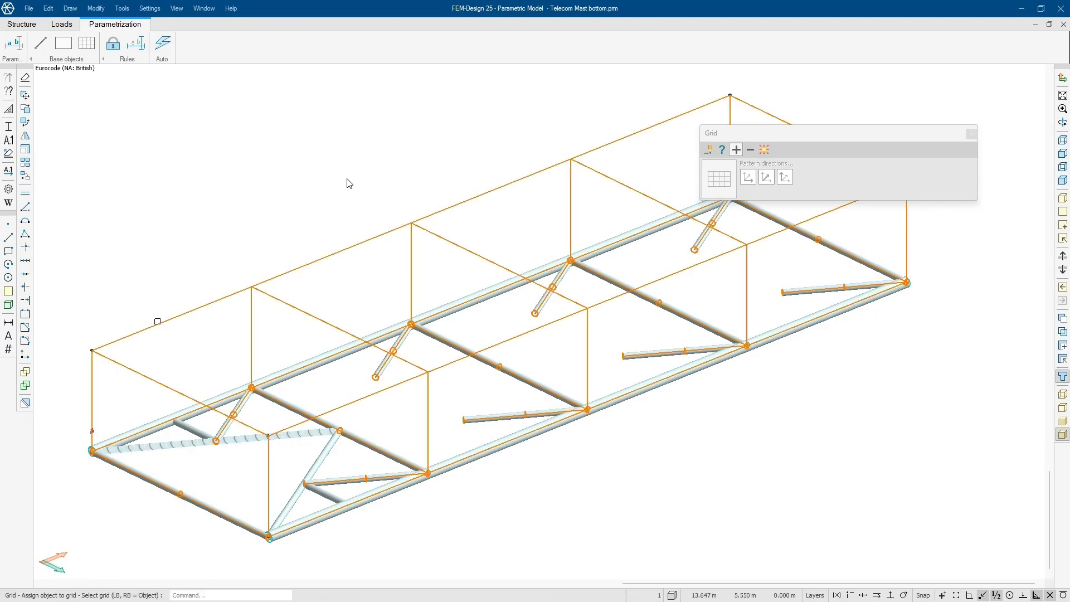
pyautogui.click(157, 320)
pyautogui.click(293, 502)
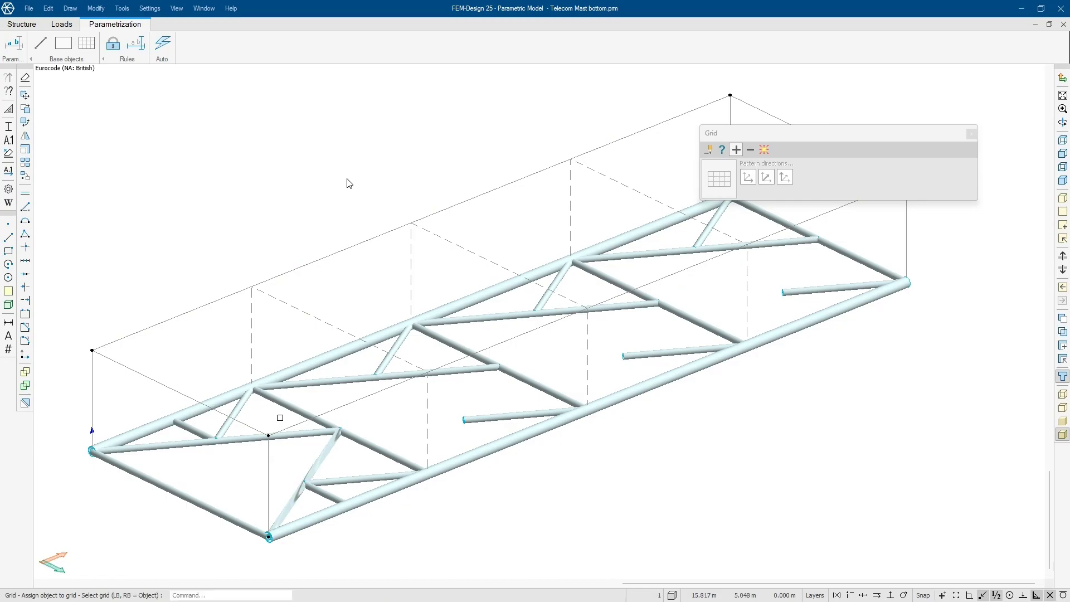
pyautogui.click(298, 423)
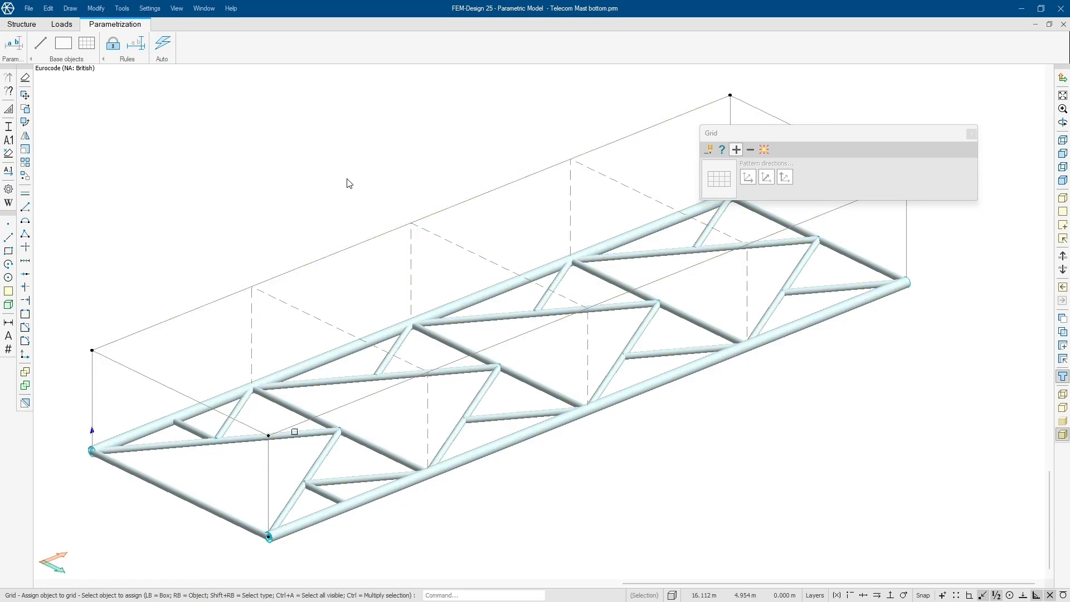
# Step: Assign the two short struts between the chords and the secondary braces to the mast grid and finish assigning
pyautogui.click(322, 492)
pyautogui.click(295, 426)
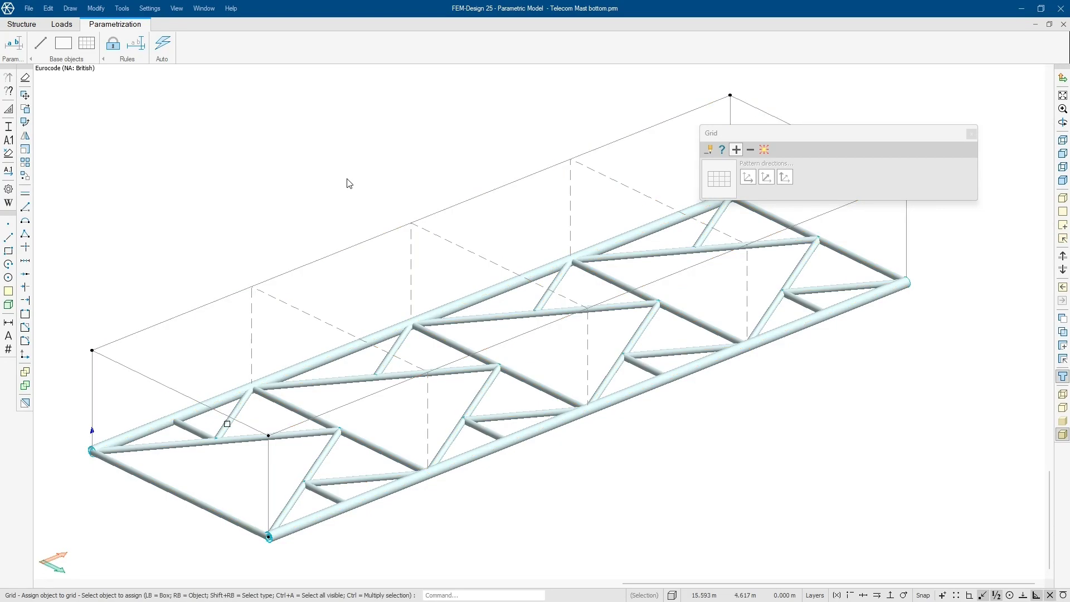
pyautogui.click(192, 430)
pyautogui.click(167, 386)
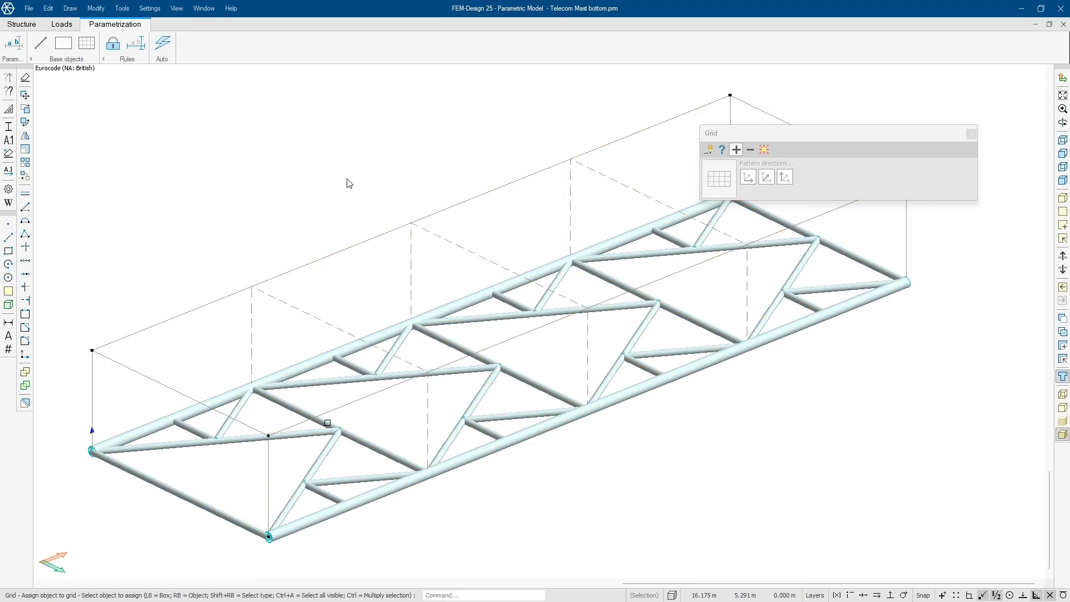
pyautogui.moveTo(520, 397); pyautogui.dragTo(594, 419, button='middle')
pyautogui.scroll(-1, 594, 419)
pyautogui.moveTo(782, 330); pyautogui.dragTo(654, 323, button='middle')
pyautogui.press('Escape')
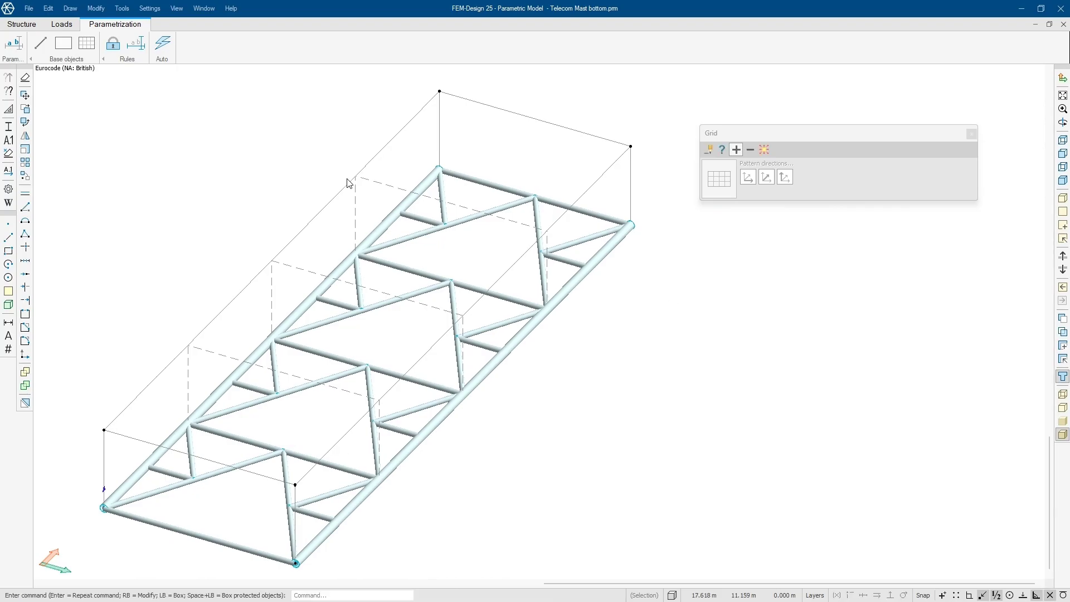
# Step: Stretch the mast grid's two far-end corners inward to taper it, by about 0.65 m and about 0.54 m
pyautogui.rightClick(625, 82)
pyautogui.click(653, 206)
pyautogui.moveTo(609, 117); pyautogui.dragTo(675, 265)
pyautogui.click(779, 244)
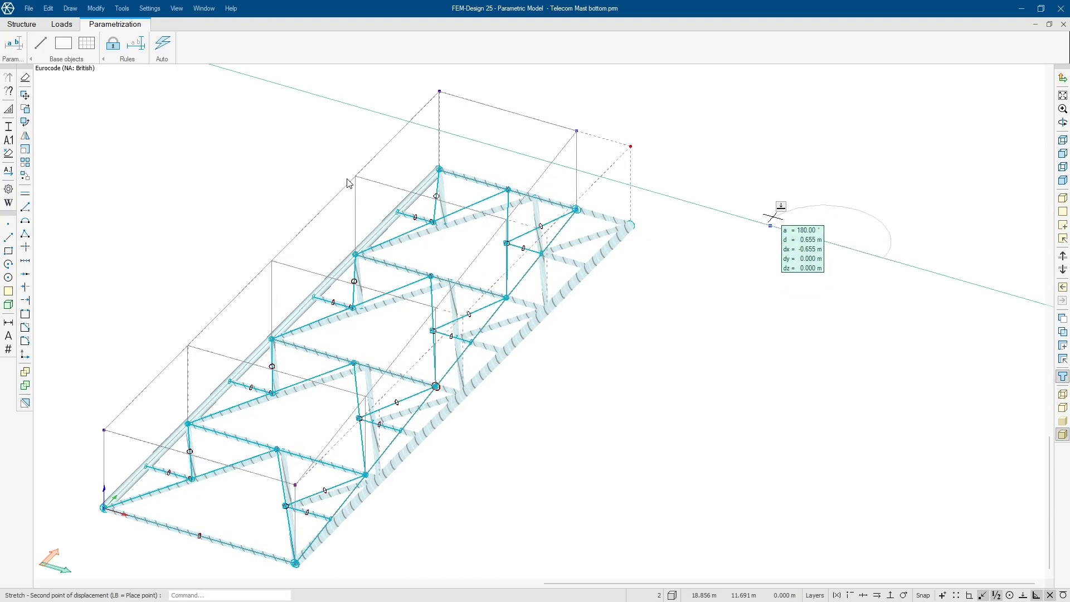
pyautogui.click(771, 219)
pyautogui.moveTo(427, 78); pyautogui.dragTo(456, 181)
pyautogui.click(617, 185)
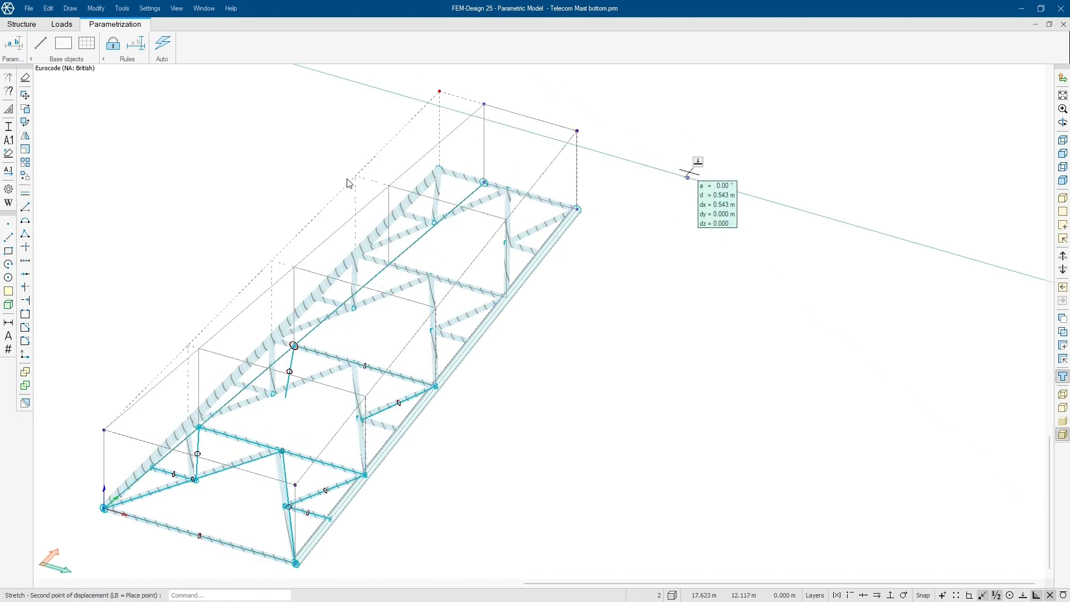
pyautogui.click(693, 173)
# Step: Examine the tapered mast section with its repeated braces and struts from several angles
pyautogui.moveTo(362, 357); pyautogui.dragTo(301, 364, button='middle')
pyautogui.moveTo(605, 400); pyautogui.dragTo(520, 441, button='middle')
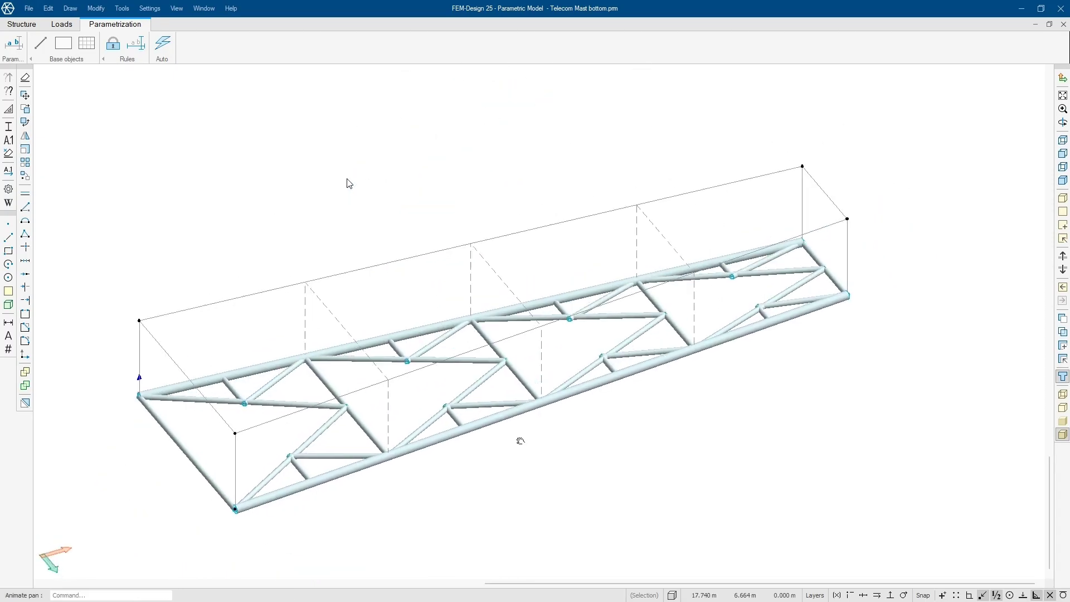
pyautogui.scroll(-3, 566, 430)
pyautogui.moveTo(358, 301); pyautogui.dragTo(682, 498, button='middle')
pyautogui.scroll(-2, 498, 386)
pyautogui.scroll(1, 409, 287)
pyautogui.moveTo(509, 100); pyautogui.dragTo(611, 286, button='middle')
pyautogui.moveTo(813, 469); pyautogui.dragTo(418, 194, button='middle')
pyautogui.scroll(6, 448, 351)
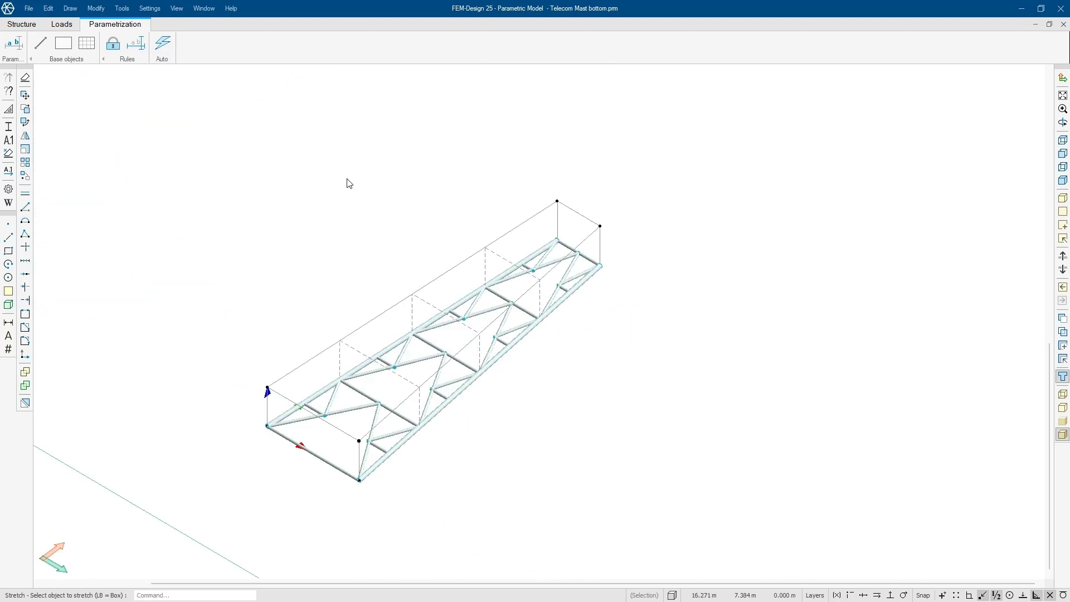
pyautogui.click(448, 357)
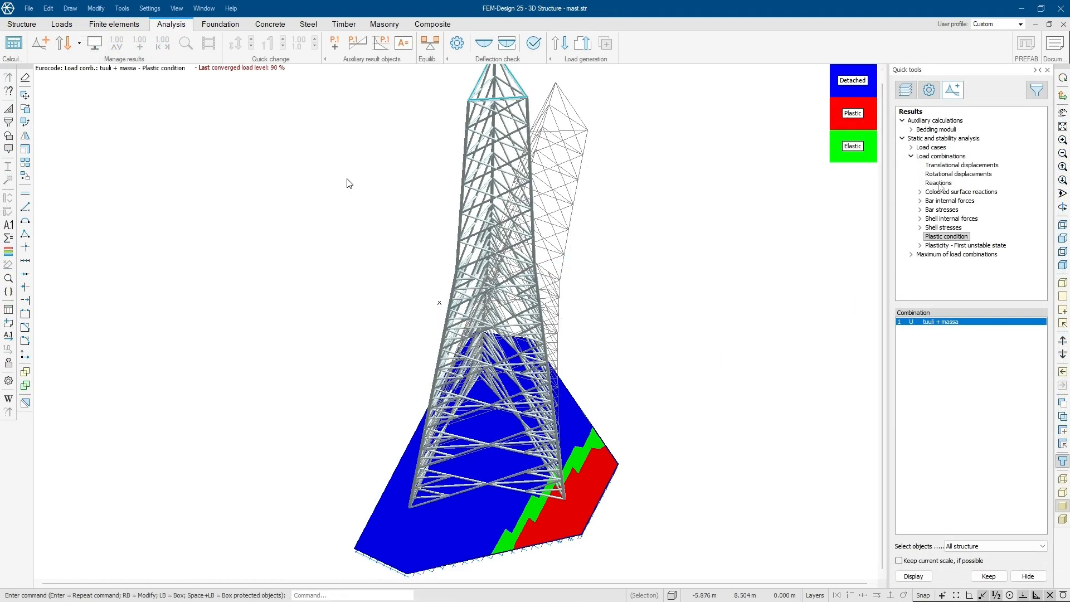
# Step: Display the Reactions result for the tuuli + massa load combination and examine the reactions beneath the mast's foundation slab
pyautogui.click(920, 580)
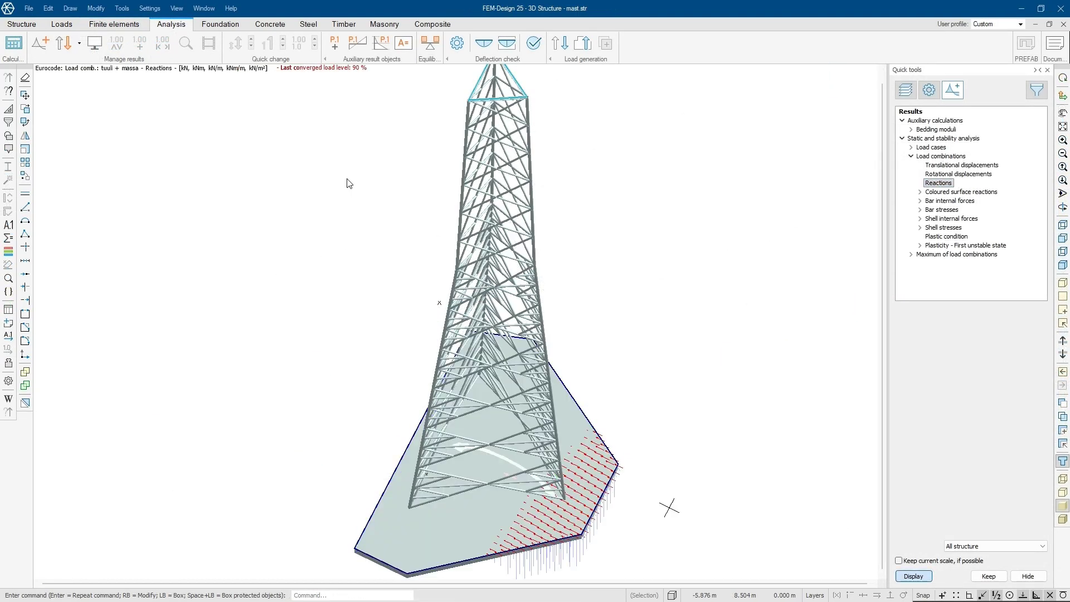
pyautogui.moveTo(640, 495); pyautogui.dragTo(687, 445)
pyautogui.keyDown('alt'); pyautogui.moveTo(687, 445); pyautogui.dragTo(695, 422, button='middle'); pyautogui.keyUp('alt')
pyautogui.moveTo(697, 495); pyautogui.dragTo(707, 76, button='middle')
pyautogui.scroll(5, 581, 277)
pyautogui.scroll(-4, 581, 276)
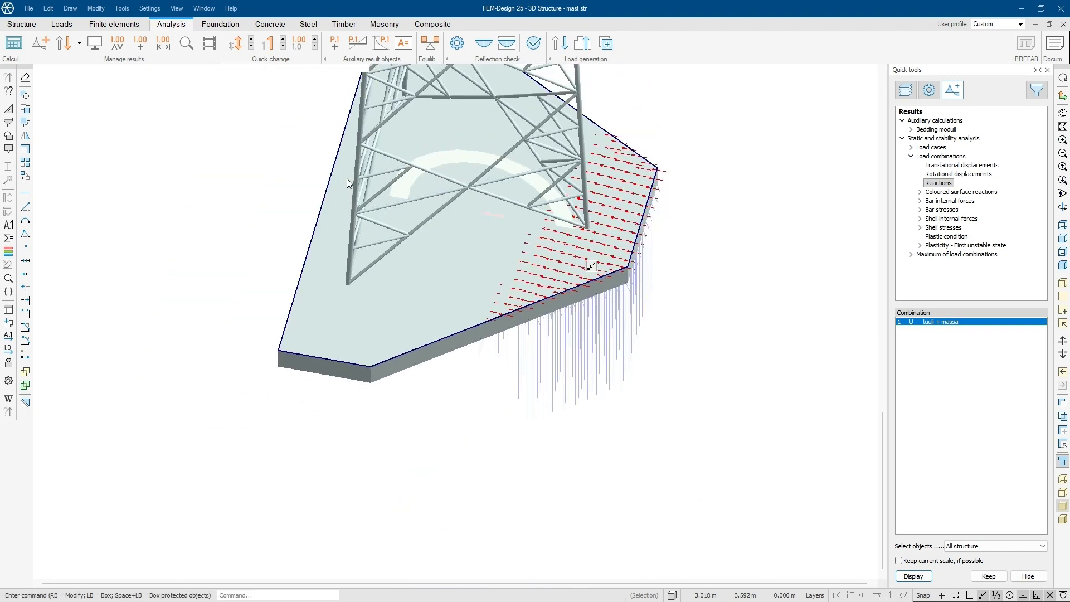
pyautogui.keyDown('alt'); pyautogui.moveTo(616, 399); pyautogui.dragTo(643, 368, button='middle'); pyautogui.keyUp('alt')
pyautogui.moveTo(637, 456); pyautogui.dragTo(718, 243, button='middle')
pyautogui.moveTo(687, 320)
pyautogui.keyDown('alt'); pyautogui.mouseDown(button='middle')
pyautogui.moveTo(723, 306)
pyautogui.moveTo(691, 305)
pyautogui.mouseUp(button='middle'); pyautogui.keyUp('alt')
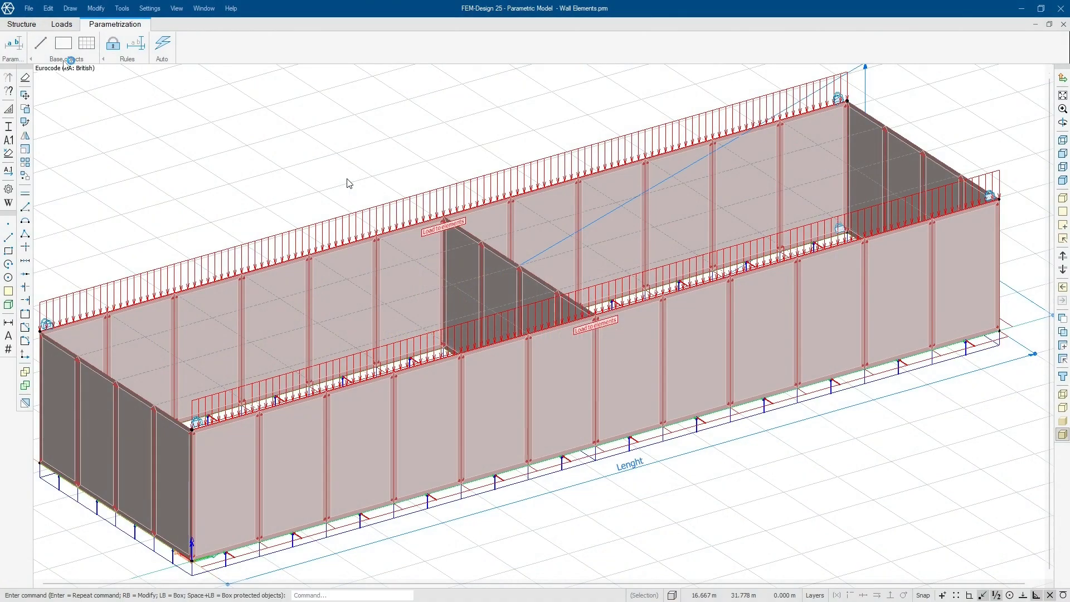
# Step: In the Wall Elements model, inspect the edge connection settings on the vertical edge of a middle panel in the front wall
pyautogui.click(24, 24)
pyautogui.click(233, 48)
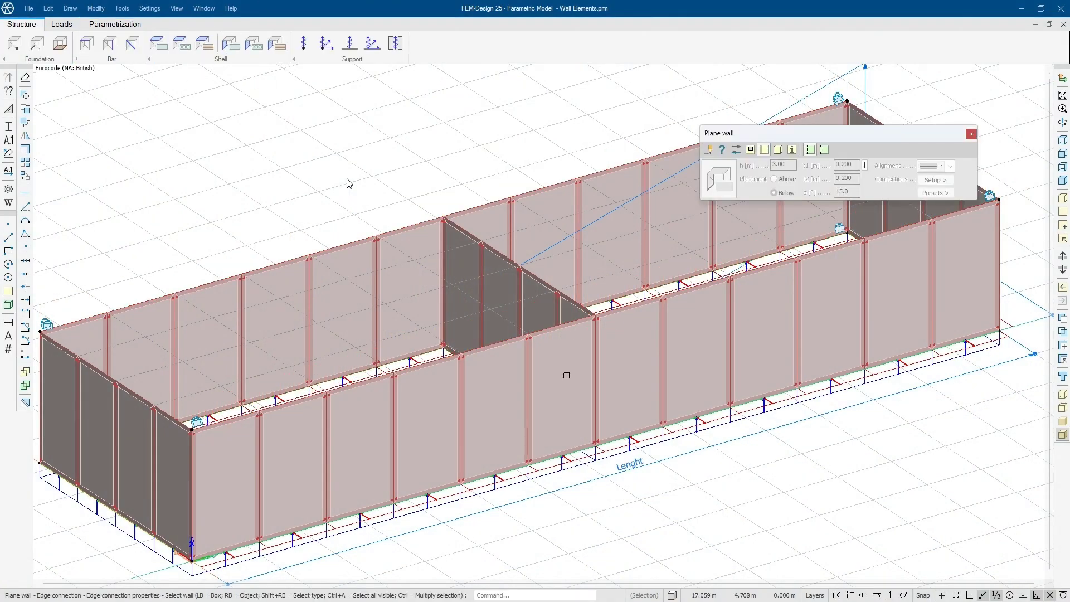
pyautogui.click(535, 382)
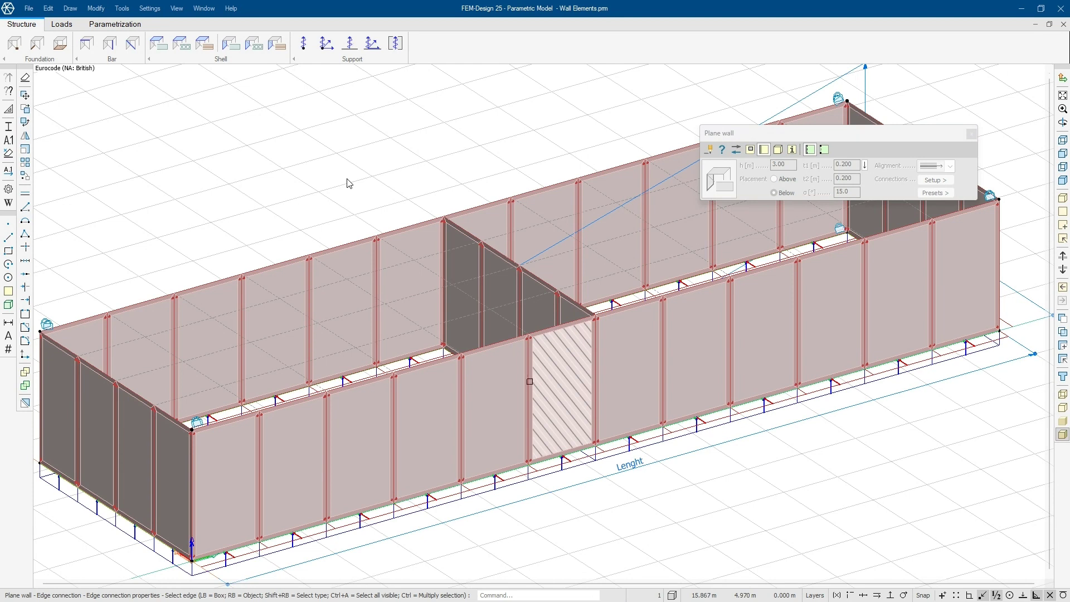
pyautogui.click(532, 379)
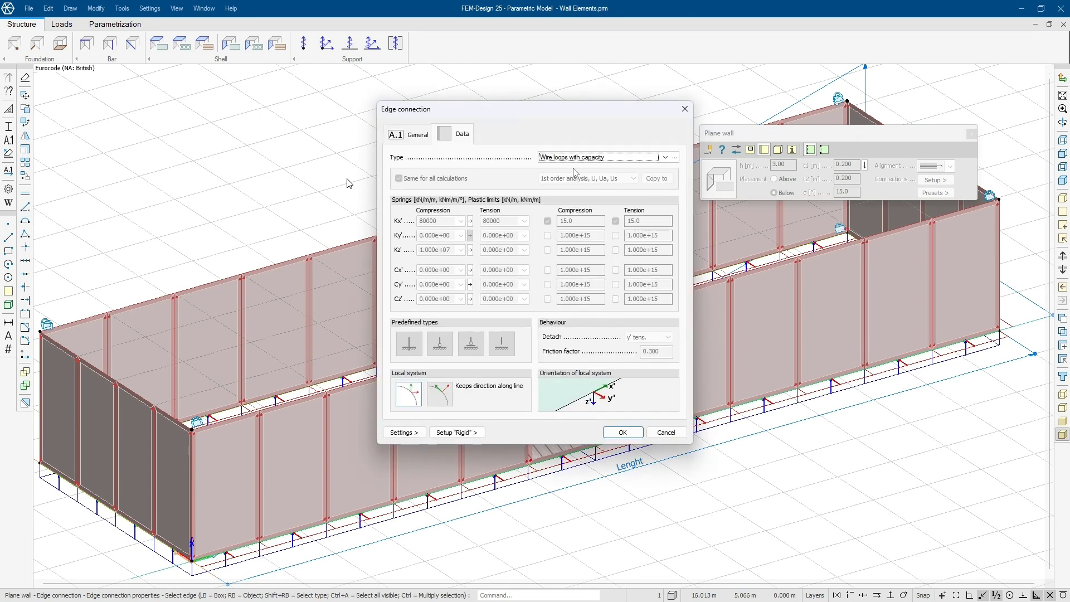
pyautogui.click(685, 108)
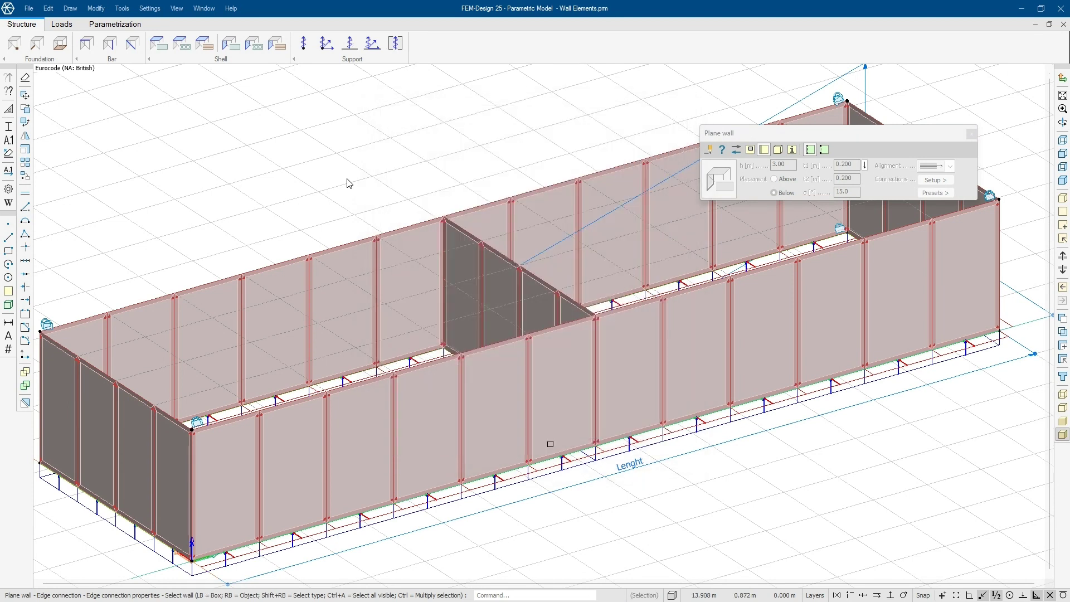
# Step: Inspect the edge connection settings on the bottom edge of the same front wall panel
pyautogui.click(551, 426)
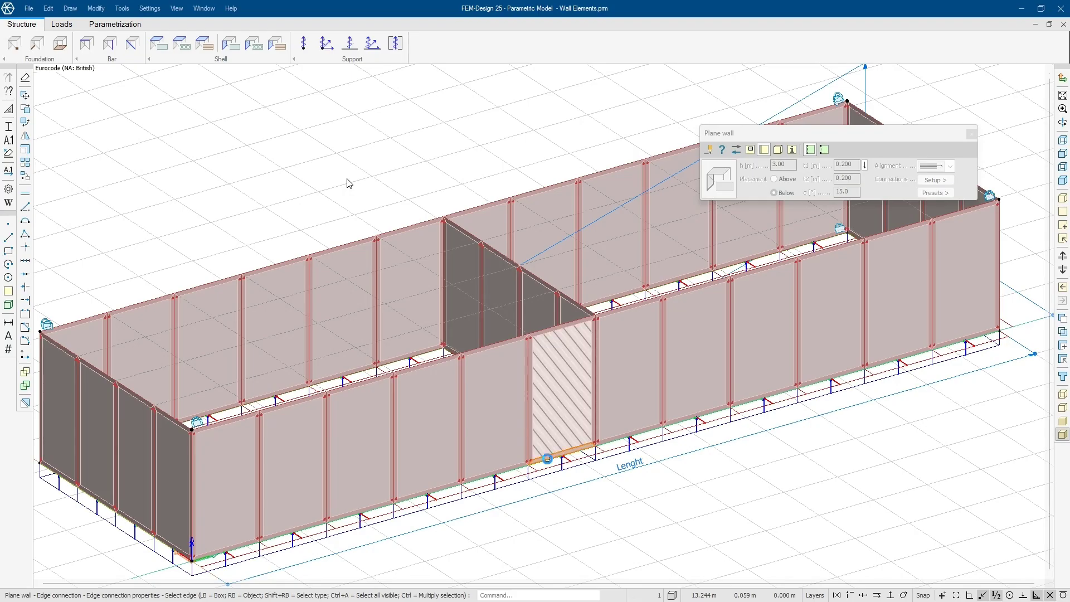
pyautogui.click(547, 458)
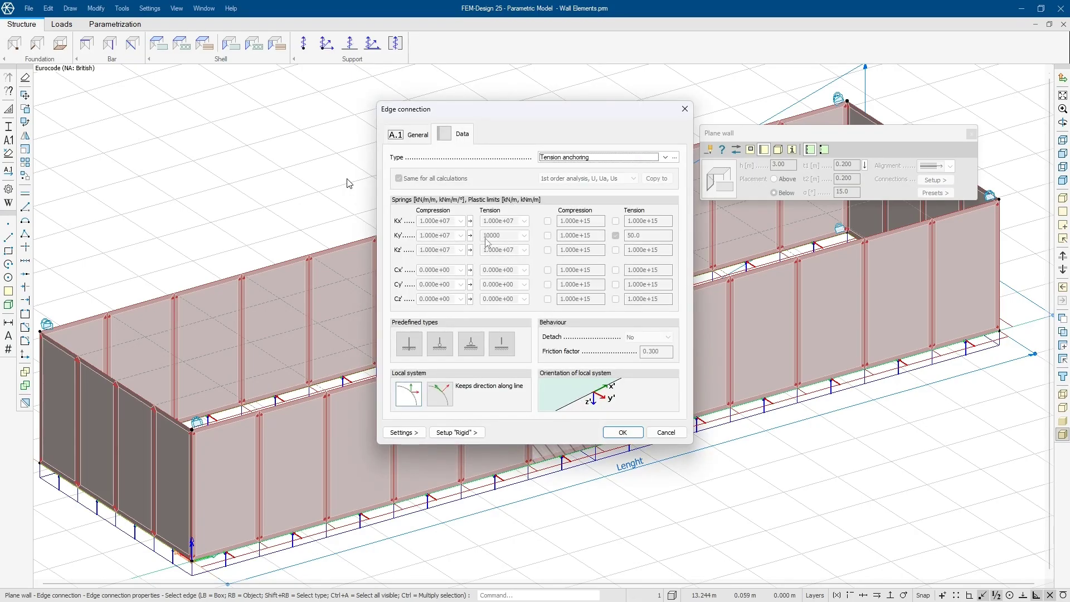
pyautogui.click(621, 433)
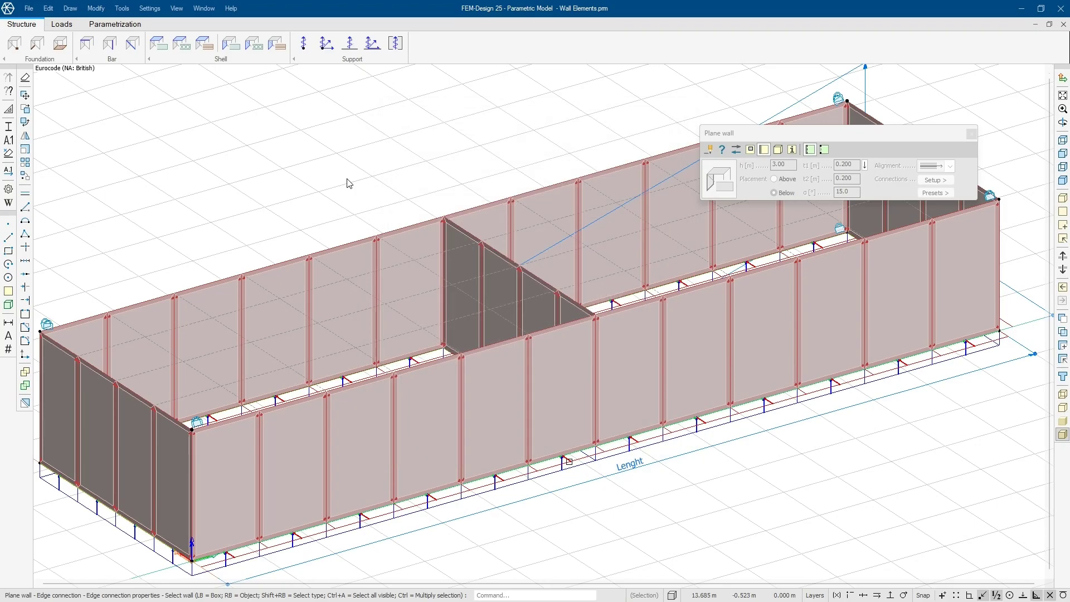
pyautogui.scroll(5, 349, 184)
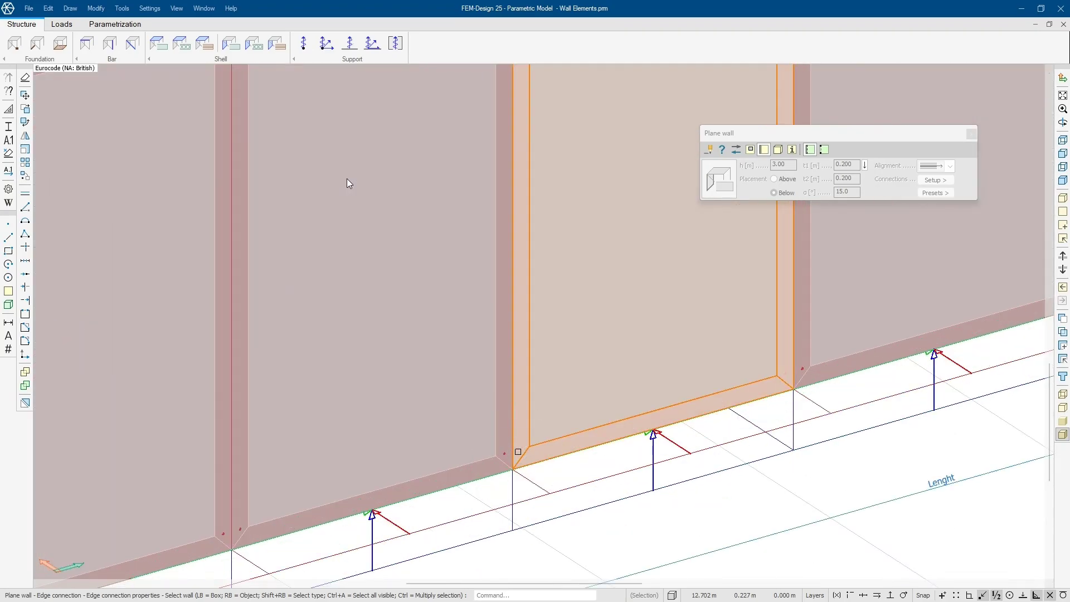
pyautogui.scroll(-5, 349, 183)
pyautogui.press('Escape')
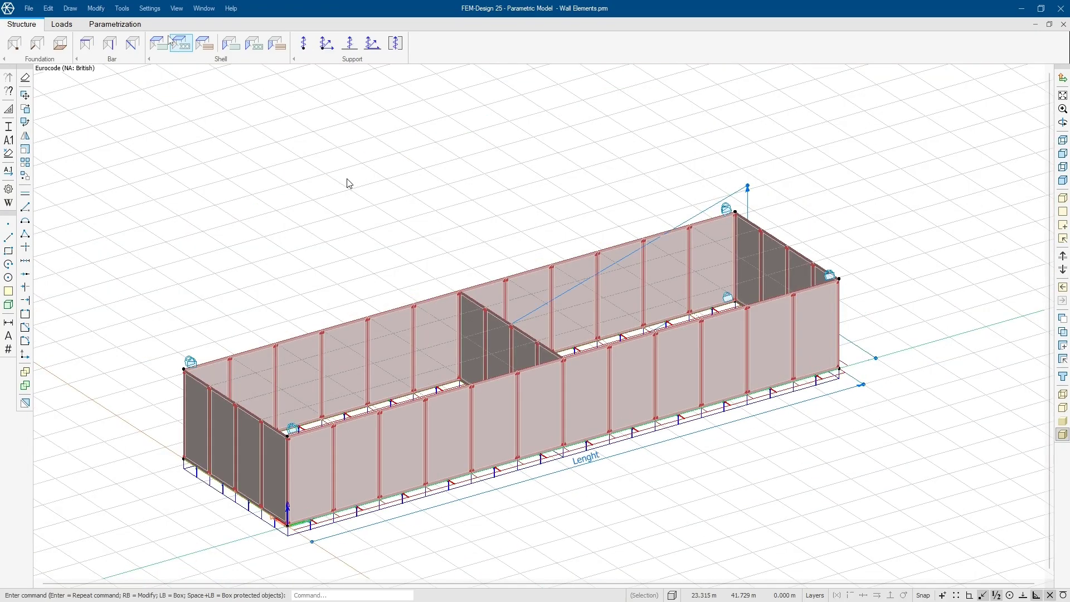
# Step: Open the model's parameters, set Lenght to 25 m and apply the change
pyautogui.click(128, 28)
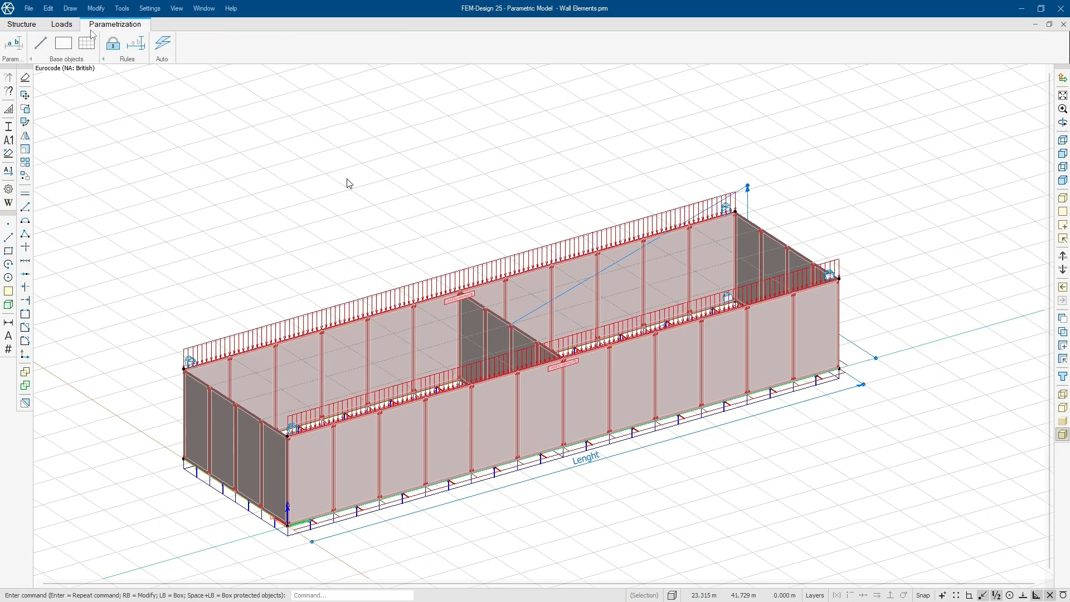
pyautogui.click(16, 44)
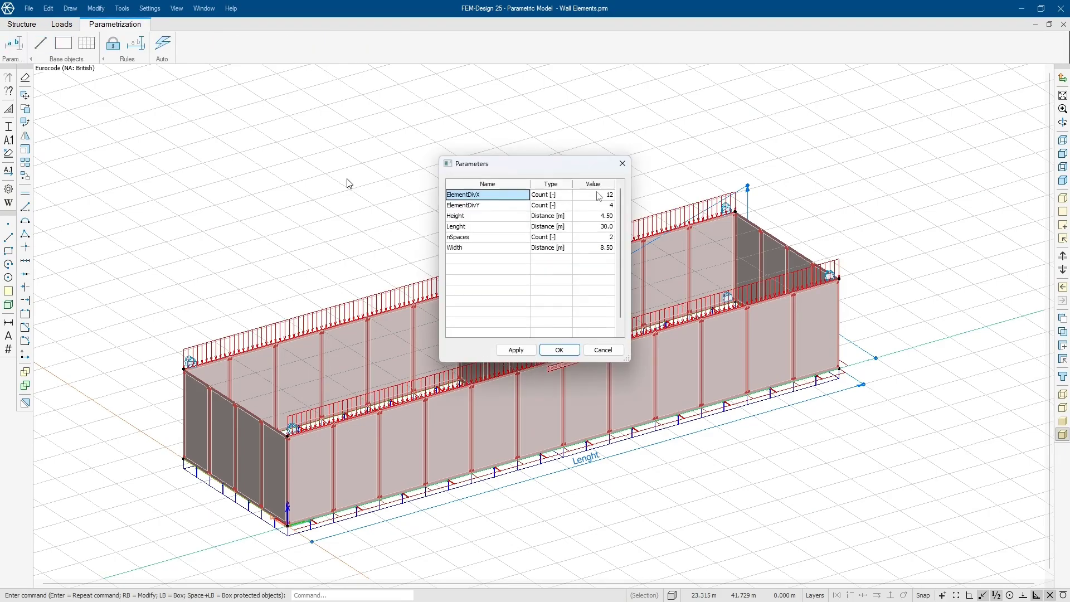
pyautogui.doubleClick(607, 229)
pyautogui.press('Return')
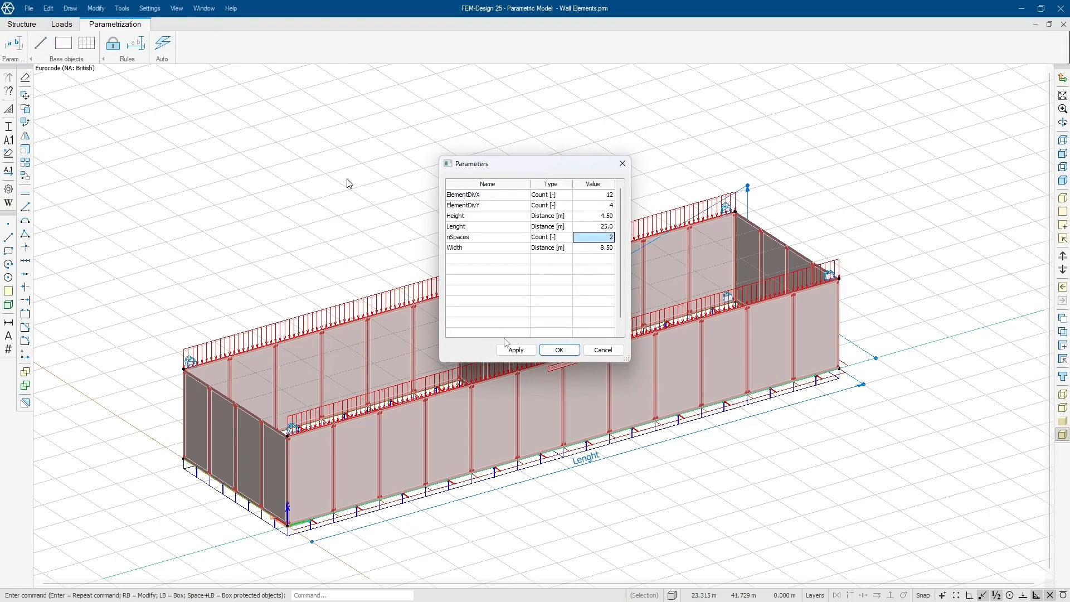
pyautogui.click(531, 352)
# Step: Set the Lenght parameter to 22 m and apply the change
pyautogui.doubleClick(602, 229)
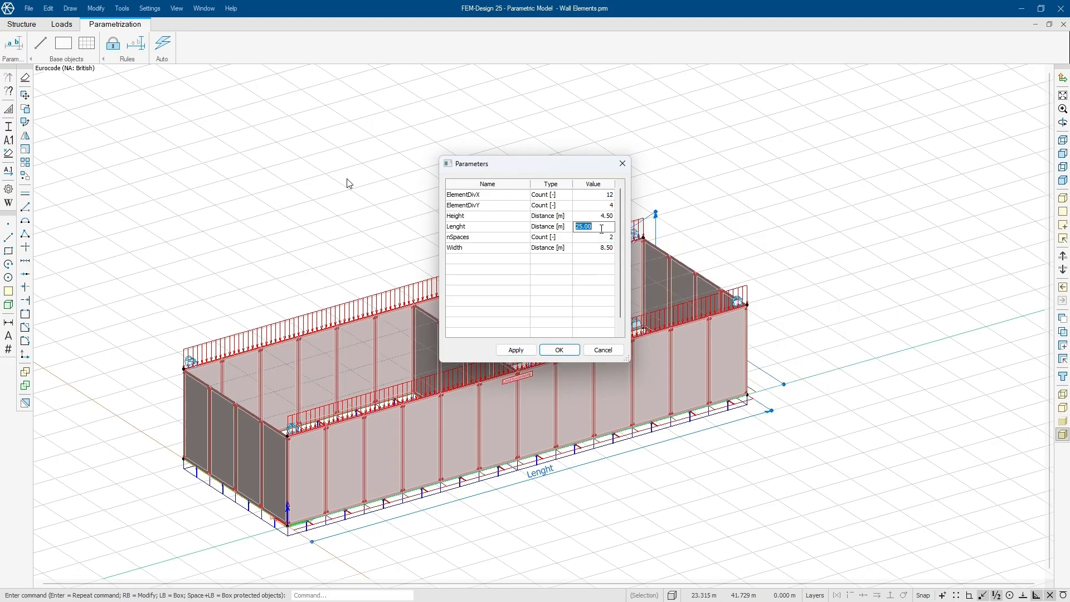
pyautogui.write('22')
pyautogui.press('Return')
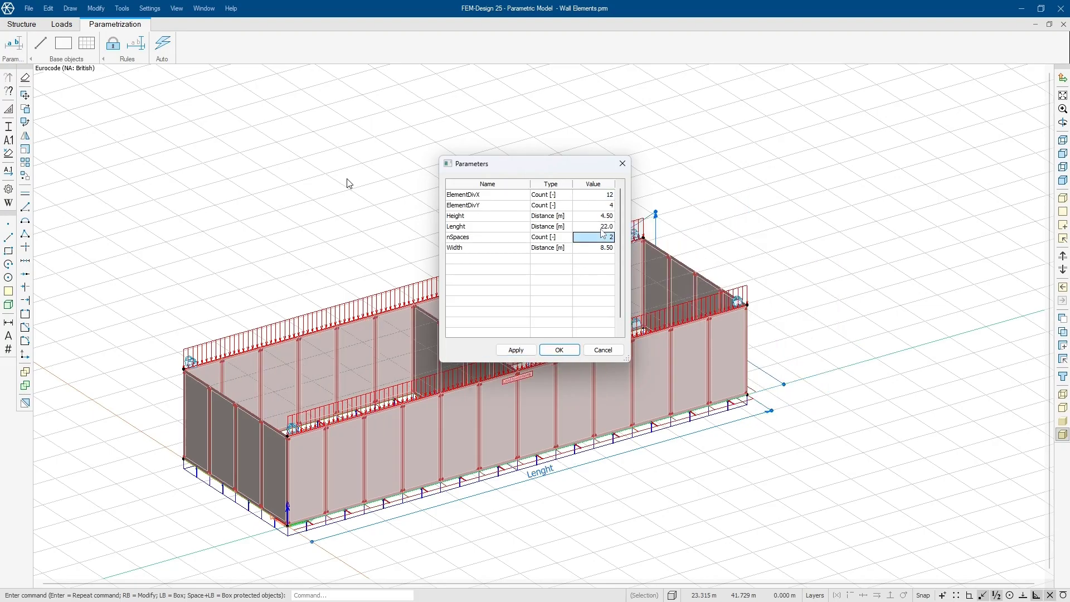
pyautogui.click(522, 352)
# Step: Set ElementDivY to 3, edit the ElementDivX count and apply the parameters
pyautogui.click(606, 205)
pyautogui.click(606, 205)
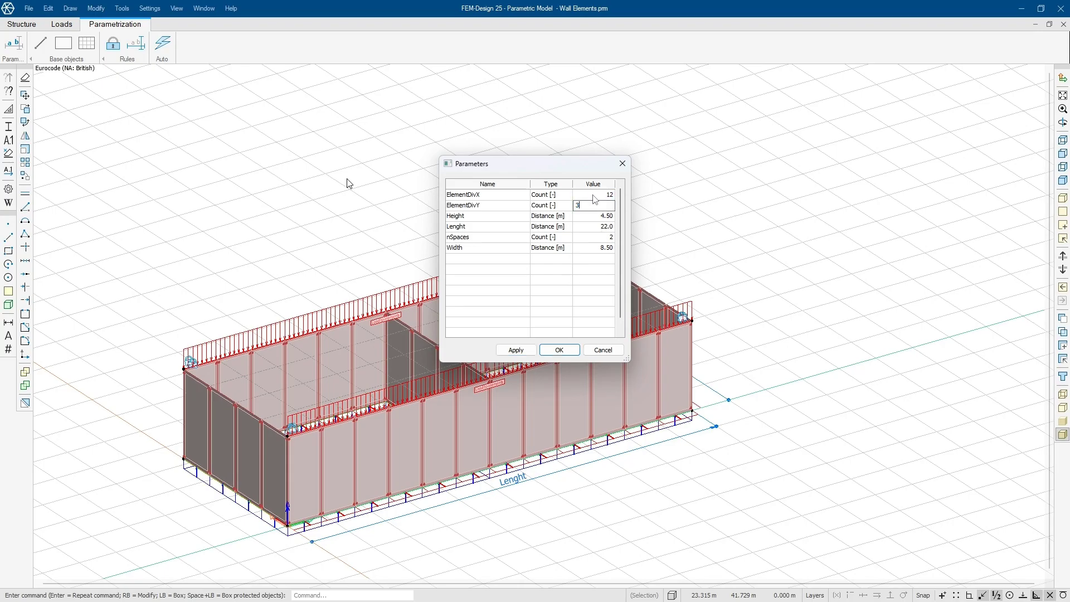
pyautogui.click(593, 197)
pyautogui.click(515, 349)
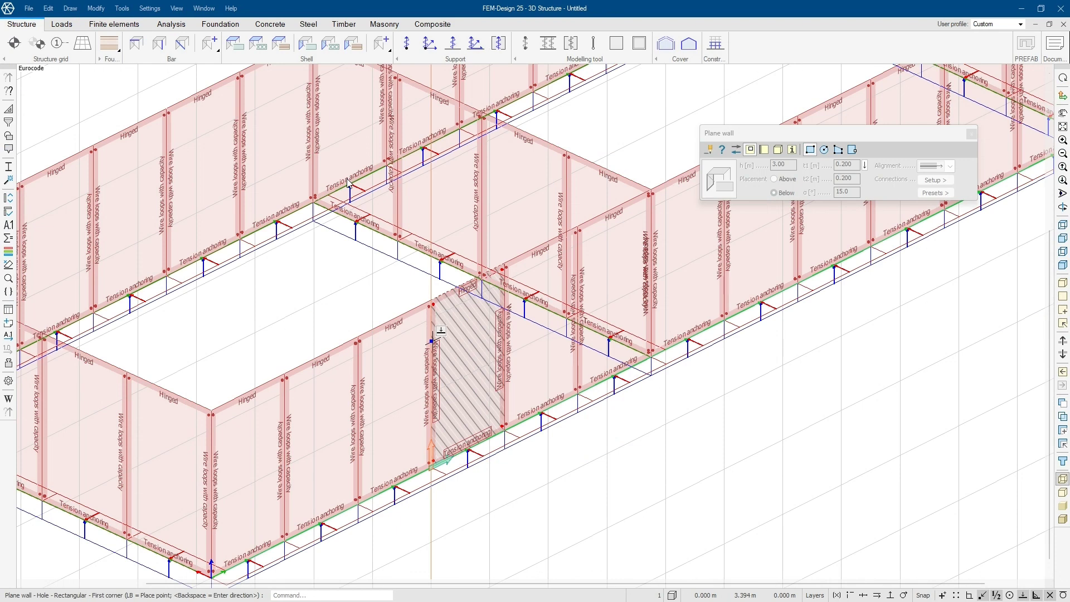
# Step: Cut a full-width rectangular opening down to the base in one long-side wall panel and one end-wall panel
pyautogui.click(432, 329)
pyautogui.click(505, 428)
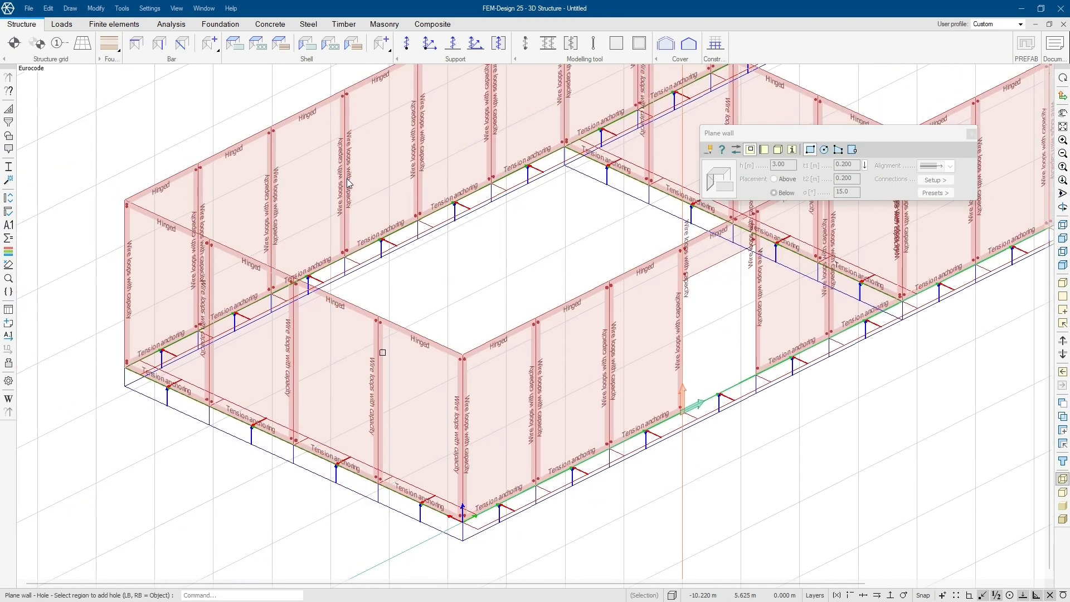
pyautogui.click(302, 359)
pyautogui.click(293, 329)
pyautogui.click(378, 456)
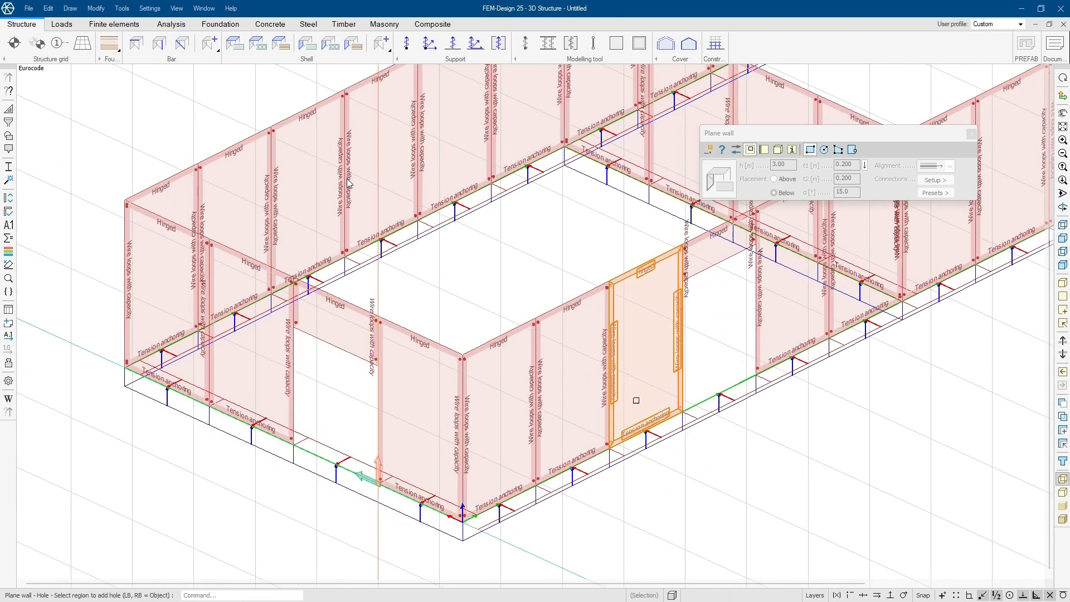
# Step: Cut a narrow upright rectangular opening in the second long-side wall panel from the near corner
pyautogui.click(560, 396)
pyautogui.scroll(5, 556, 411)
pyautogui.click(538, 380)
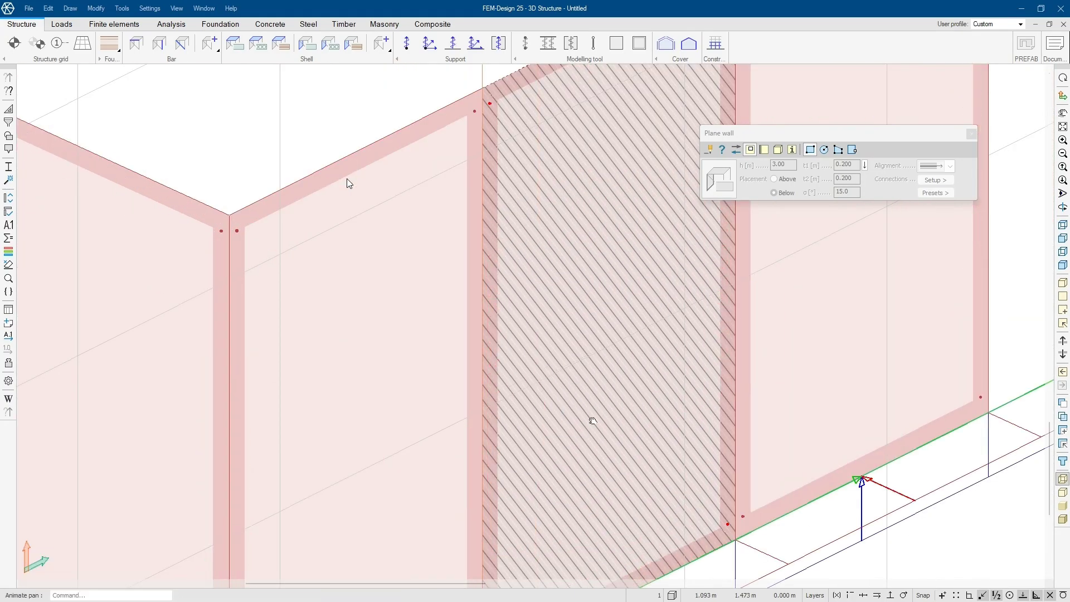
pyautogui.moveTo(590, 420); pyautogui.dragTo(560, 284, button='middle')
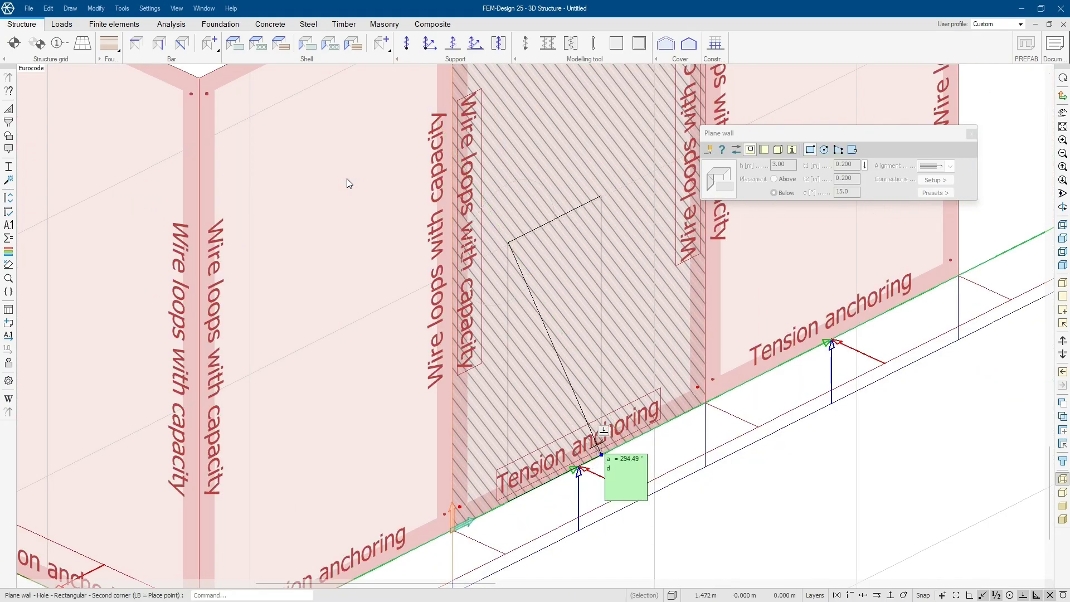
pyautogui.click(596, 393)
pyautogui.scroll(-5, 621, 358)
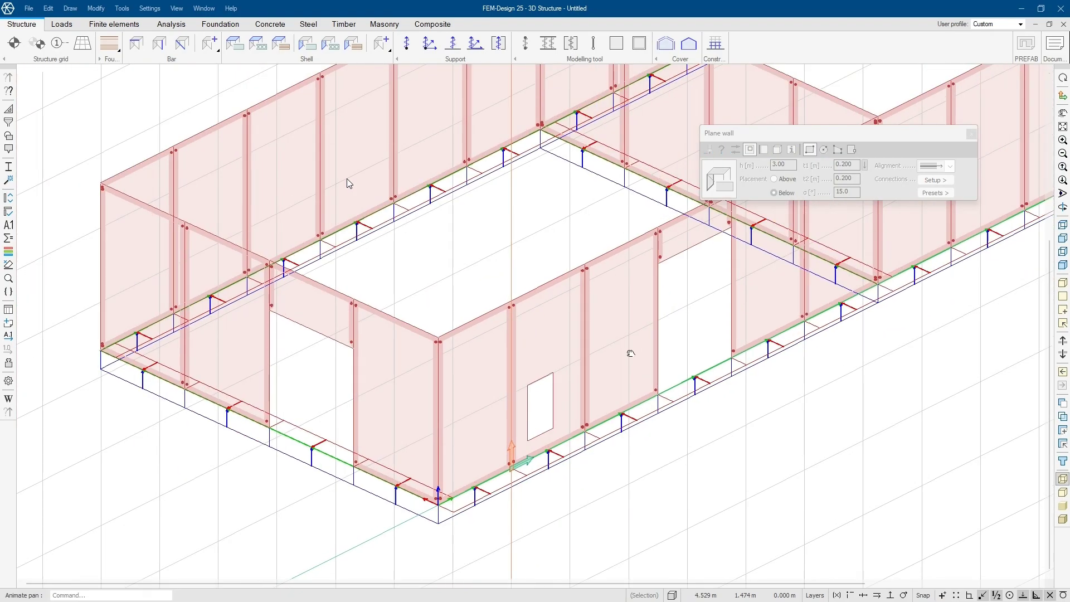
# Step: Cut a small rectangular window opening in the long-side wall panel just beyond the full-width opening
pyautogui.click(501, 359)
pyautogui.click(529, 402)
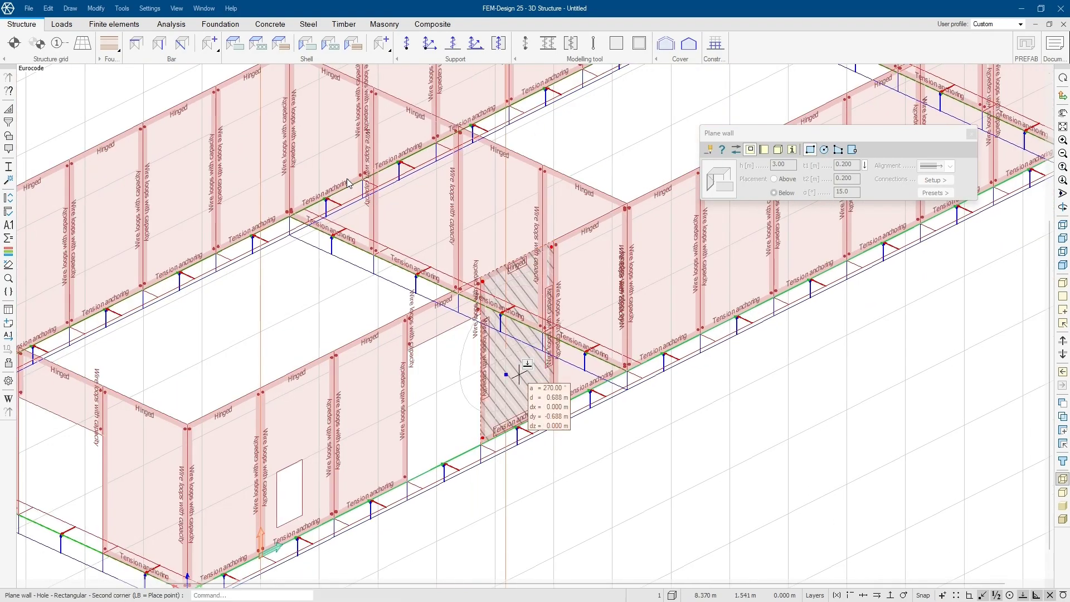
pyautogui.scroll(5, 535, 391)
pyautogui.scroll(2, 543, 359)
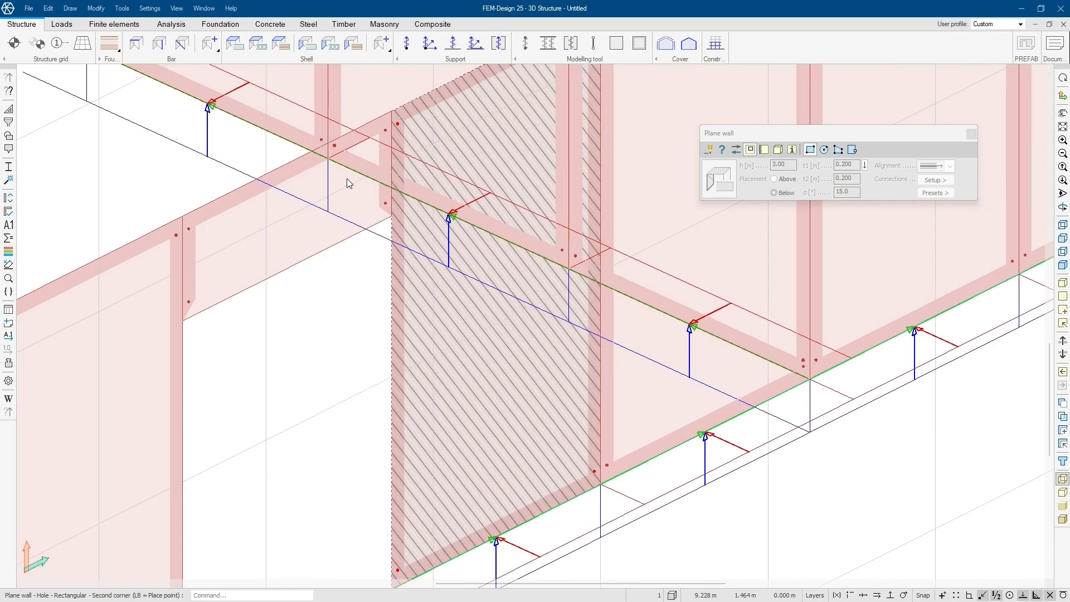
pyautogui.click(535, 363)
pyautogui.rightClick(291, 359)
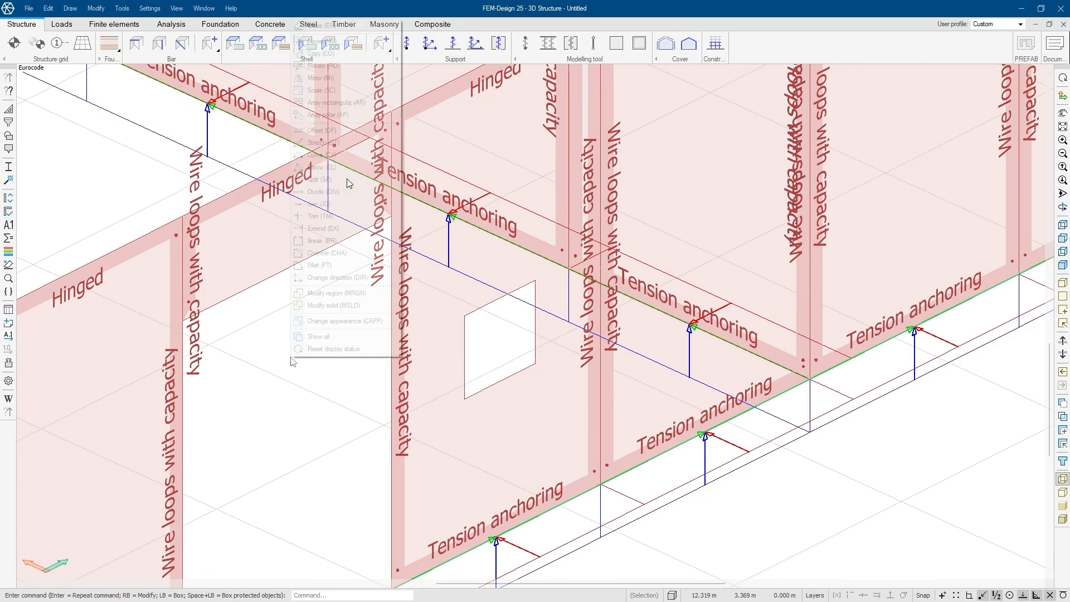
# Step: Copy the small window opening along the long-side wall to panels 2.5 m and 7.5 m away
pyautogui.click(327, 54)
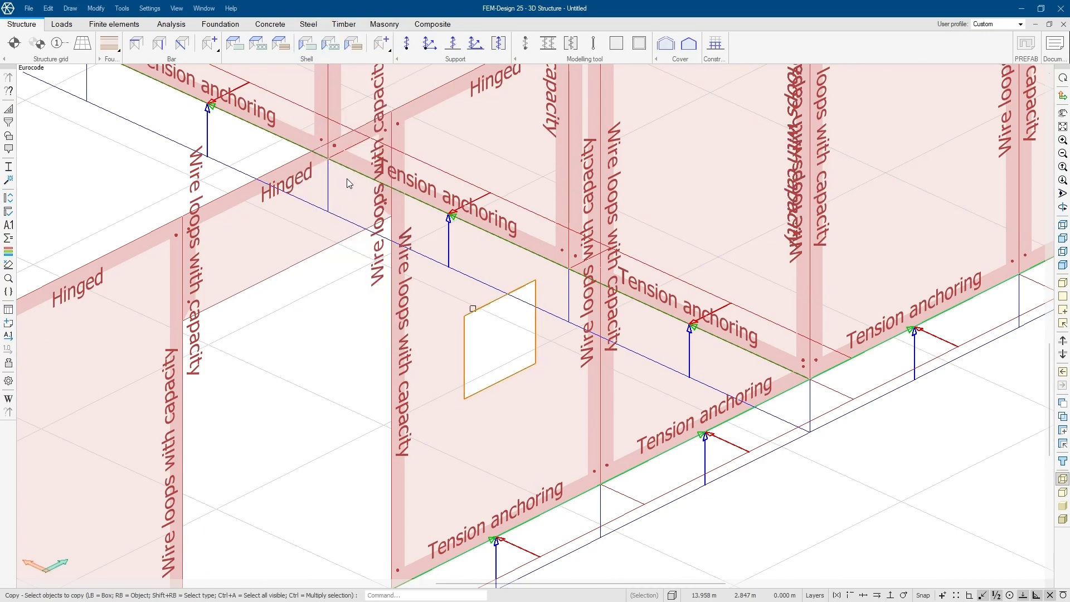
pyautogui.rightClick(474, 311)
pyautogui.moveTo(403, 584); pyautogui.dragTo(426, 476, button='middle')
pyautogui.click(422, 479)
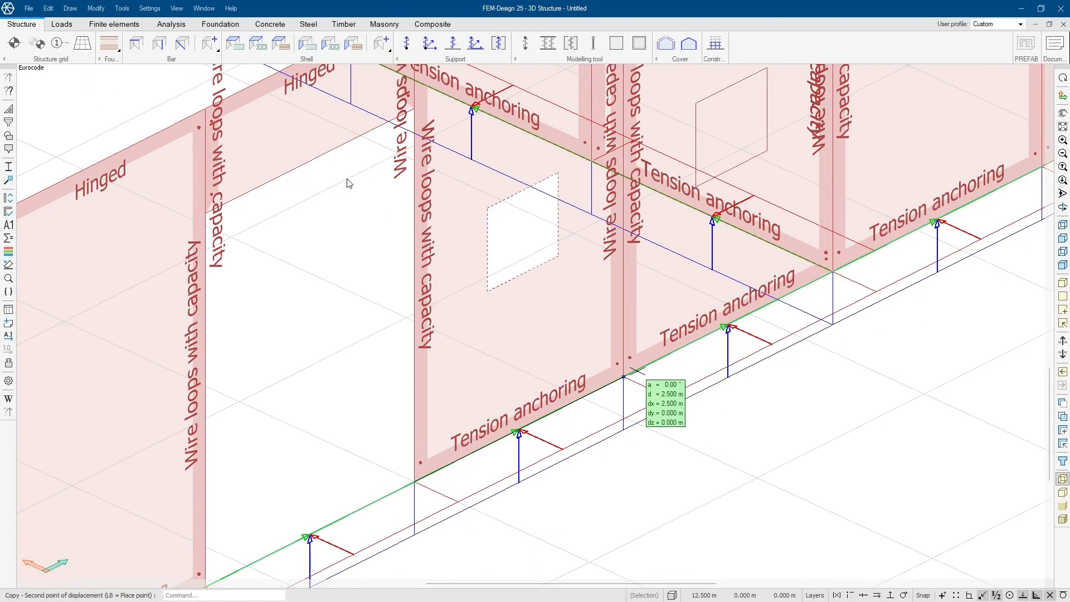
pyautogui.scroll(-5, 641, 426)
pyautogui.scroll(2, 641, 426)
pyautogui.scroll(1, 741, 378)
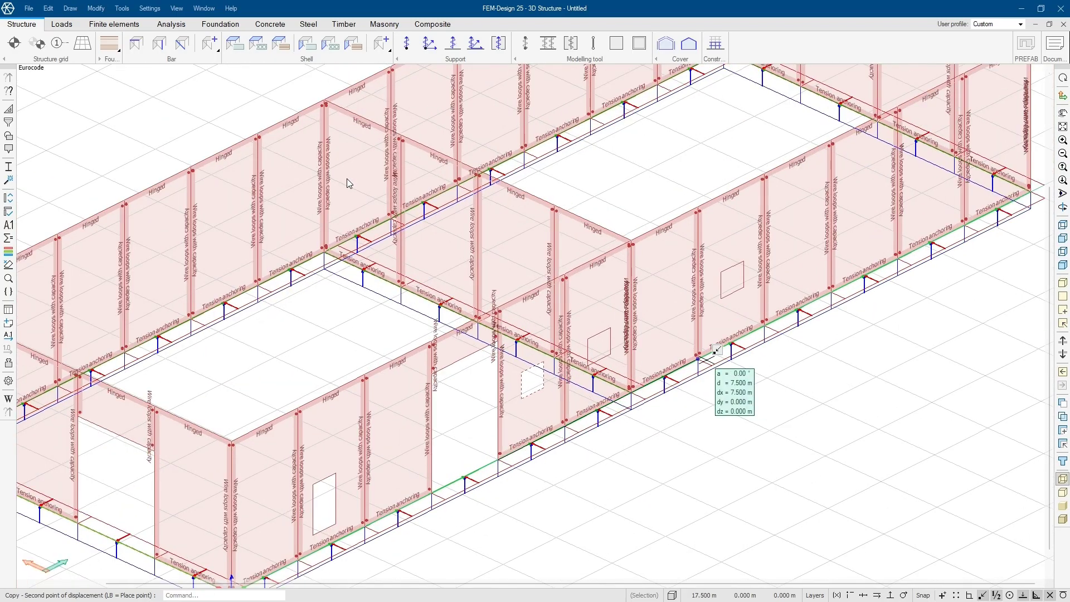
pyautogui.click(711, 362)
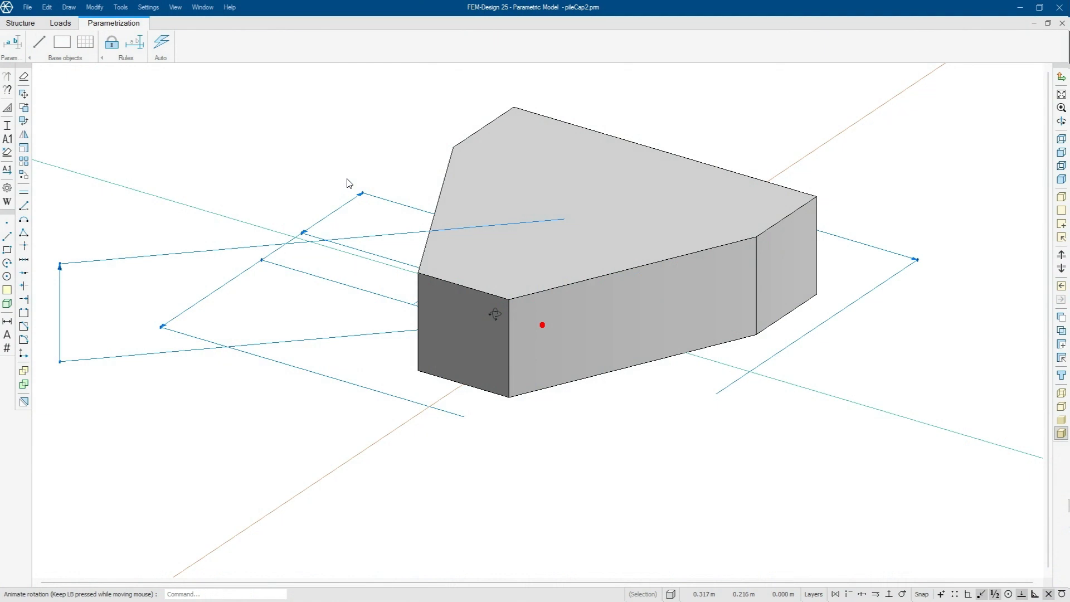
# Step: Create a rectangular prismatic solid beside the pile cap, giving it about the same height as the cap
pyautogui.moveTo(495, 314); pyautogui.dragTo(709, 318)
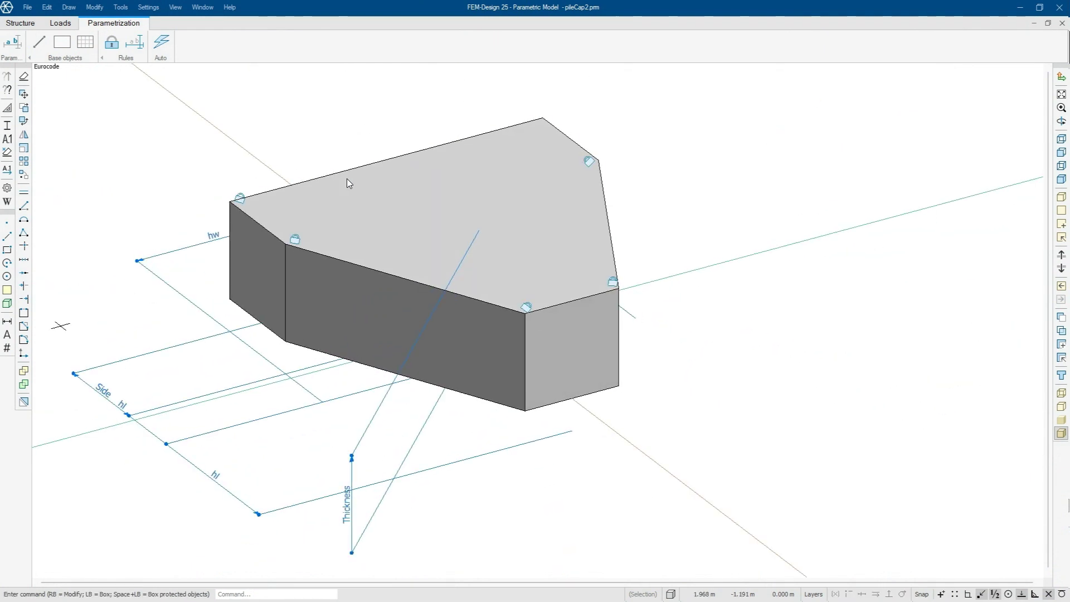
pyautogui.click(7, 303)
pyautogui.moveTo(775, 136)
pyautogui.mouseDown()
pyautogui.moveTo(775, 155)
pyautogui.moveTo(792, 146)
pyautogui.mouseUp()
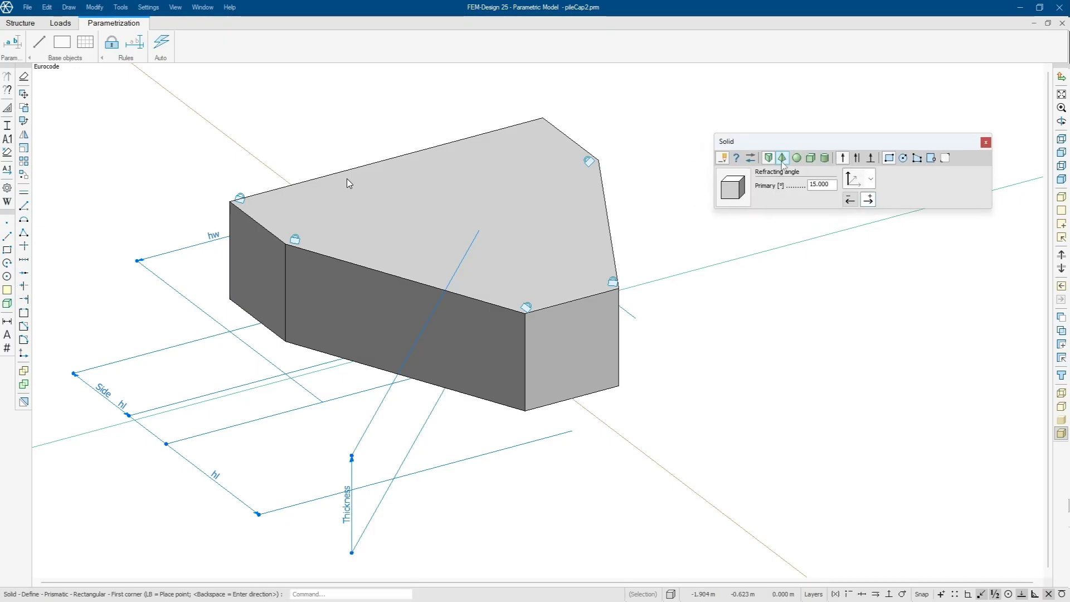
pyautogui.click(731, 316)
pyautogui.click(978, 379)
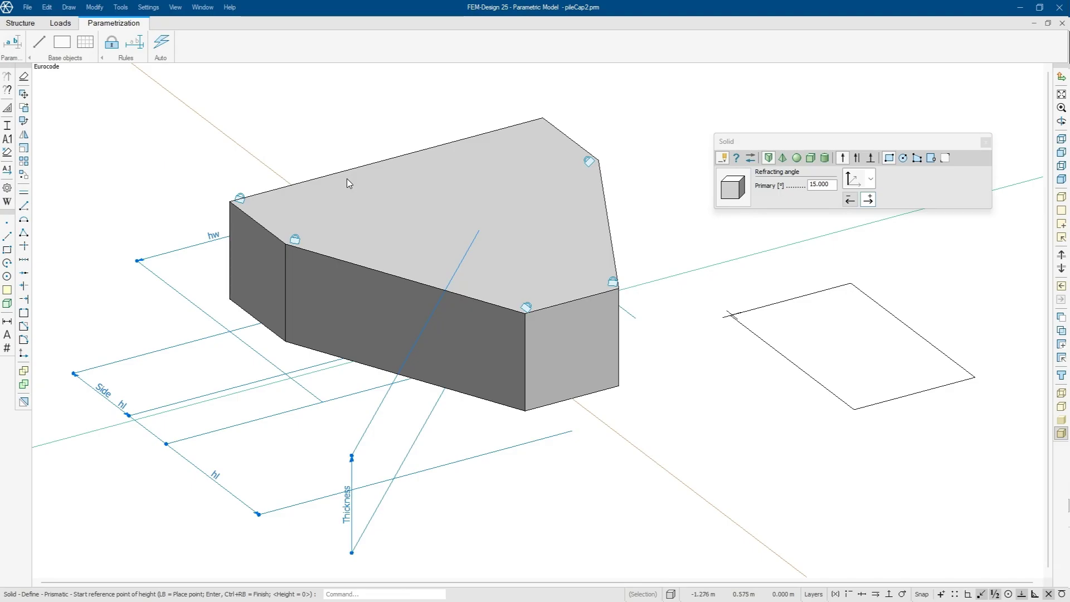
pyautogui.click(858, 400)
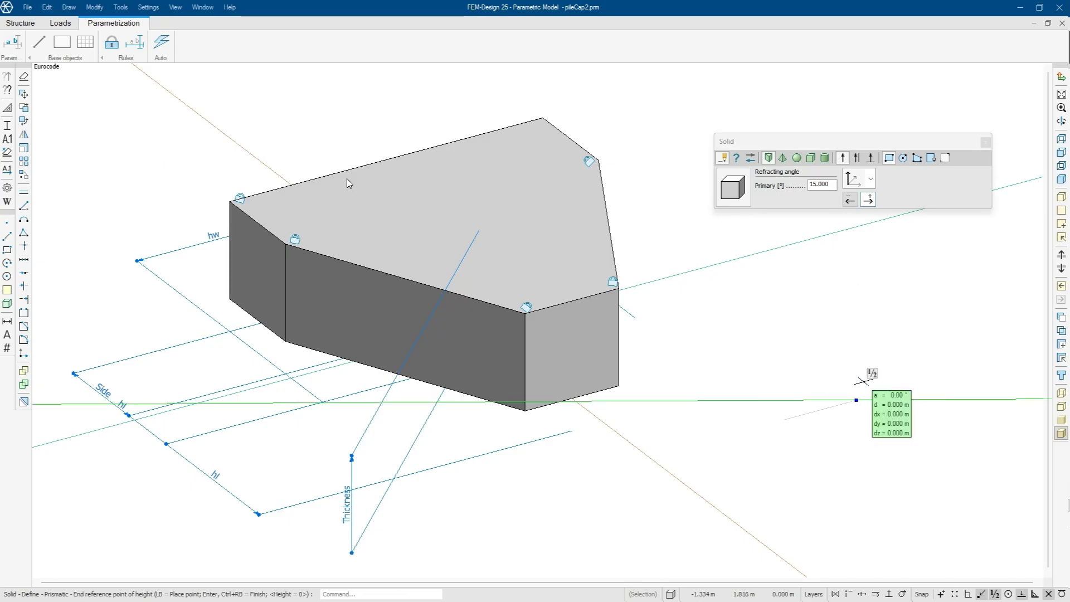
pyautogui.click(845, 353)
pyautogui.moveTo(918, 303); pyautogui.dragTo(737, 329, button='middle')
pyautogui.press('Escape')
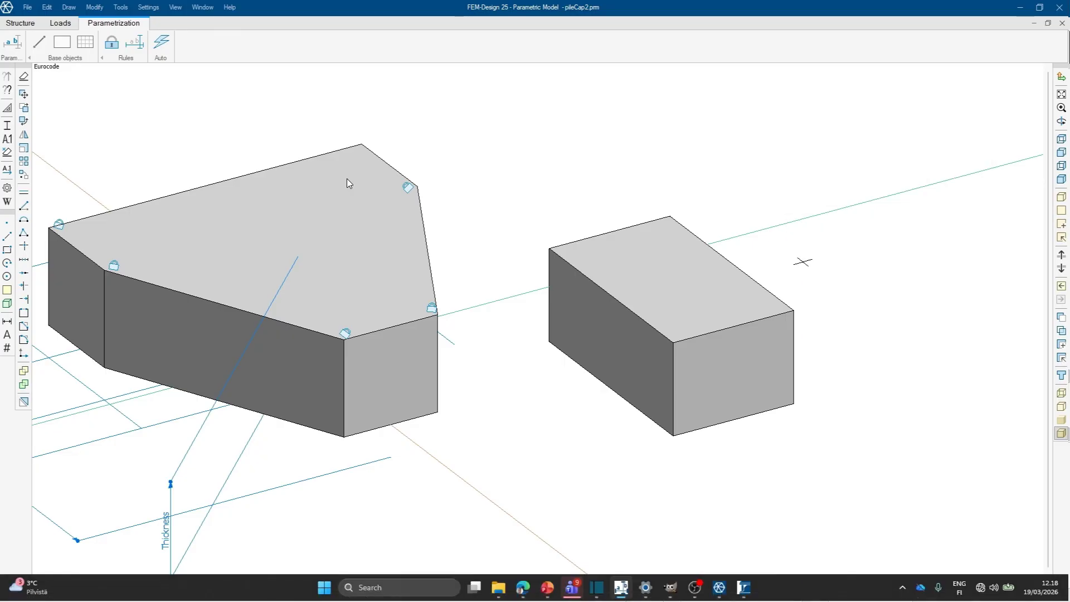
# Step: Examine the Modify solid operations available for combining and cutting the pile cap and the block
pyautogui.rightClick(803, 262)
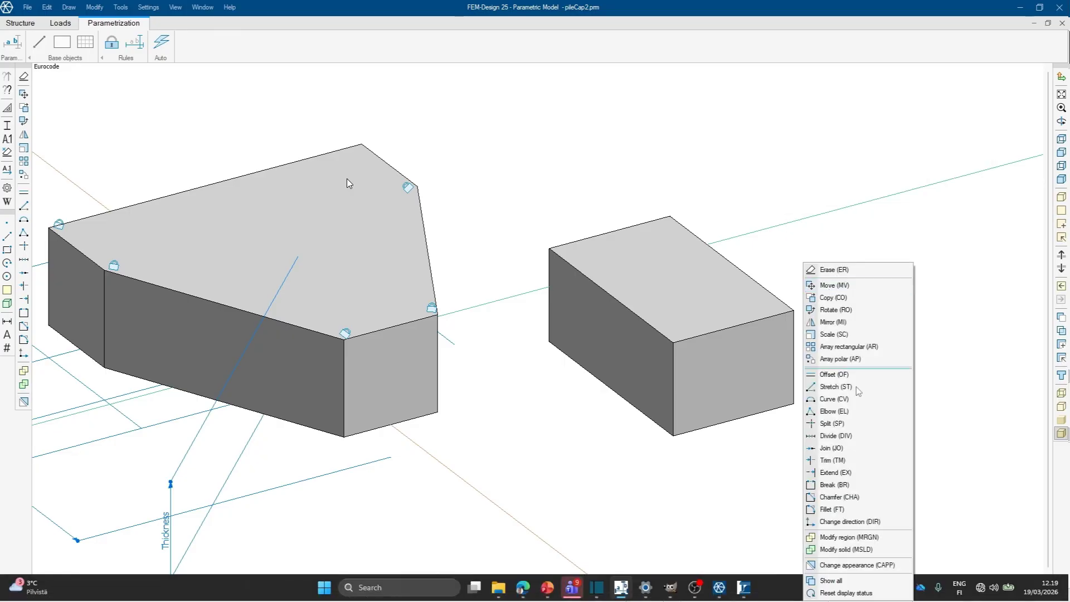
pyautogui.click(839, 549)
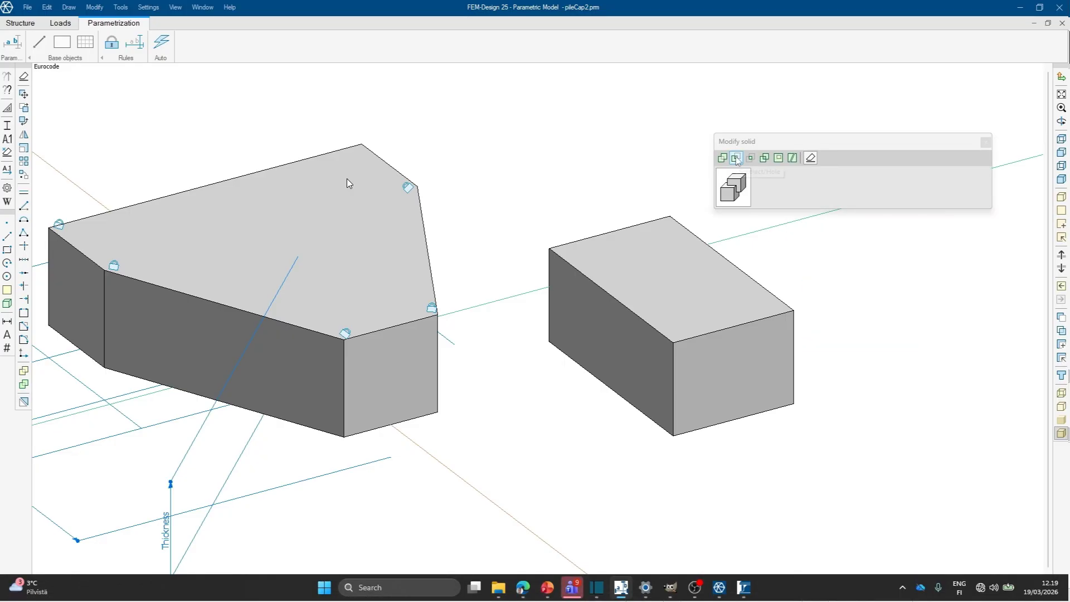
pyautogui.click(782, 160)
pyautogui.click(793, 162)
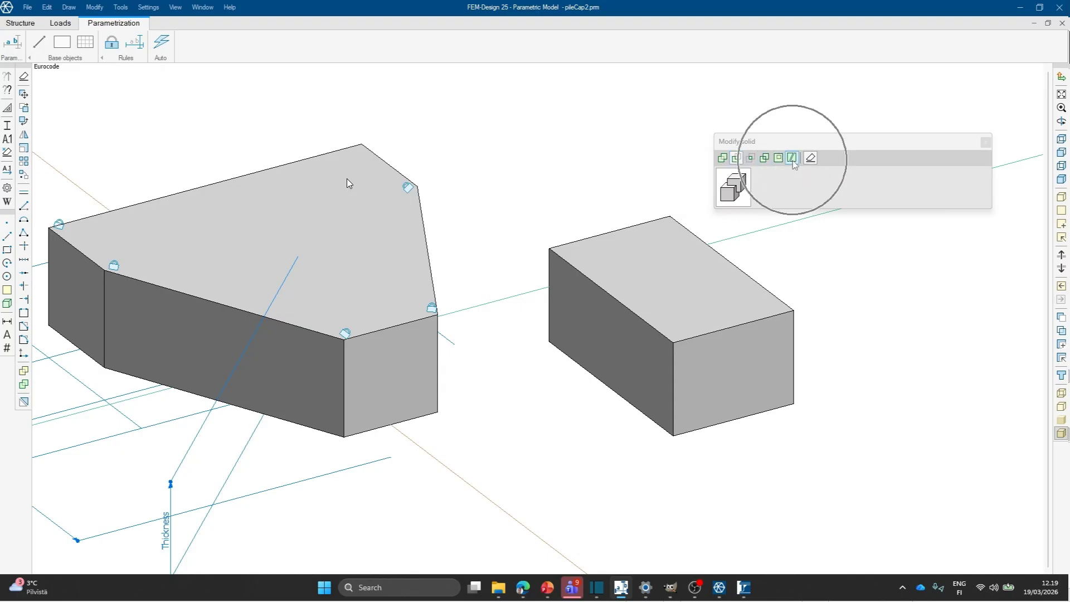
pyautogui.click(751, 158)
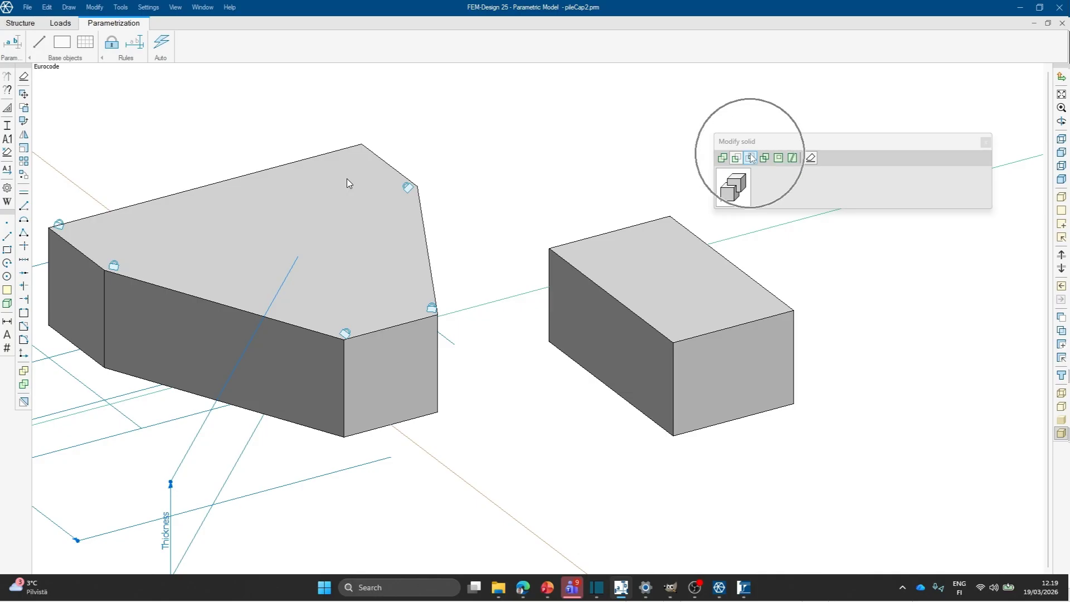
pyautogui.click(736, 159)
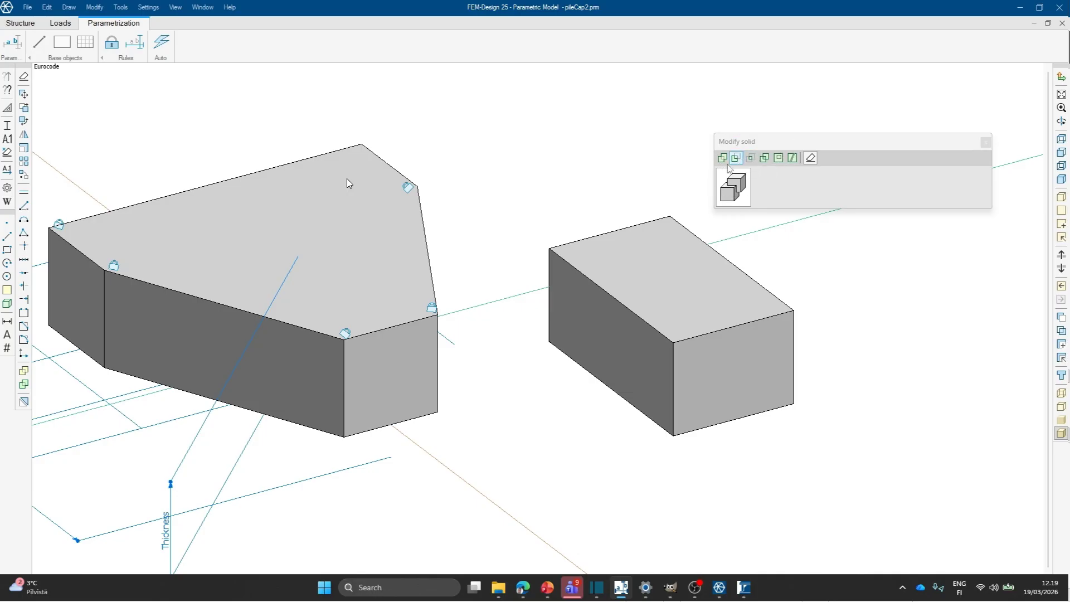
pyautogui.moveTo(540, 337); pyautogui.dragTo(697, 271, button='middle')
pyautogui.click(476, 287)
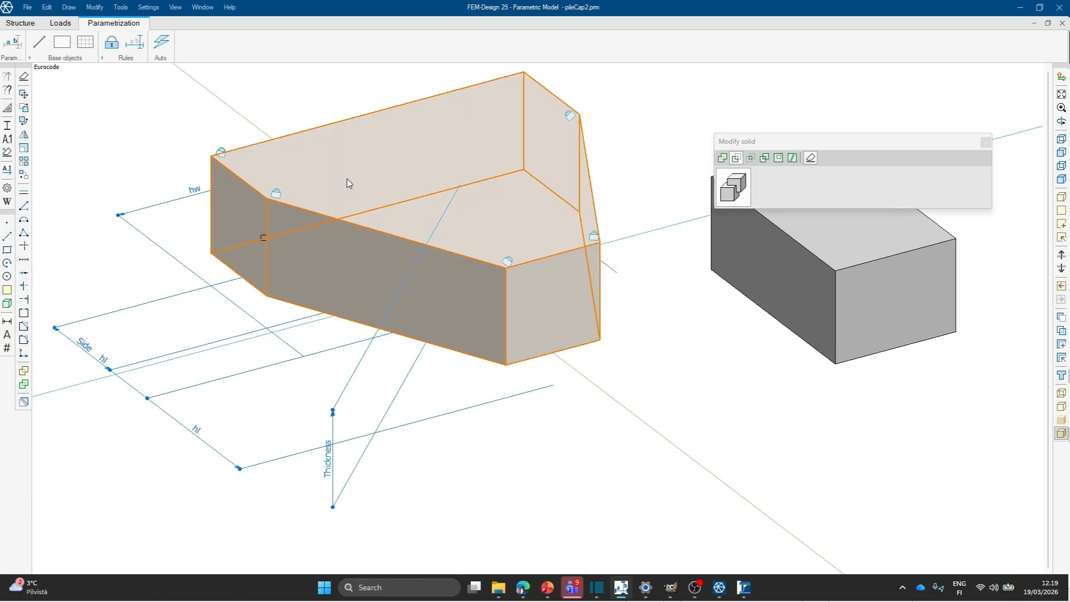
# Step: Set the pile cap's Lenght parameter to 3 m and apply it to the model
pyautogui.click(7, 47)
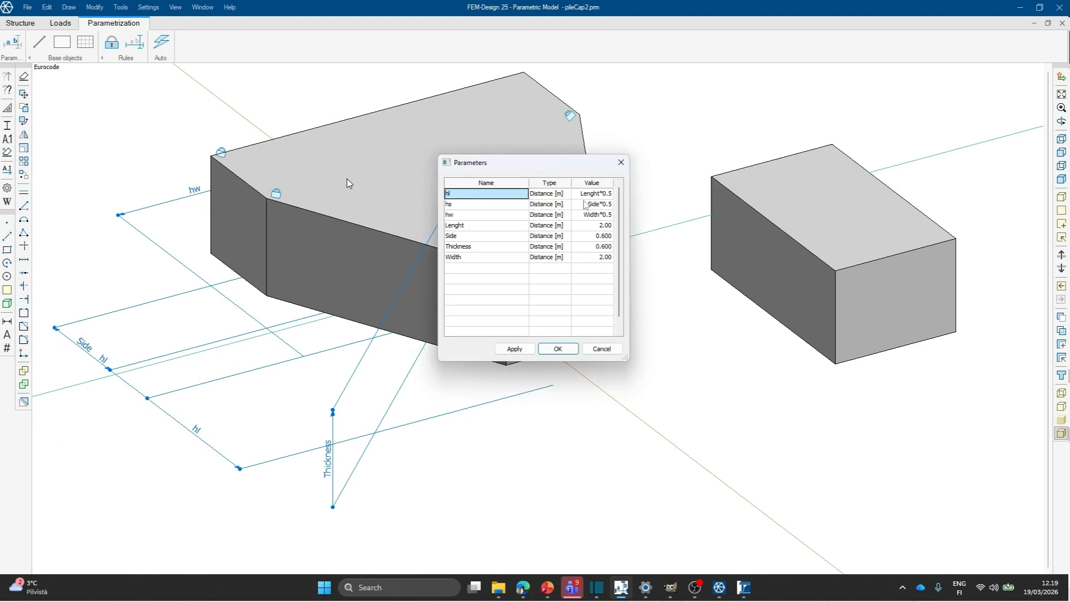
pyautogui.moveTo(560, 166); pyautogui.dragTo(701, 198)
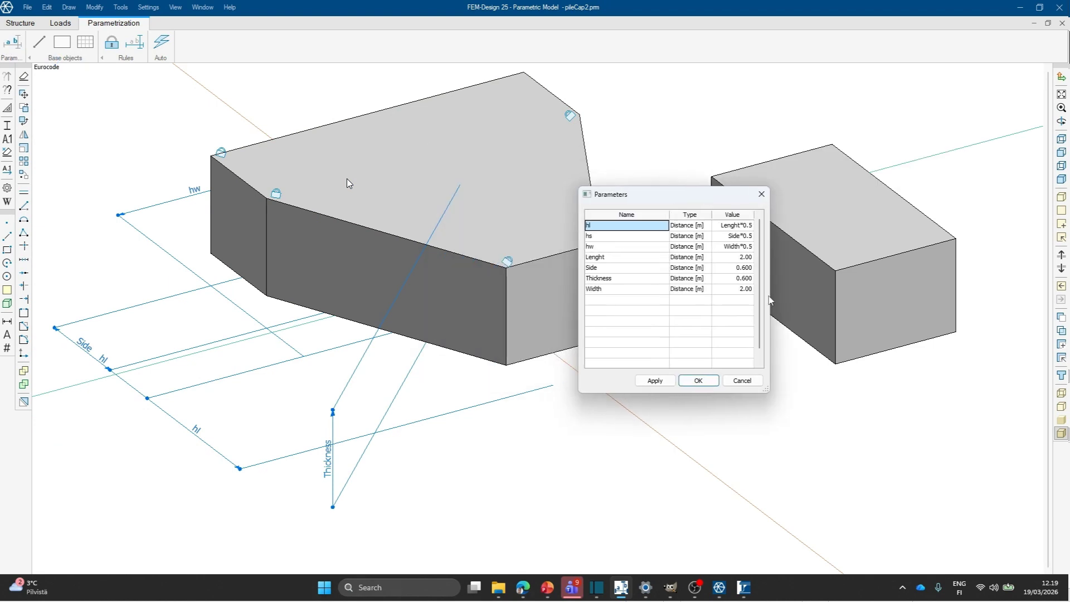
pyautogui.doubleClick(738, 257)
pyautogui.write('3')
pyautogui.click(729, 268)
pyautogui.click(646, 381)
# Step: Restore the pile cap's Lenght parameter to 2 m and apply it
pyautogui.doubleClick(734, 261)
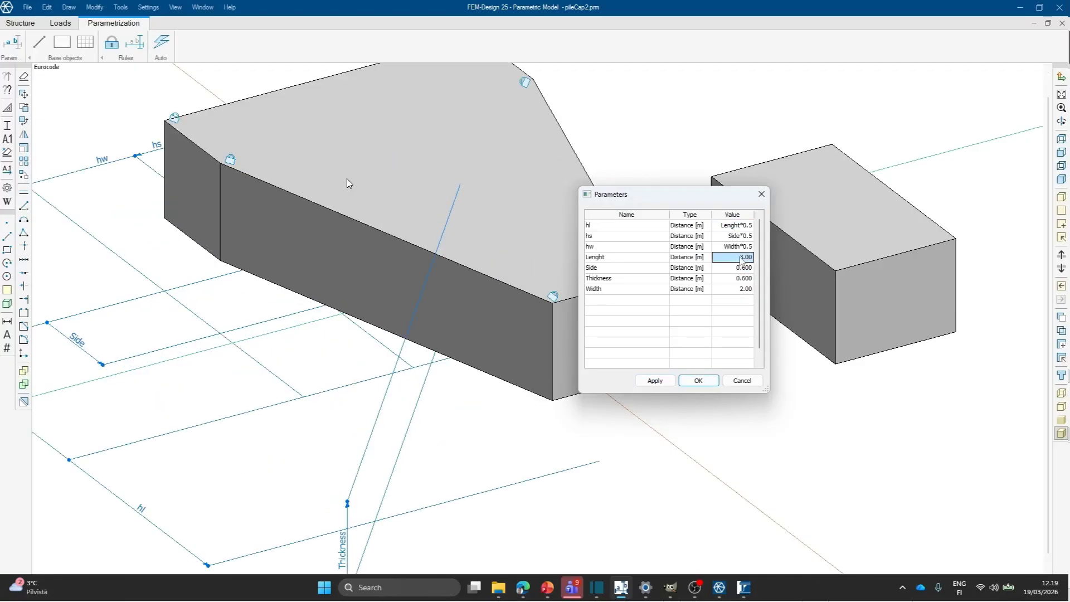
pyautogui.write('2')
pyautogui.press('Return')
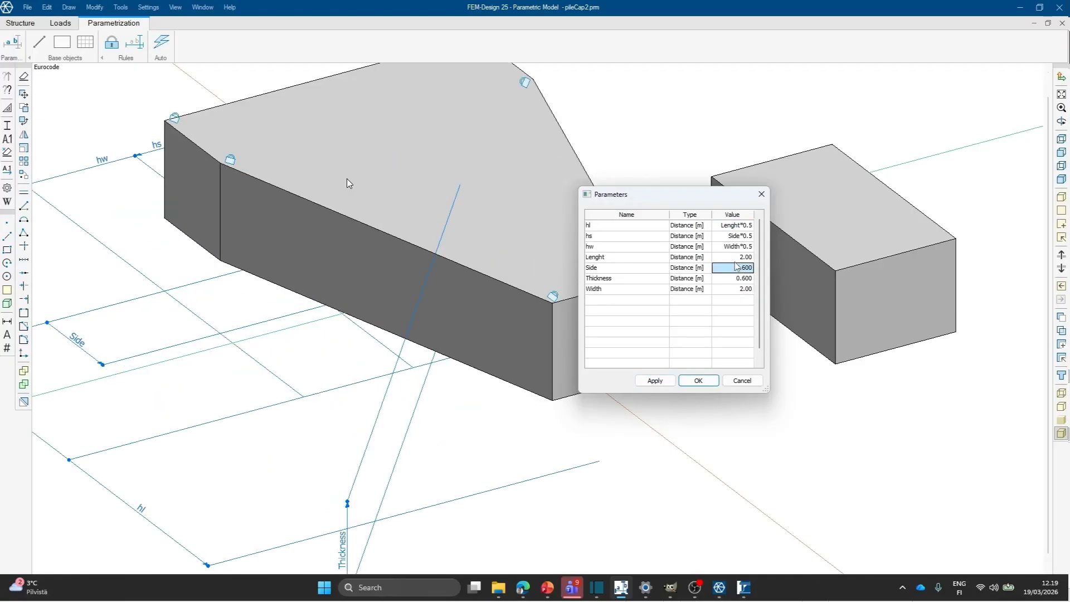
pyautogui.click(655, 381)
# Step: Set the pile cap's Width to 3 m and its Side to 1 m, applying each value
pyautogui.click(733, 289)
pyautogui.click(733, 288)
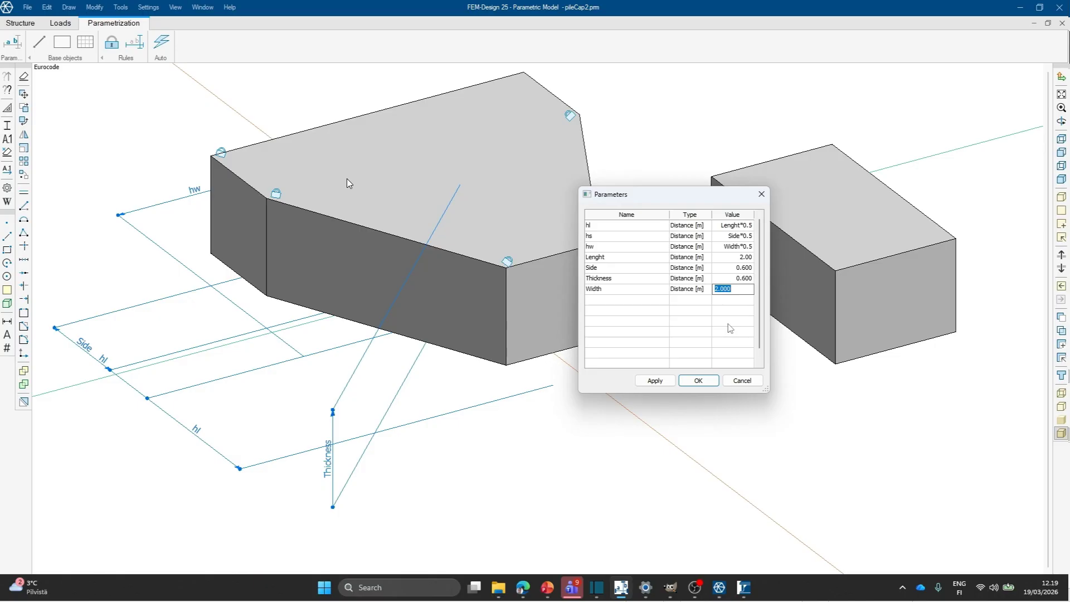
pyautogui.write('3')
pyautogui.click(645, 384)
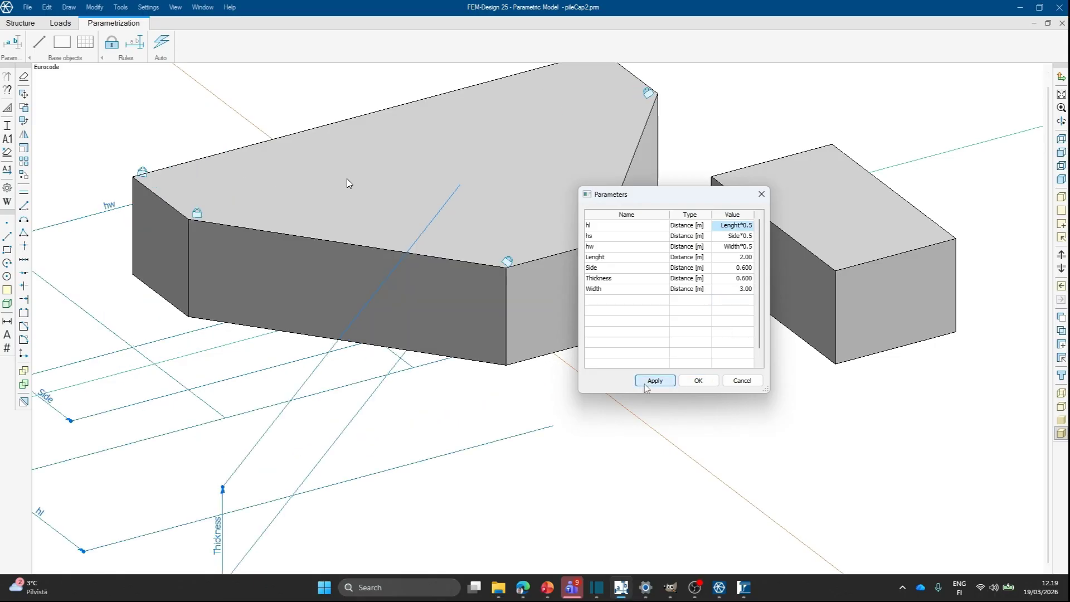
pyautogui.doubleClick(734, 267)
pyautogui.write('1')
pyautogui.press('Return')
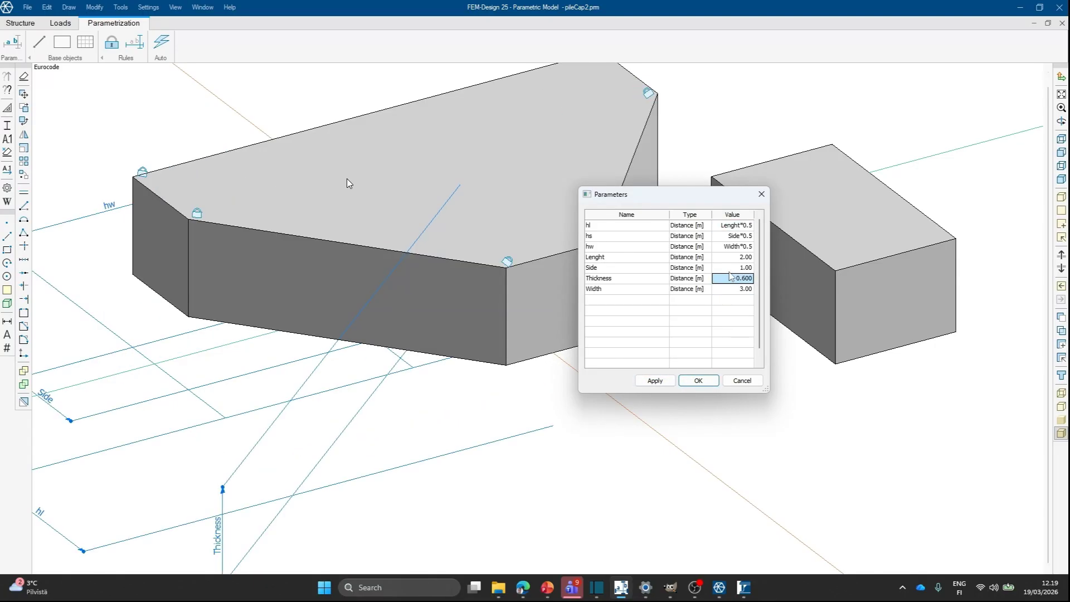
pyautogui.click(655, 381)
pyautogui.click(698, 381)
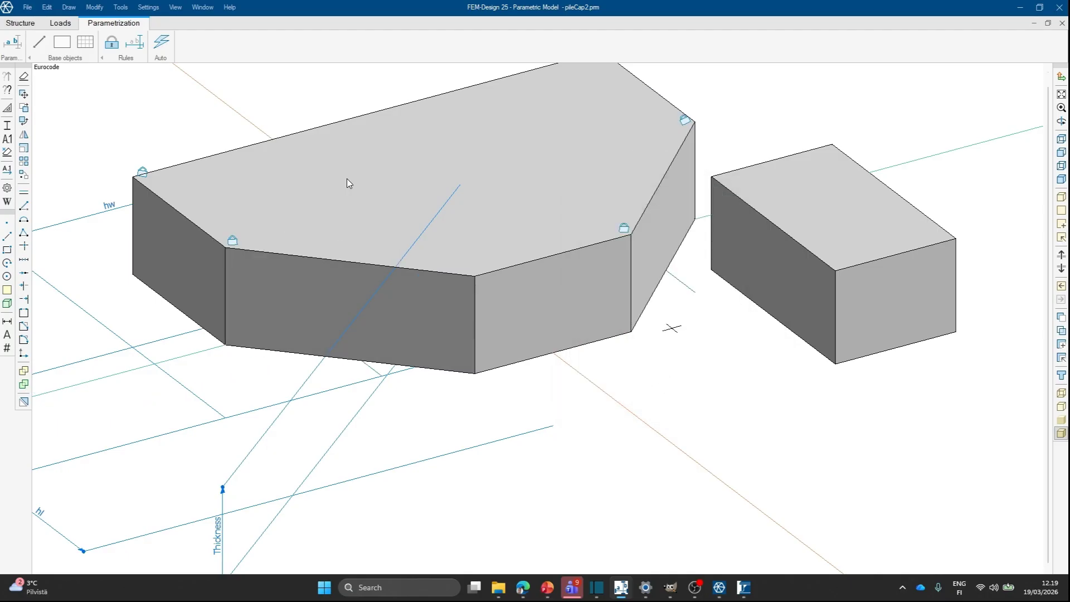
# Step: Reveal the hidden reference planes around the pile cap with the Hide/Show command
pyautogui.moveTo(676, 327); pyautogui.dragTo(689, 373, button='middle')
pyautogui.scroll(-2, 689, 372)
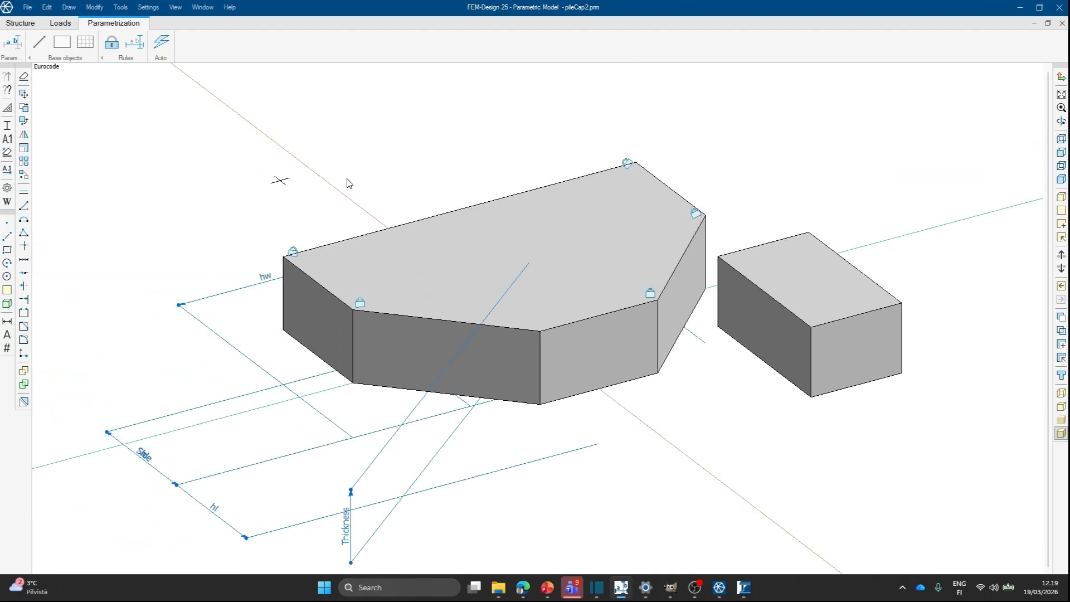
pyautogui.click(1061, 318)
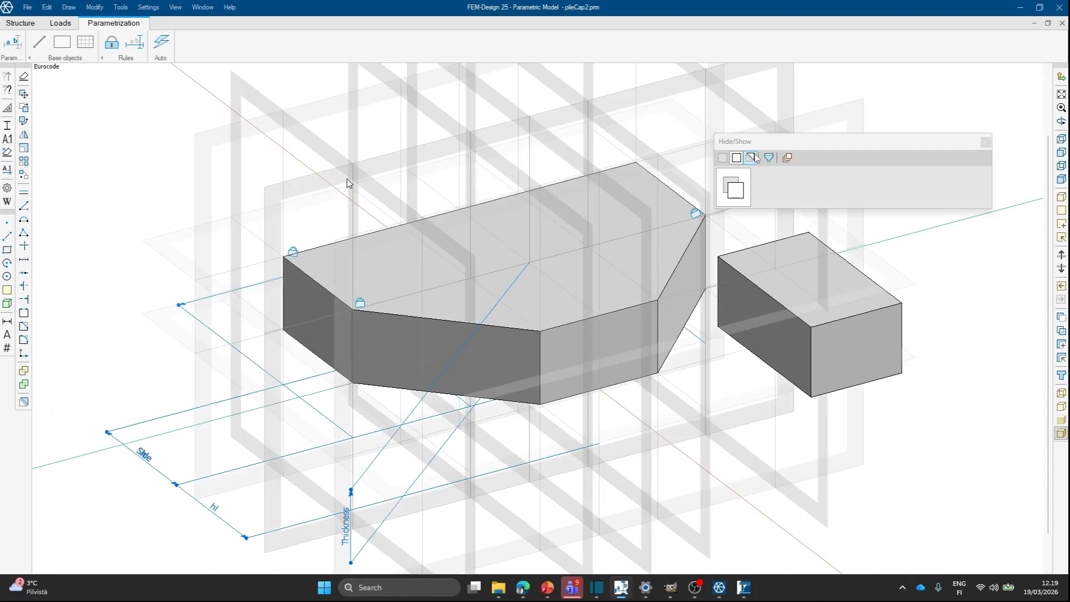
pyautogui.click(741, 157)
pyautogui.click(412, 142)
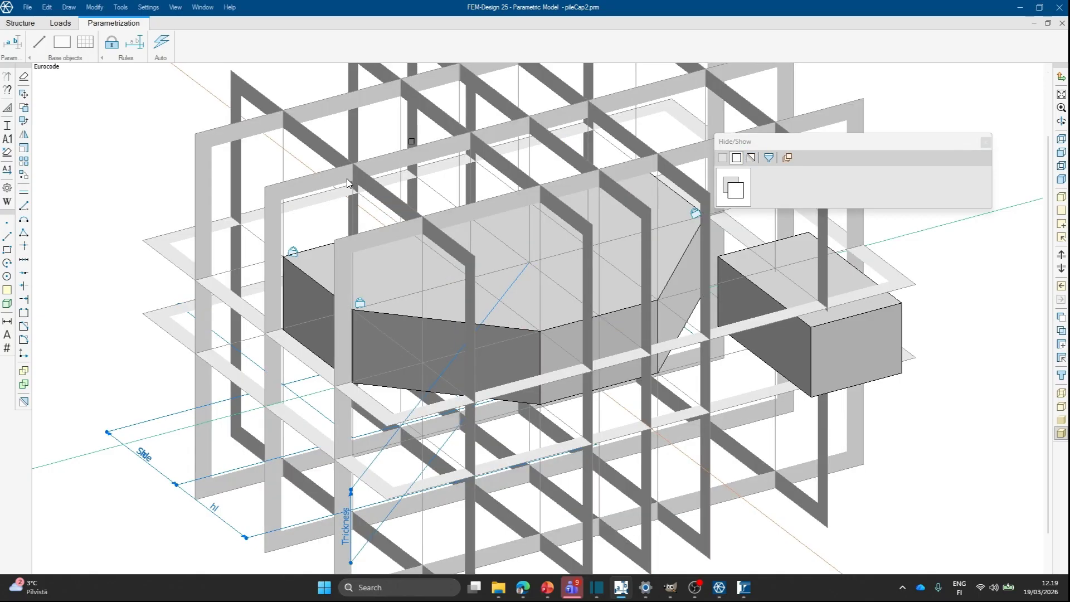
pyautogui.moveTo(861, 347)
pyautogui.mouseDown(button='middle')
pyautogui.moveTo(780, 472)
pyautogui.moveTo(630, 448)
pyautogui.moveTo(595, 390)
pyautogui.moveTo(754, 306)
pyautogui.moveTo(809, 313)
pyautogui.moveTo(803, 342)
pyautogui.moveTo(870, 347)
pyautogui.mouseUp(button='middle')
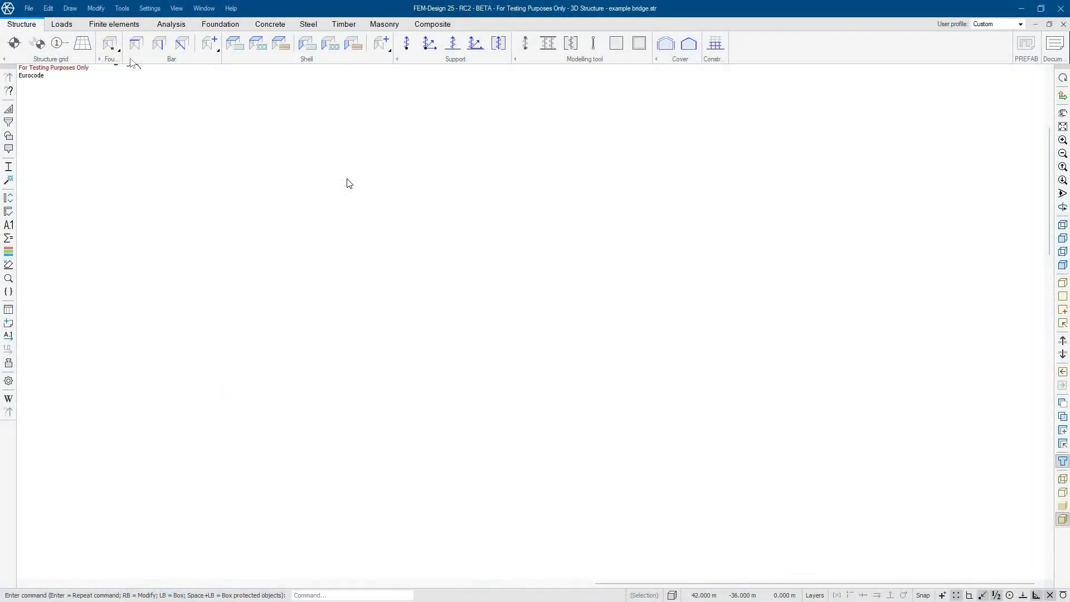
# Step: Start an isolated foundation in the example bridge model and choose the pileCap2 parametric template for its shape
pyautogui.click(110, 43)
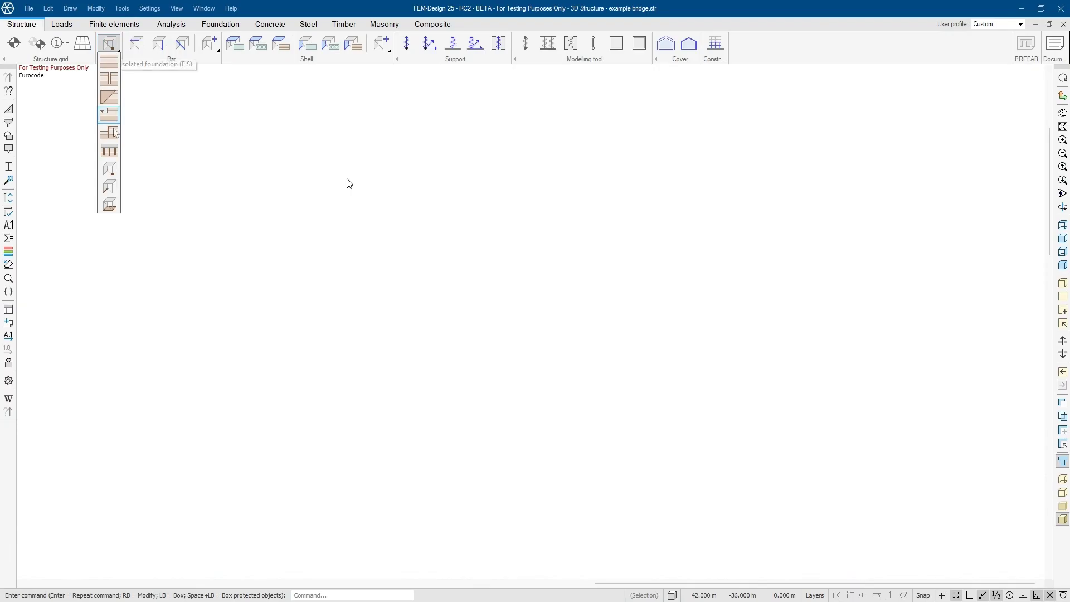
pyautogui.click(110, 169)
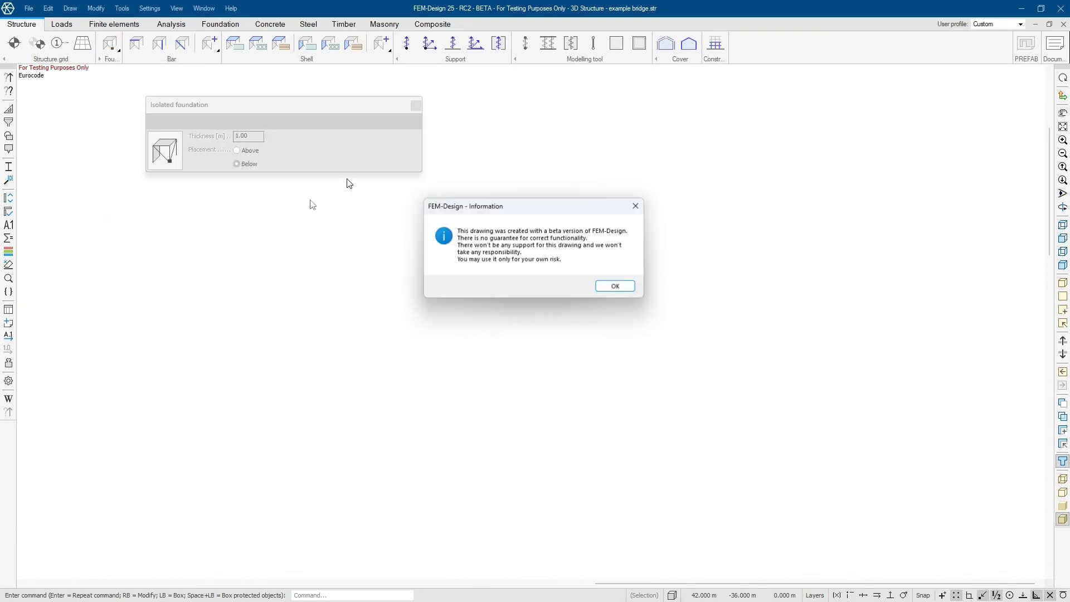
pyautogui.click(631, 288)
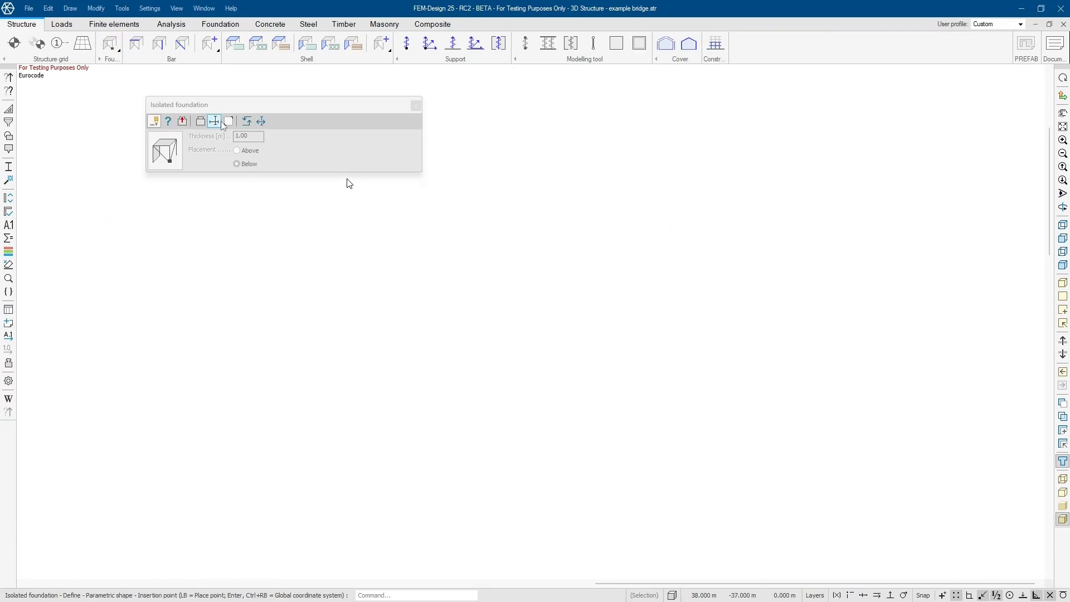
pyautogui.click(248, 123)
pyautogui.click(248, 122)
pyautogui.click(466, 172)
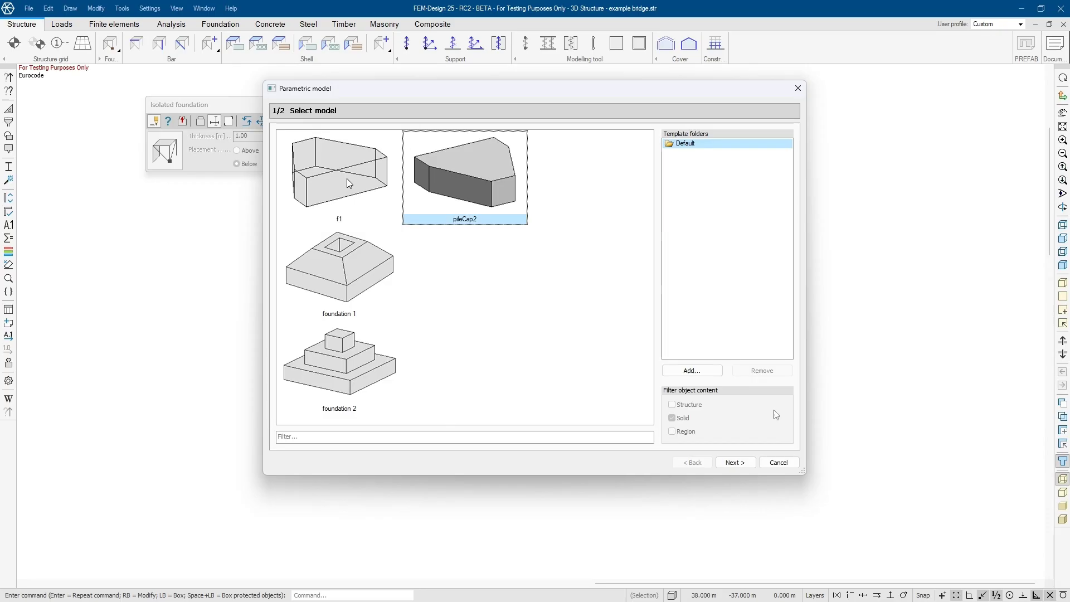
pyautogui.click(735, 462)
# Step: Set the foundation's Side parameter to 0.5 m and place and orient the pile cap in the model
pyautogui.click(629, 358)
pyautogui.click(404, 208)
pyautogui.click(395, 188)
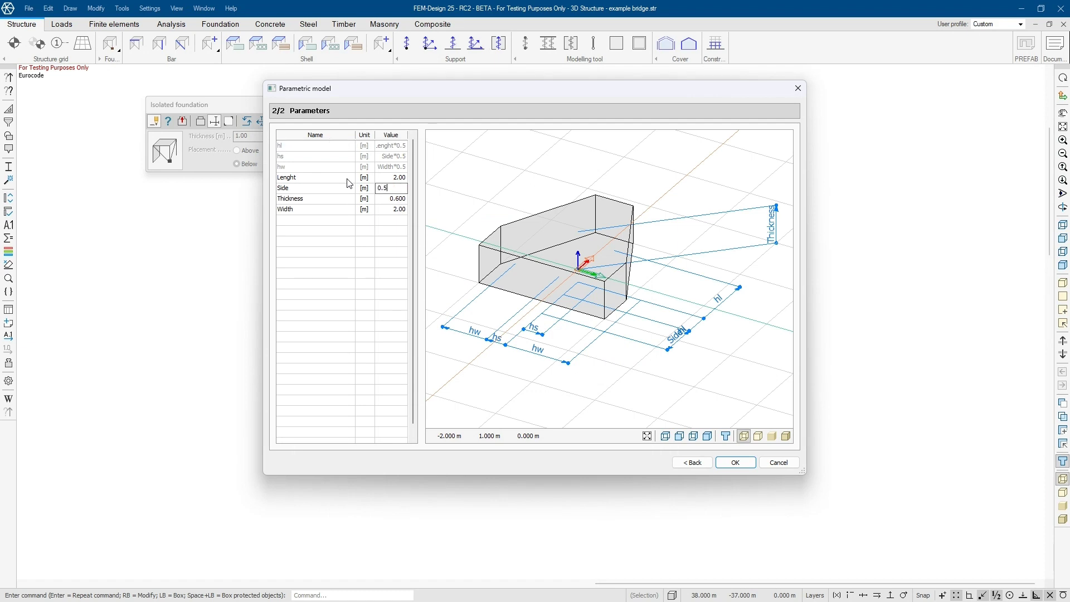
pyautogui.press('Return')
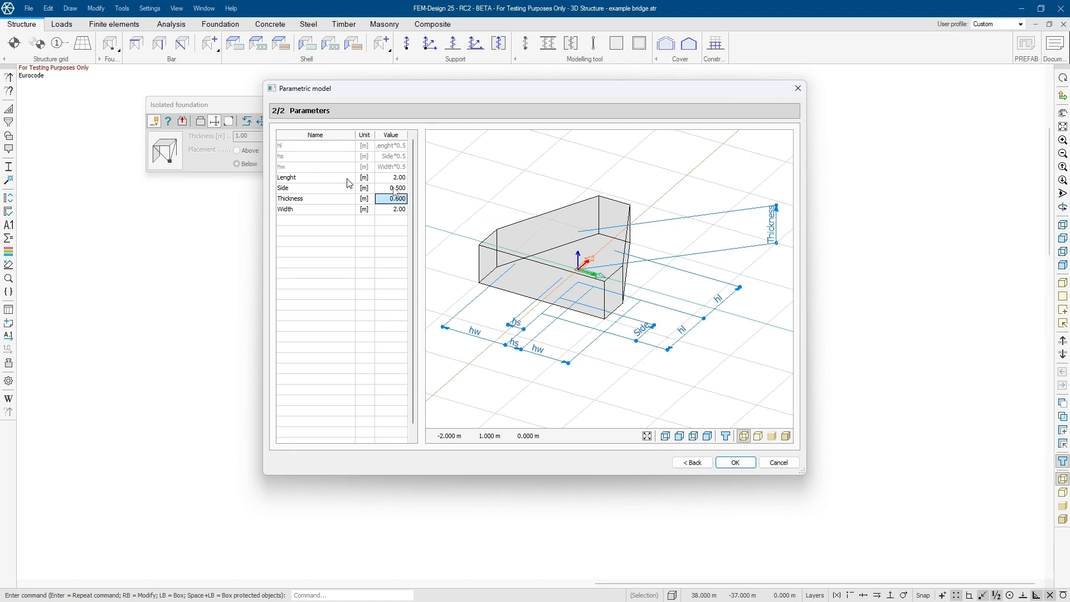
pyautogui.click(736, 462)
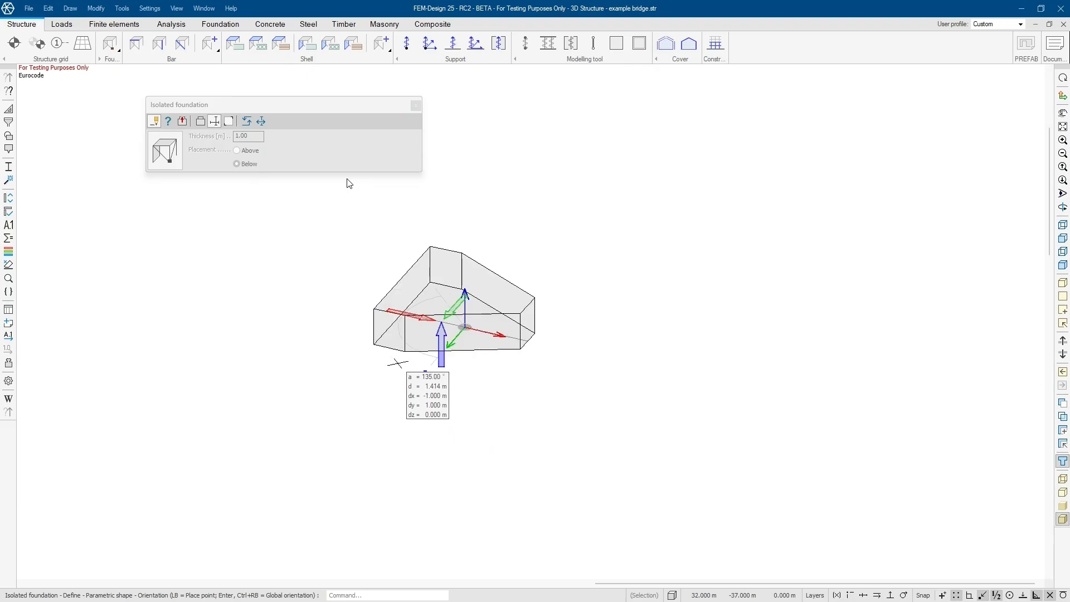
pyautogui.click(351, 339)
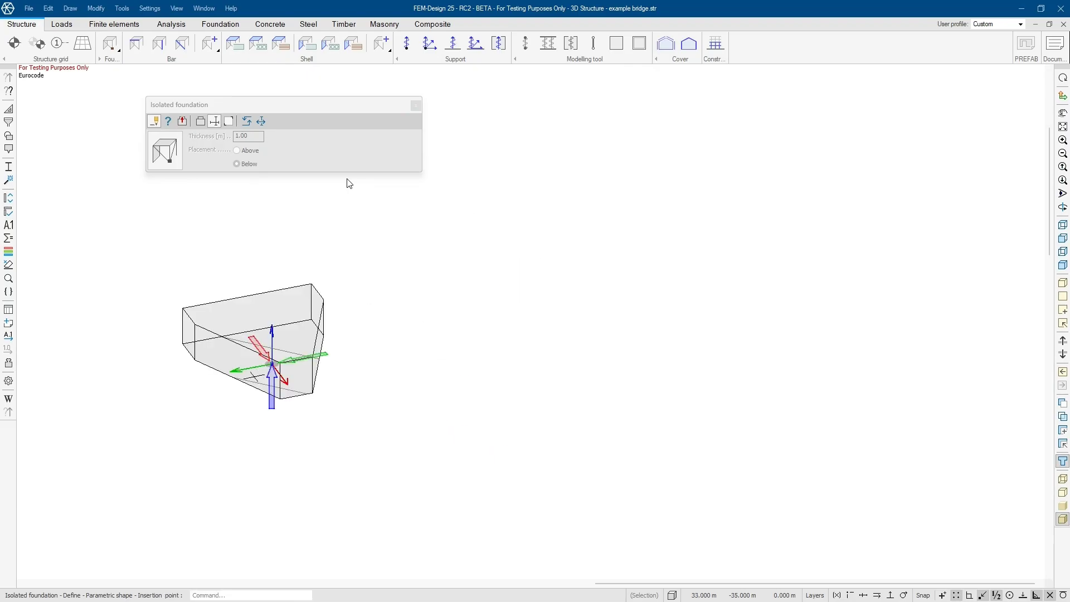
# Step: Place three copies of the pile cap foundation in a row in the bridge model and end the command
pyautogui.click(264, 370)
pyautogui.click(529, 316)
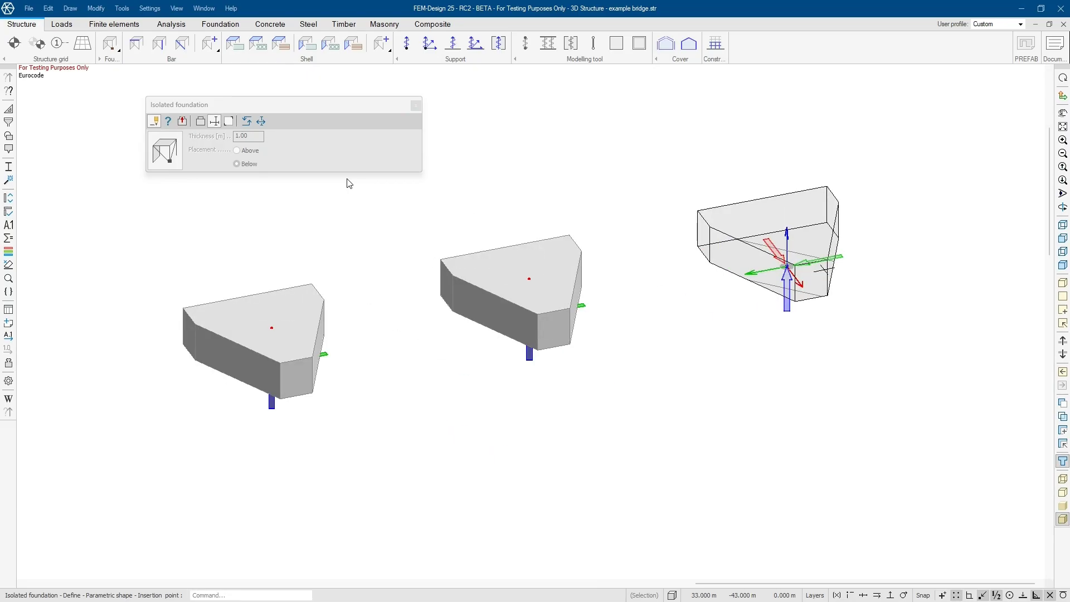
pyautogui.click(787, 267)
pyautogui.press('Escape')
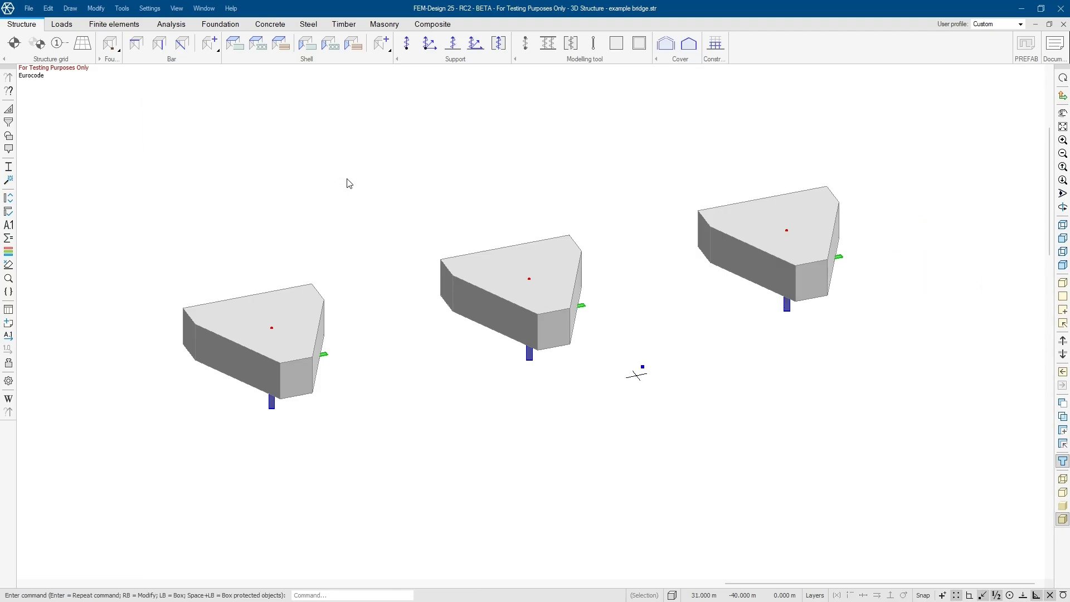
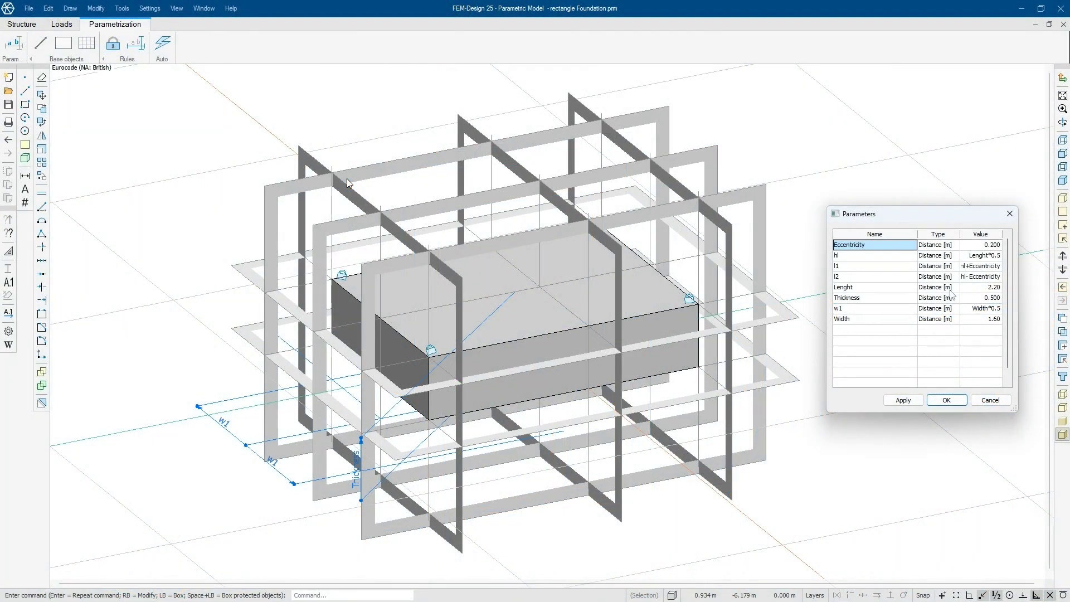
# Step: In the rectangle Foundation model, set Lenght to 3 m and try Width at 1 m and 1.3 m, applying each value
pyautogui.doubleClick(992, 287)
pyautogui.write('3')
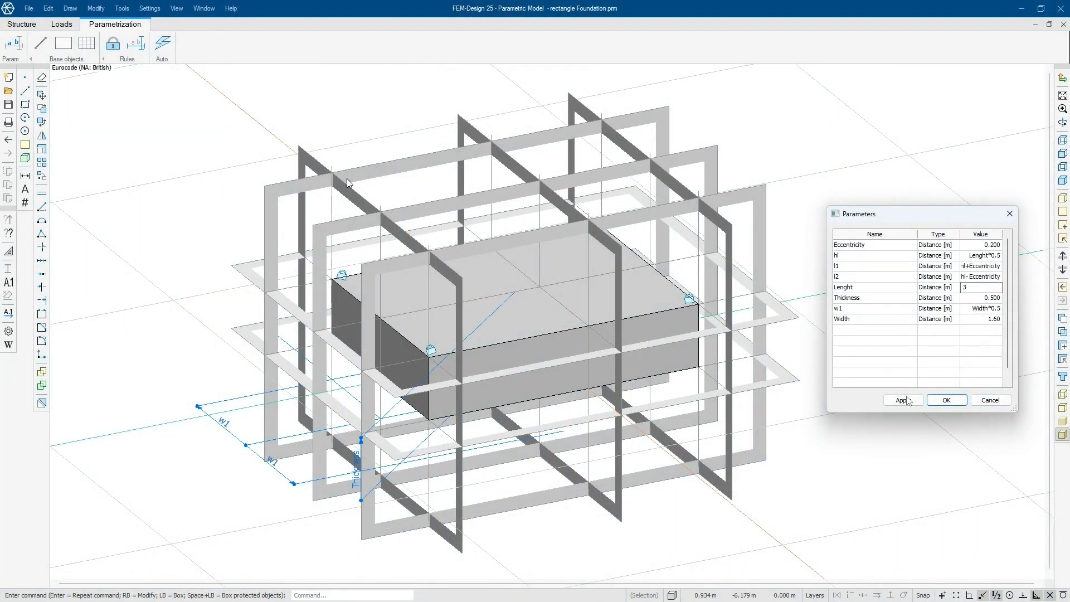
pyautogui.click(903, 400)
pyautogui.doubleClick(988, 320)
pyautogui.write('1')
pyautogui.click(903, 401)
pyautogui.doubleClick(988, 319)
pyautogui.write('1.3')
pyautogui.click(903, 401)
# Step: Try the rectangular foundation's Thickness at 0.3 m and 0.6 m, applying each value
pyautogui.doubleClick(988, 298)
pyautogui.write('0.3')
pyautogui.click(903, 400)
pyautogui.write('0.6')
pyautogui.click(909, 403)
# Step: Try the rectangular foundation's Lenght at 4 m and 2 m, applying each value
pyautogui.doubleClick(972, 287)
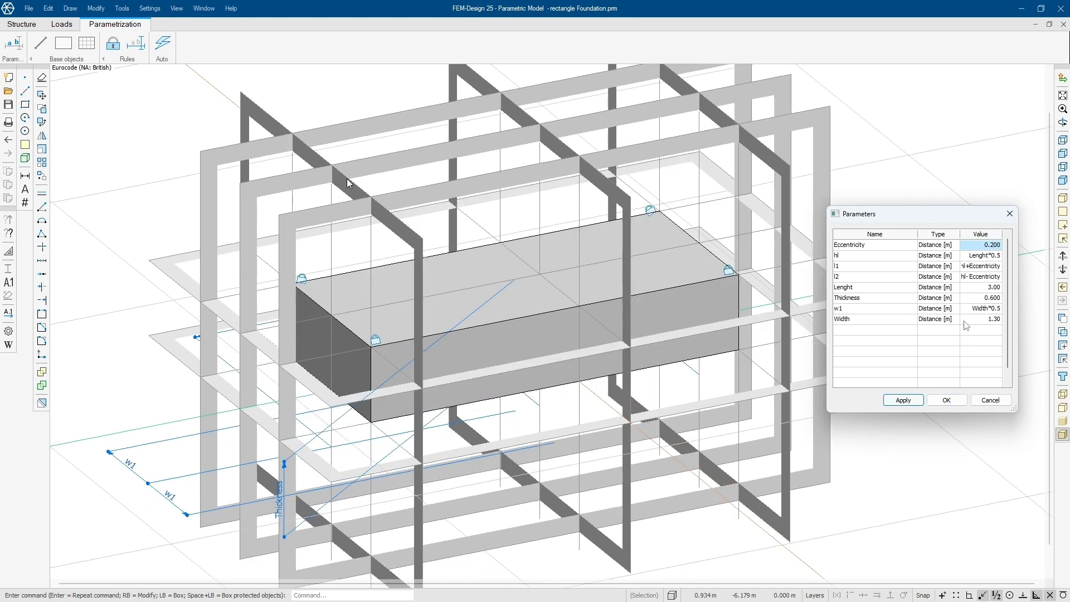
pyautogui.write('4')
pyautogui.click(910, 403)
pyautogui.doubleClick(975, 288)
pyautogui.write('2')
pyautogui.click(909, 404)
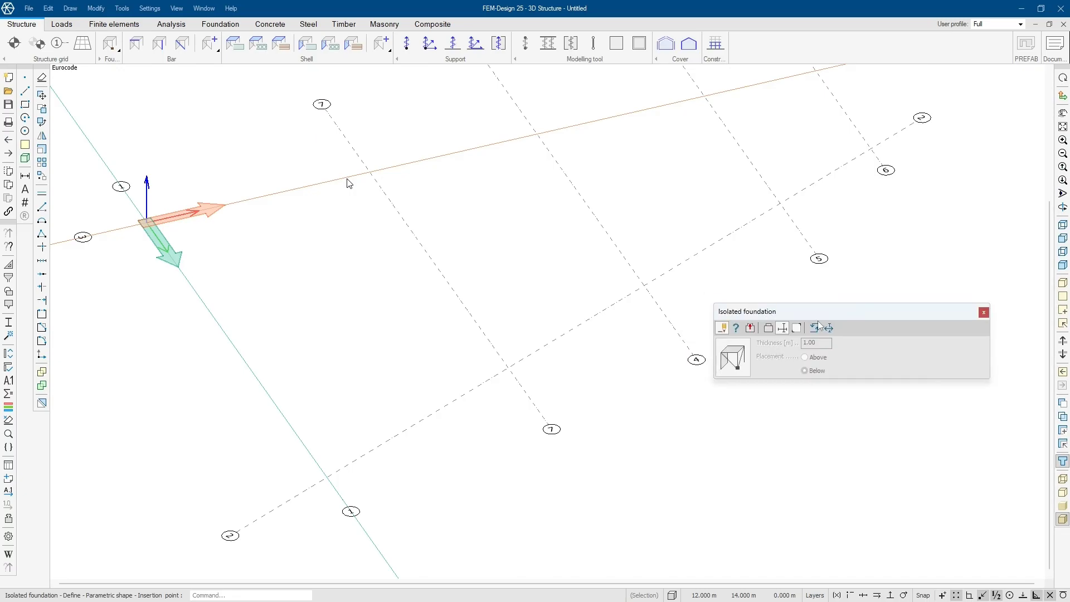
# Step: Choose the rectangle Foundation parametric template for the isolated foundation and set its Eccentricity to 0.1 m
pyautogui.click(815, 329)
pyautogui.click(508, 285)
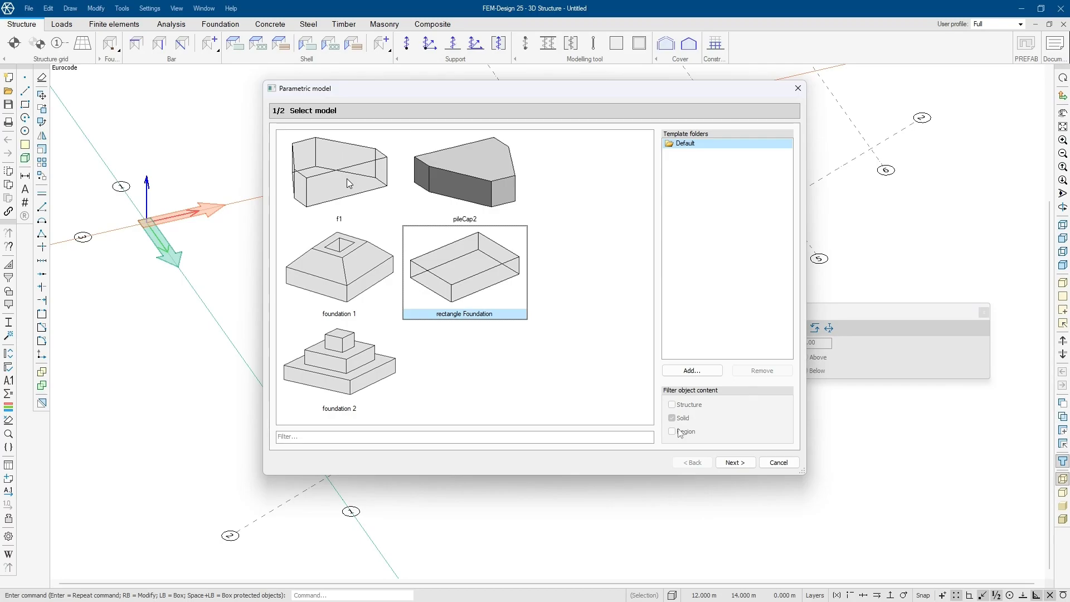
pyautogui.click(733, 462)
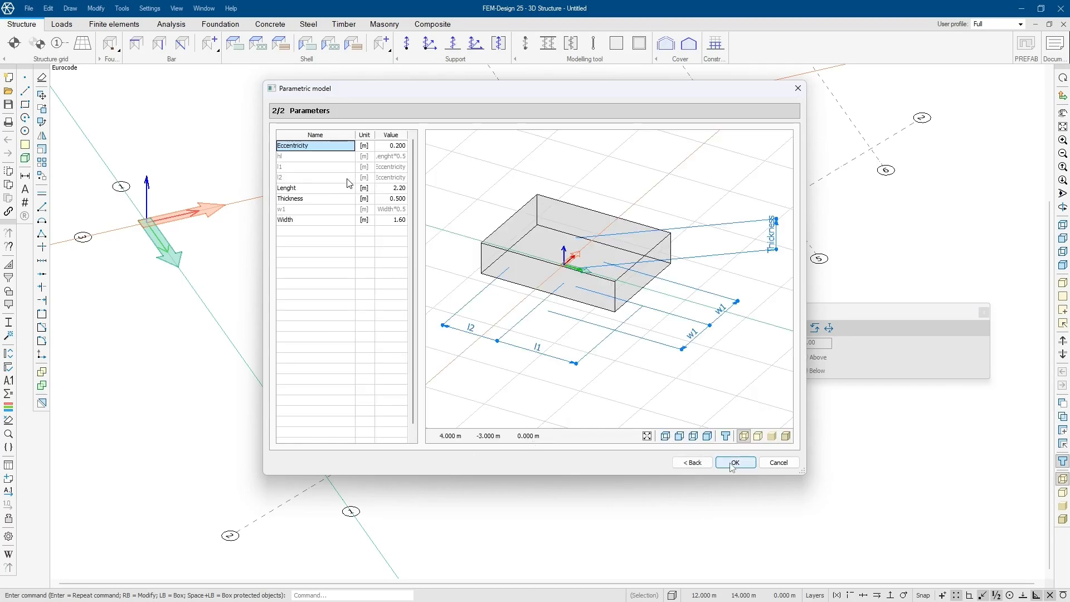
pyautogui.click(383, 148)
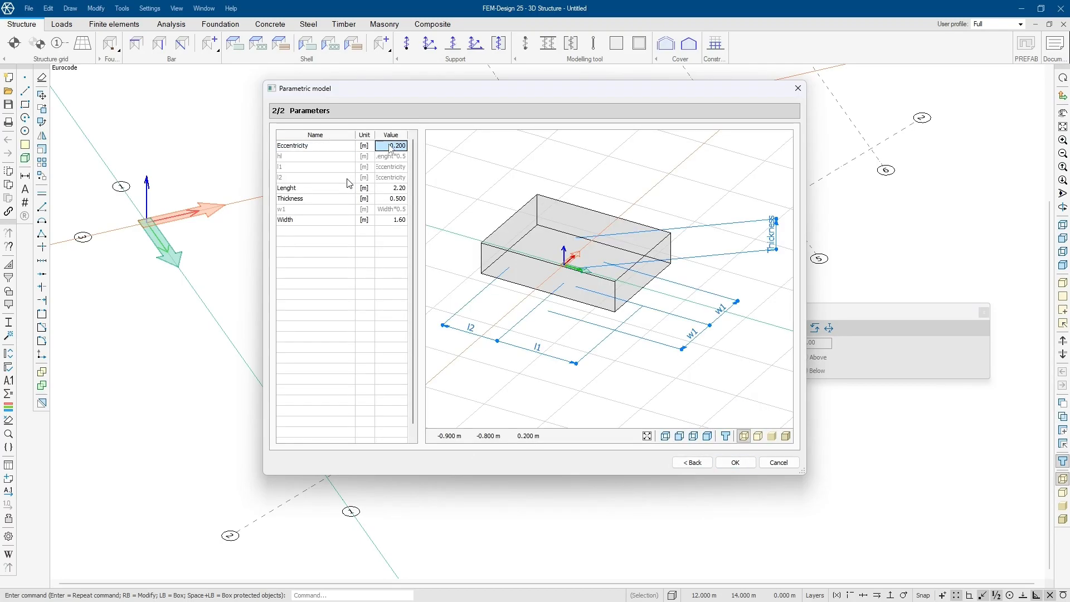
pyautogui.press('Return')
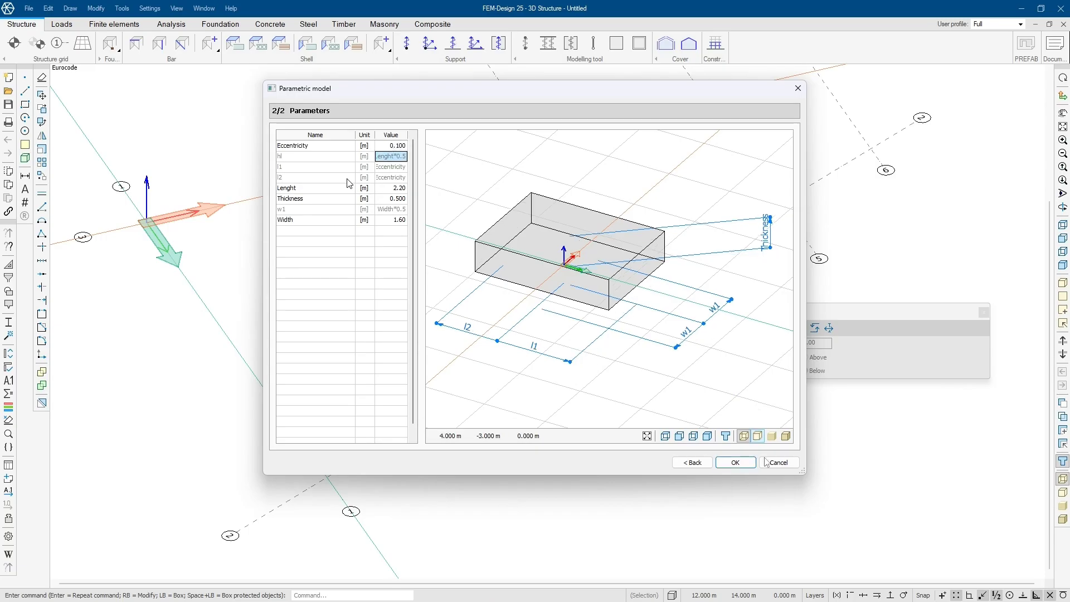
pyautogui.click(751, 465)
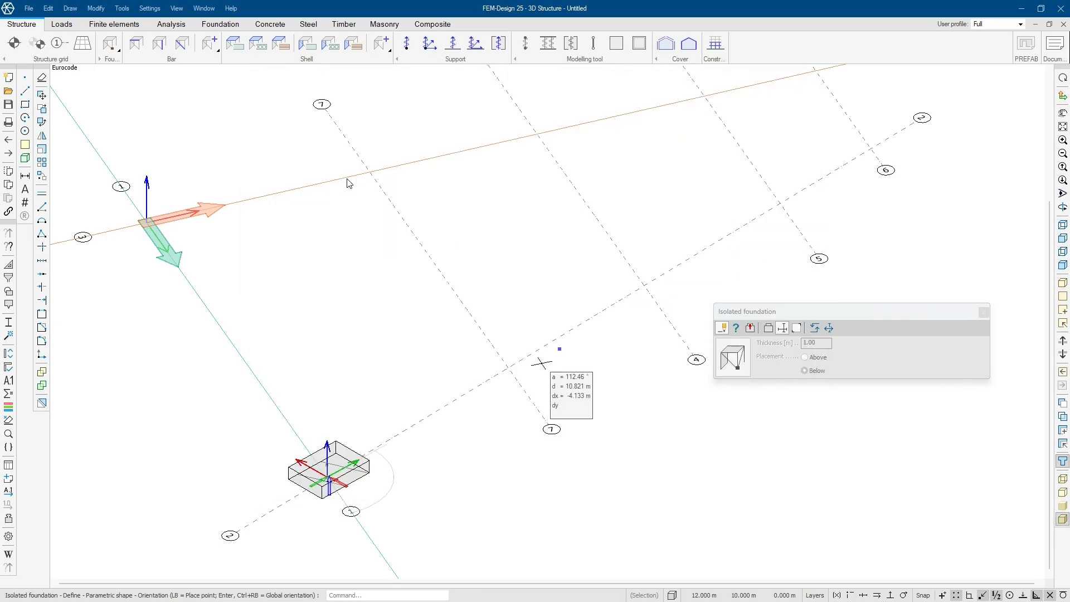
# Step: Orient the rectangular foundation along grid line 2 and place copies at the successive grid intersections on that line
pyautogui.click(510, 369)
pyautogui.click(326, 464)
pyautogui.click(507, 355)
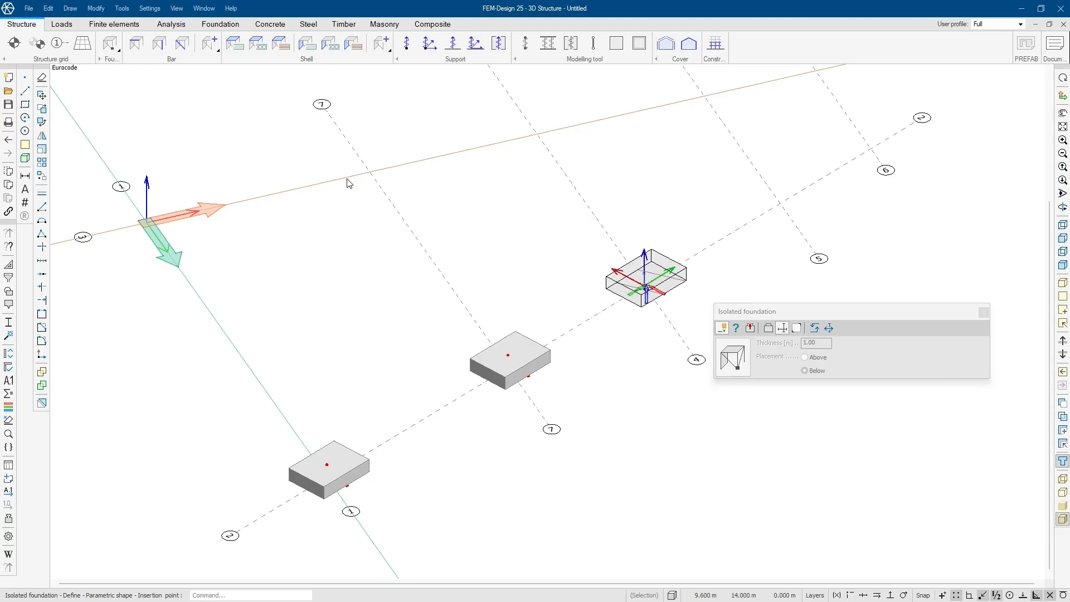
pyautogui.click(644, 273)
pyautogui.click(779, 190)
pyautogui.click(870, 136)
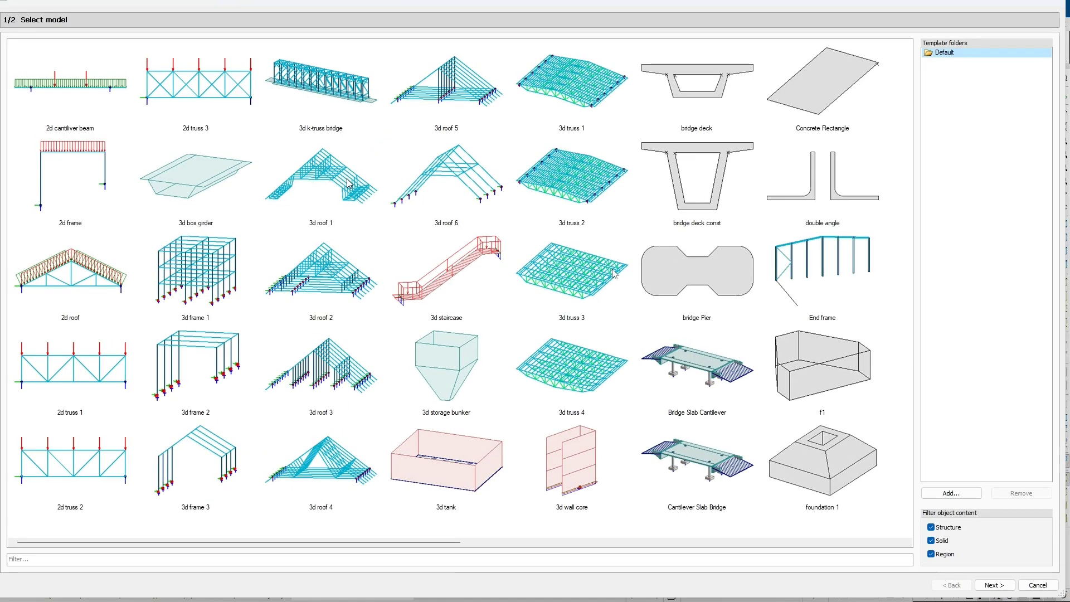
# Step: Choose the solid building outline parametric template and show its preview as a shaded solid
pyautogui.hscroll(10, 724, 312)
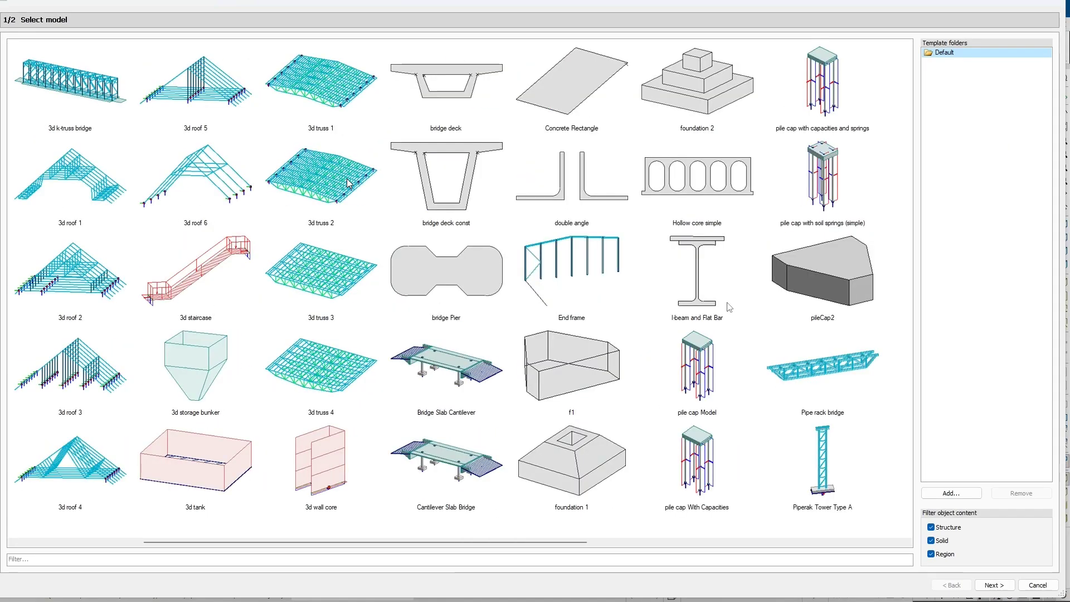
pyautogui.click(443, 478)
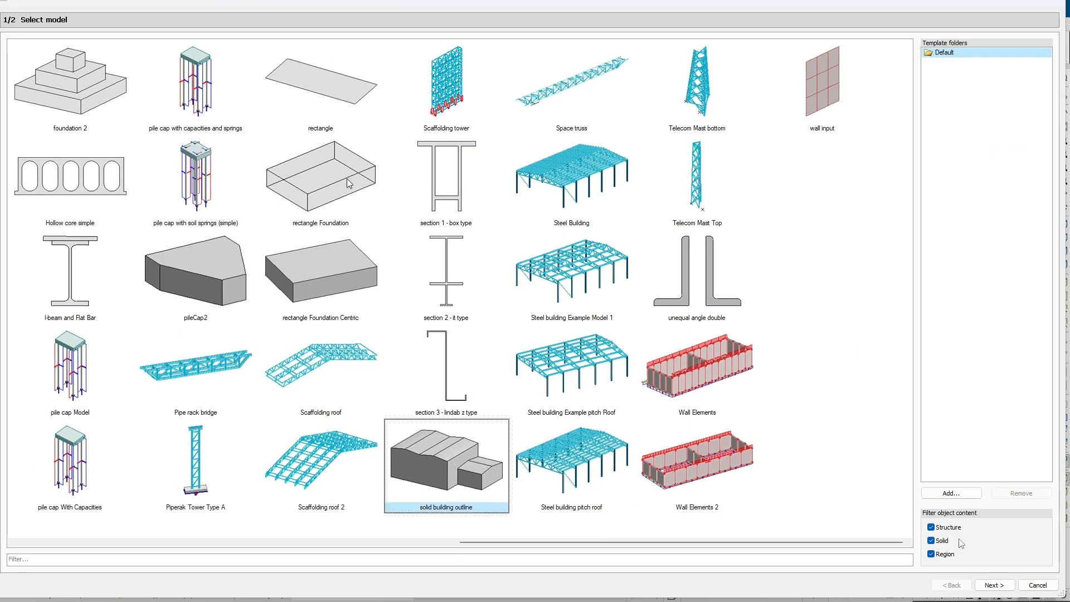
pyautogui.click(994, 585)
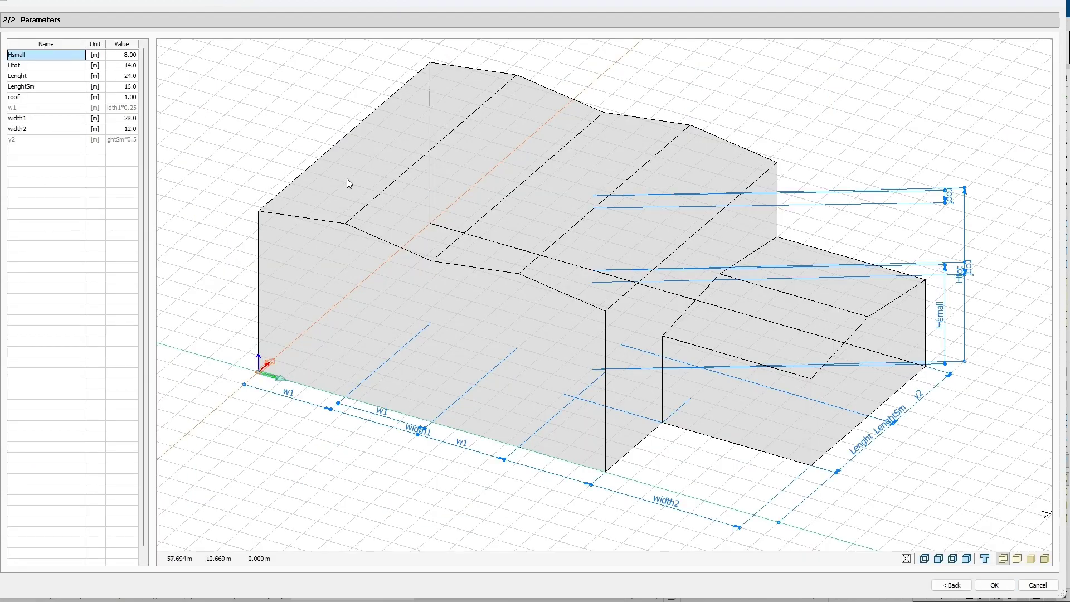
pyautogui.click(1044, 559)
# Step: Set the building outline's Hsmall to 9 m and its Lenght to 30 m
pyautogui.doubleClick(128, 55)
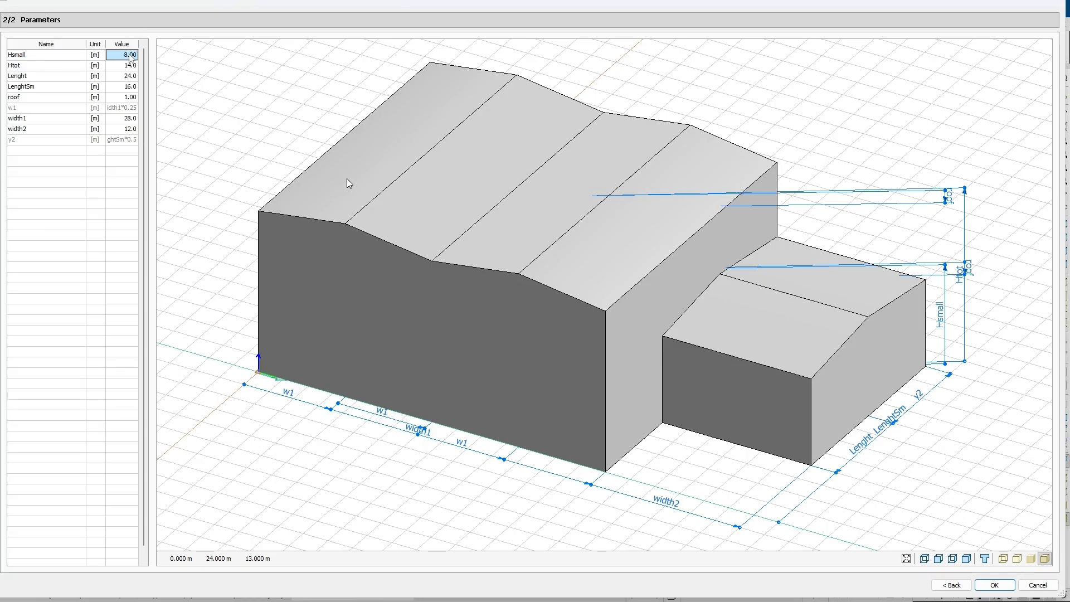
pyautogui.write('9')
pyautogui.press('Tab')
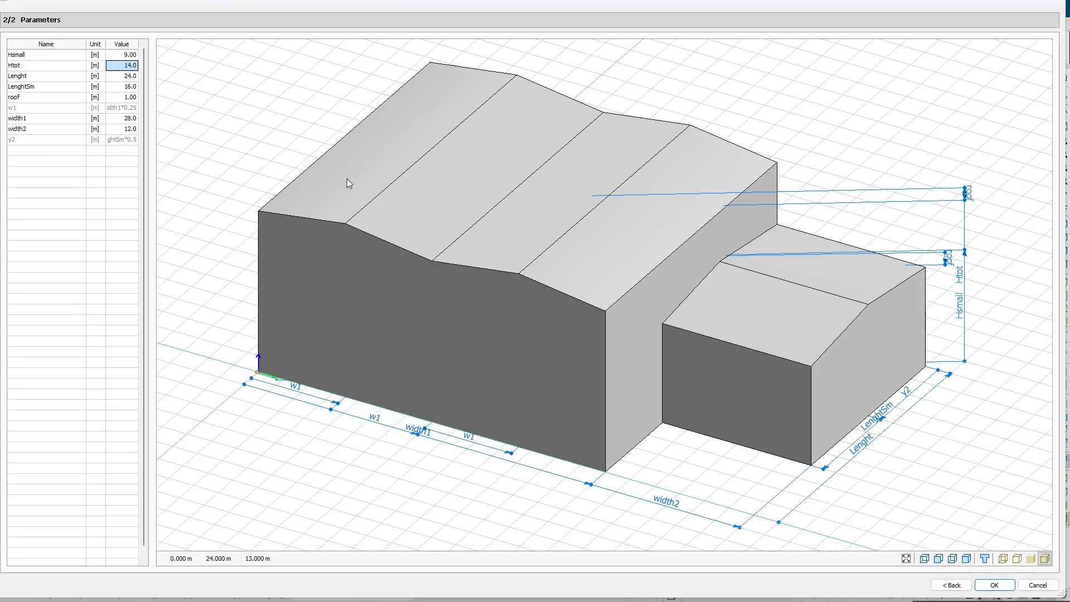
pyautogui.press('Tab')
pyautogui.write('30')
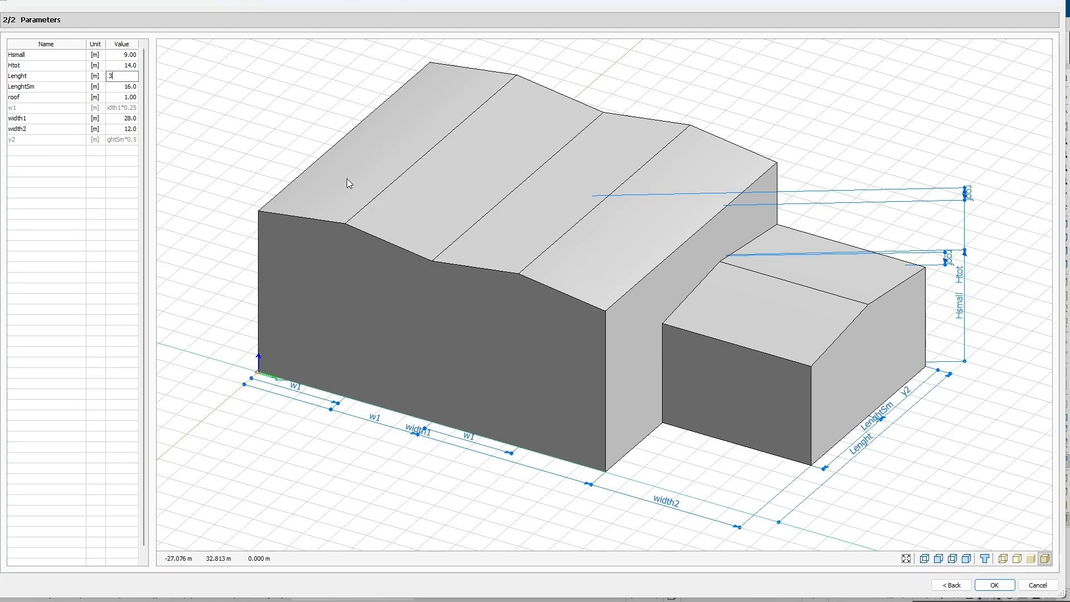
pyautogui.press('Tab')
# Step: Try the building's roof parameter at 2 m, return it to 1 m, and set width1 to 26 m
pyautogui.press('Tab')
pyautogui.write('2')
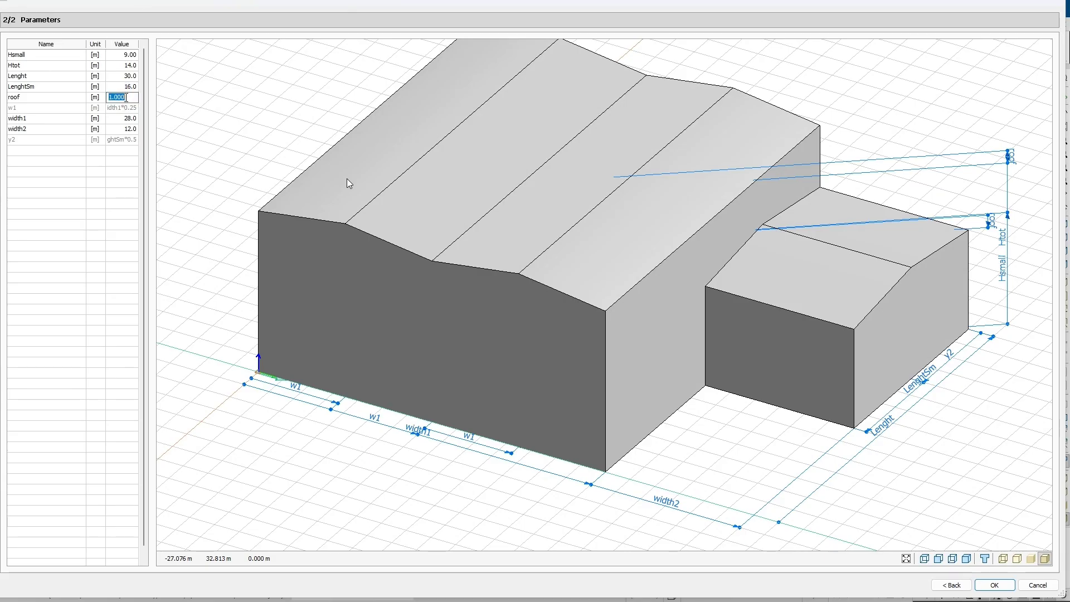
pyautogui.press('Tab')
pyautogui.click(130, 97)
pyautogui.write('2')
pyautogui.press('Tab')
pyautogui.click(132, 97)
pyautogui.write('1')
pyautogui.click(133, 119)
pyautogui.write('26')
pyautogui.press('Tab')
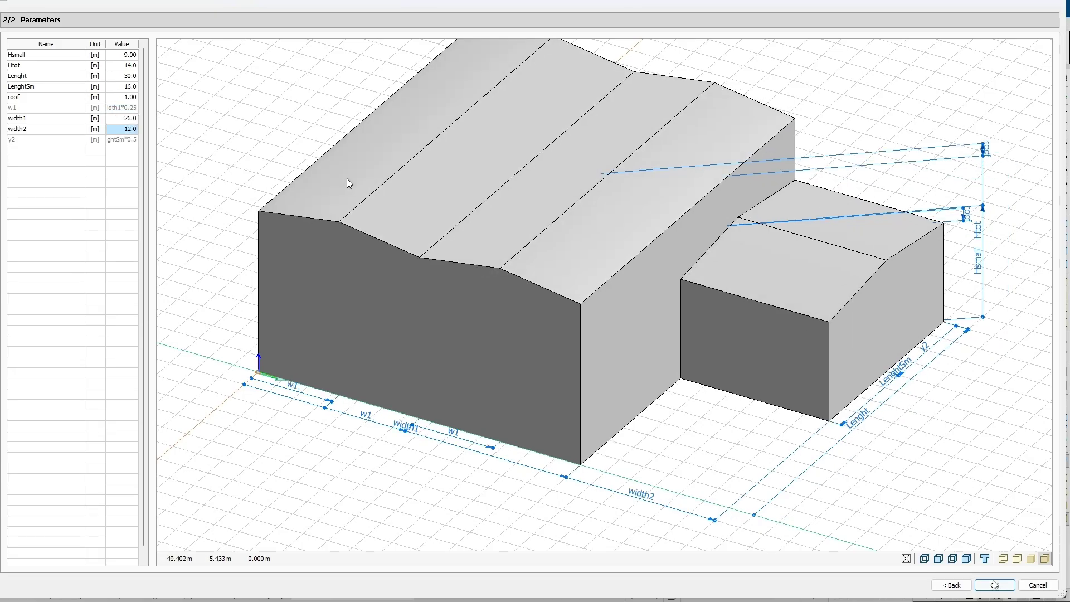
# Step: Accept the parameters and place and orient the building solid near the model origin
pyautogui.click(998, 585)
pyautogui.scroll(-3, 288, 286)
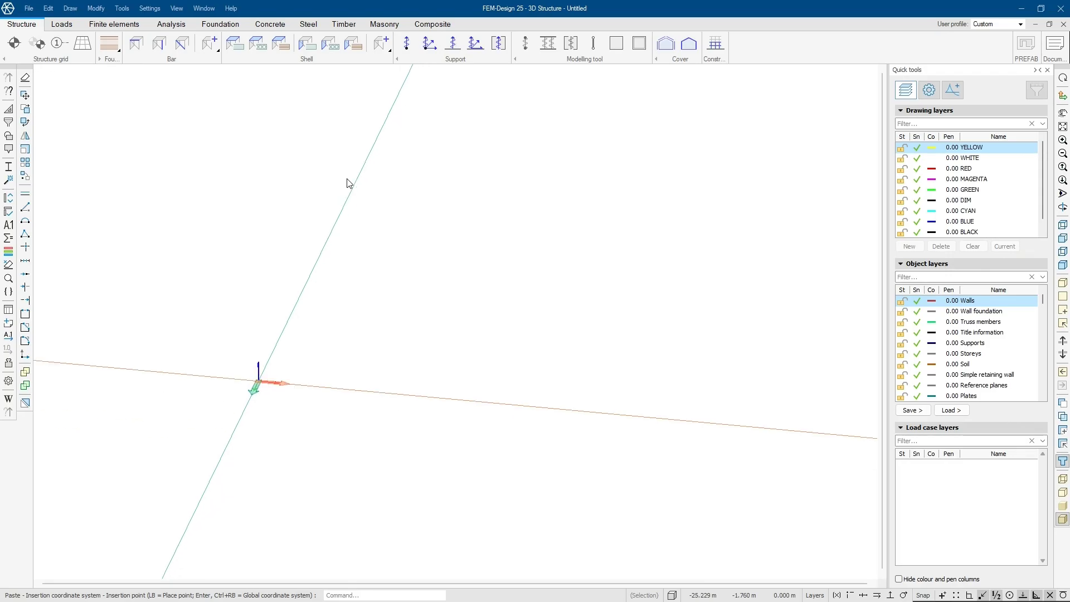
pyautogui.click(286, 242)
pyautogui.click(369, 357)
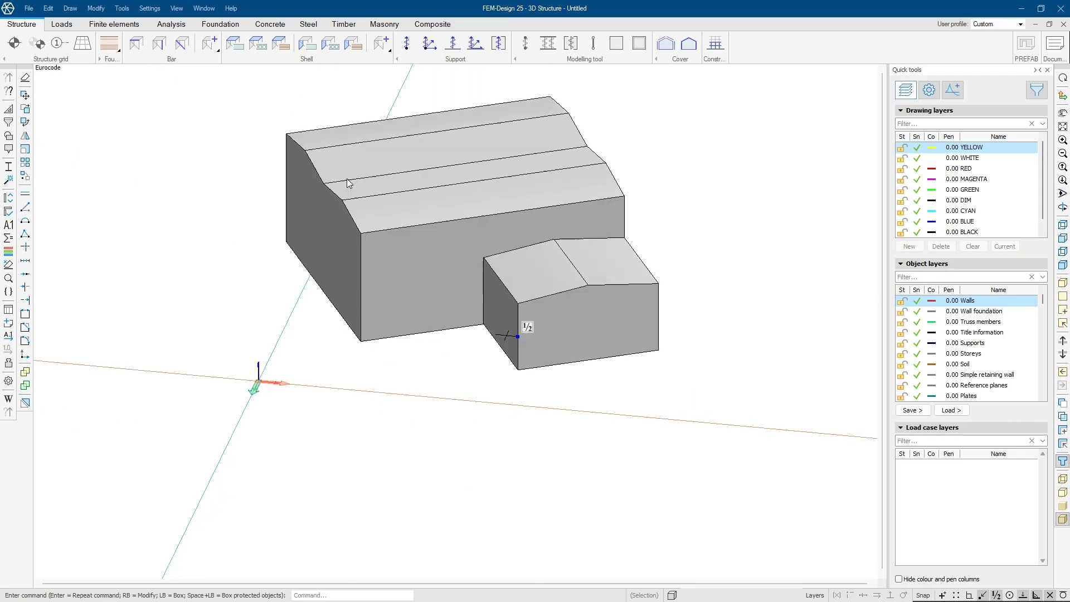
# Step: Try generating beams along the building solid's edges by box selection, and undo them
pyautogui.moveTo(633, 321); pyautogui.dragTo(599, 390, button='middle')
pyautogui.scroll(2, 599, 390)
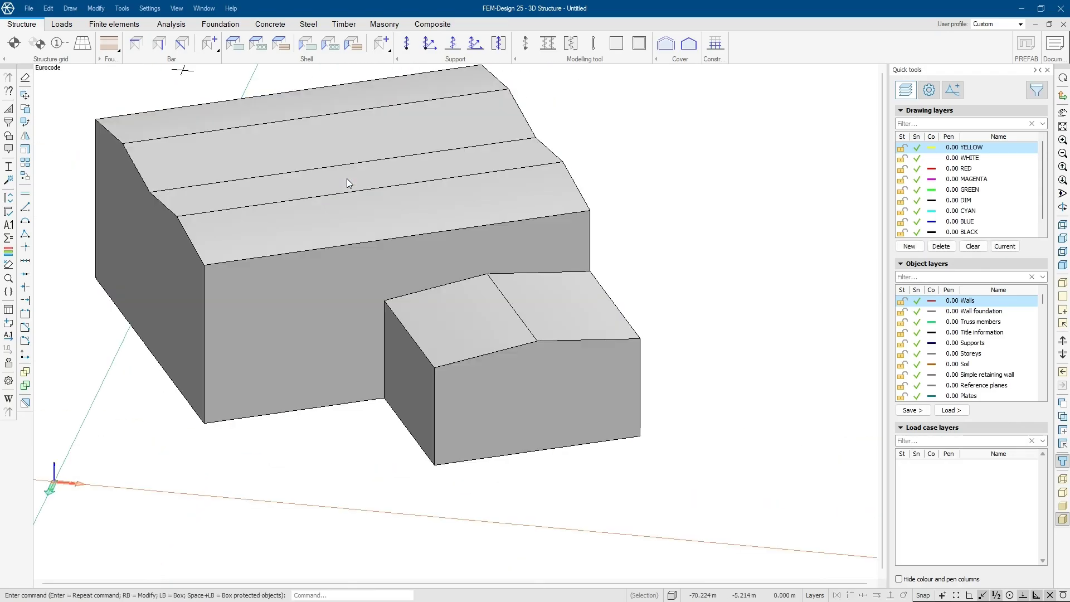
pyautogui.click(135, 43)
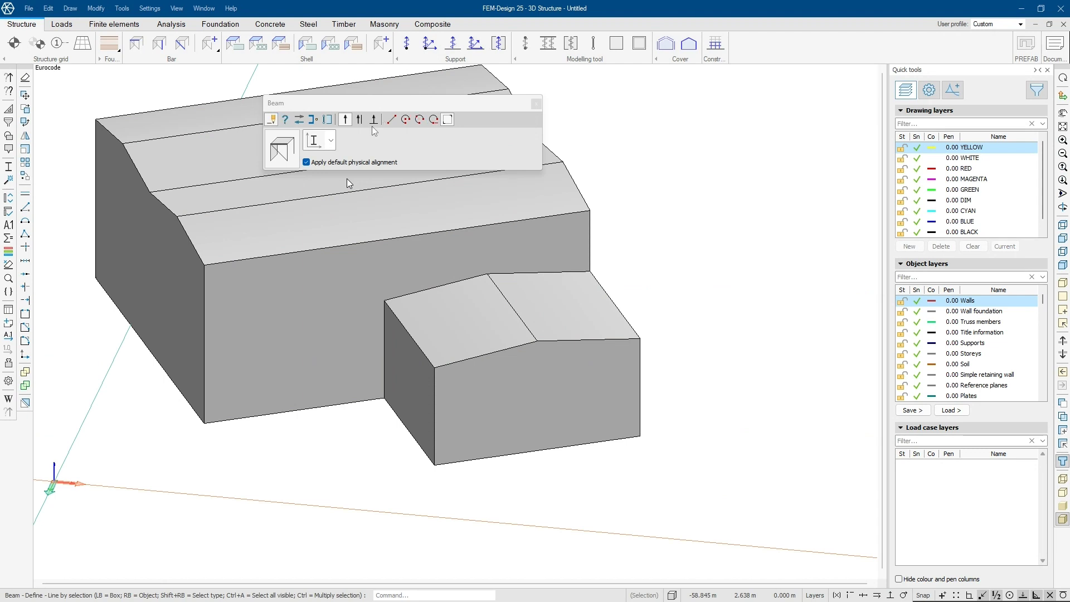
pyautogui.moveTo(172, 148); pyautogui.dragTo(176, 212, button='middle')
pyautogui.keyDown('shift'); pyautogui.moveTo(540, 365); pyautogui.dragTo(613, 284, button='middle'); pyautogui.keyUp('shift')
pyautogui.click(820, 352)
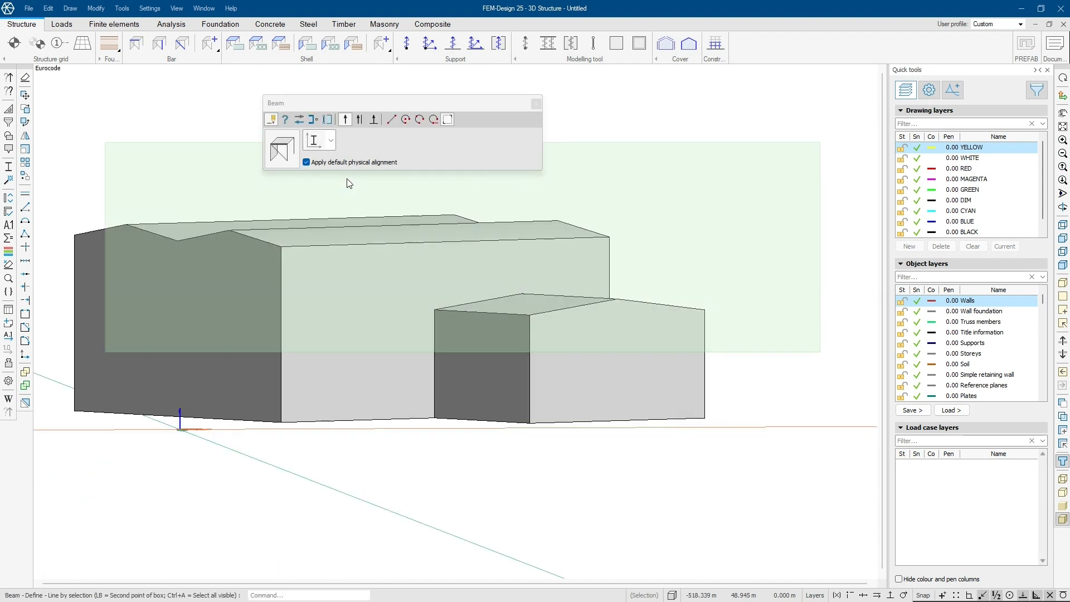
pyautogui.click(44, 159)
pyautogui.keyDown('shift'); pyautogui.moveTo(501, 239); pyautogui.dragTo(623, 312, button='middle'); pyautogui.keyUp('shift')
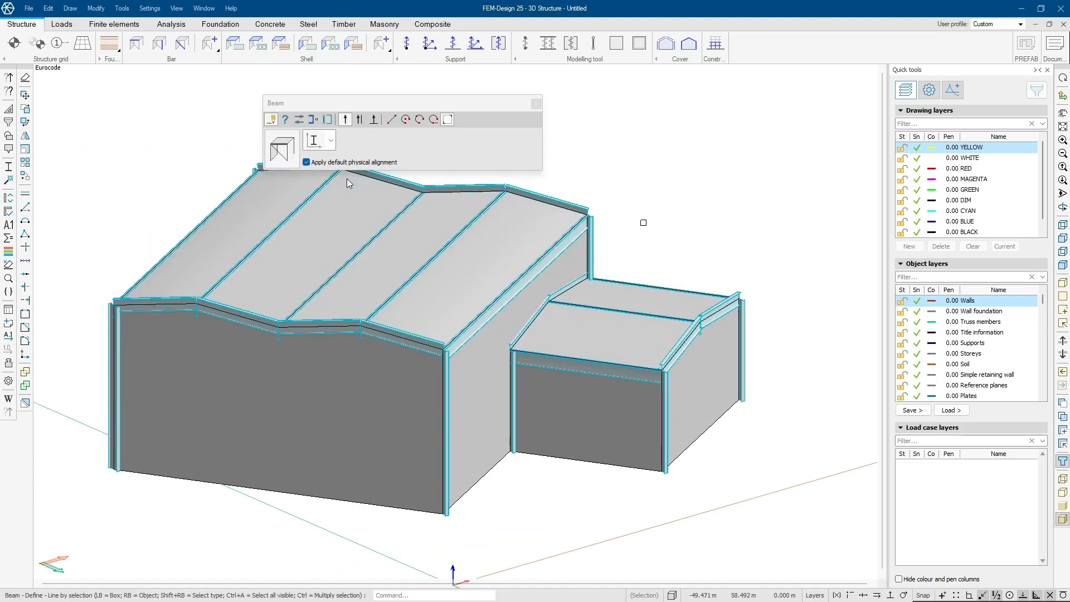
pyautogui.hotkey('ctrl', 'z')
# Step: Try creating a profiled plate on a roof face with its stiff direction along the gable edge, and undo it
pyautogui.click(256, 45)
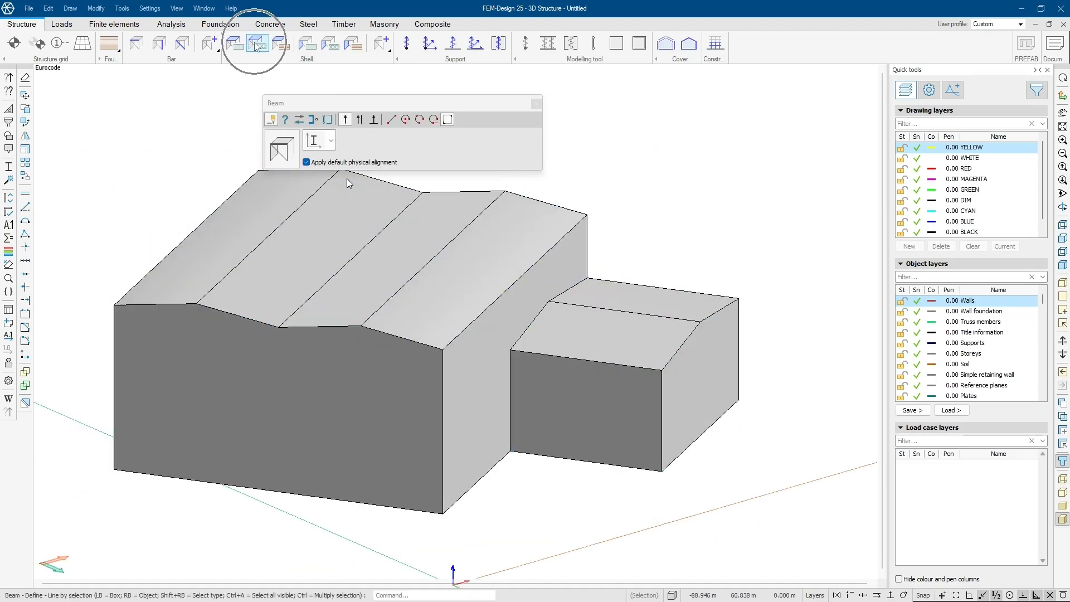
pyautogui.scroll(2, 122, 262)
pyautogui.click(109, 324)
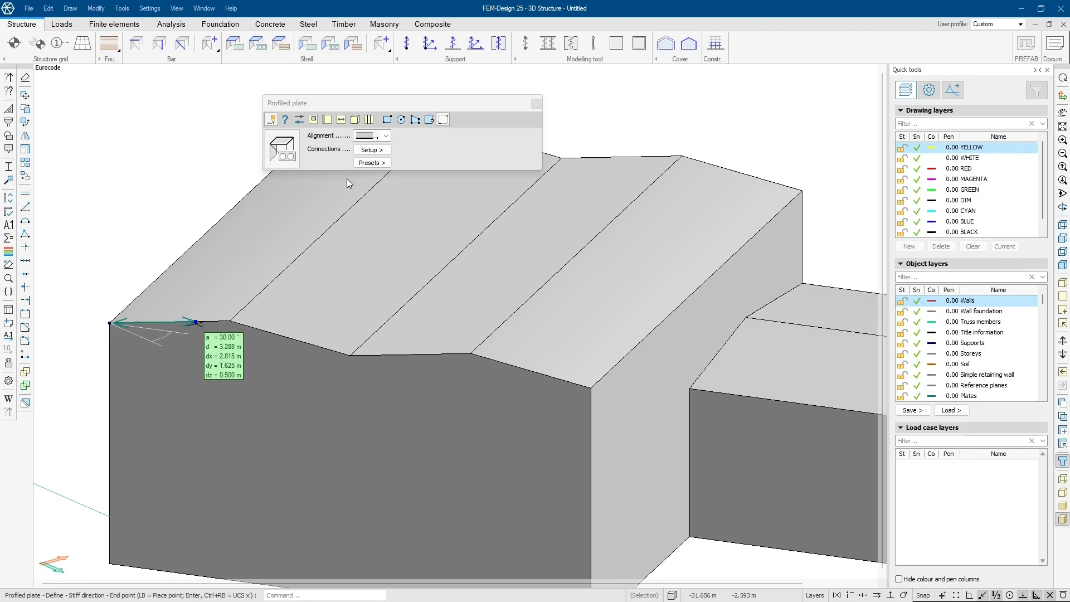
pyautogui.click(231, 321)
pyautogui.moveTo(227, 313)
pyautogui.keyDown('shift'); pyautogui.mouseDown(button='middle')
pyautogui.moveTo(337, 381)
pyautogui.moveTo(379, 341)
pyautogui.mouseUp(button='middle'); pyautogui.keyUp('shift')
pyautogui.scroll(5, 497, 313)
pyautogui.scroll(-6, 513, 321)
pyautogui.moveTo(516, 325)
pyautogui.keyDown('shift'); pyautogui.mouseDown(button='middle')
pyautogui.moveTo(414, 380)
pyautogui.moveTo(239, 279)
pyautogui.mouseUp(button='middle'); pyautogui.keyUp('shift')
pyautogui.scroll(2, 203, 229)
pyautogui.hotkey('ctrl', 'z')
# Step: Create roof covers on the sloped roof faces of both the large and small building volumes by picking existing regions
pyautogui.keyDown('shift'); pyautogui.moveTo(232, 329); pyautogui.dragTo(341, 303, button='middle'); pyautogui.keyUp('shift')
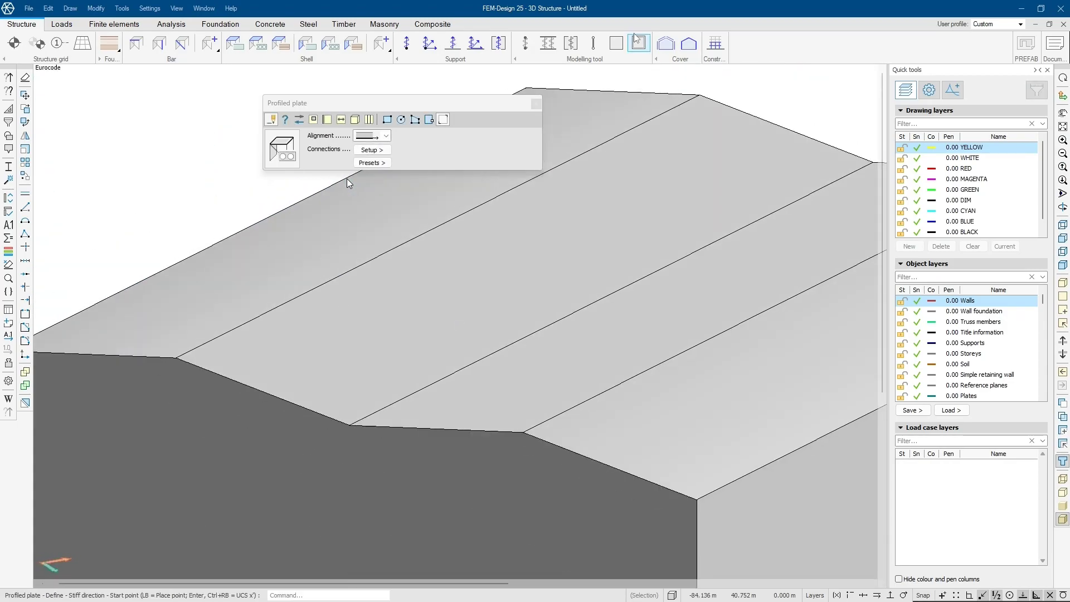
pyautogui.click(663, 47)
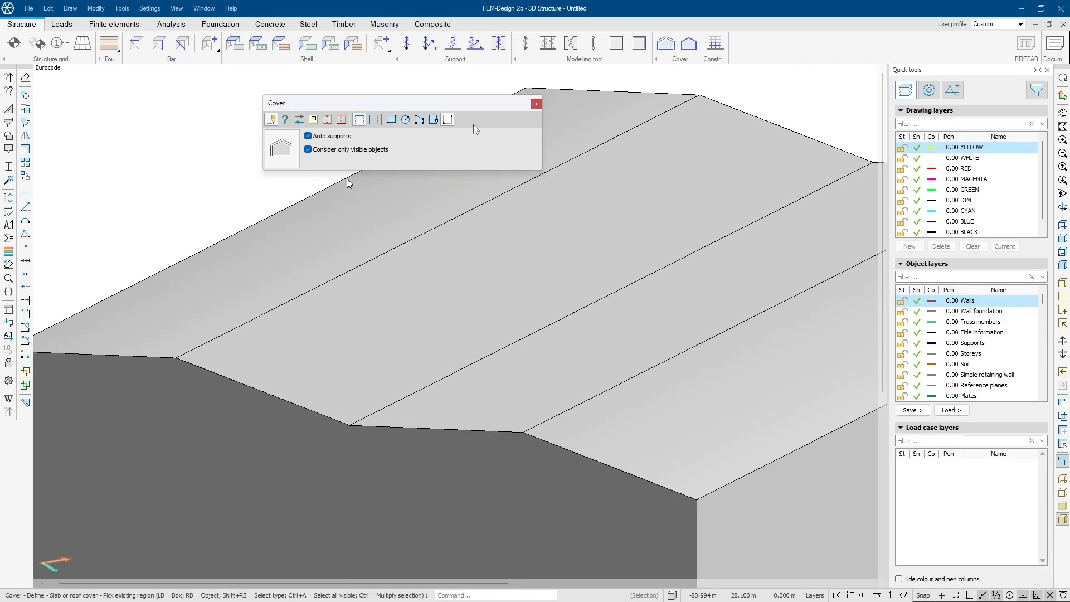
pyautogui.click(208, 309)
pyautogui.click(363, 349)
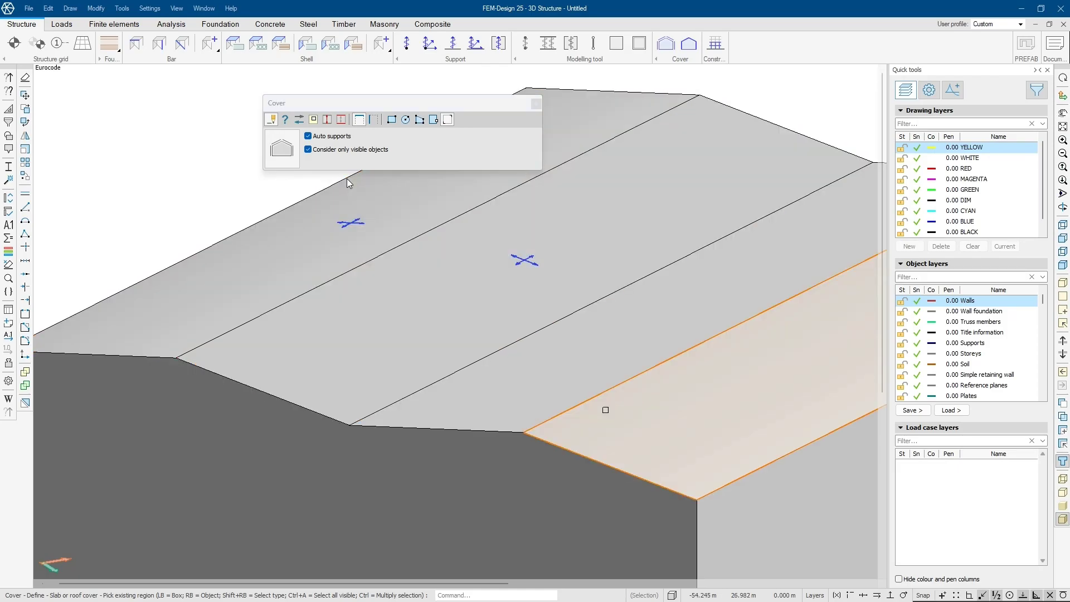
pyautogui.click(568, 390)
pyautogui.moveTo(817, 368); pyautogui.dragTo(258, 249, button='middle')
pyautogui.click(502, 383)
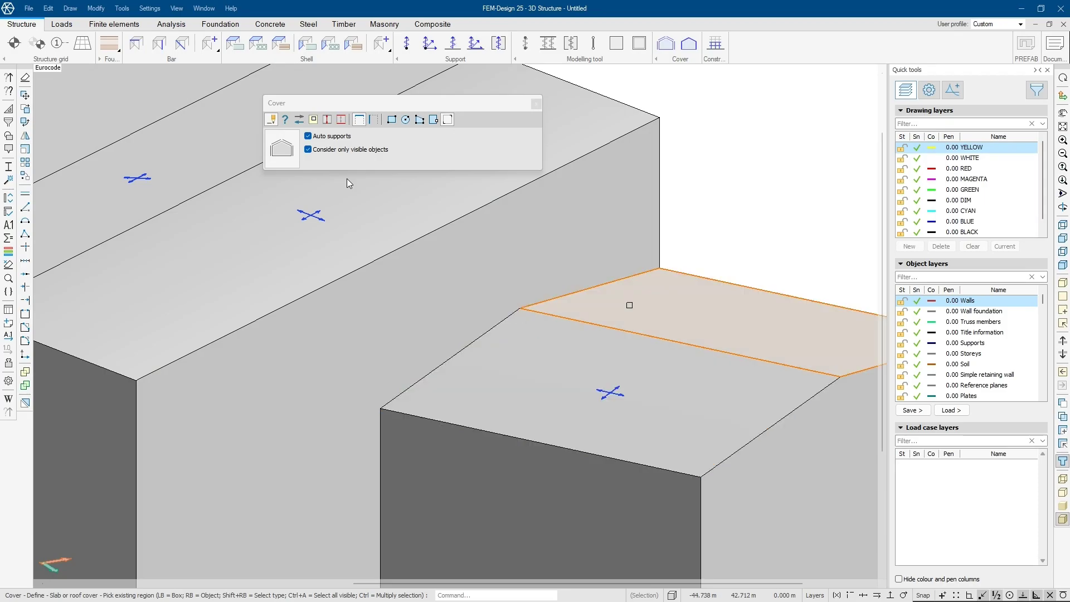
pyautogui.scroll(-4, 448, 366)
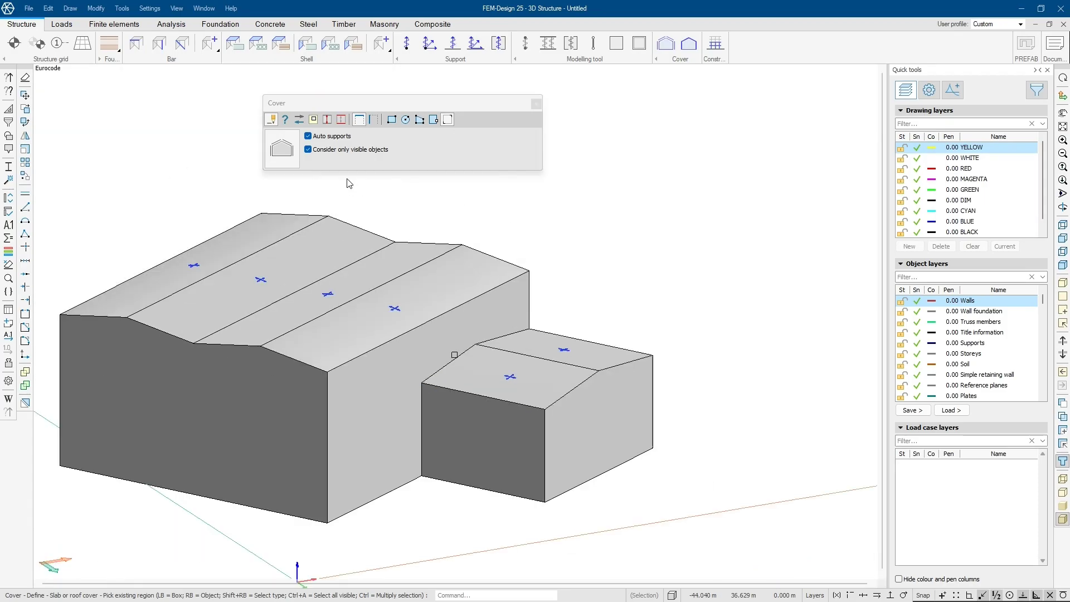
# Step: Assign the large volume's two sloped roof covers nearest the small volume as lean-to climate load panels
pyautogui.click(69, 27)
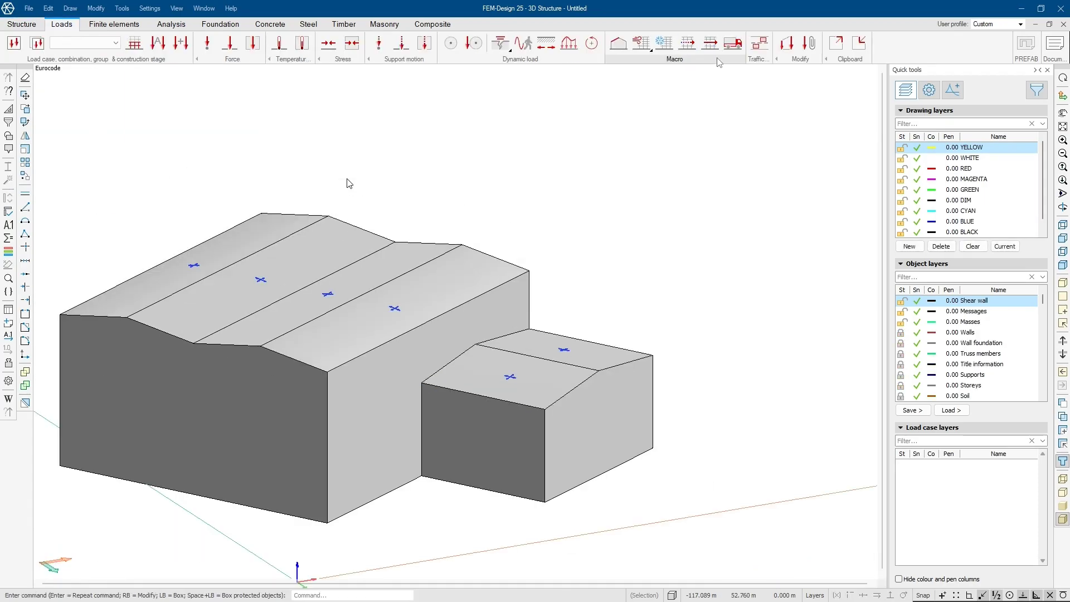
pyautogui.click(617, 43)
pyautogui.scroll(3, 266, 424)
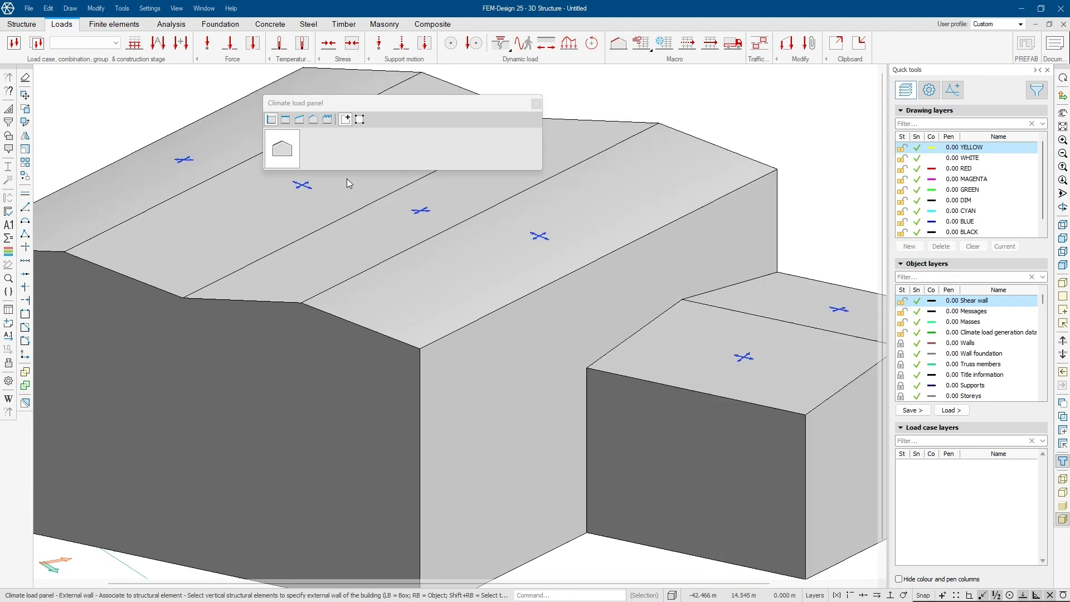
pyautogui.moveTo(266, 424); pyautogui.dragTo(456, 310, button='middle')
pyautogui.scroll(-1, 455, 311)
pyautogui.moveTo(737, 239); pyautogui.dragTo(466, 343, button='middle')
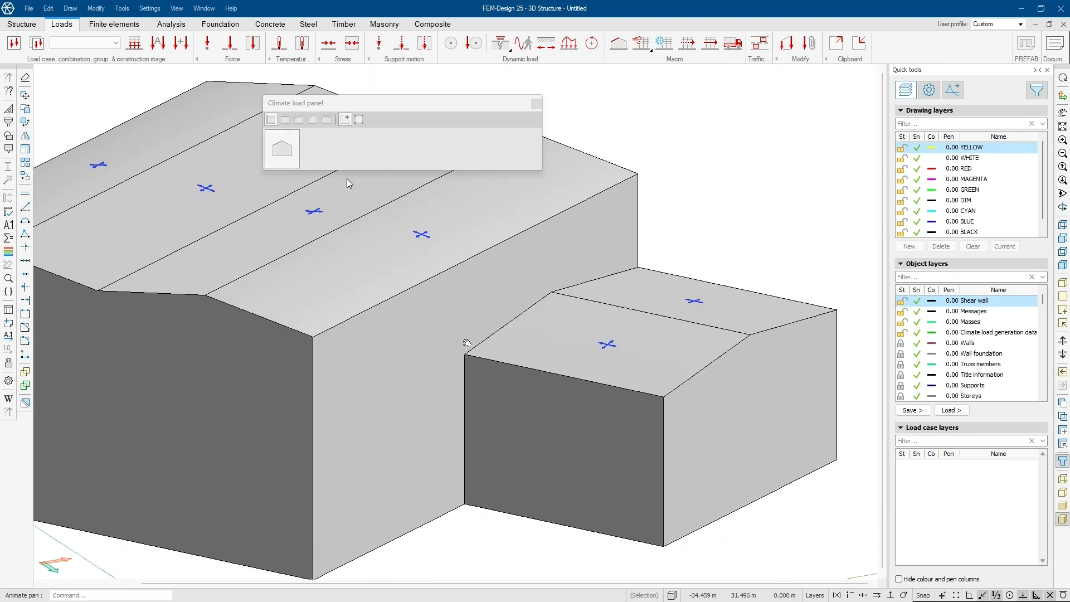
pyautogui.click(299, 119)
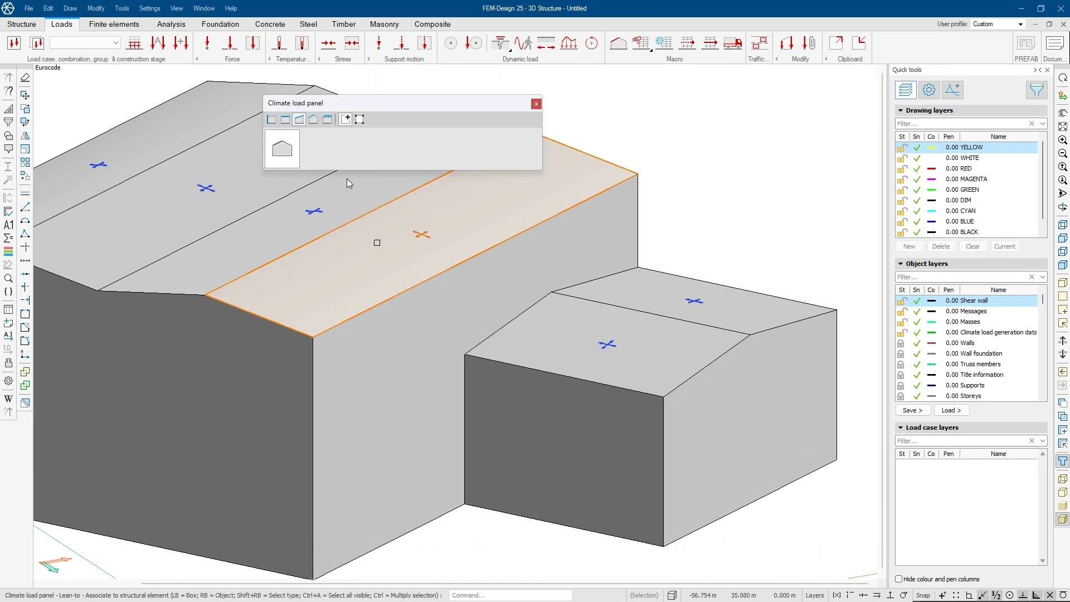
pyautogui.click(442, 244)
pyautogui.click(297, 216)
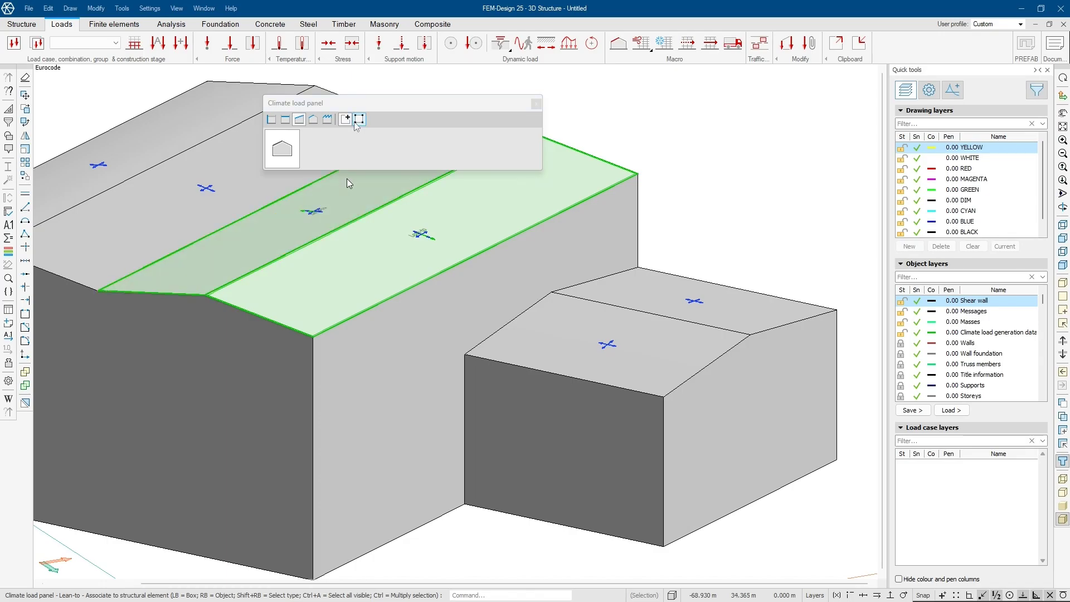
pyautogui.click(328, 120)
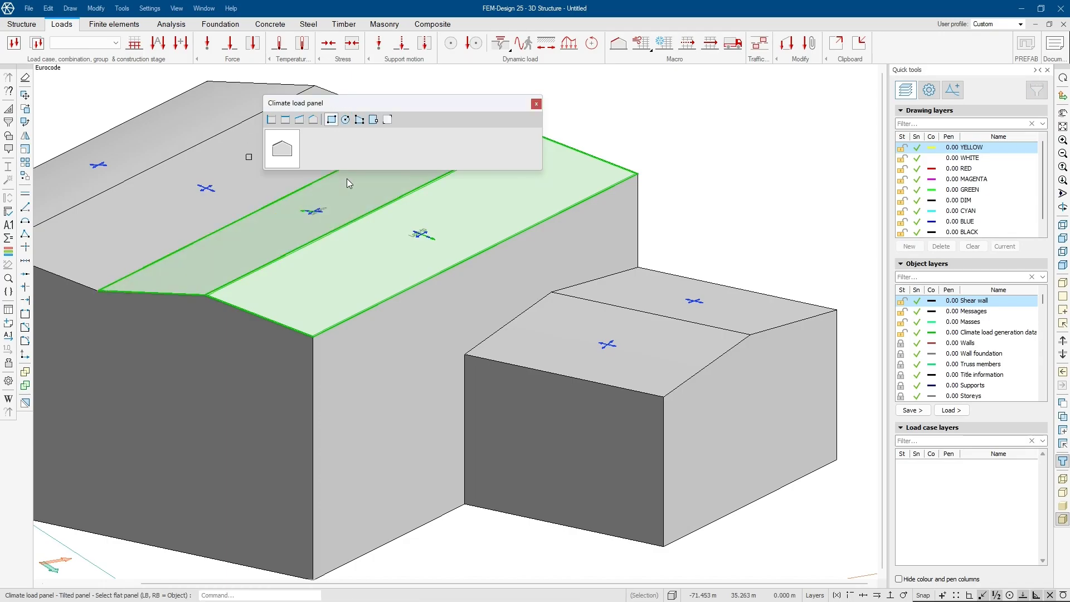
pyautogui.click(539, 104)
# Step: Define a 10 kN/m² surface load in a new load case "test" on the small volume's roof faces
pyautogui.scroll(-4, 573, 222)
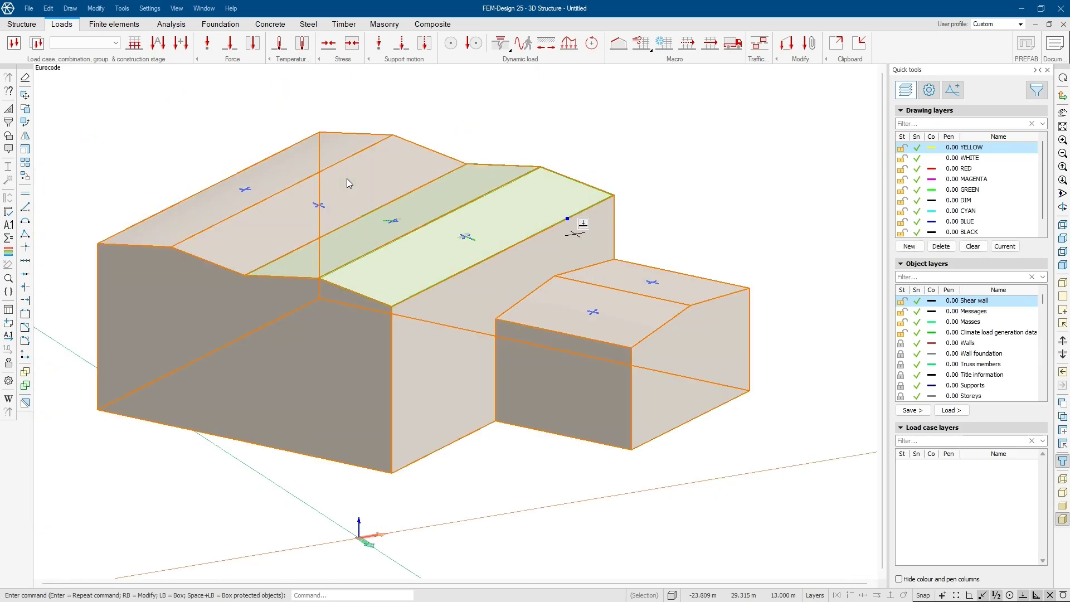
pyautogui.scroll(1, 780, 195)
pyautogui.moveTo(785, 190); pyautogui.dragTo(780, 196, button='middle')
pyautogui.click(252, 43)
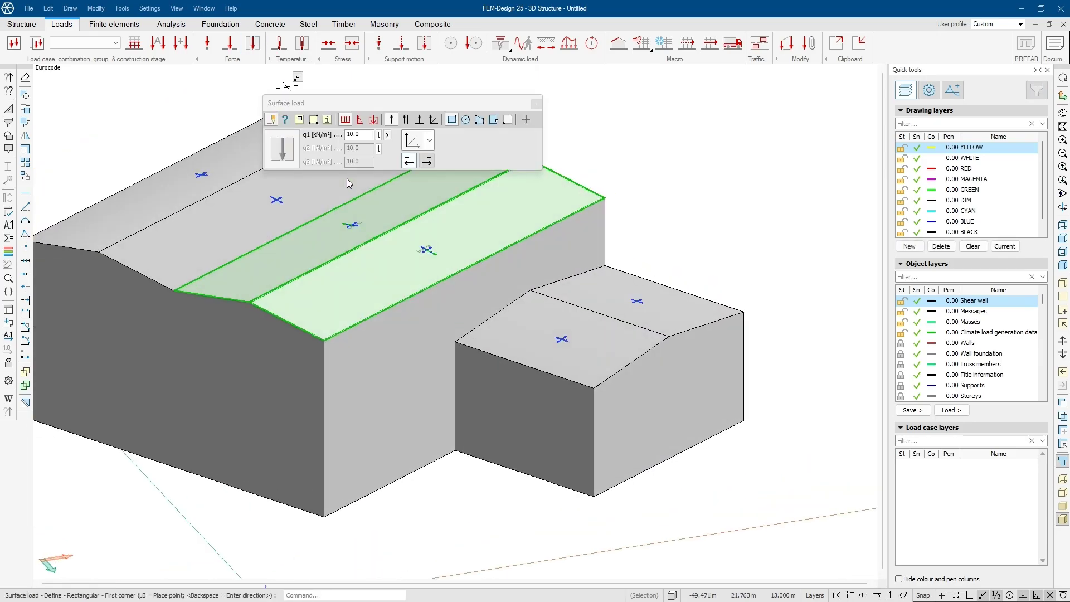
pyautogui.click(508, 119)
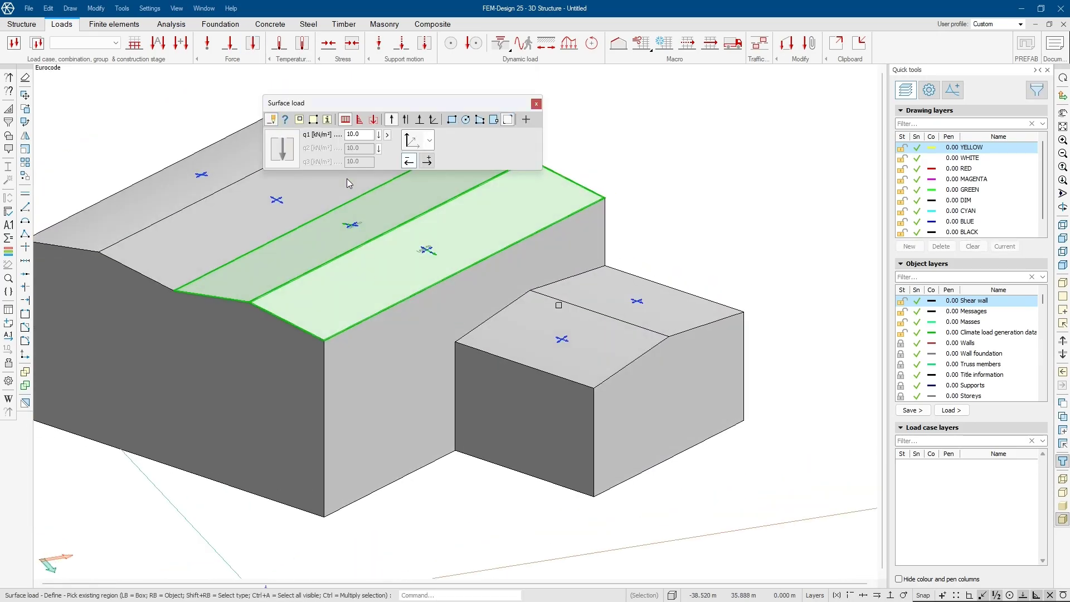
pyautogui.click(563, 329)
pyautogui.write('test')
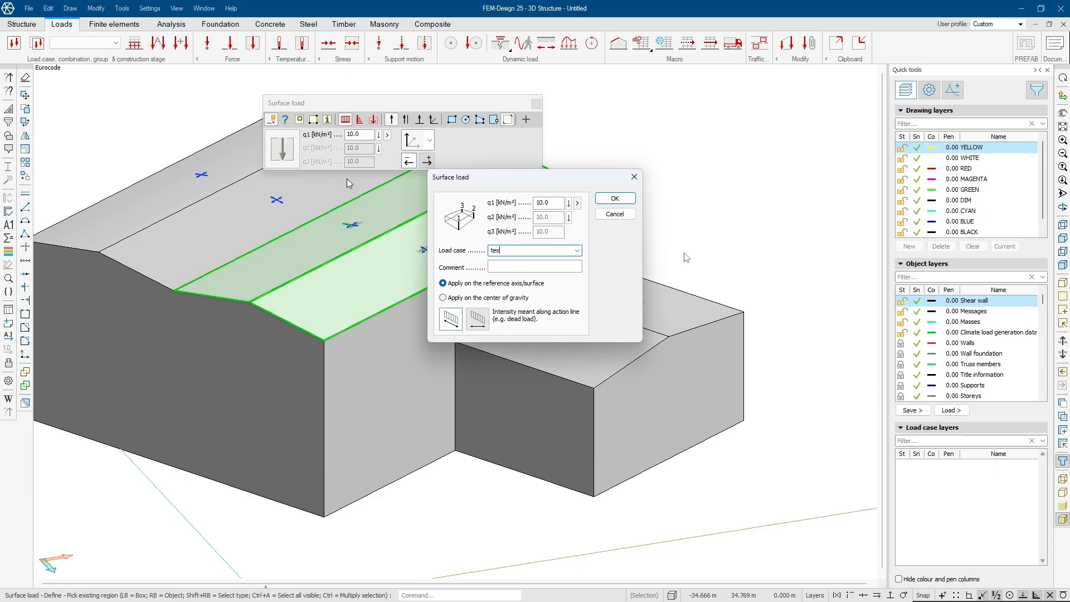
pyautogui.click(614, 199)
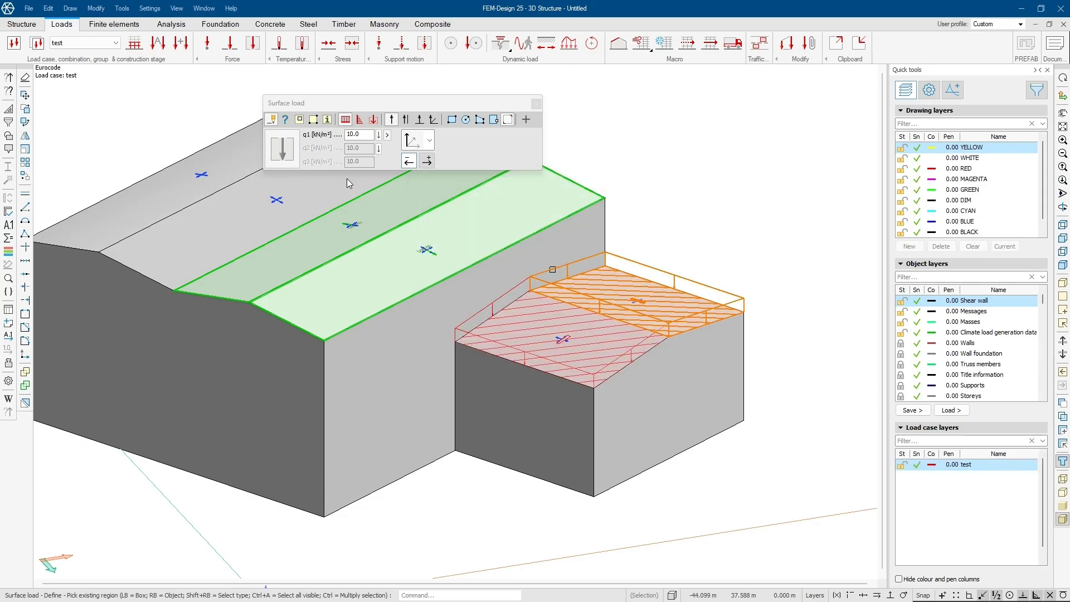
# Step: Apply the same surface load to the large volume's long side wall, front gable wall and one uncovered-by-load roof slope
pyautogui.click(370, 392)
pyautogui.click(178, 393)
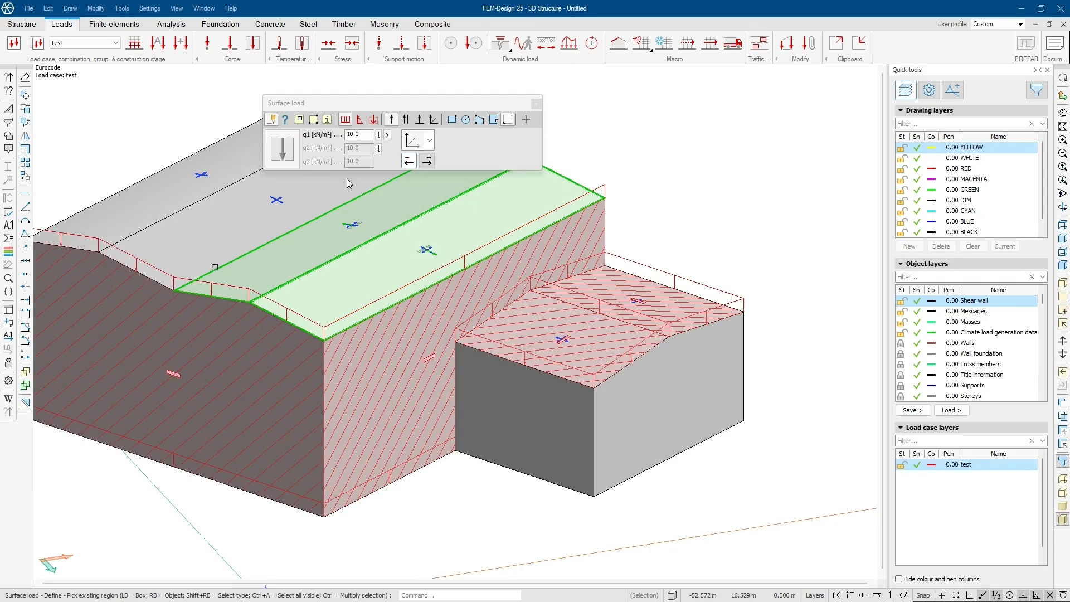
pyautogui.click(225, 220)
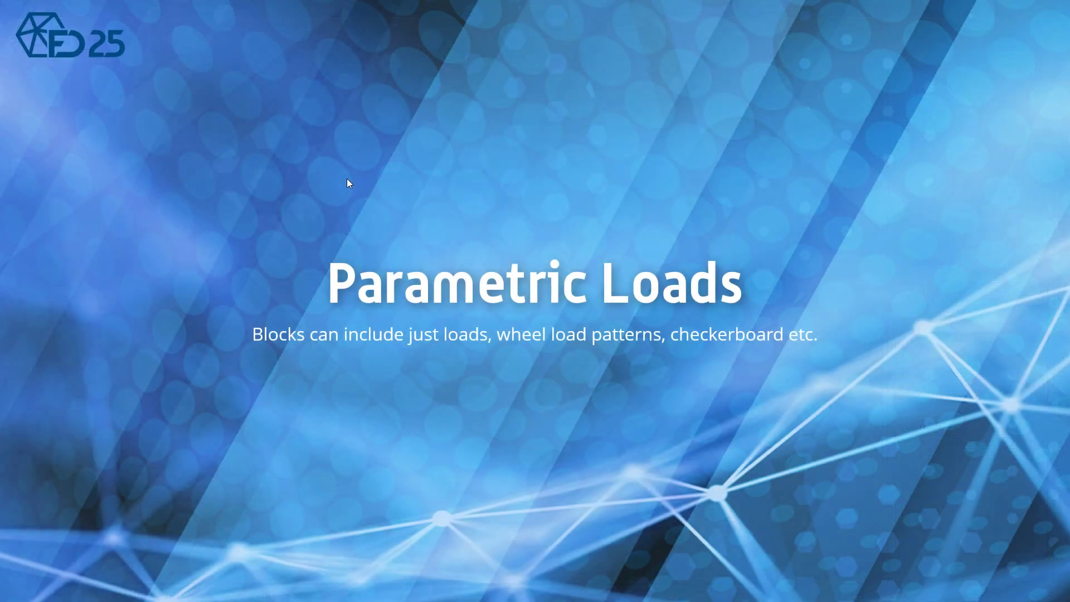
pyautogui.click(346, 179)
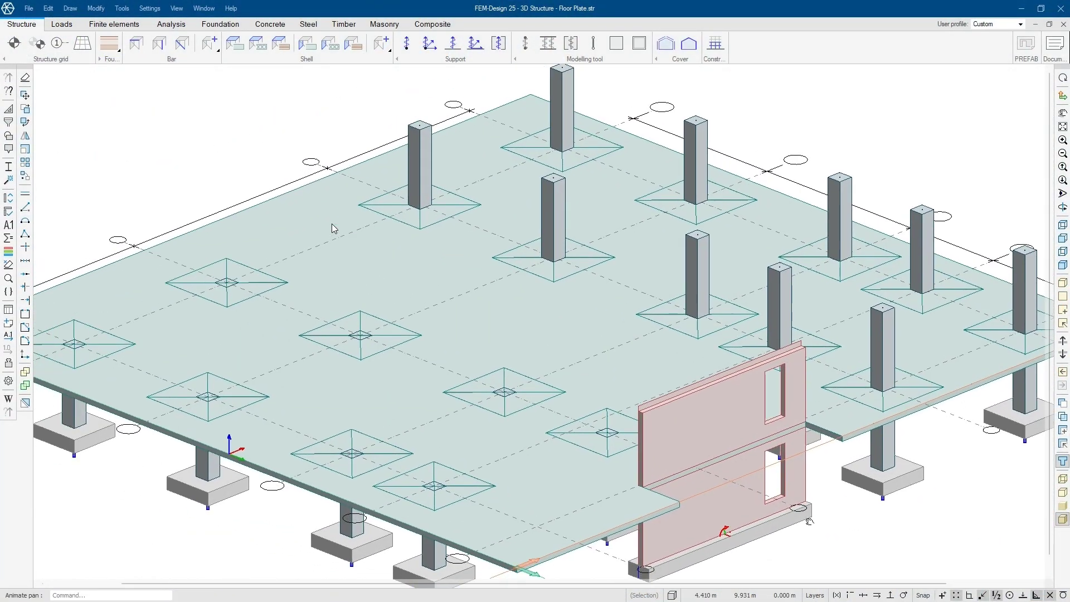
# Step: Choose the Heavy Forklift Loading template from the parametric models and continue to its parameters
pyautogui.click(8, 179)
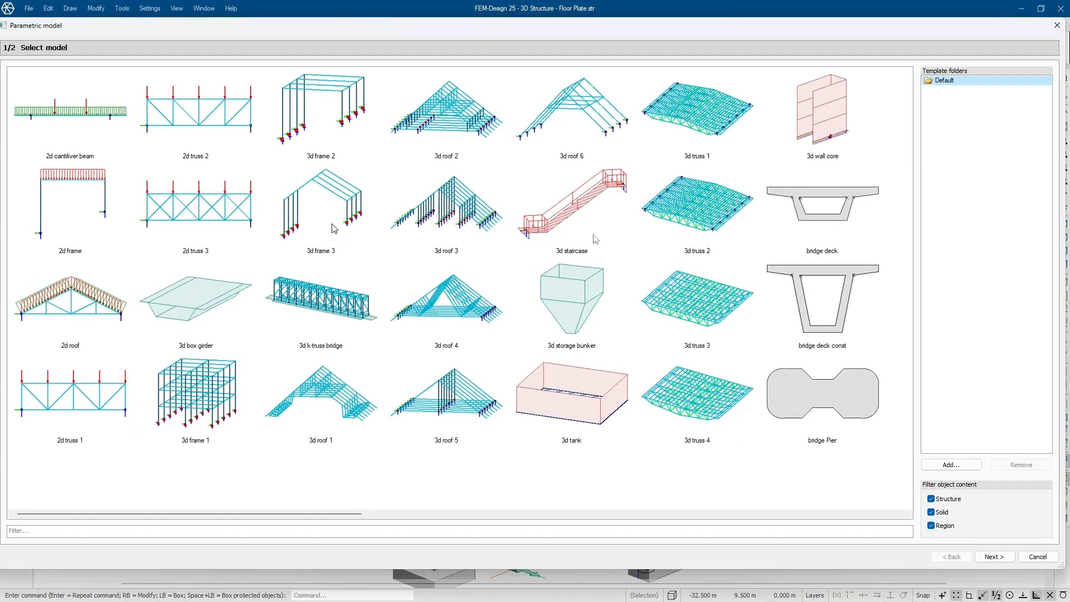
pyautogui.hscroll(3, 334, 229)
pyautogui.click(826, 212)
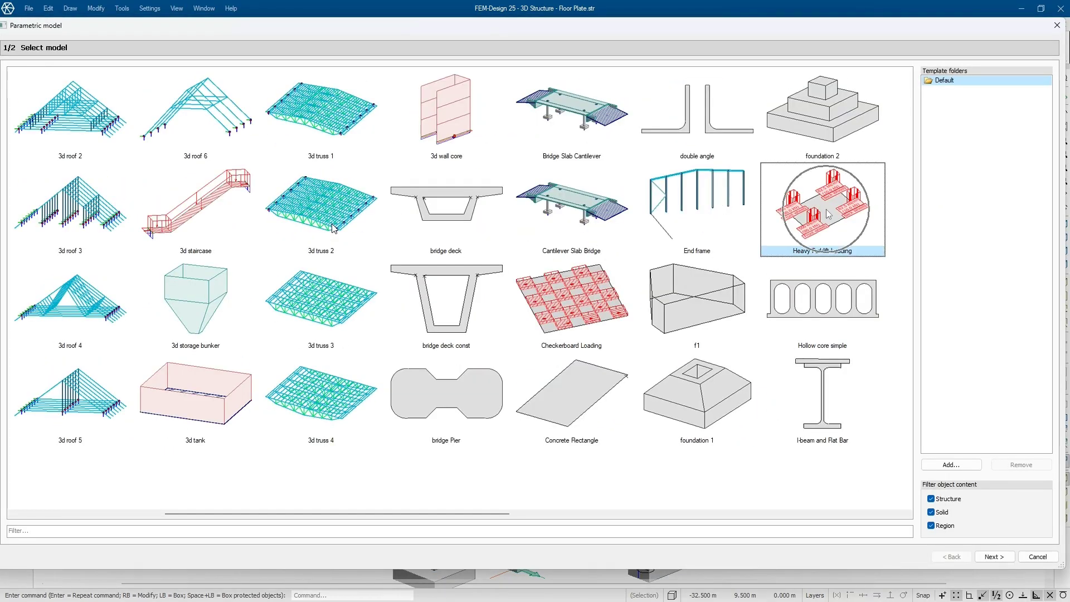
pyautogui.click(994, 557)
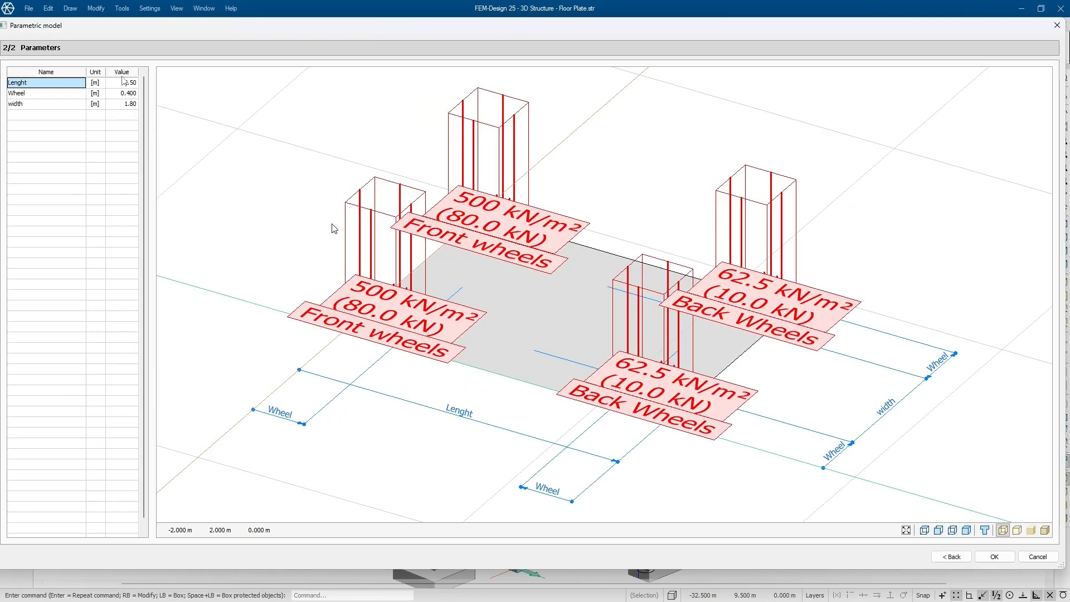
# Step: Set the forklift load's length to 2.30 m, wheel size to 0.500 m and width to 1.90 m
pyautogui.doubleClick(124, 83)
pyautogui.write('2.3')
pyautogui.click(130, 93)
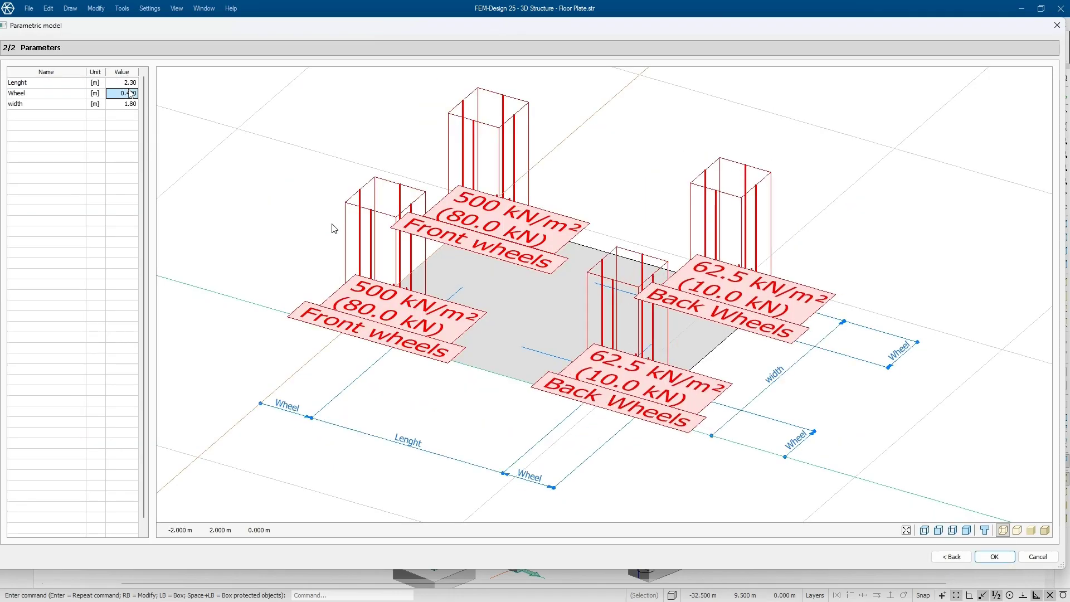
pyautogui.click(130, 94)
pyautogui.press('Return')
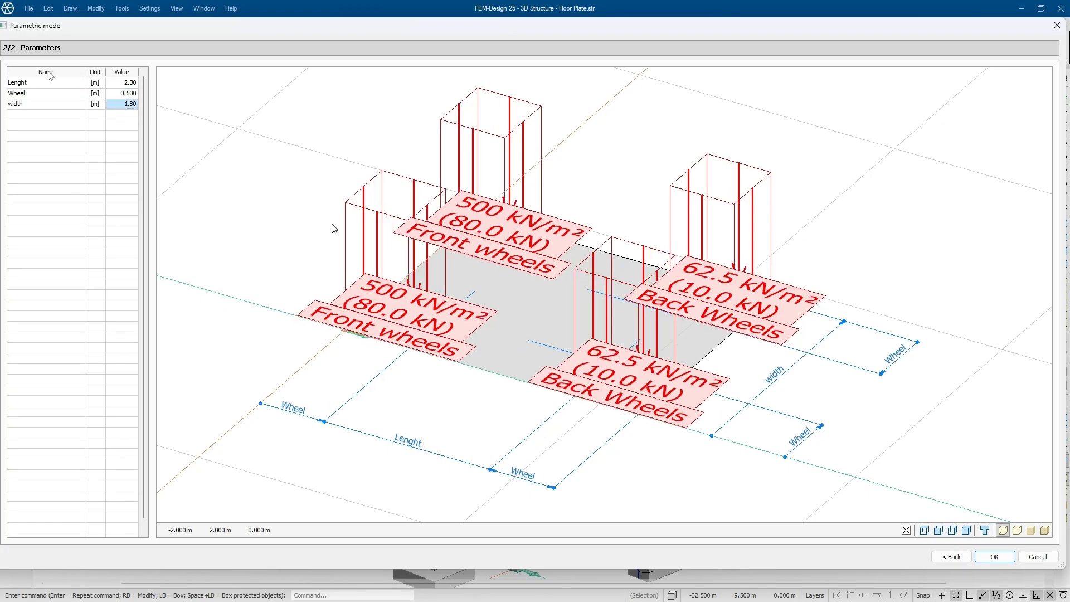
pyautogui.click(132, 105)
pyautogui.write('1.9')
pyautogui.press('Return')
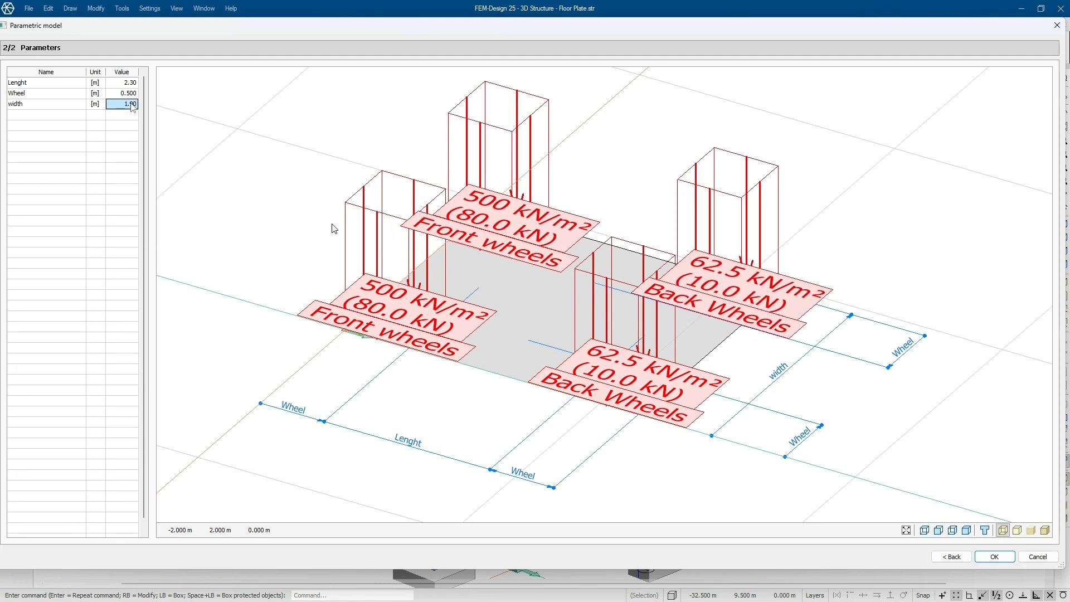
# Step: Accept the parameters, place the forklift load on the floor slab between the columns and inspect its wheel loads
pyautogui.click(994, 556)
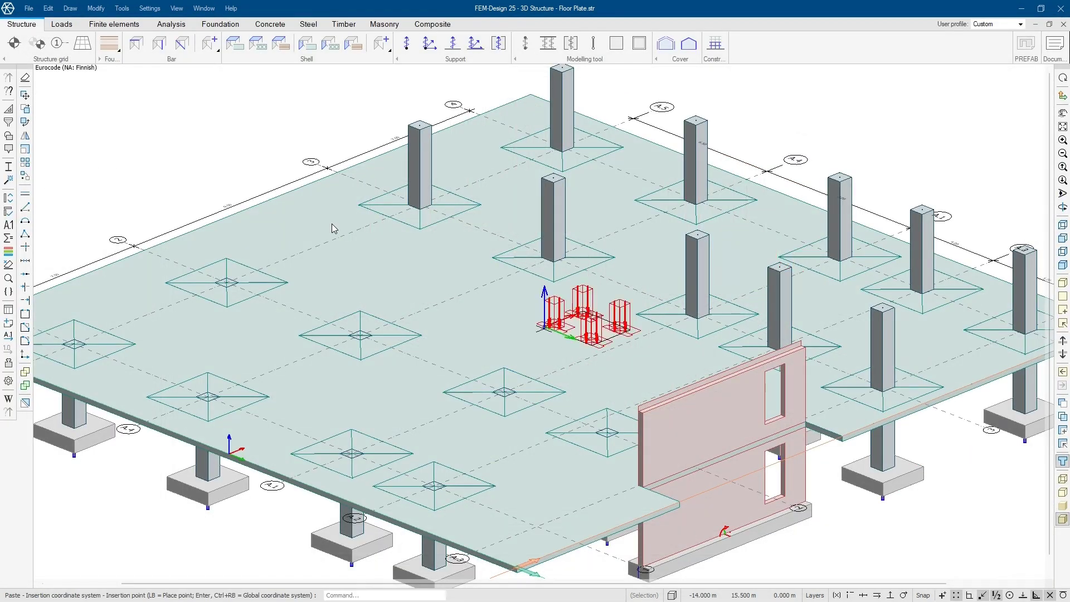
pyautogui.click(566, 343)
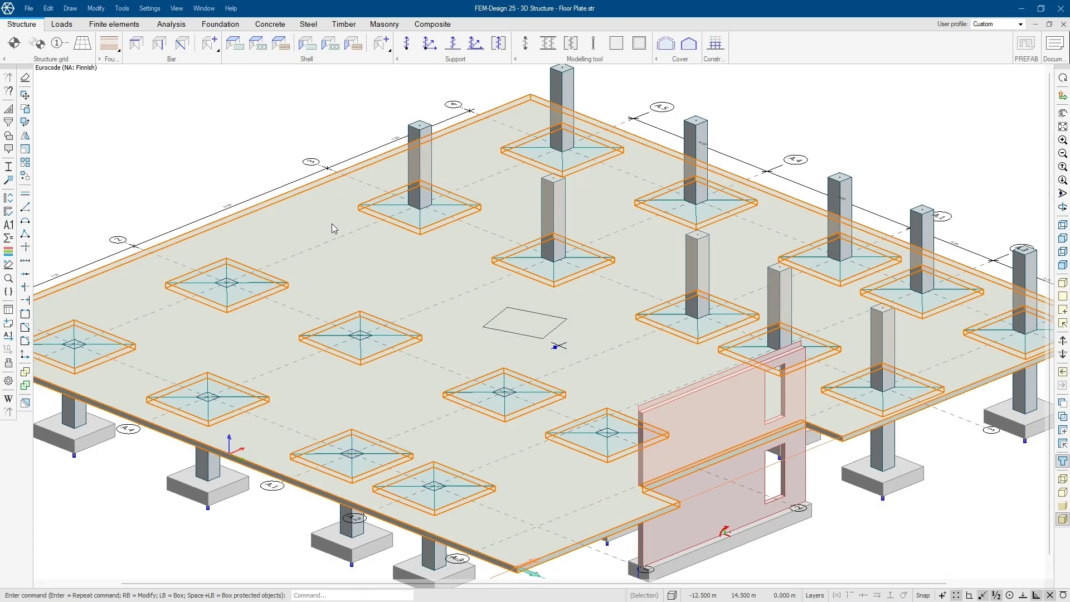
pyautogui.click(73, 28)
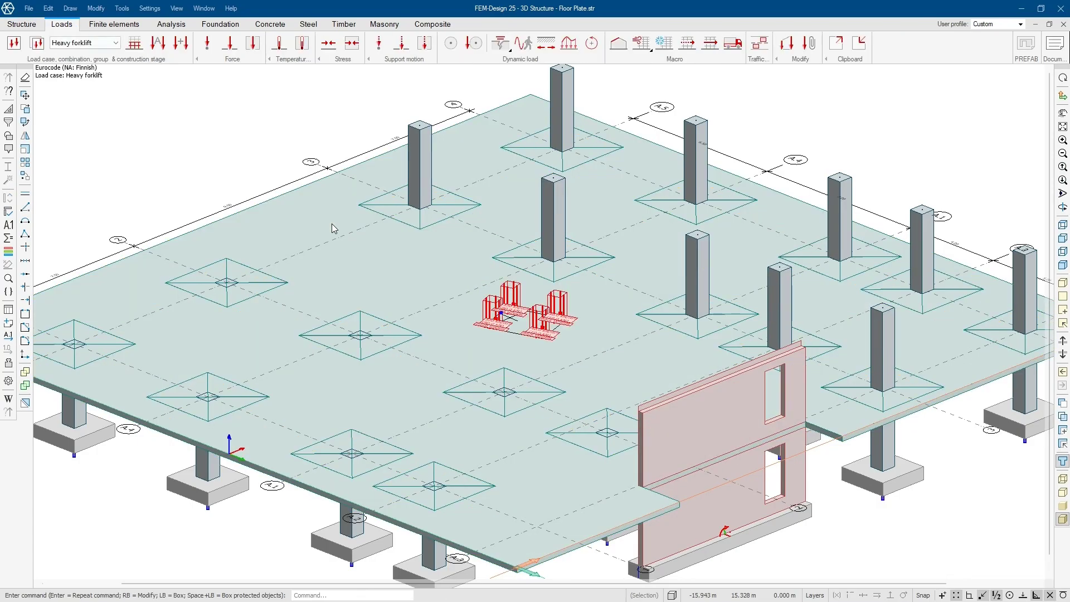
pyautogui.scroll(4, 548, 310)
pyautogui.keyDown('alt'); pyautogui.moveTo(697, 337); pyautogui.dragTo(660, 375, button='middle'); pyautogui.keyUp('alt')
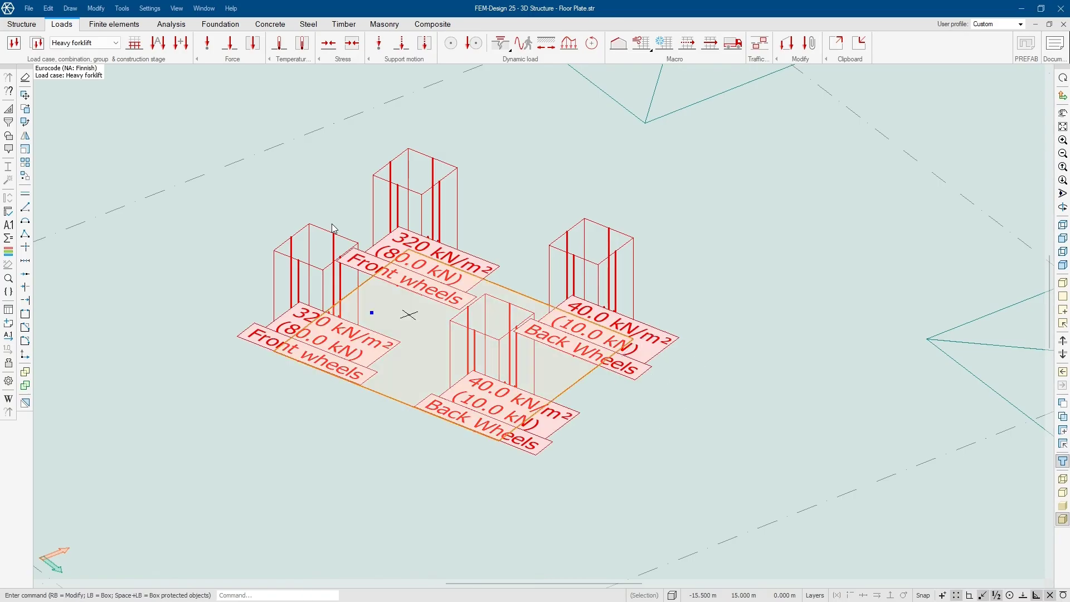
pyautogui.scroll(-6, 503, 369)
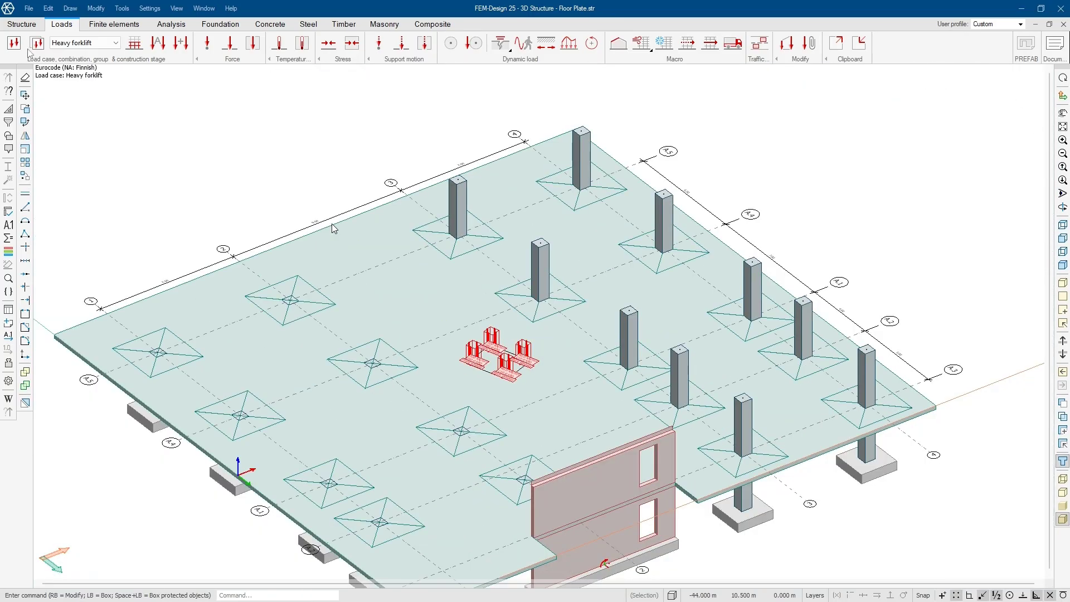
# Step: Choose the SV Type Vehicle Load Model template from the parametric models and continue to its parameters
pyautogui.click(21, 25)
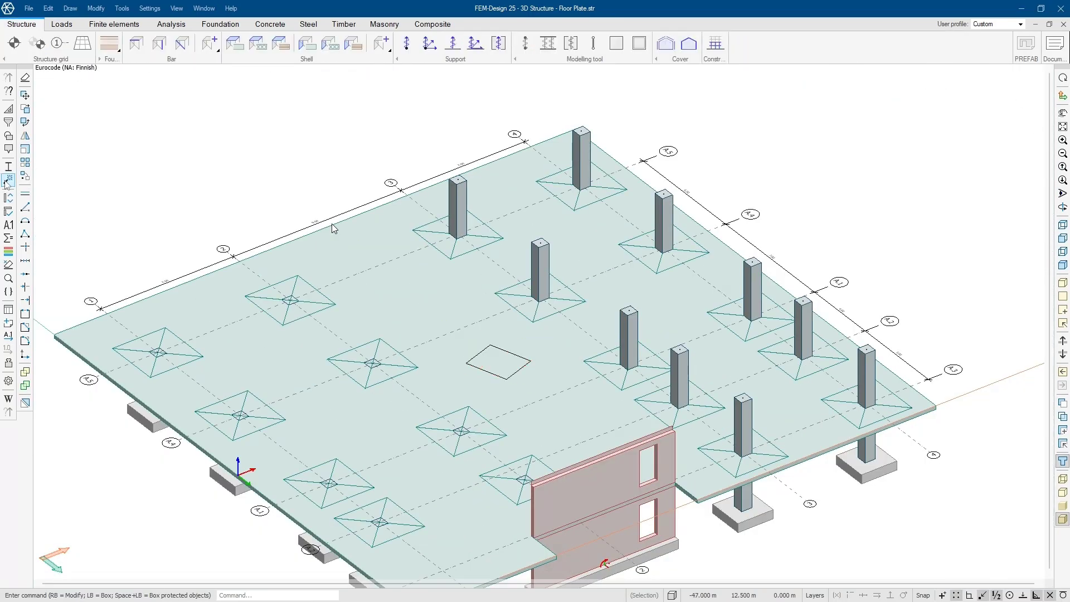
pyautogui.click(8, 180)
pyautogui.scroll(-5, 605, 272)
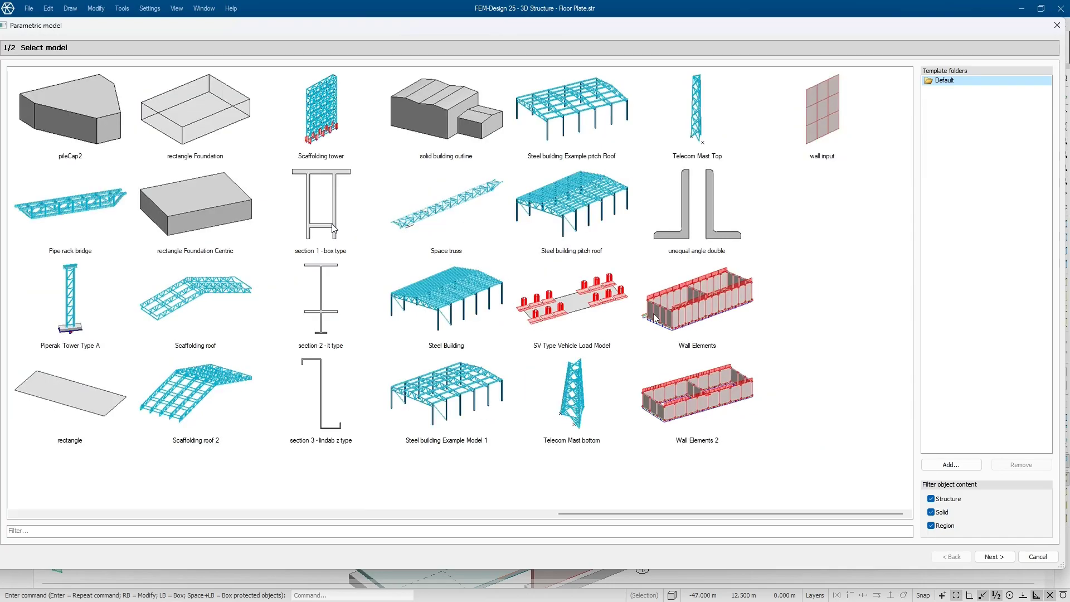
pyautogui.click(586, 310)
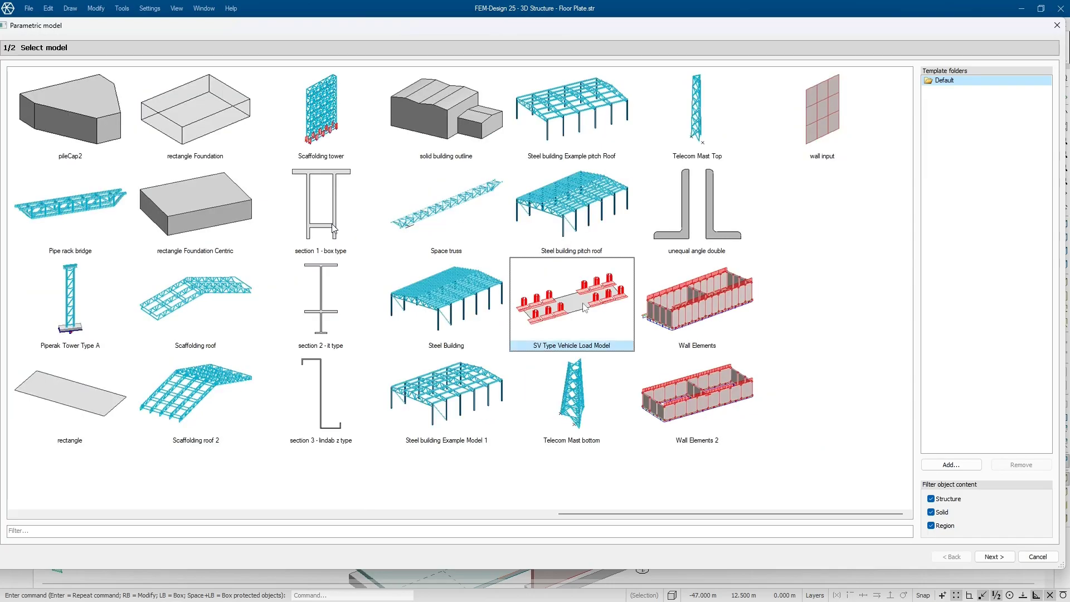
pyautogui.click(1008, 559)
pyautogui.moveTo(617, 369); pyautogui.dragTo(666, 376, button='middle')
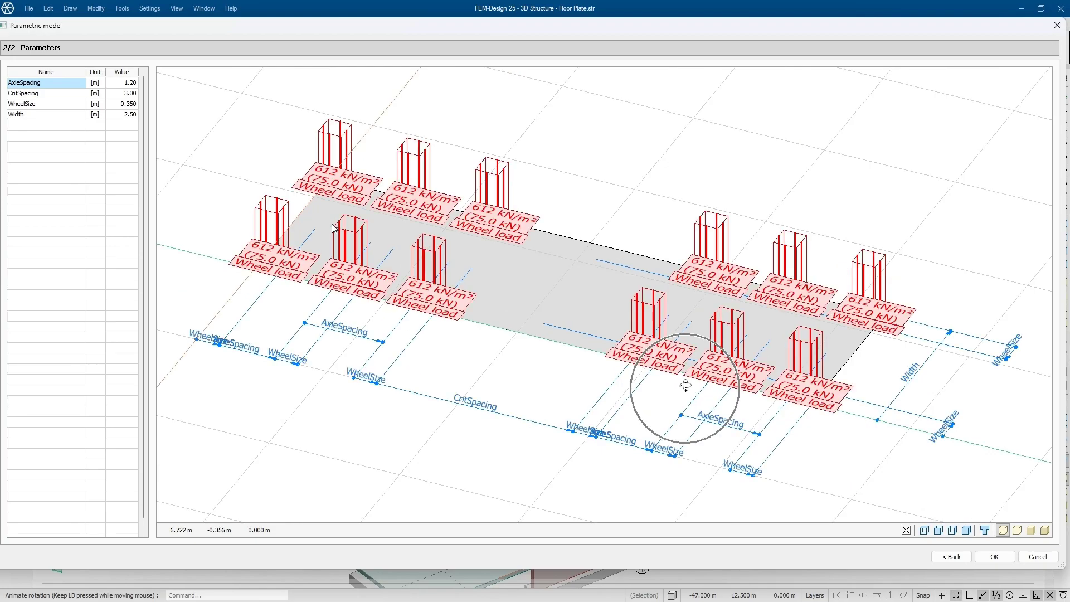
# Step: Try a CritSpacing of 5.00 m for the vehicle load model and restore it to 3.00 m
pyautogui.click(129, 93)
pyautogui.write('5')
pyautogui.click(127, 106)
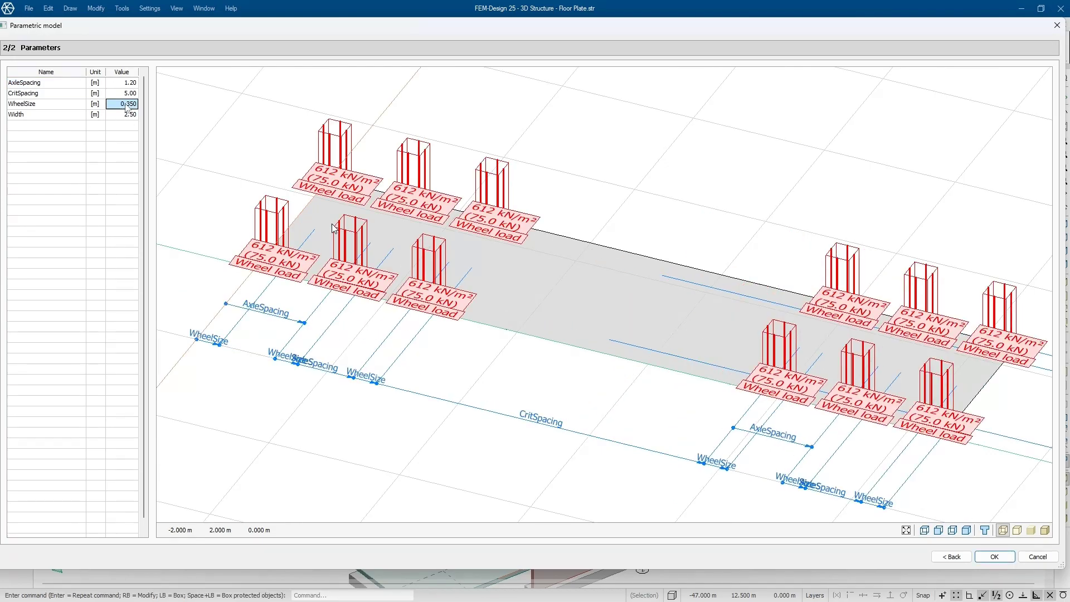
pyautogui.click(128, 93)
pyautogui.press('Return')
pyautogui.write('1')
pyautogui.press('Return')
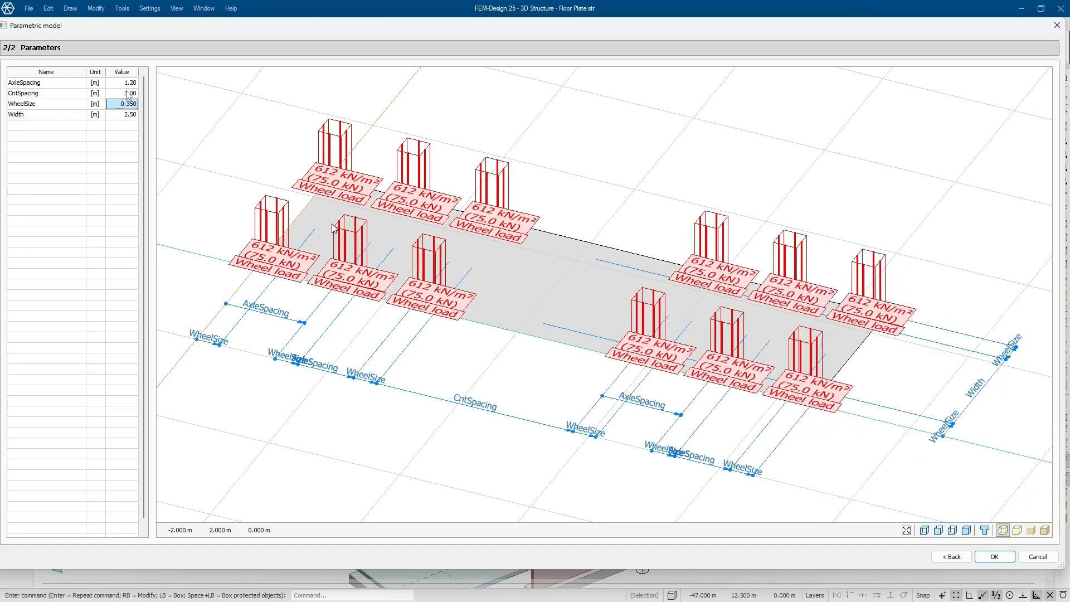
# Step: Set the vehicle load's AxleSpacing to 1.10 m and Width to 2.7 m, and accept the parameters
pyautogui.click(128, 83)
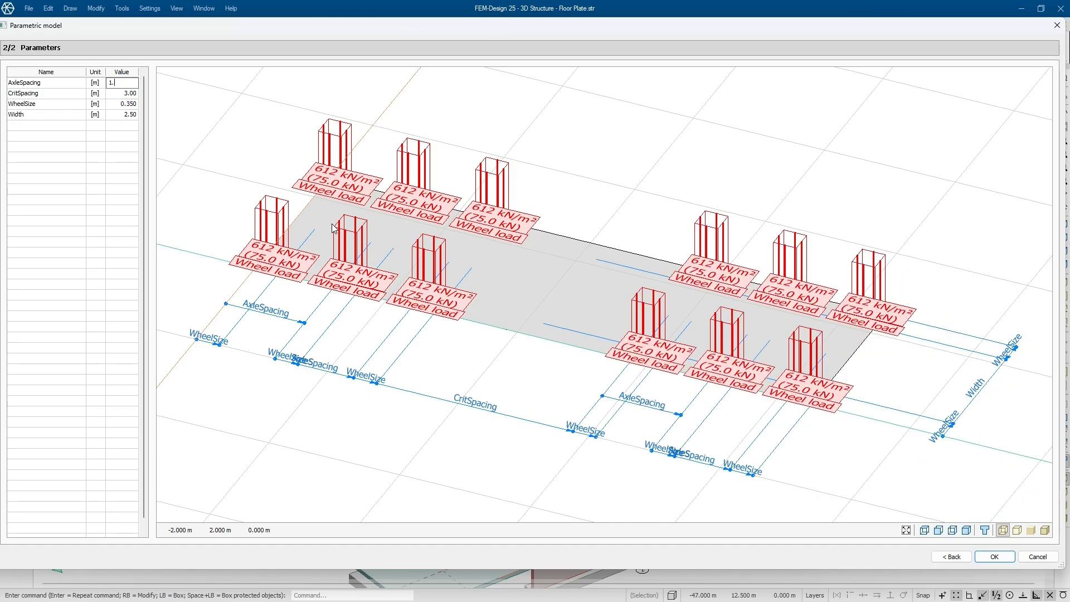
pyautogui.press('Return')
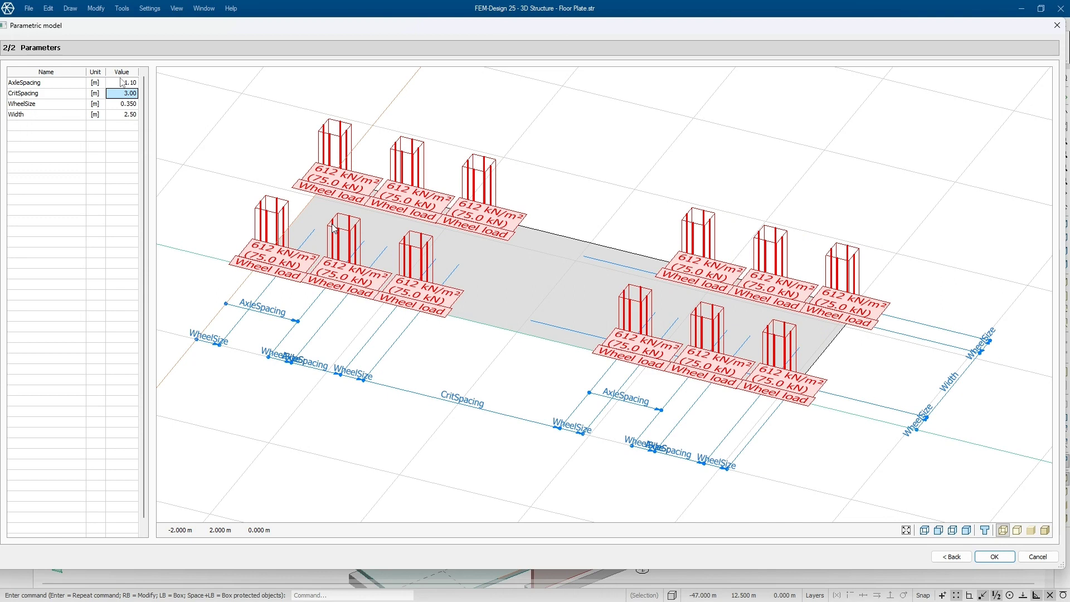
pyautogui.click(124, 115)
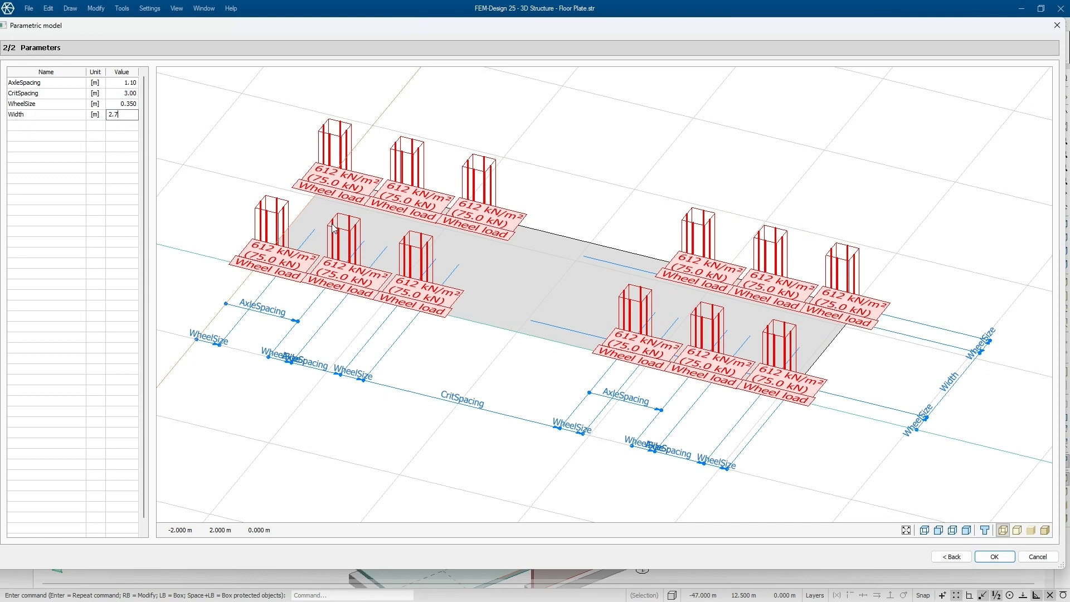
pyautogui.press('Return')
pyautogui.click(993, 556)
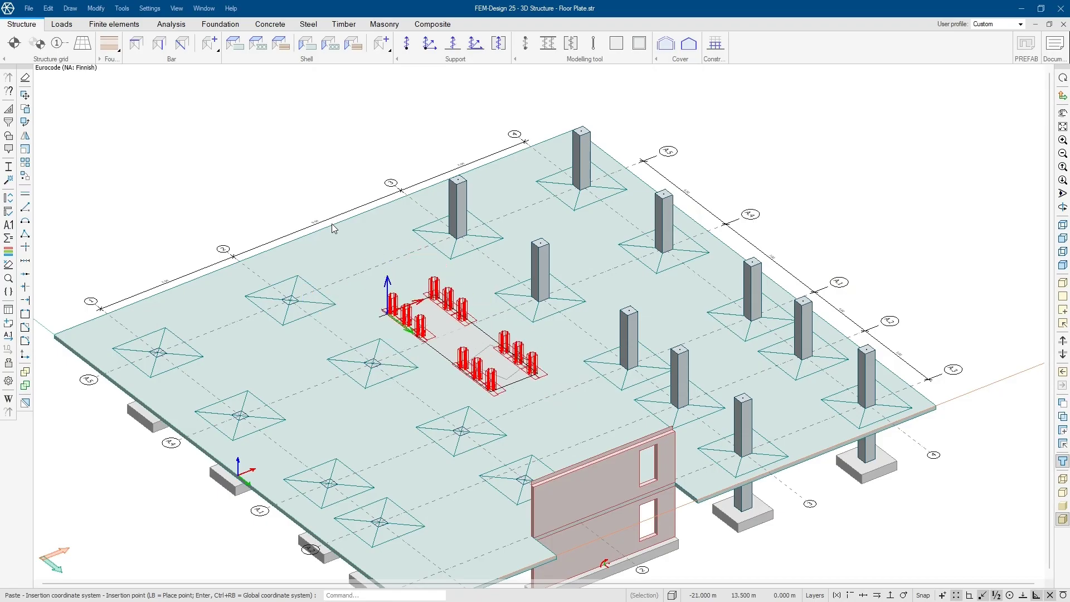
# Step: Place the vehicle load on the slab between grid axes 2 and 3 and inspect its wheel loads in the SV Model Vechicle load case
pyautogui.click(338, 264)
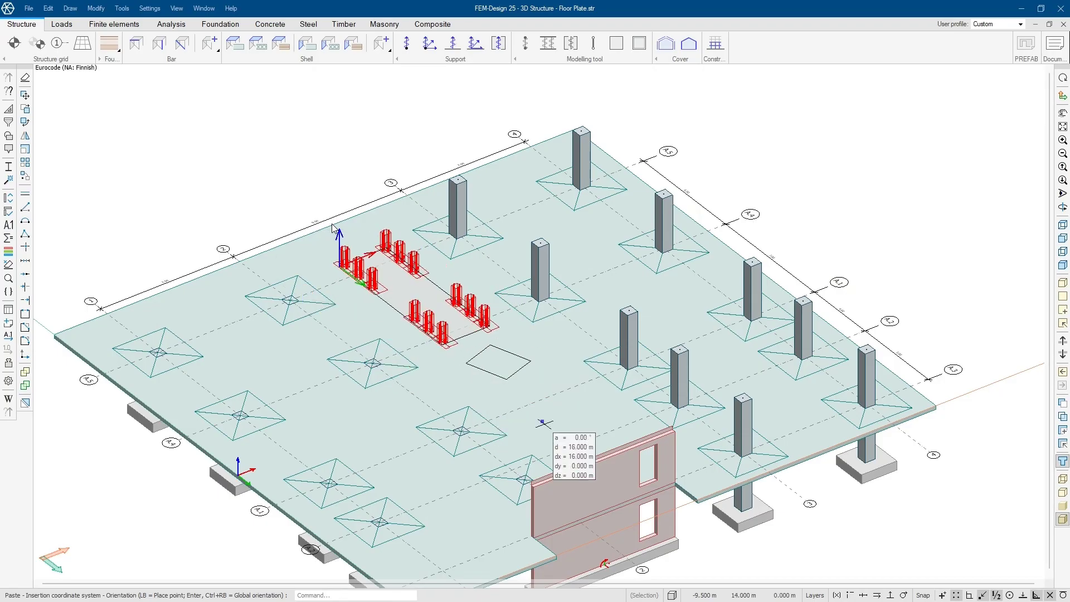
pyautogui.click(557, 406)
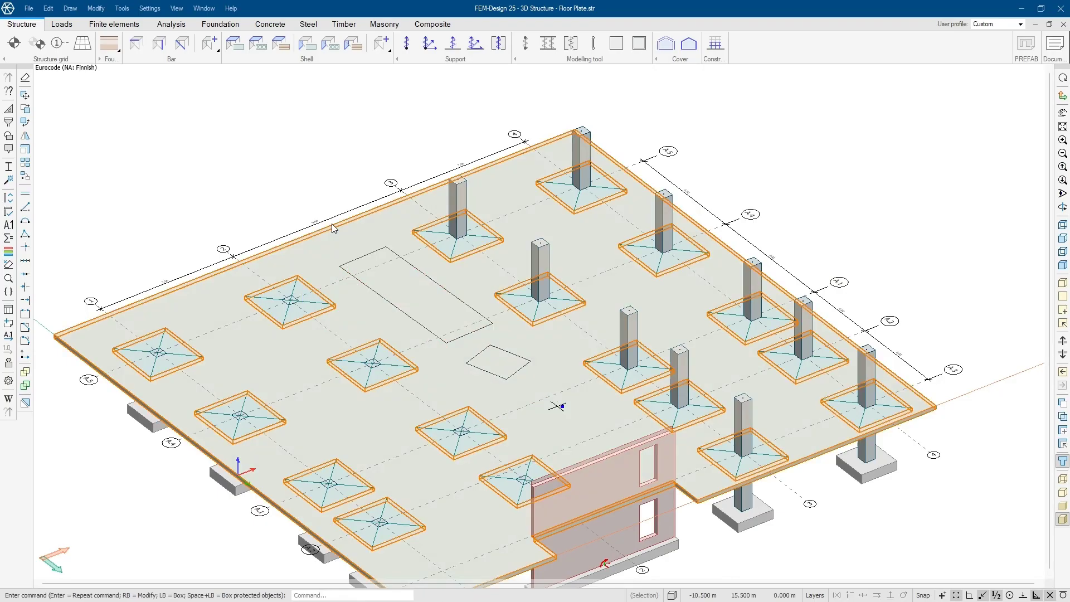
pyautogui.click(66, 24)
pyautogui.click(92, 44)
pyautogui.click(89, 62)
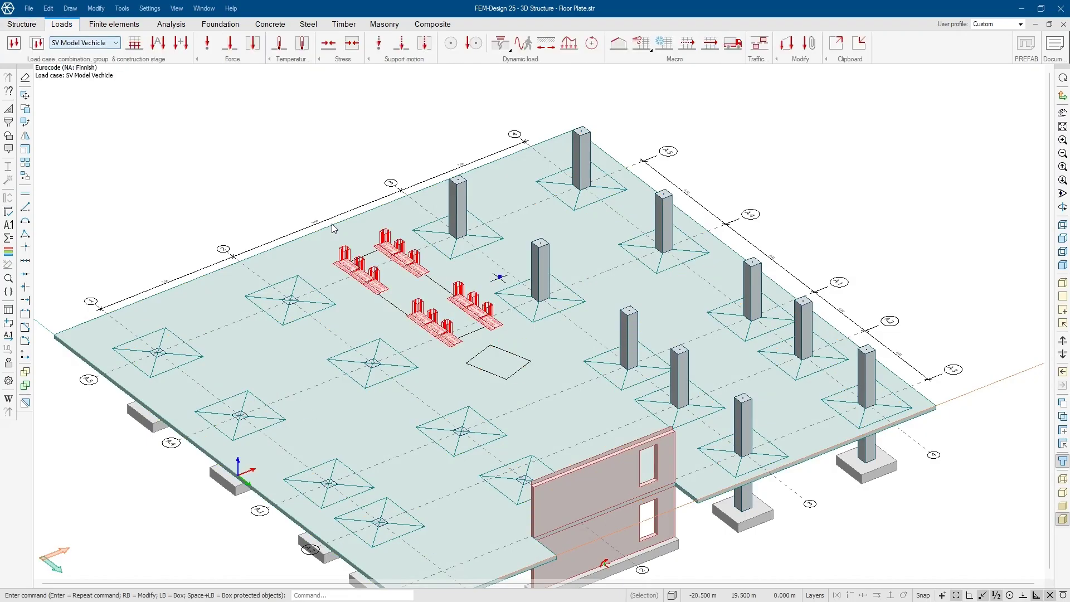
pyautogui.scroll(5, 516, 422)
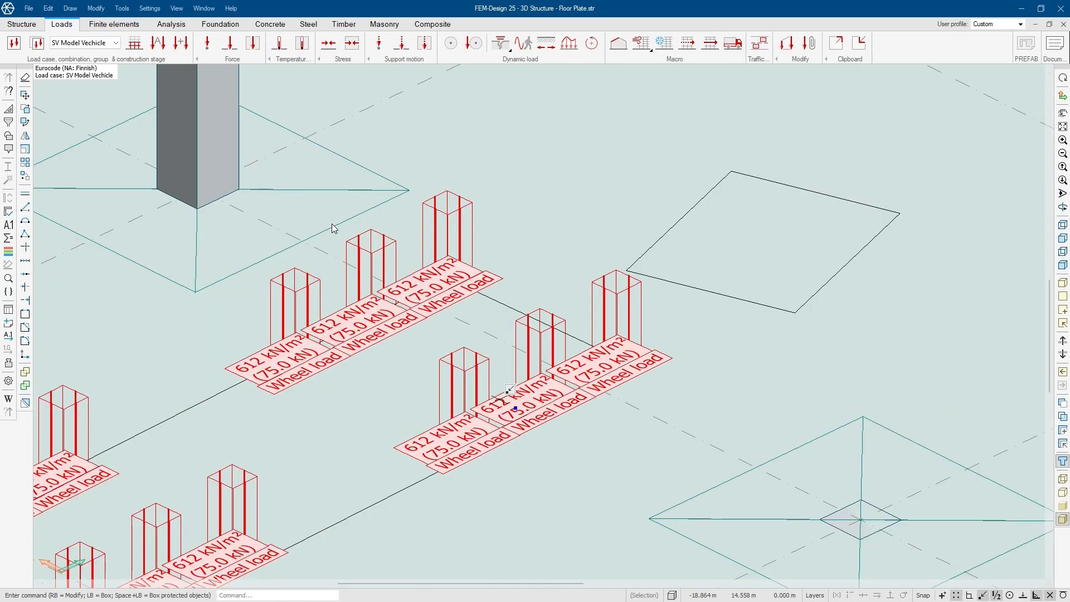
# Step: Look at the Moving load definition options and leave the command without defining a load
pyautogui.click(732, 44)
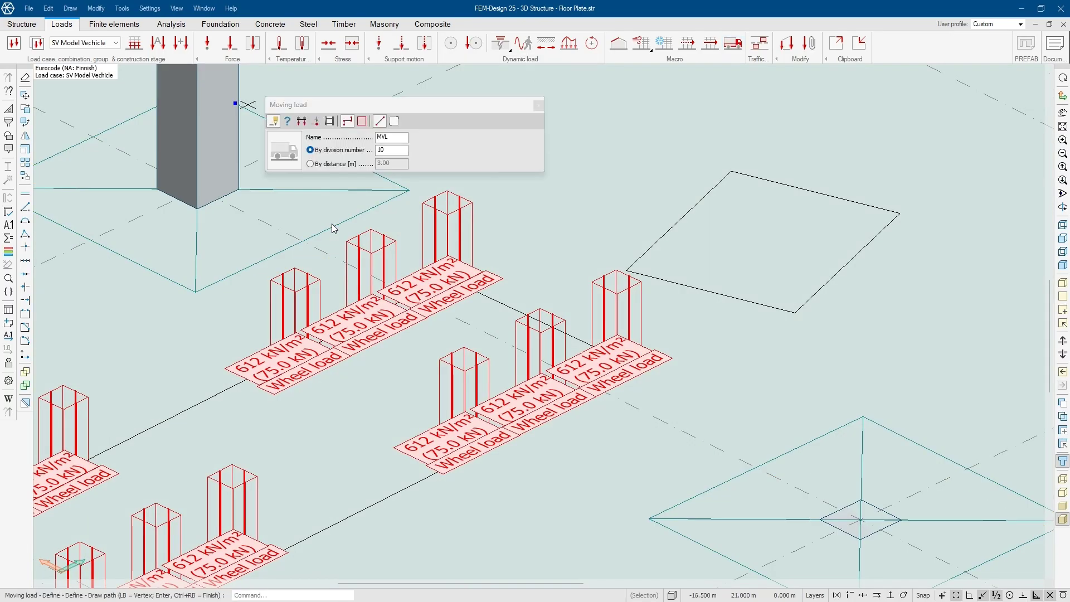
pyautogui.click(303, 122)
pyautogui.click(539, 105)
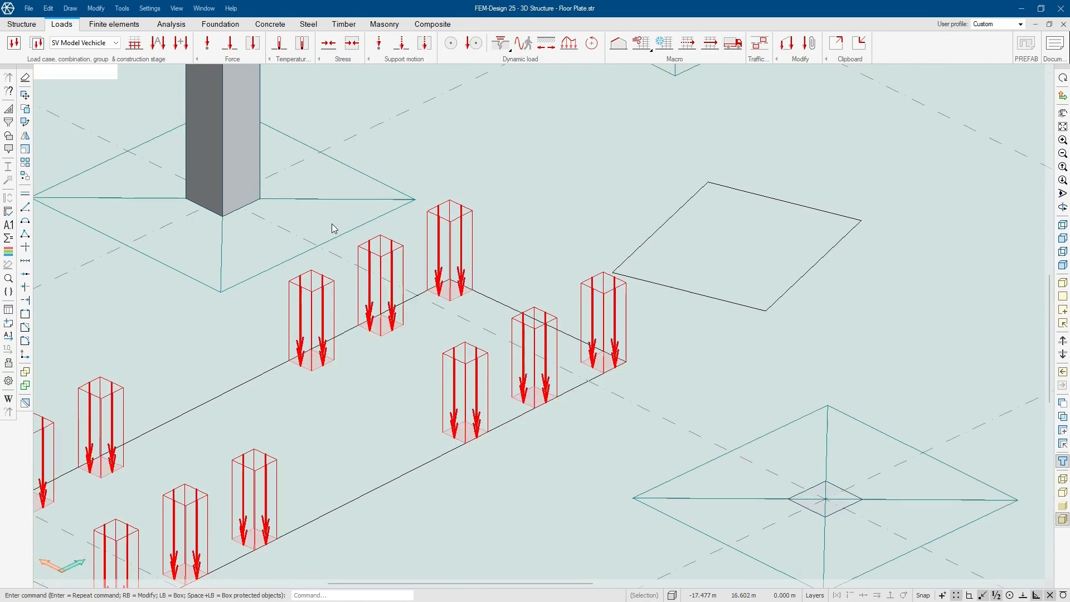
# Step: Try an X1 spacing of 7.00 m in the checkerboard load model's parameters and restore it to 6.50 m
pyautogui.scroll(-5, 401, 312)
pyautogui.click(23, 24)
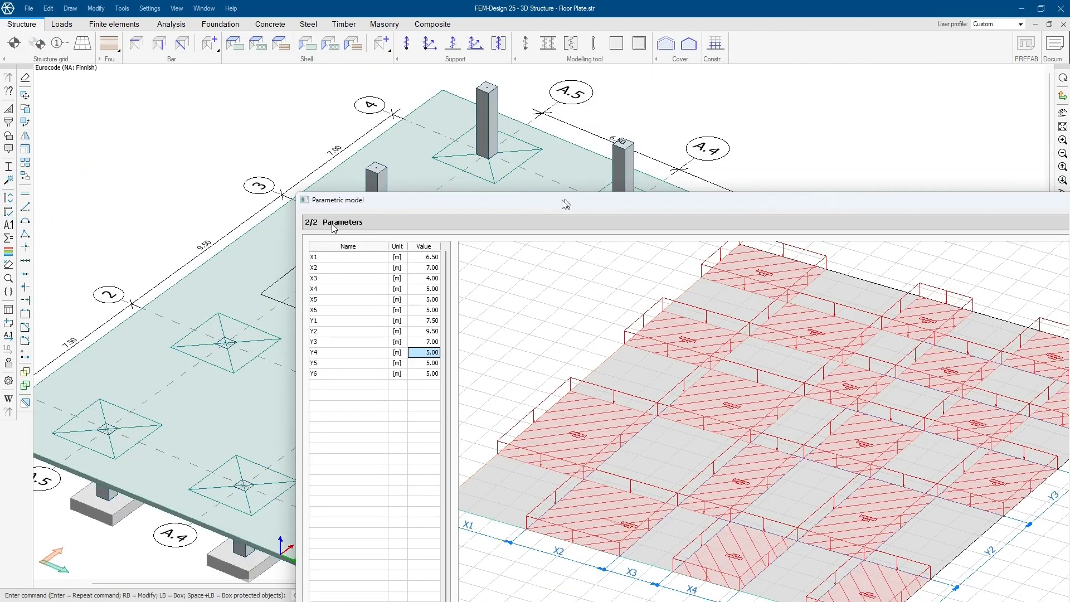
pyautogui.moveTo(565, 204); pyautogui.dragTo(383, 229)
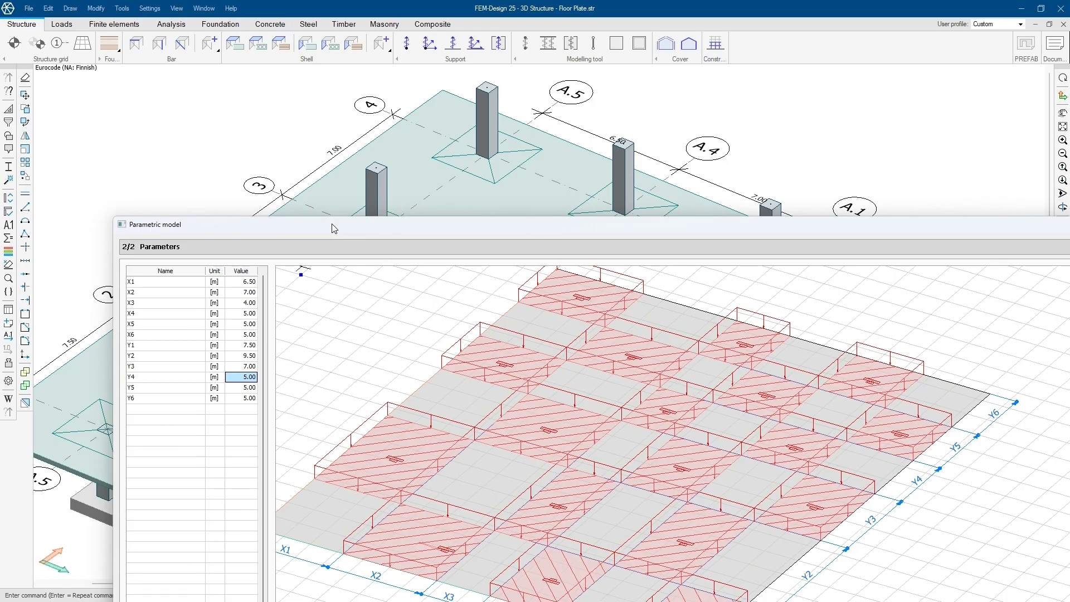
pyautogui.doubleClick(247, 281)
pyautogui.write('7')
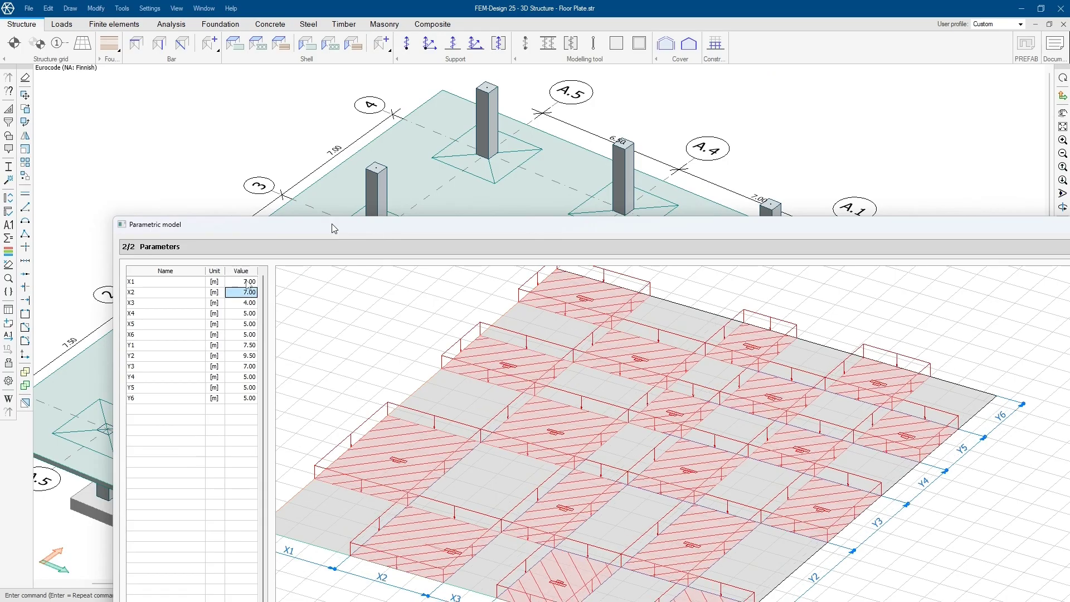
pyautogui.press('Return')
pyautogui.write('6.5')
pyautogui.press('Down')
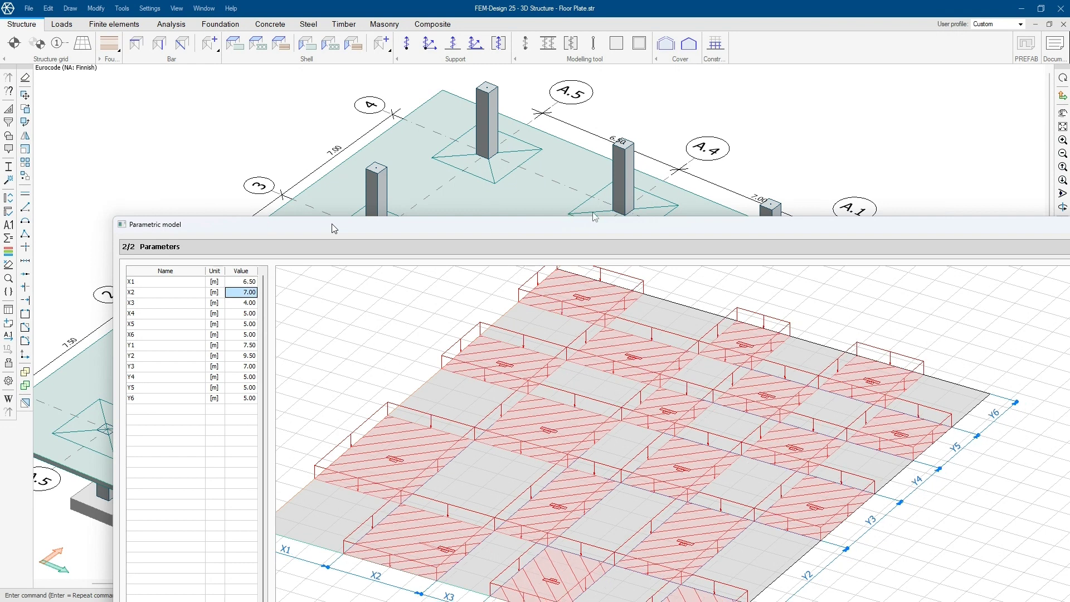
# Step: Accept the checkerboard load parameters and place the model from the column at axes 1 and A.5, oriented along axis 1
pyautogui.moveTo(589, 235); pyautogui.dragTo(397, 20)
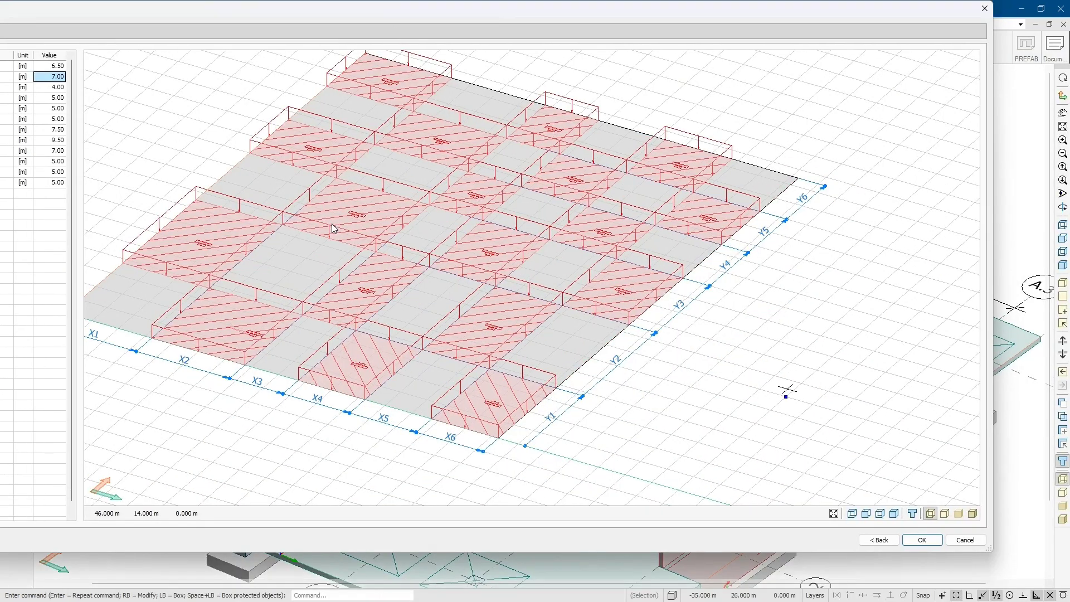
pyautogui.click(919, 540)
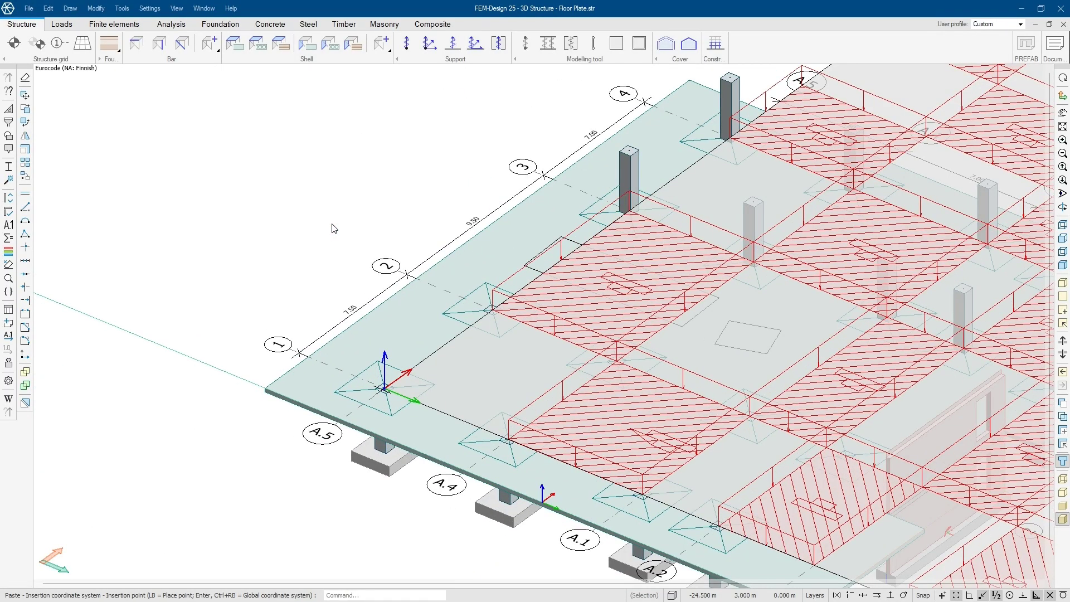
pyautogui.click(384, 389)
pyautogui.scroll(-4, 436, 385)
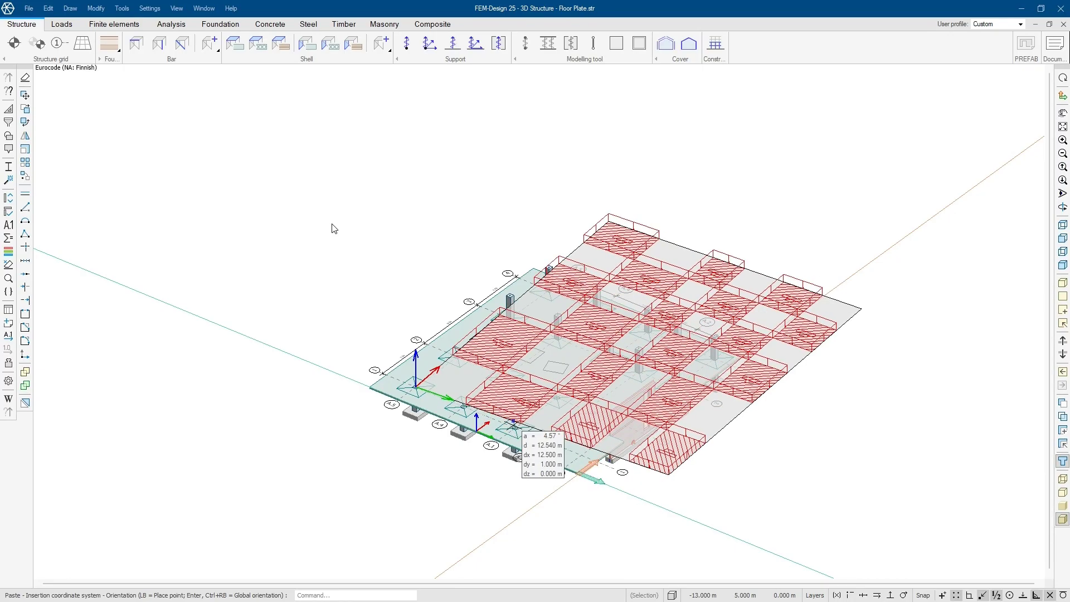
pyautogui.scroll(4, 513, 428)
pyautogui.click(510, 429)
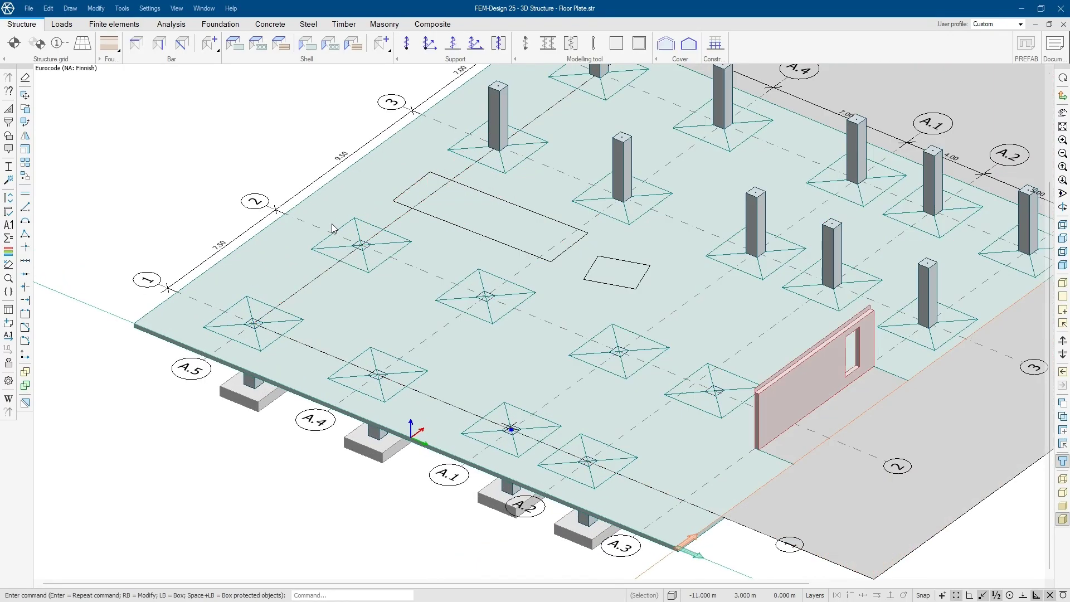
# Step: Switch to the Checker1 load case and erase three surface loads lying off the slab beyond axis A.3
pyautogui.scroll(-4, 483, 383)
pyautogui.click(69, 24)
pyautogui.click(115, 43)
pyautogui.click(72, 71)
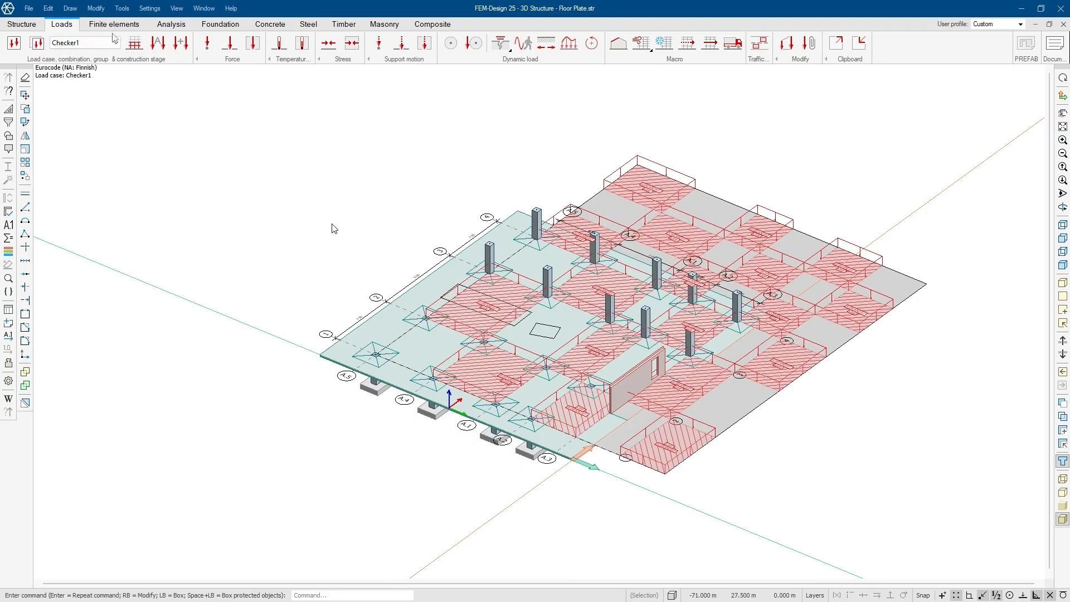
pyautogui.moveTo(572, 401)
pyautogui.mouseDown(button='middle')
pyautogui.moveTo(624, 379)
pyautogui.moveTo(828, 218)
pyautogui.mouseUp(button='middle')
pyautogui.rightClick(835, 132)
pyautogui.click(858, 138)
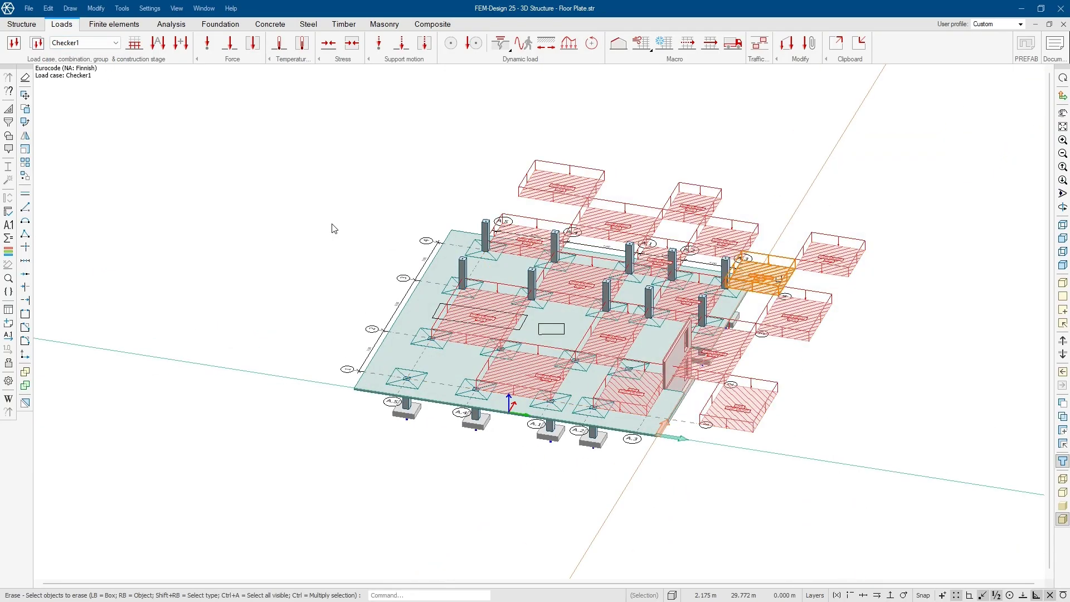
pyautogui.rightClick(826, 262)
pyautogui.rightClick(801, 323)
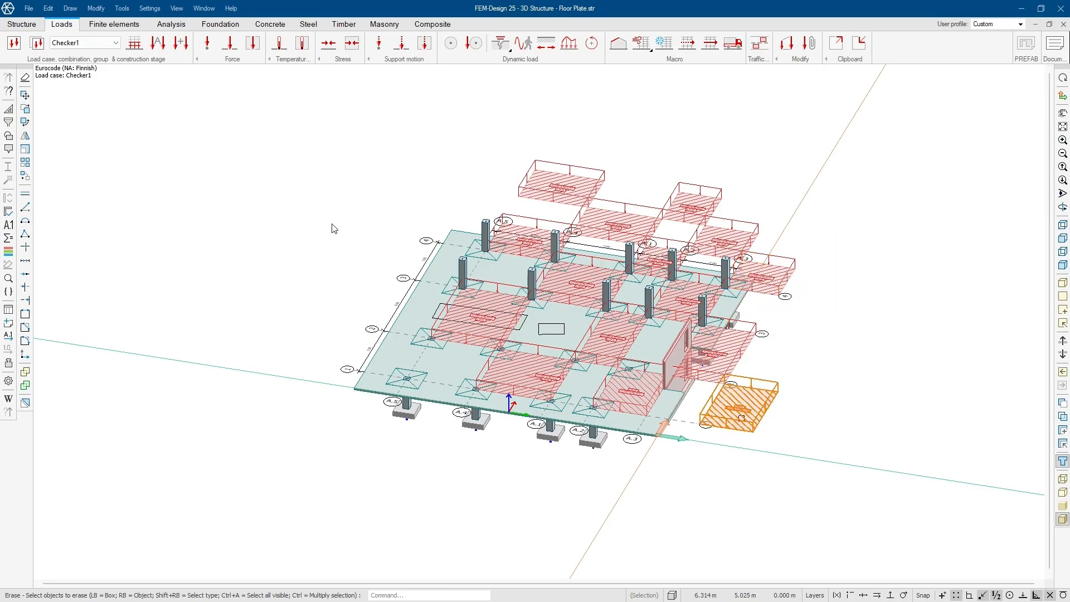
pyautogui.rightClick(749, 402)
# Step: Switch to the Checker2 load case and erase the surface loads lying outside the floor slab
pyautogui.click(116, 43)
pyautogui.click(72, 81)
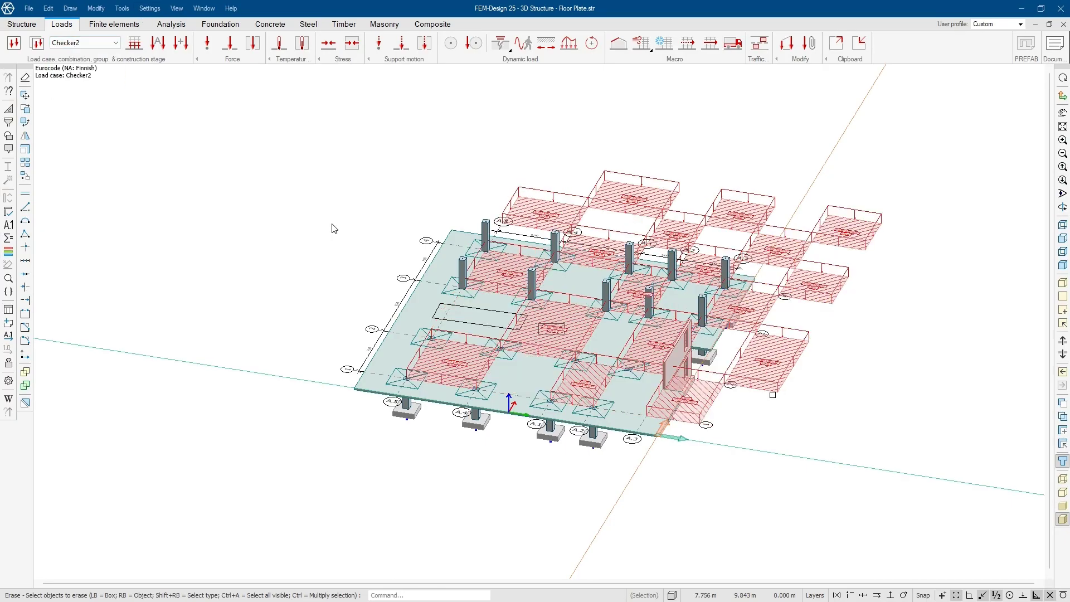
pyautogui.rightClick(813, 285)
pyautogui.rightClick(847, 229)
pyautogui.rightClick(780, 257)
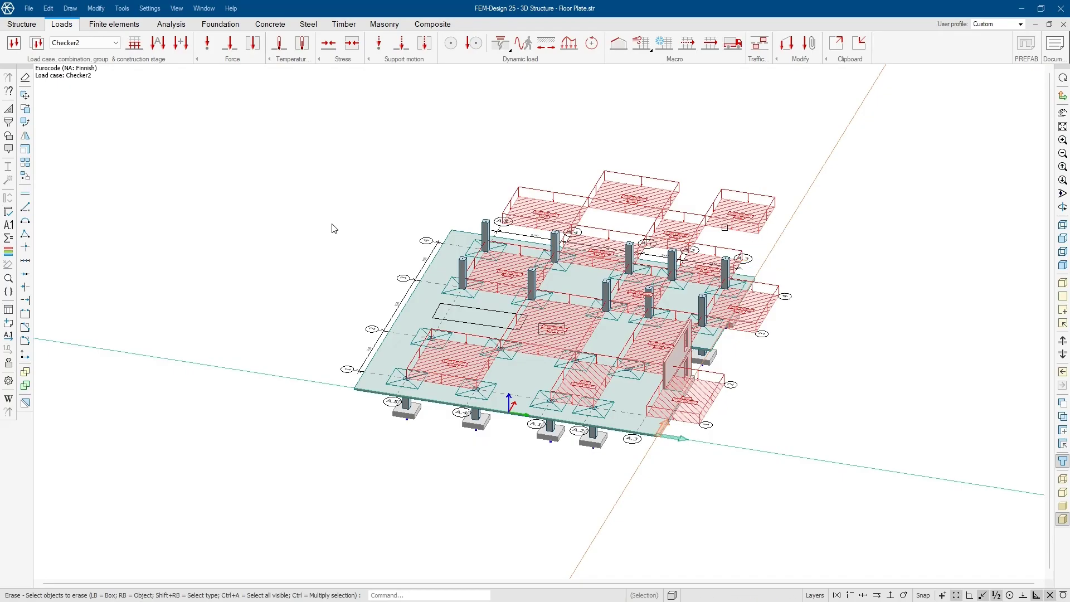
pyautogui.rightClick(722, 216)
pyautogui.rightClick(652, 194)
pyautogui.rightClick(548, 212)
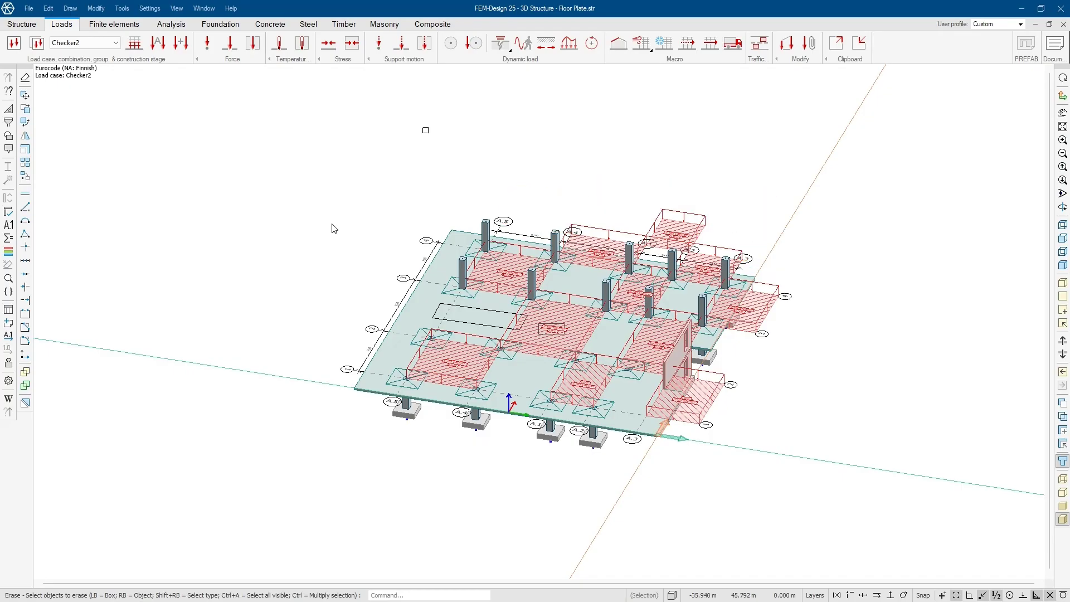
# Step: Display the Full load case to view its surface load over the slab
pyautogui.click(115, 43)
pyautogui.click(57, 87)
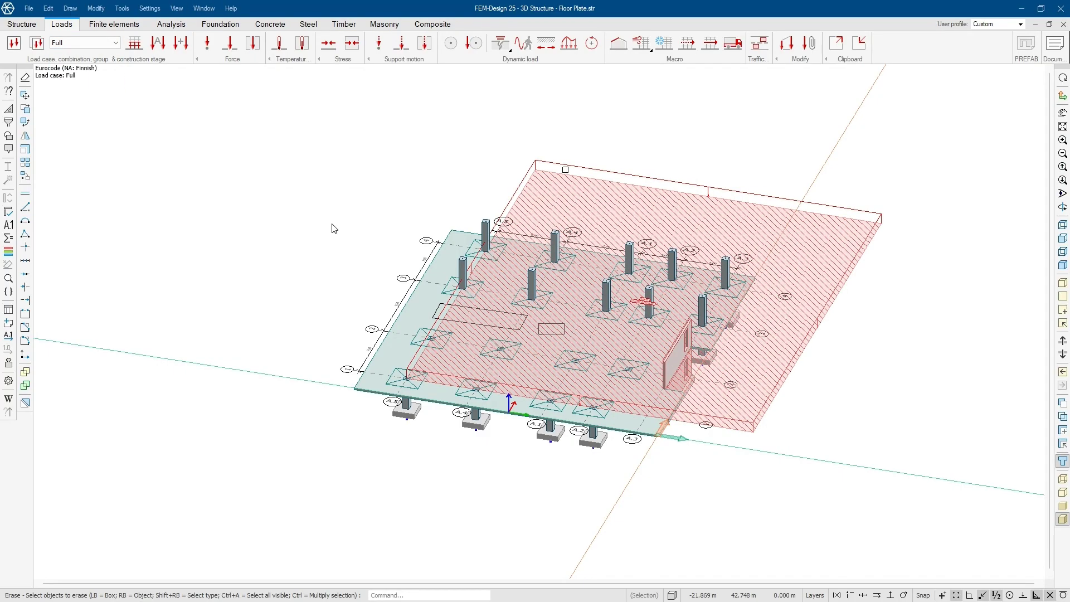